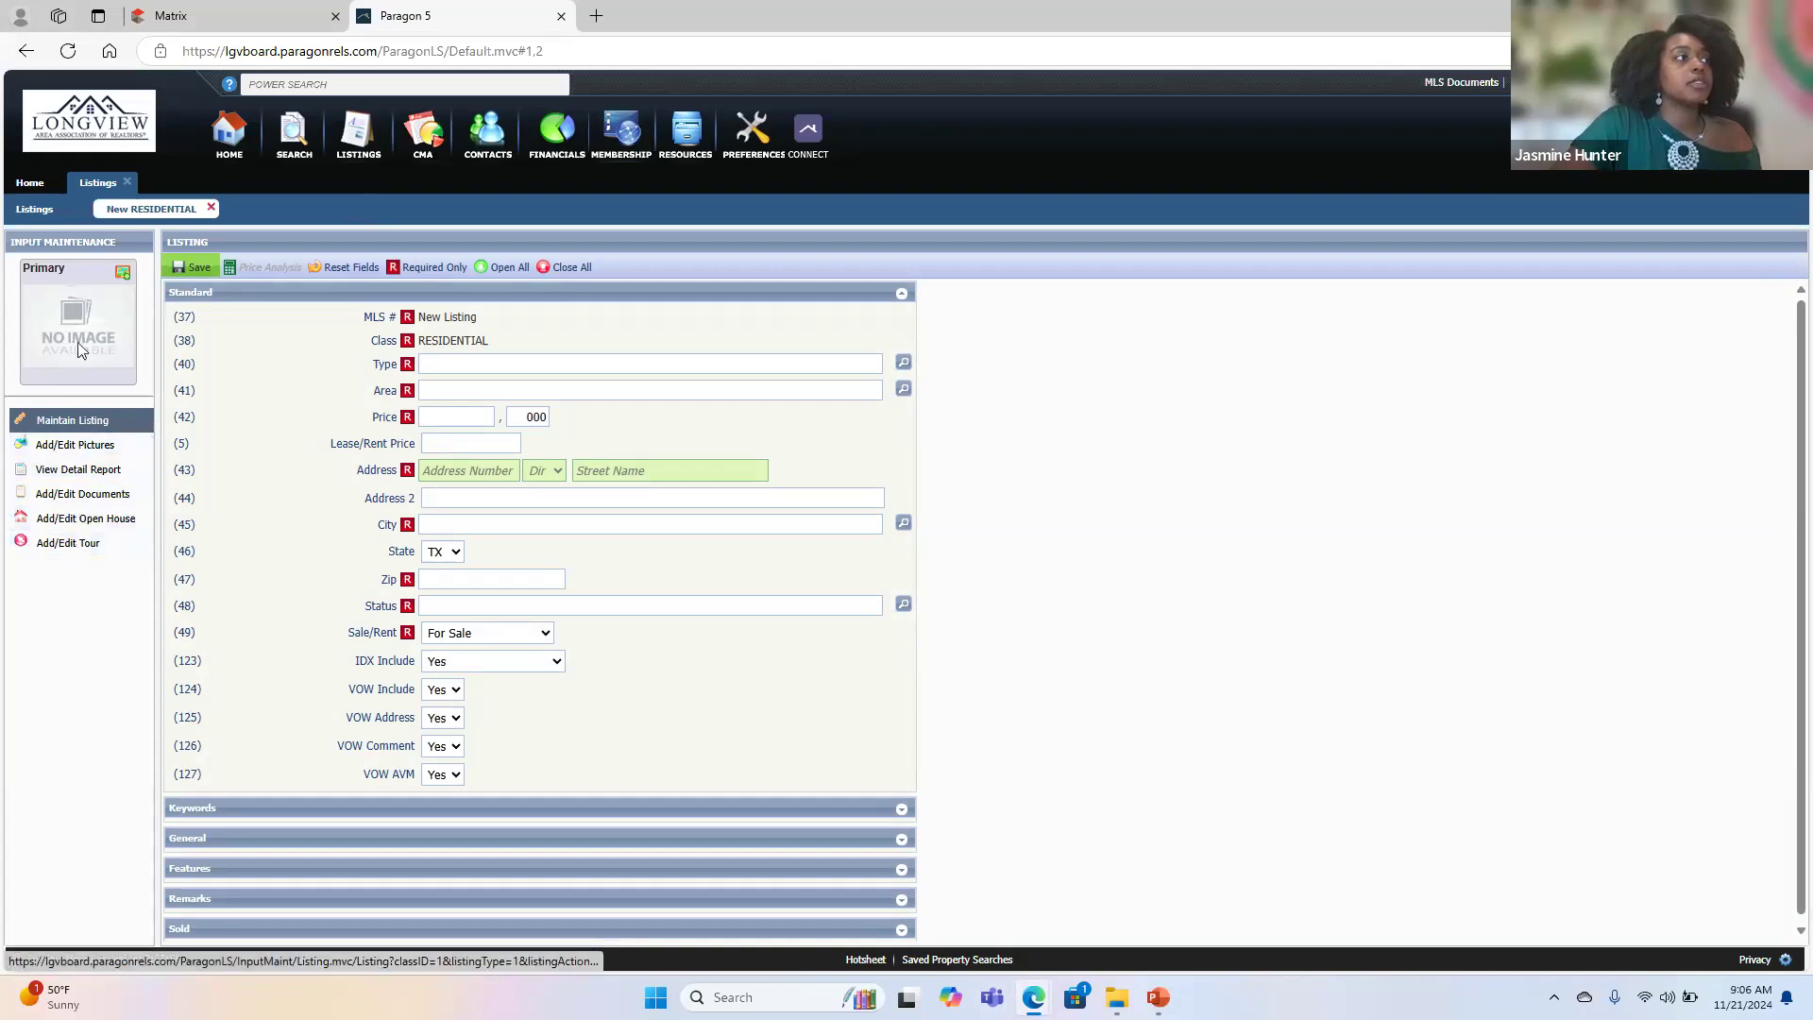
- Start a primary picture upload for the new residential listing and browse to TA Sesson > Pictures > images-for-web-or-mls
click(123, 274)
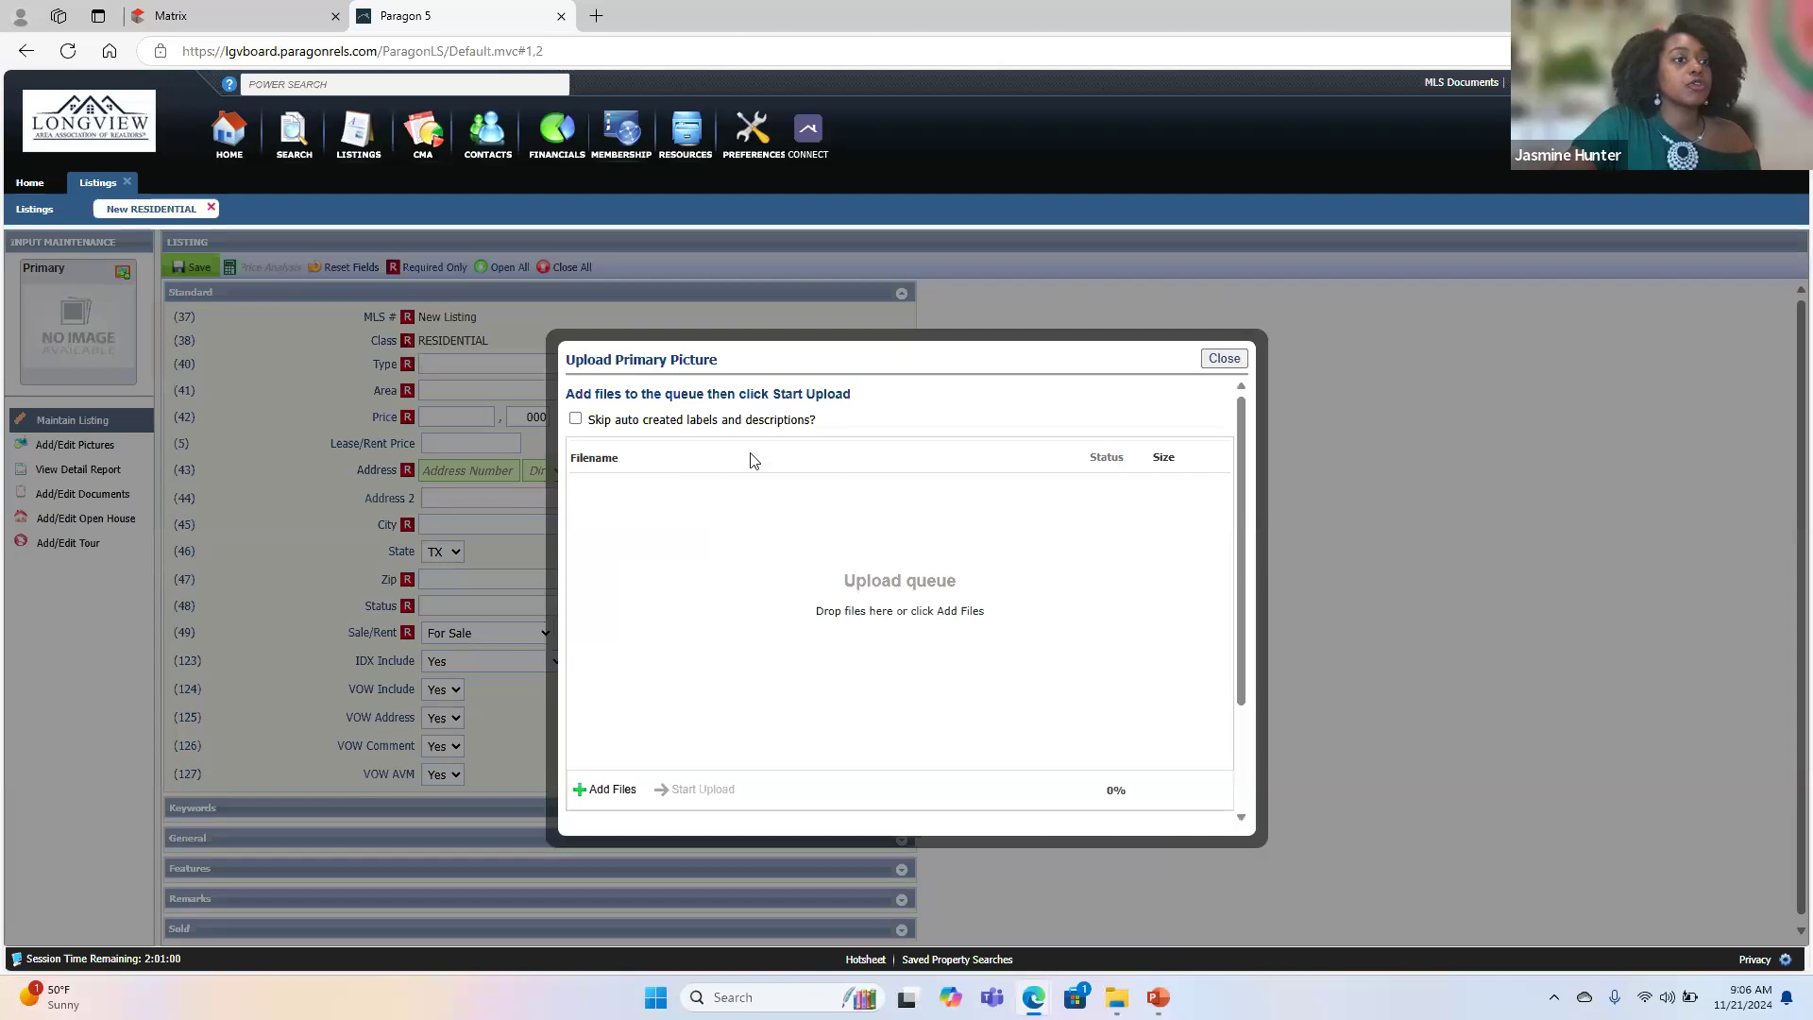
click(588, 796)
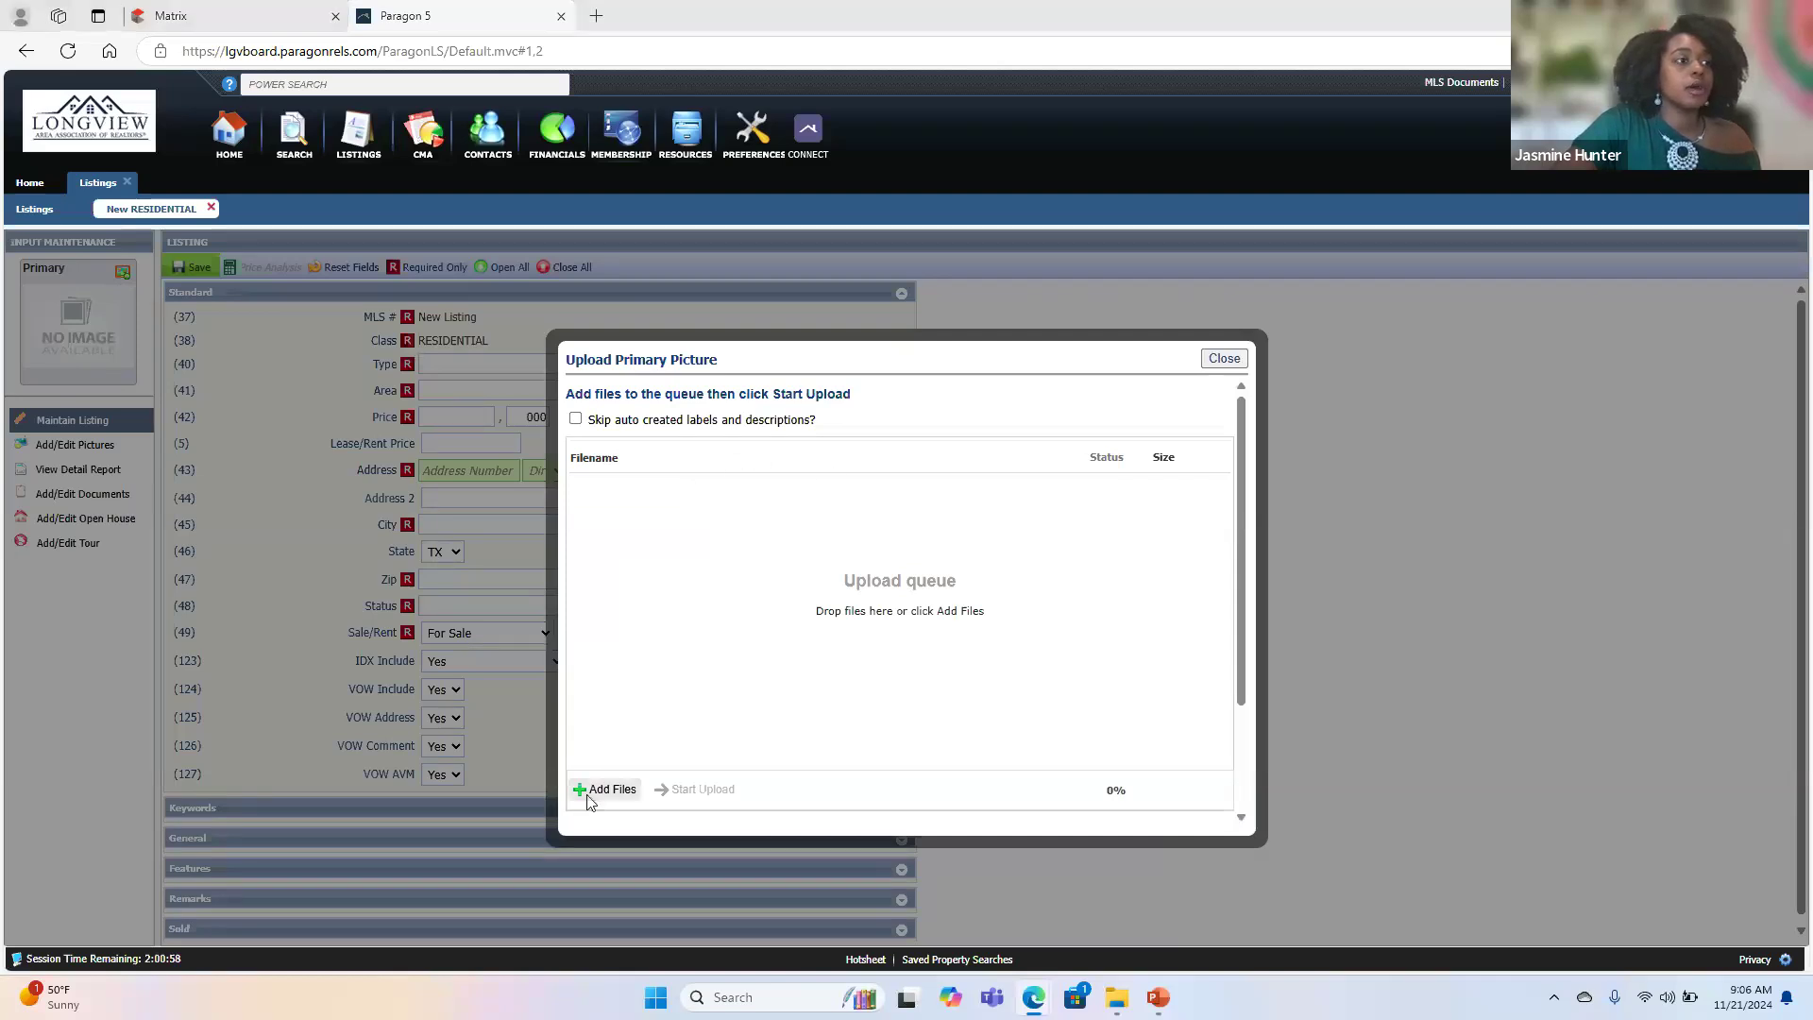
click(96, 418)
click(241, 175)
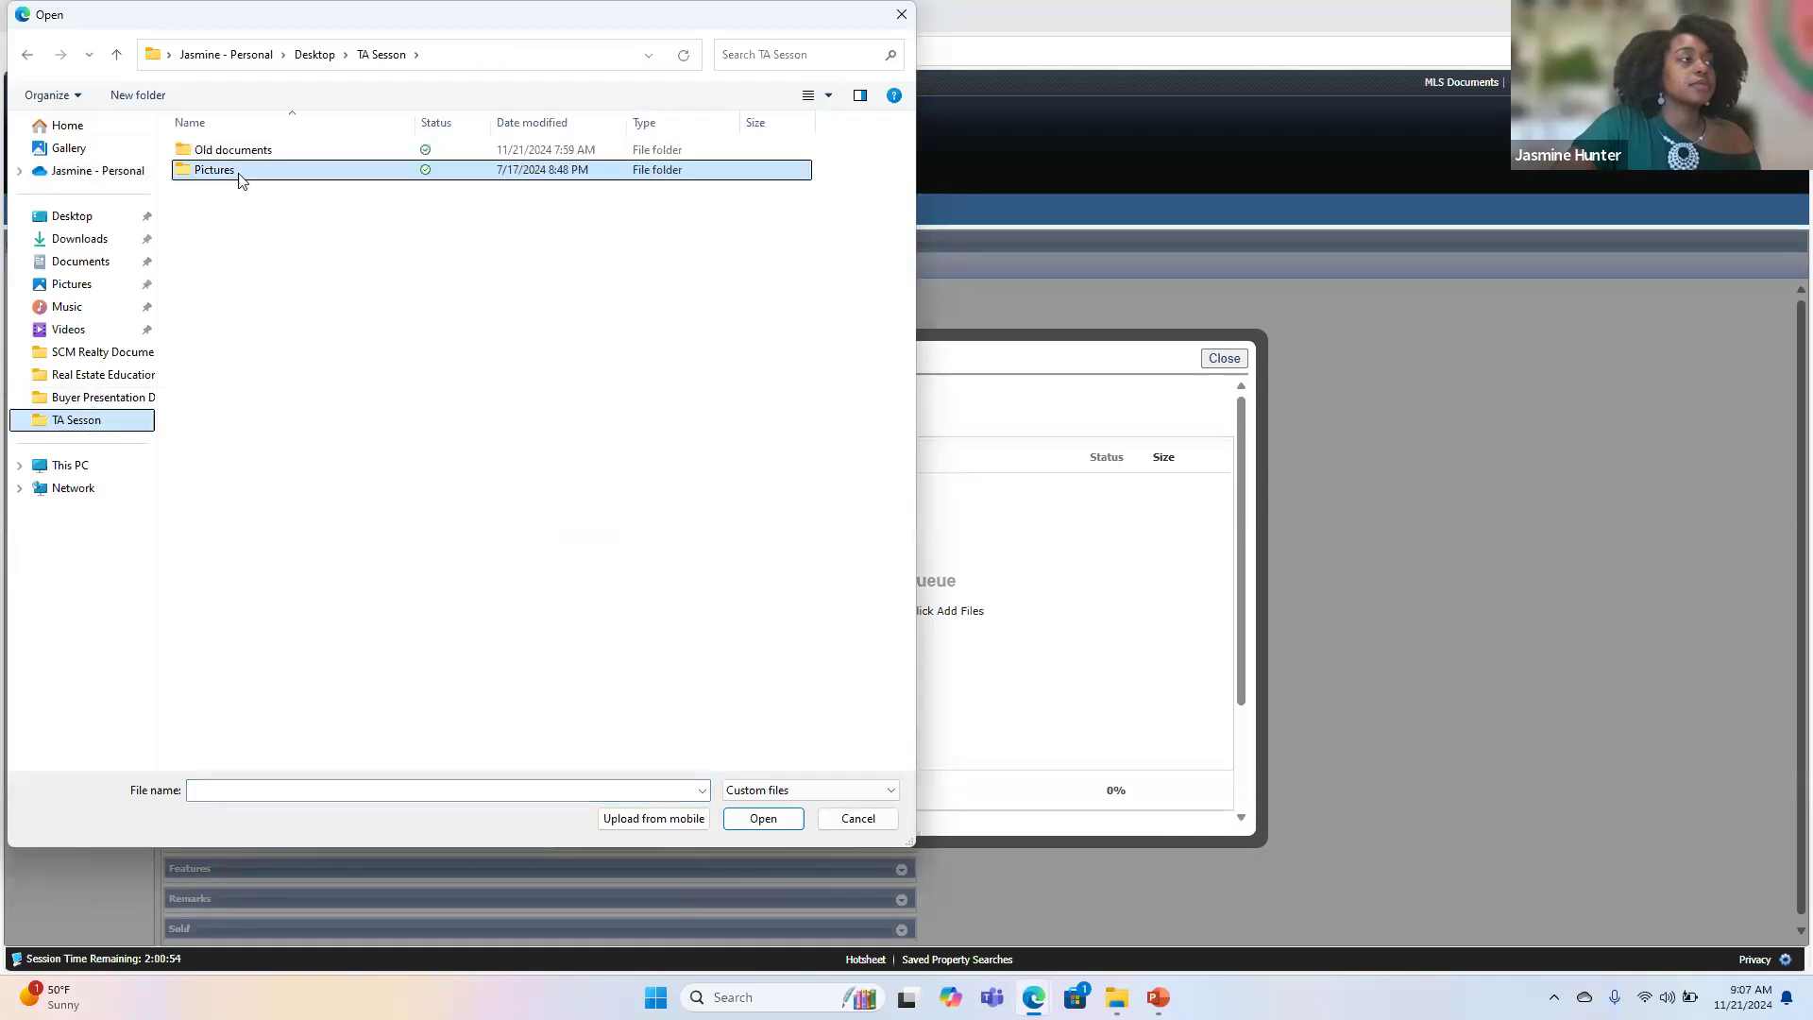
double_click(241, 179)
double_click(275, 153)
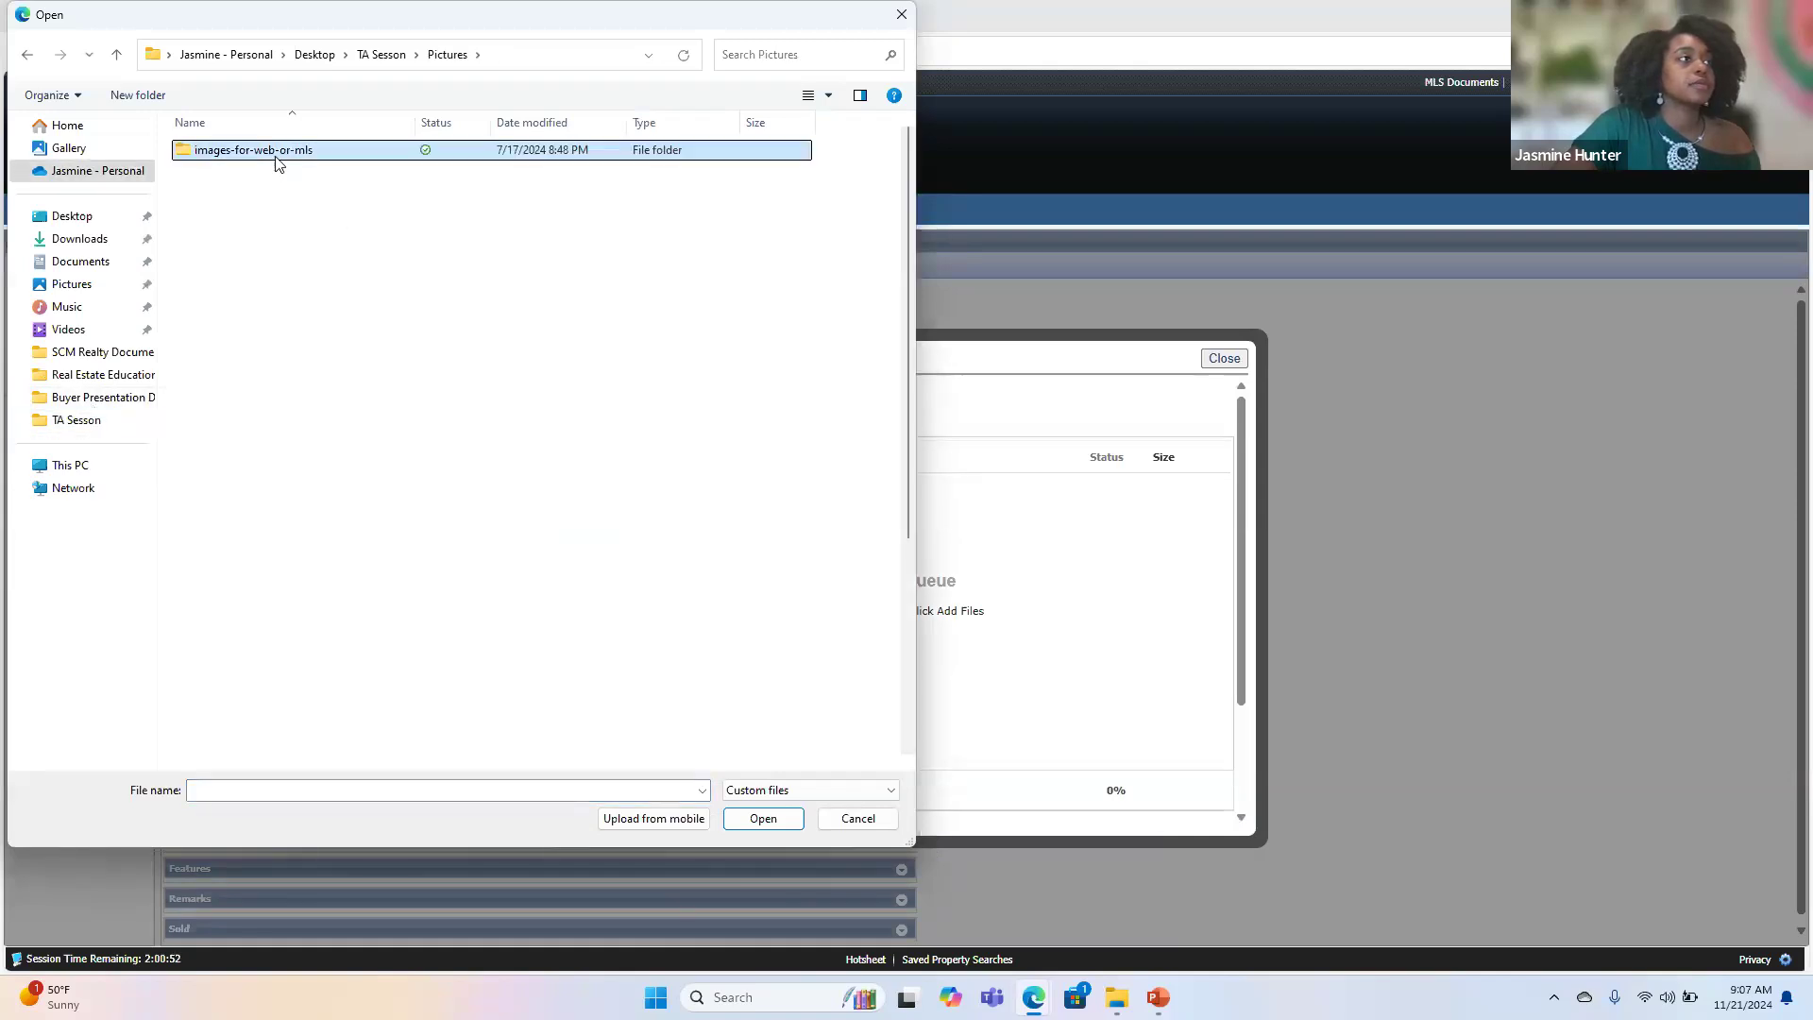
- Choose the front exterior photo 31-web-or-mls-_TKV8834 and add it to the primary picture upload queue
click(240, 187)
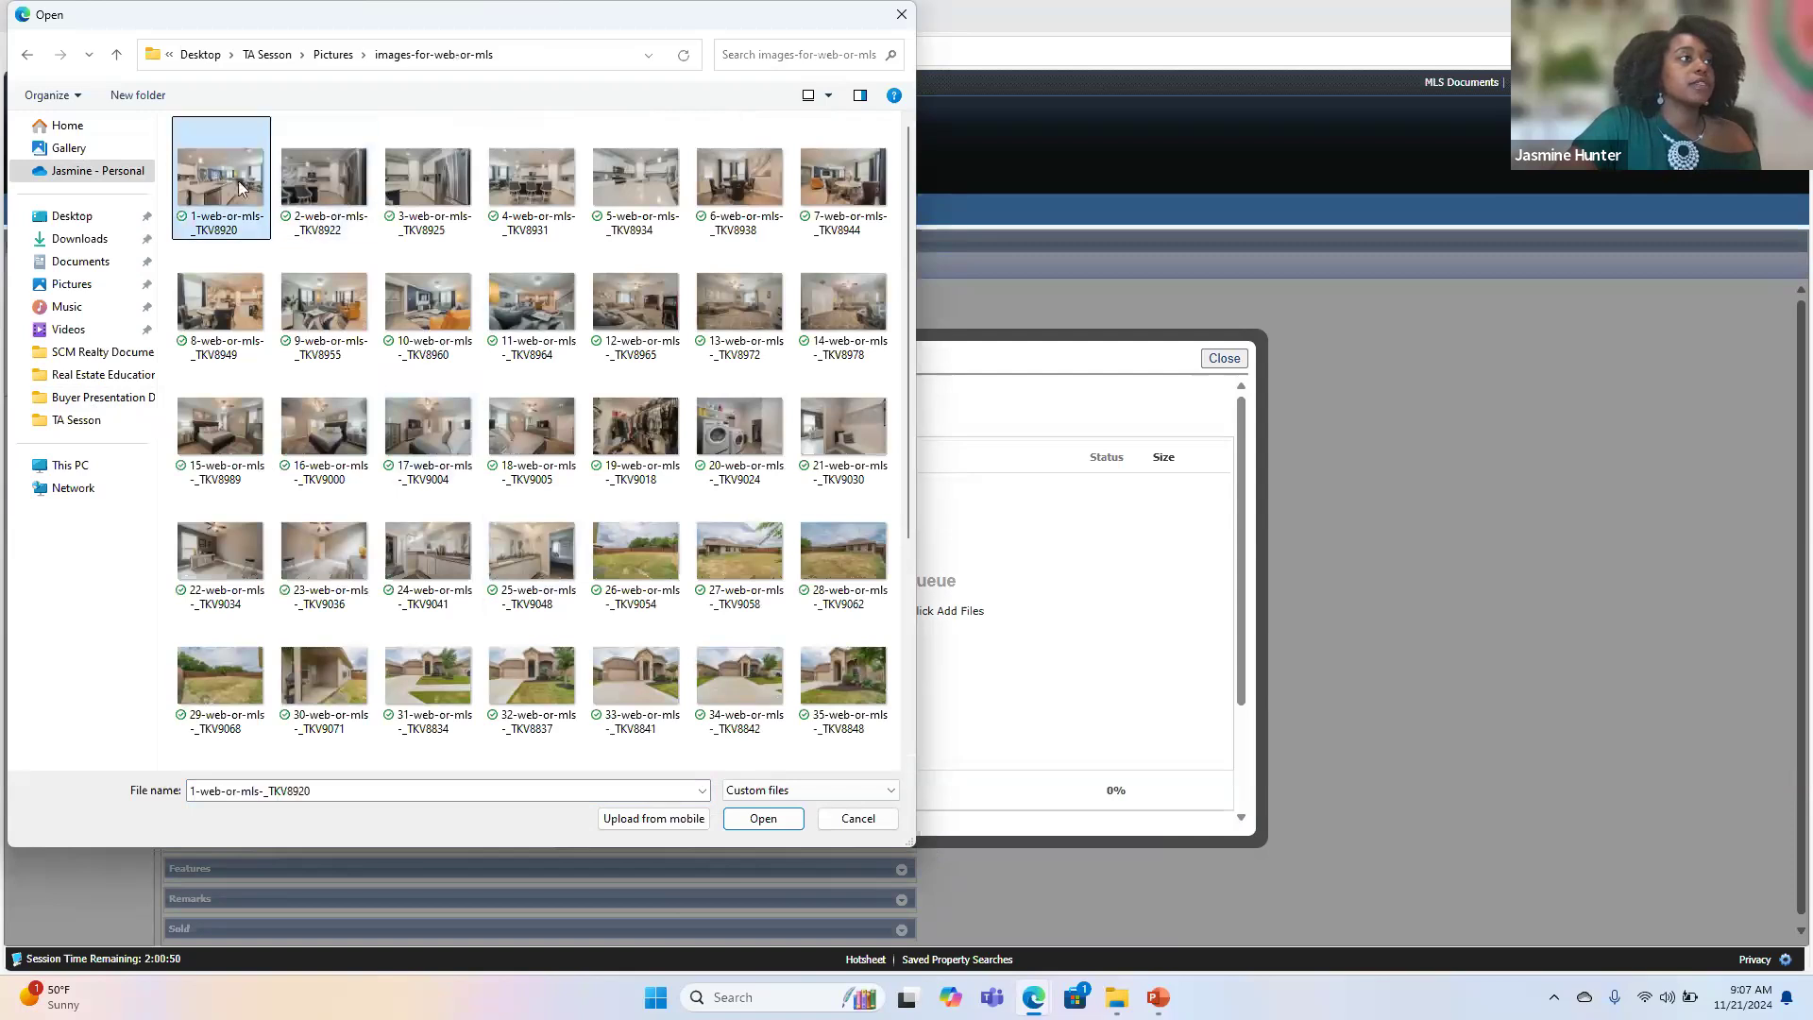
scroll(534, 520, down, 3)
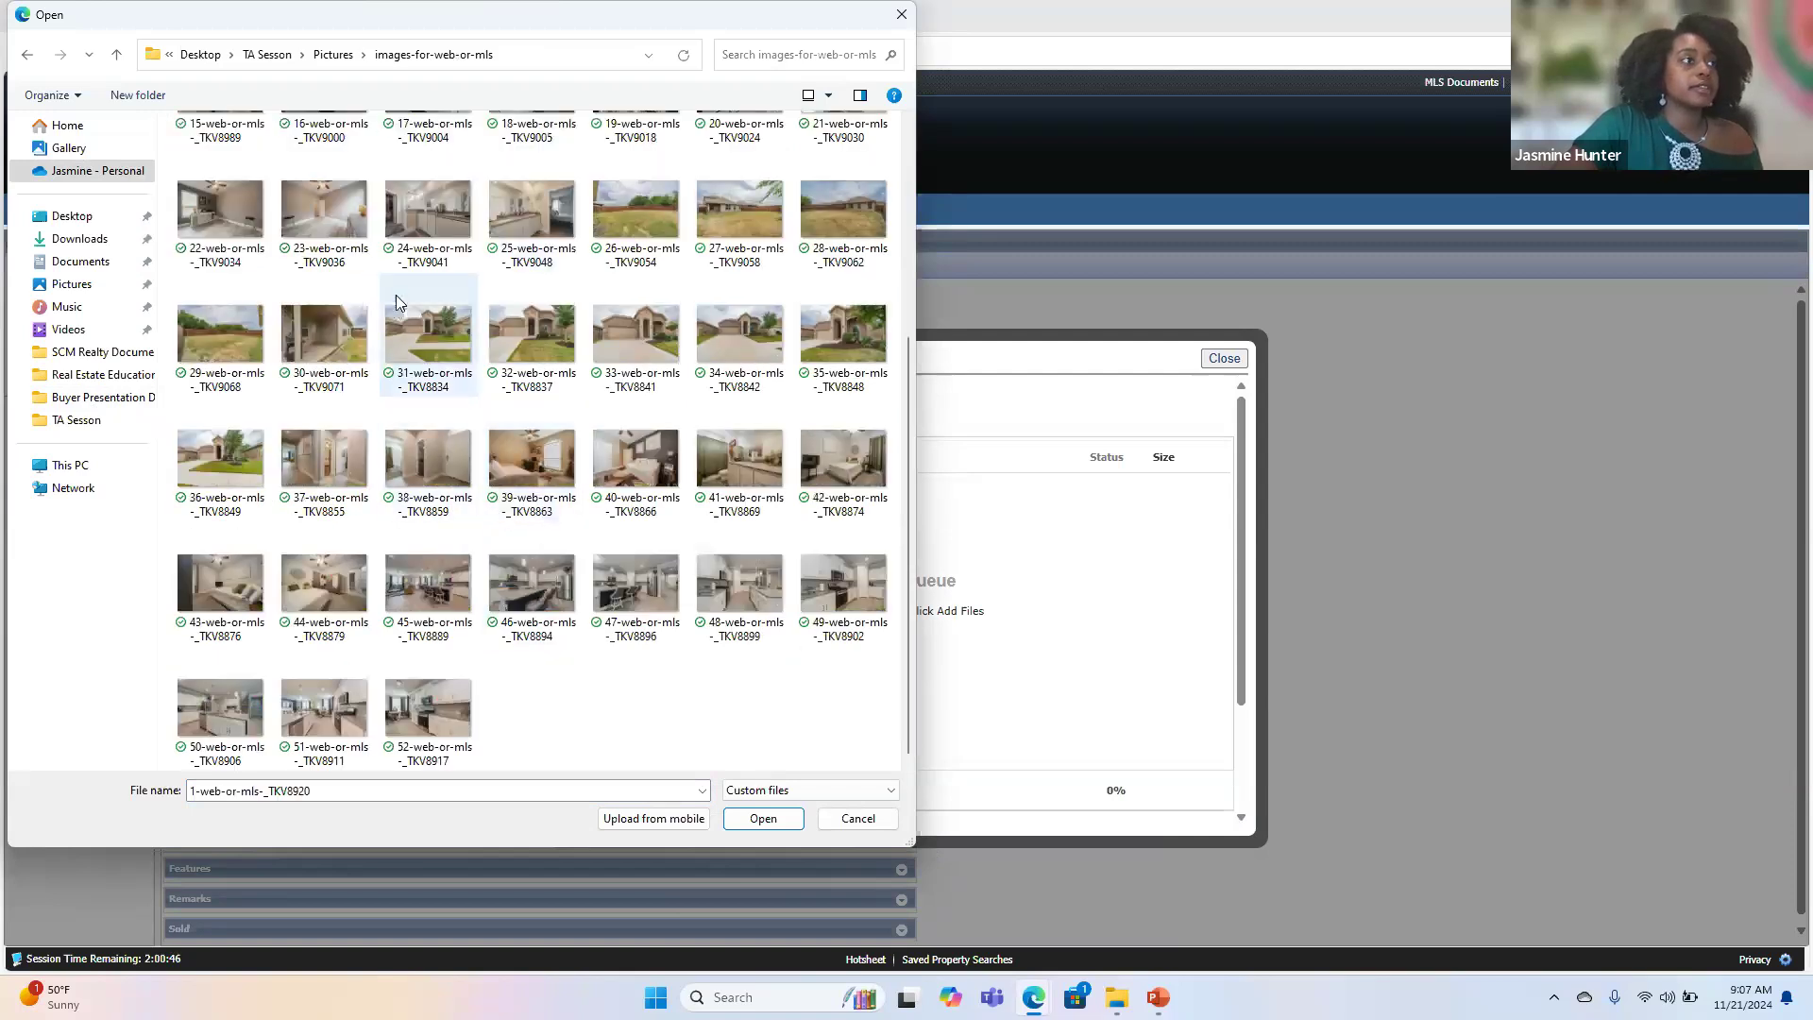
click(404, 344)
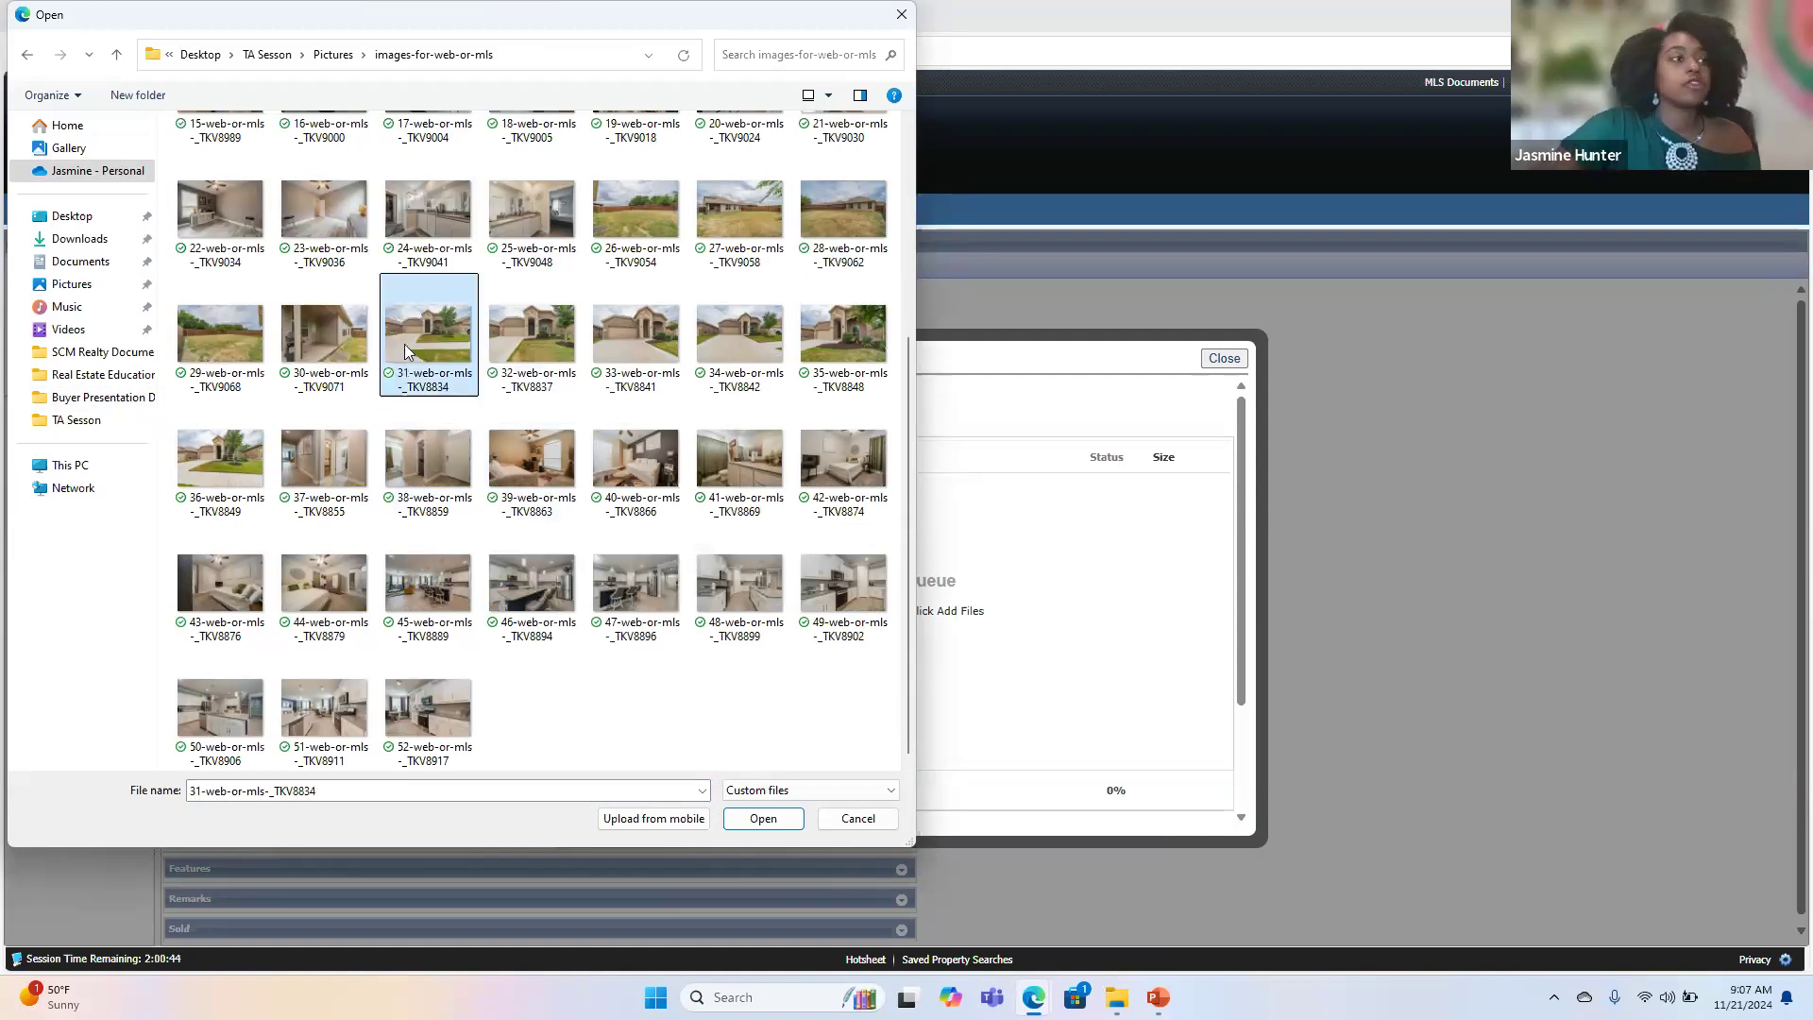
key(Right)
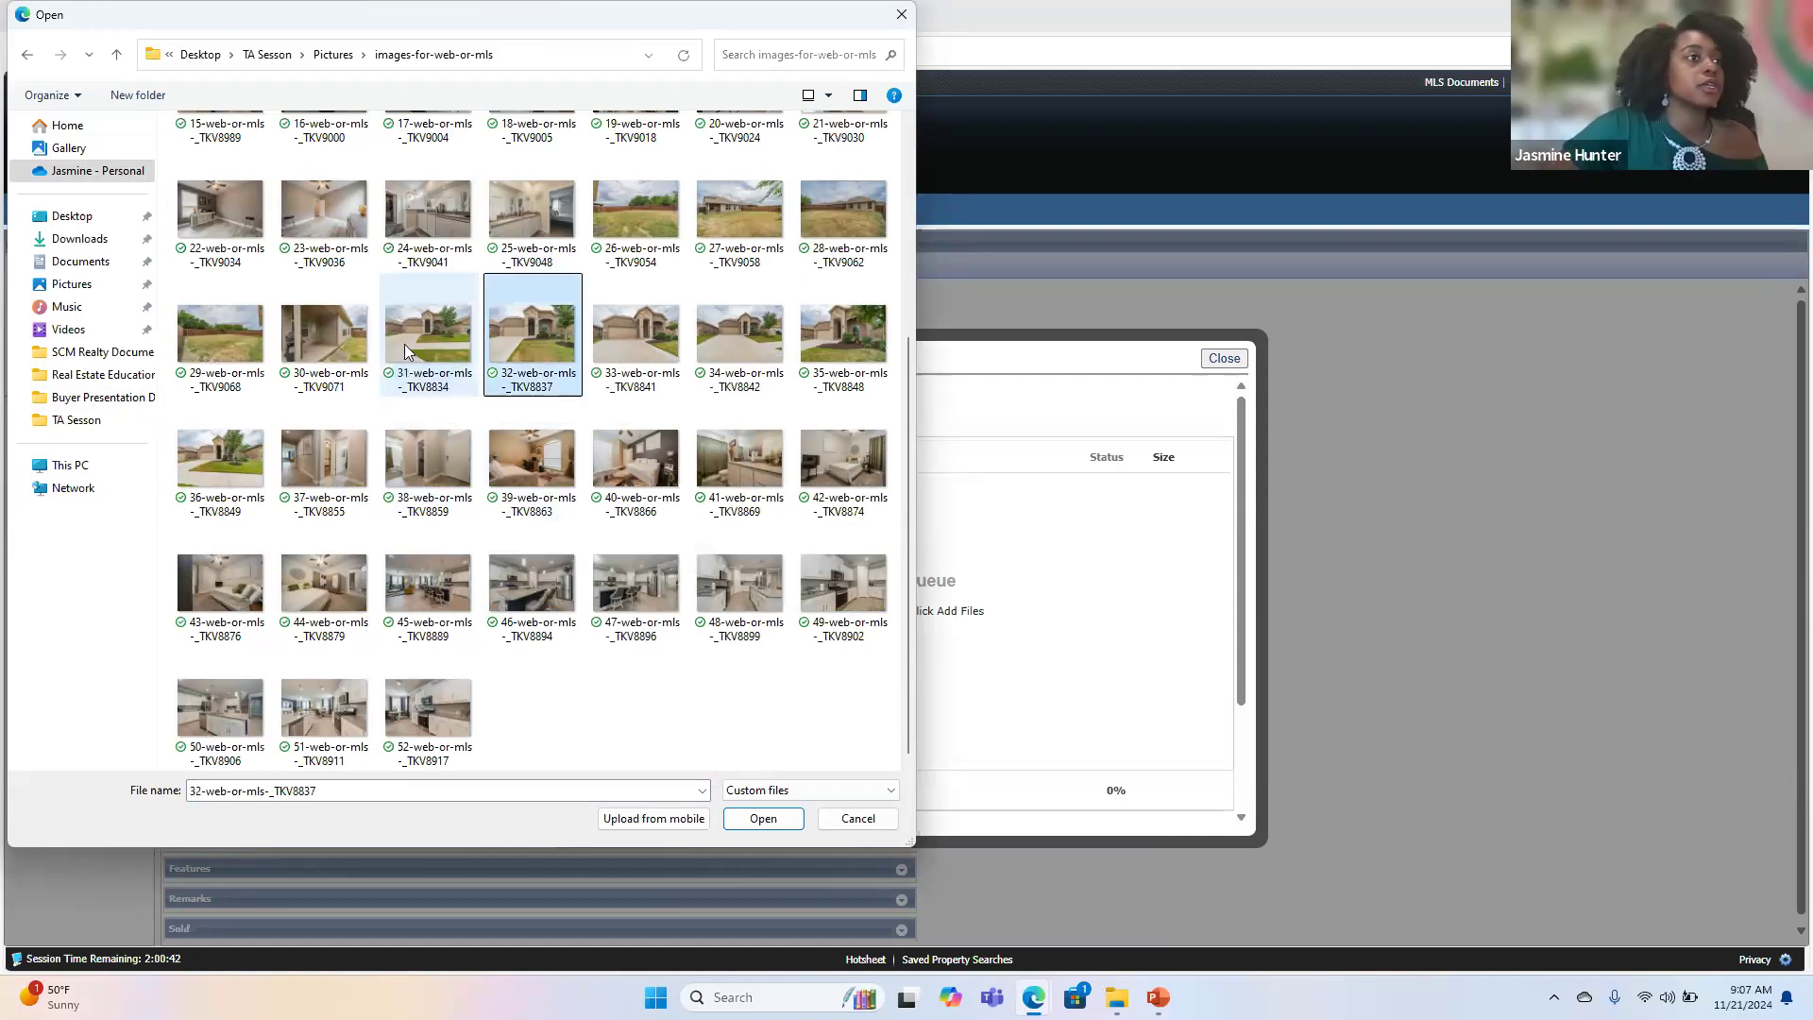
key(Right)
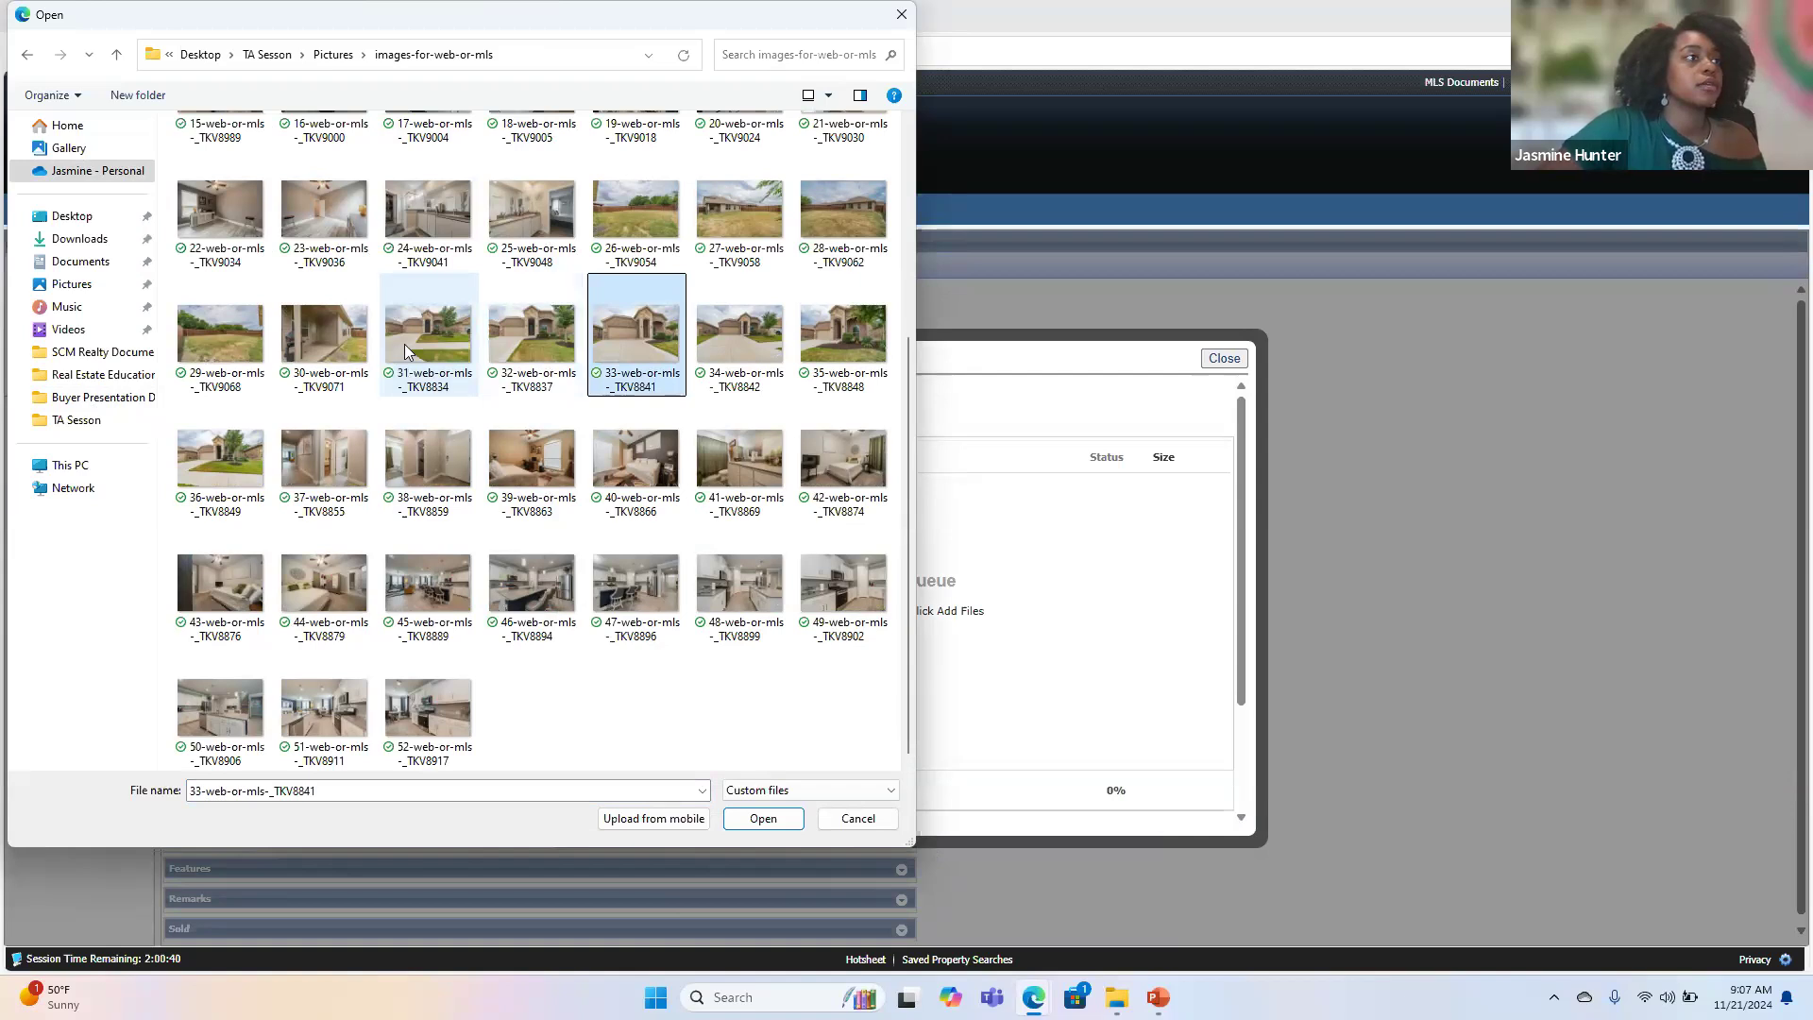
click(405, 344)
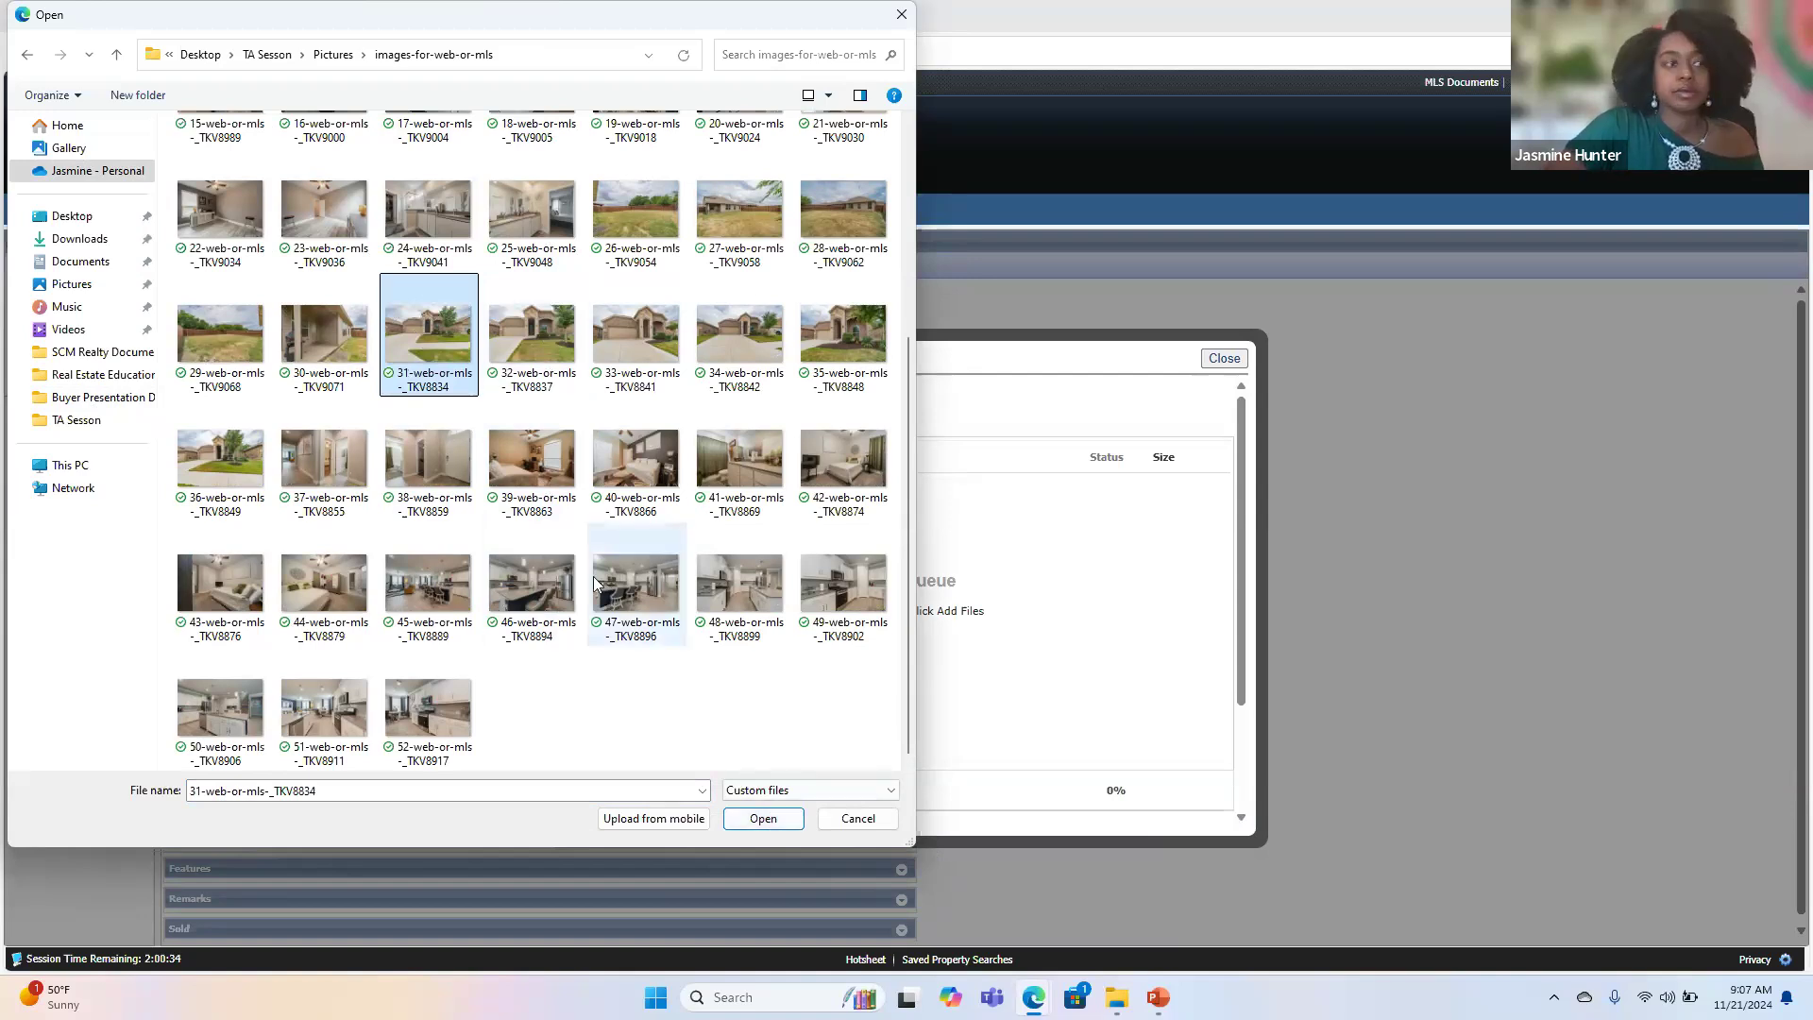
key(Right)
key(Right)
key(Right)
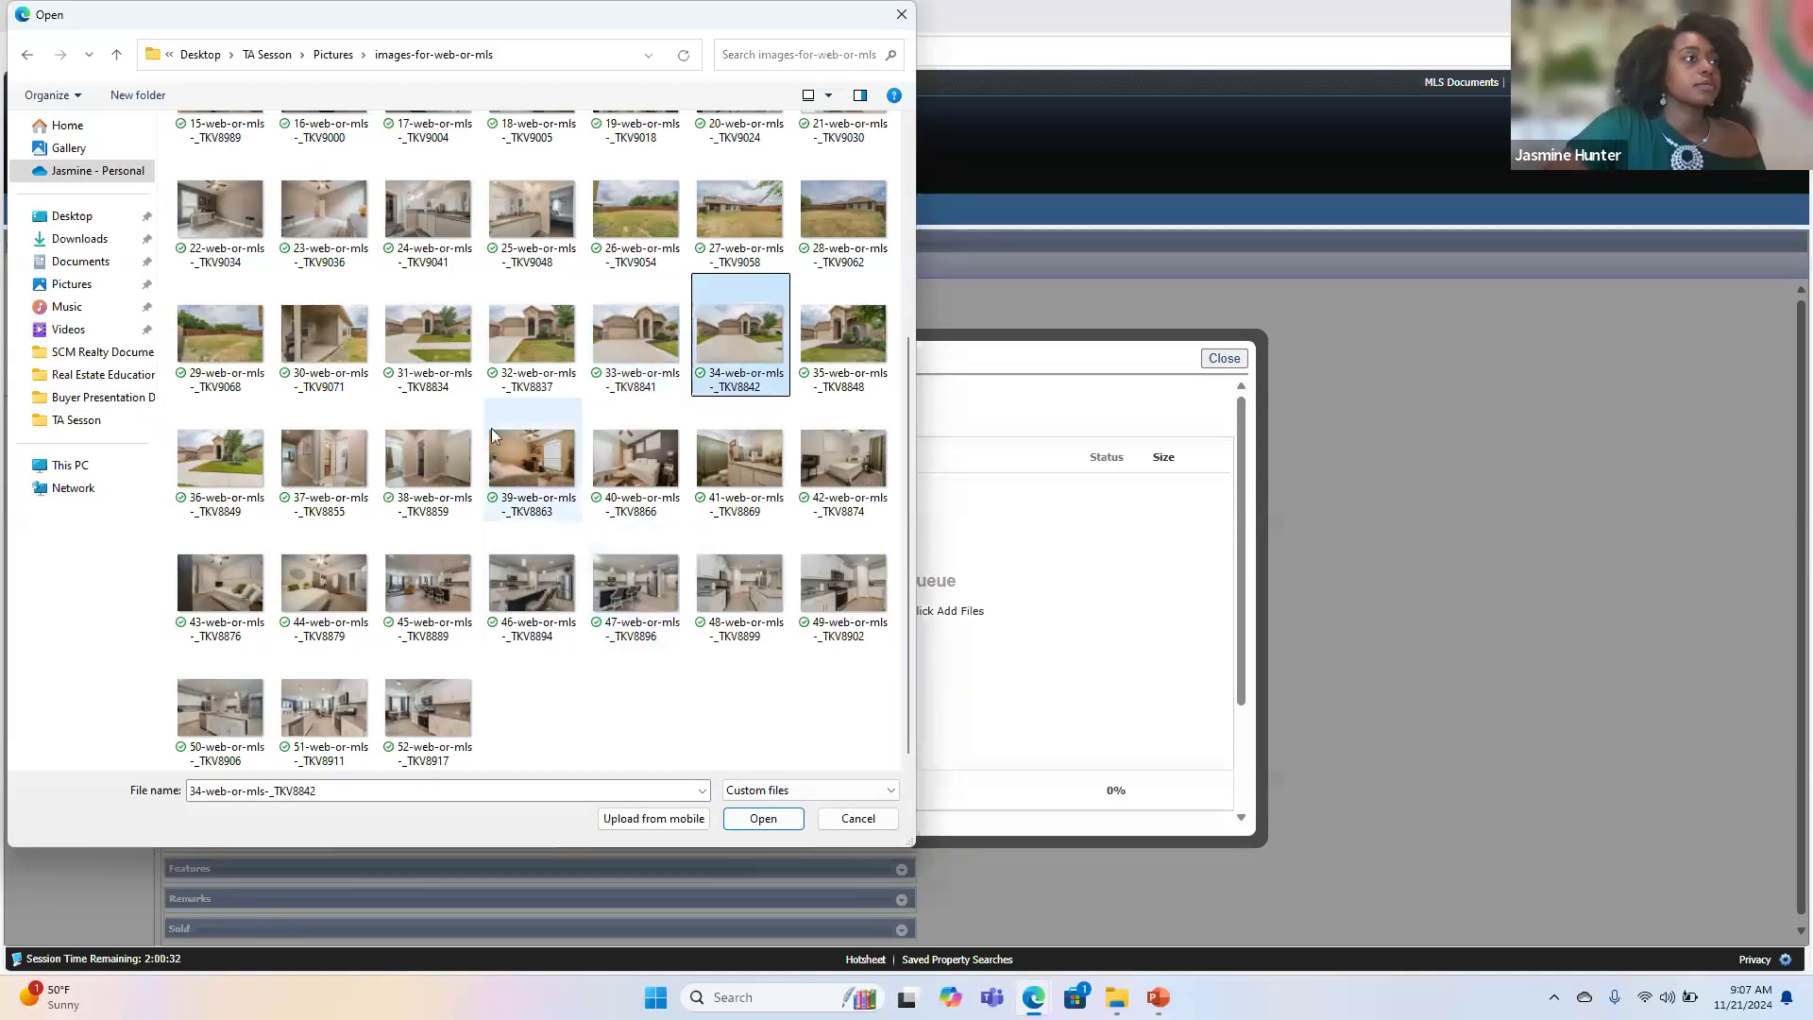
click(438, 344)
click(770, 818)
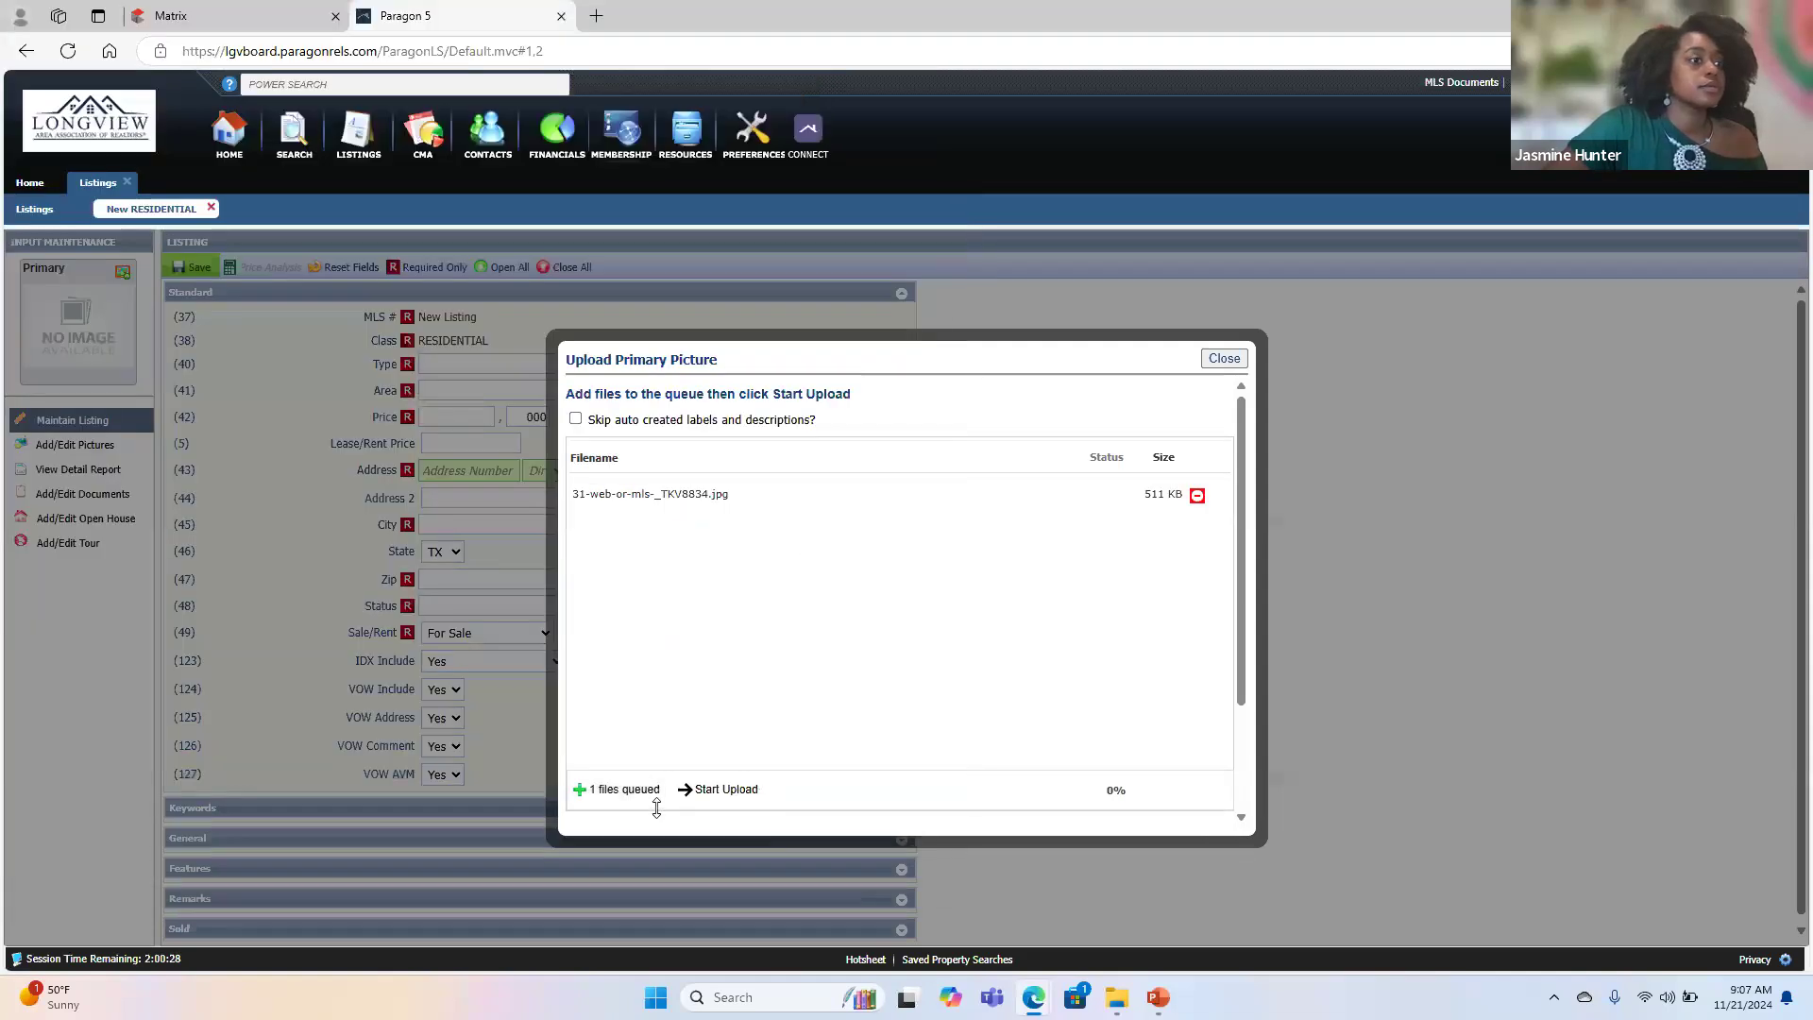
- Try to add 32-web-or-mls-_TKV8837 as a second file in the primary picture upload queue
click(628, 793)
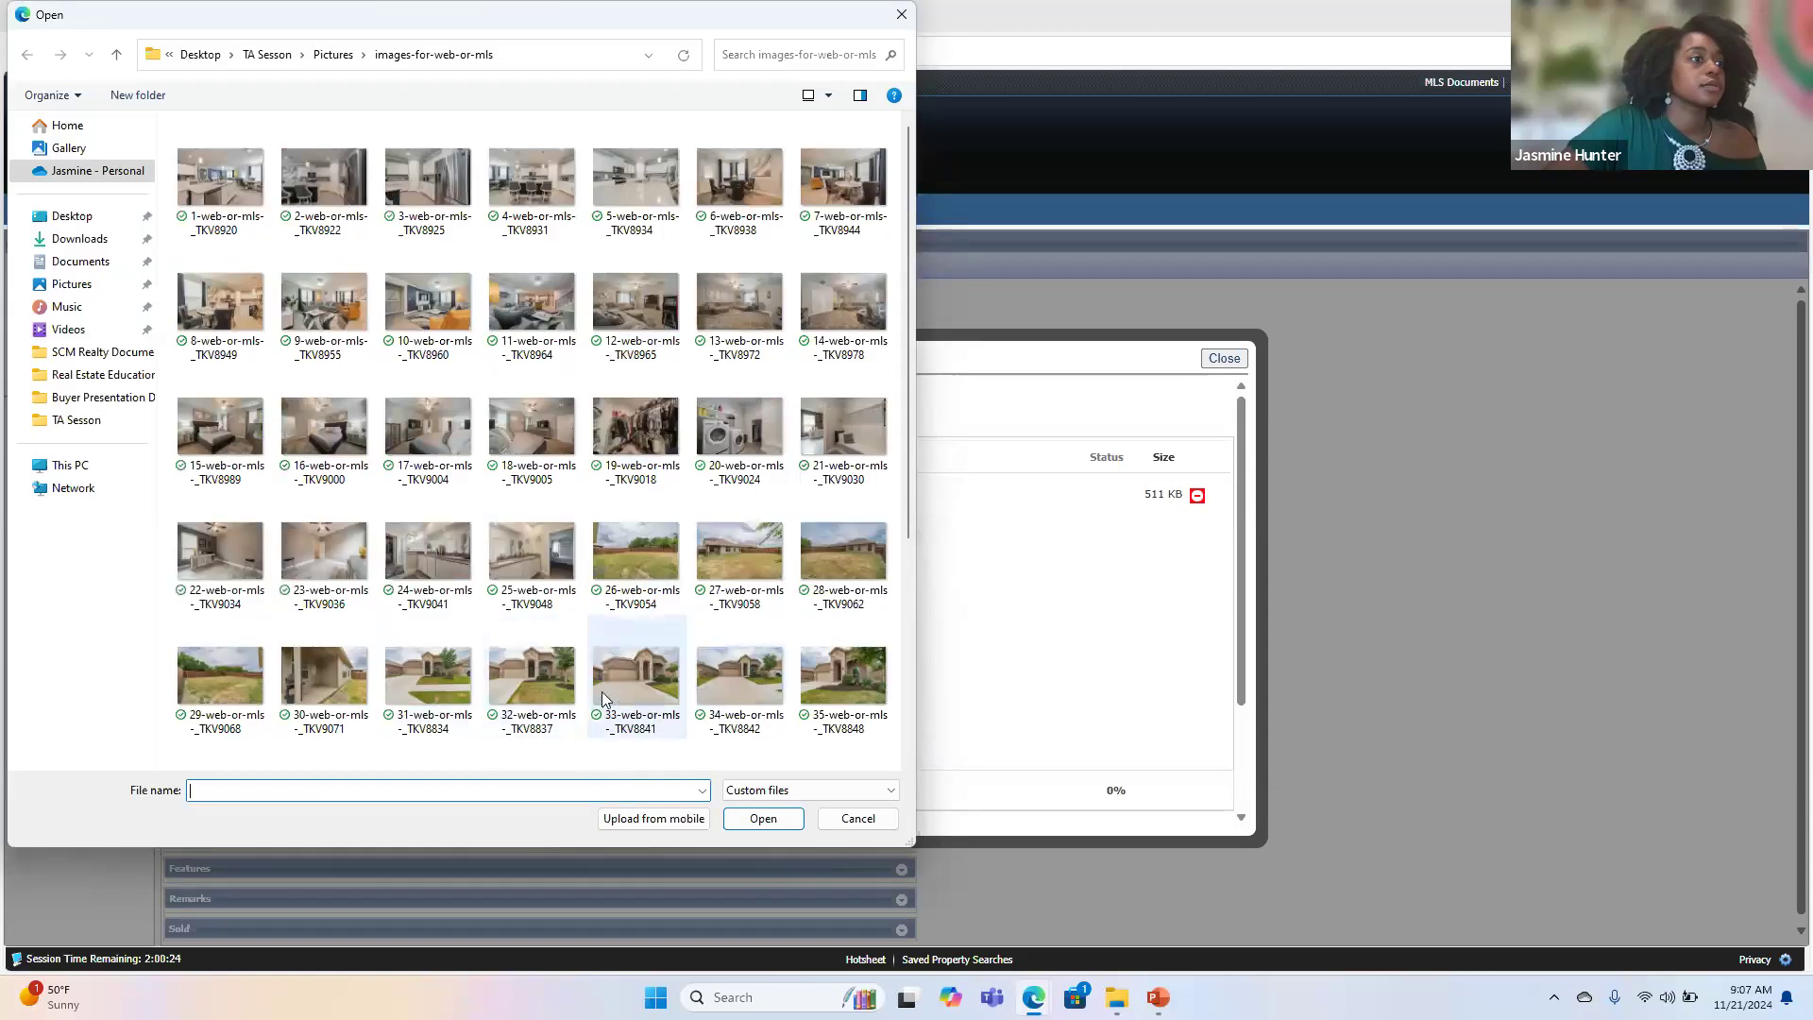
scroll(673, 640, down, 3)
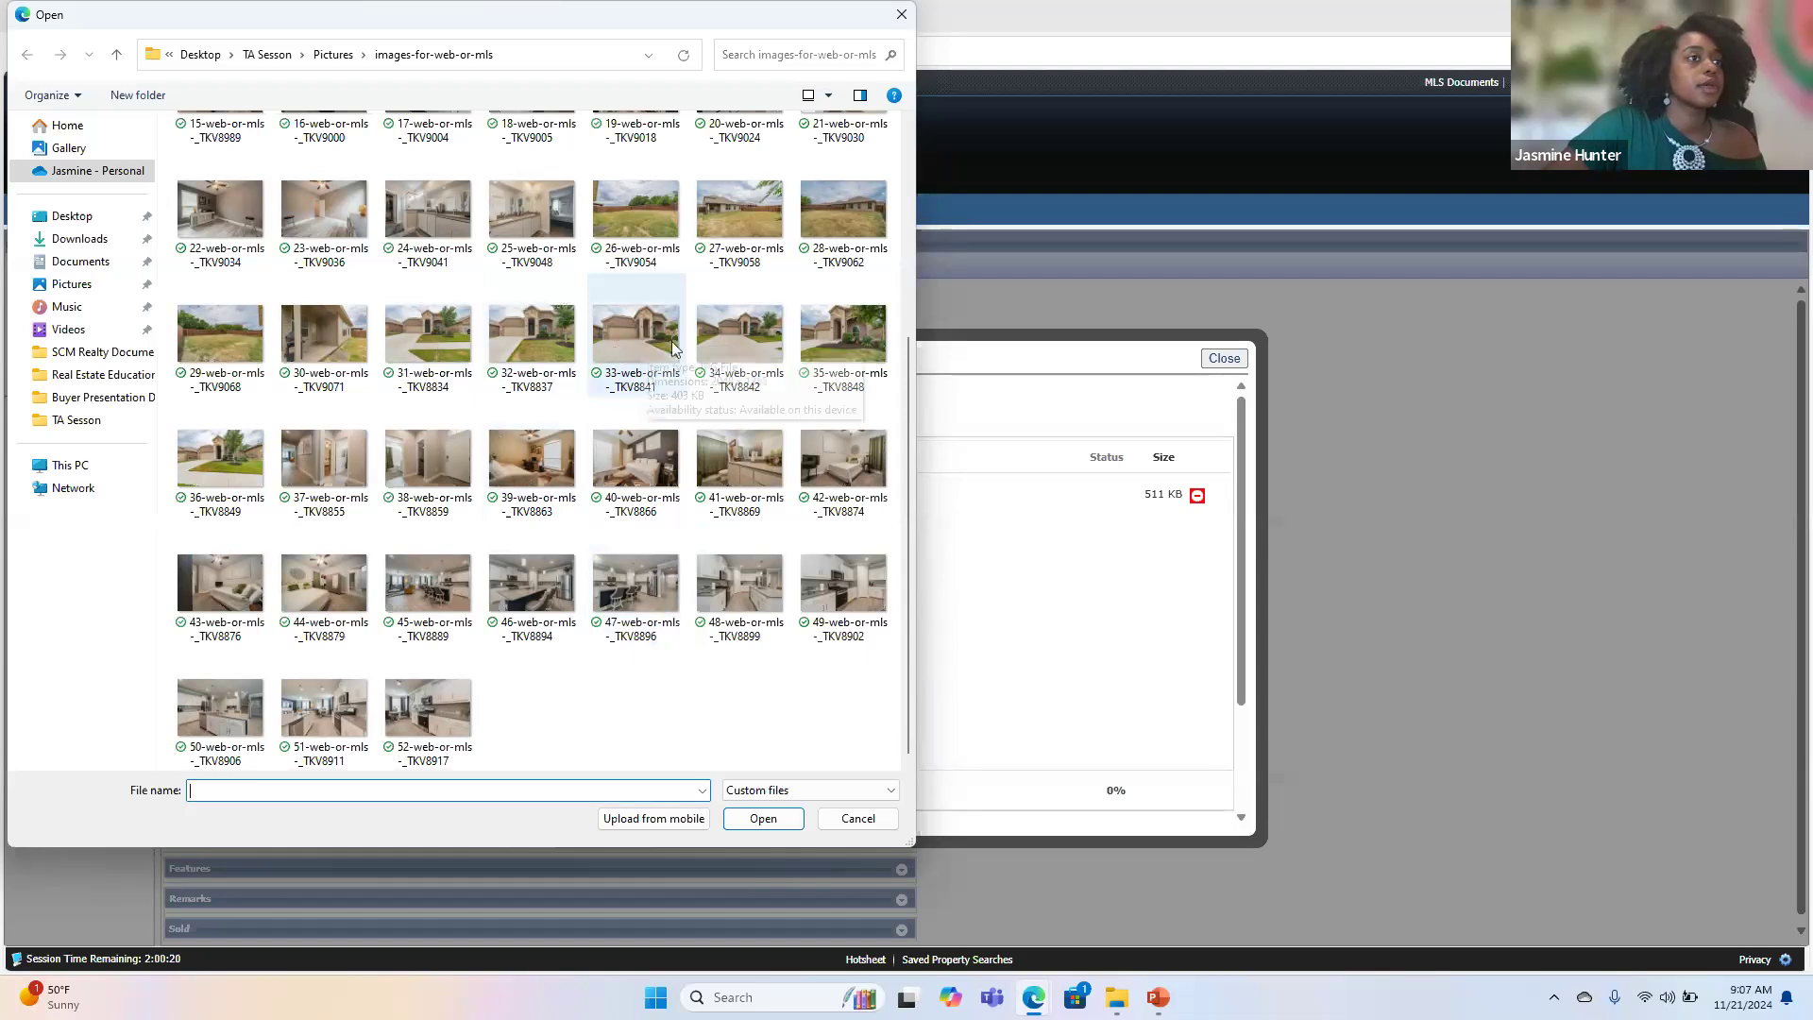
click(531, 332)
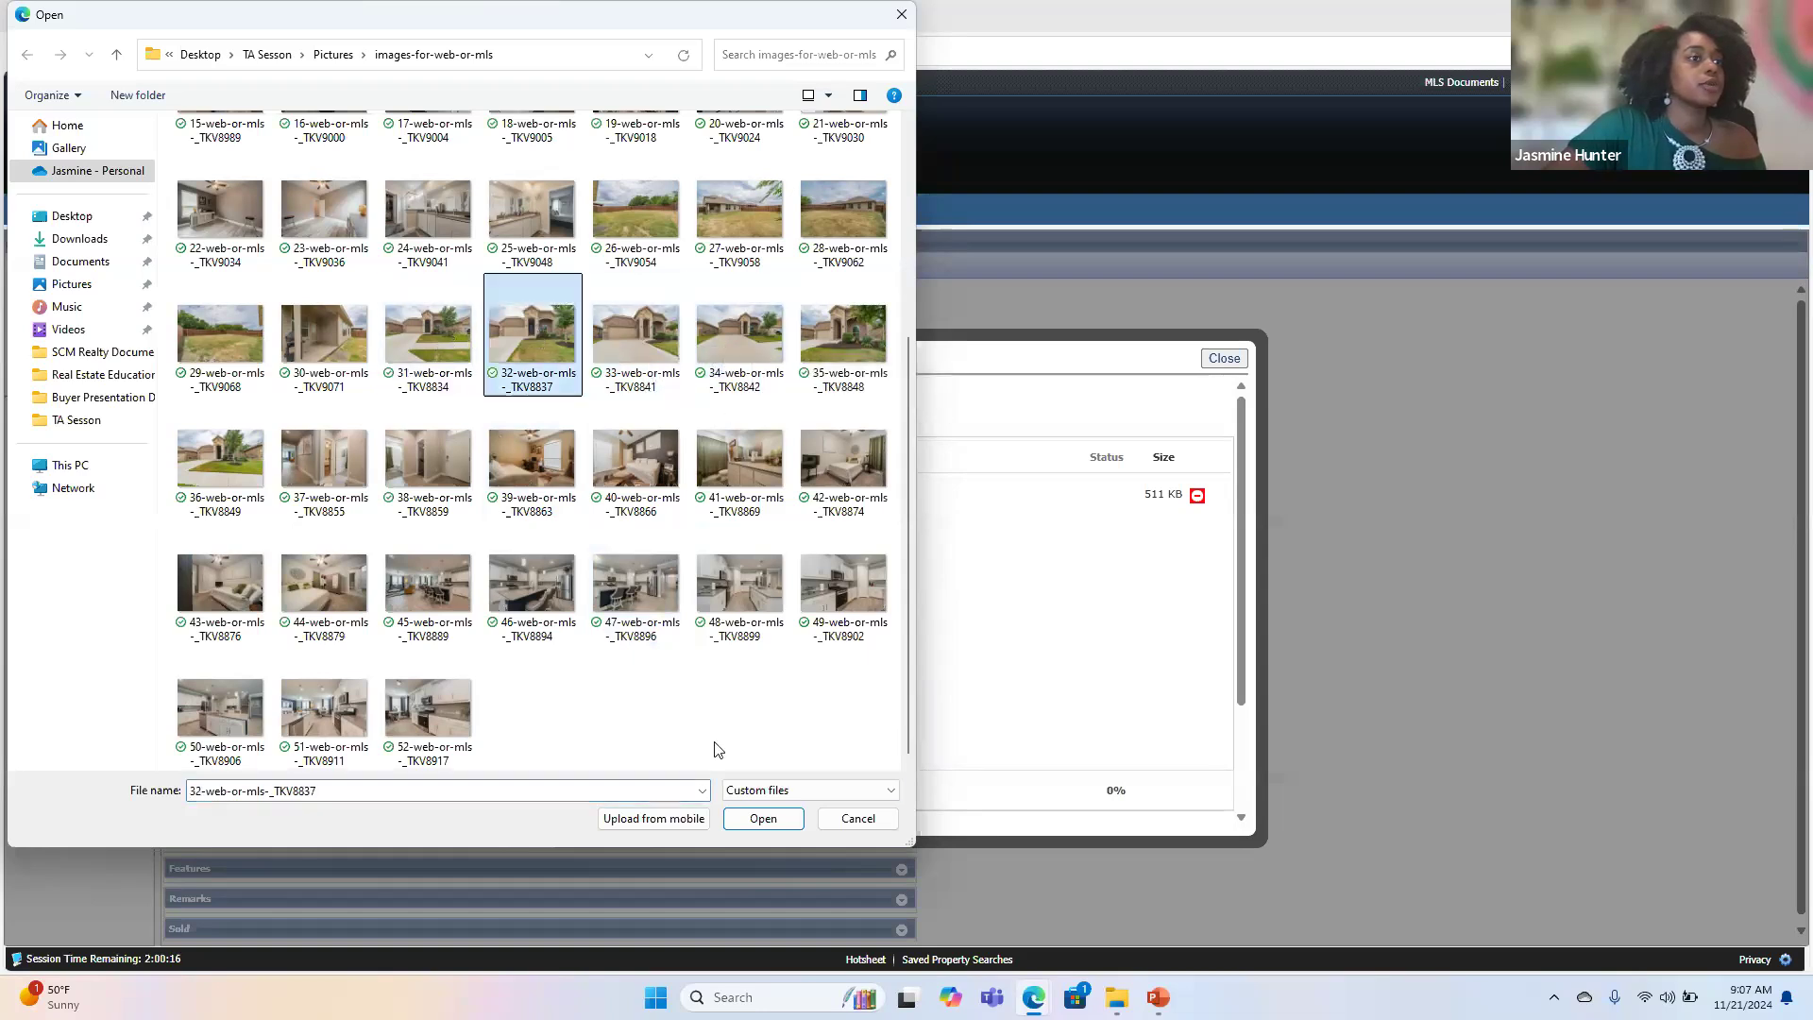
click(756, 820)
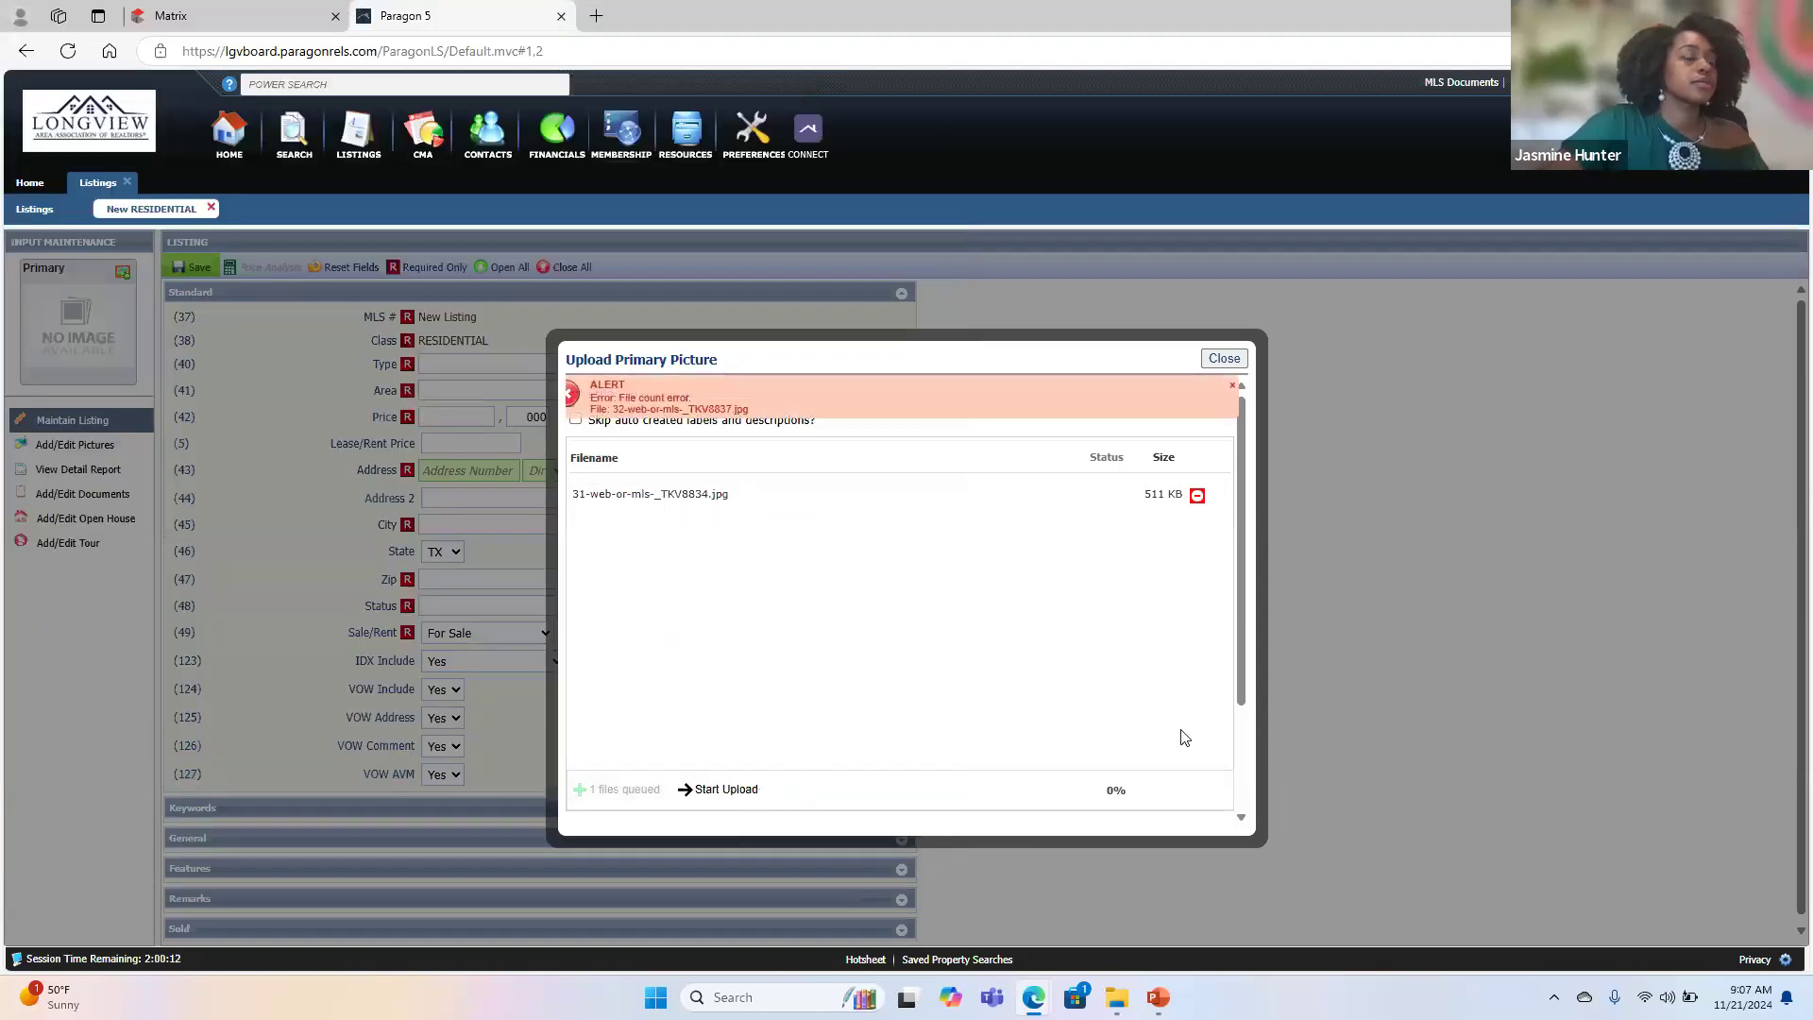
- Upload the queued primary picture and open the listing's page for adding and editing pictures
click(723, 789)
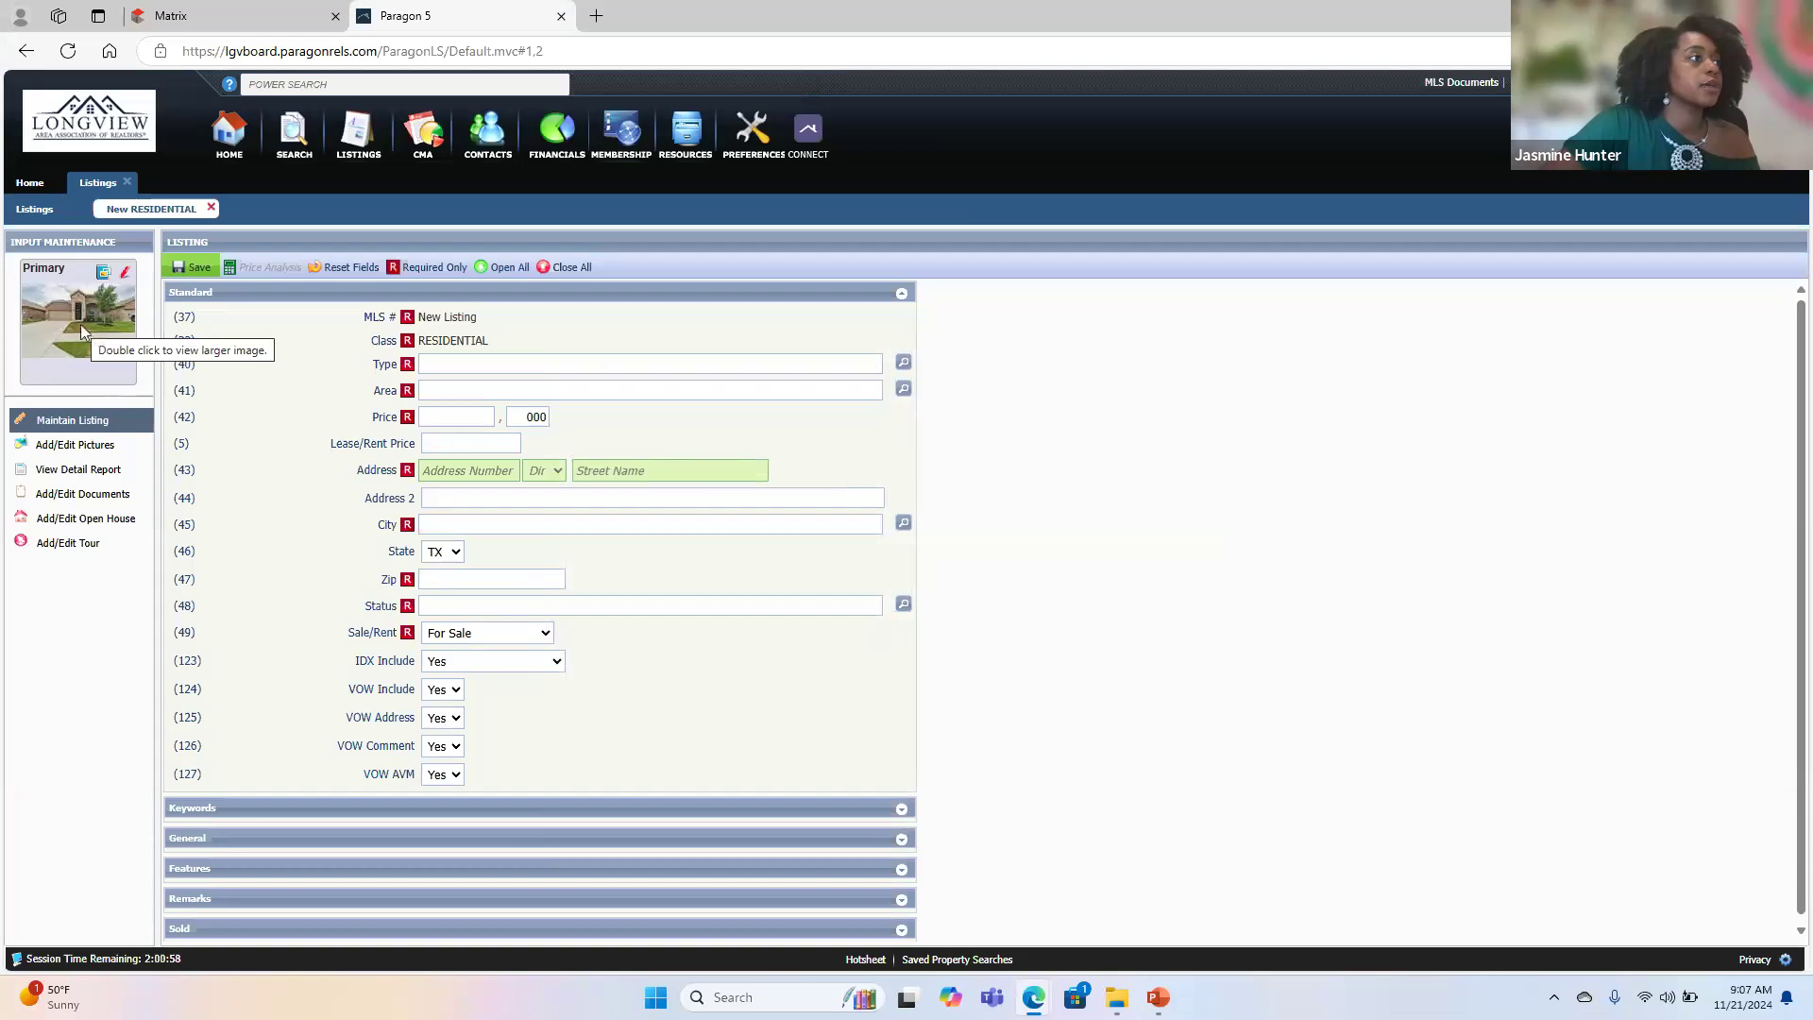
click(76, 444)
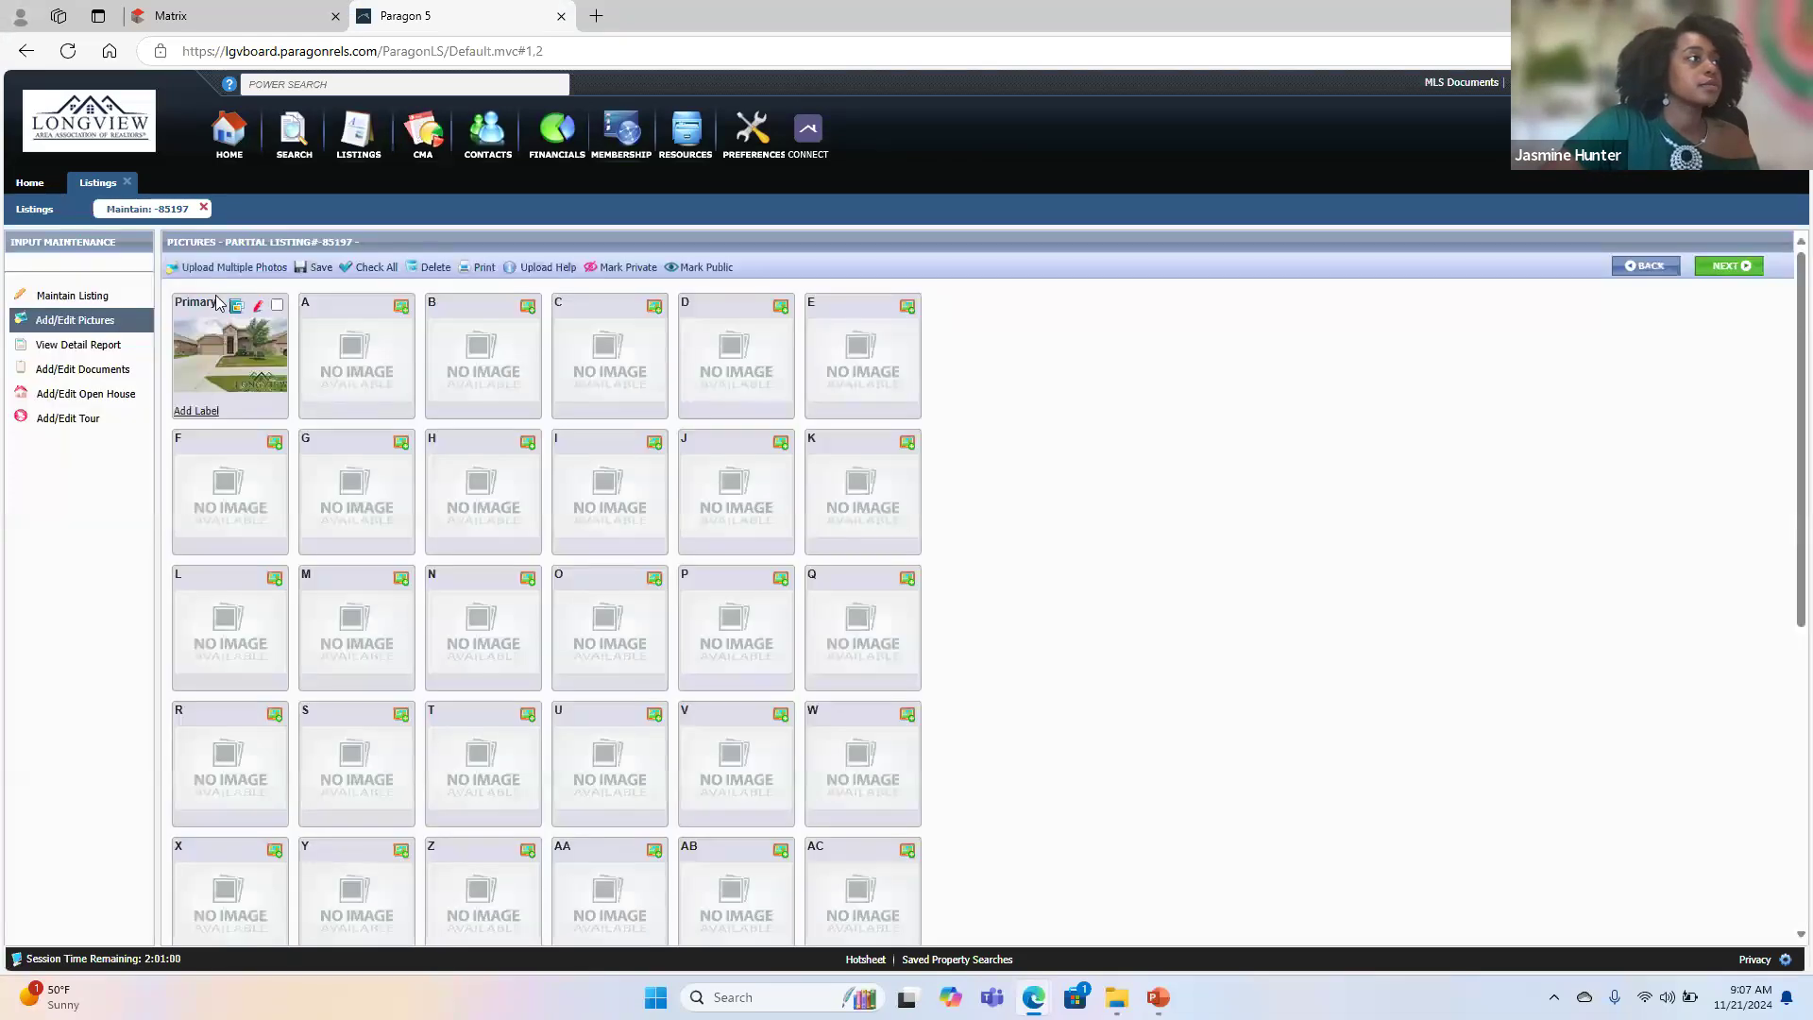
- Upload the exterior photos 31-web-or-mls-_TKV8834, 33-web-or-mls-_TKV8841 and 35-web-or-mls-_TKV8848 together to the listing using the multiple photo upload
click(212, 269)
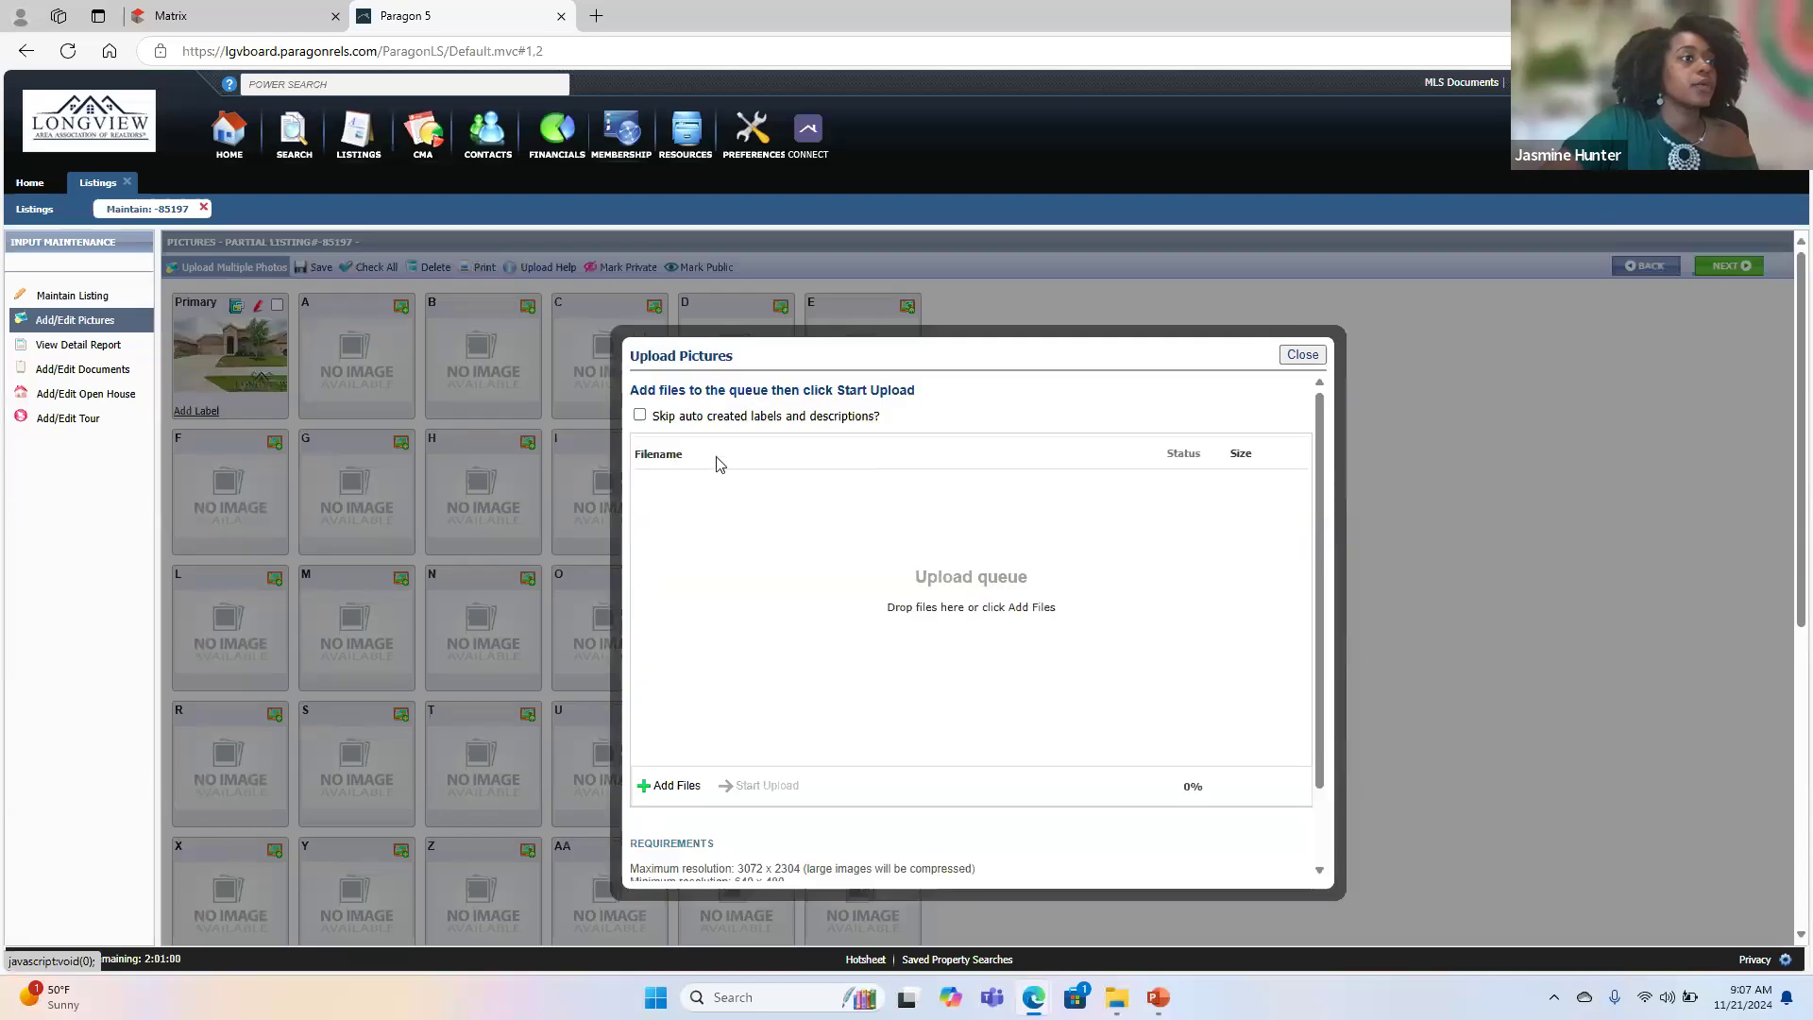
click(669, 788)
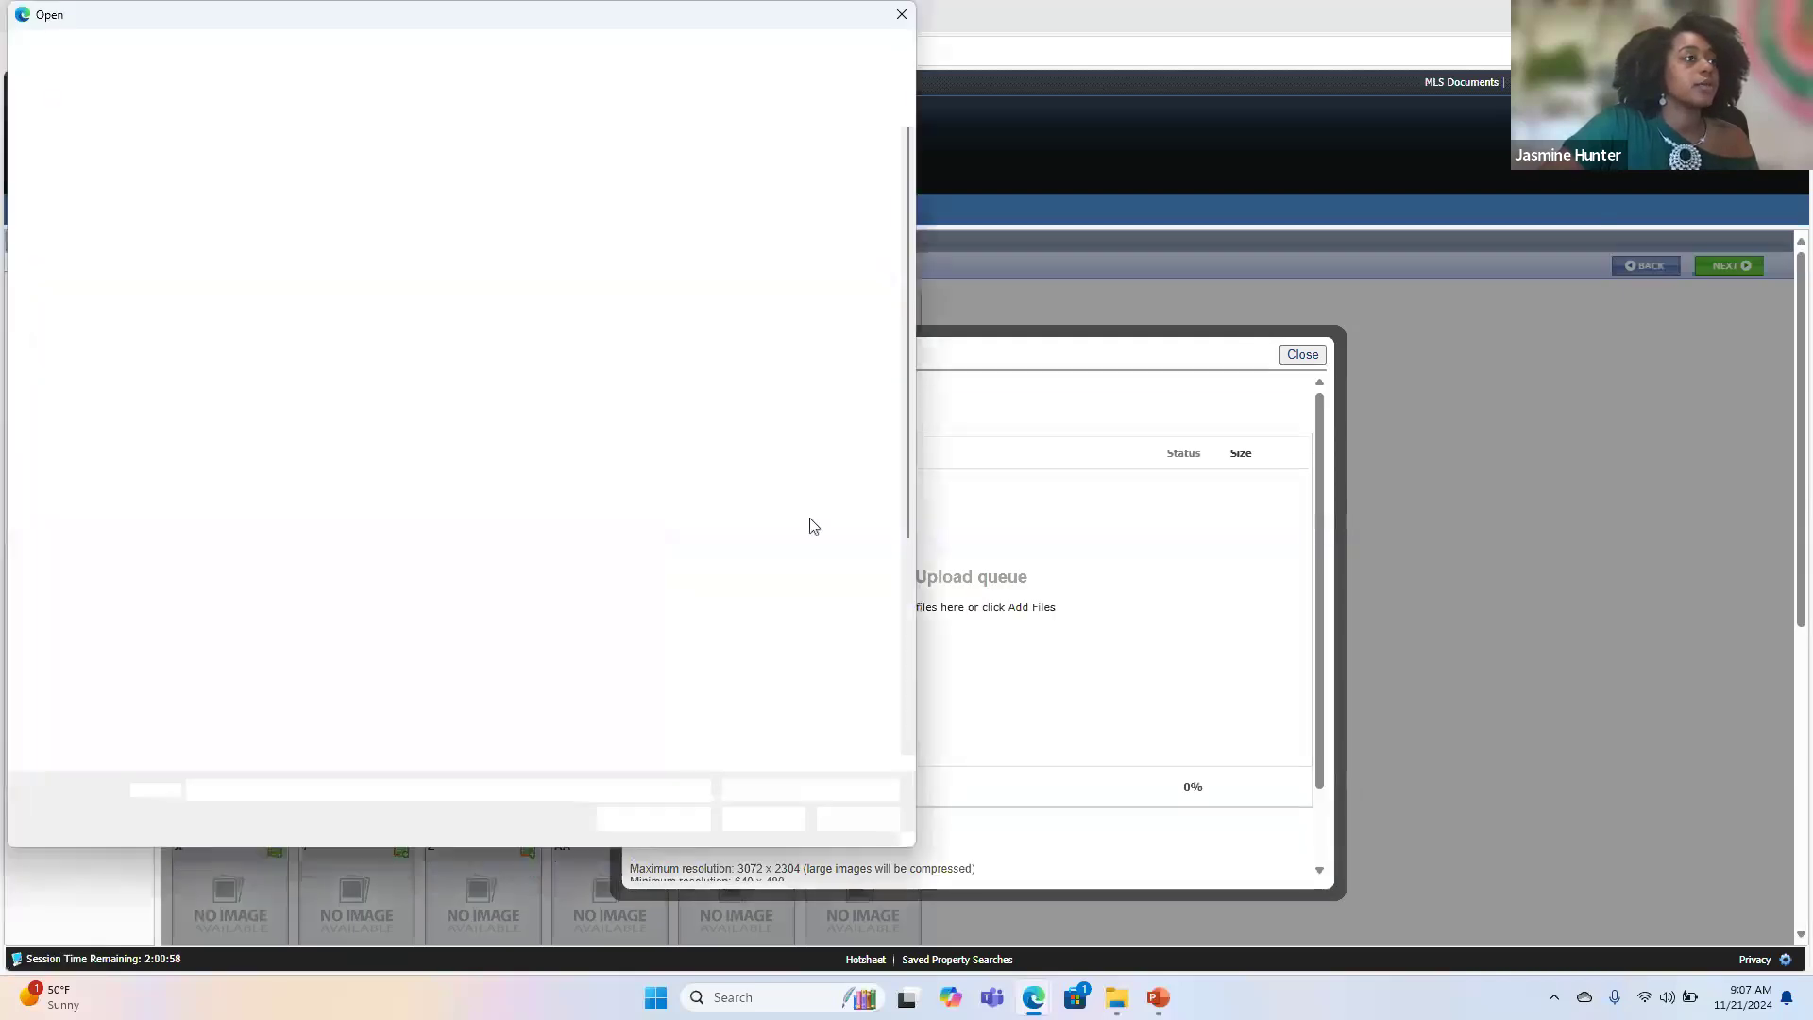
scroll(436, 590, down, 3)
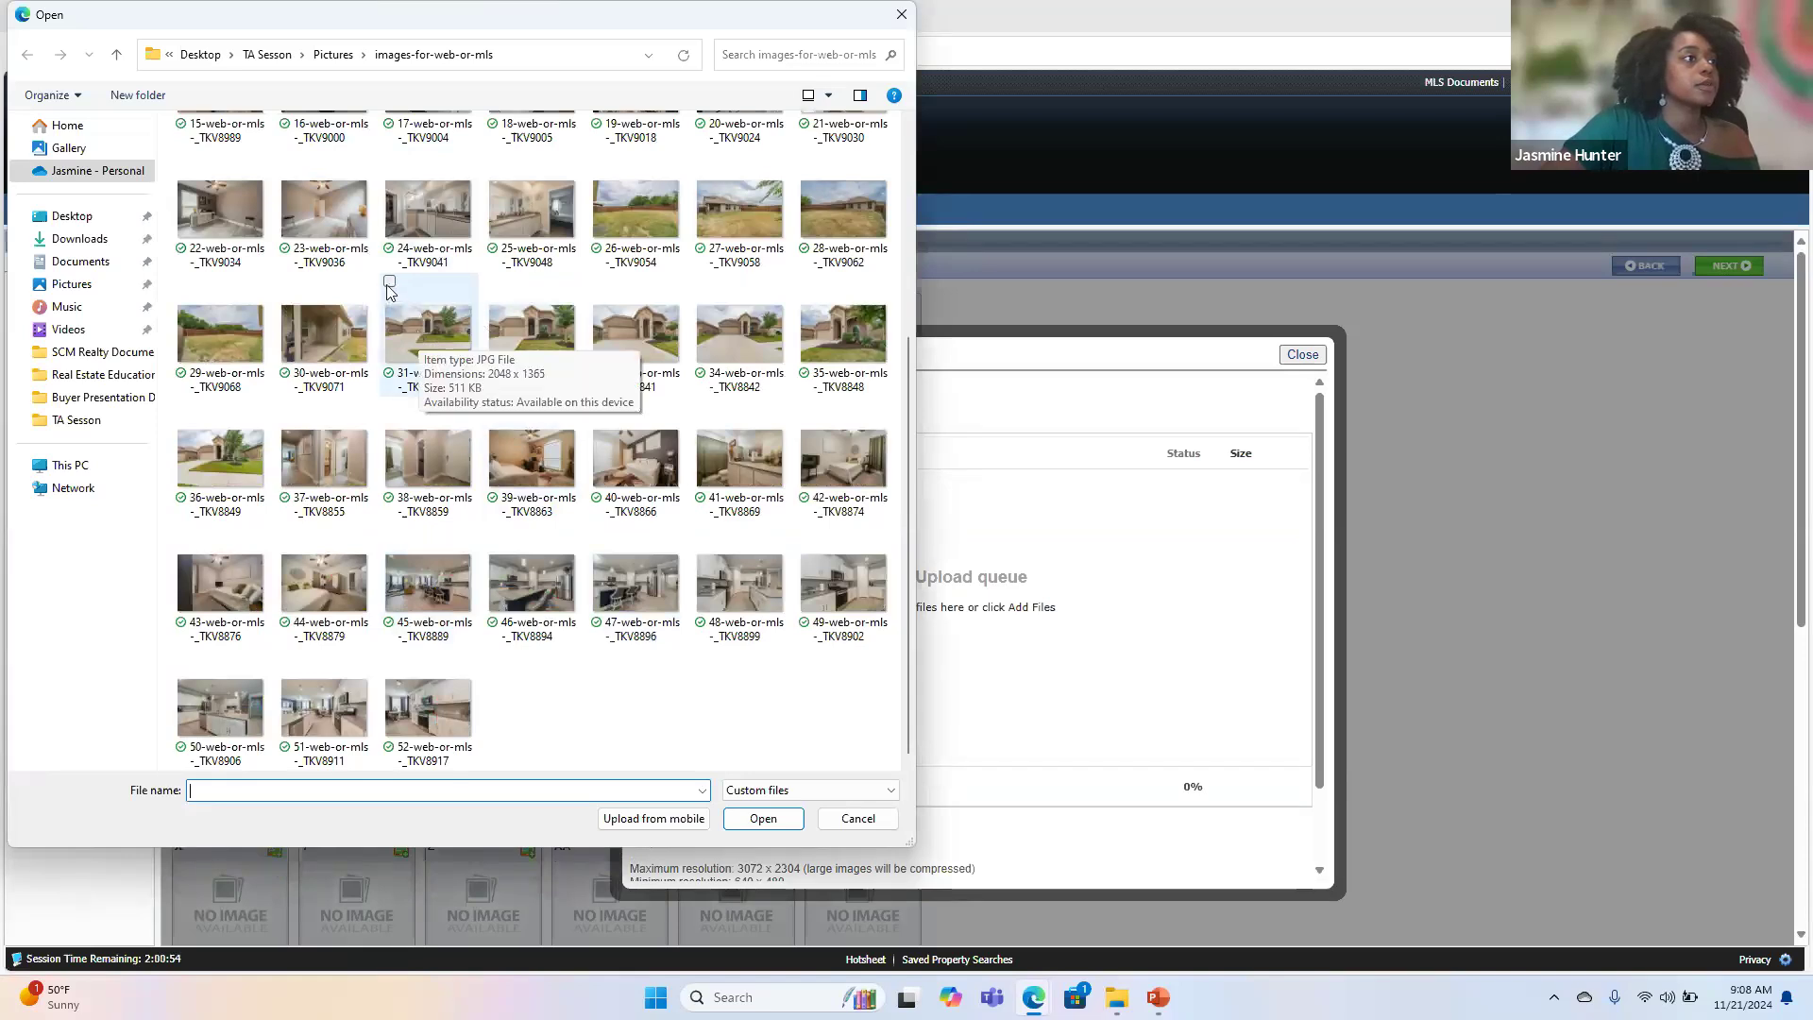
click(400, 292)
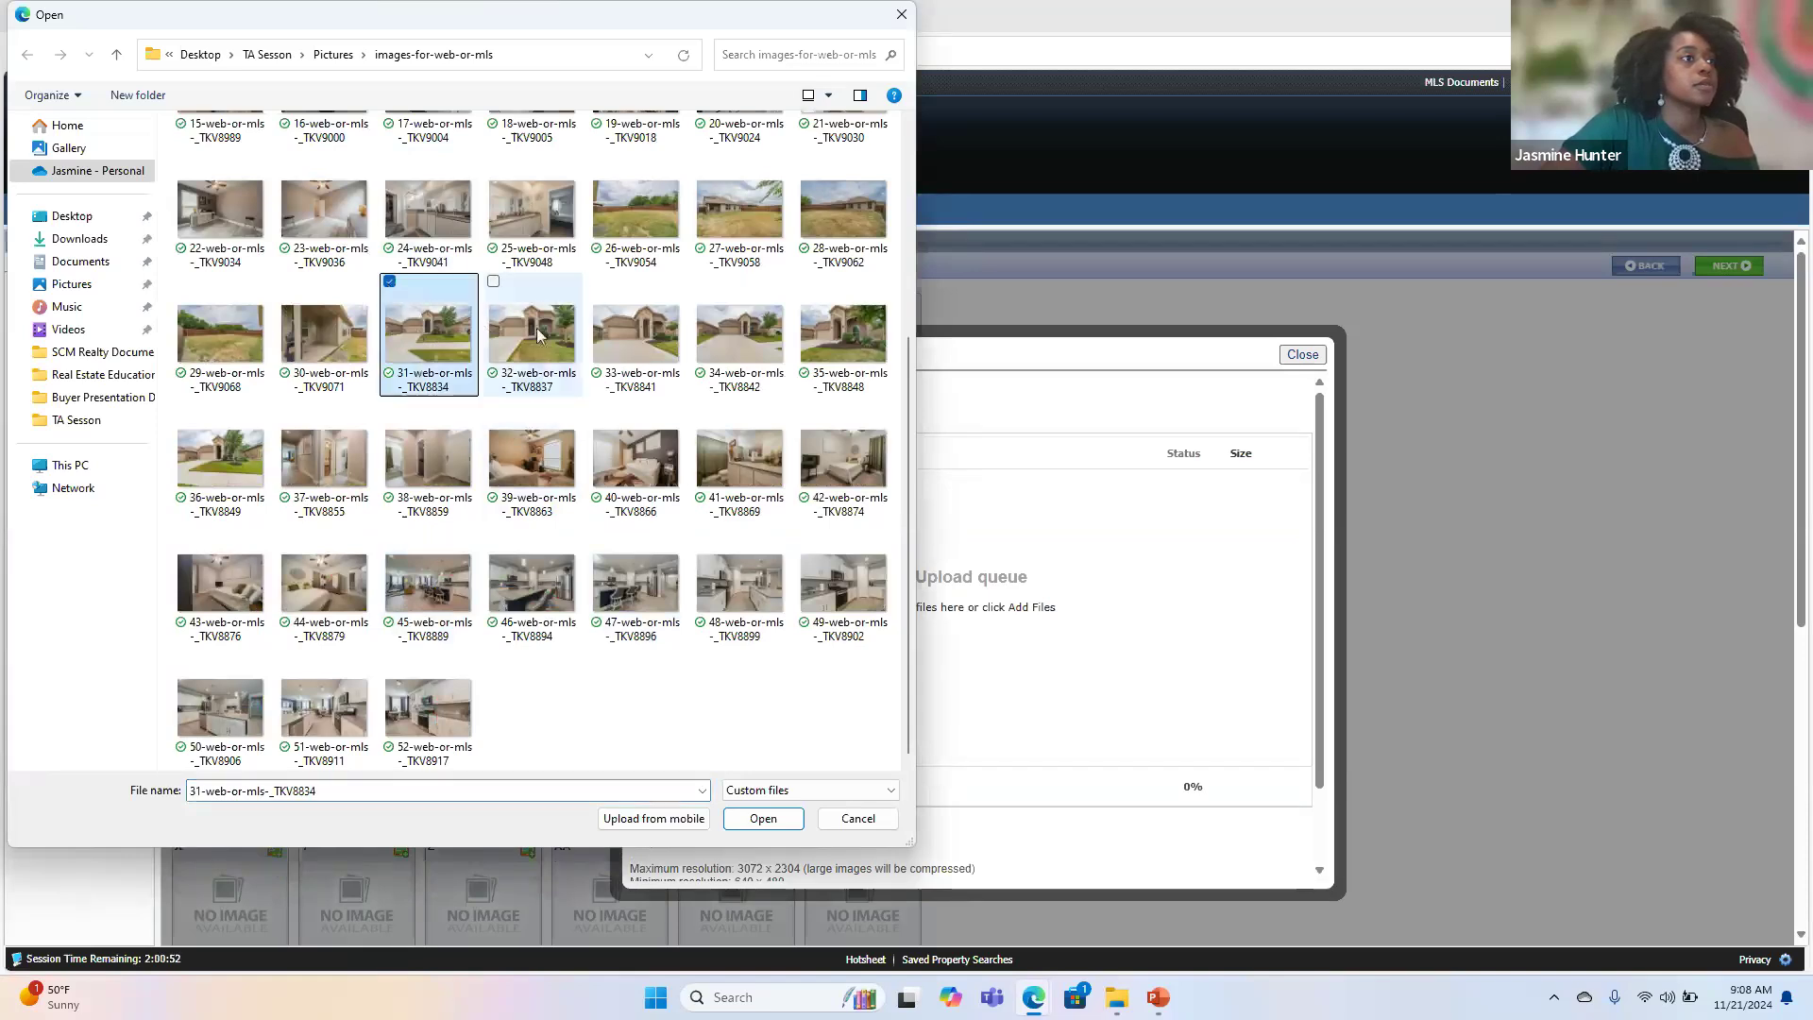
click(597, 282)
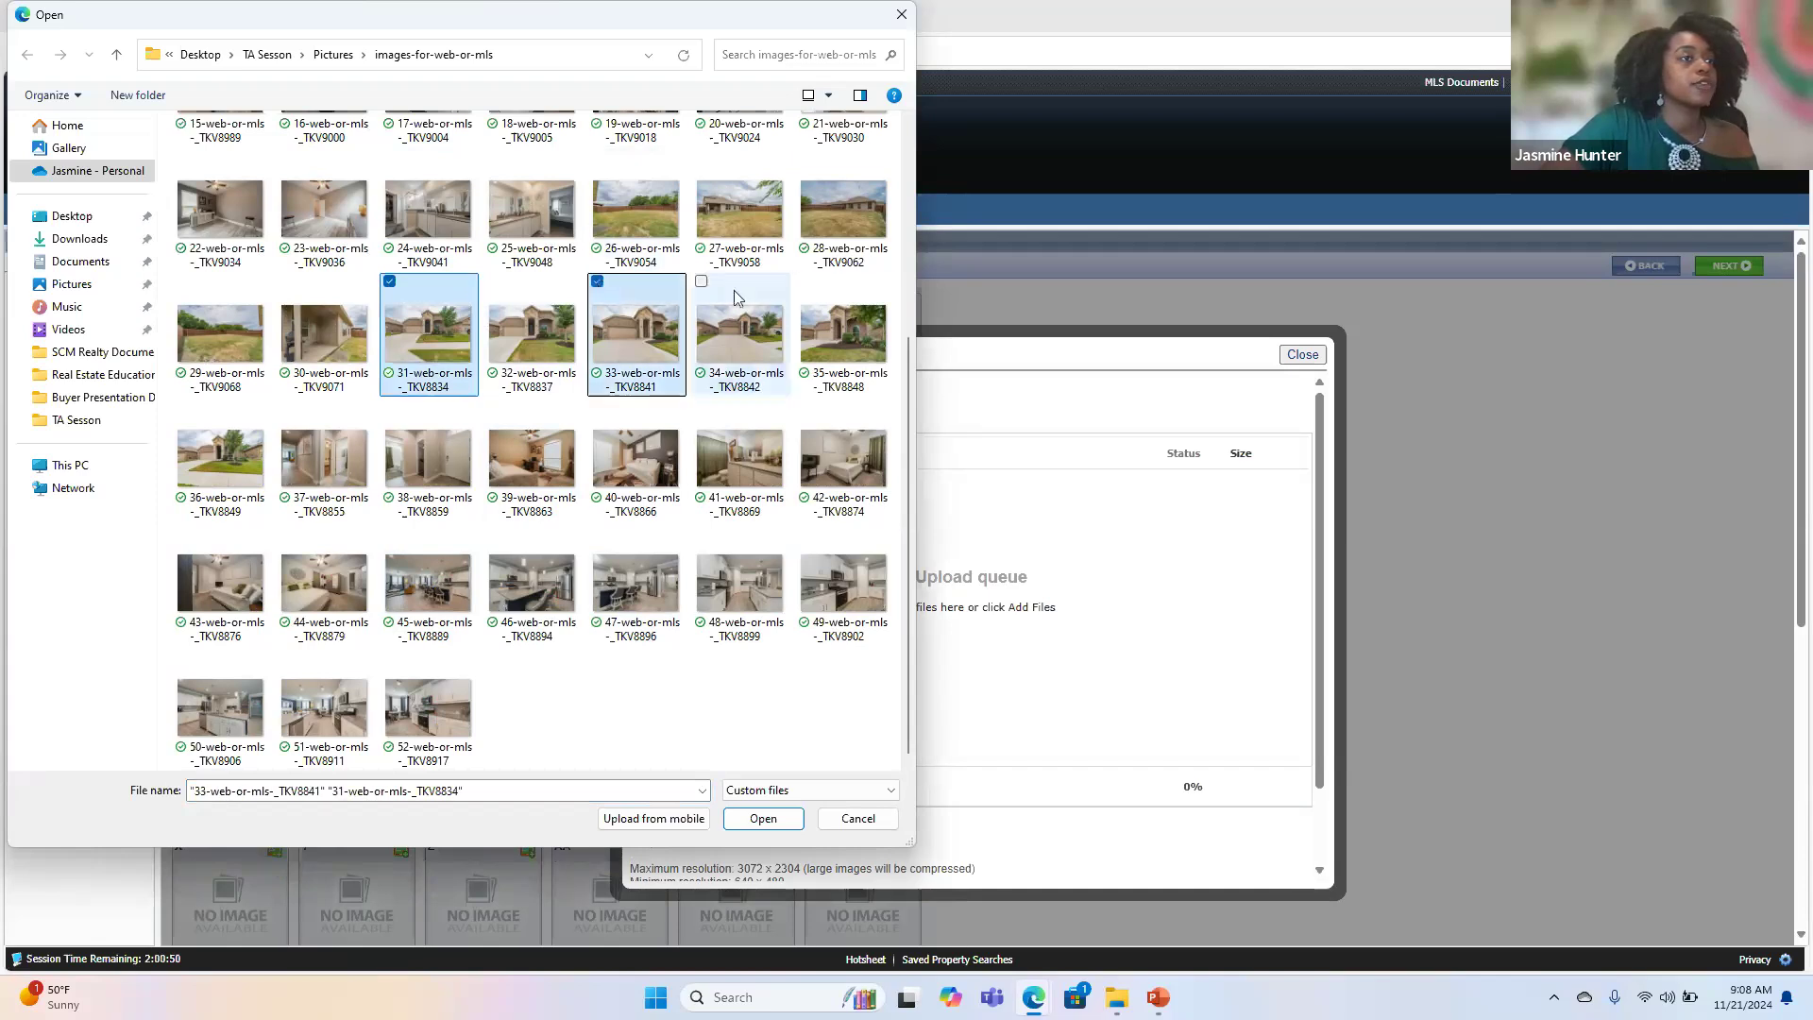
click(804, 286)
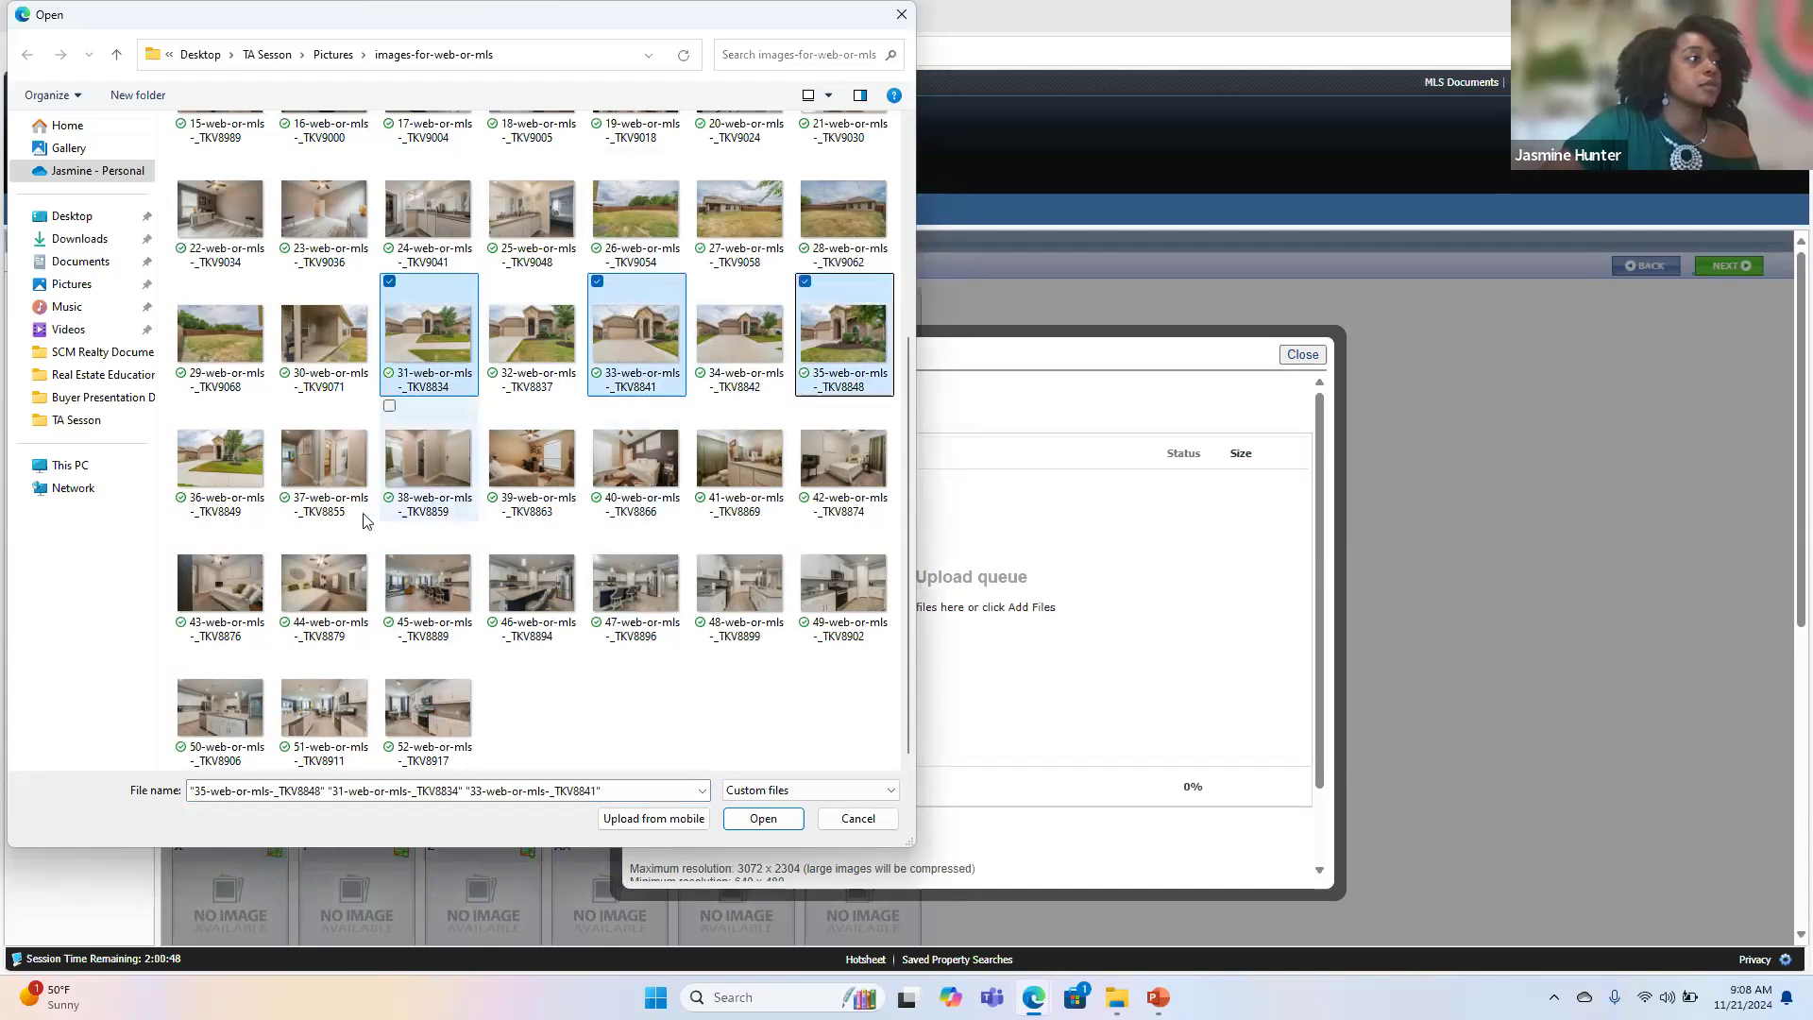
click(761, 819)
click(782, 776)
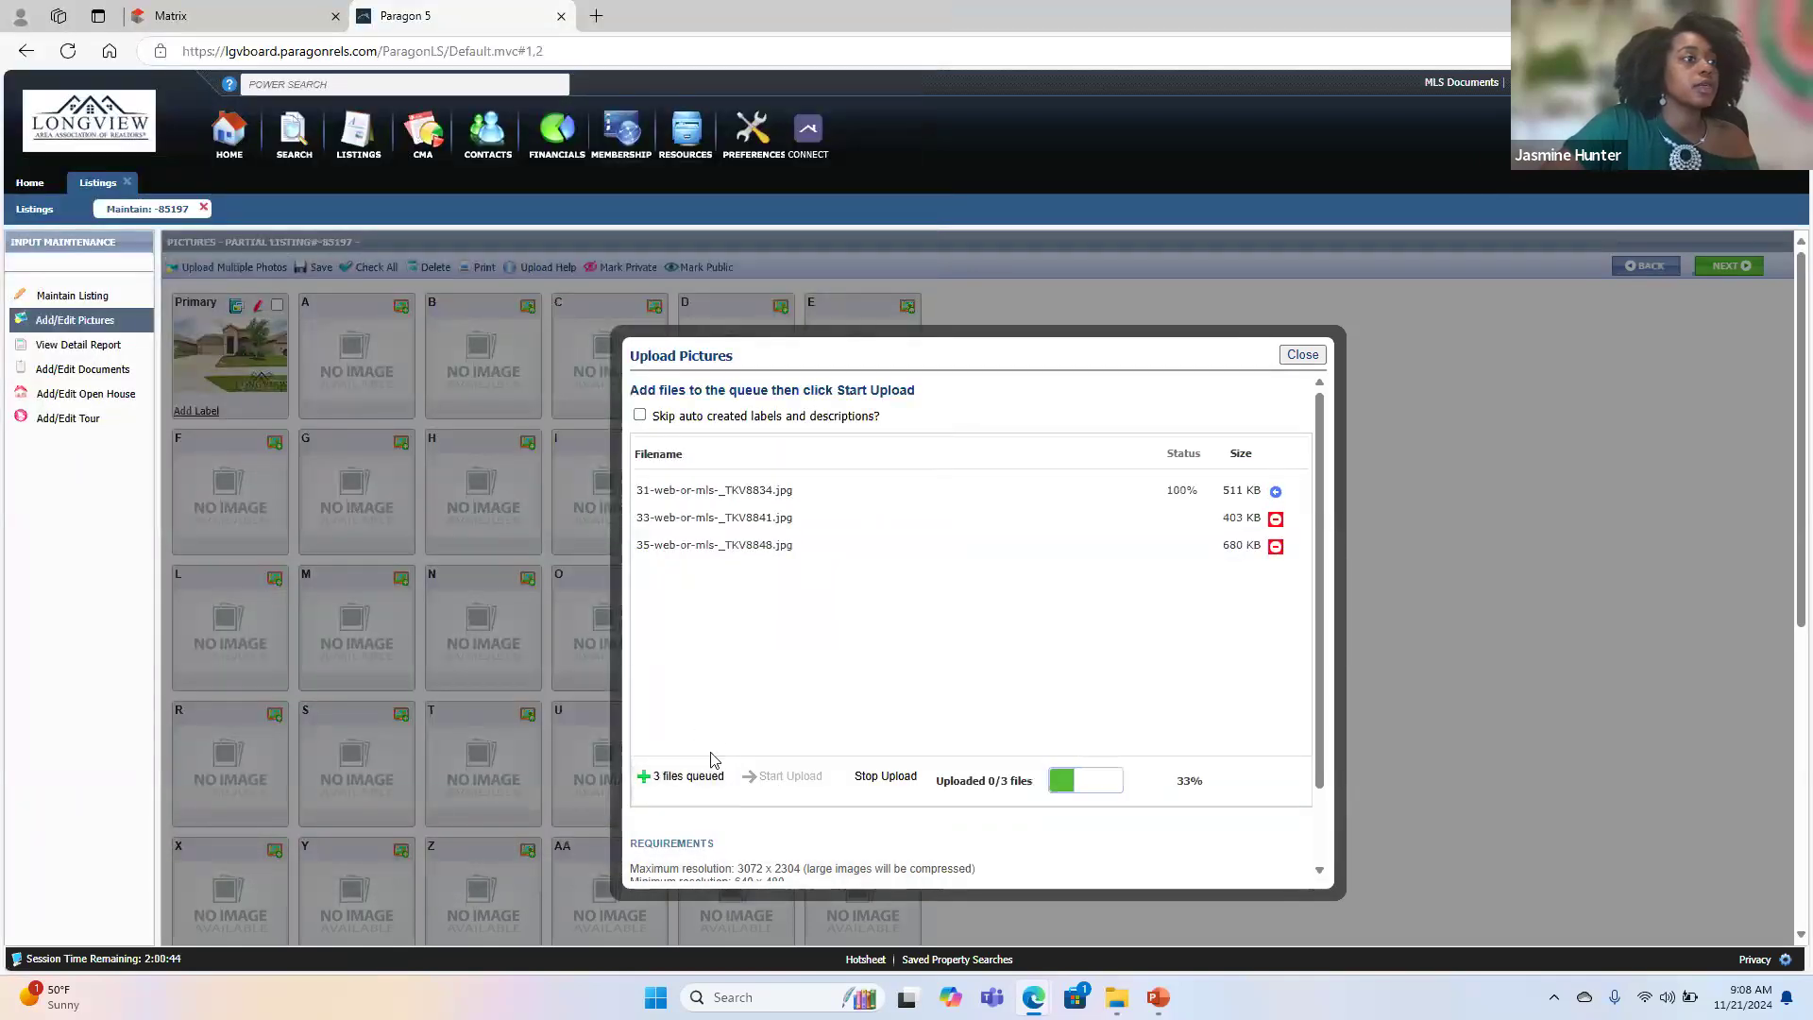
- Try to add the seven kitchen photos numbered 46 to 52 to the upload queue while the exterior photos are uploading
click(670, 777)
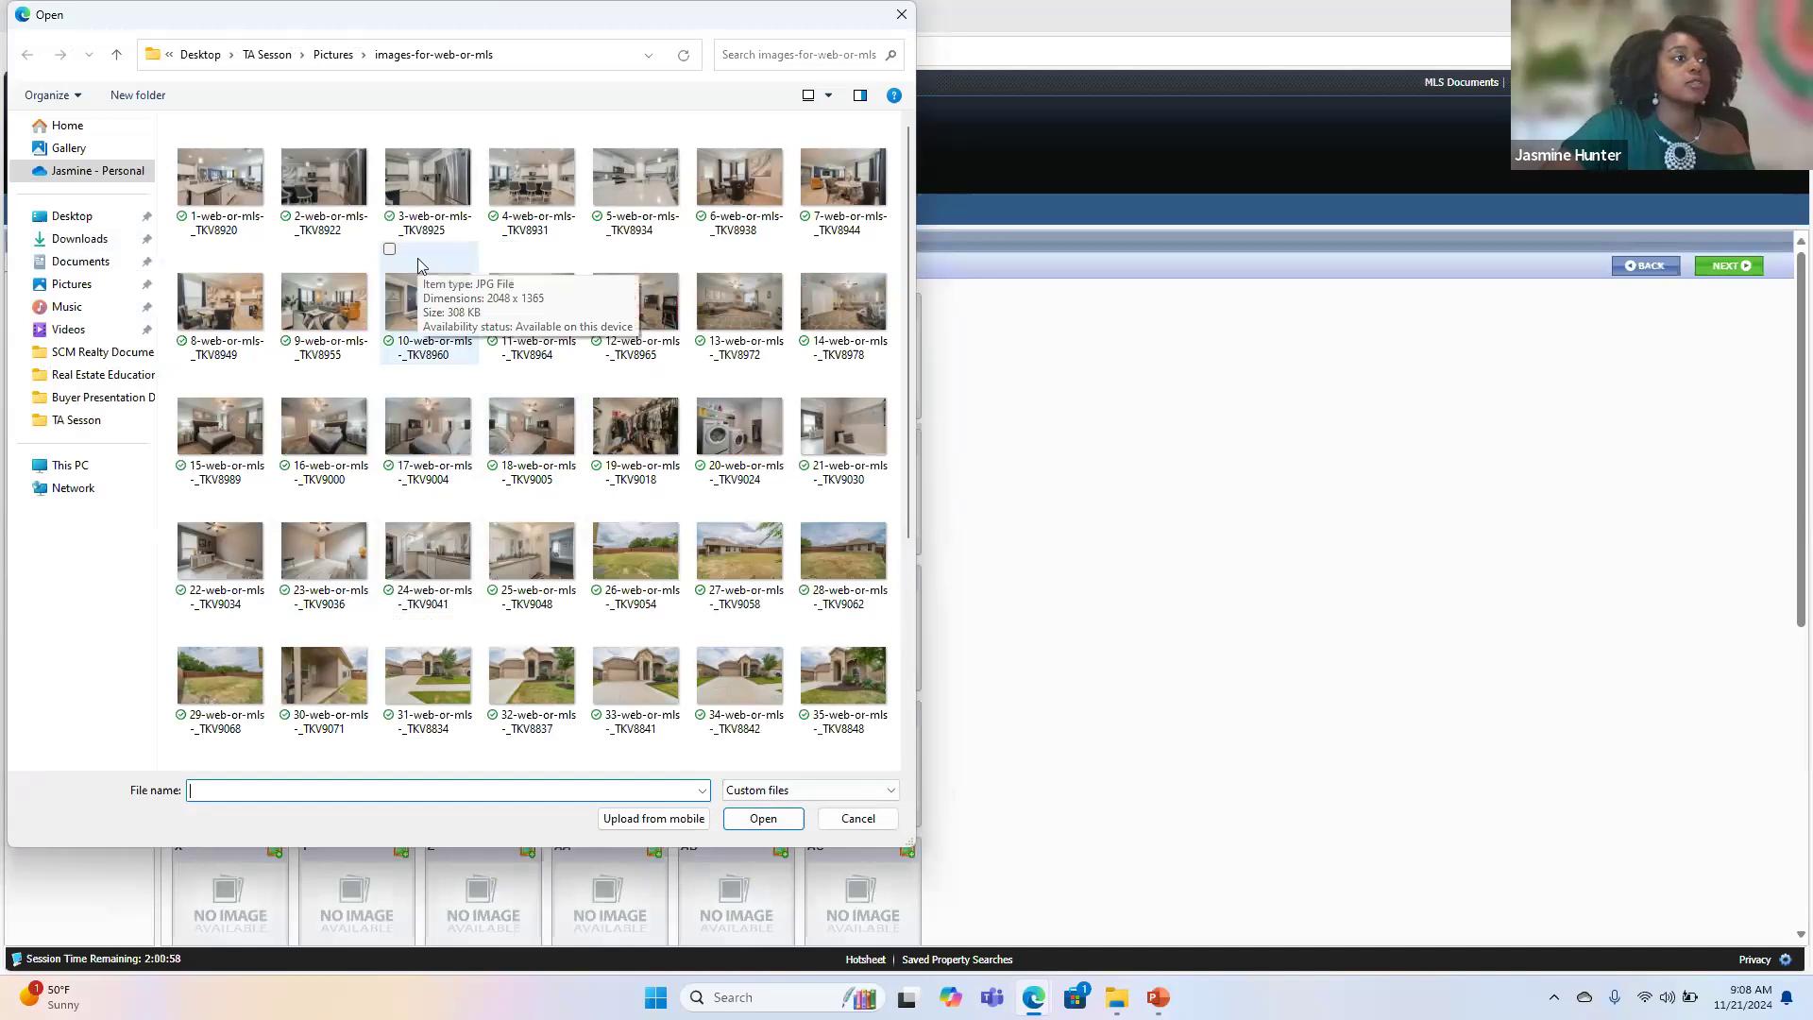
scroll(418, 264, down, 3)
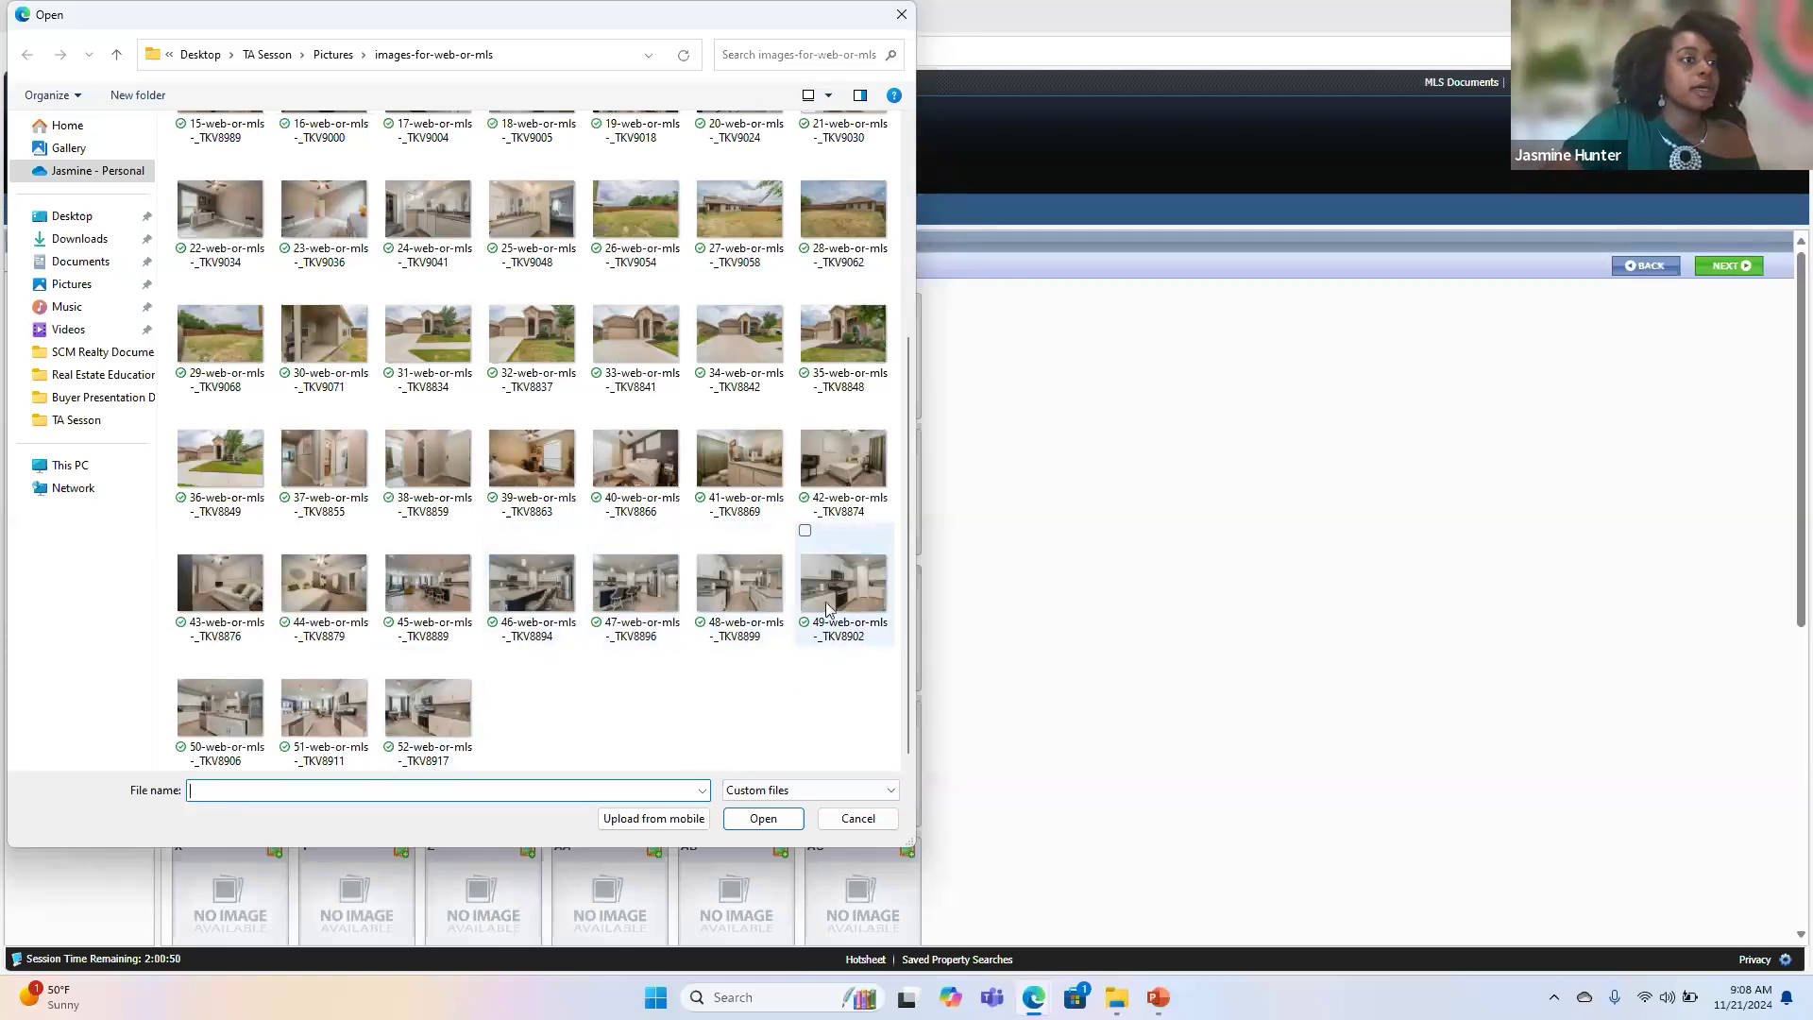
click(806, 532)
click(702, 532)
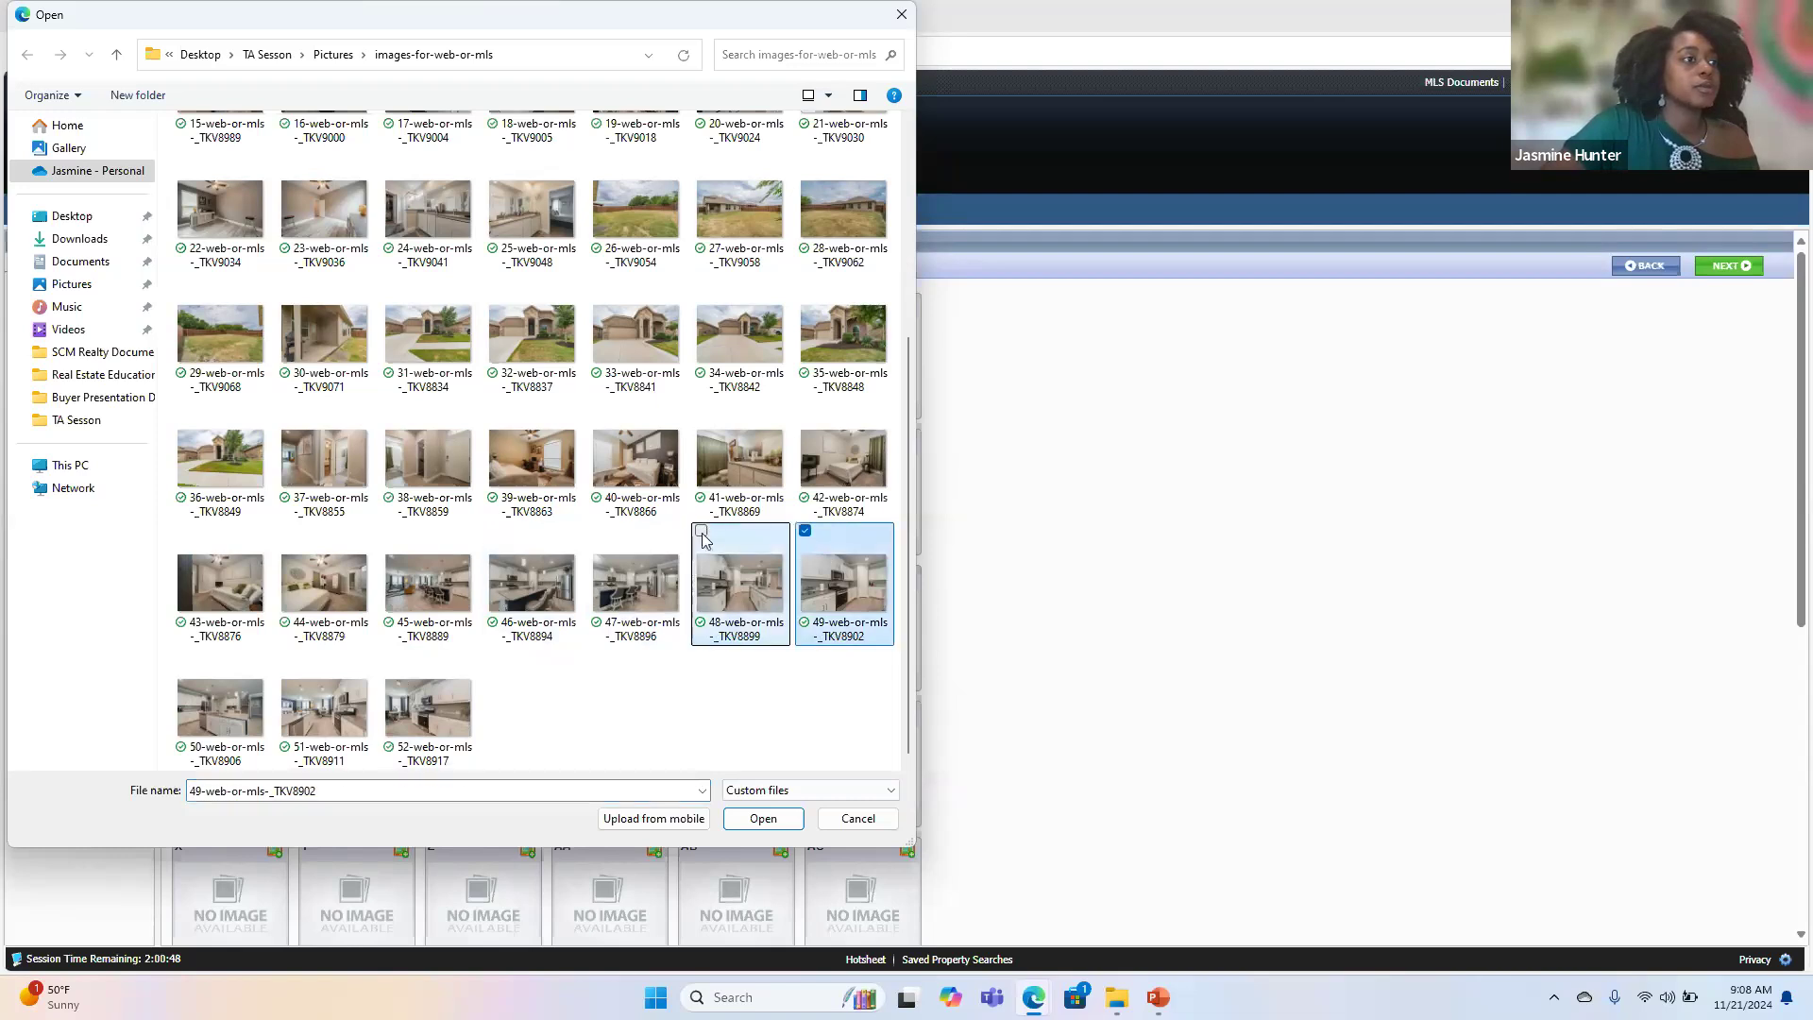
click(598, 531)
click(494, 531)
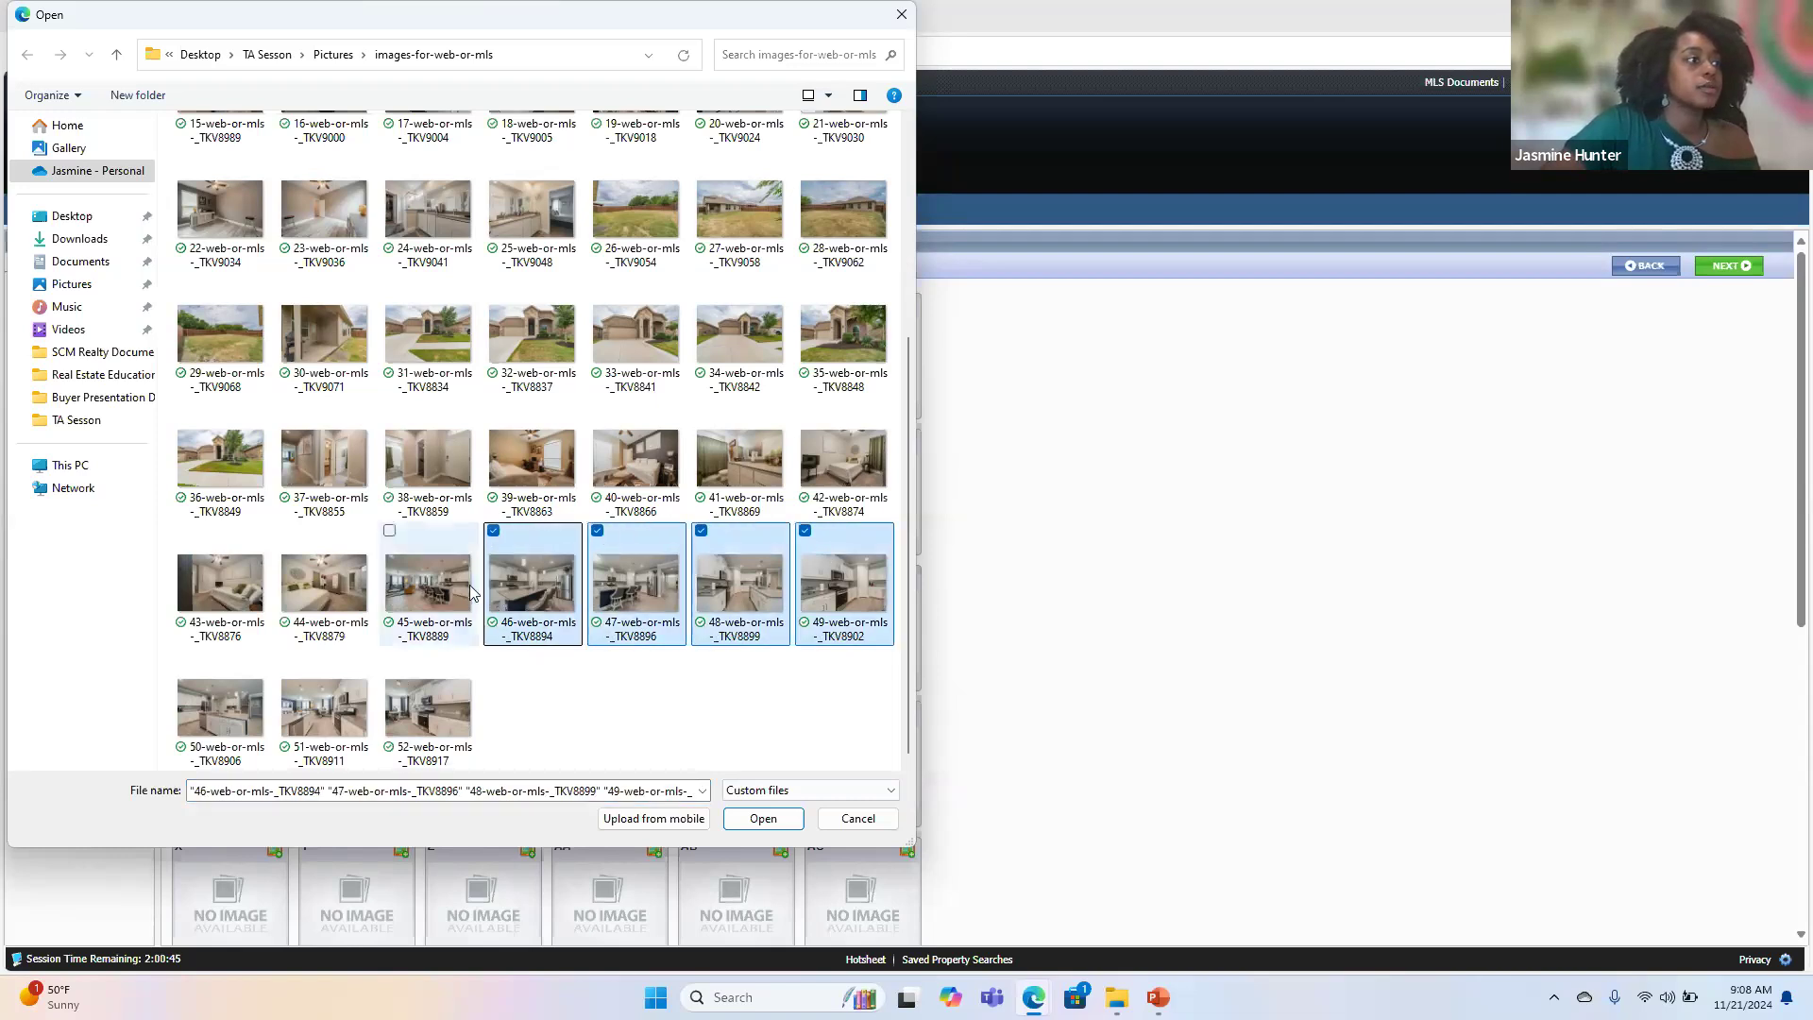
click(389, 656)
click(285, 656)
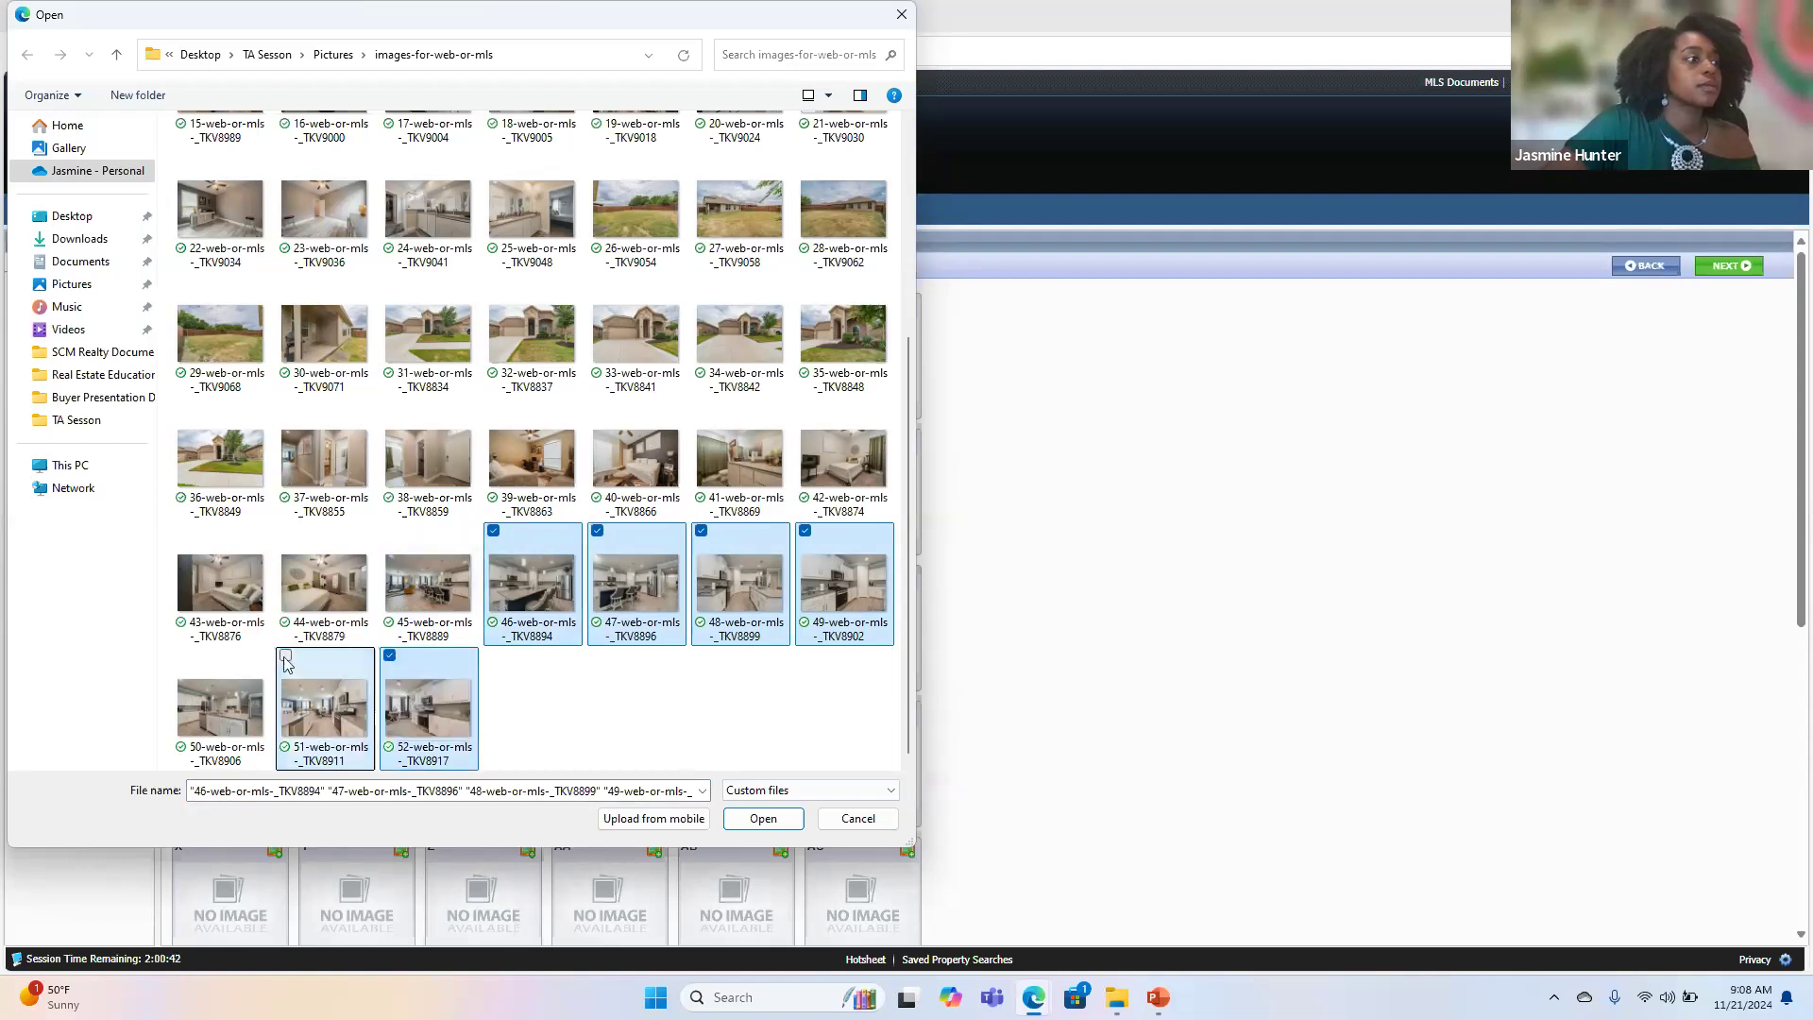
click(181, 657)
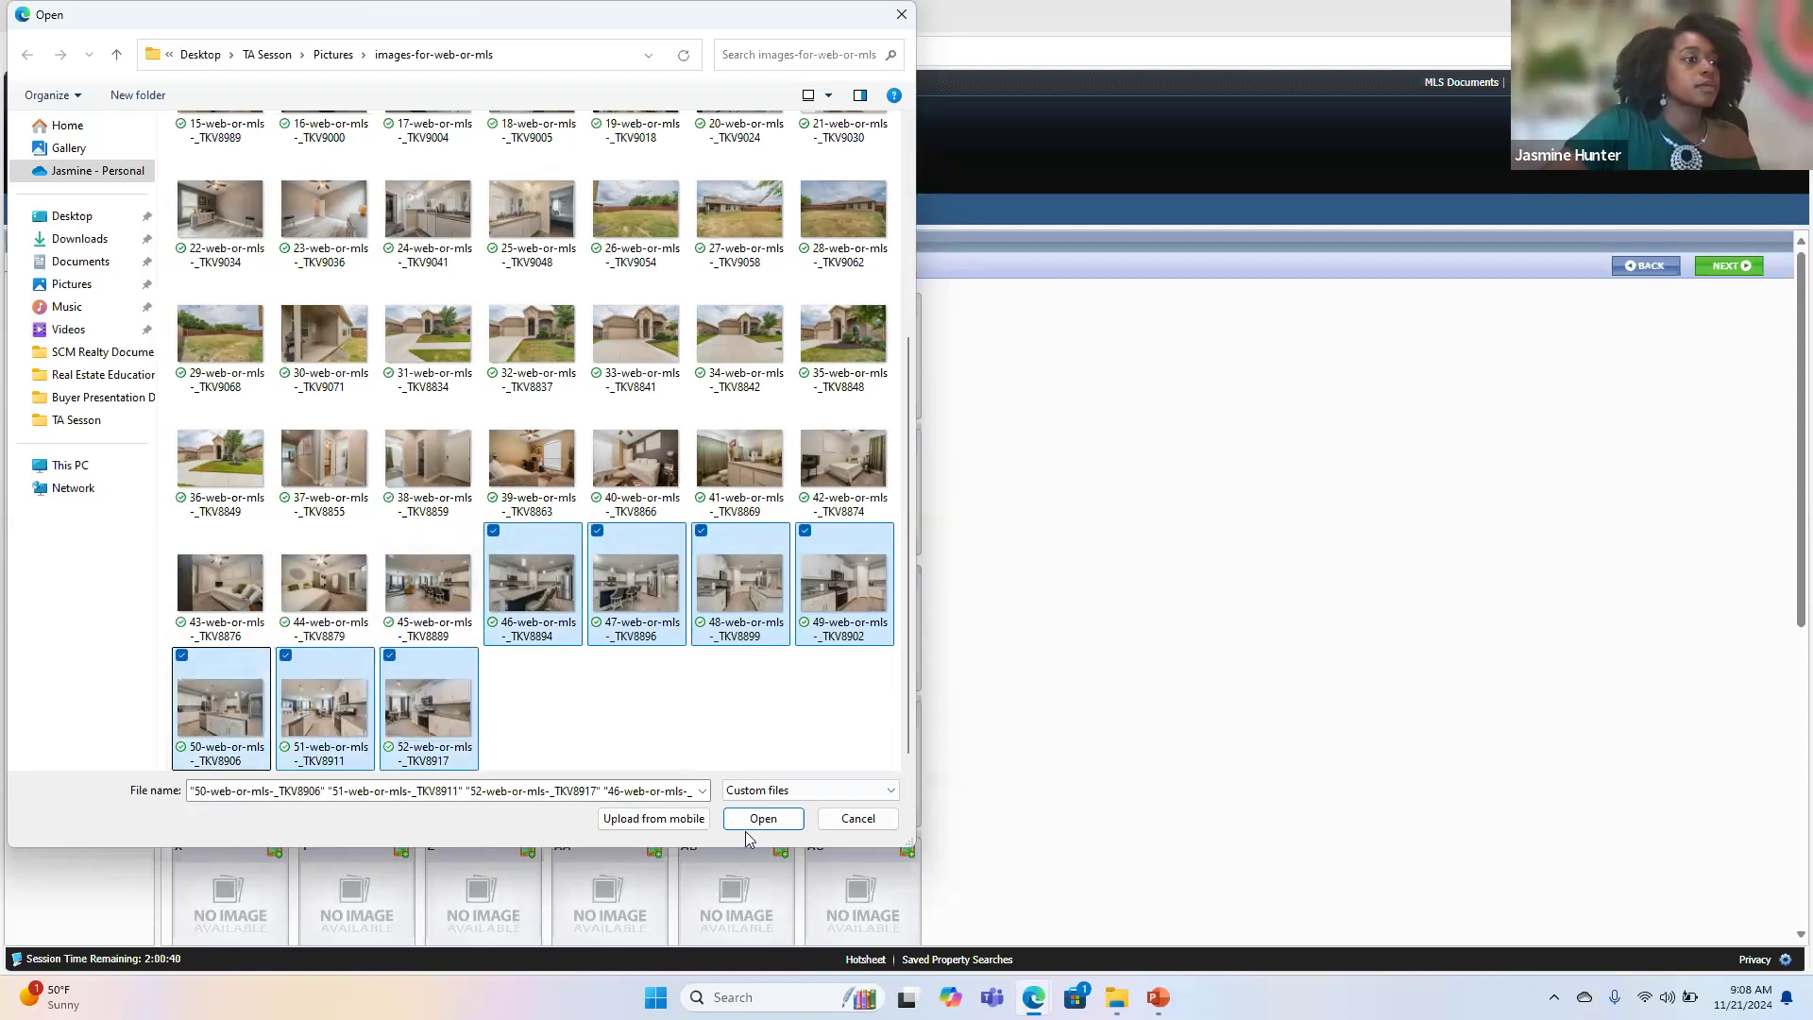
click(758, 819)
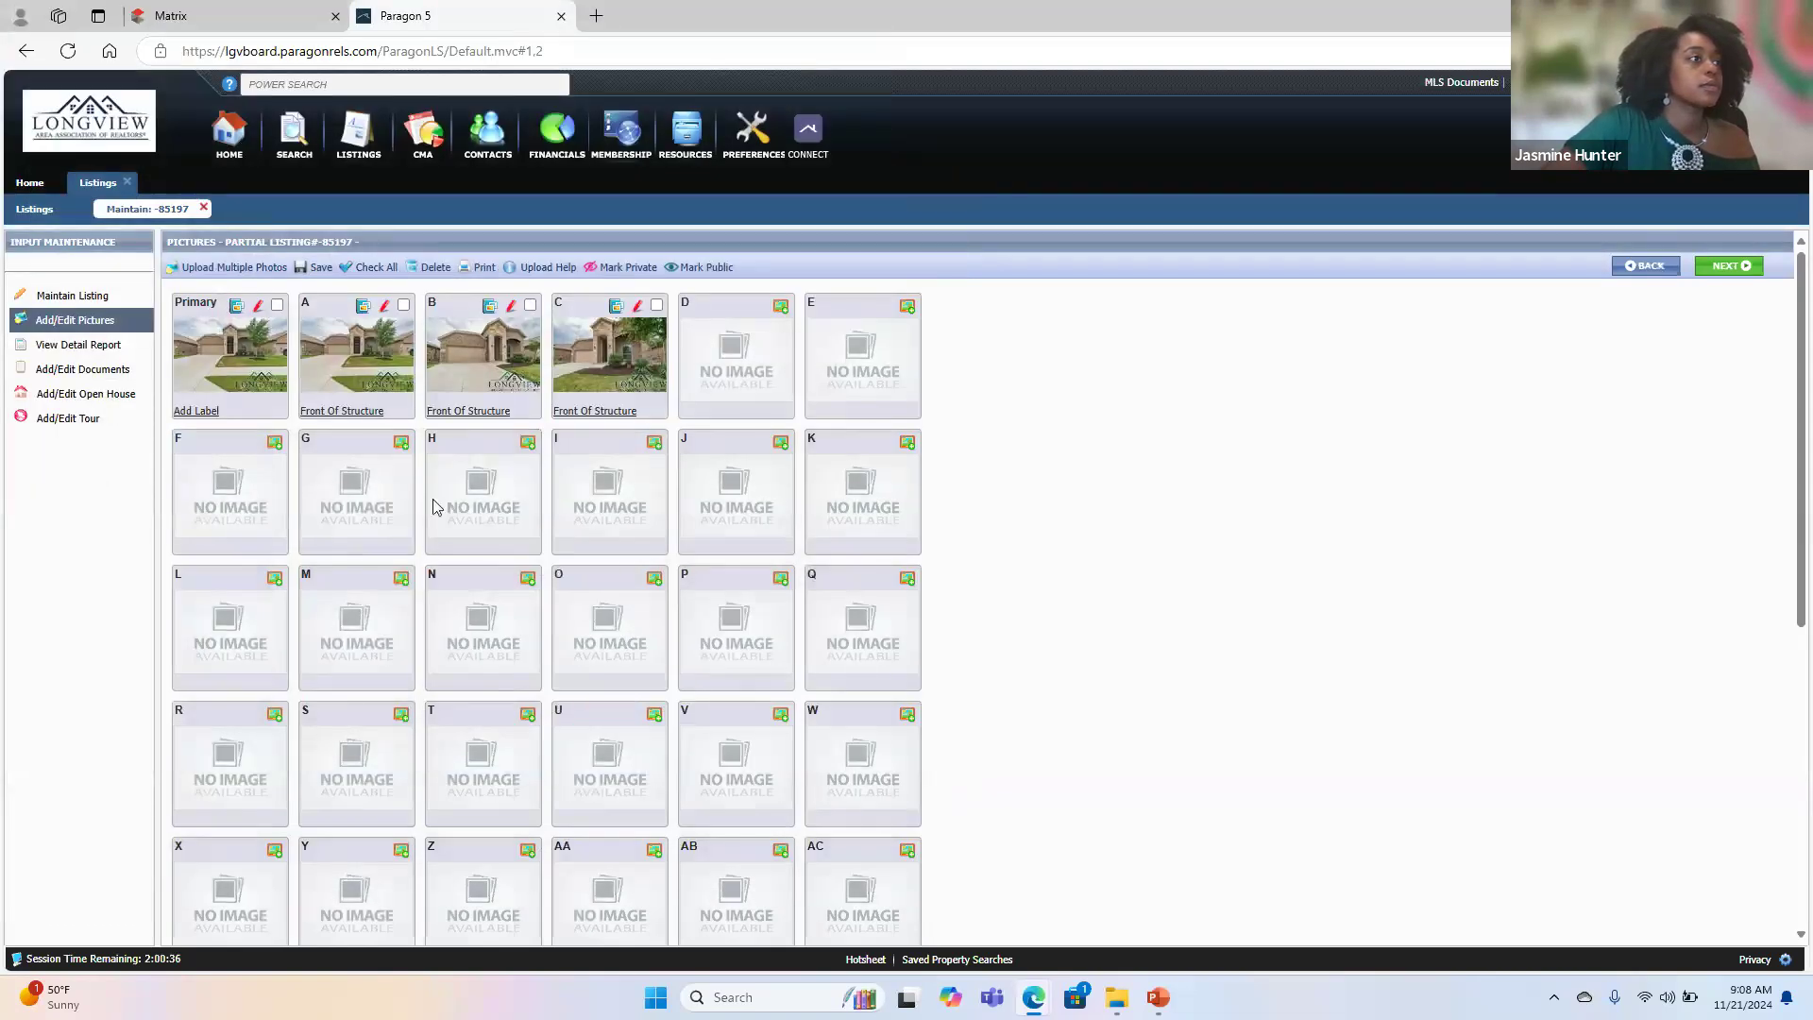
- Upload the seven kitchen photos numbered 46 to 52 together to the listing using the multiple photo upload
click(248, 271)
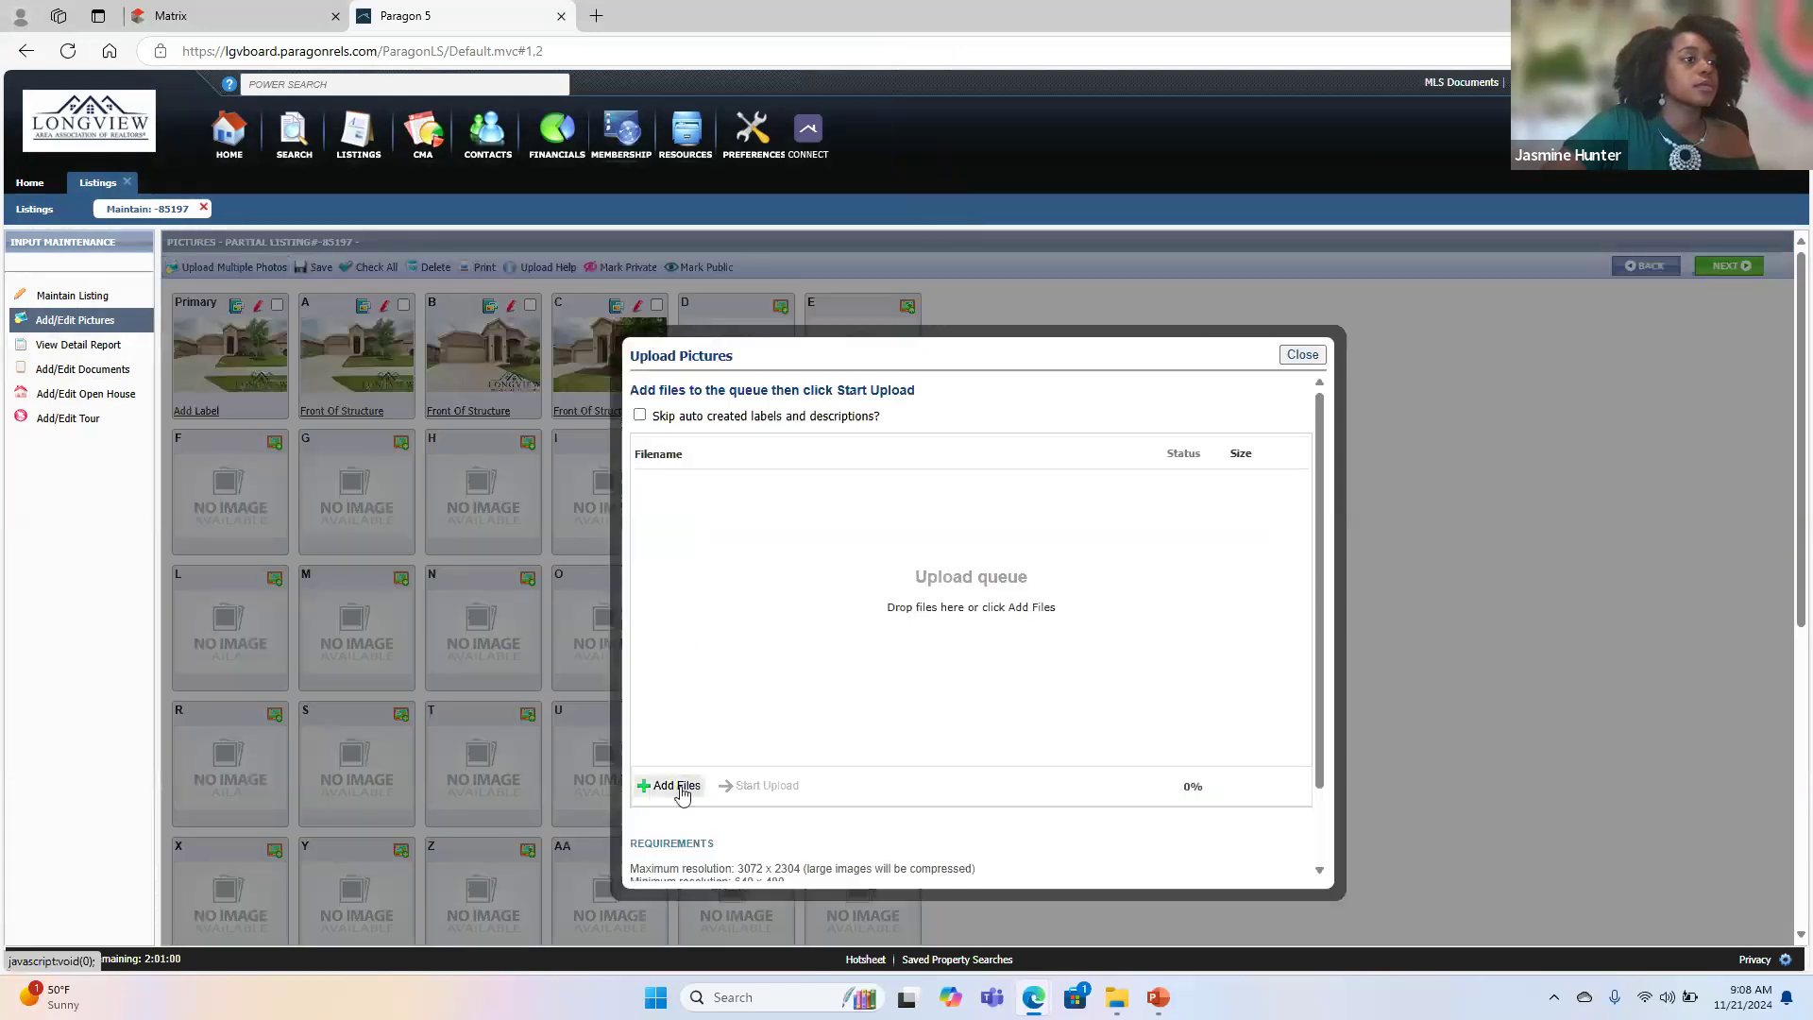
click(688, 785)
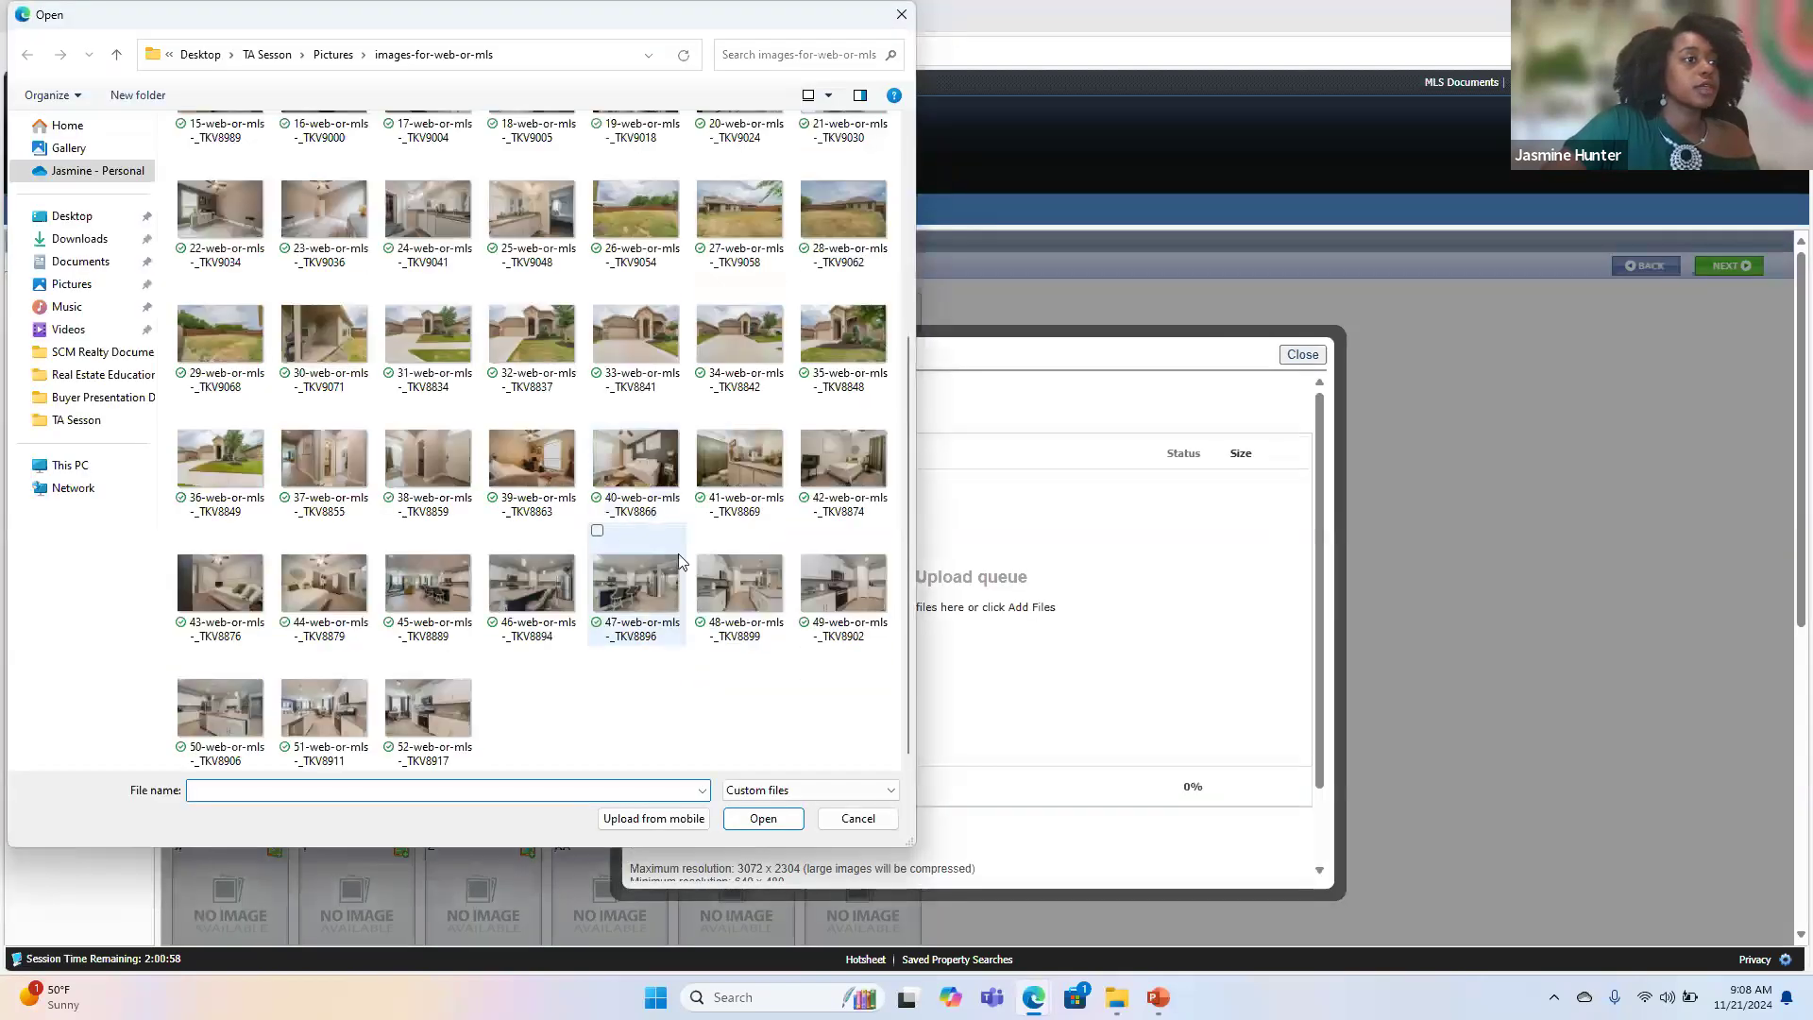
click(452, 562)
click(520, 558)
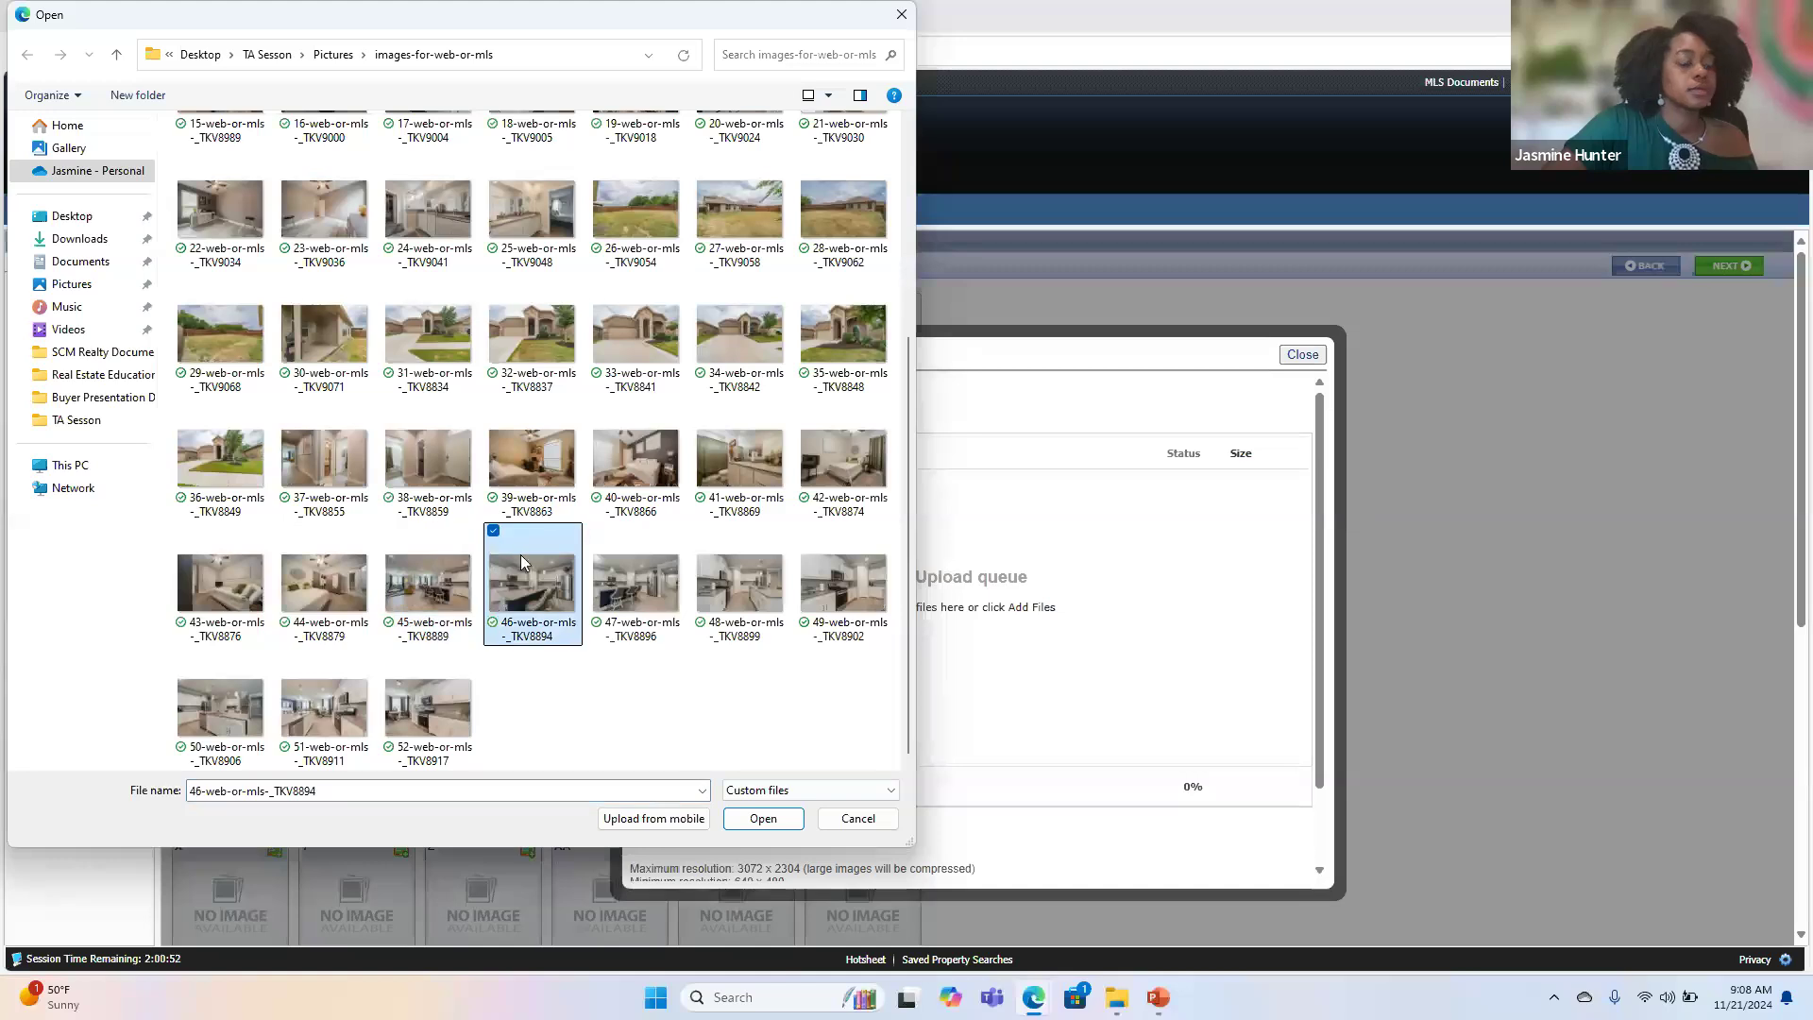
key(shift+Right)
key(shift+Right)
key(shift+Right)
key(shift+Right)
key(shift+Right)
key(shift+Right)
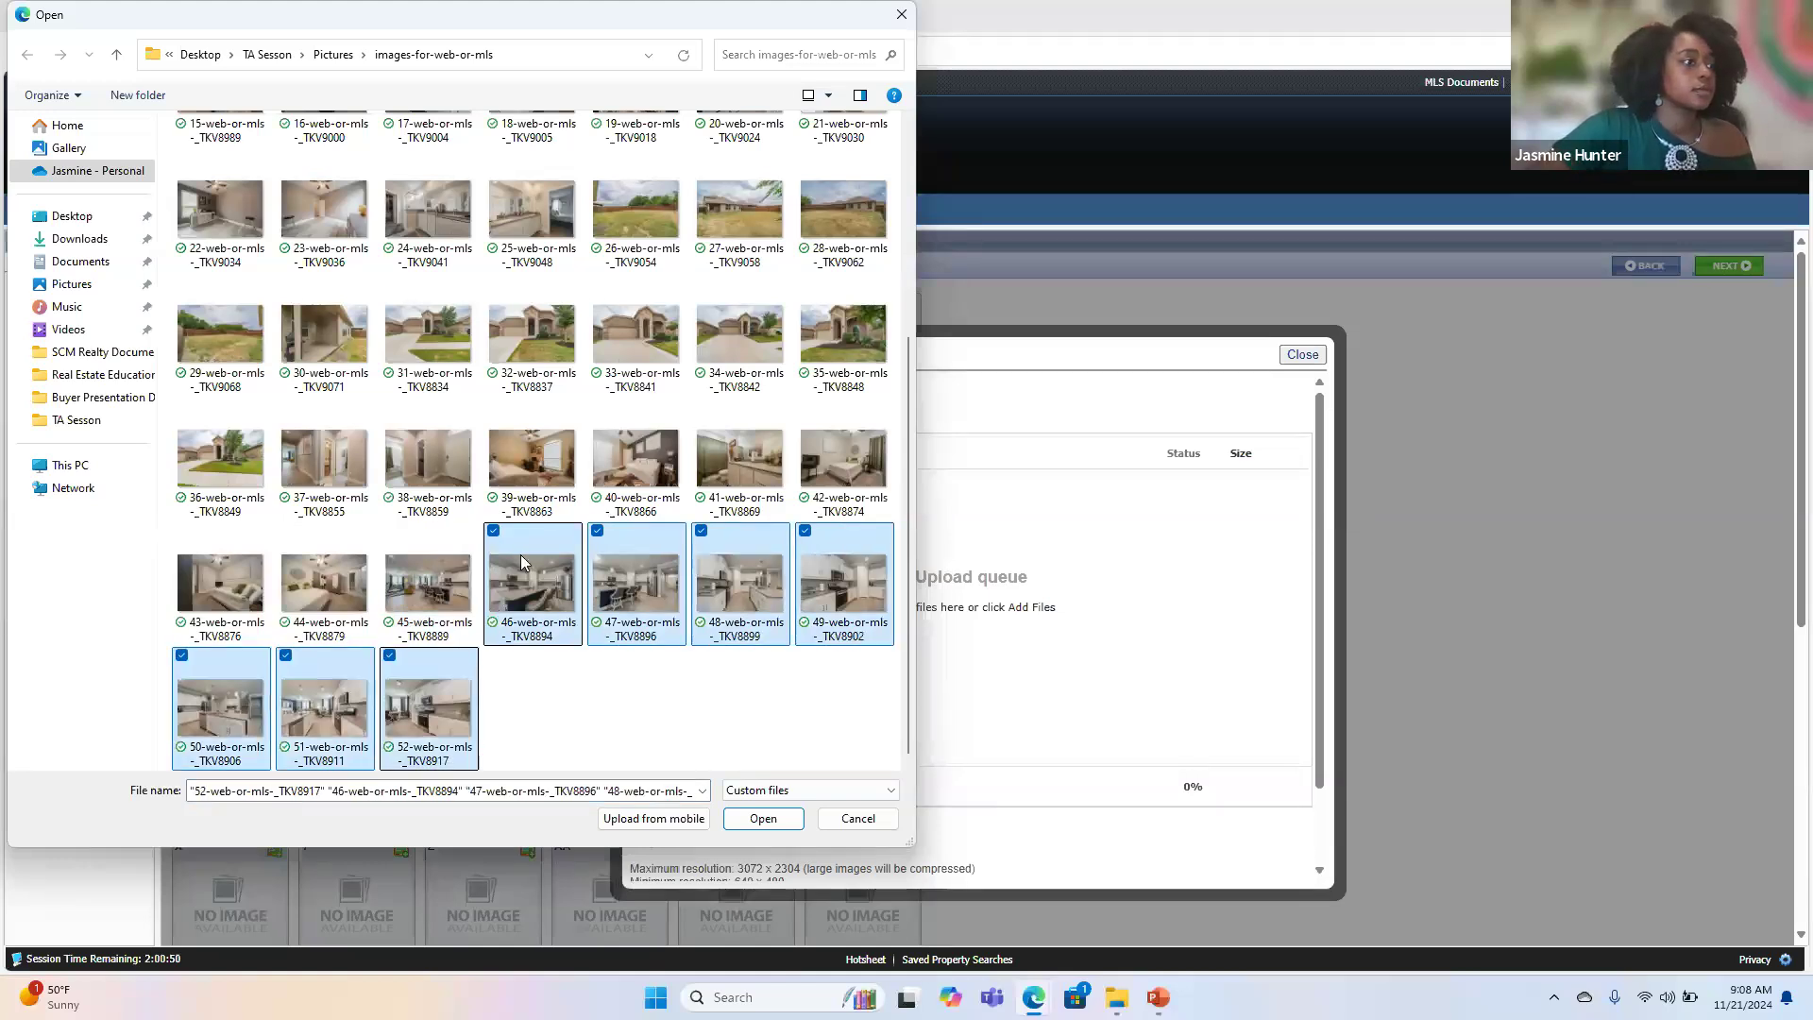
click(741, 820)
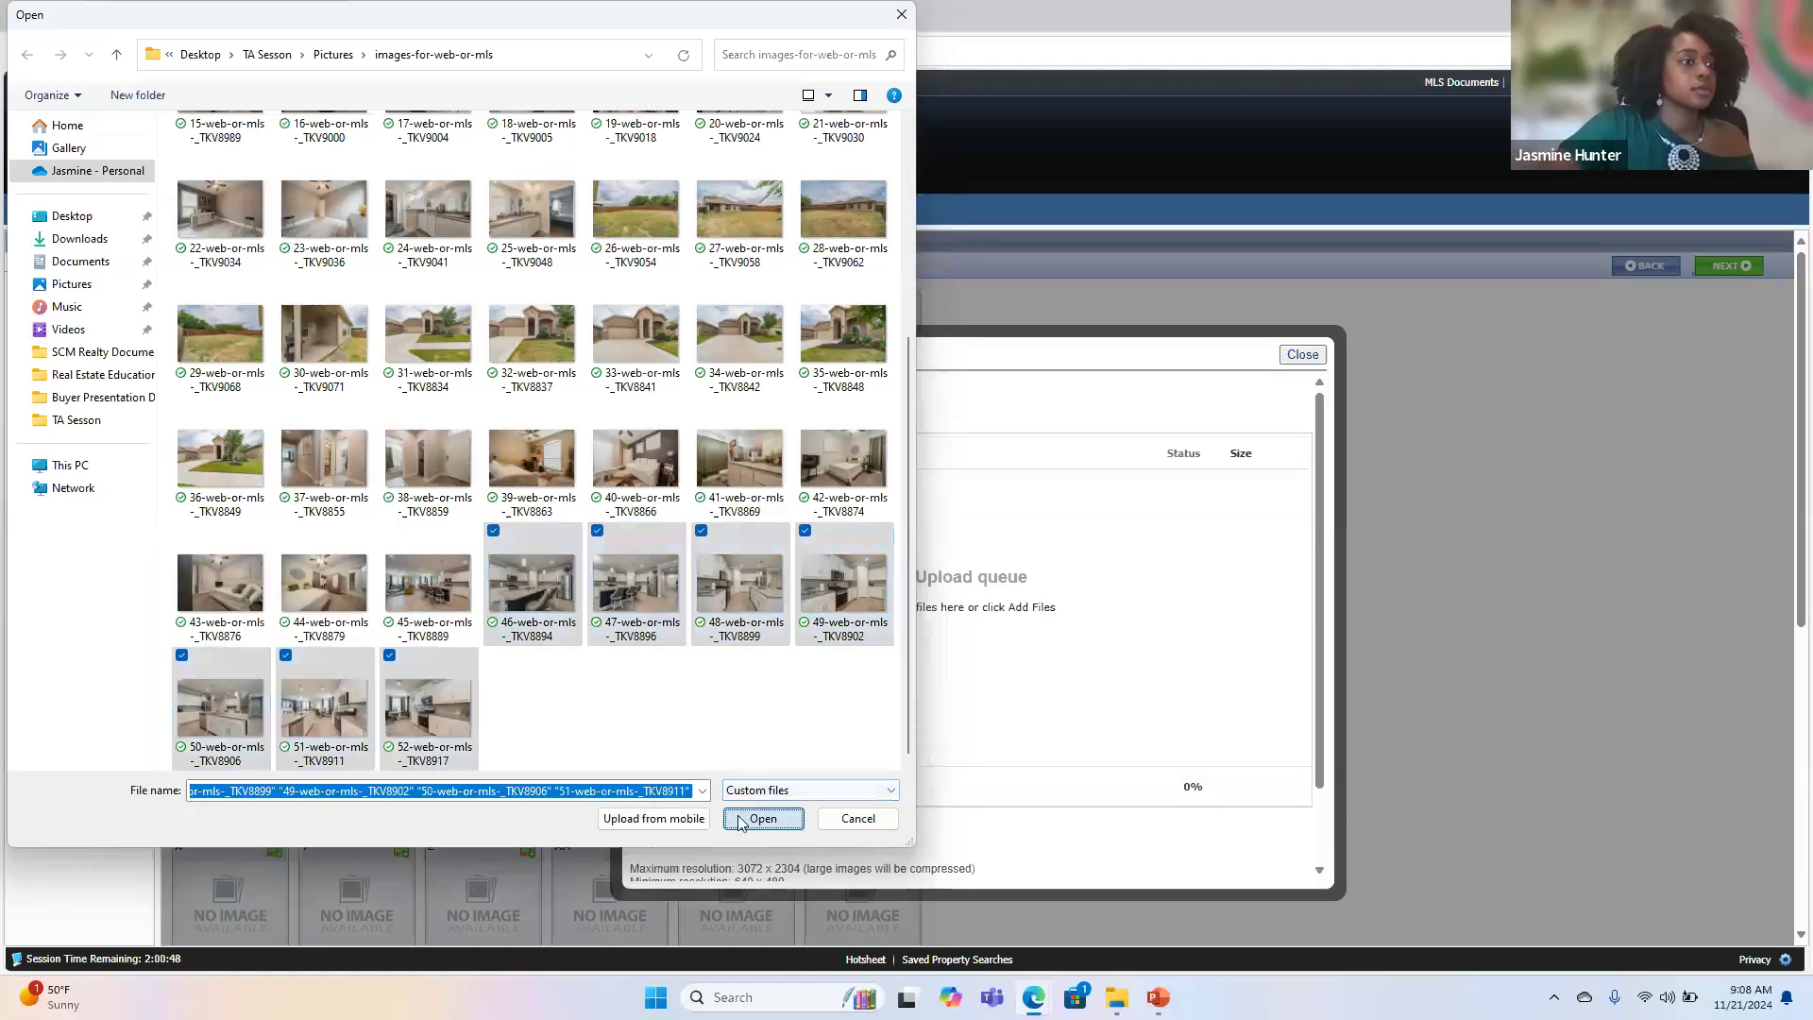
click(771, 779)
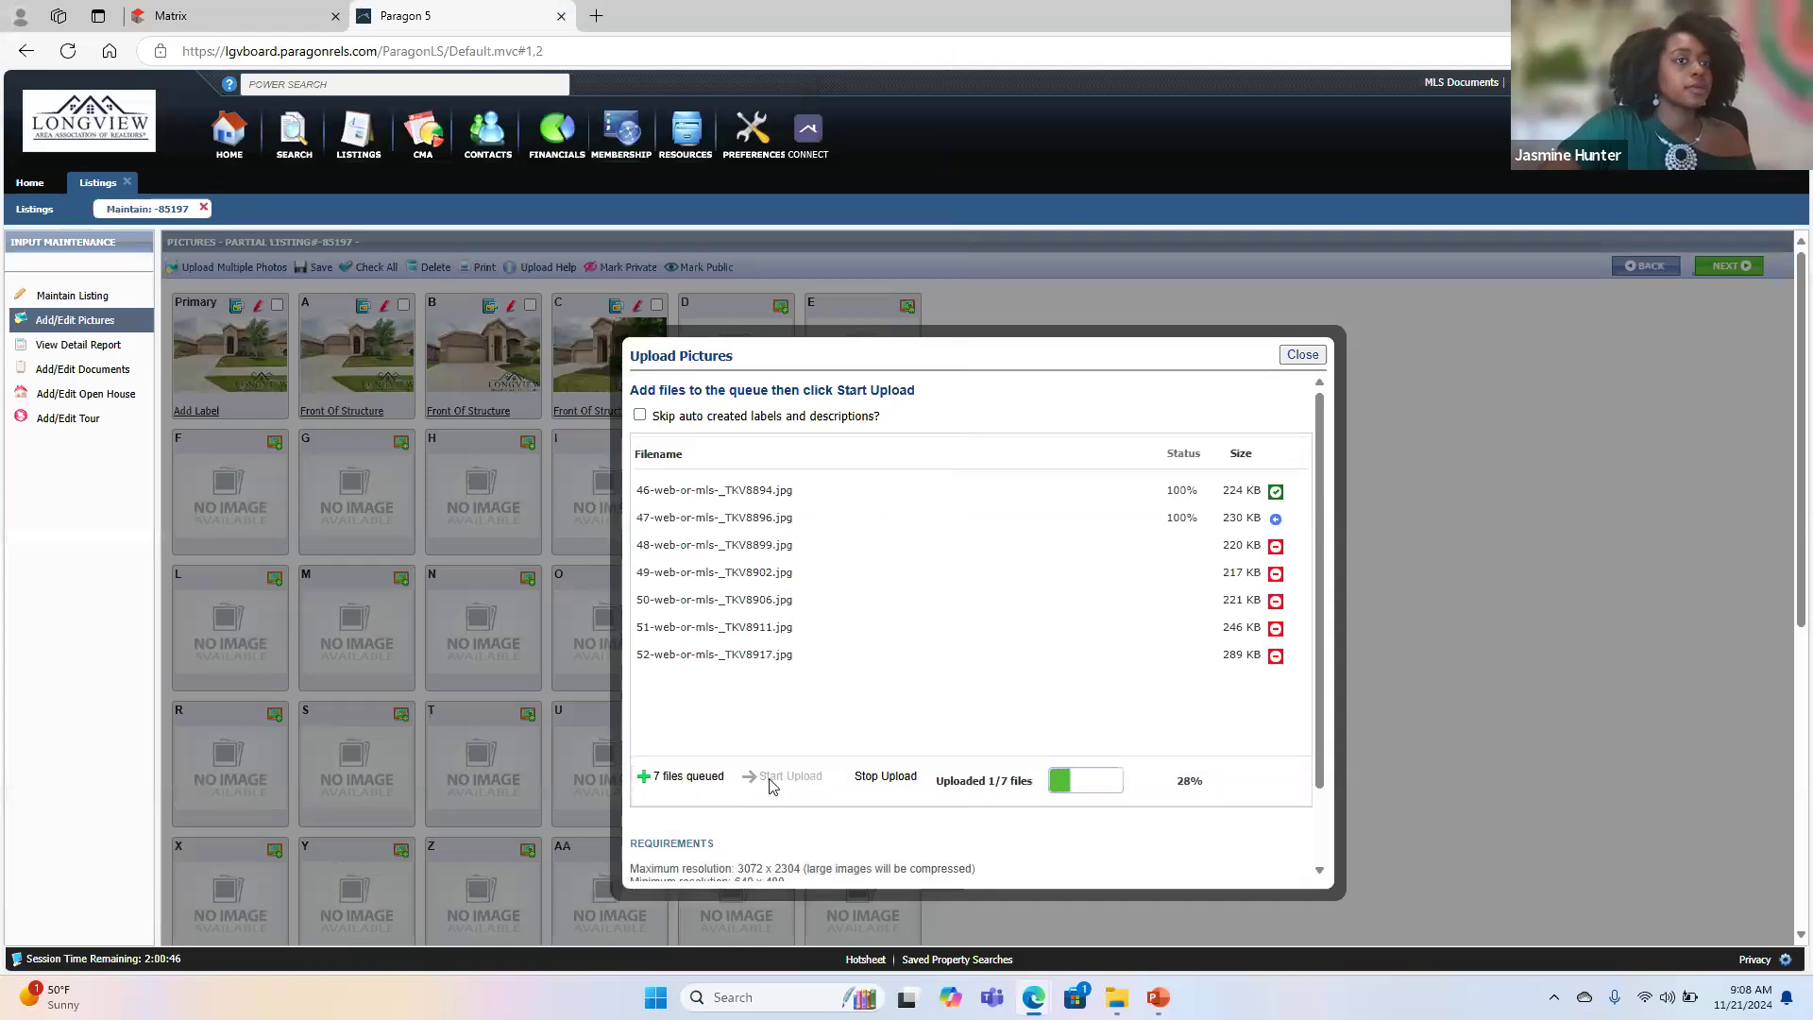
- Try to add the 18 interior photos numbered 1 to 18 to the upload queue while the kitchen photos are uploading
click(672, 784)
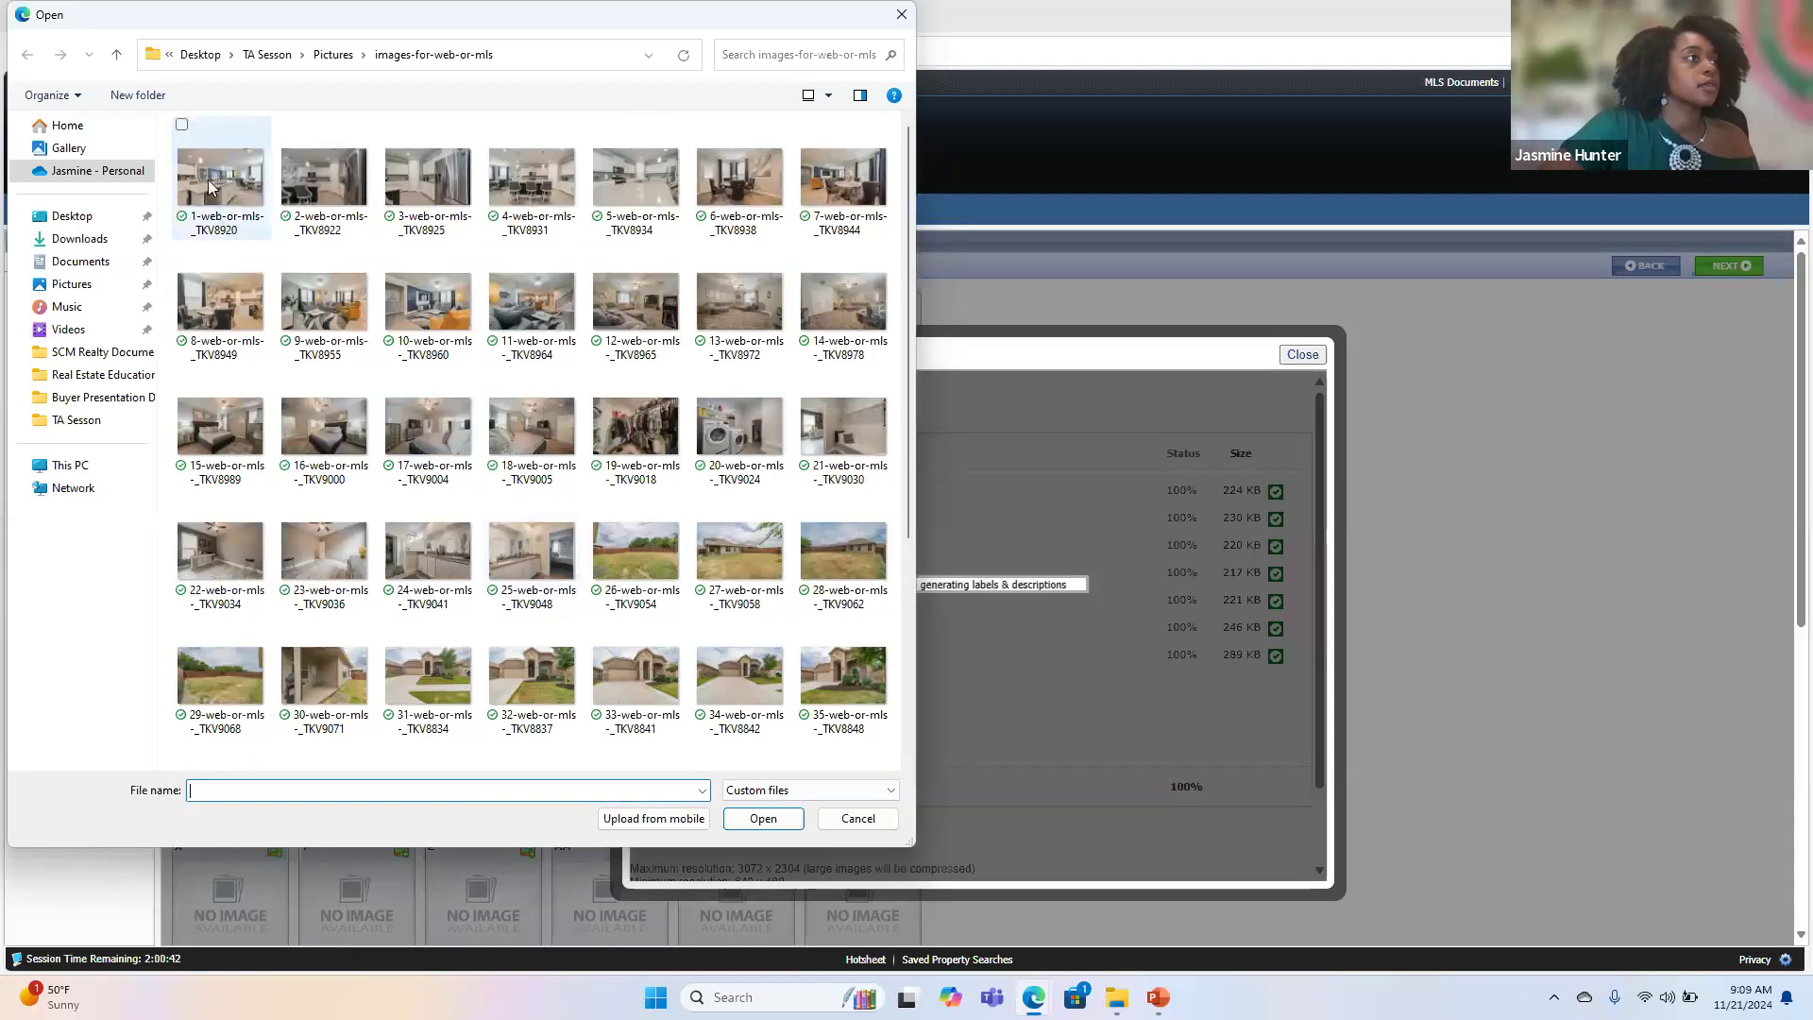
click(210, 187)
key(shift+Right)
key(shift+Right)
key(shift+Right)
key(shift+Right)
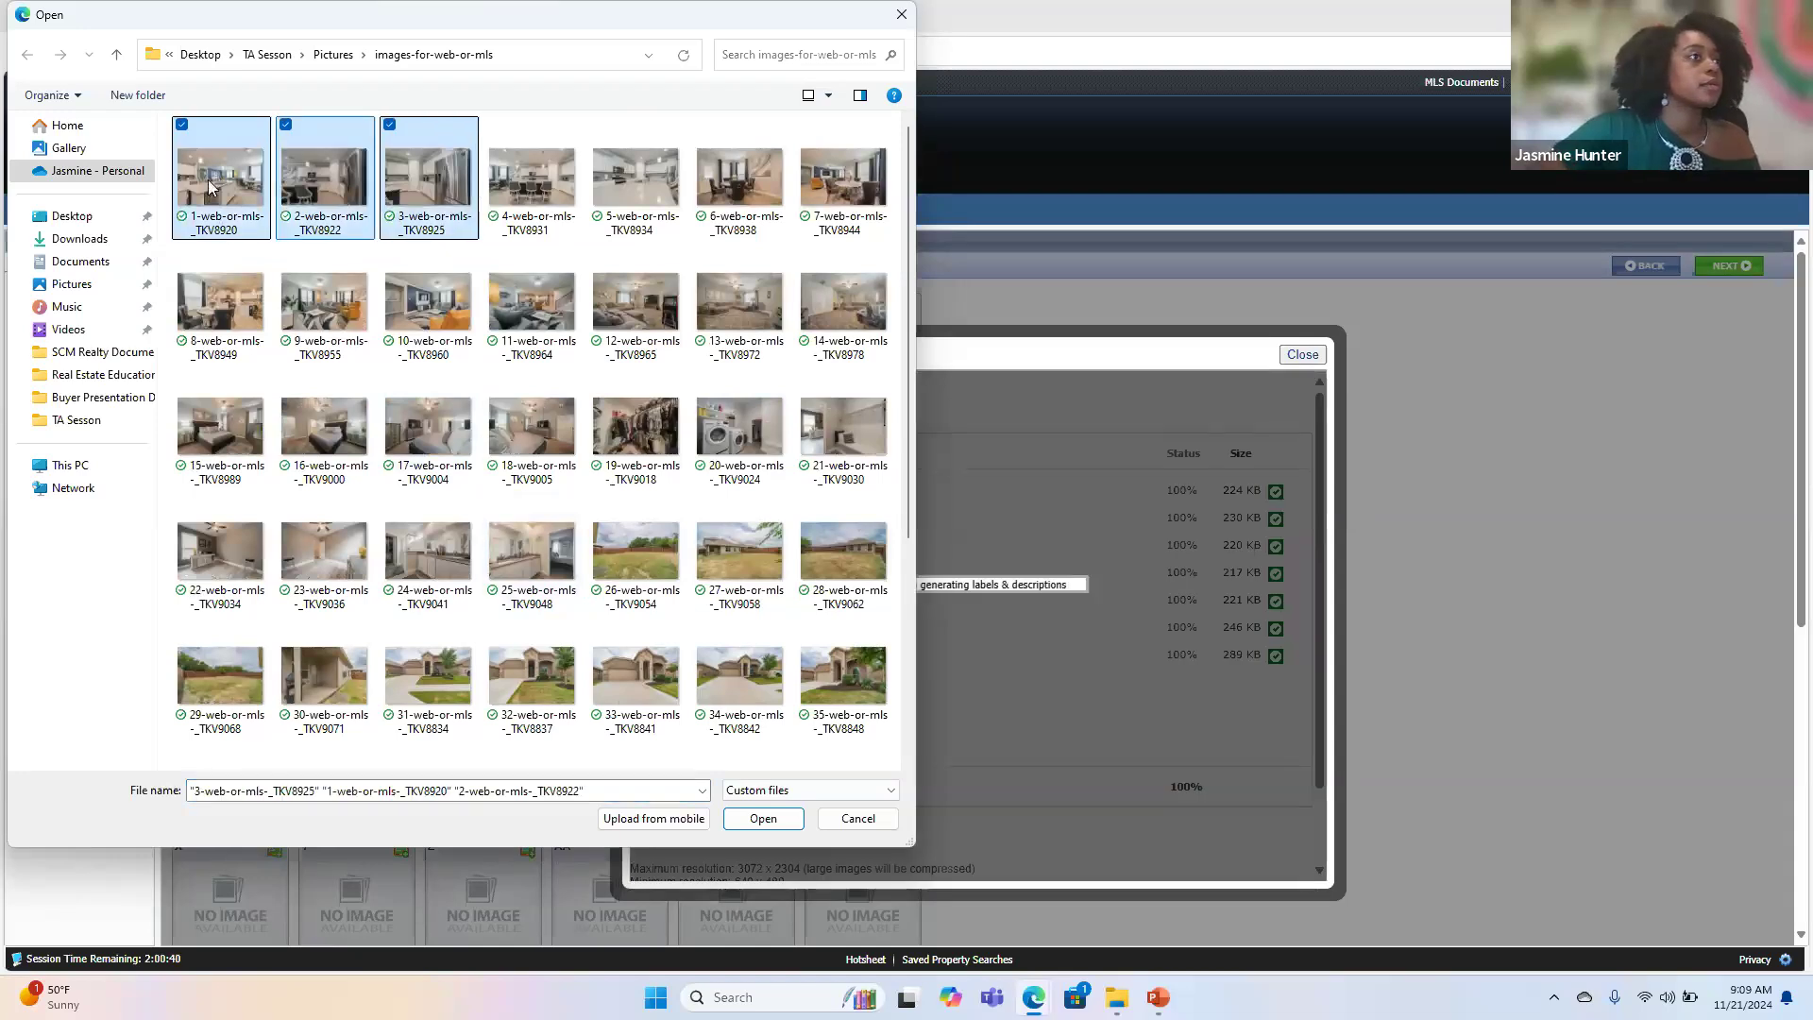
key(shift+Right)
key(shift+Right)
key(shift+Right)
key(shift+Right)
key(shift+Right)
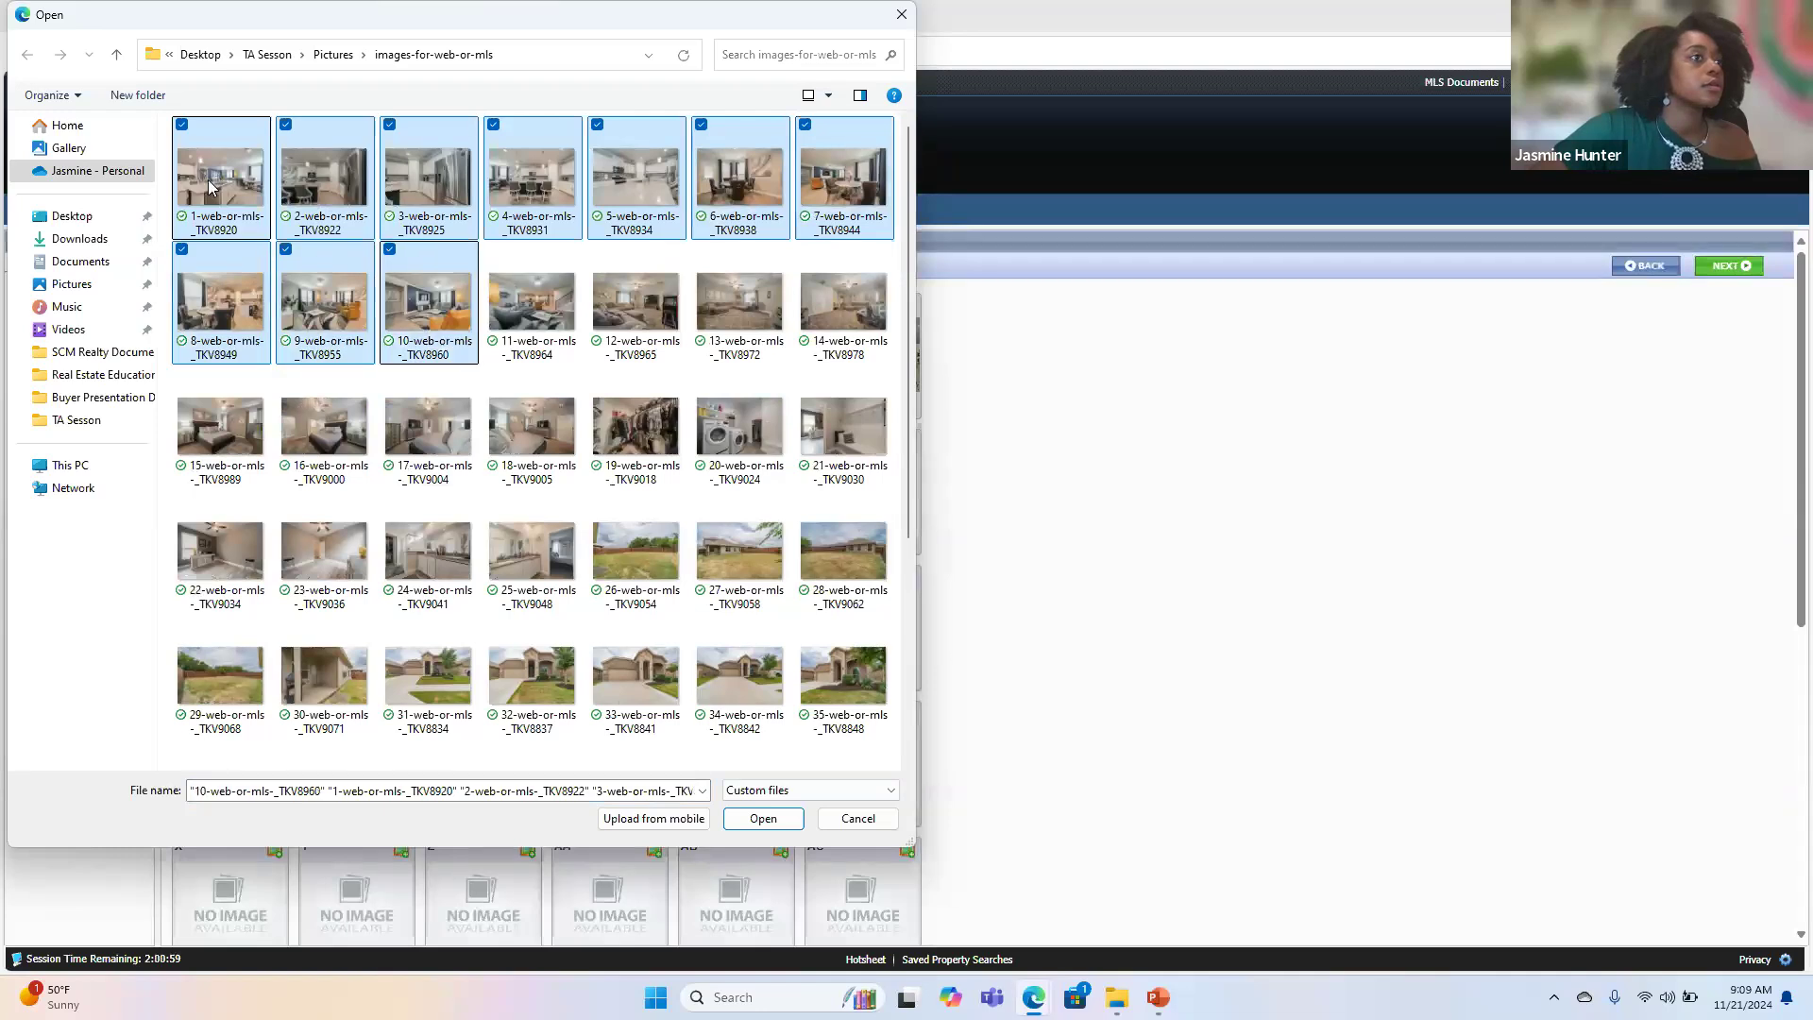
key(shift+Right)
key(shift+Right)
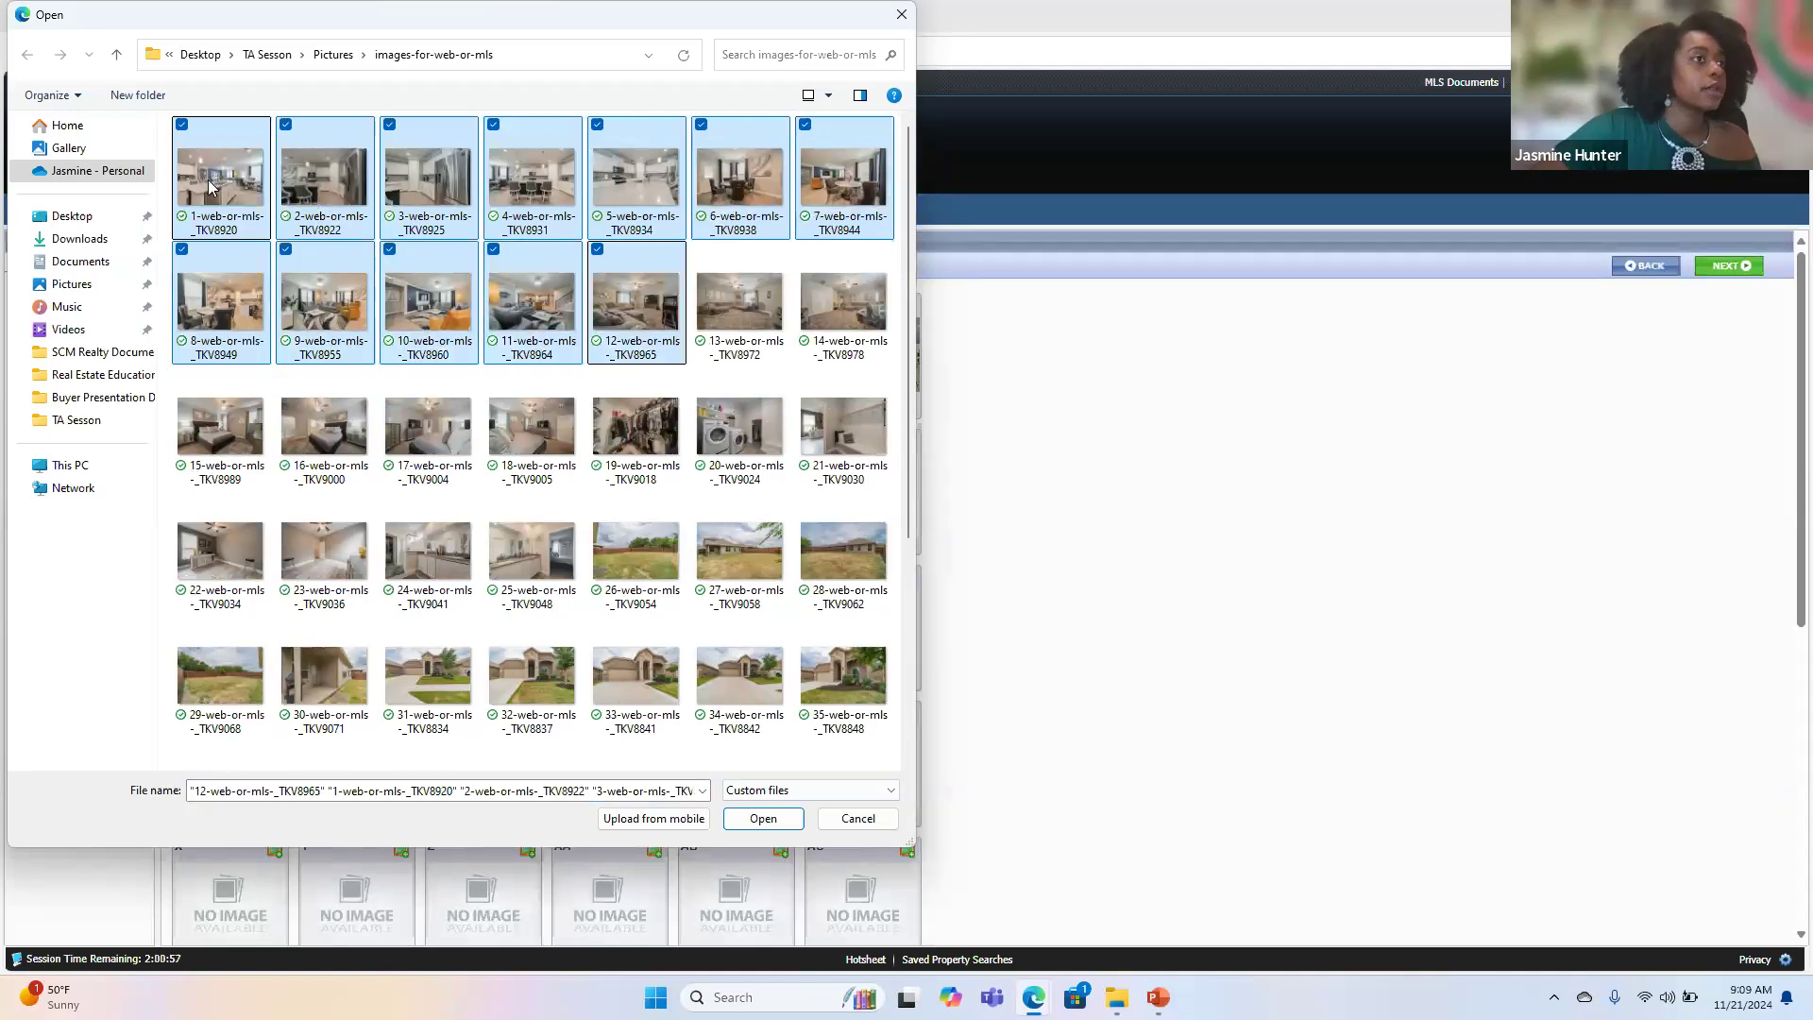
key(shift+Right)
key(shift+Right)
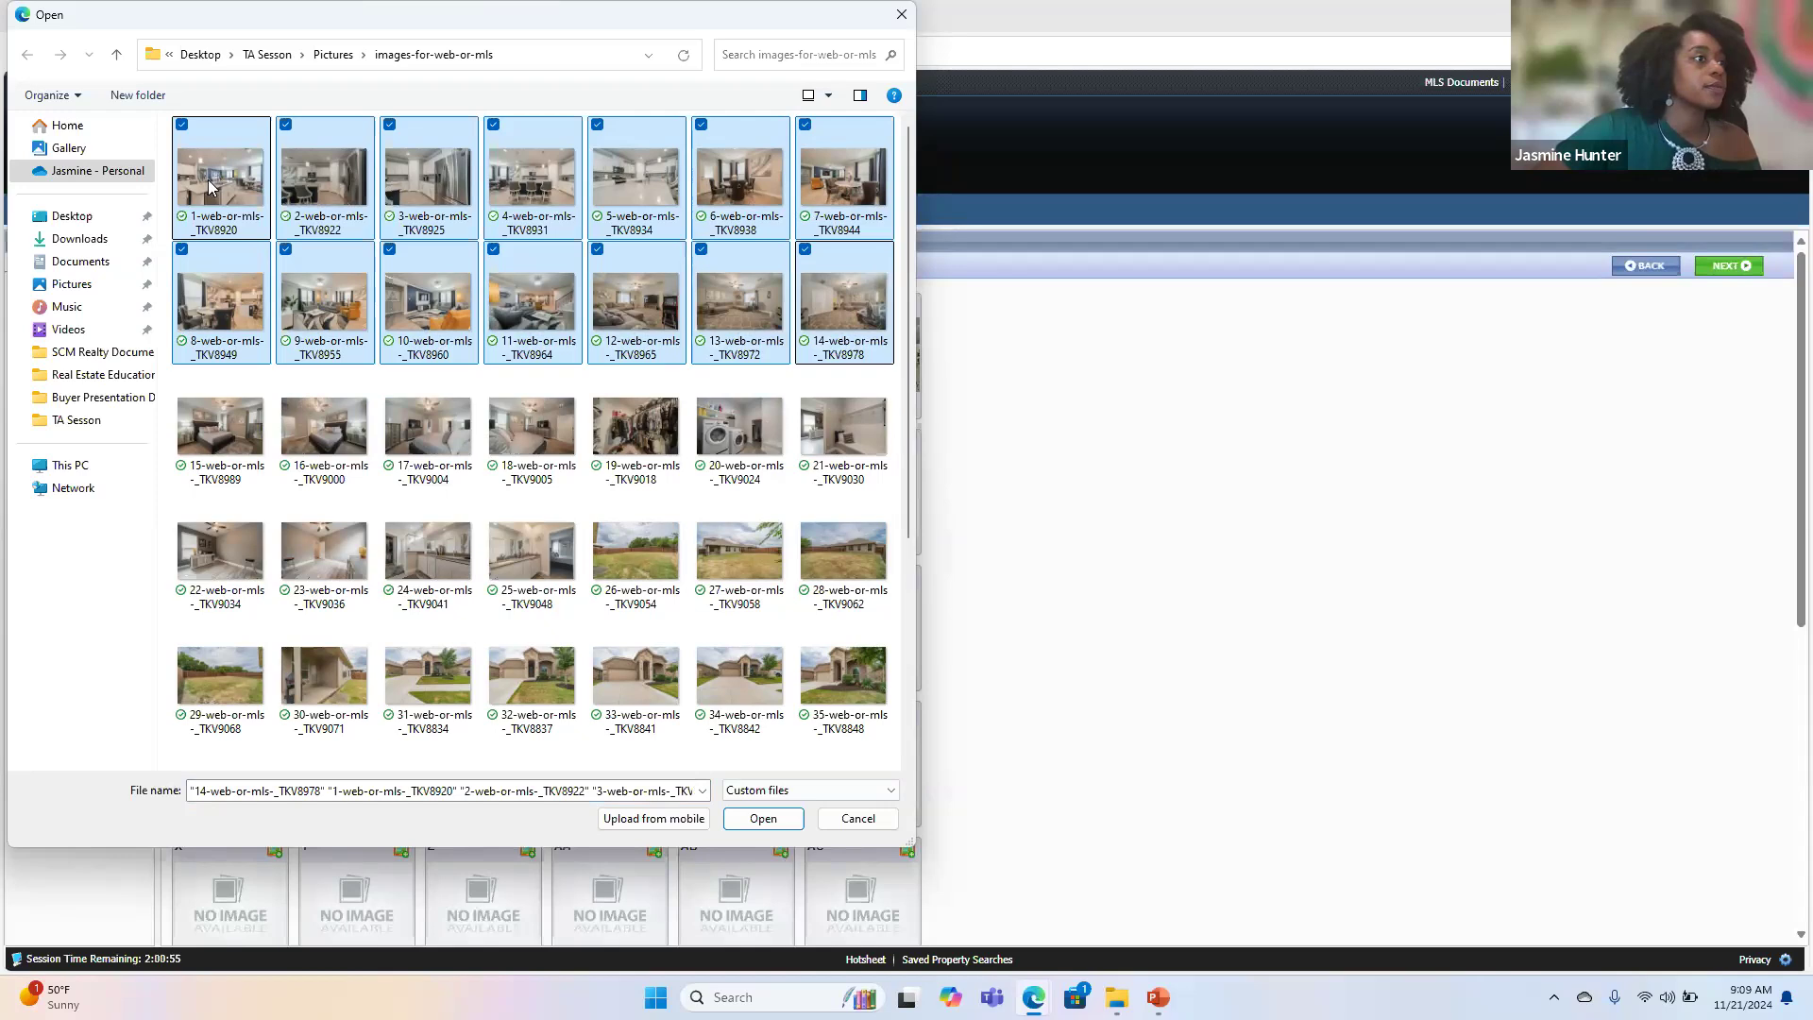
key(shift+Right)
key(shift+Right)
key(shift+Right)
key(shift+Right)
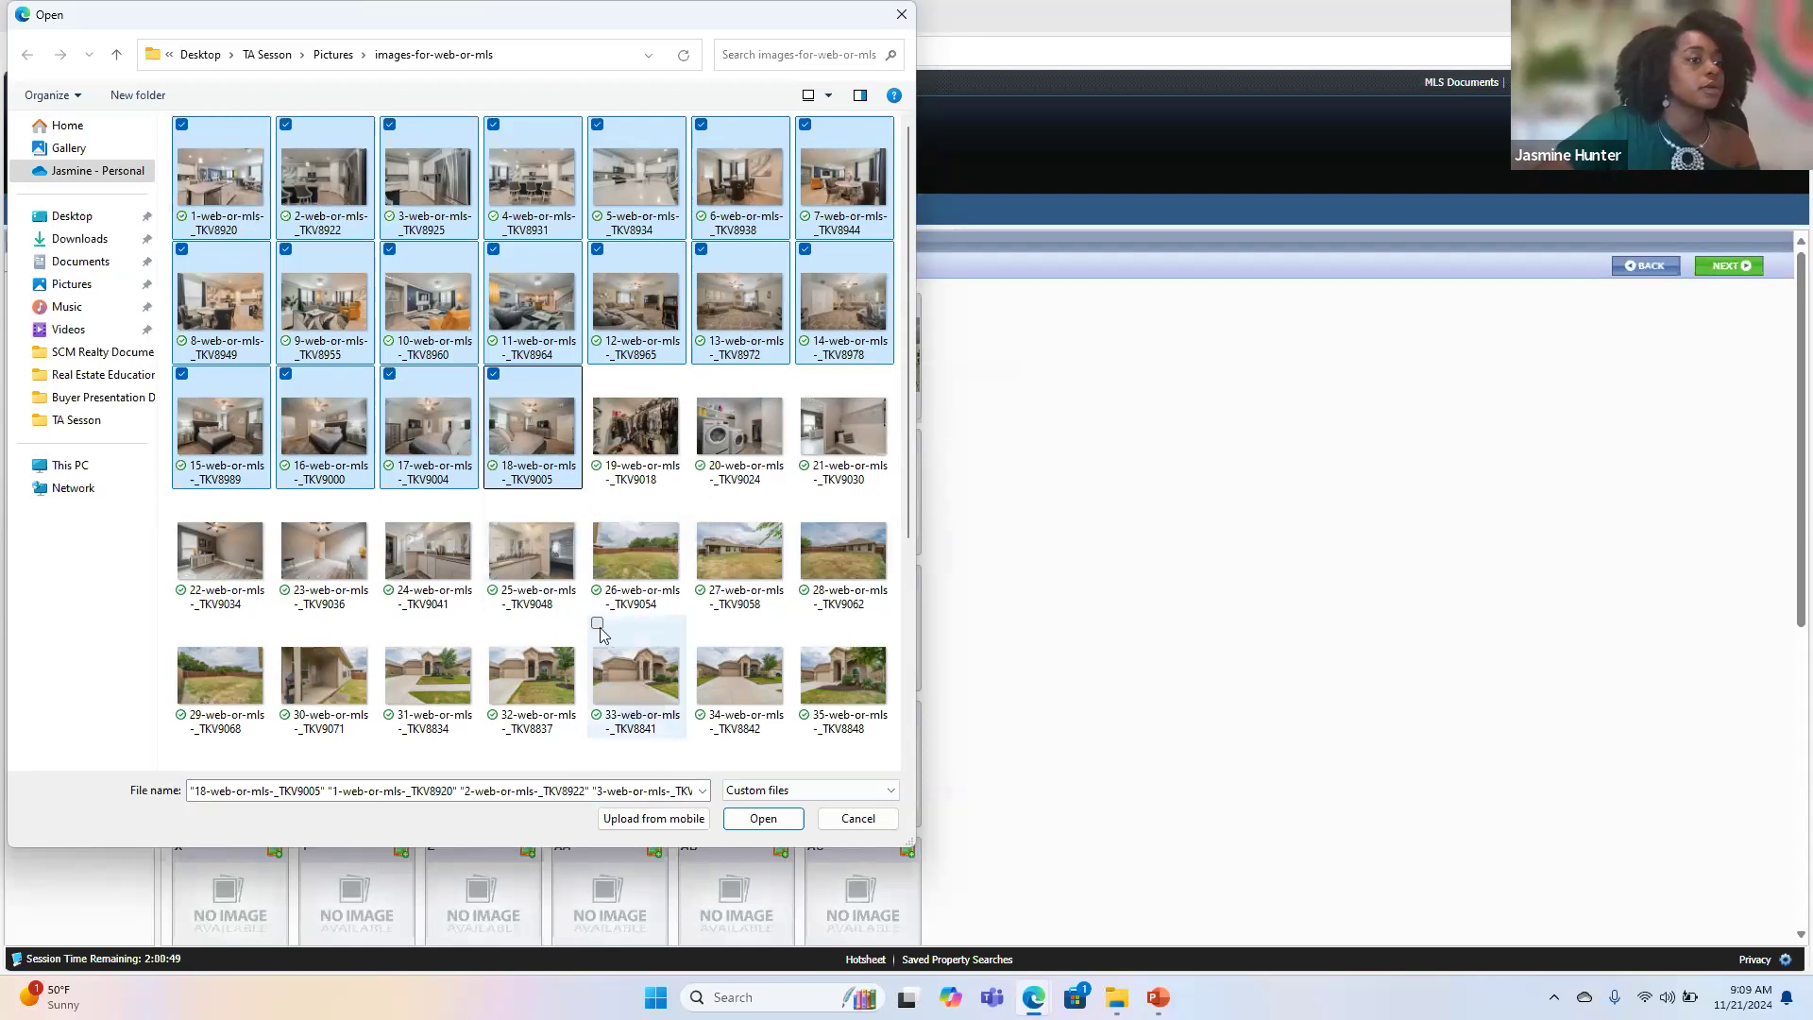
click(757, 821)
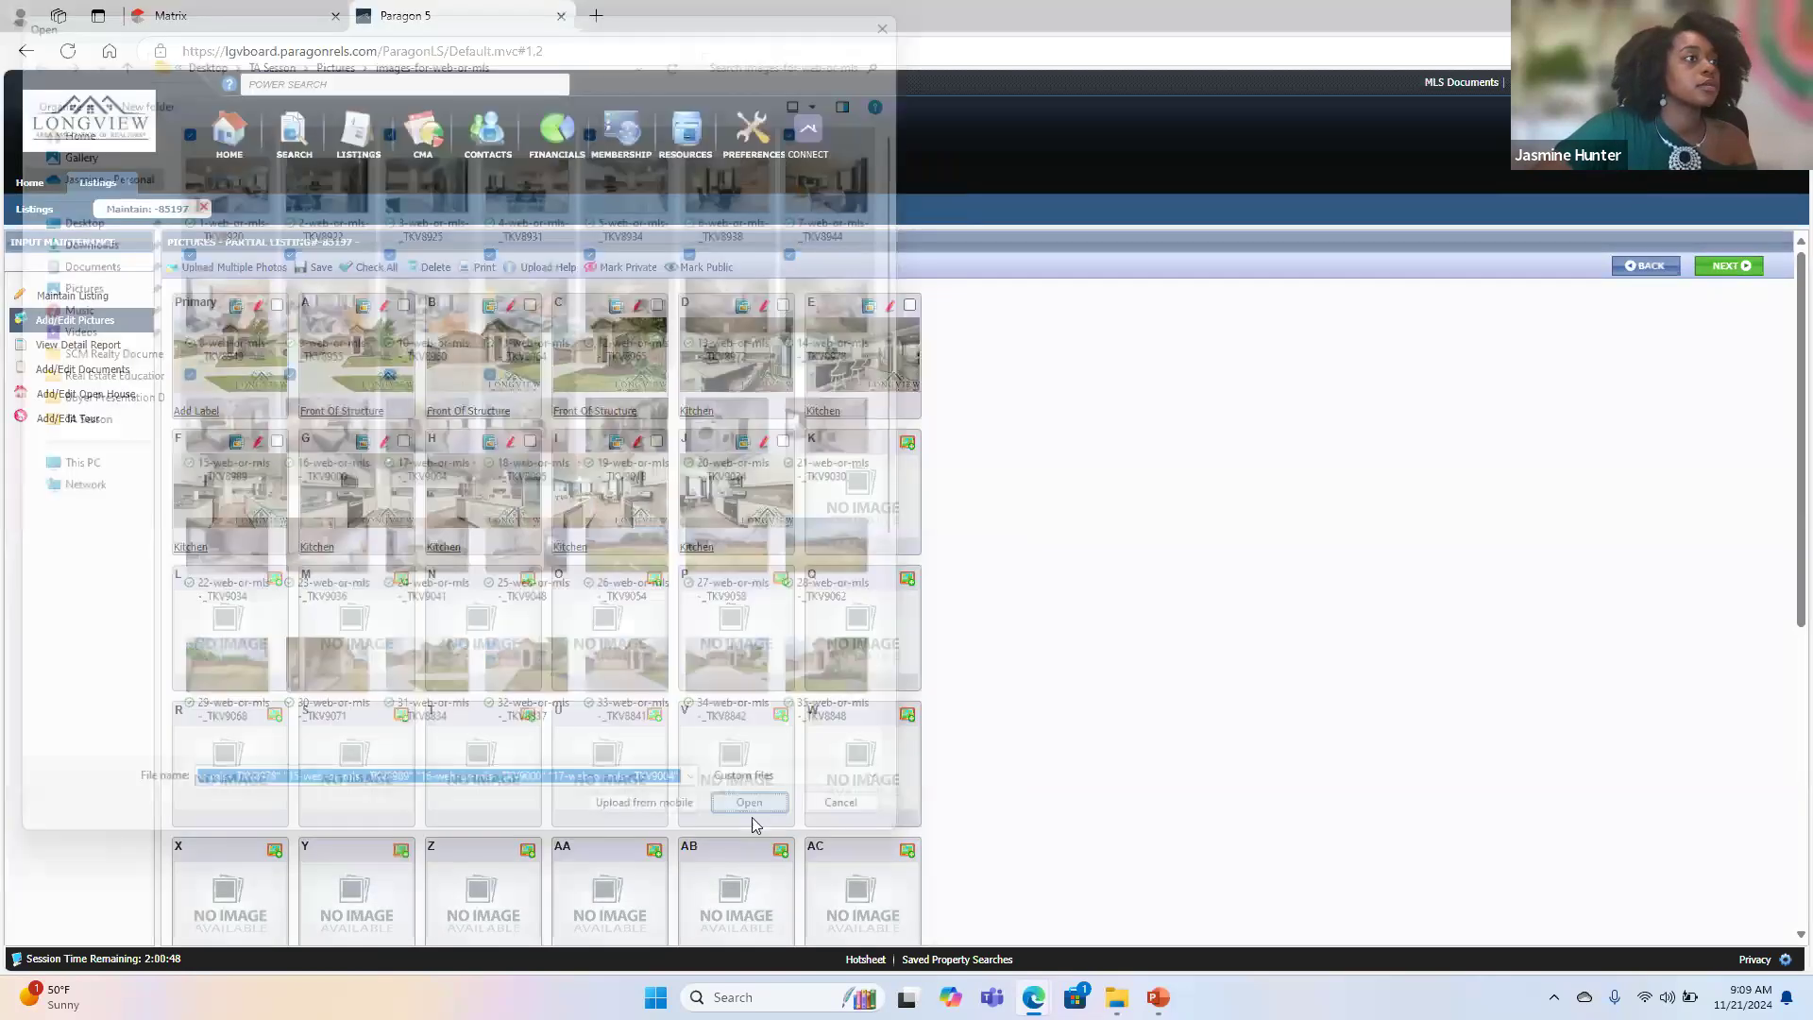
- Start a new multiple photo upload and upload the 18 interior photos numbered 1 to 18 to the listing
click(248, 268)
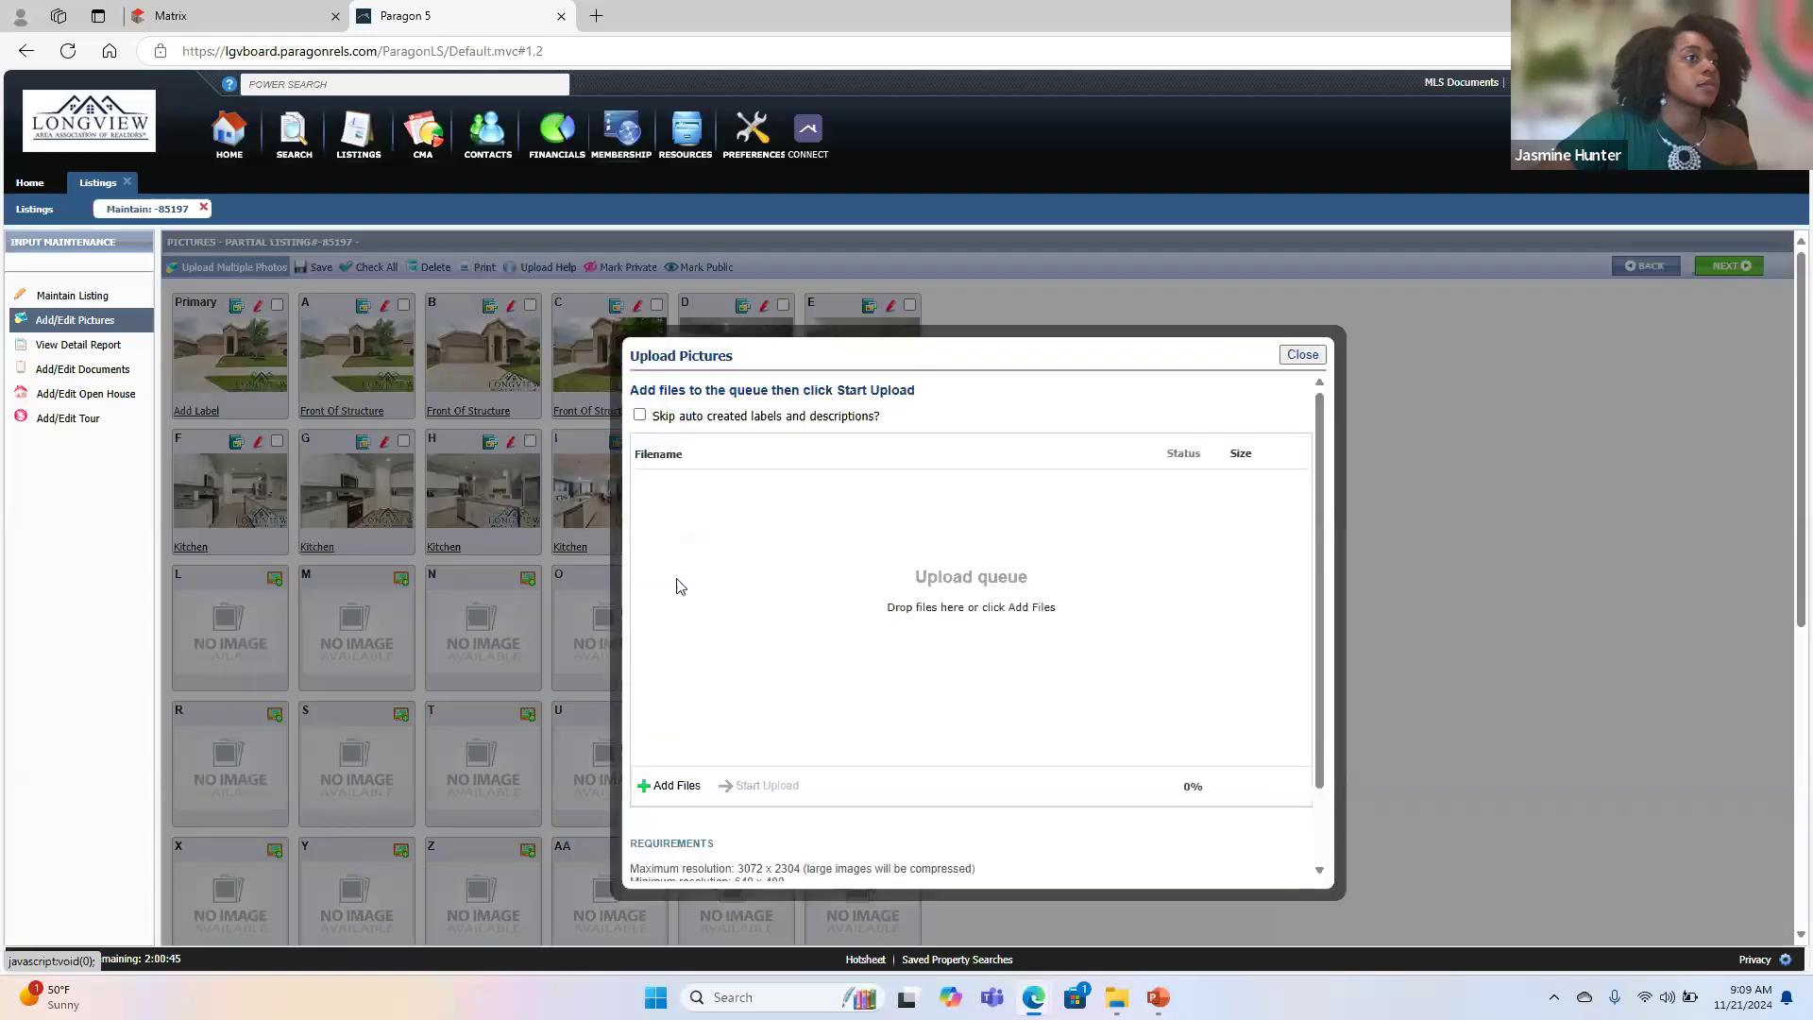
click(668, 788)
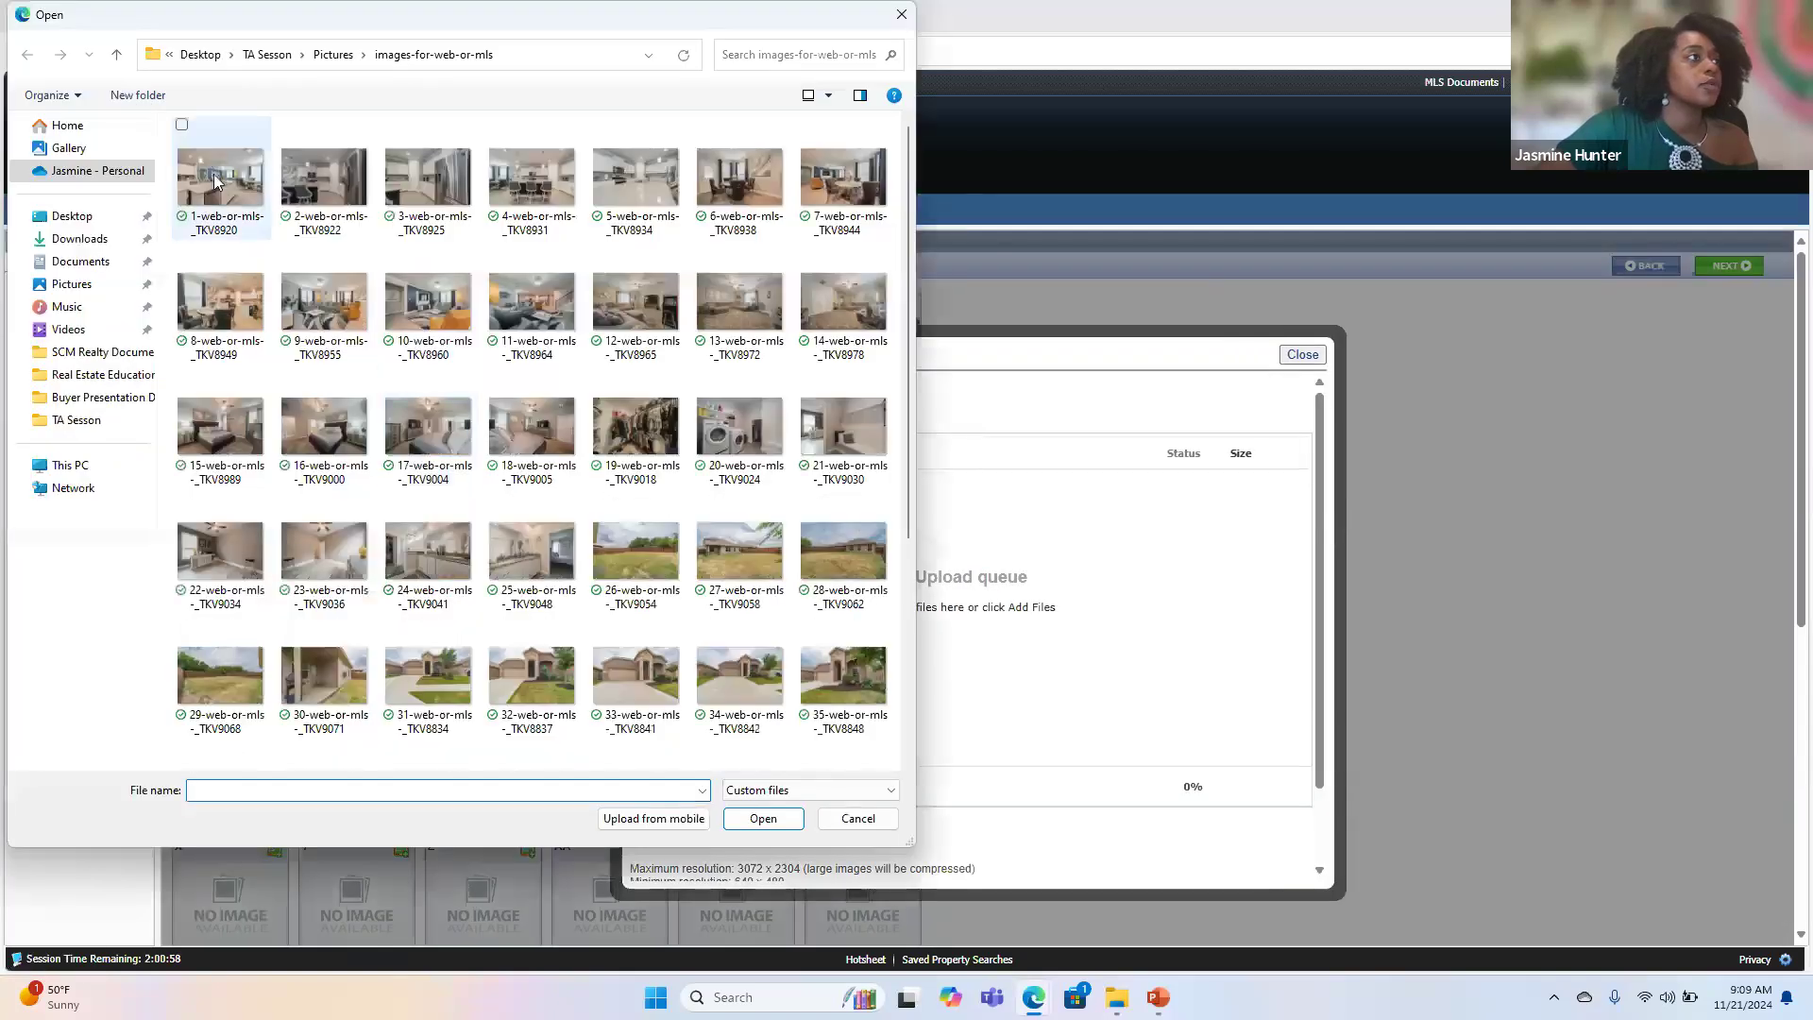
click(200, 159)
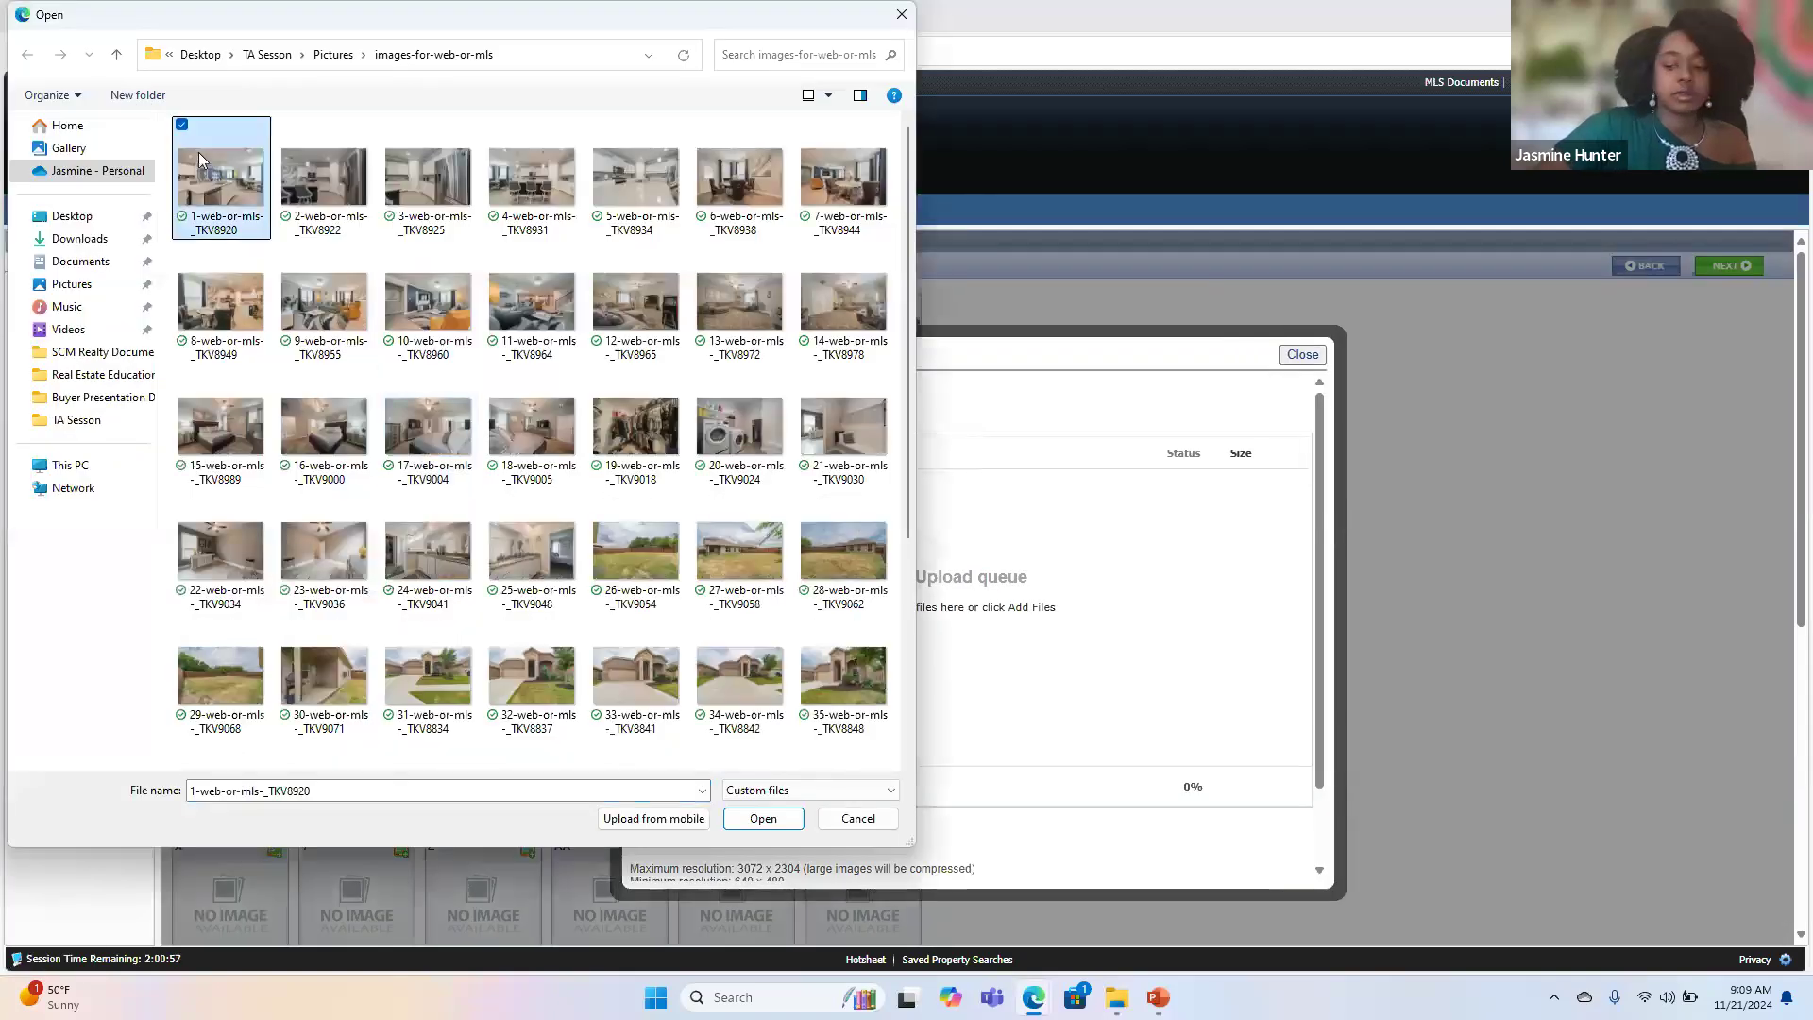
key(shift+Right)
key(shift+Right)
key(shift+Right)
key(shift+Right)
key(shift+Right)
key(shift+Right)
key(shift+Right)
key(shift+Right)
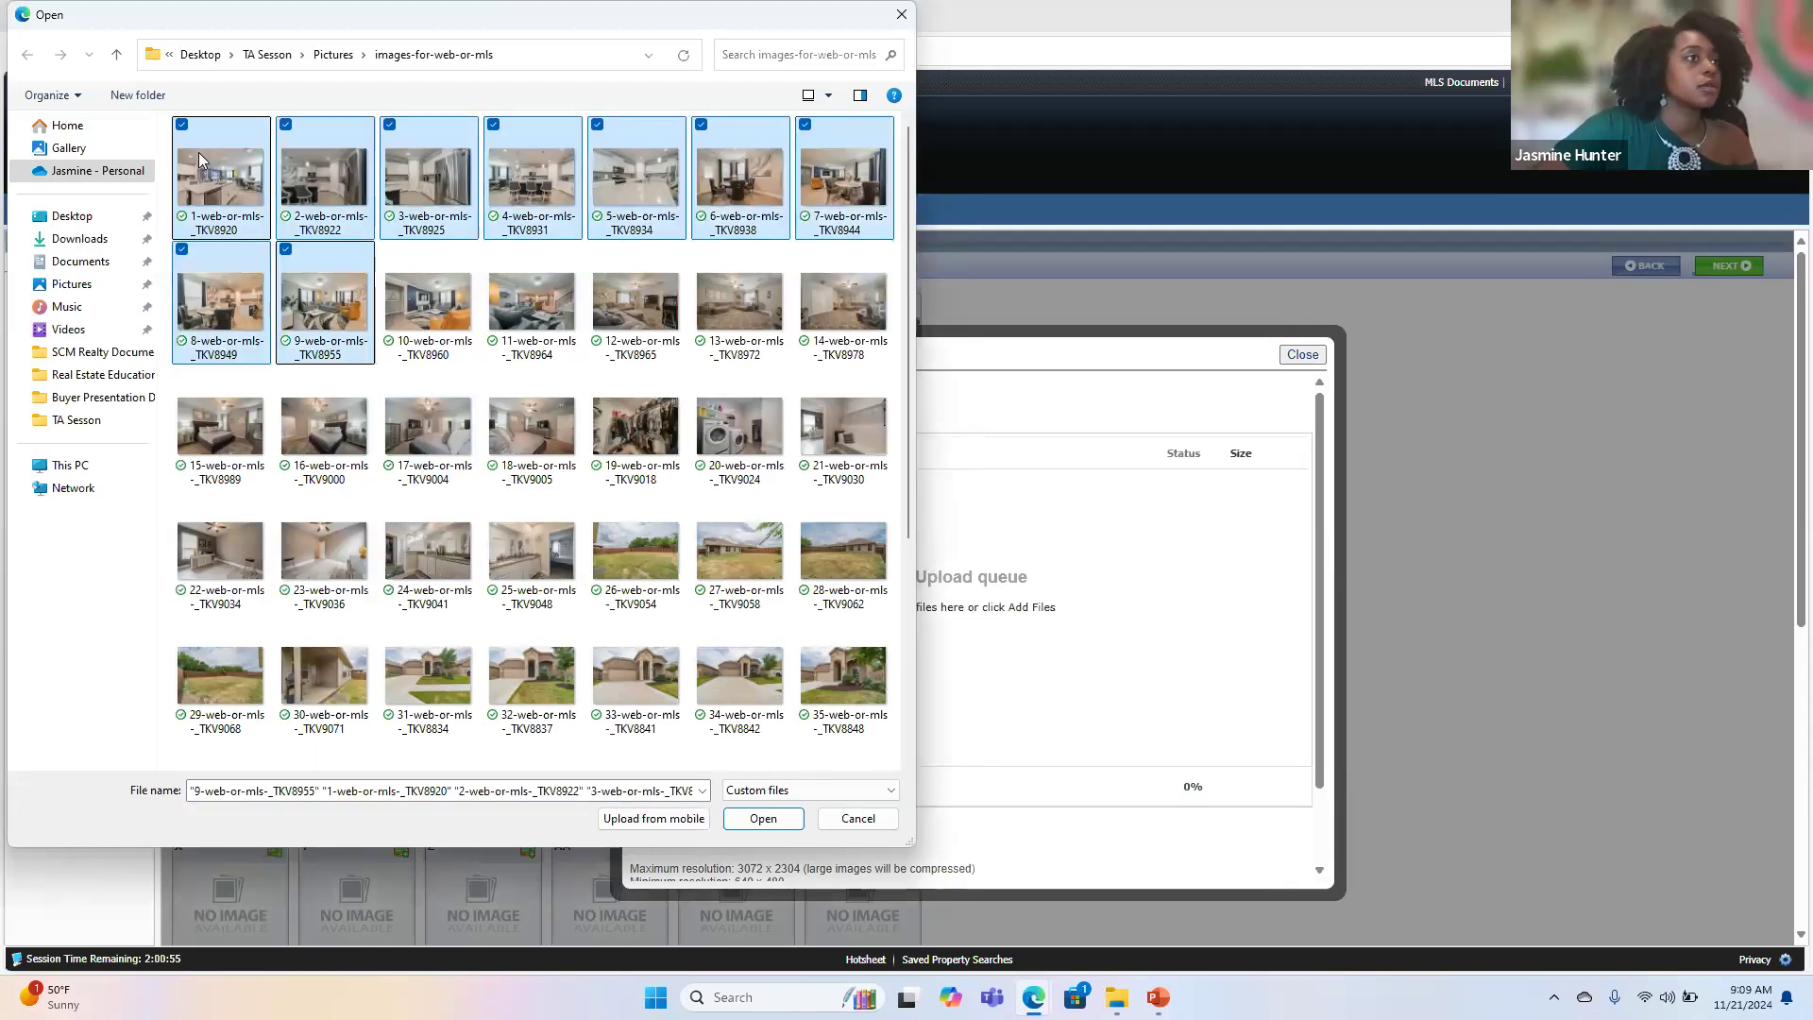
key(shift+Right)
key(shift+Right)
key(shift+Right)
key(shift+Right)
key(shift+Right)
key(shift+Right)
key(shift+Right)
key(shift+Right)
key(shift+Right)
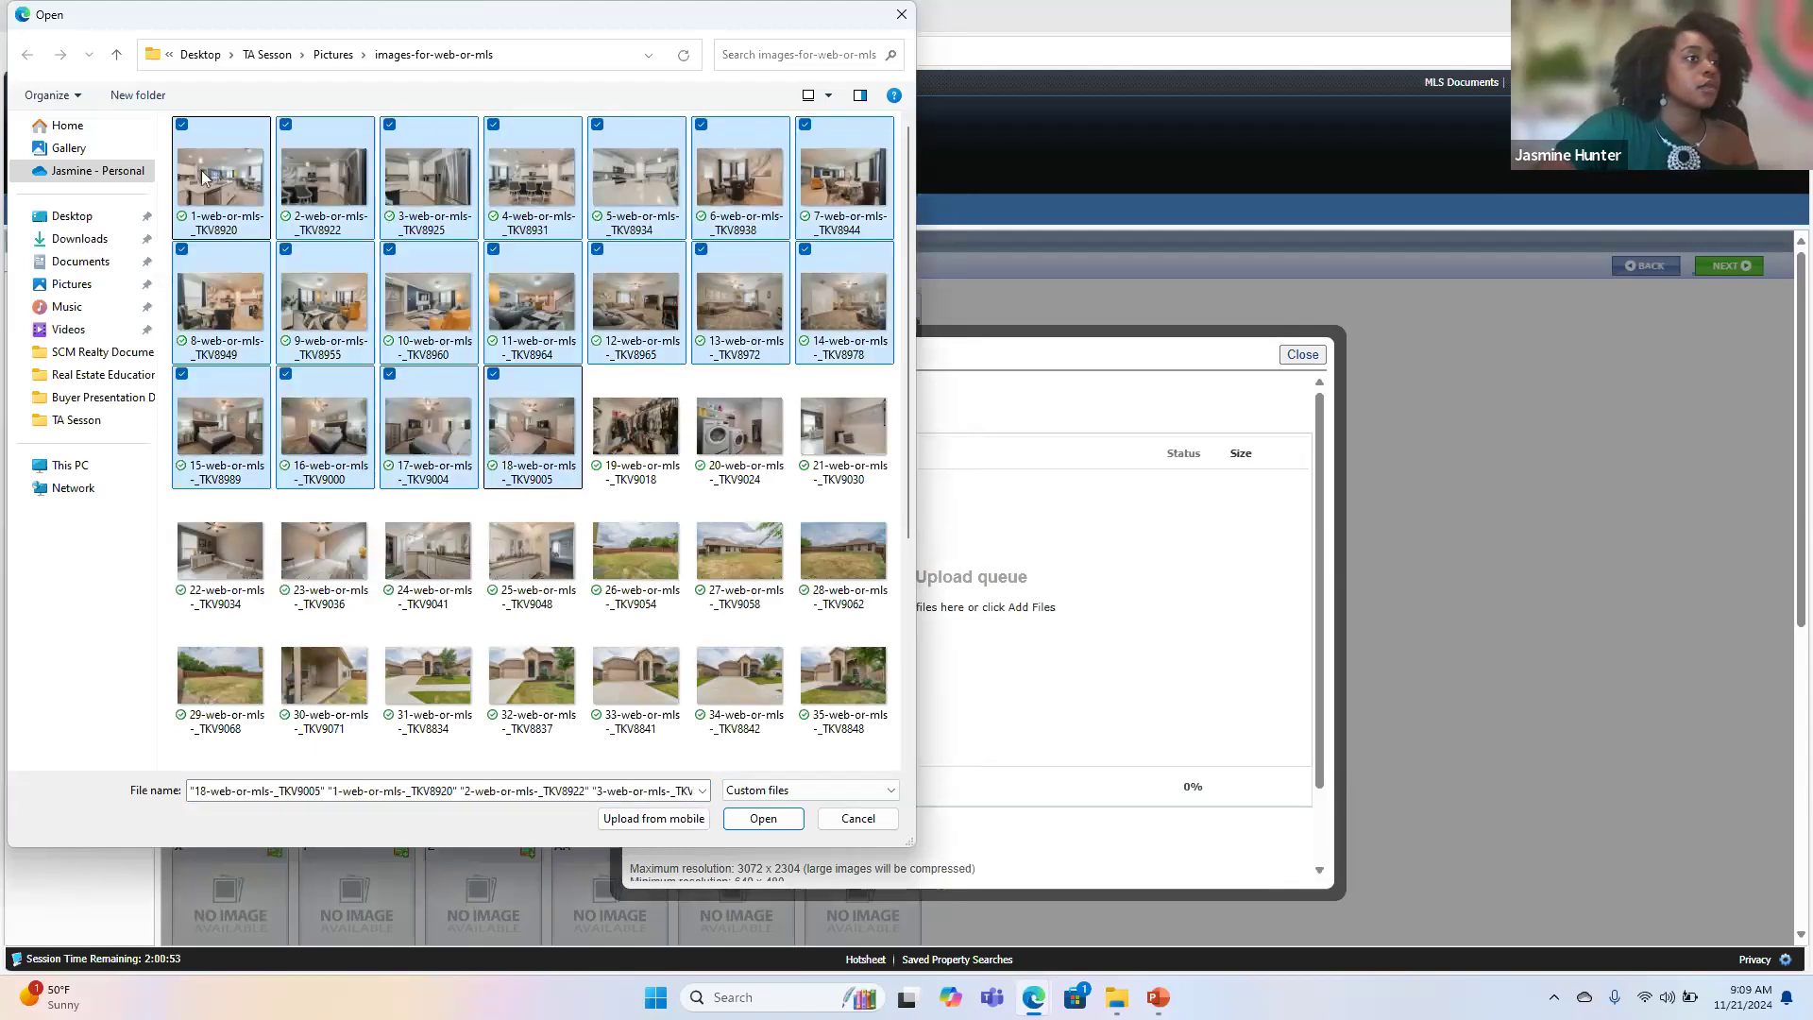
click(746, 819)
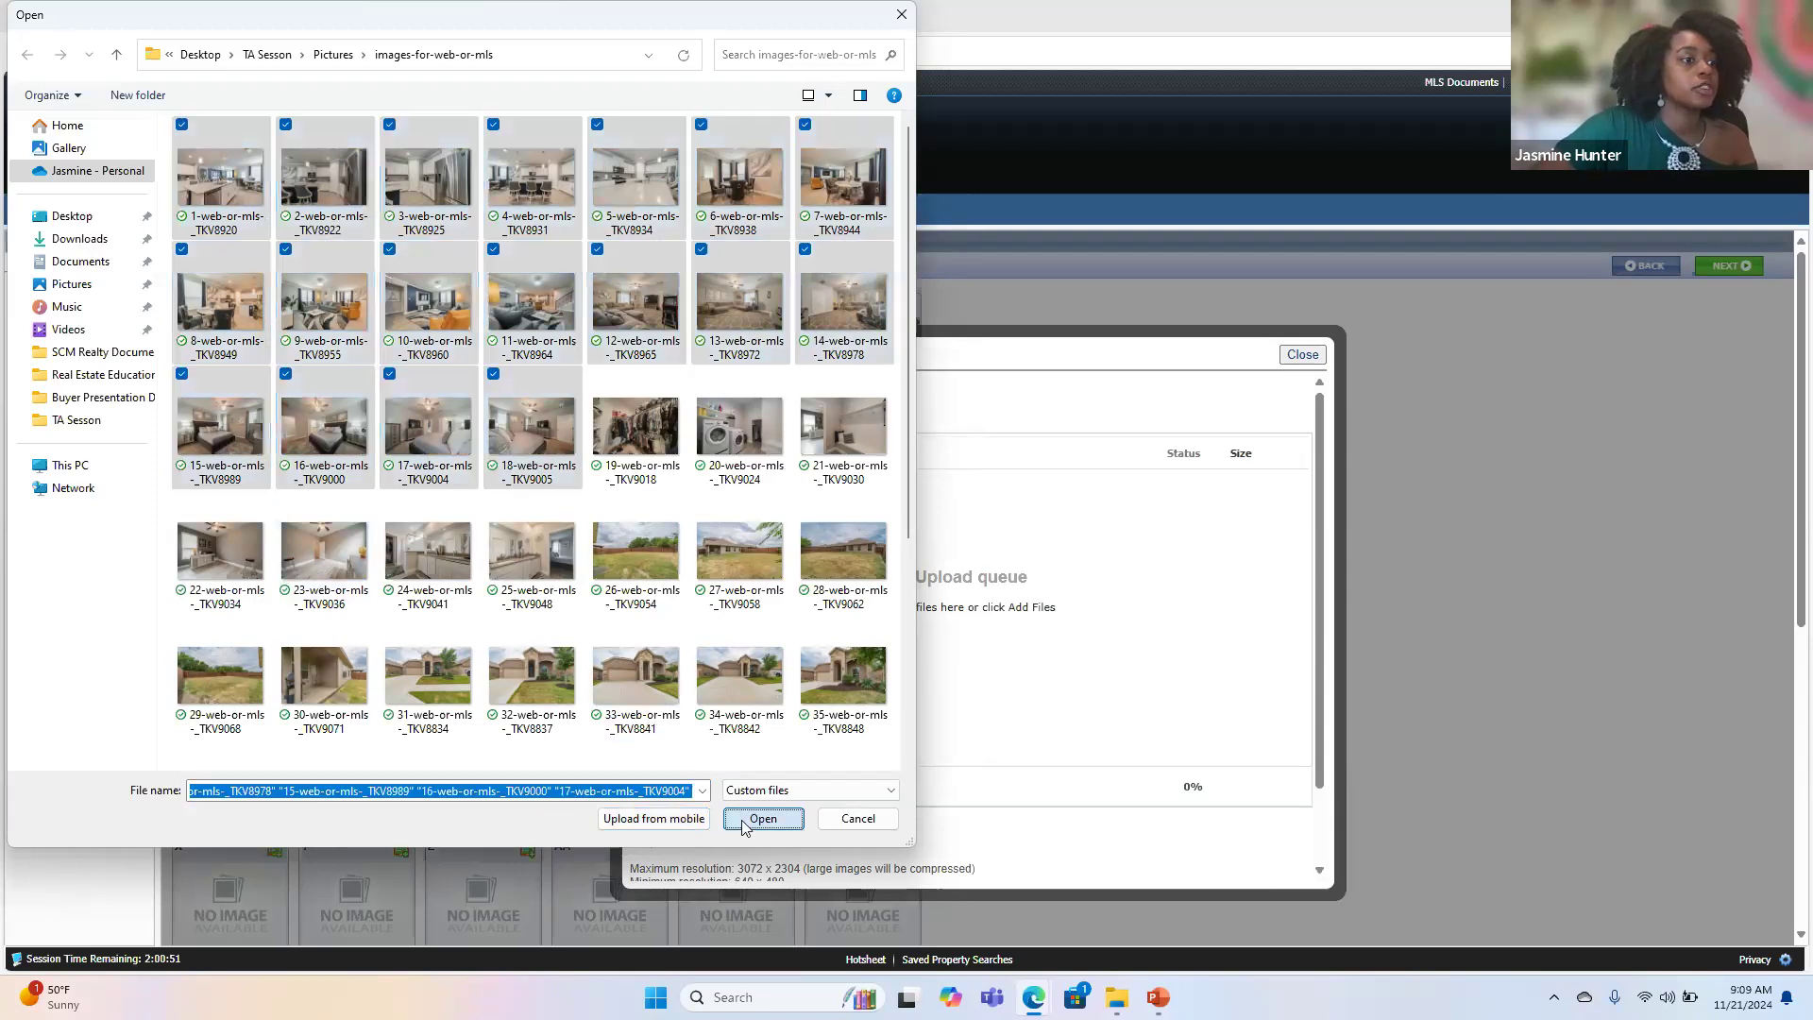
click(794, 784)
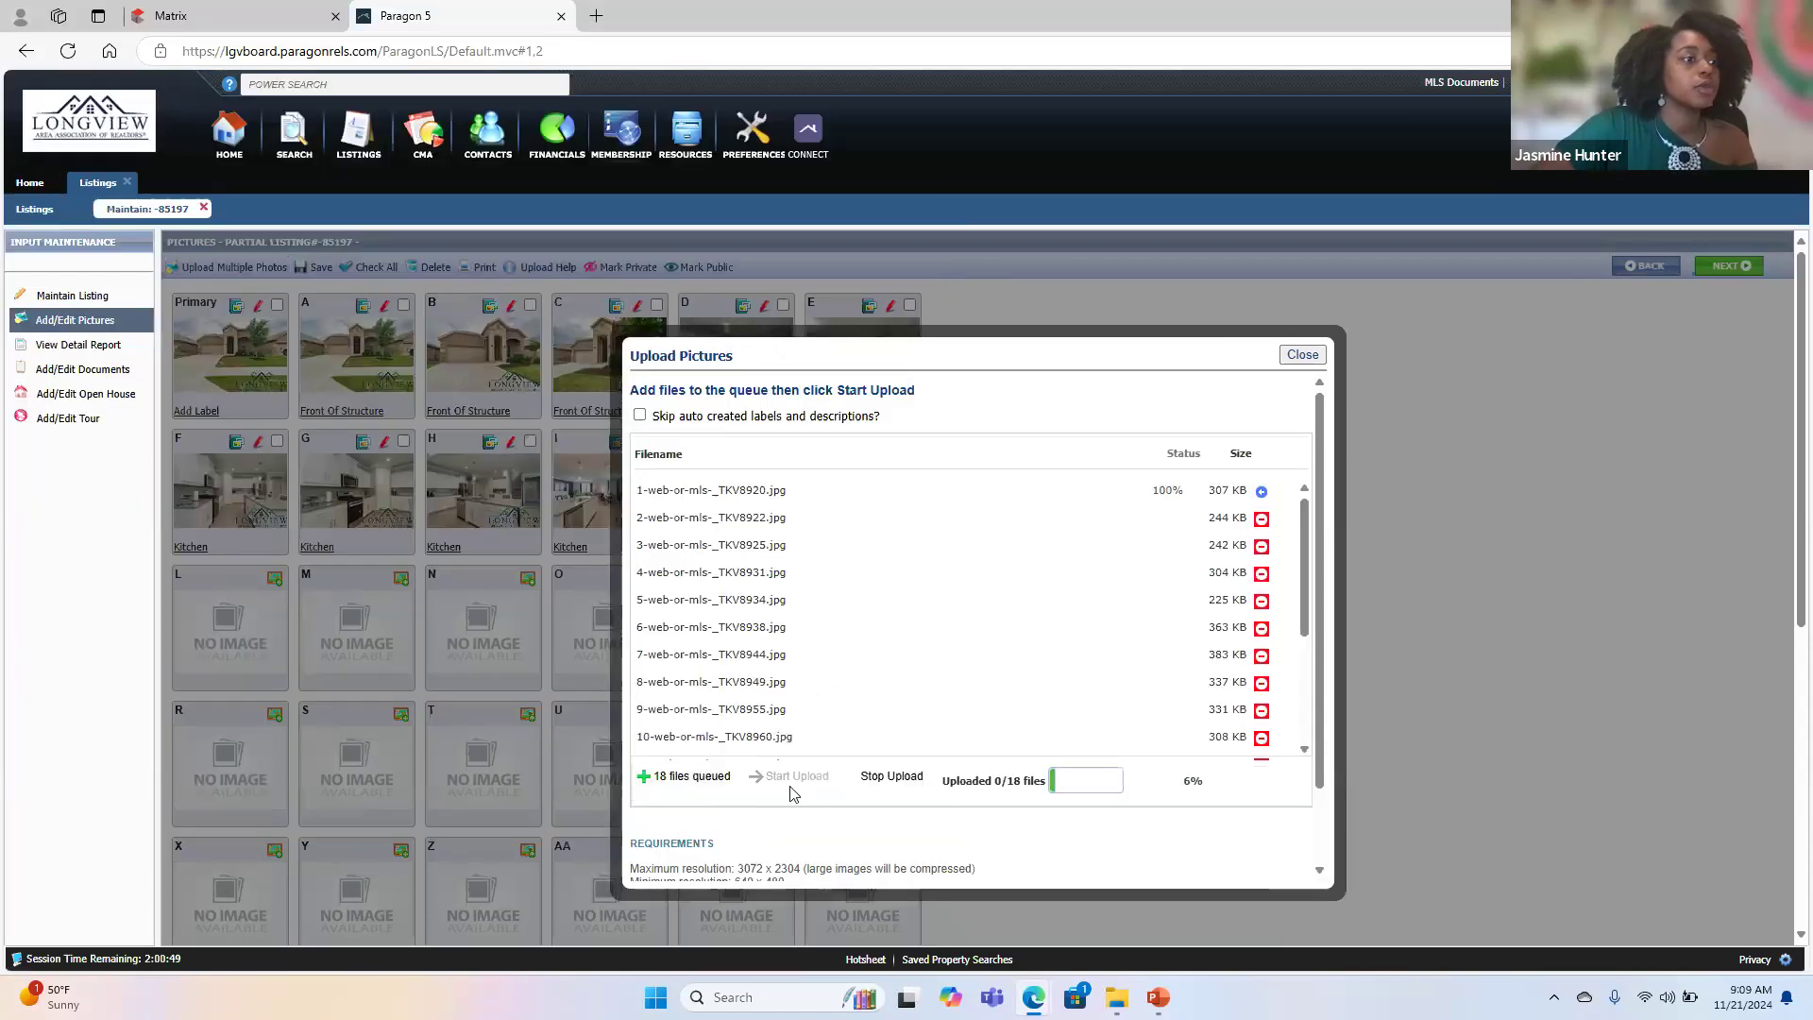
- Add the bathroom photos 24-web-or-mls-_TKV9041 and 25-web-or-mls-_TKV9048 to the running upload queue
click(688, 776)
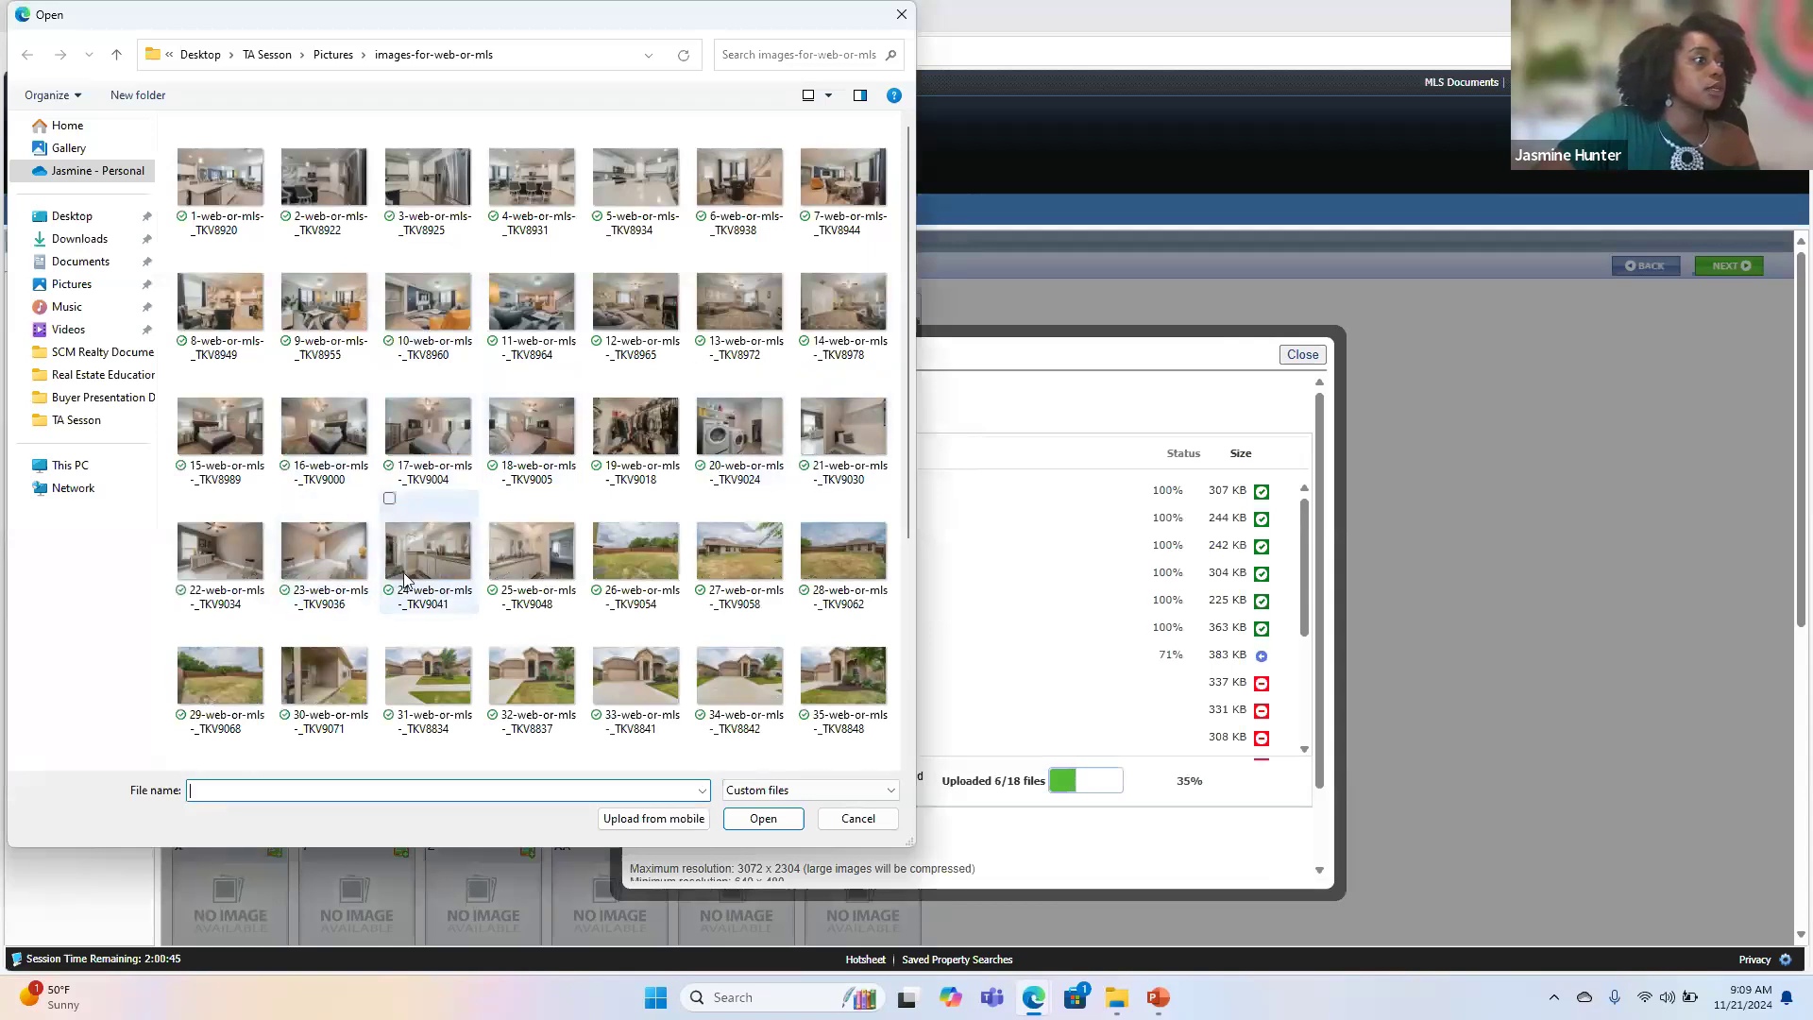
click(390, 500)
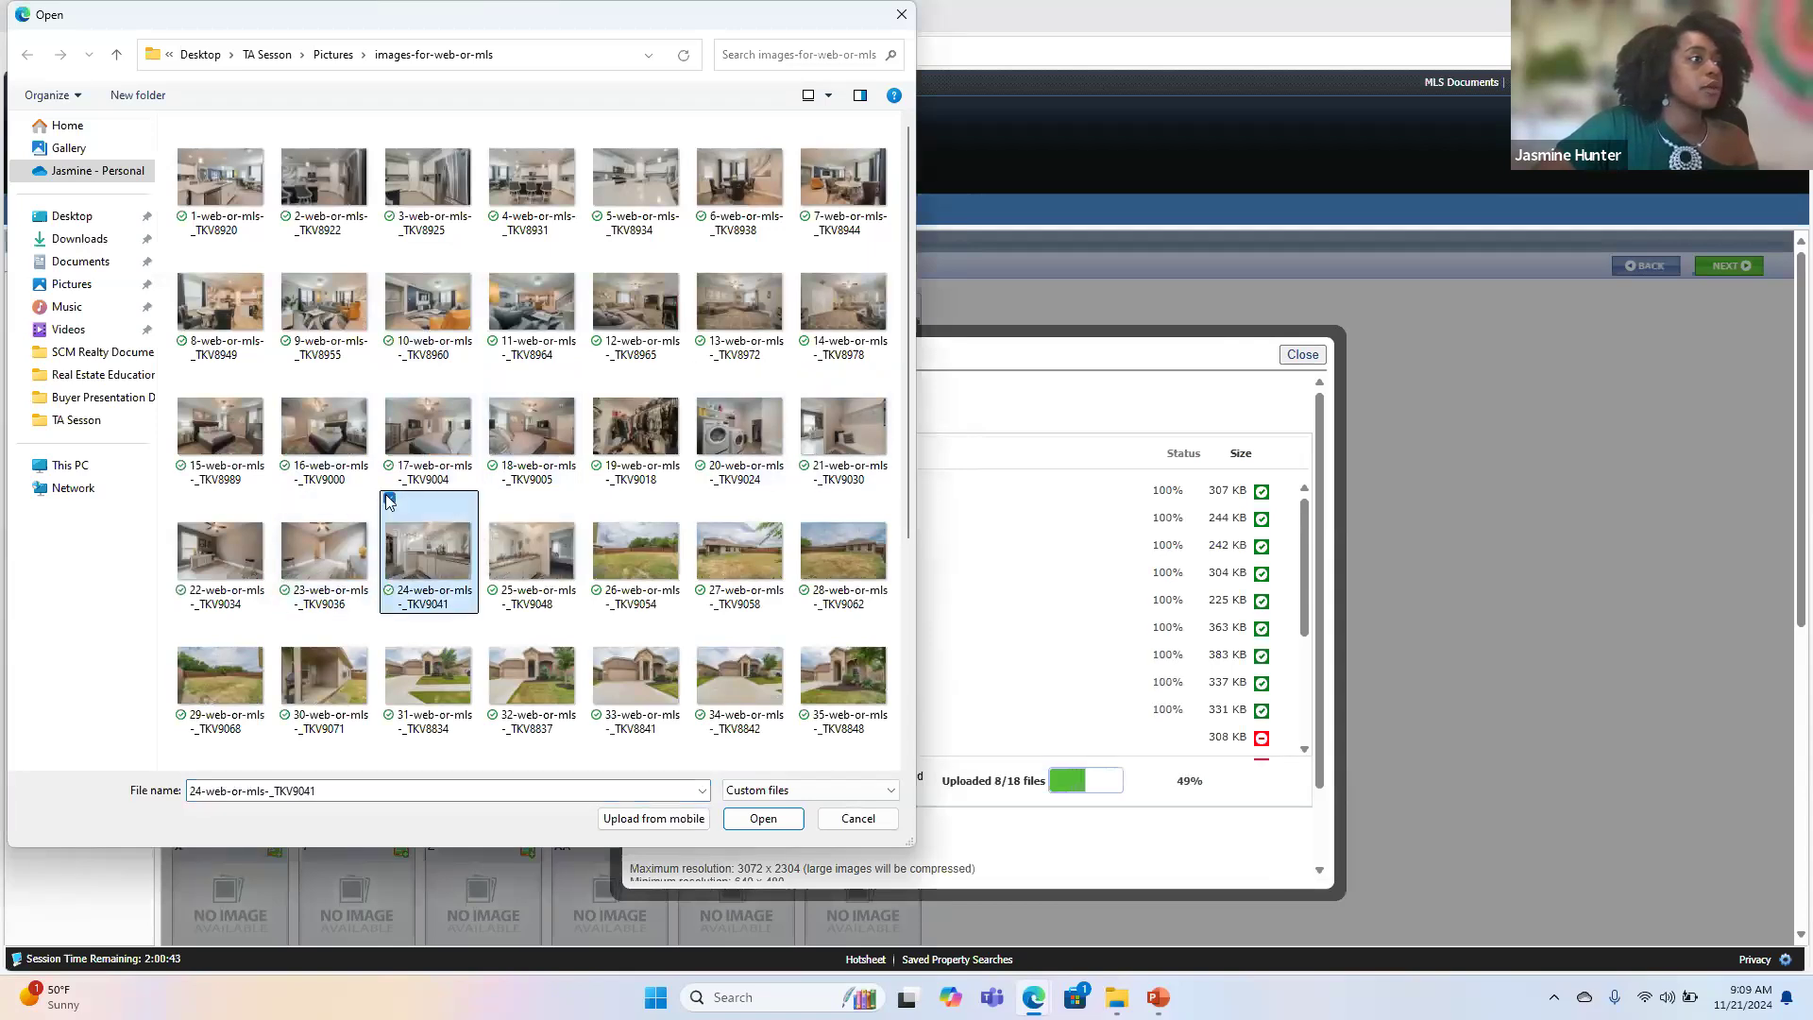
key(shift+Right)
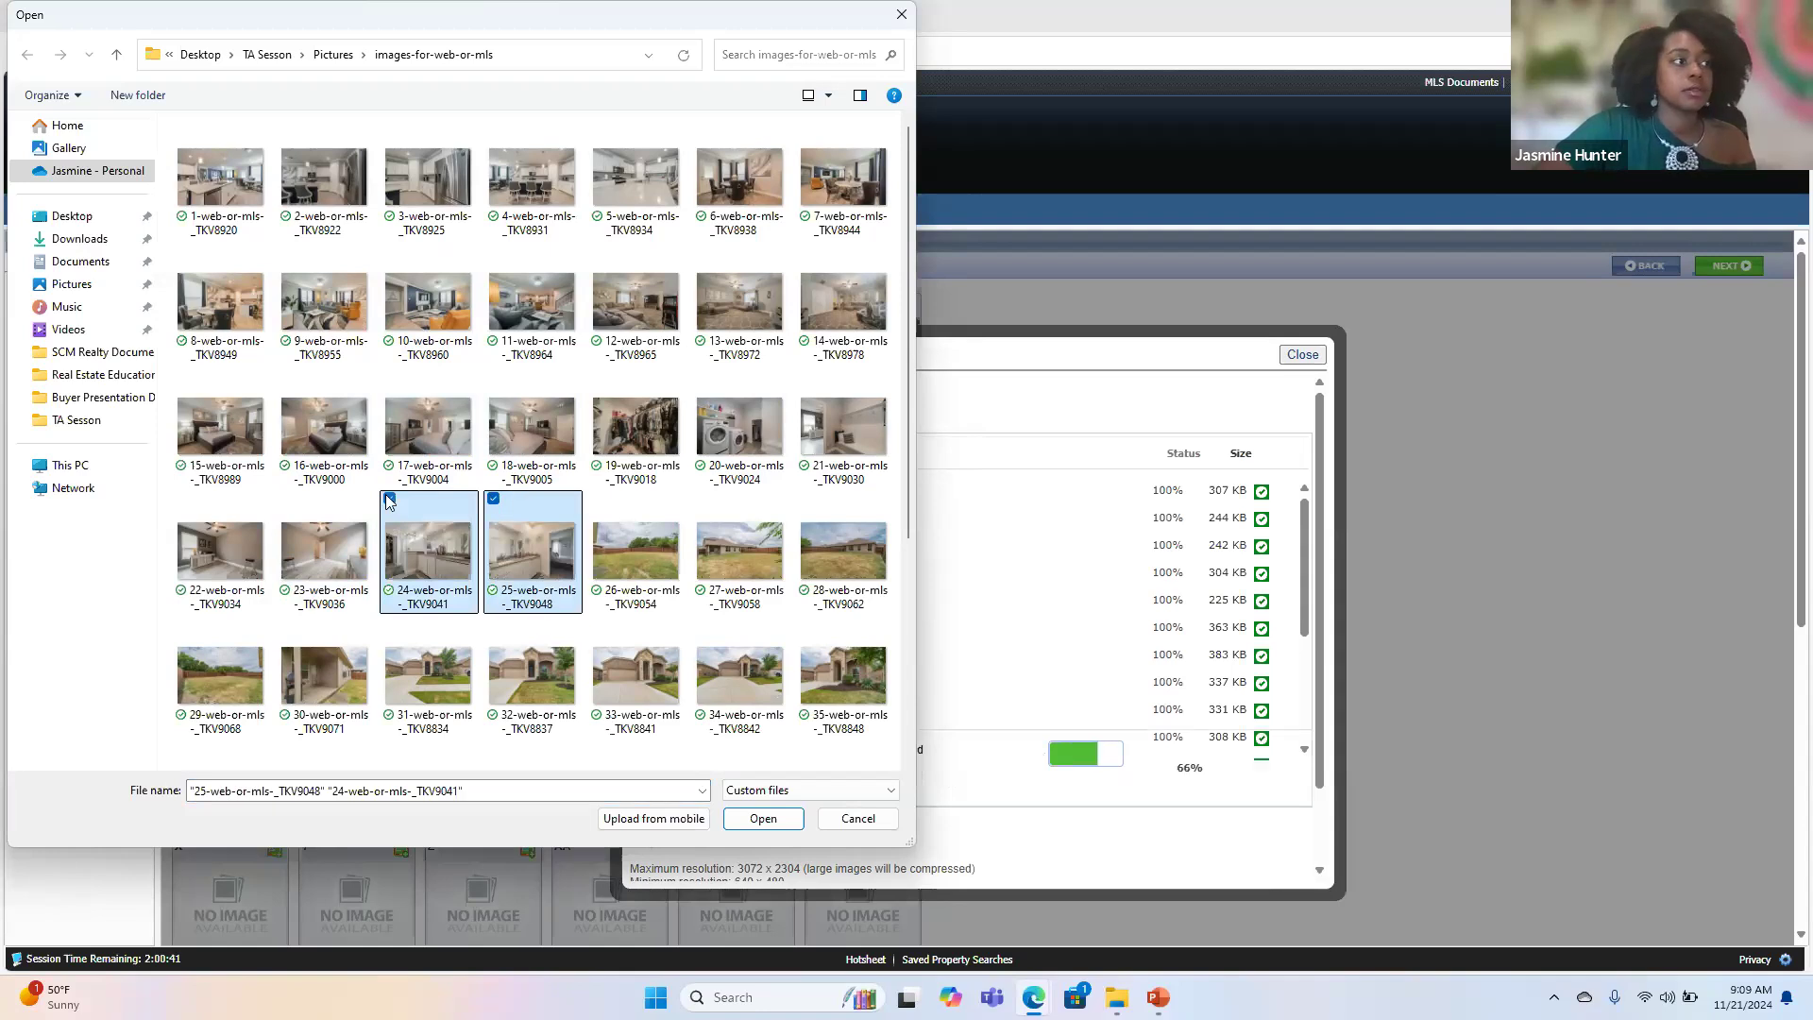
key(Return)
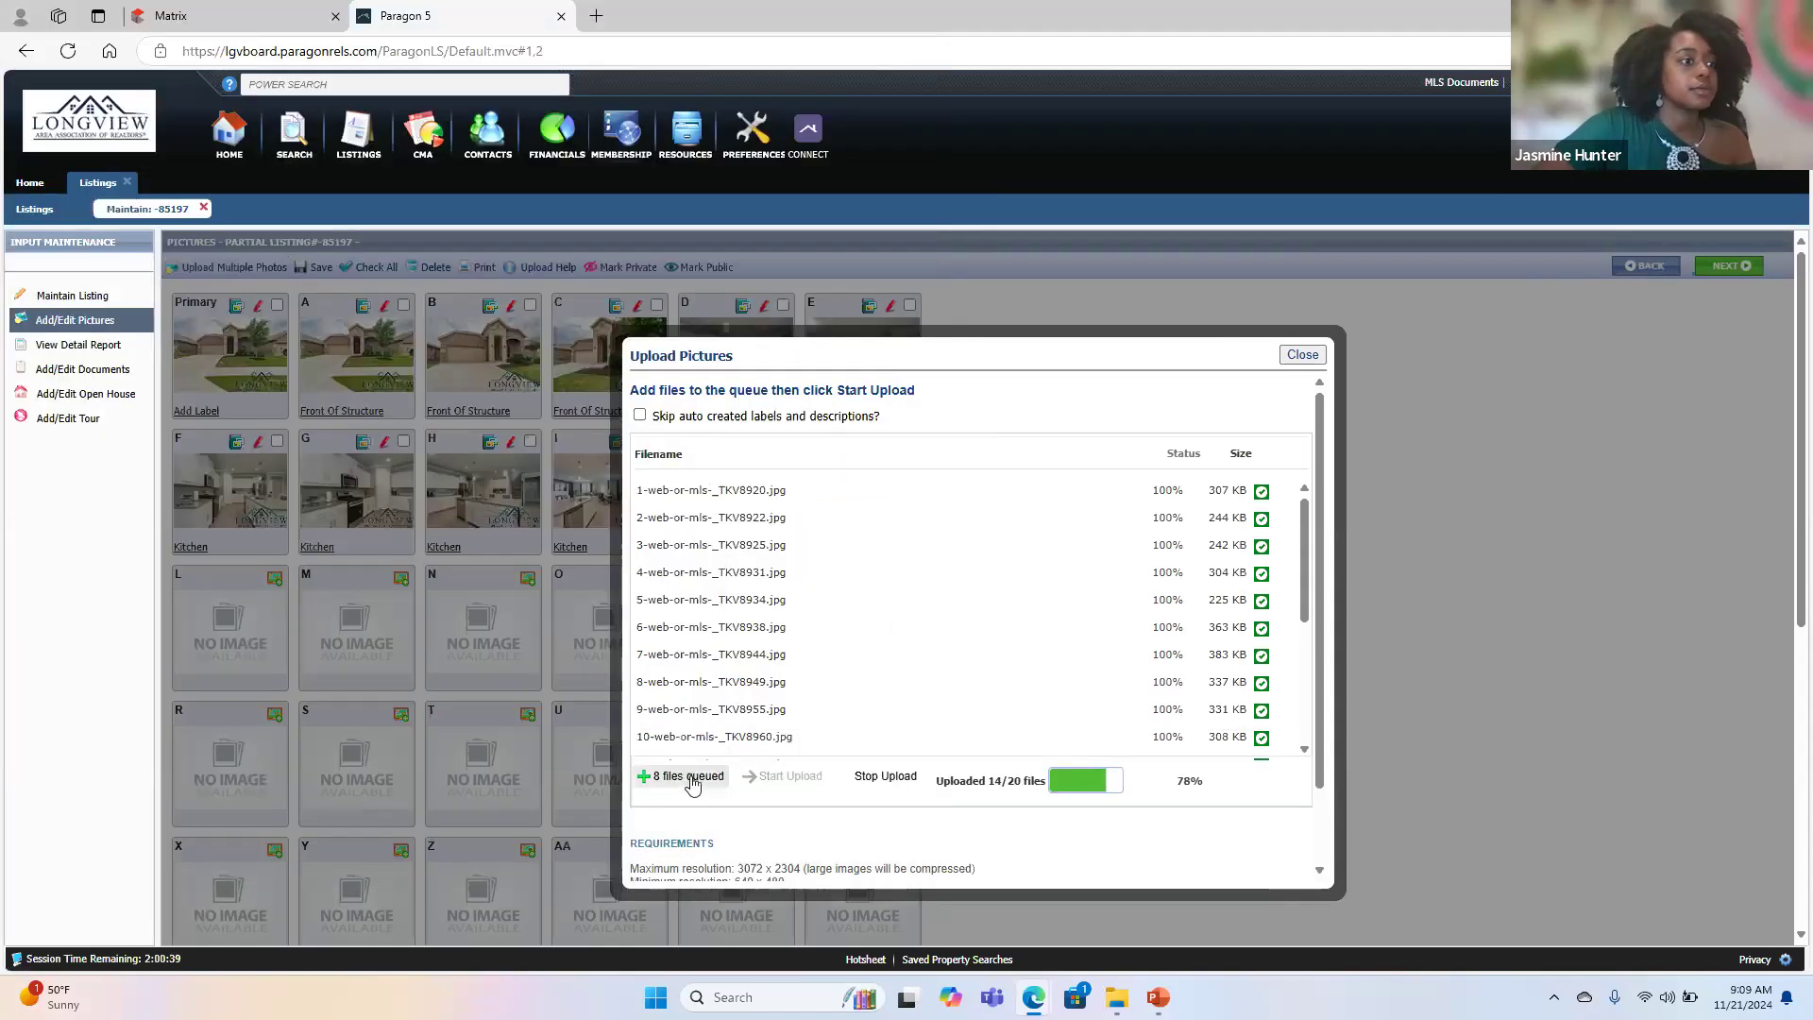
- Try to add the four interior photos numbered 39 to 42 to the queue of the upload in progress
click(684, 777)
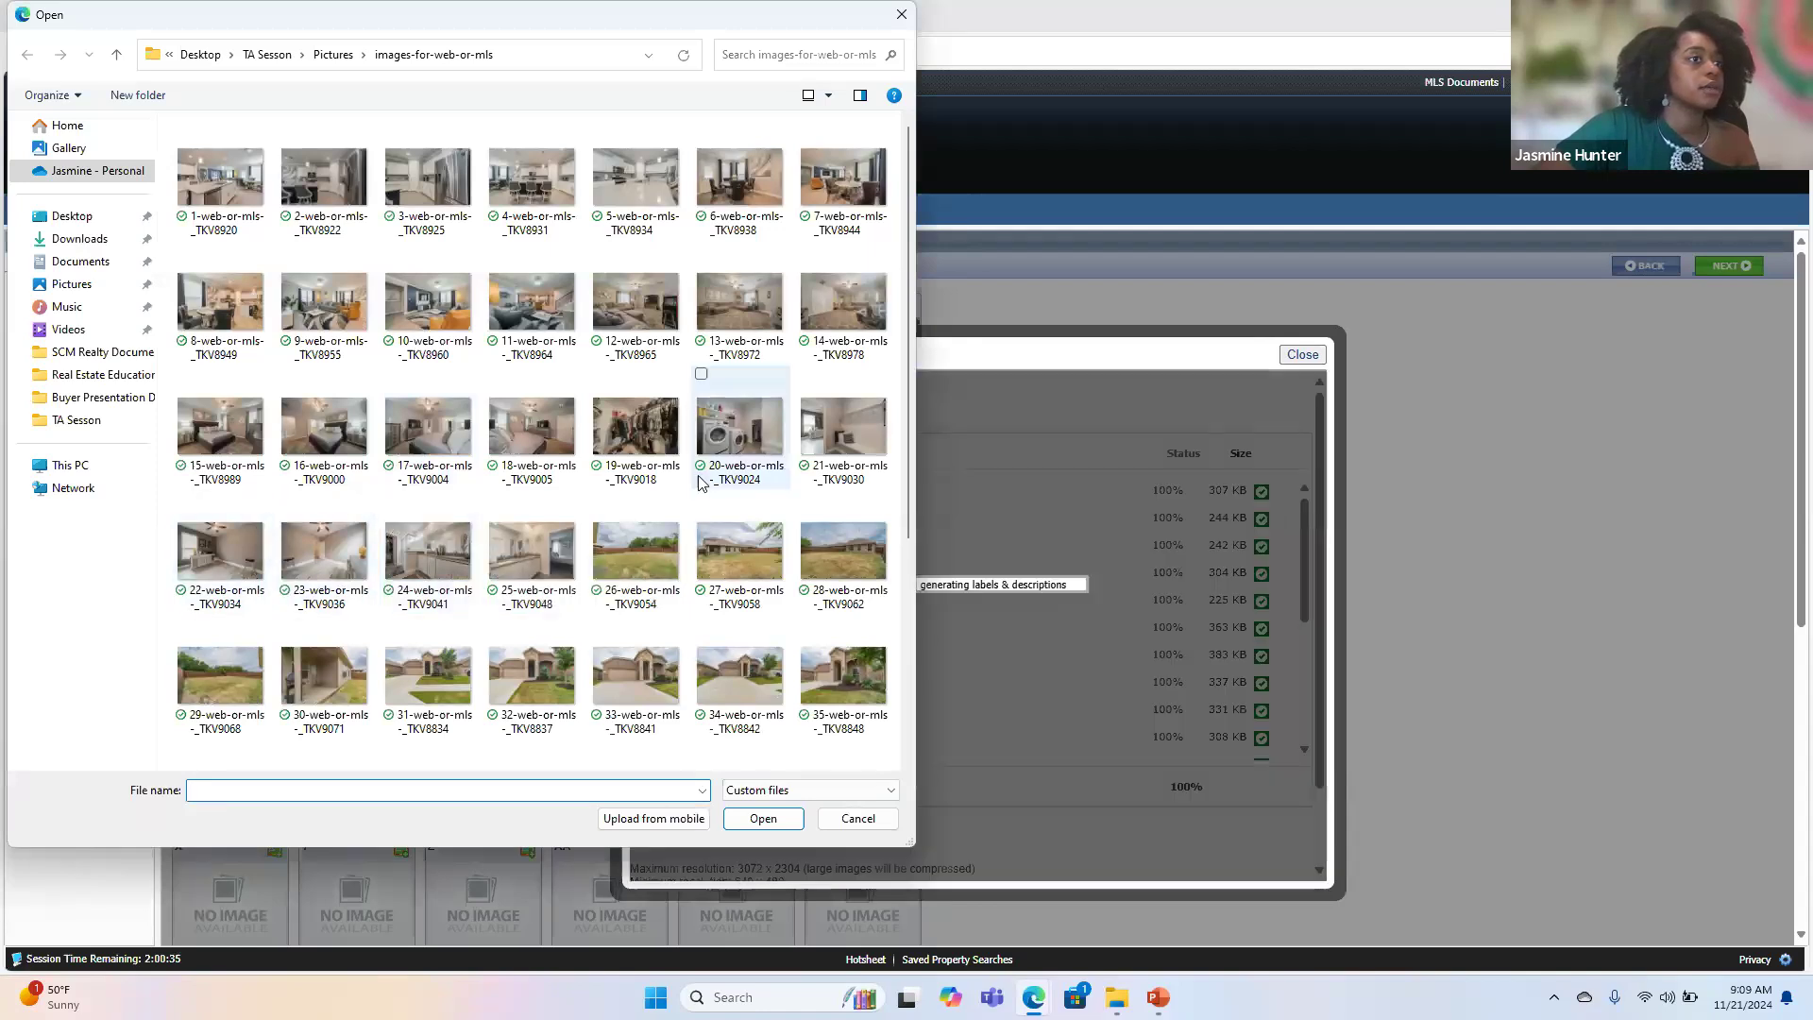
scroll(701, 482, down, 3)
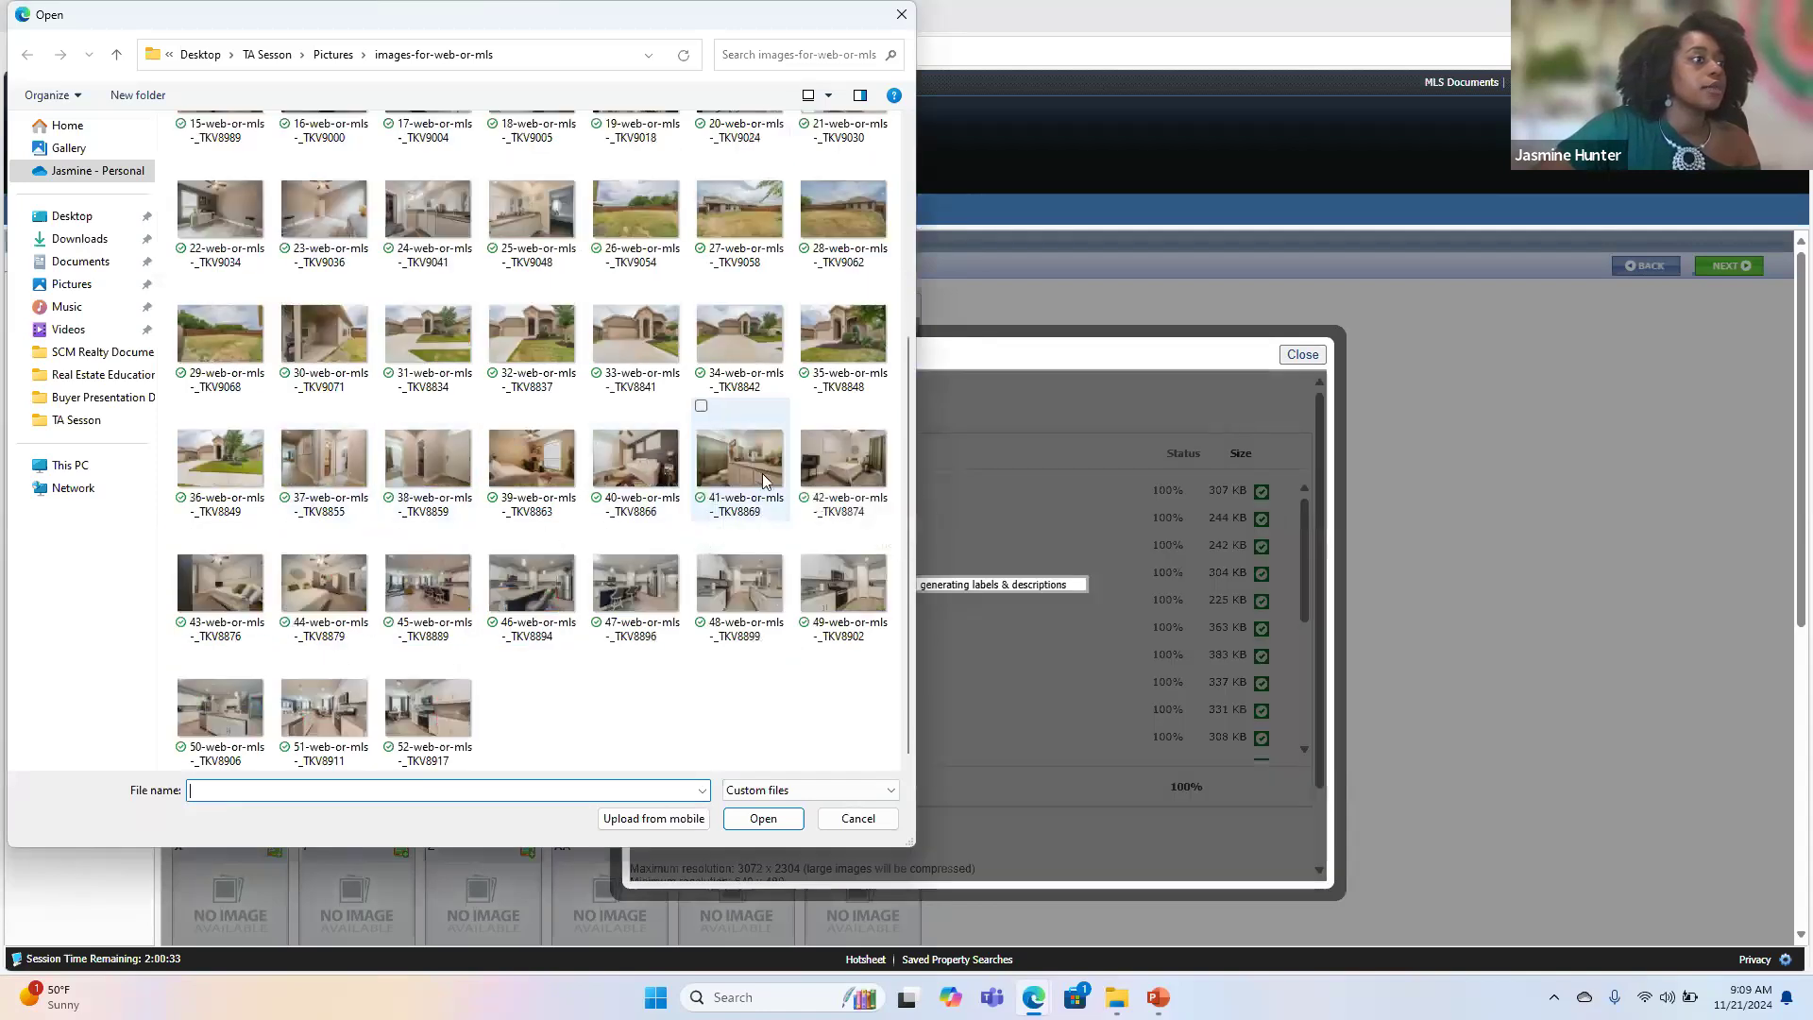
click(493, 408)
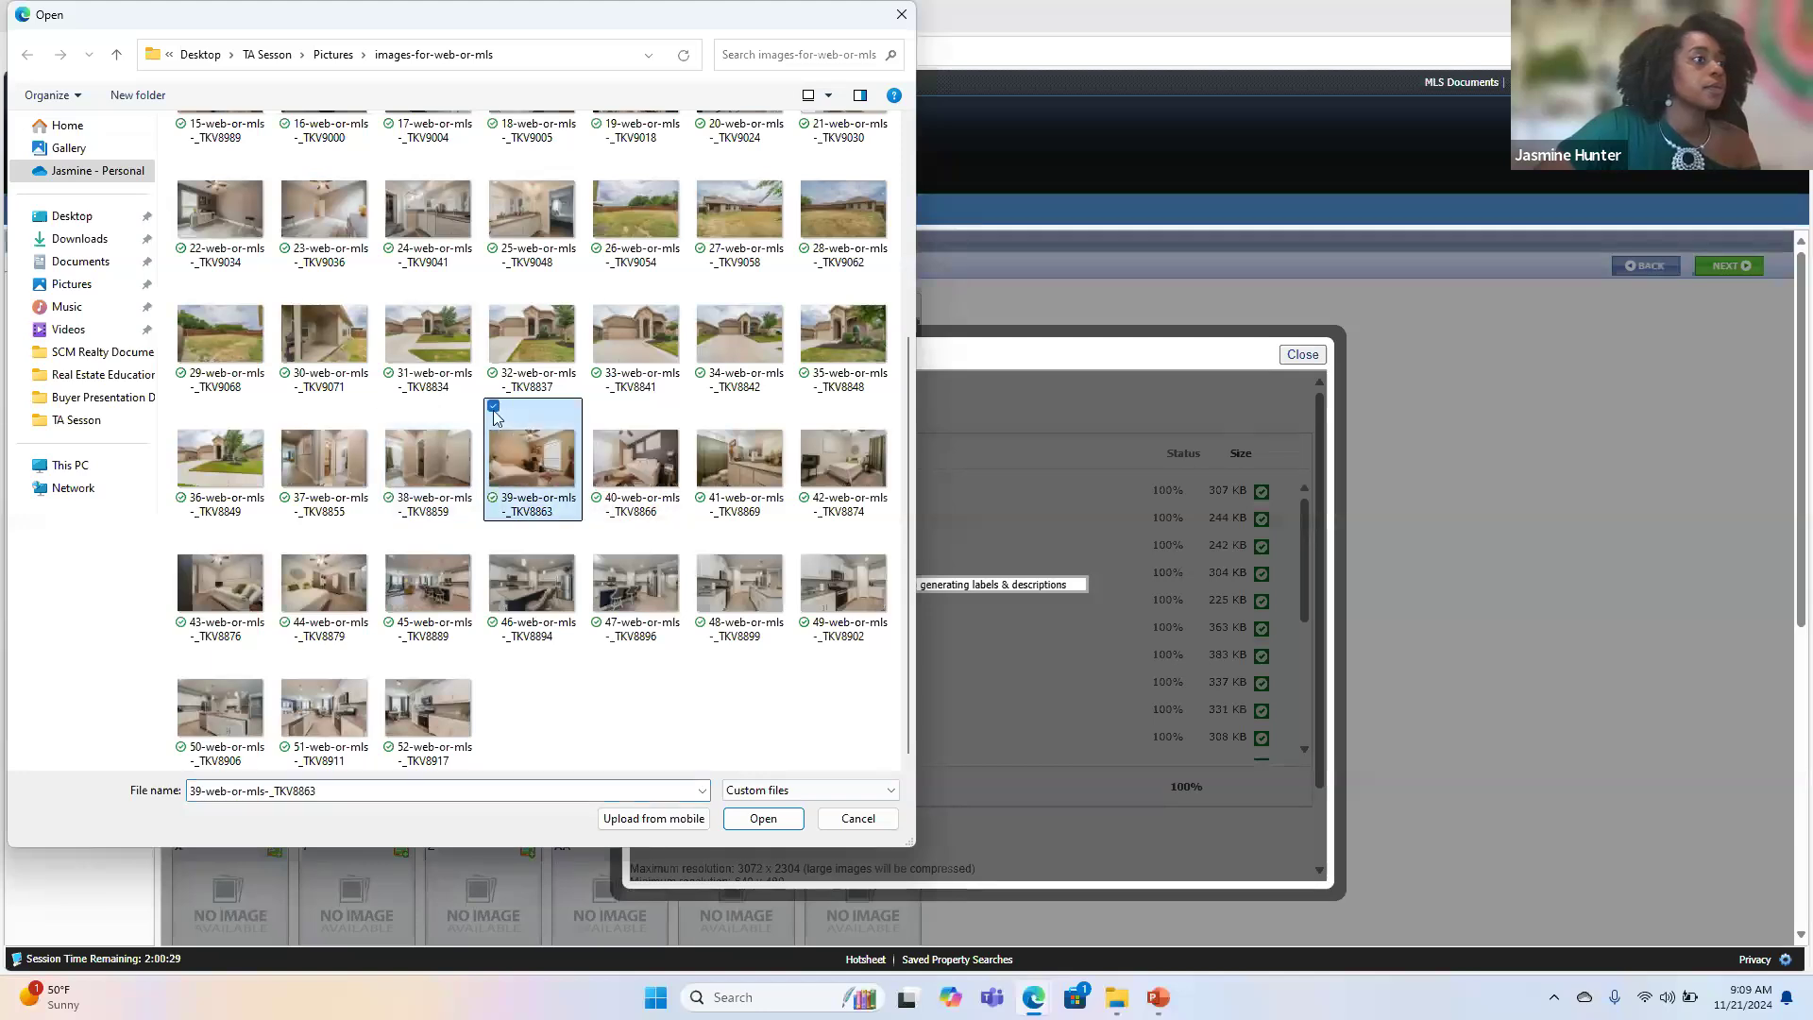
click(597, 406)
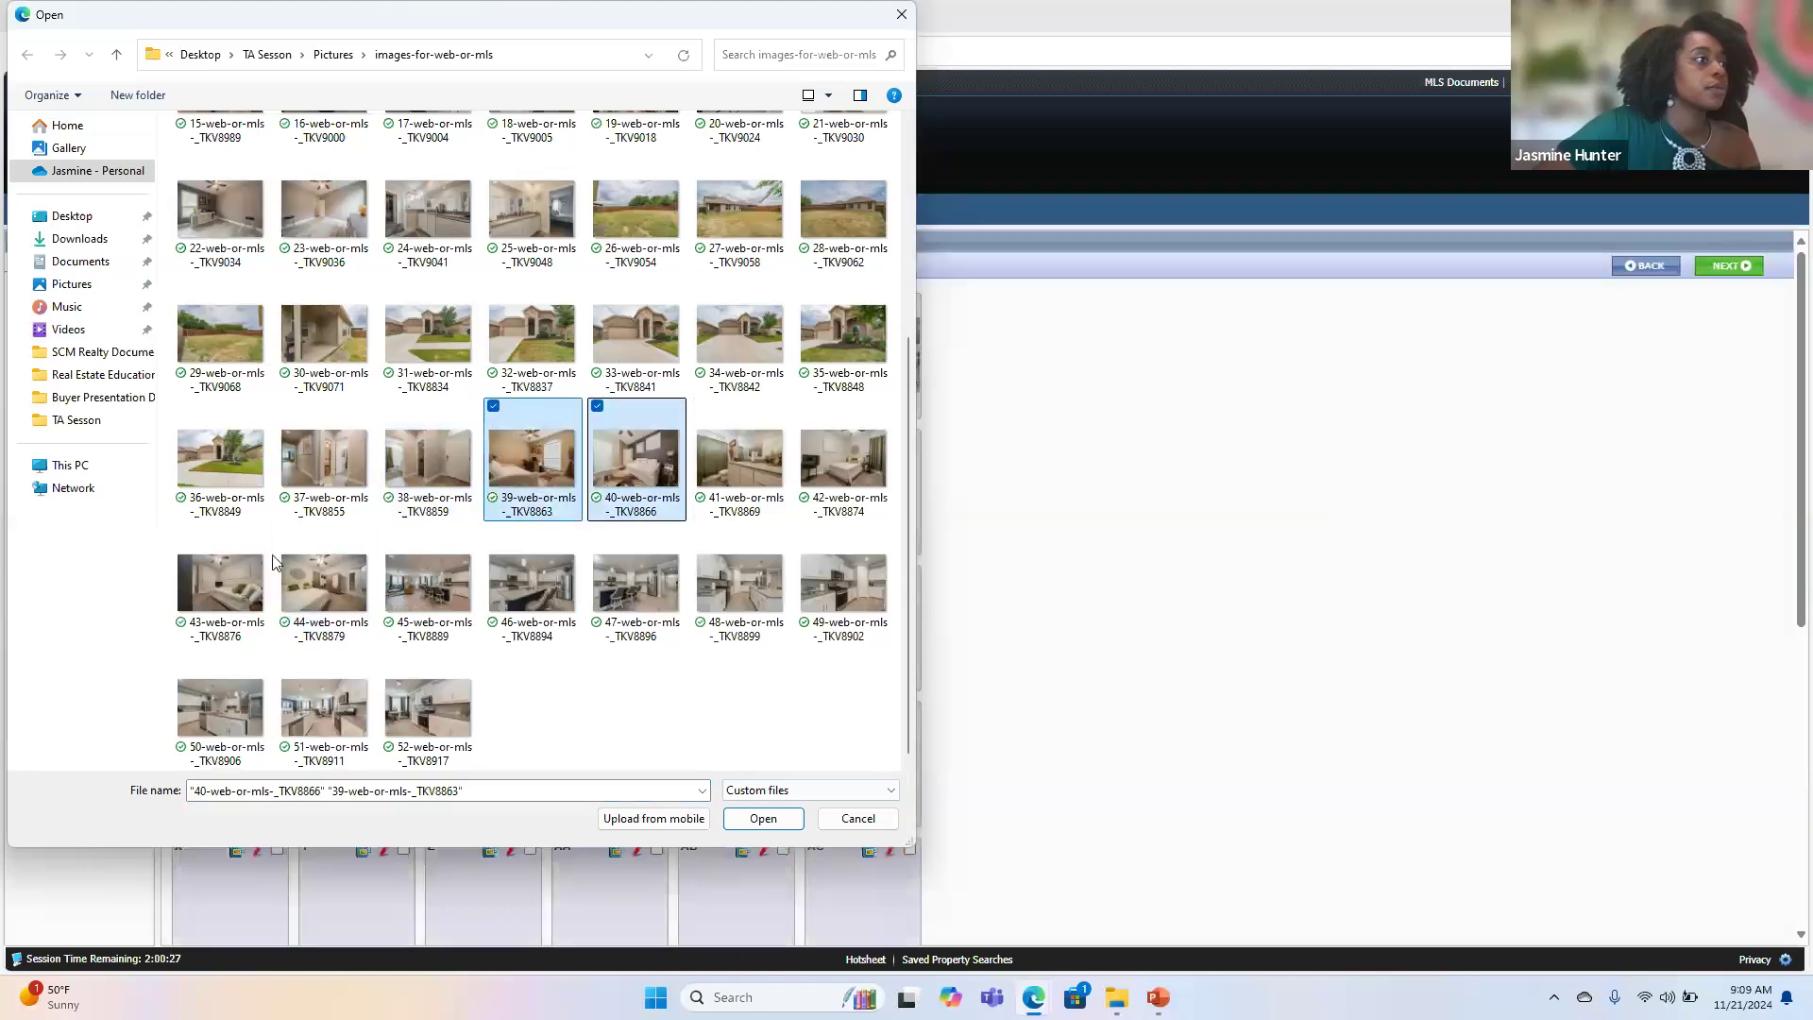
click(703, 407)
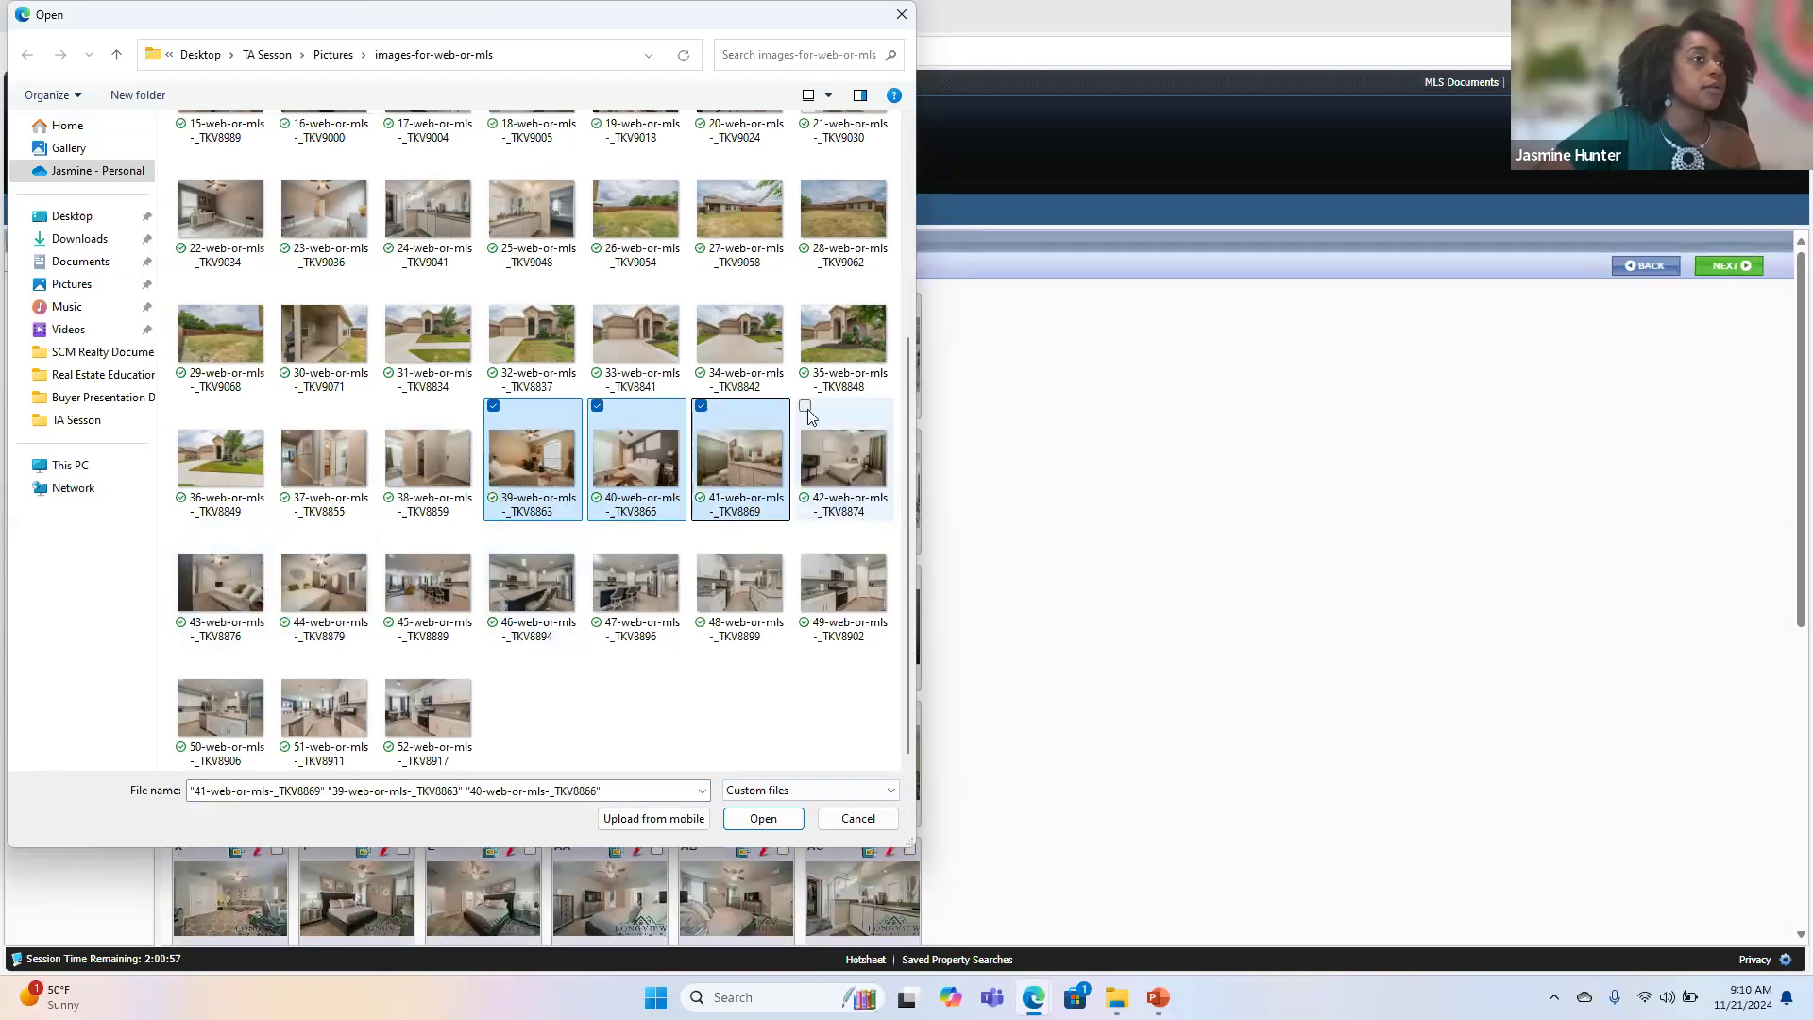
click(806, 407)
click(765, 820)
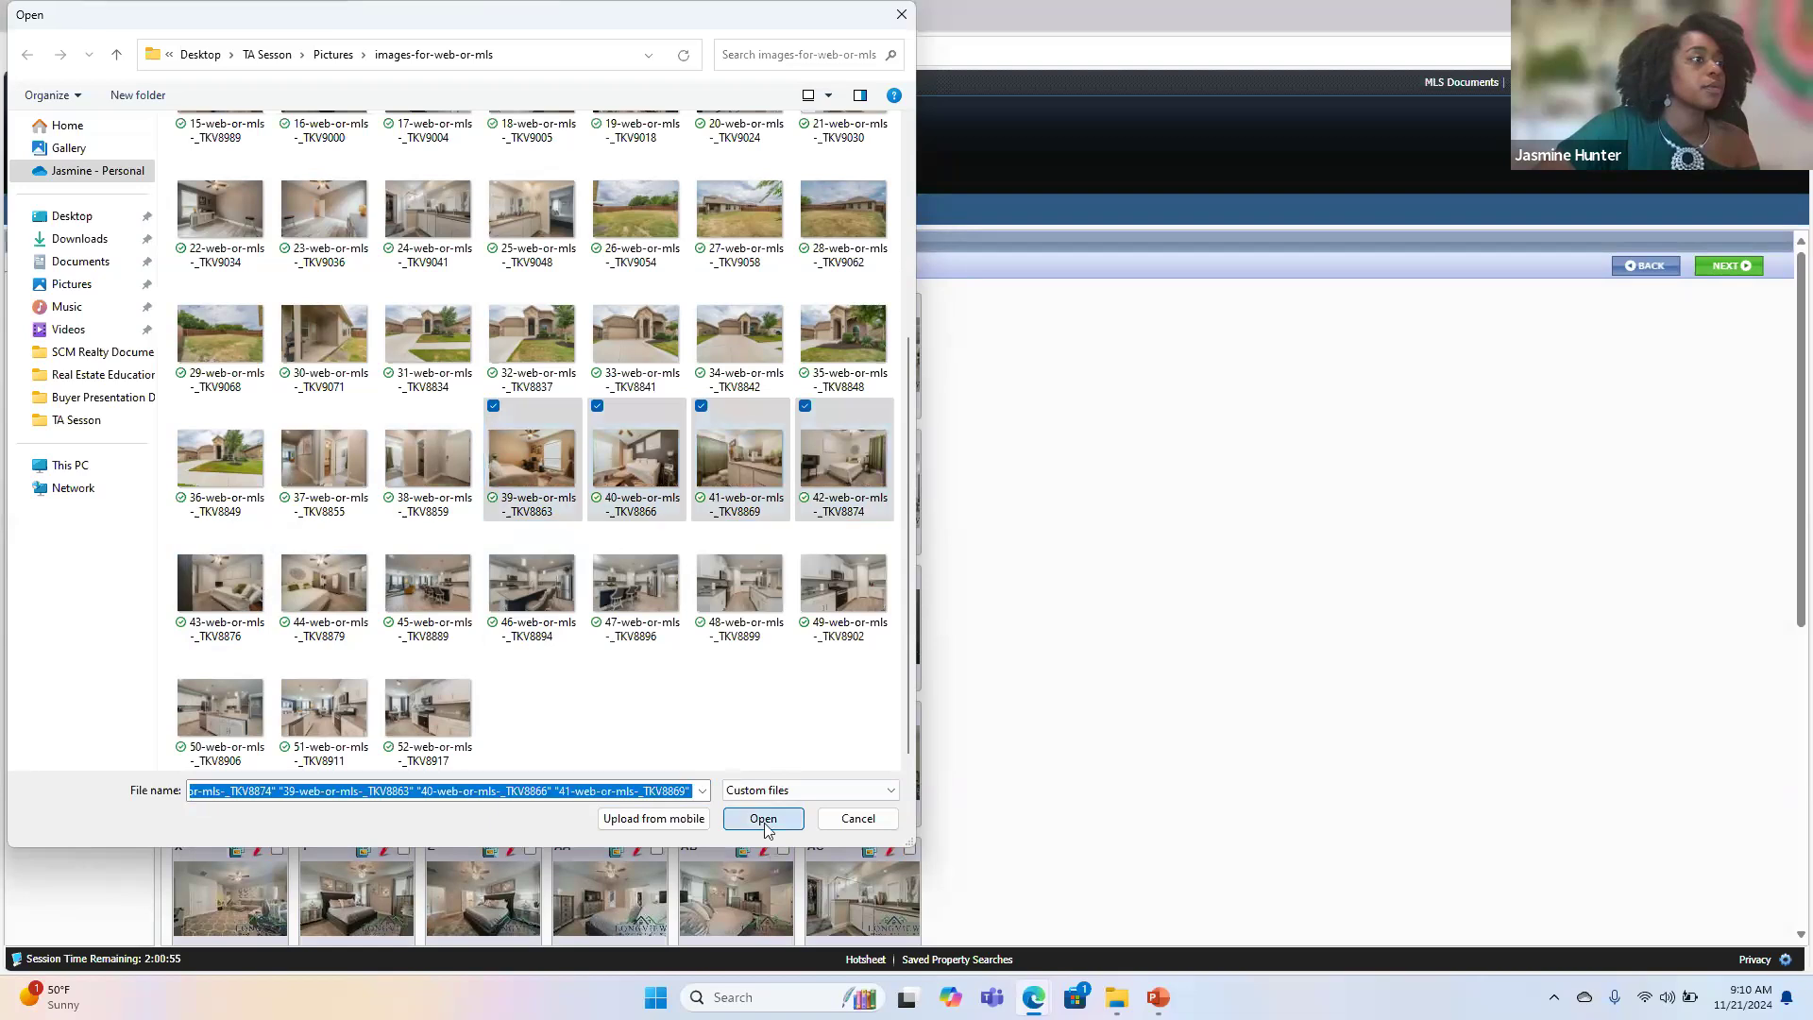
- Start a new multiple photo upload and upload the four interior photos numbered 39 to 42 to the listing
scroll(632, 753, down, 2)
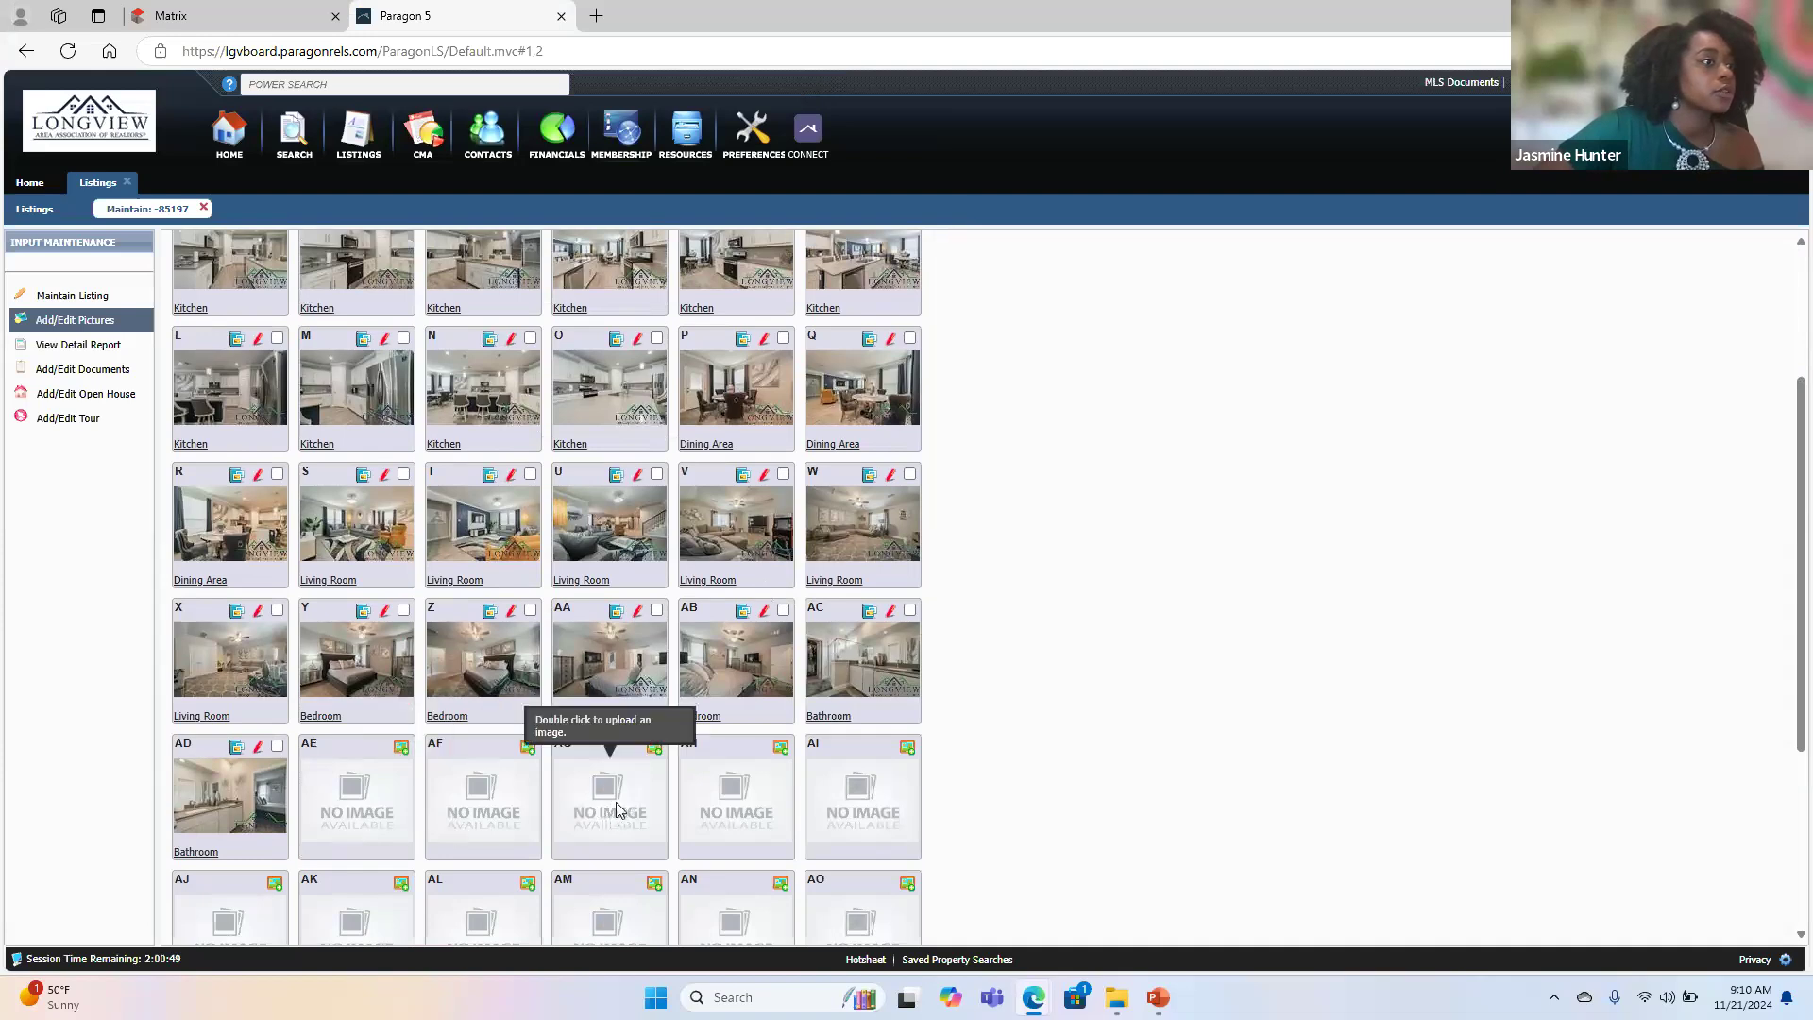
scroll(309, 522, up, 3)
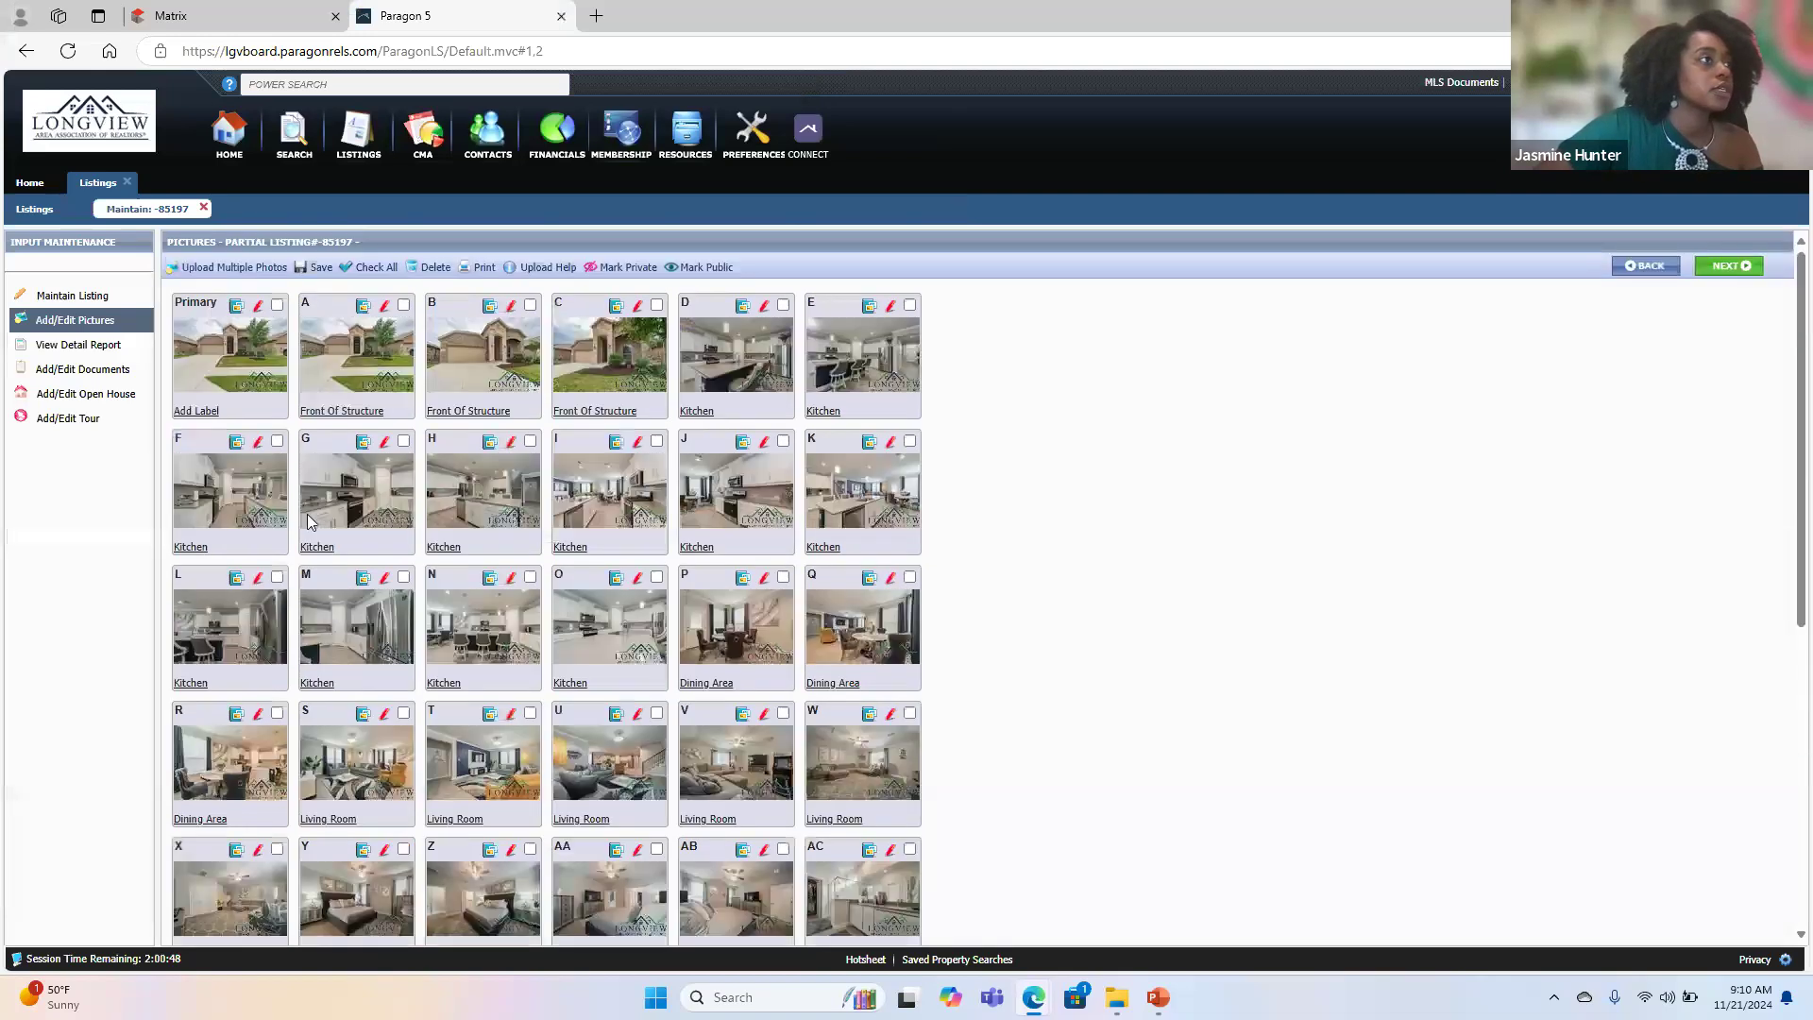
click(226, 270)
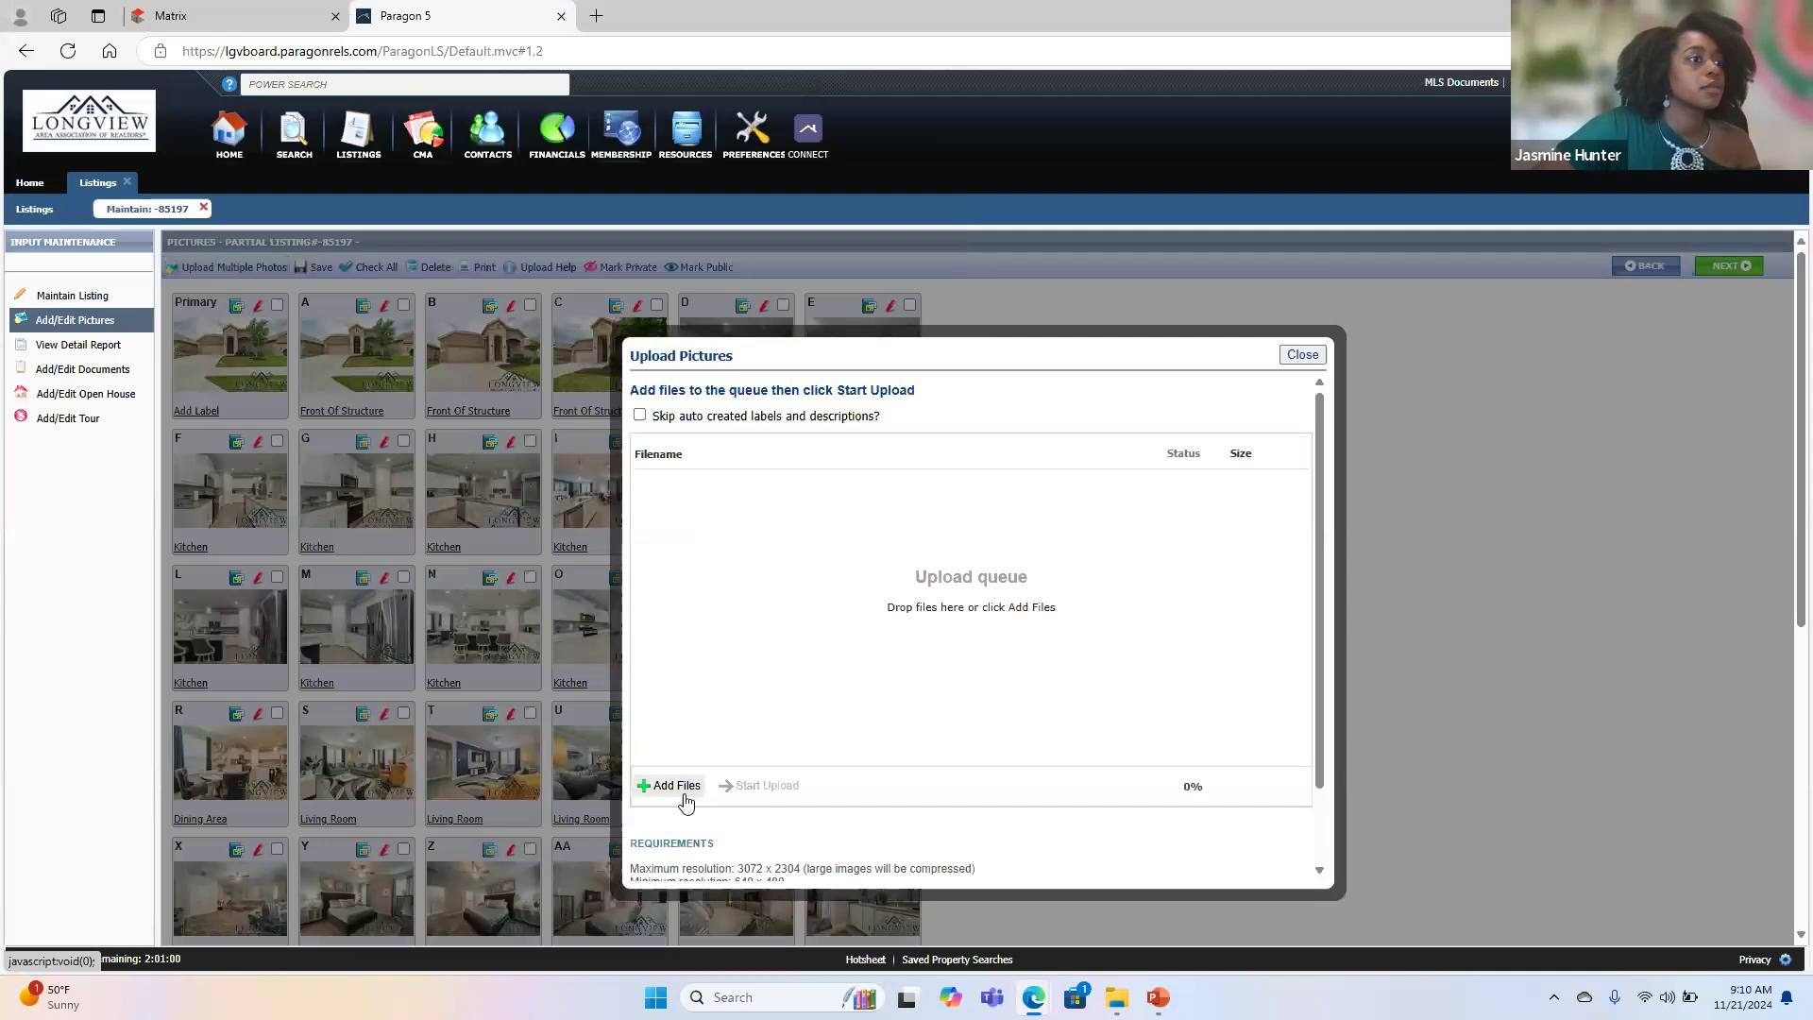
click(676, 786)
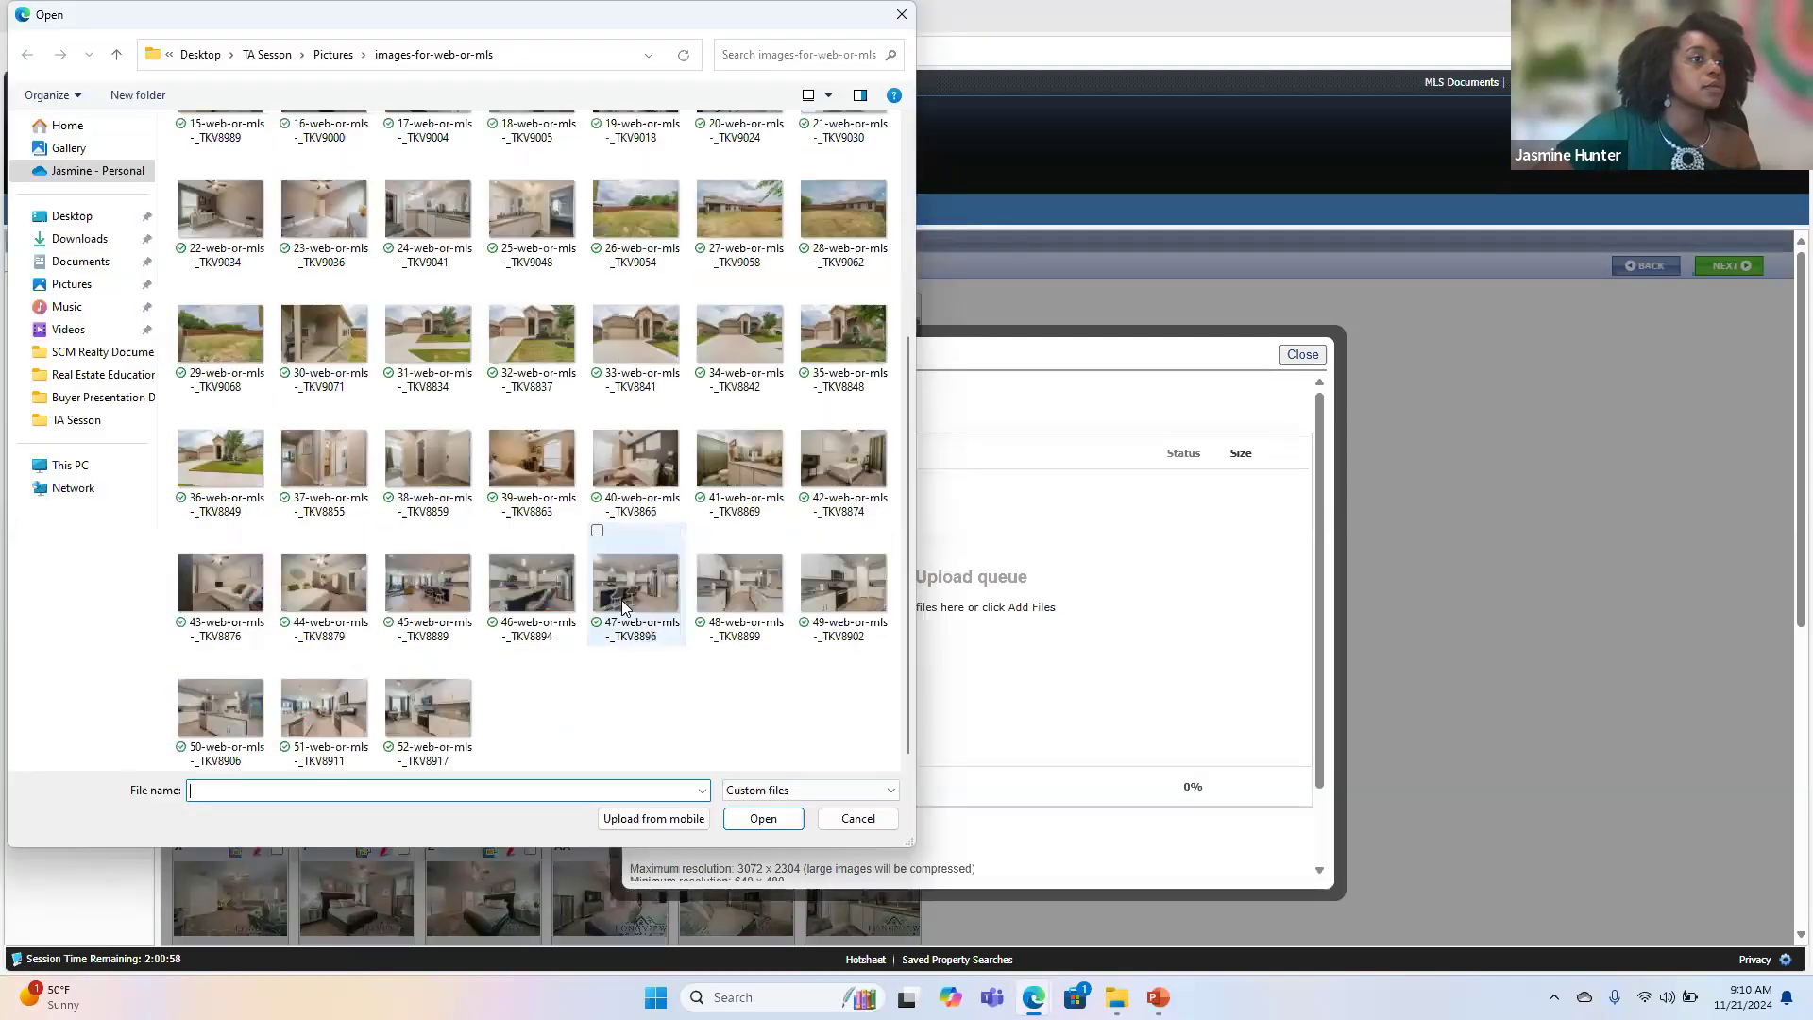
click(493, 408)
key(shift+Right)
key(shift+Right)
key(shift+Right)
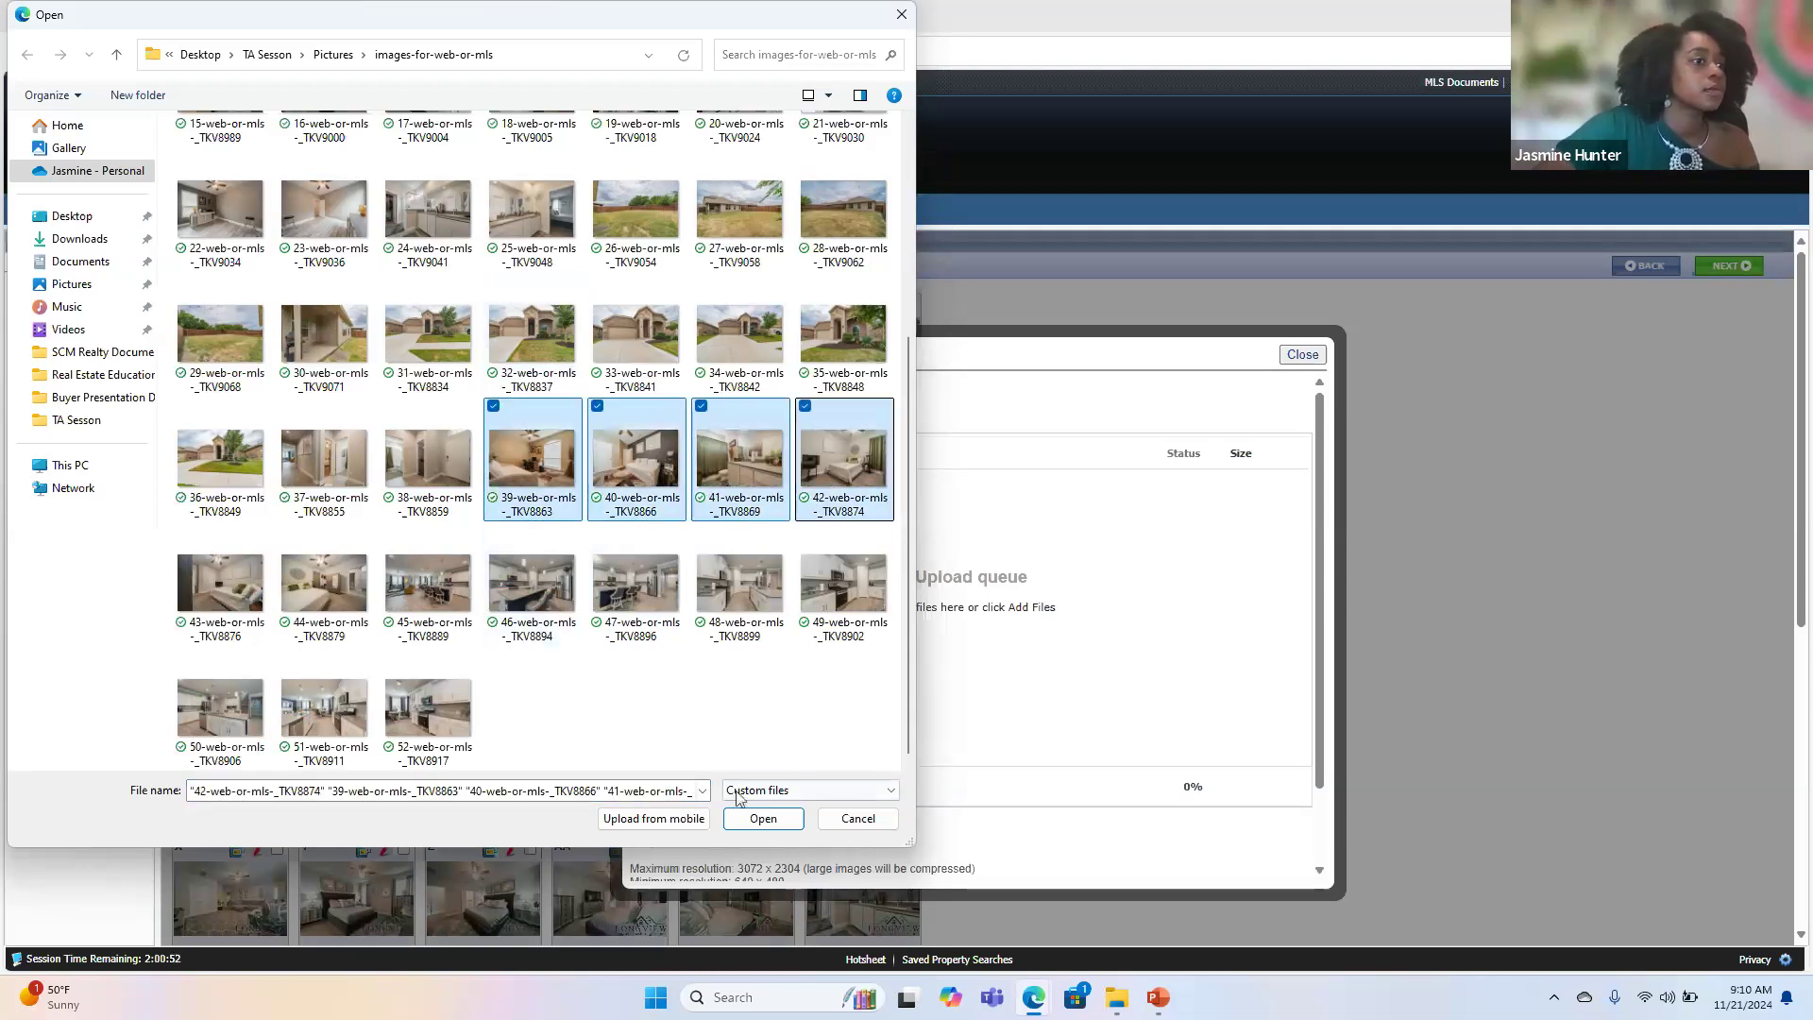
click(761, 819)
click(755, 779)
- Try to add the bedroom photos 43-web-or-mls-_TKV8876 and 44-web-or-mls-_TKV8879 to the upload in progress and check the picture grid for them
click(690, 776)
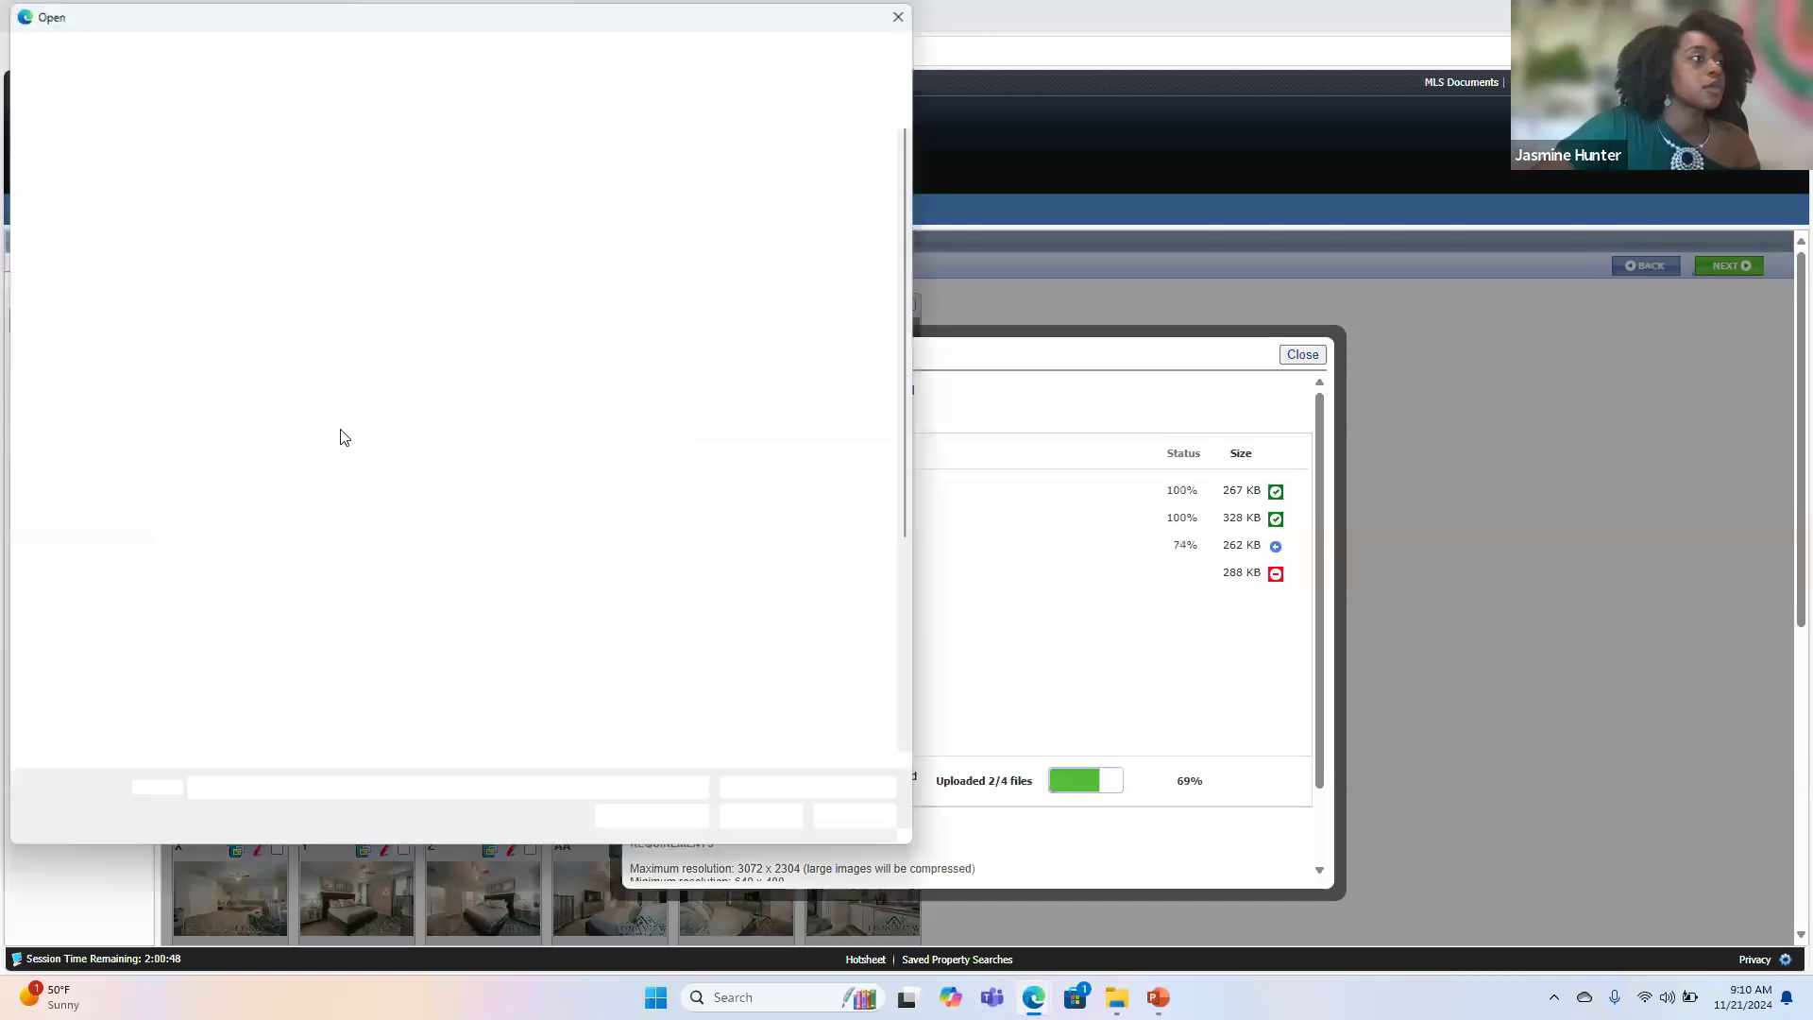
scroll(531, 508, down, 3)
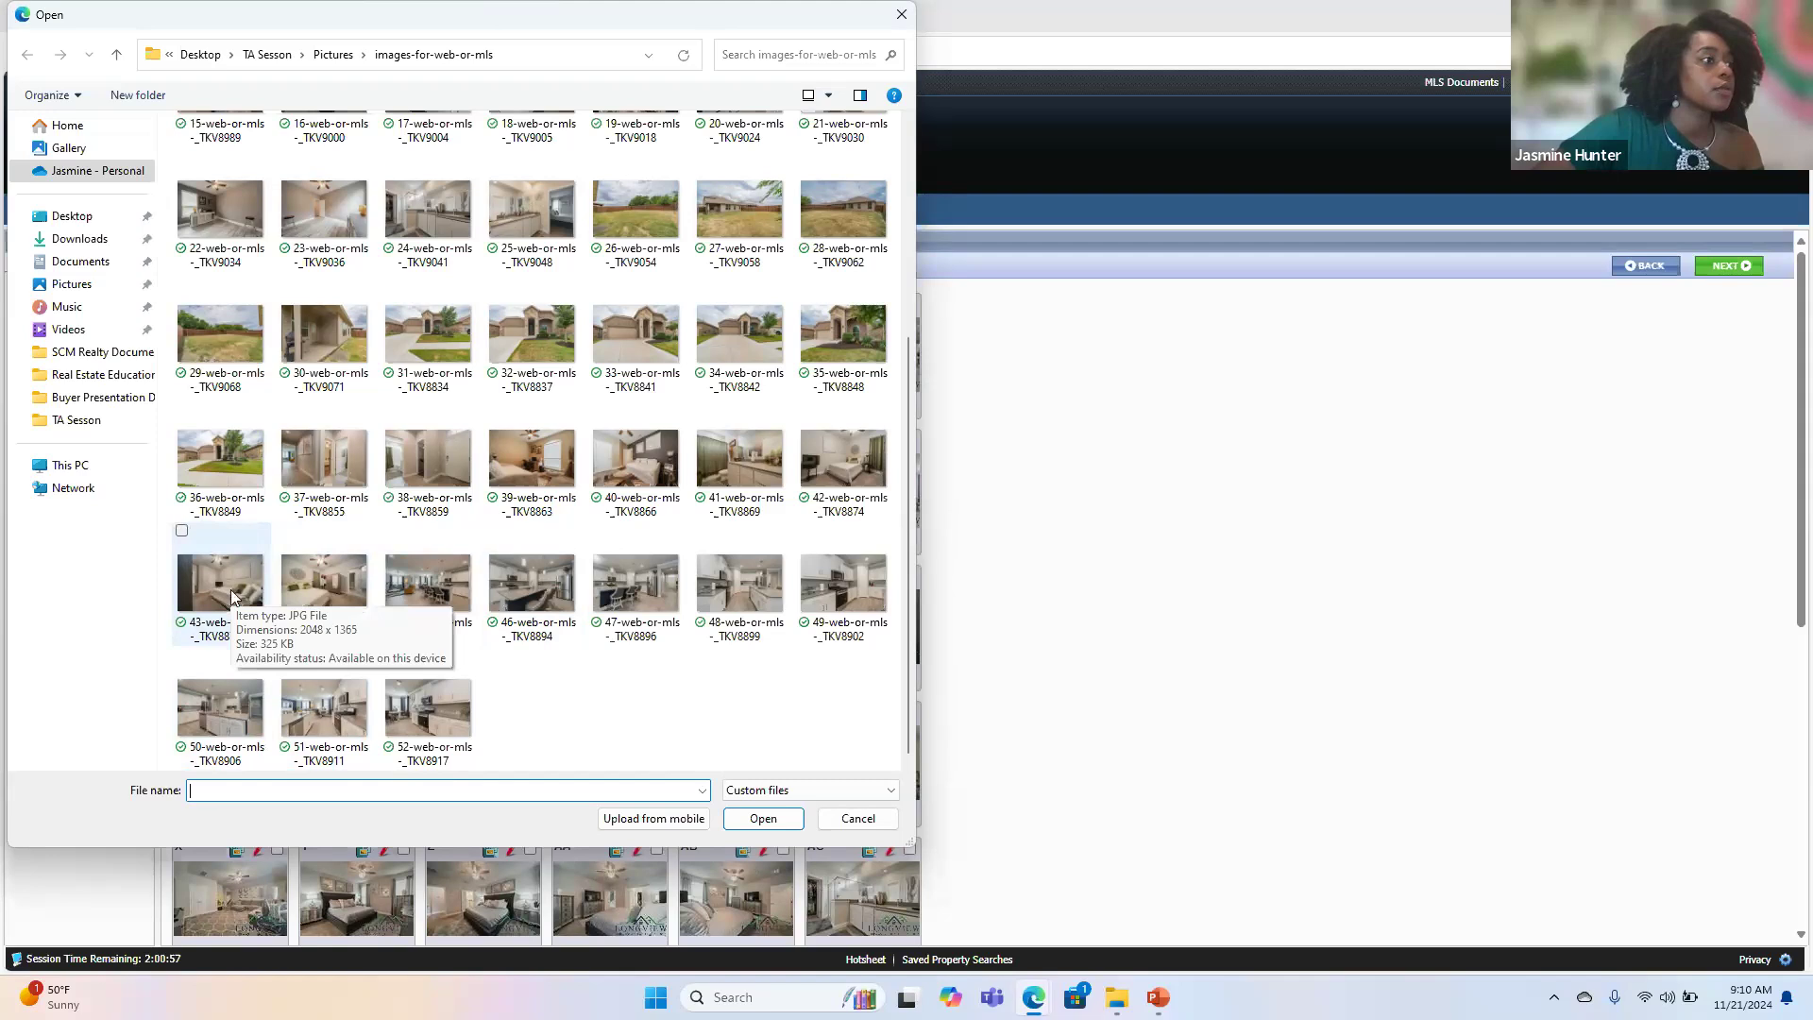
click(232, 595)
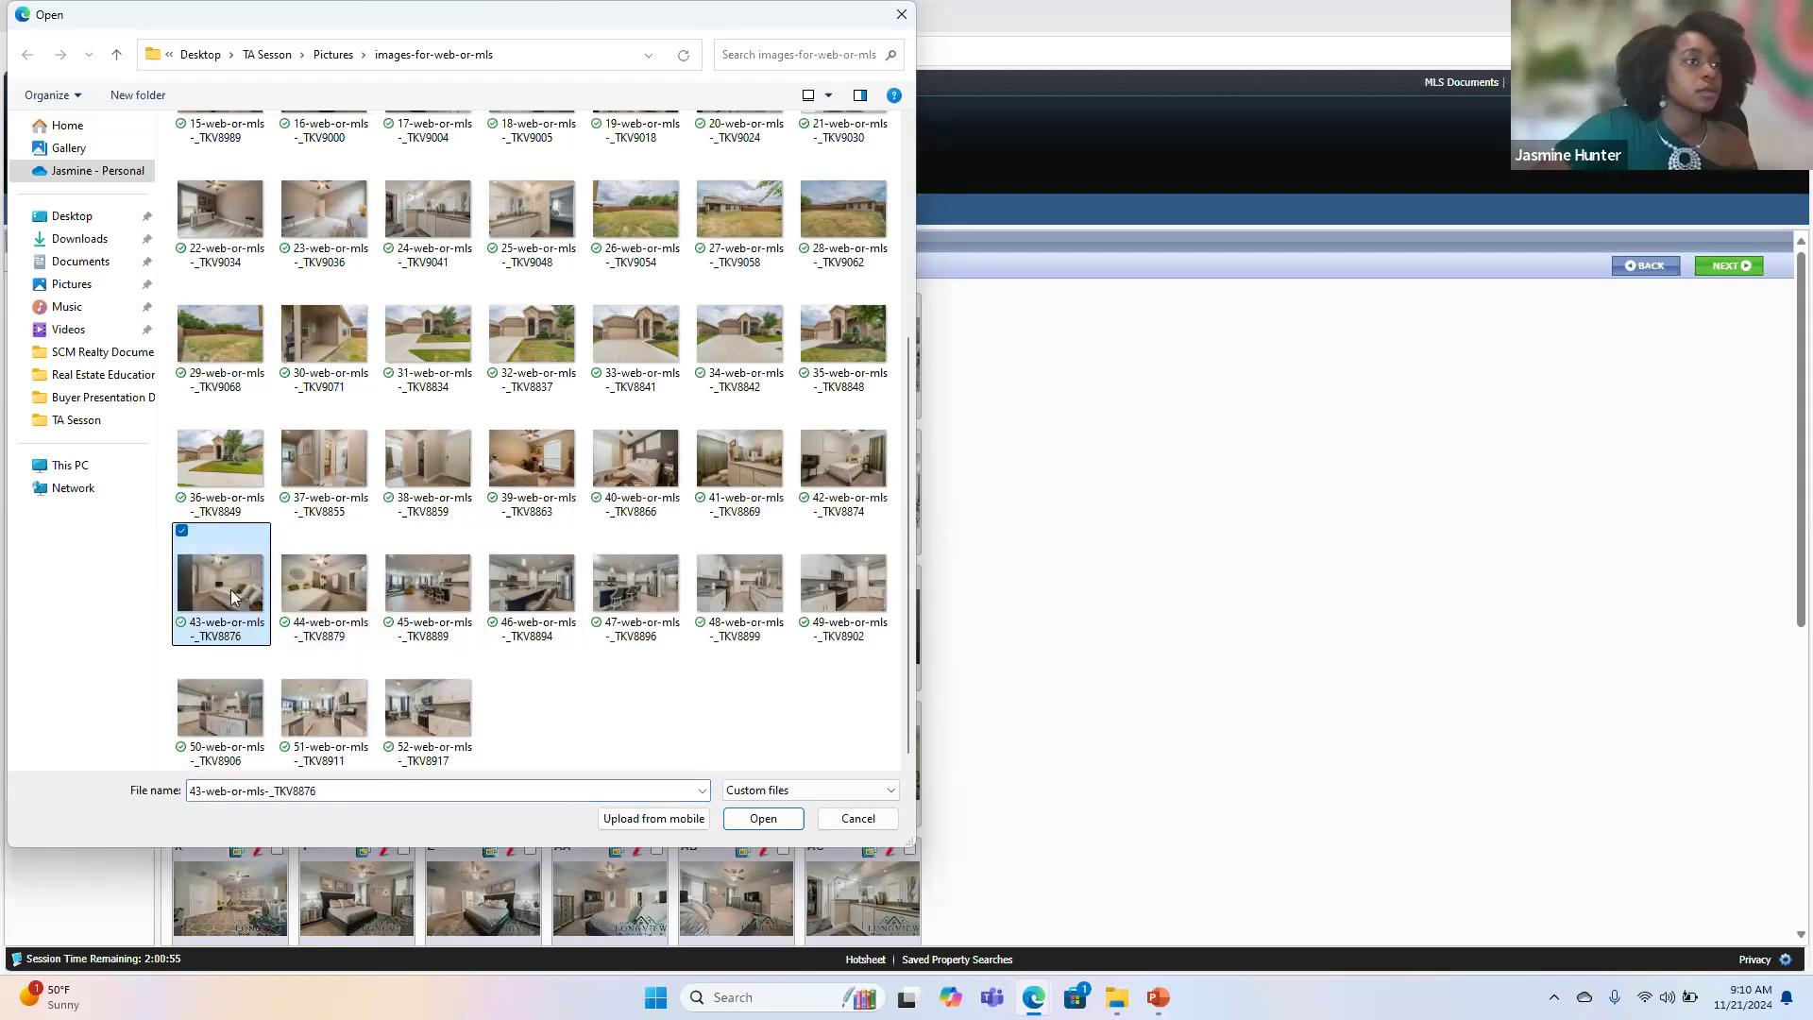
key(shift+Right)
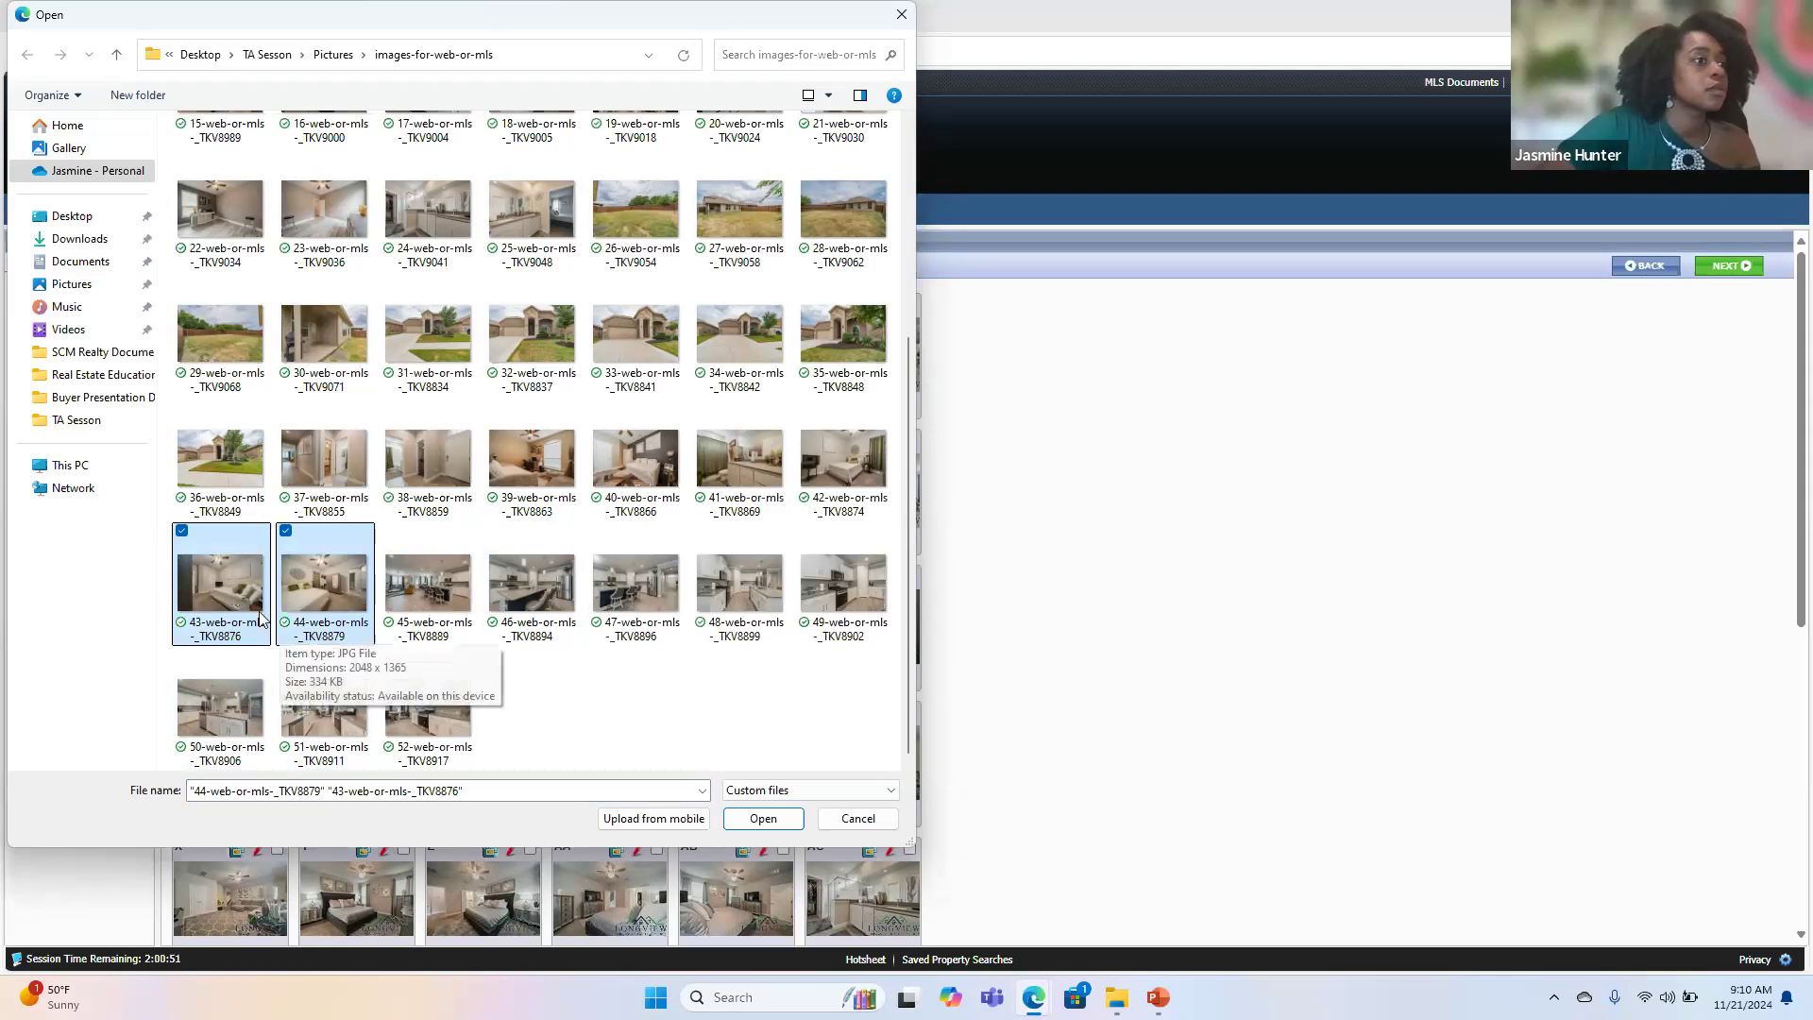
click(763, 819)
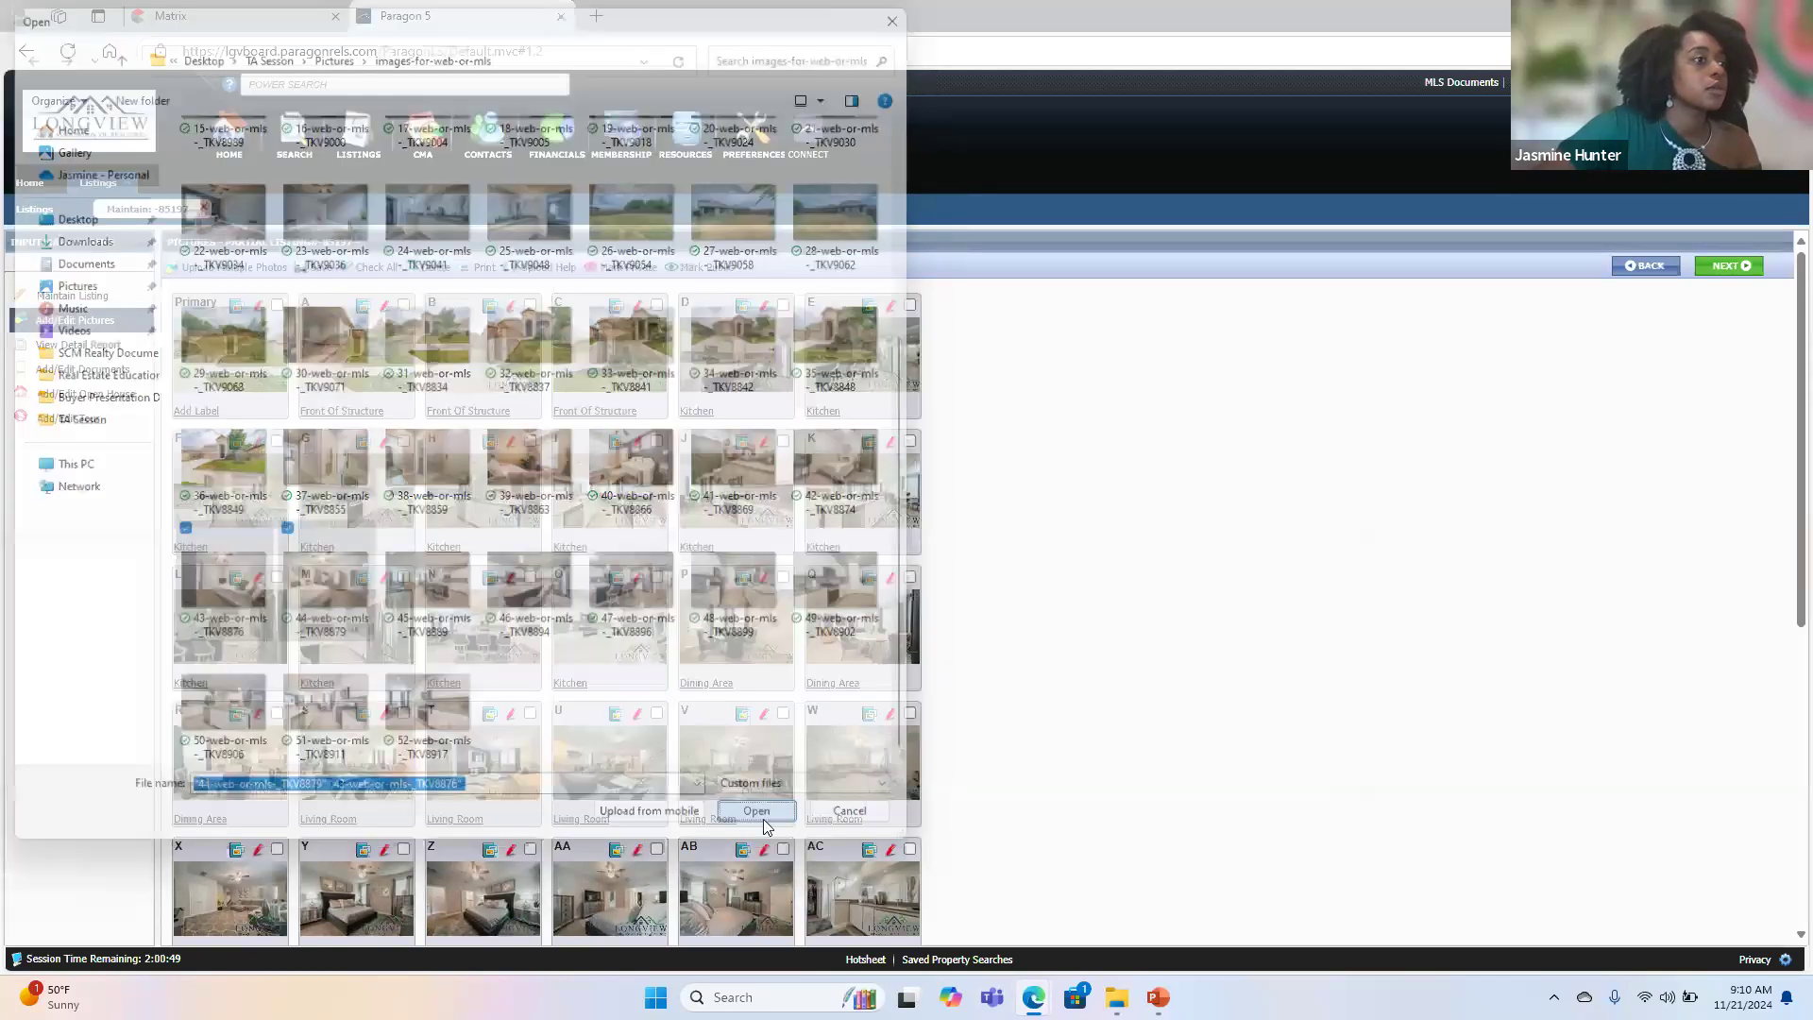
scroll(765, 835, down, 4)
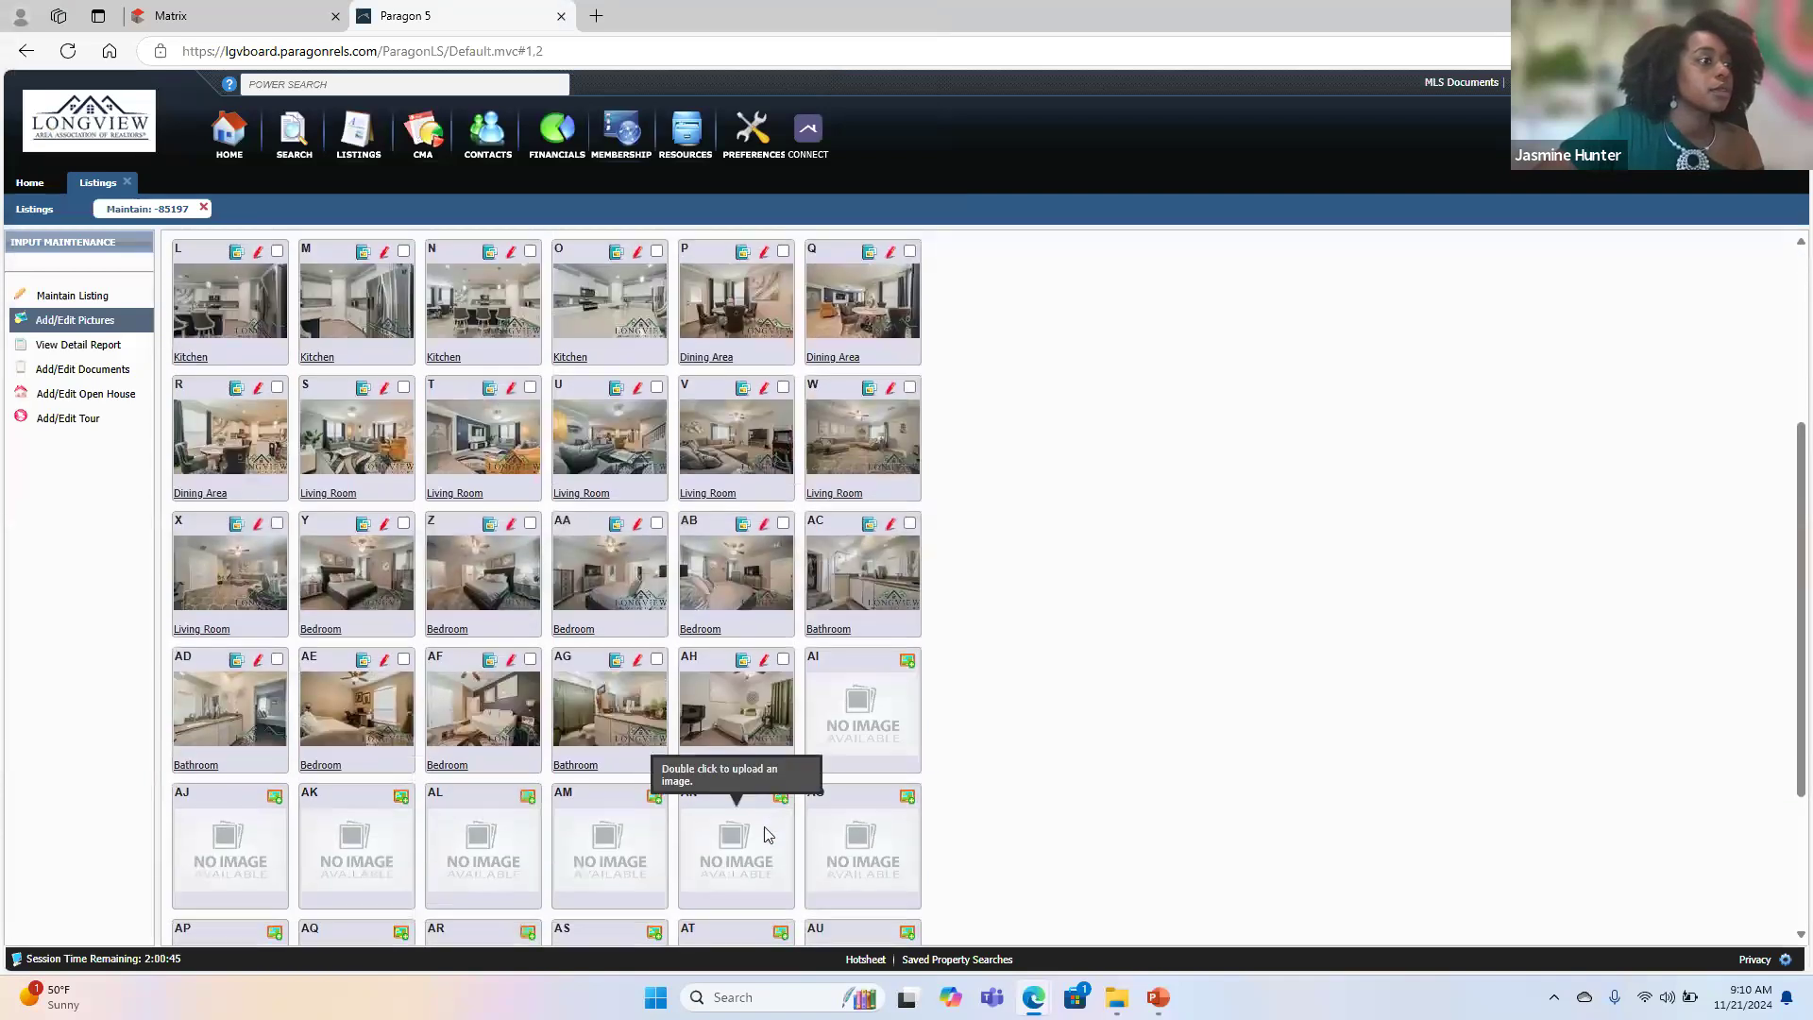
scroll(765, 835, up, 1)
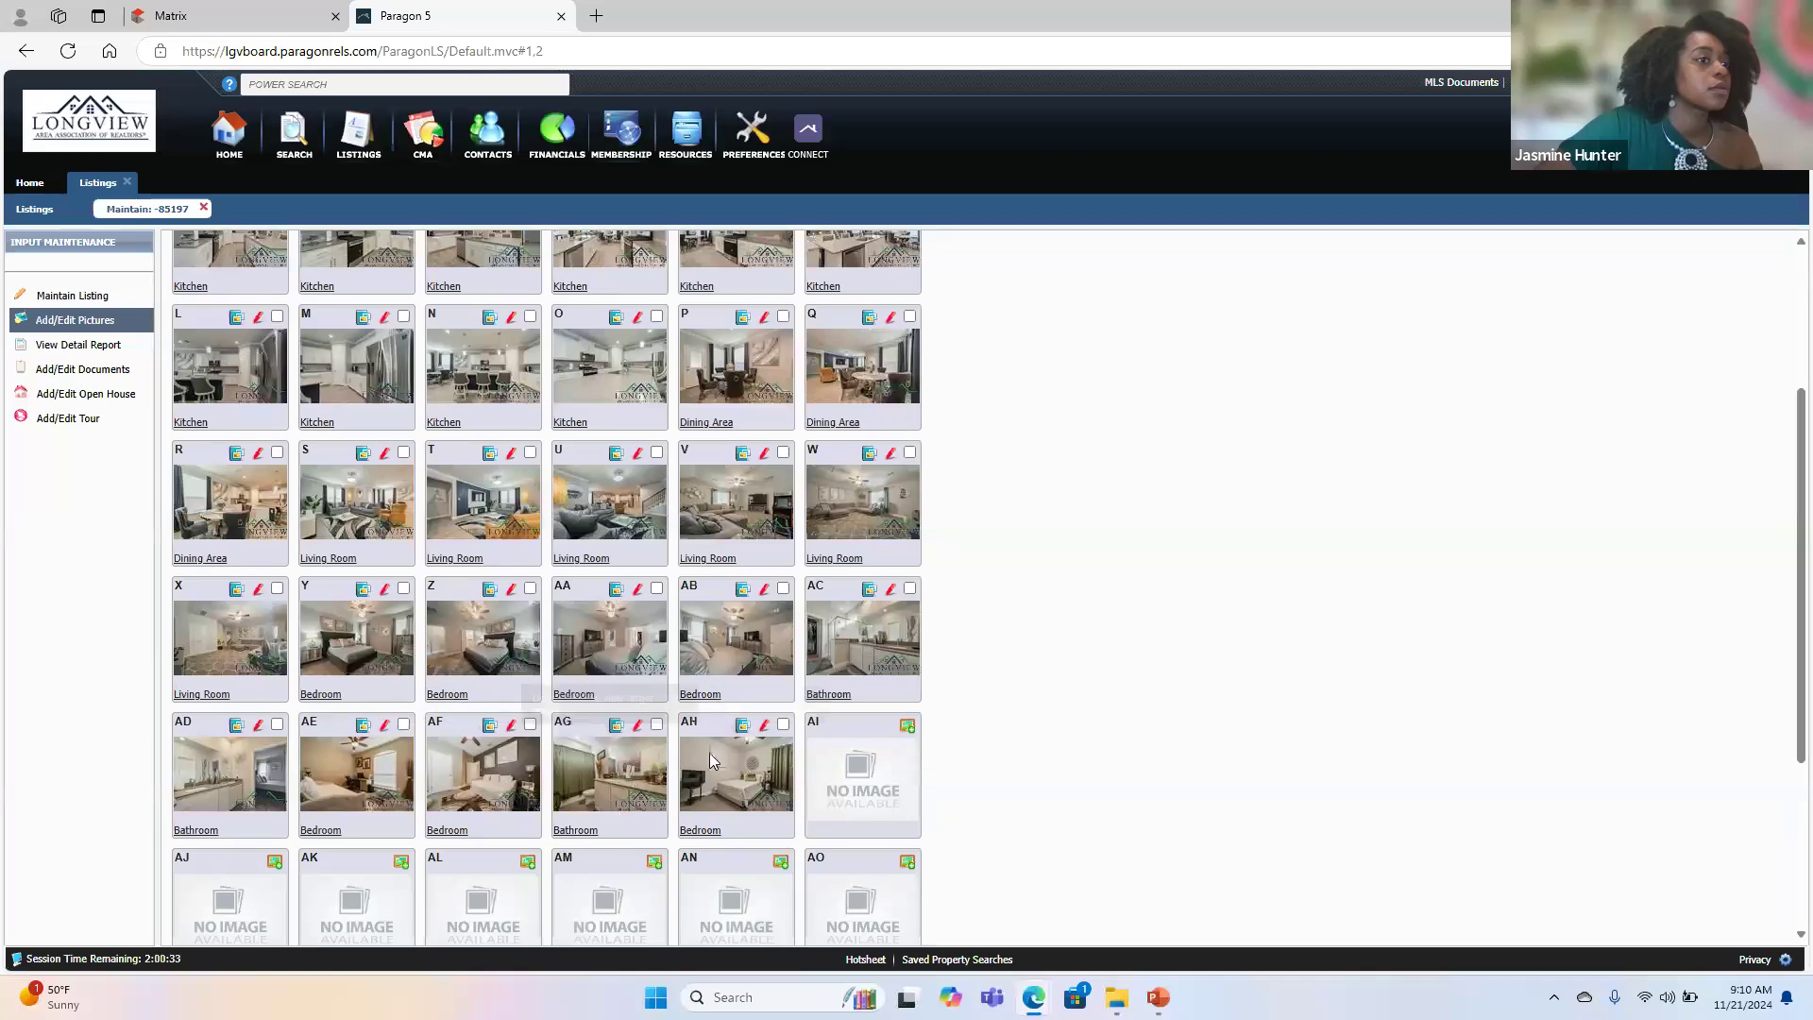
scroll(427, 565, down, 3)
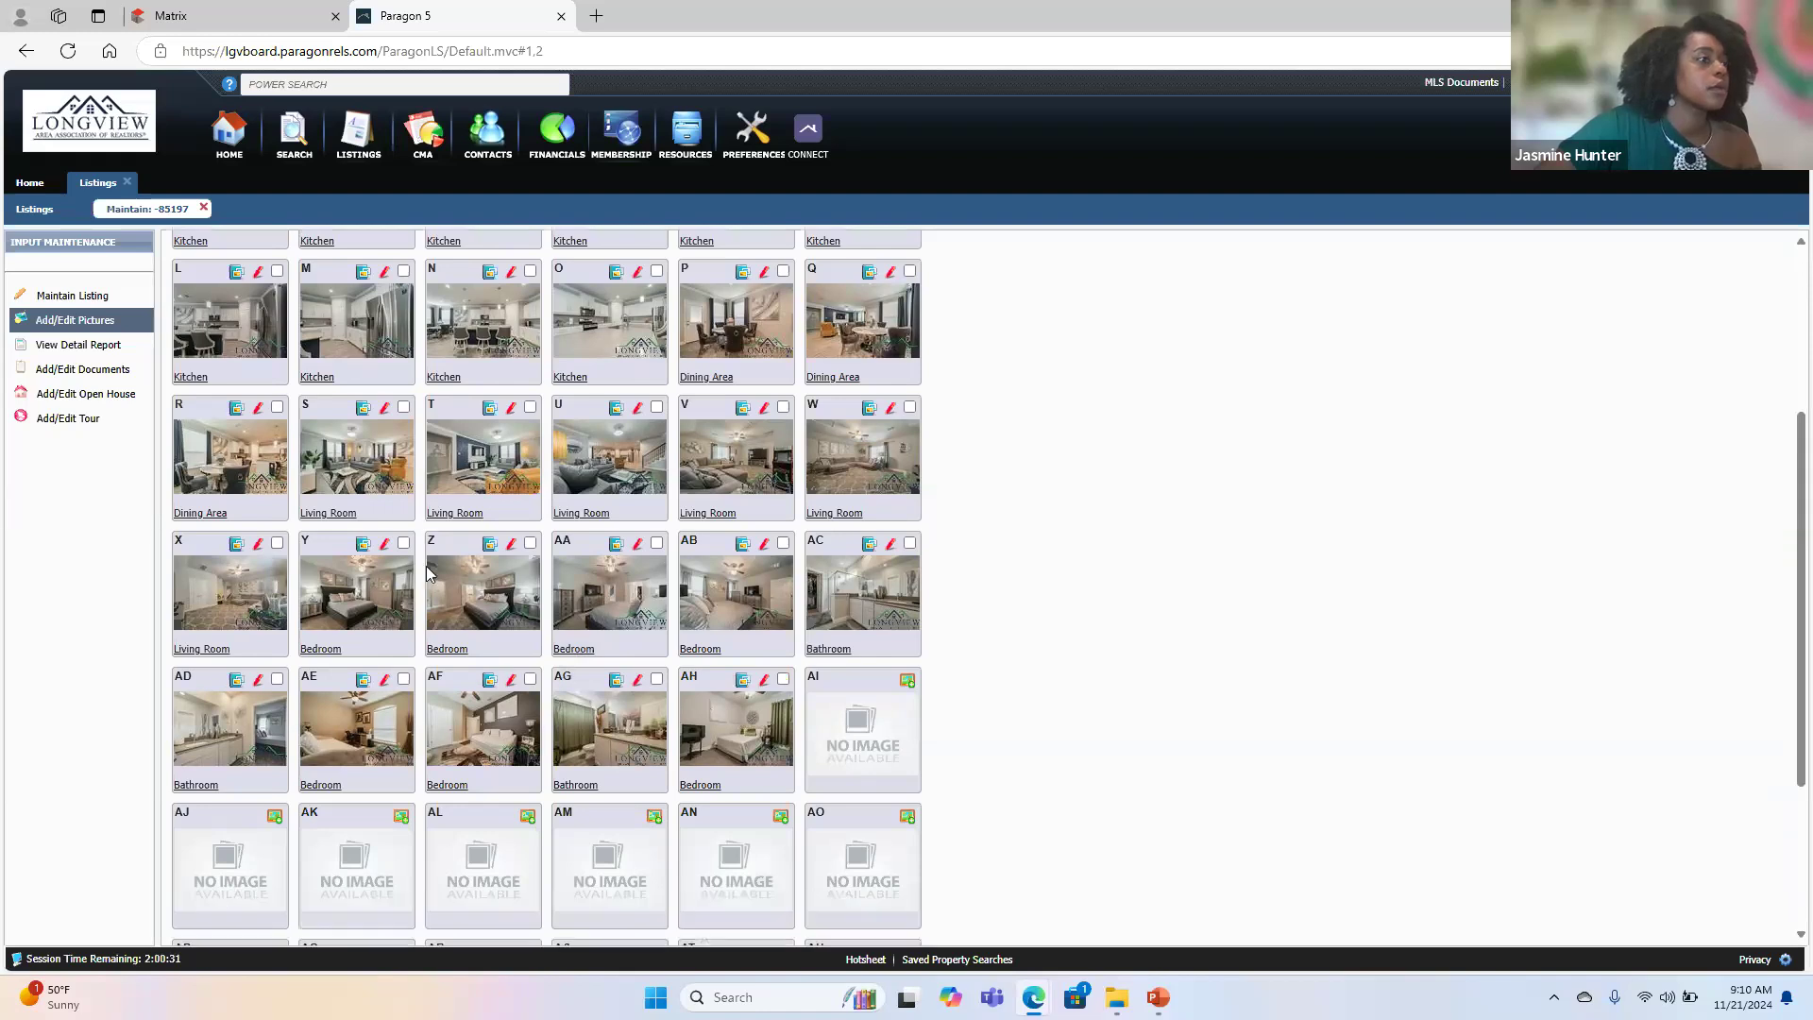
scroll(427, 564, up, 6)
scroll(427, 565, up, 1)
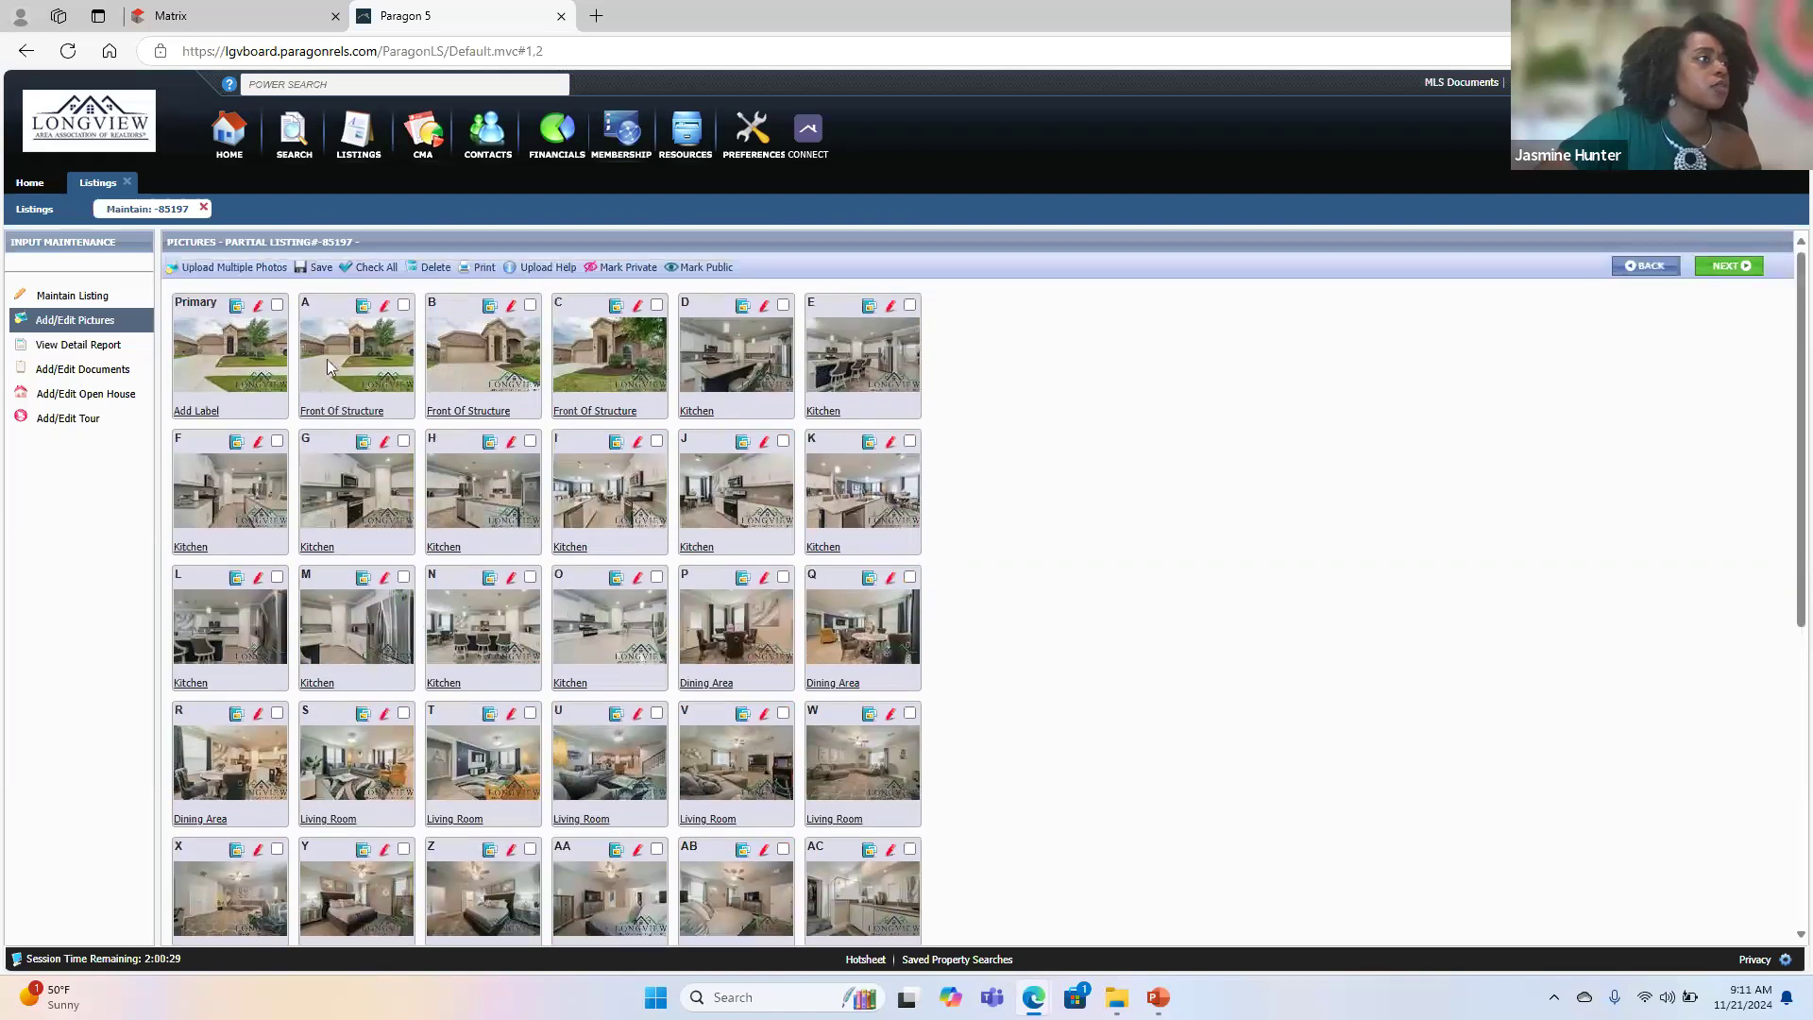
- Start a new multiple photo upload and upload the bedroom photos 43-web-or-mls-_TKV8876 and 44-web-or-mls-_TKV8879
click(247, 269)
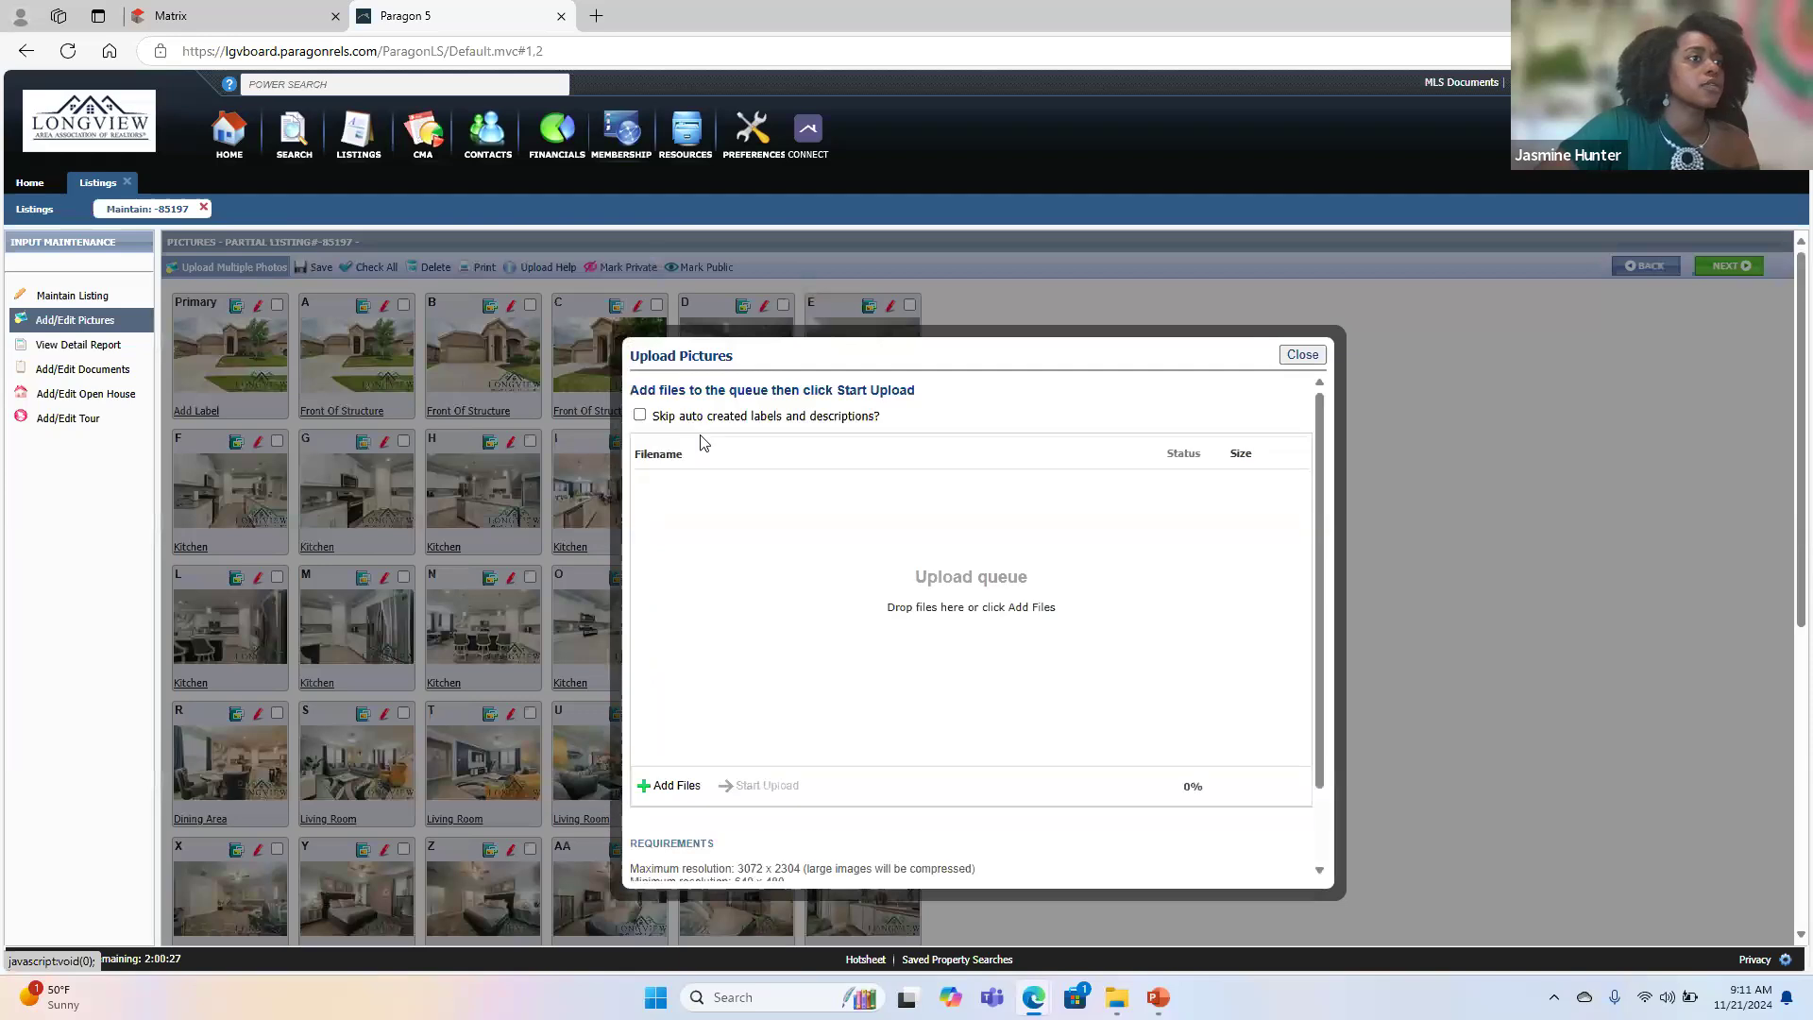
click(676, 786)
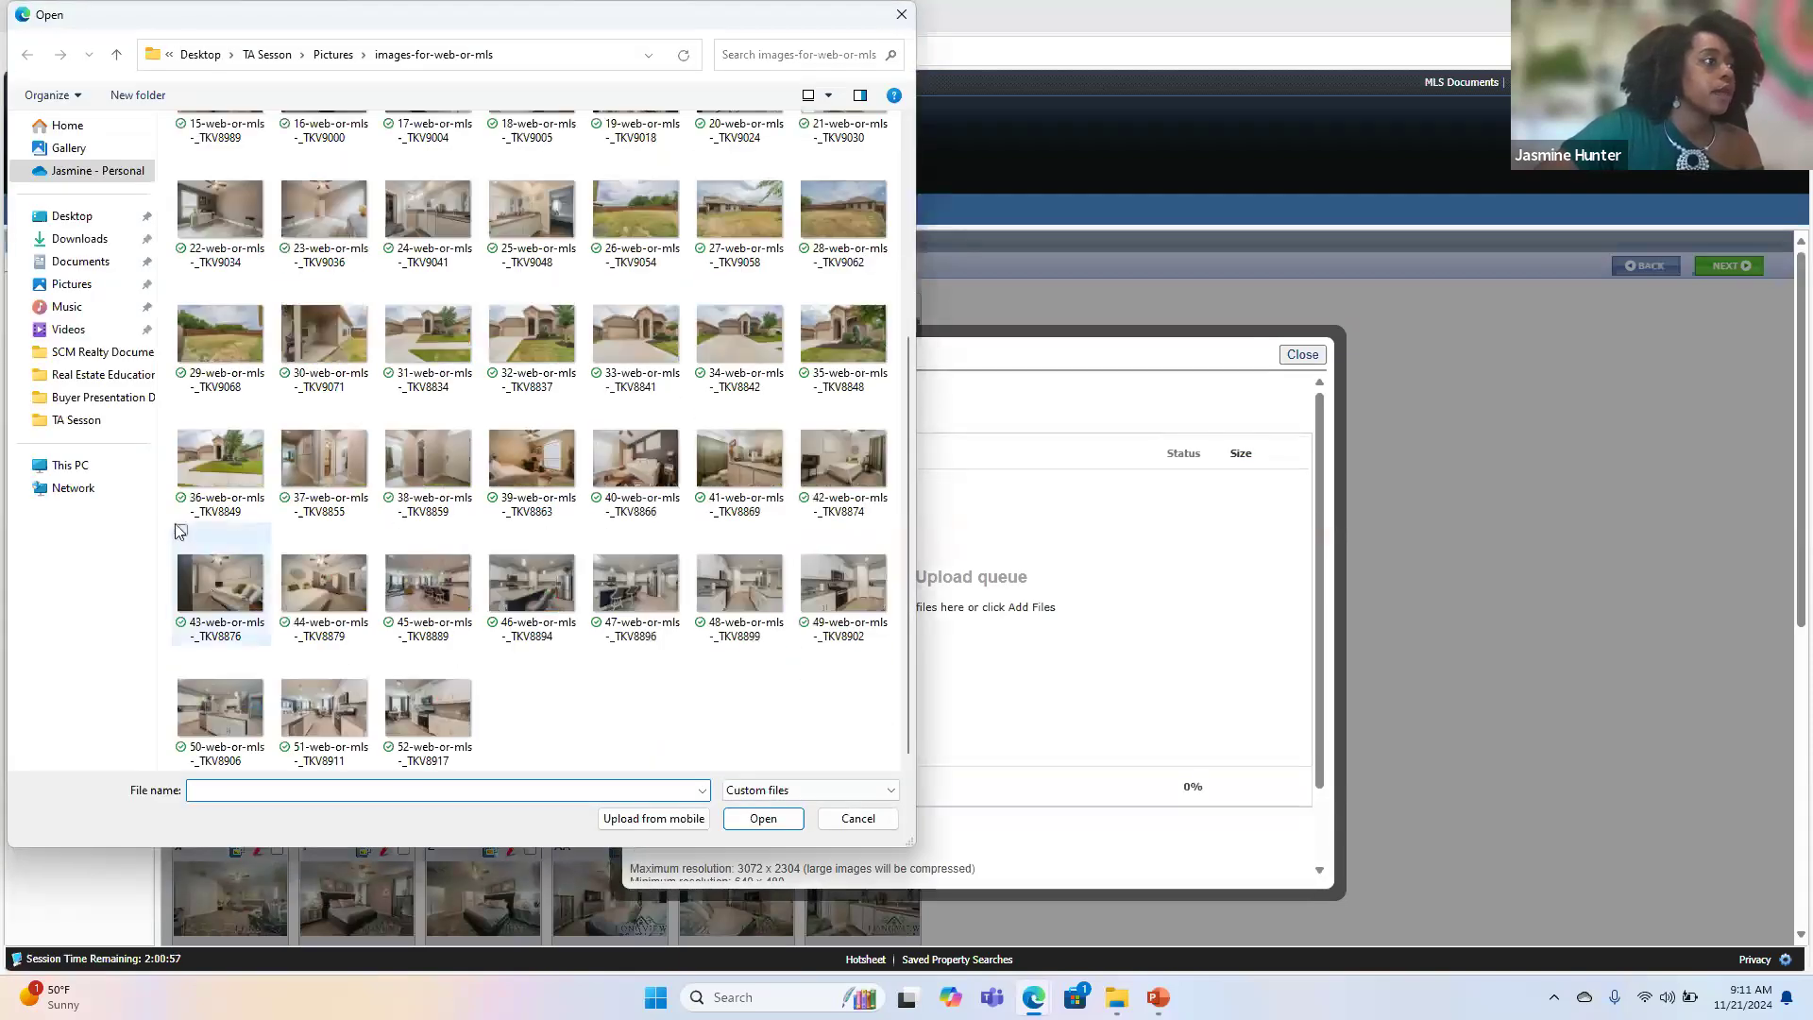
click(181, 534)
key(shift+Right)
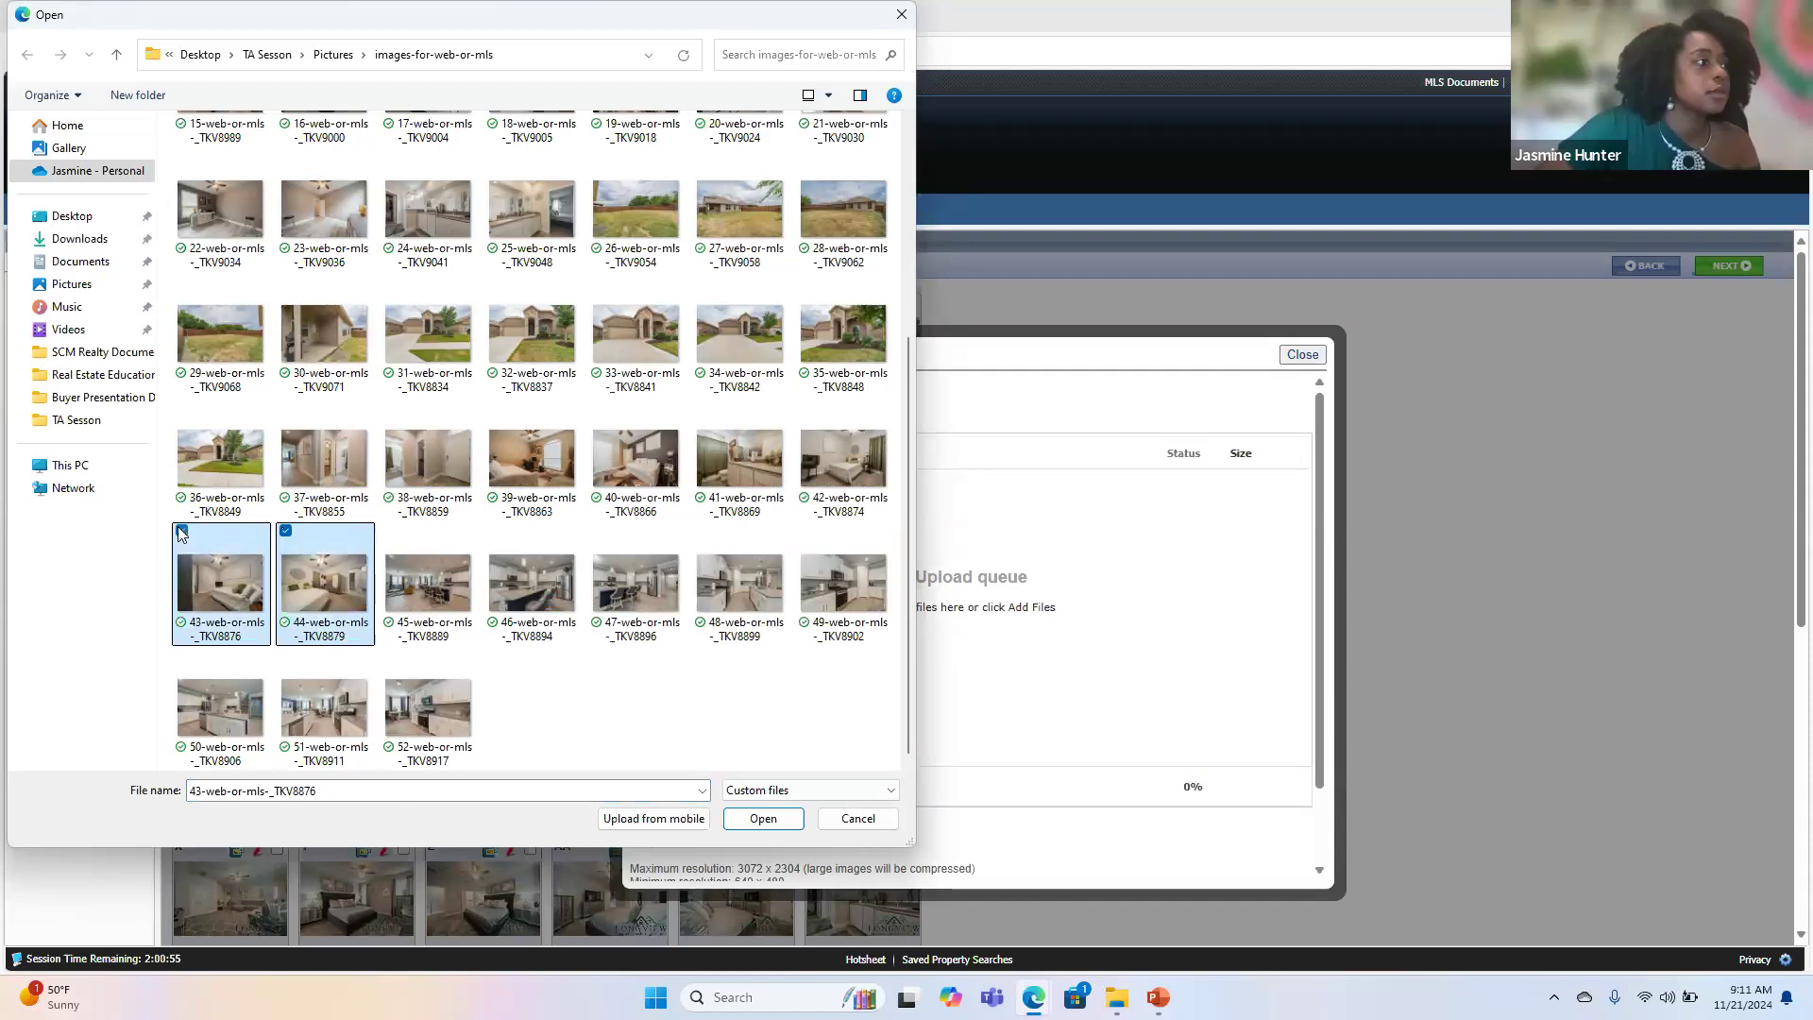
click(751, 821)
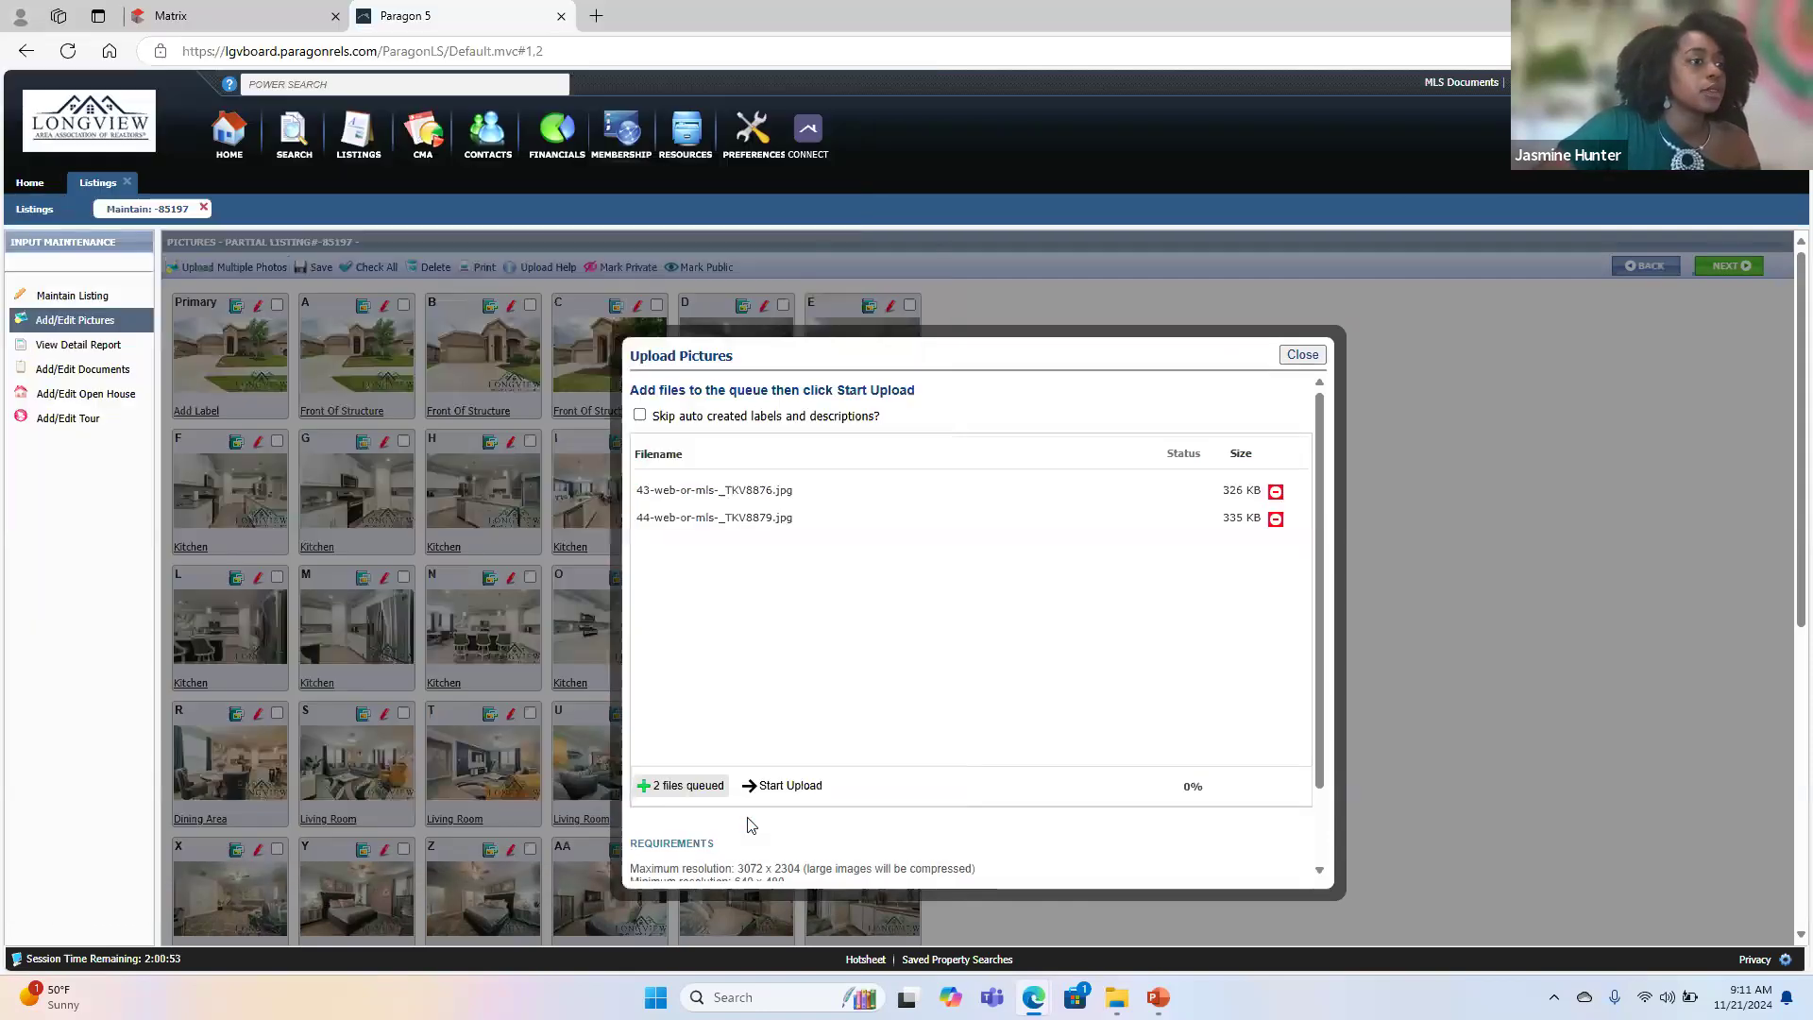
click(784, 790)
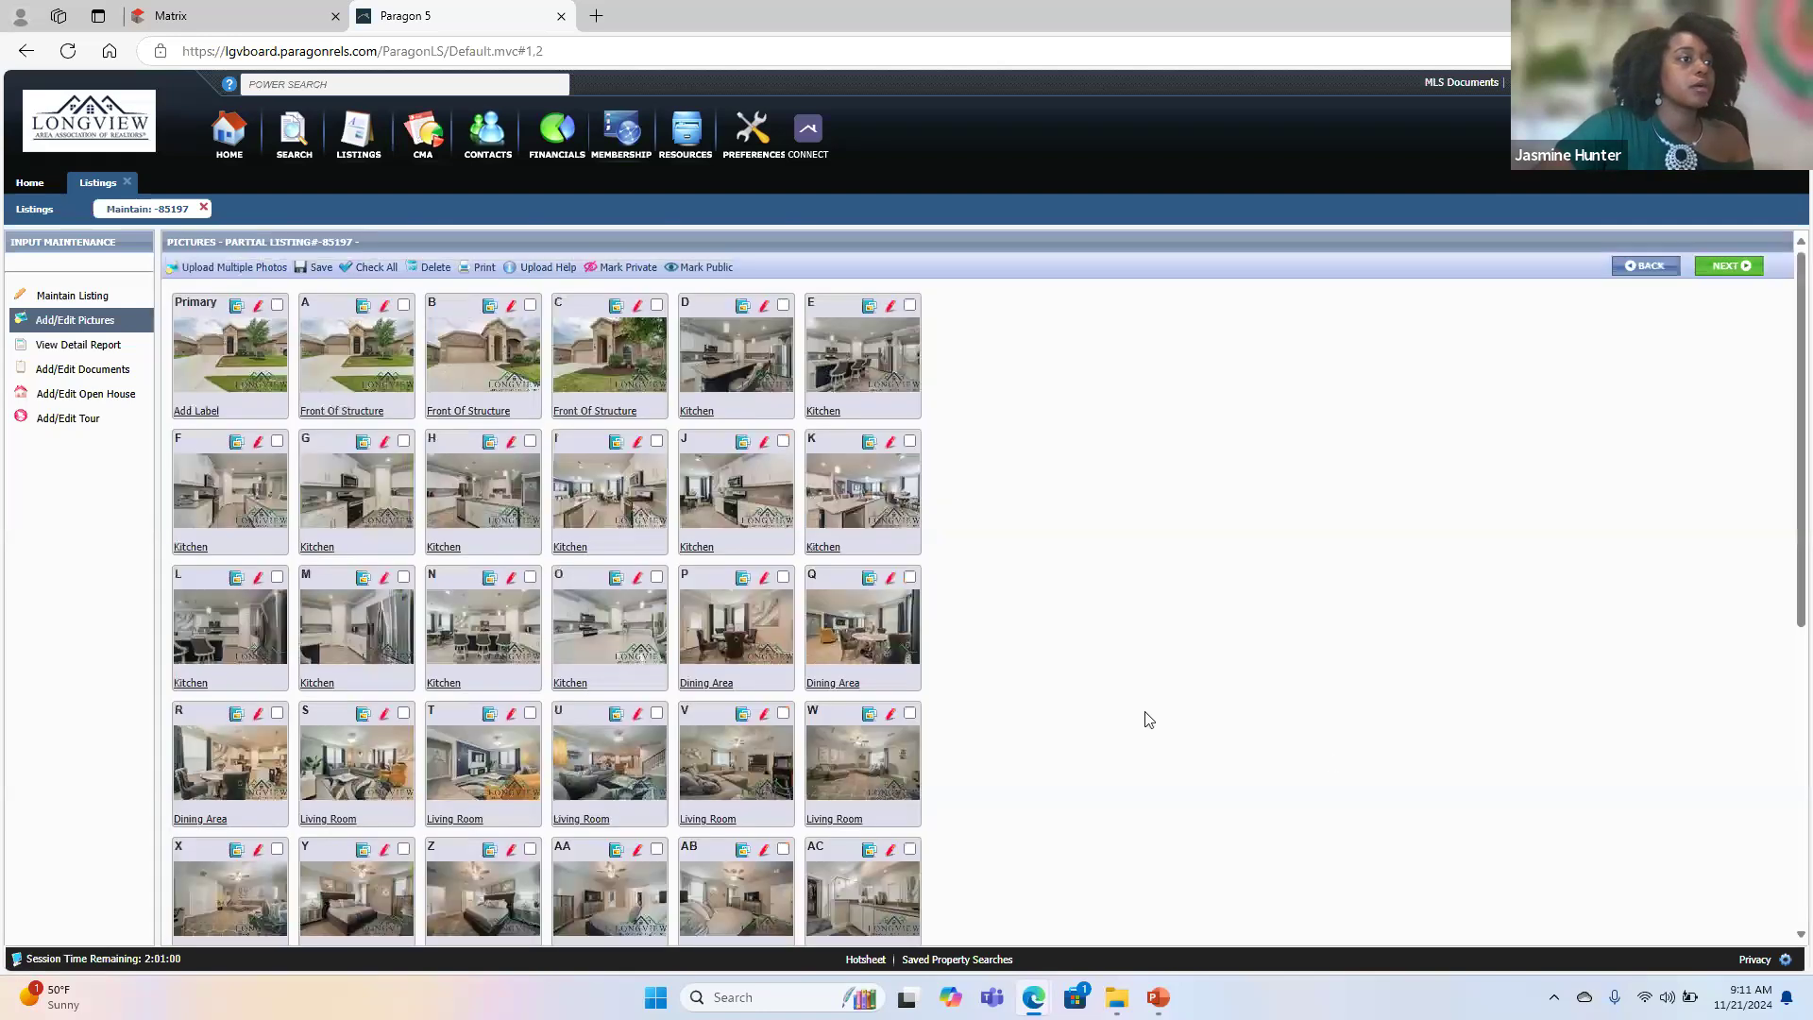
scroll(601, 694, down, 8)
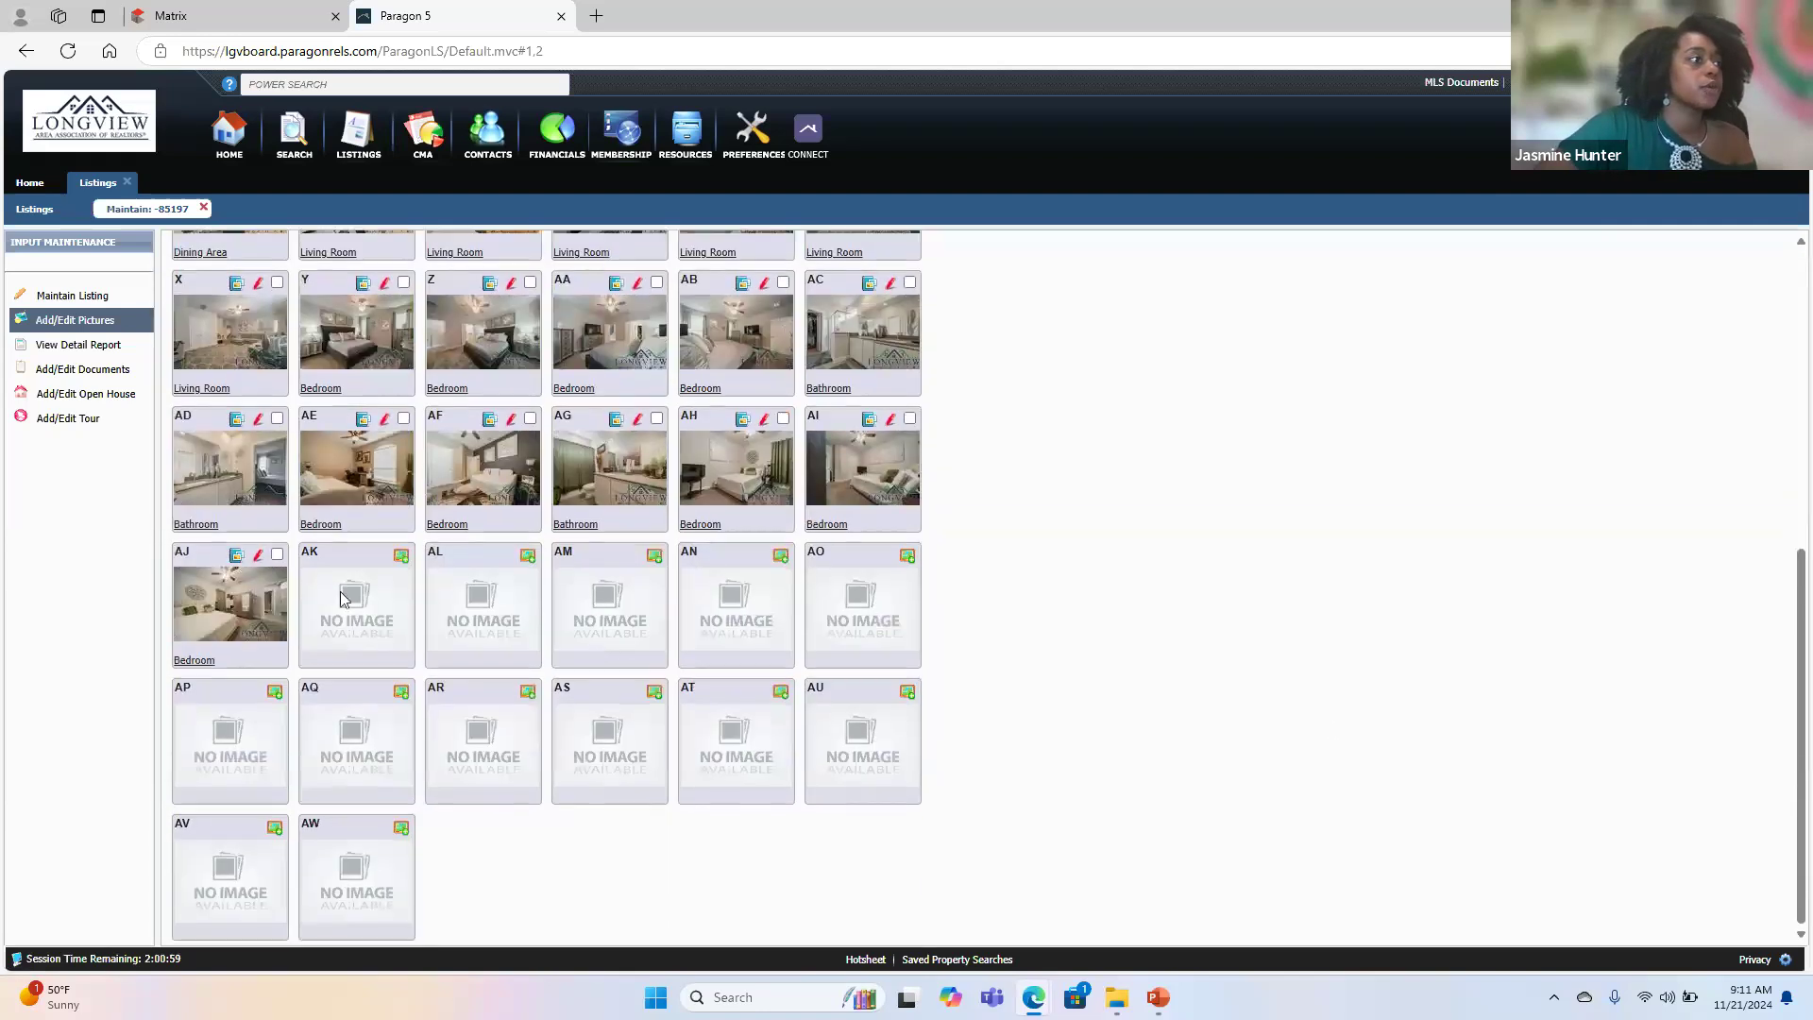
- Upload the backyard and patio photos numbered 26, 27, 28 and 30 in a new multiple photo upload
scroll(201, 355, up, 8)
click(232, 267)
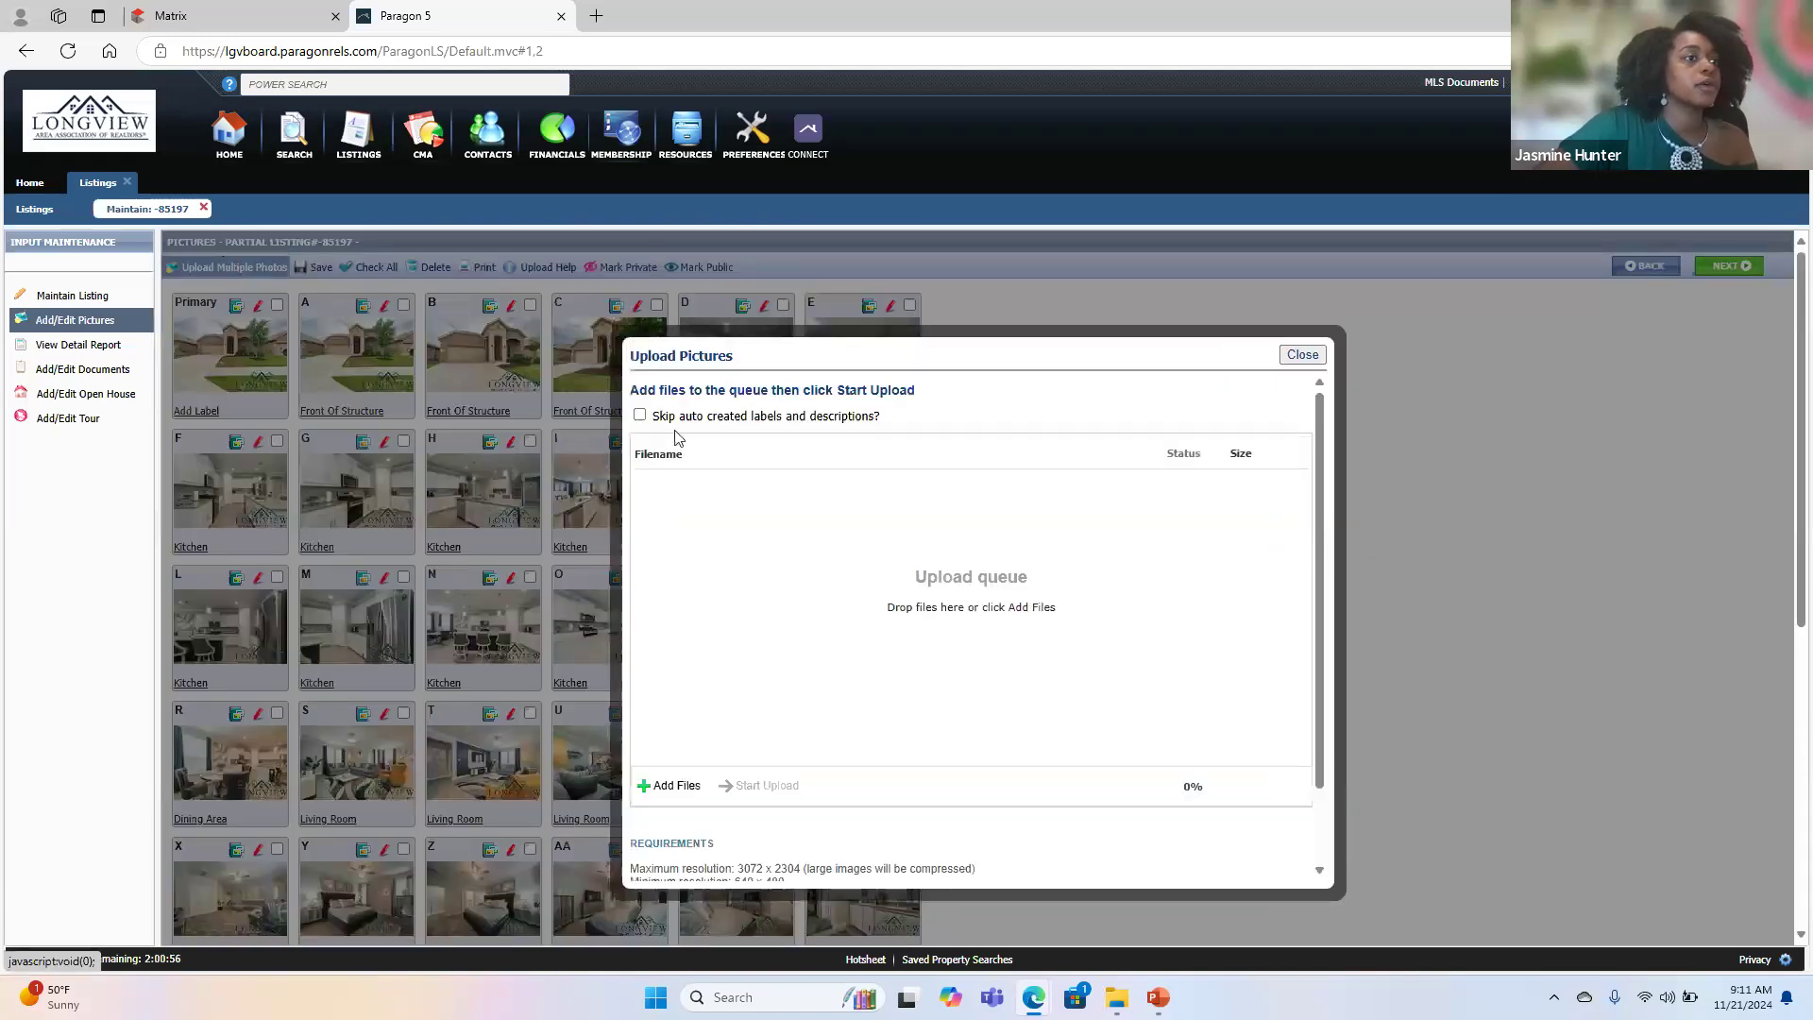
click(682, 786)
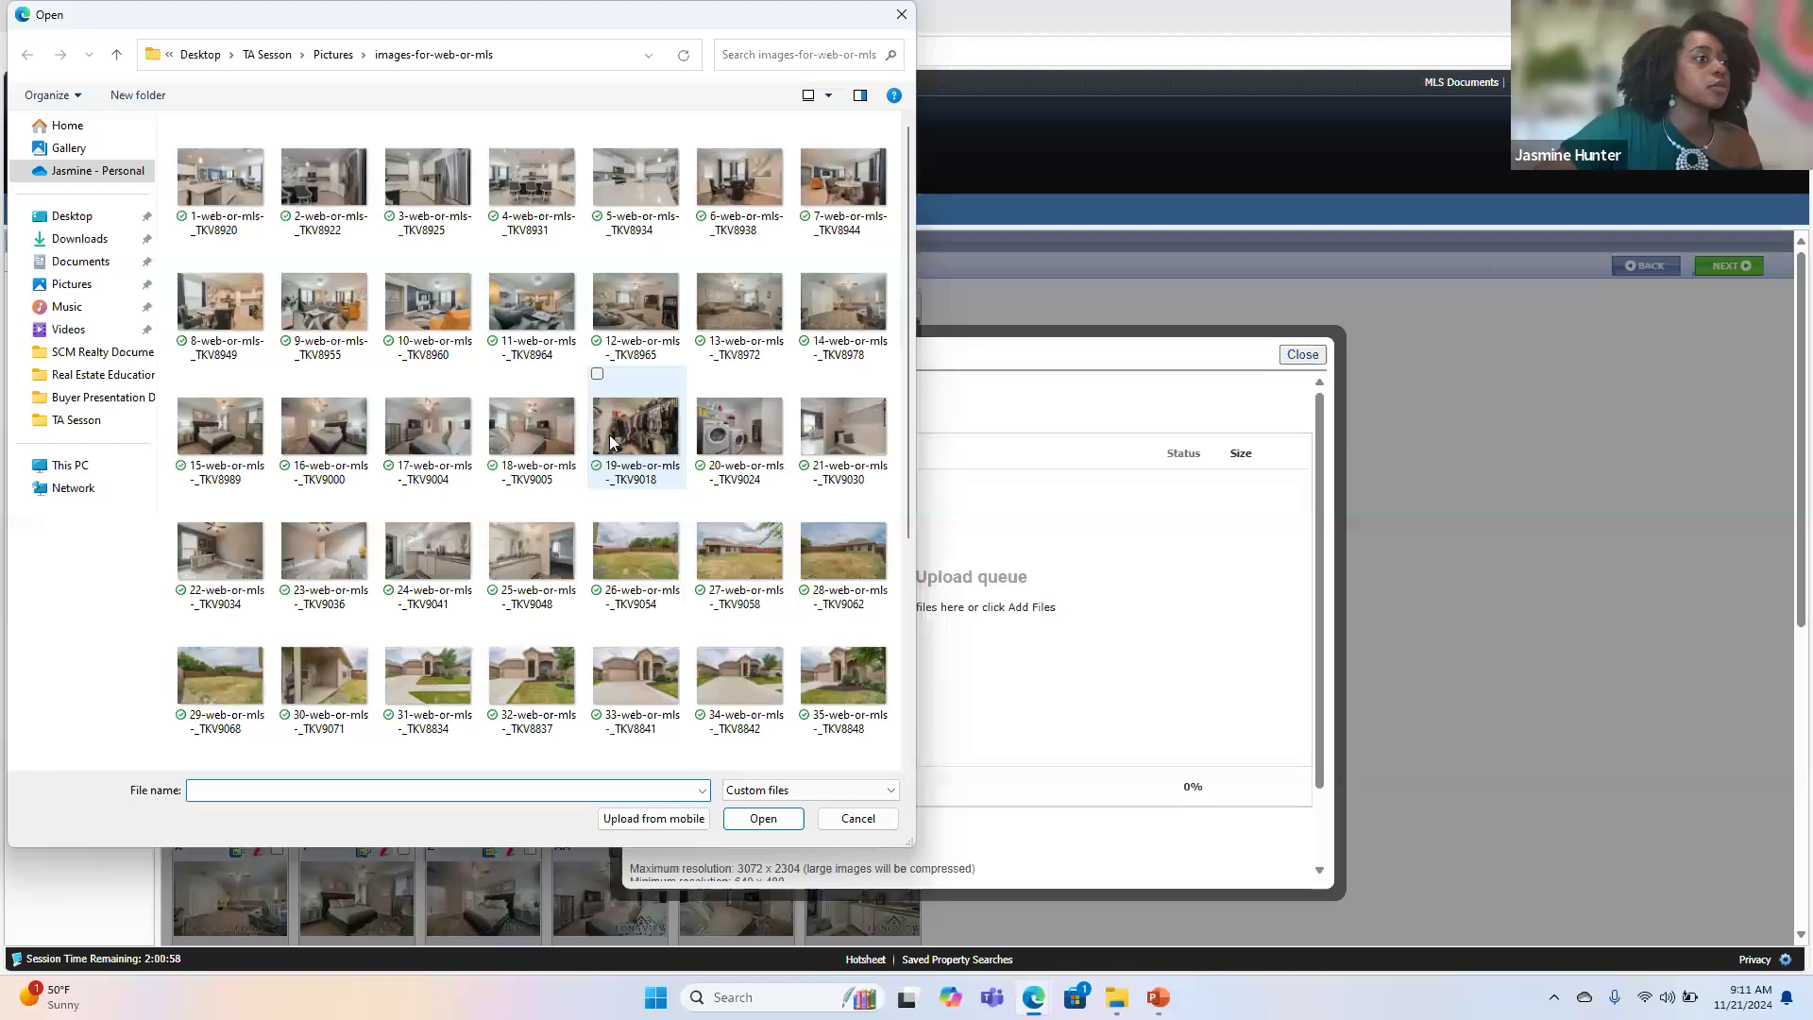
click(702, 500)
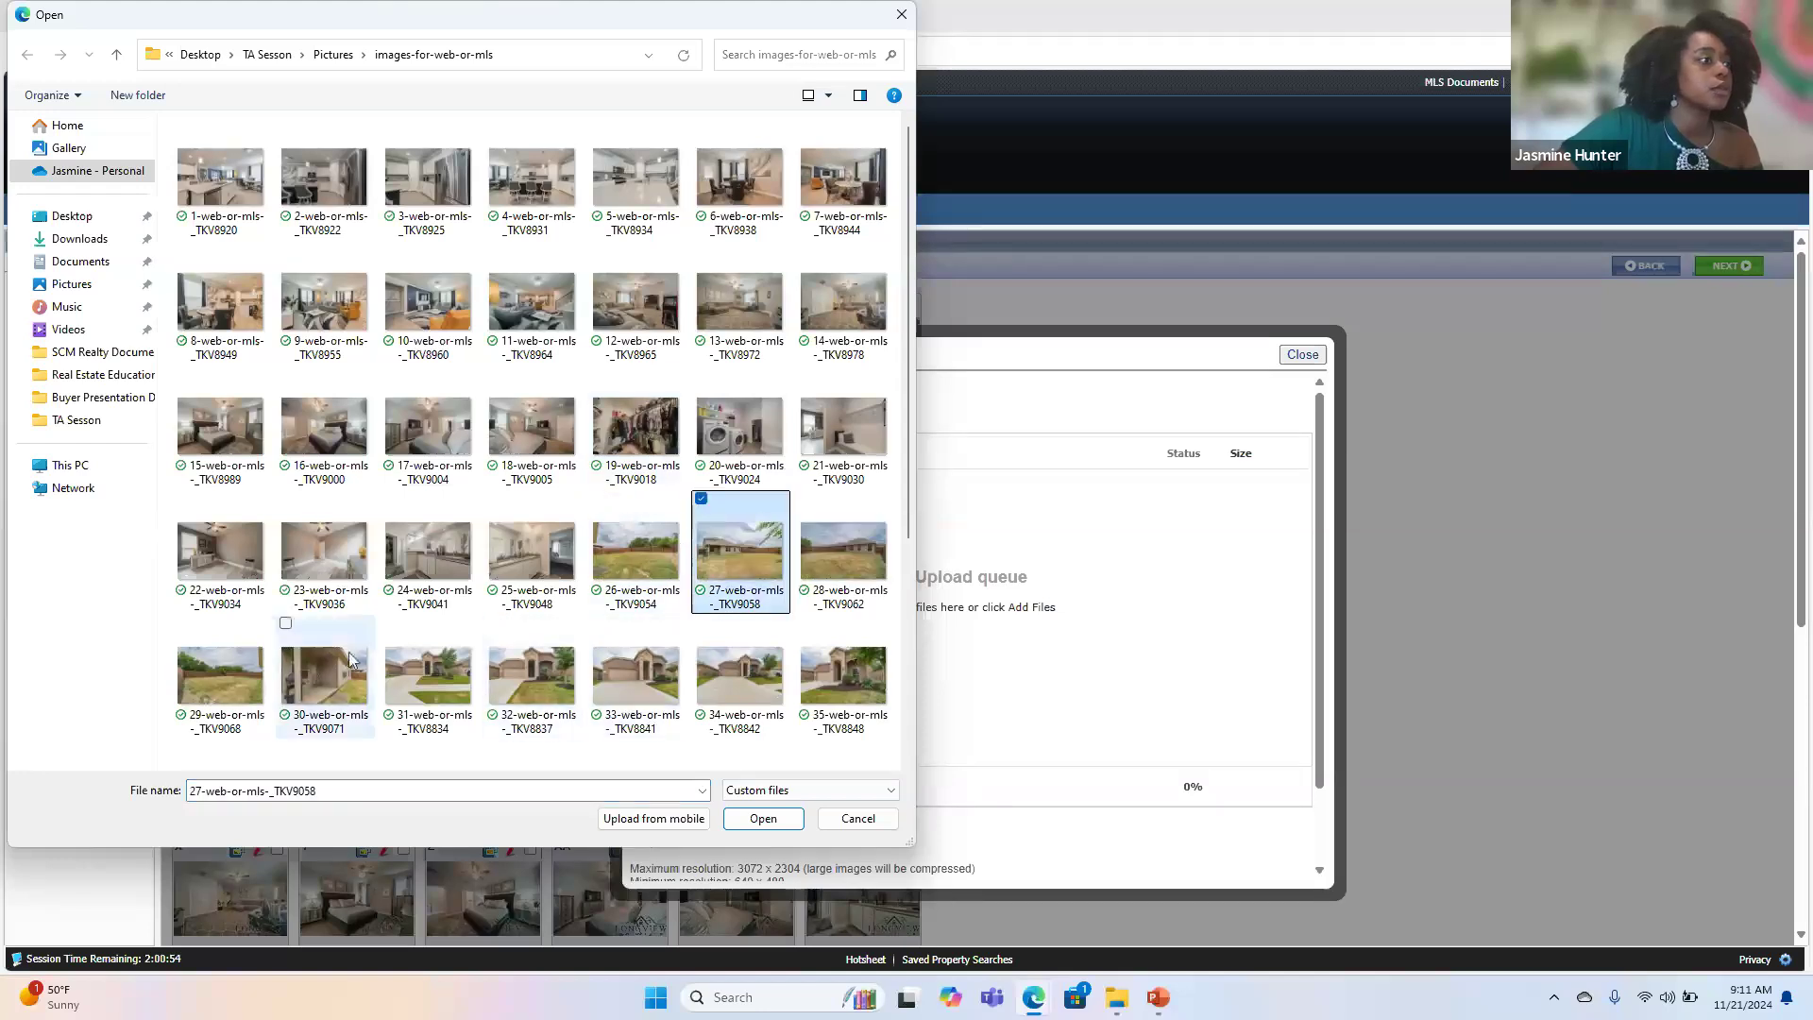
click(286, 623)
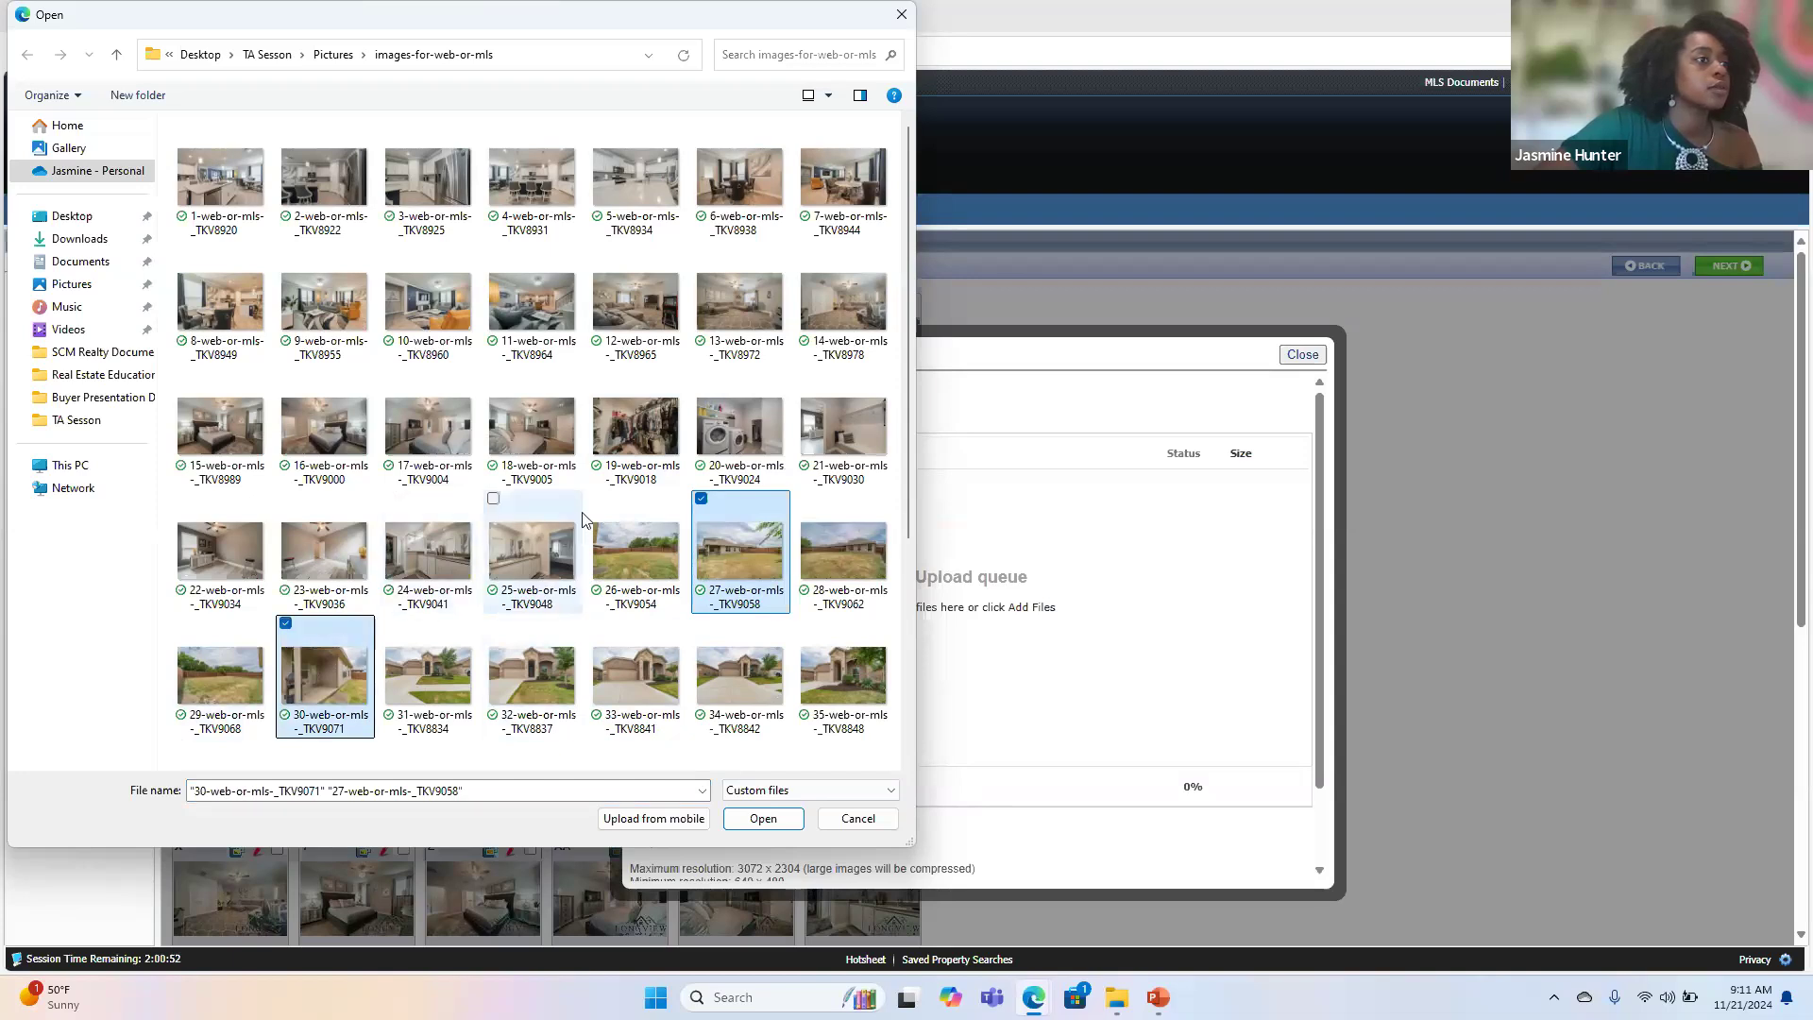
click(806, 499)
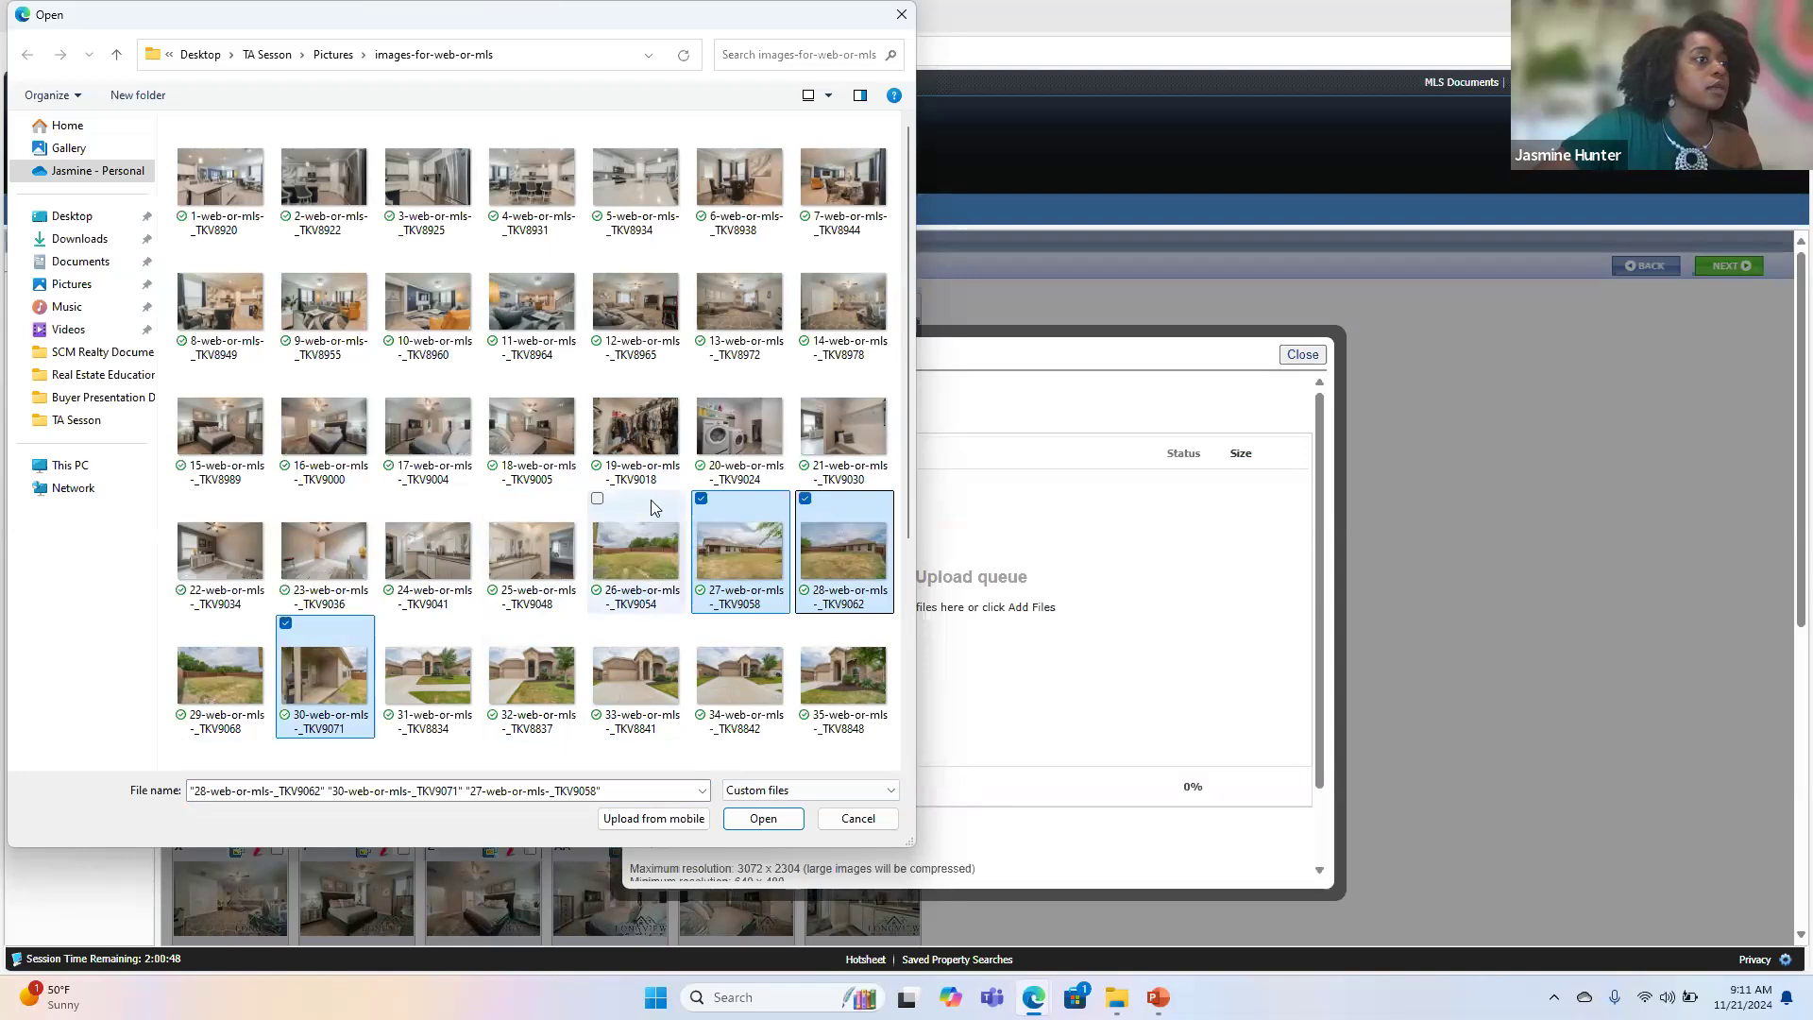
click(596, 499)
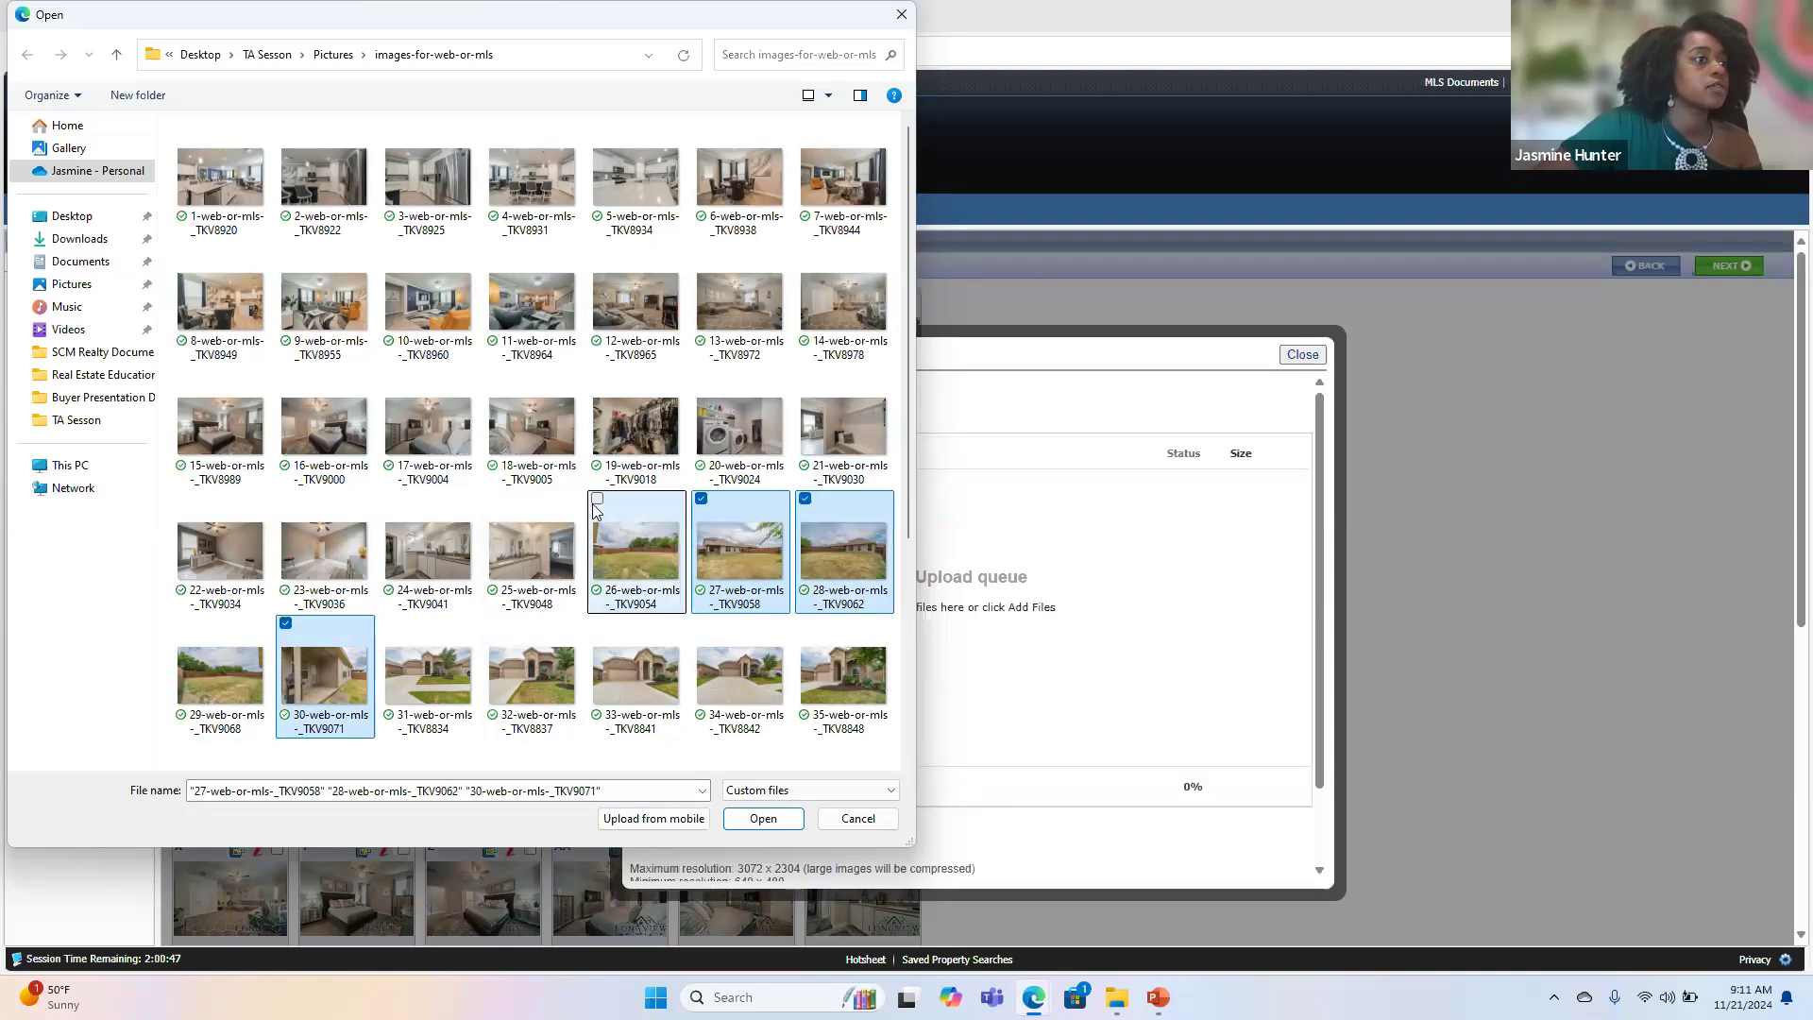
click(763, 819)
click(784, 776)
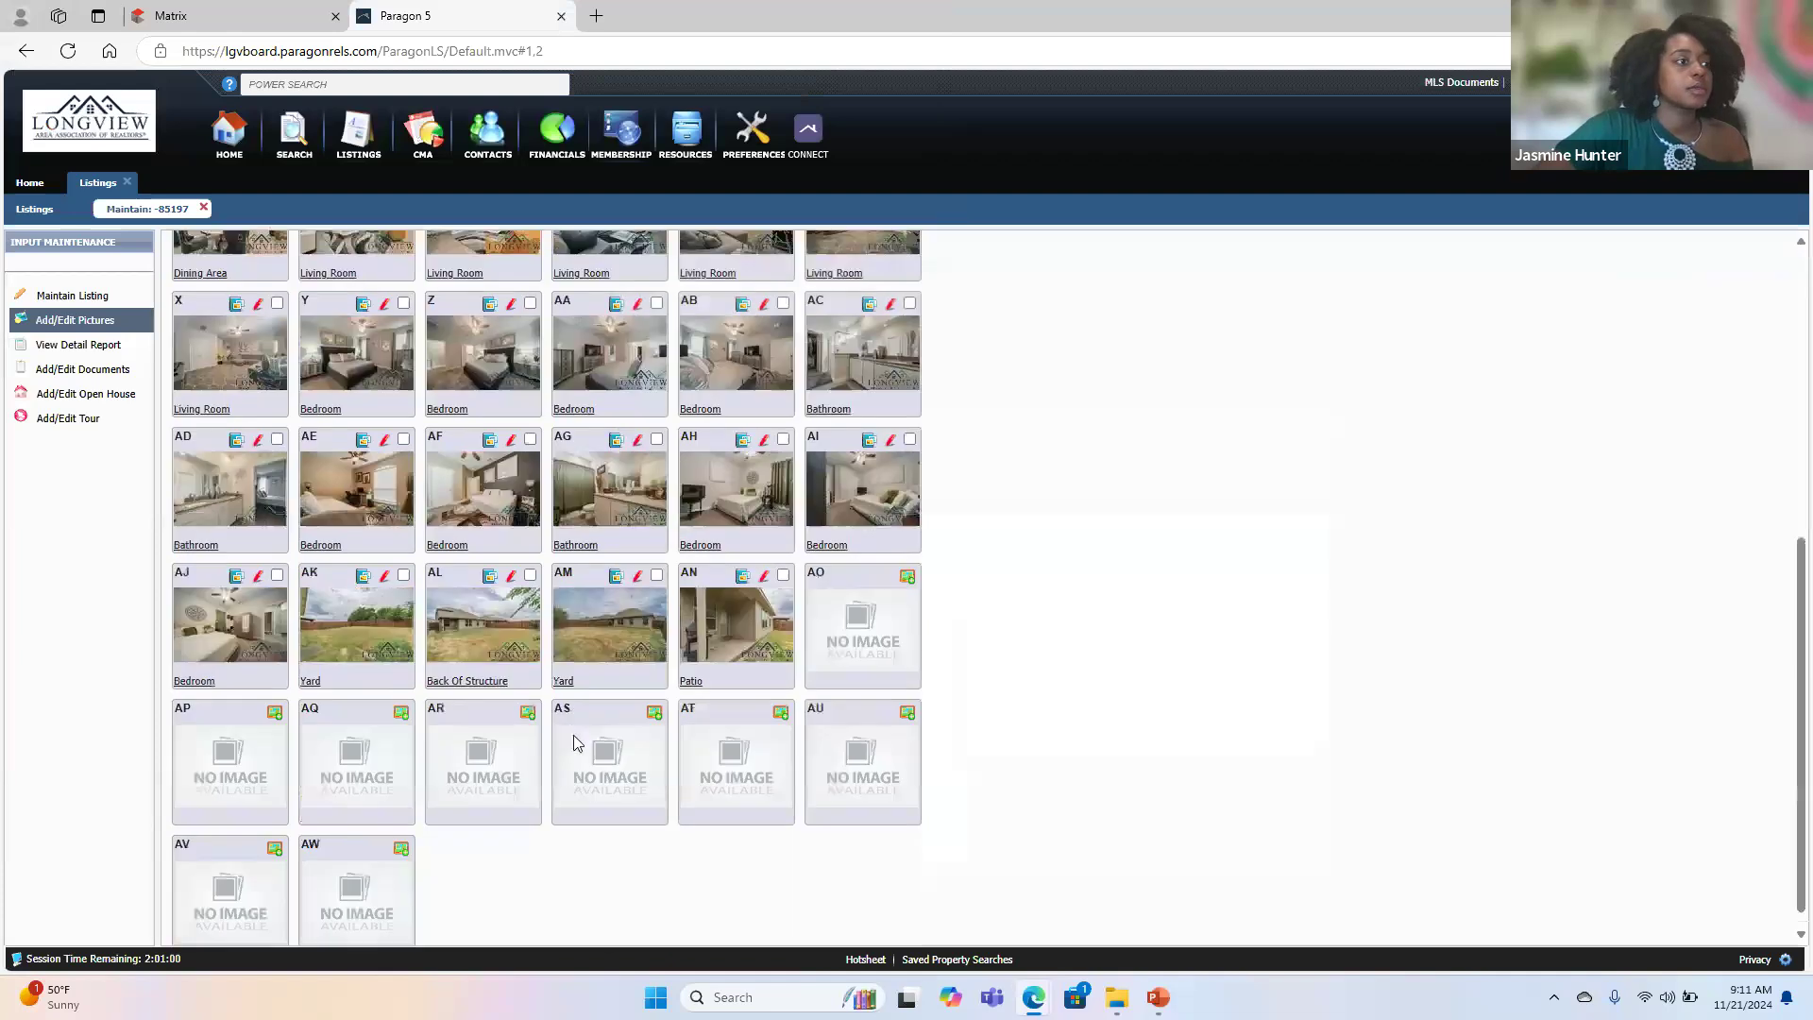
- Move yard photo AK to the place after the patio photo and save the changes to the listing photos
drag(346, 576, 746, 604)
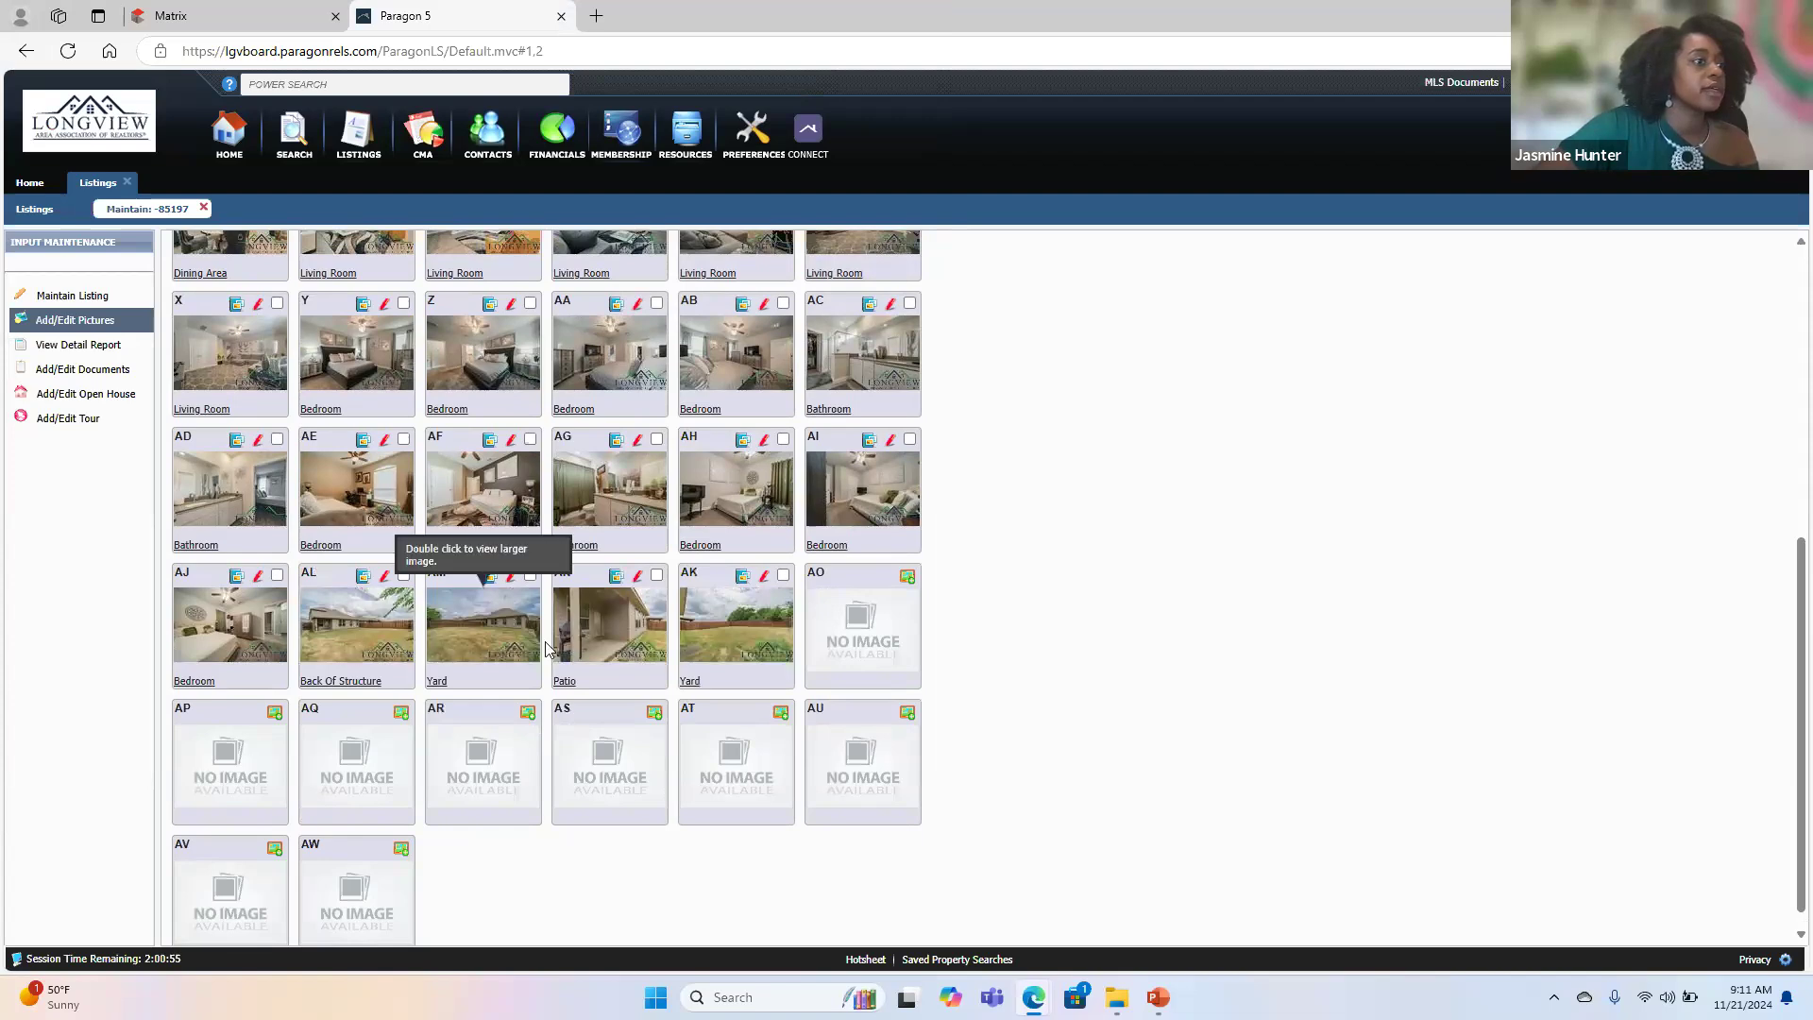
scroll(359, 497, up, 5)
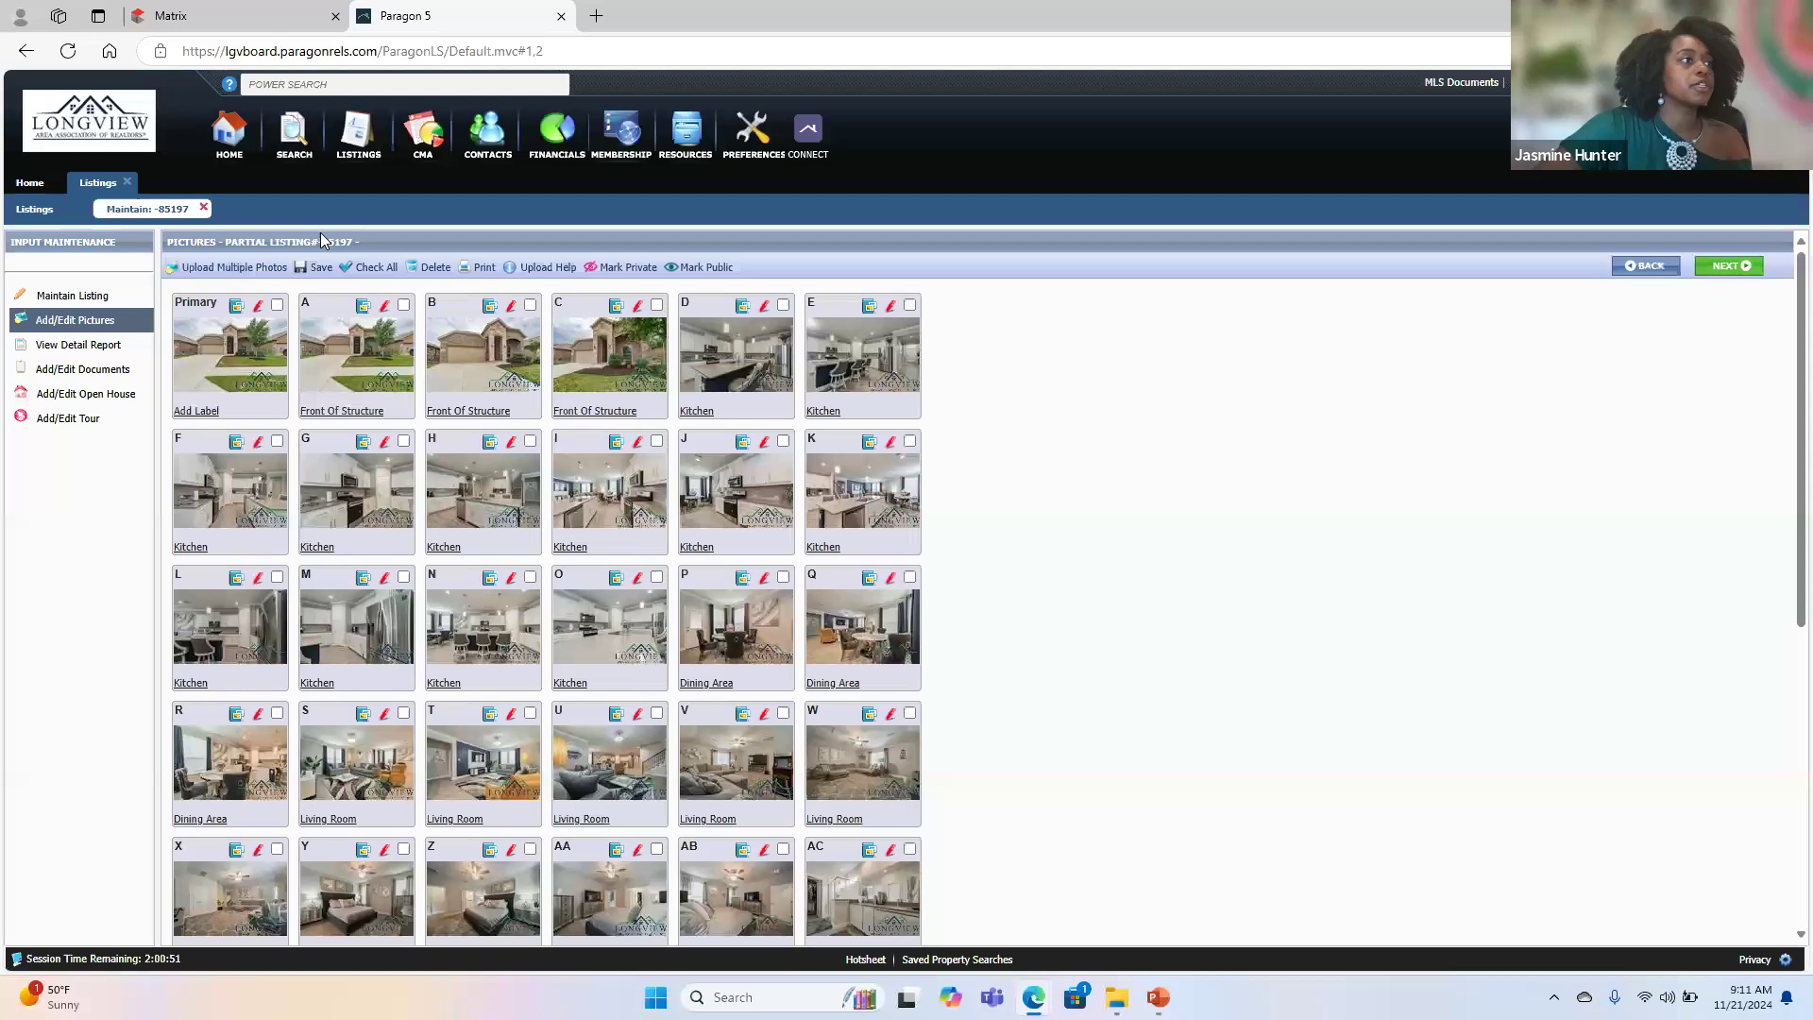
click(314, 268)
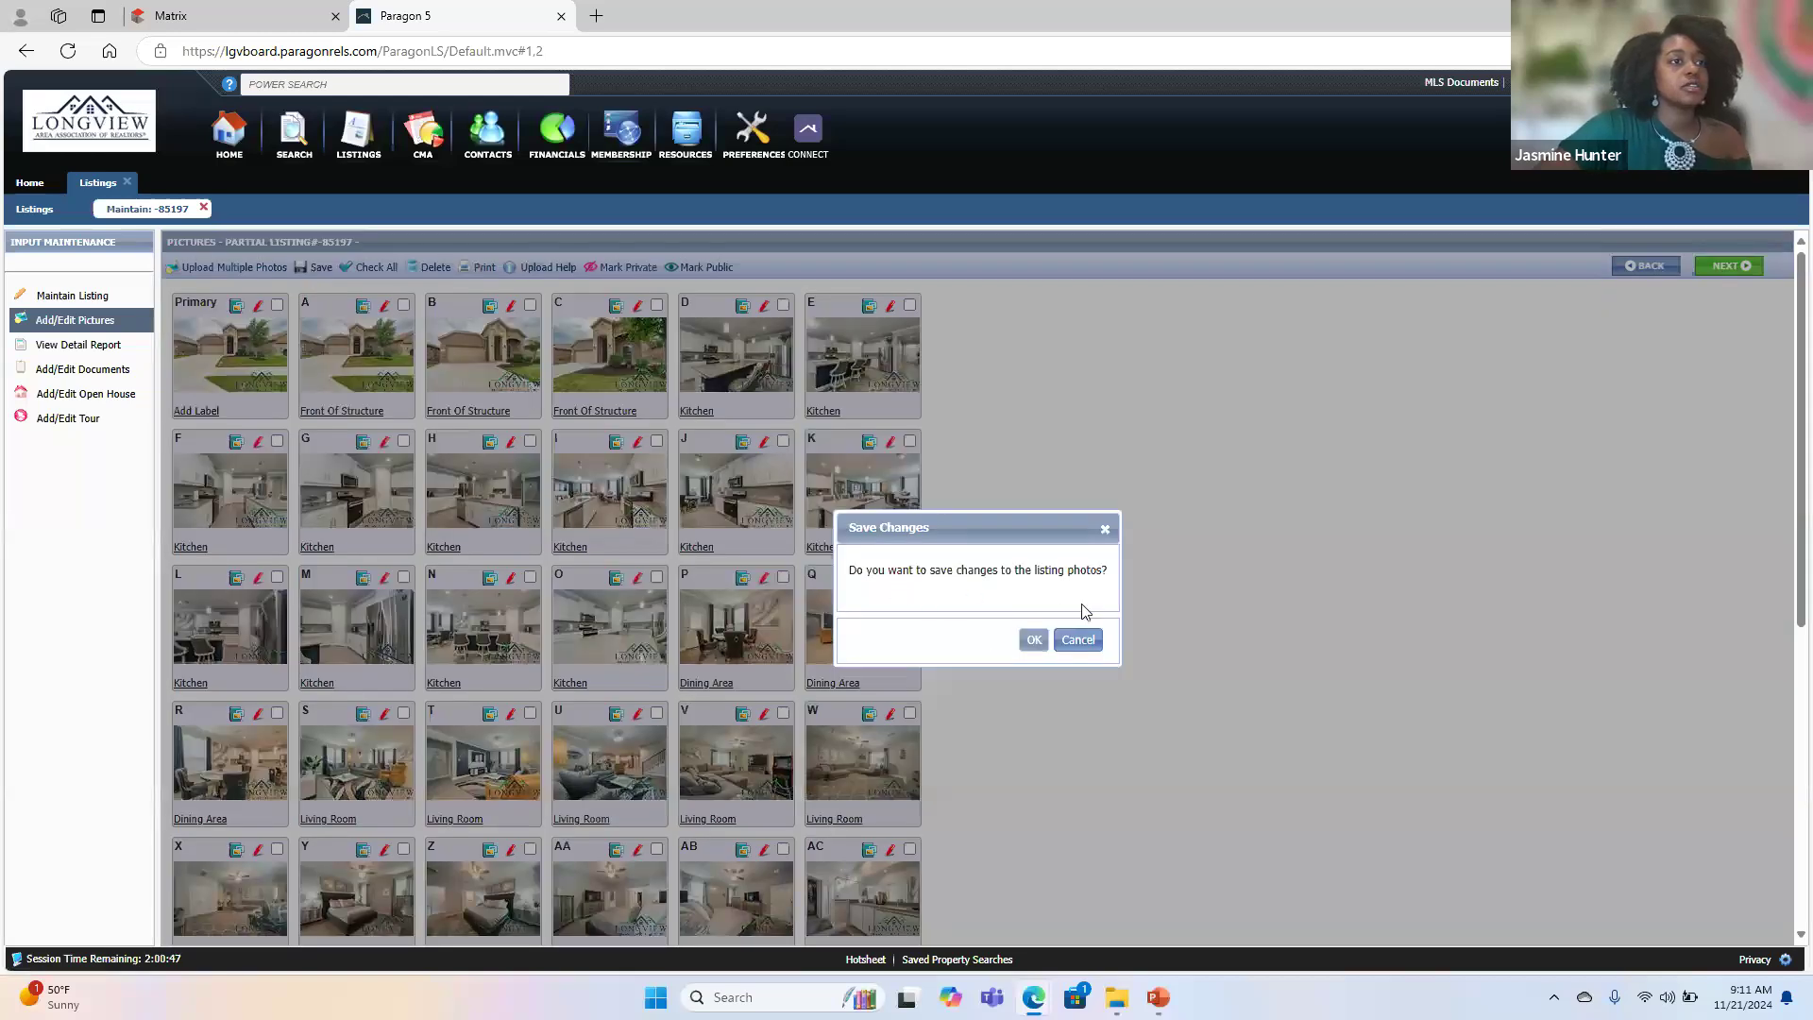
click(1033, 640)
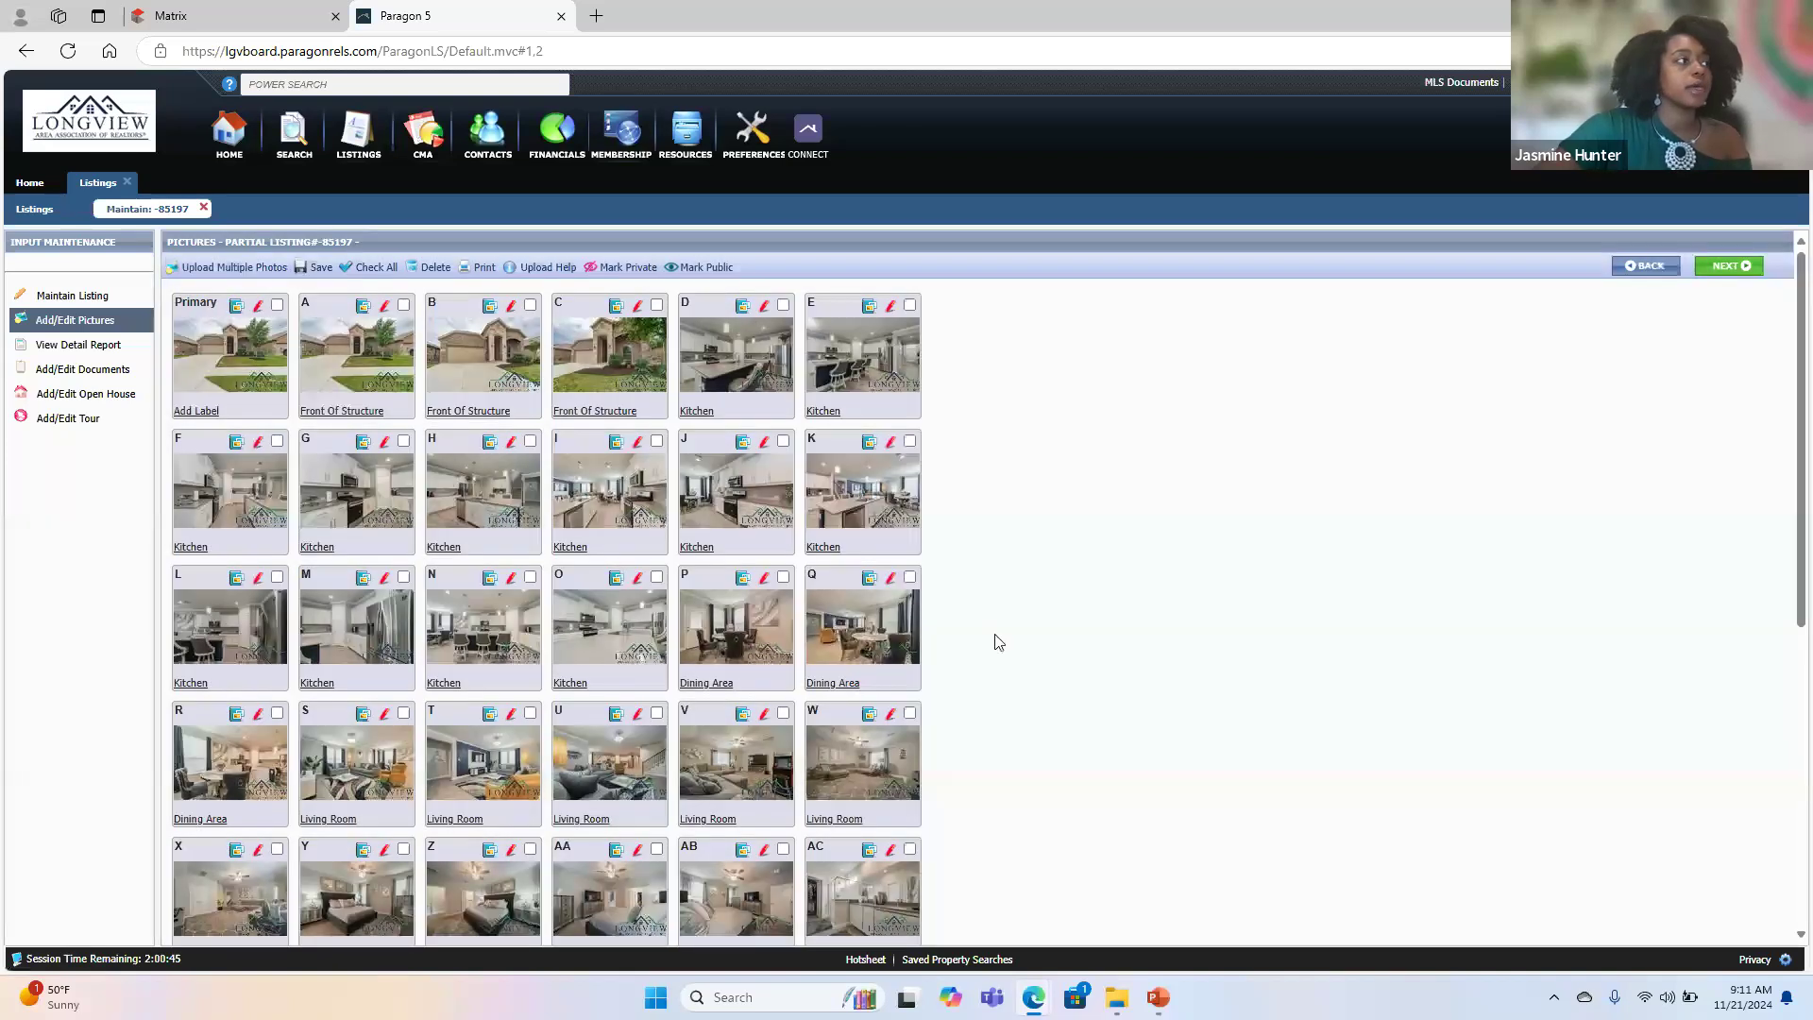
- Return to the listing's data form and set its Type to SF - Single Family
click(70, 296)
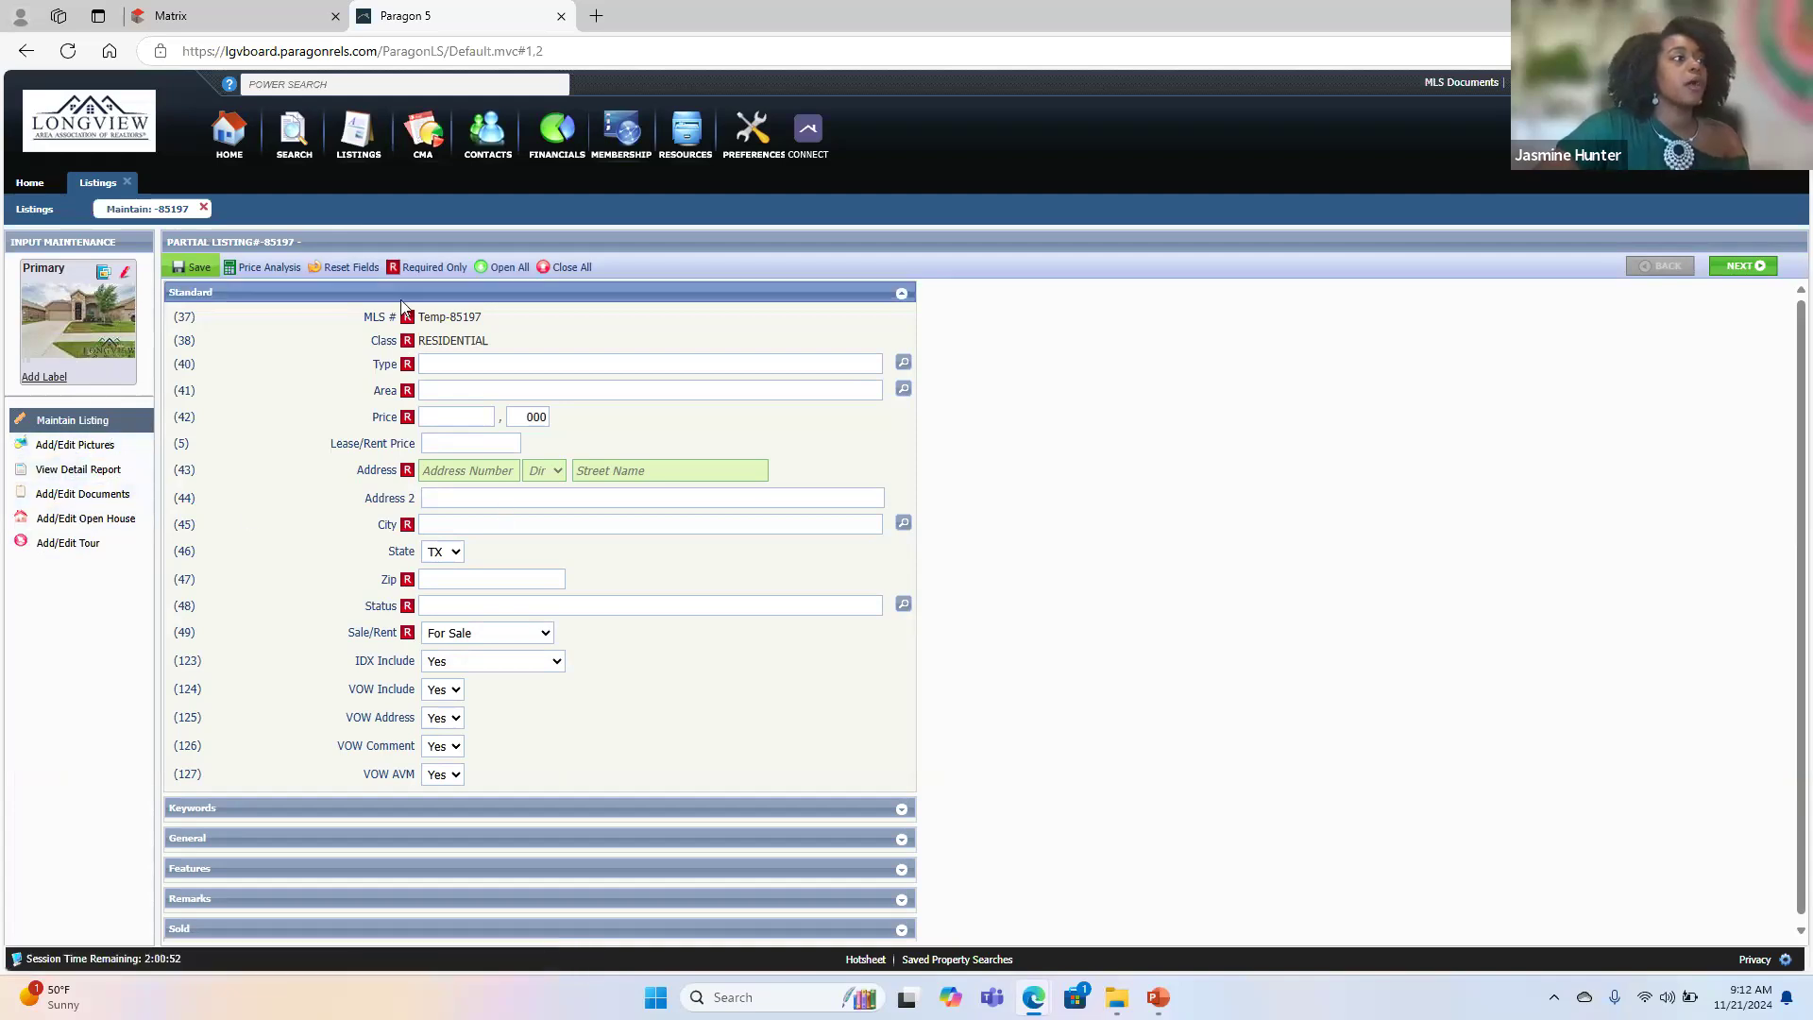
scroll(424, 654, down, 1)
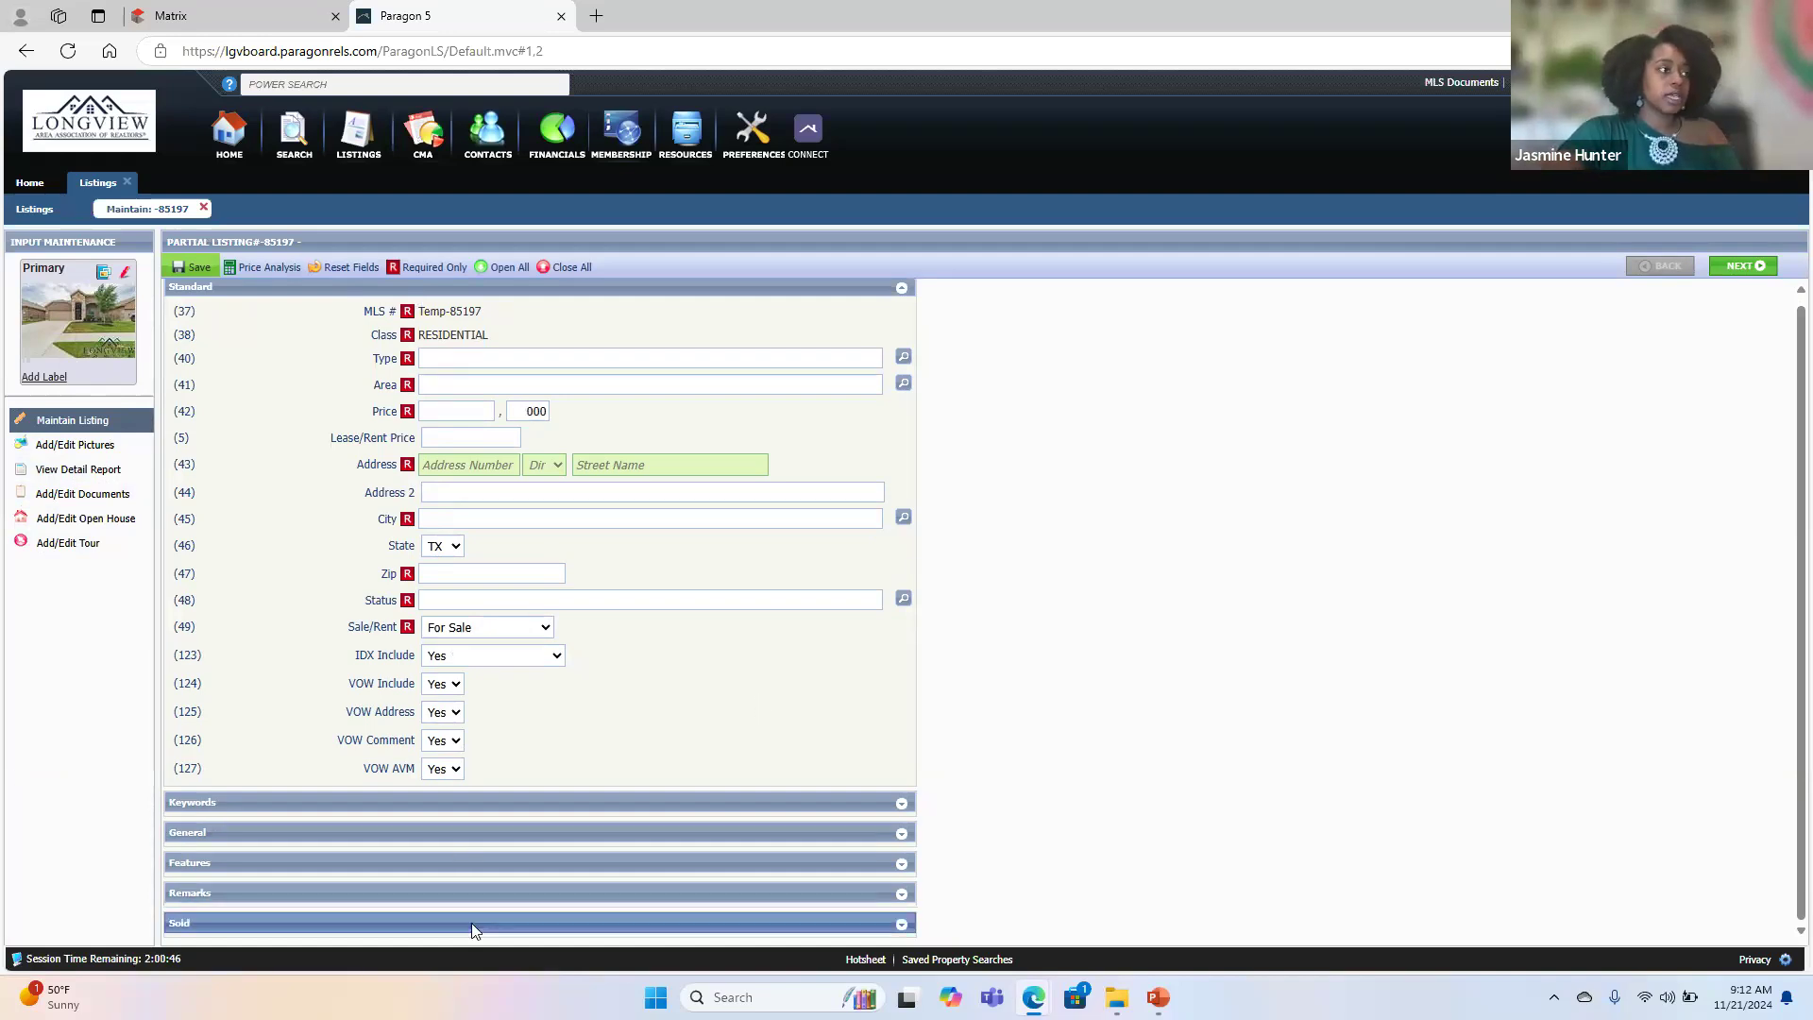
click(452, 366)
text(si)
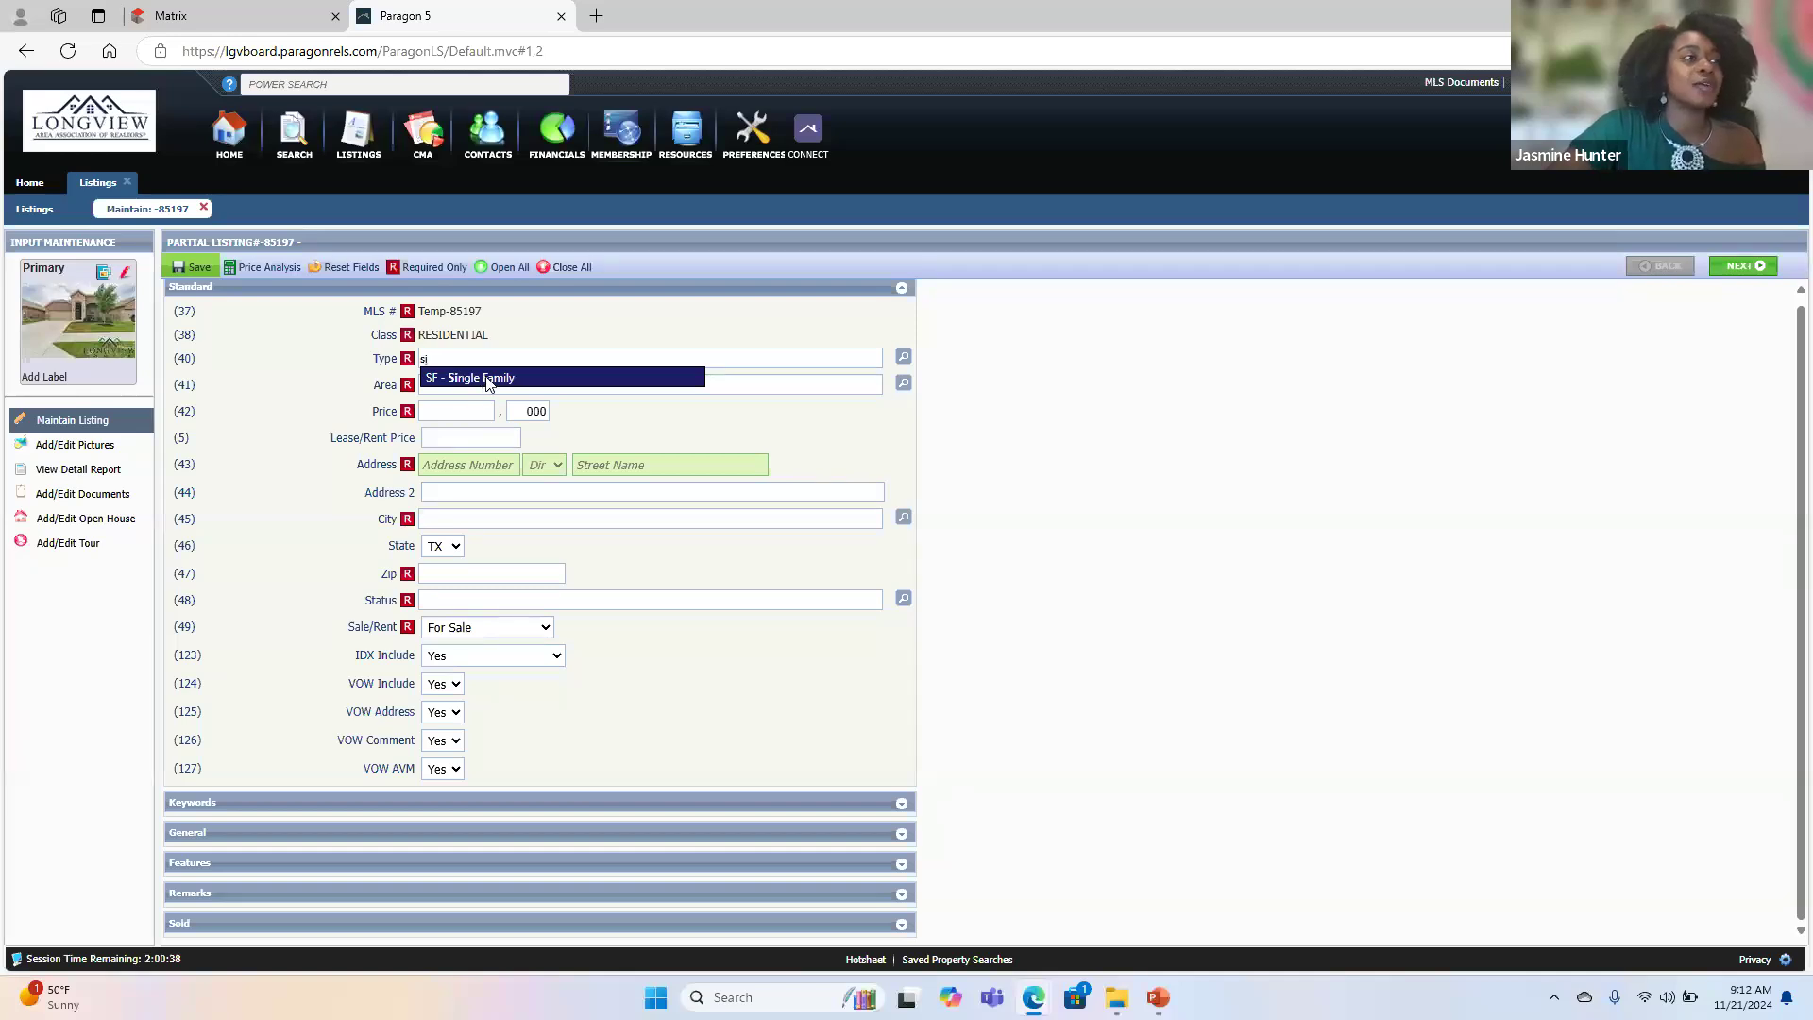
click(489, 380)
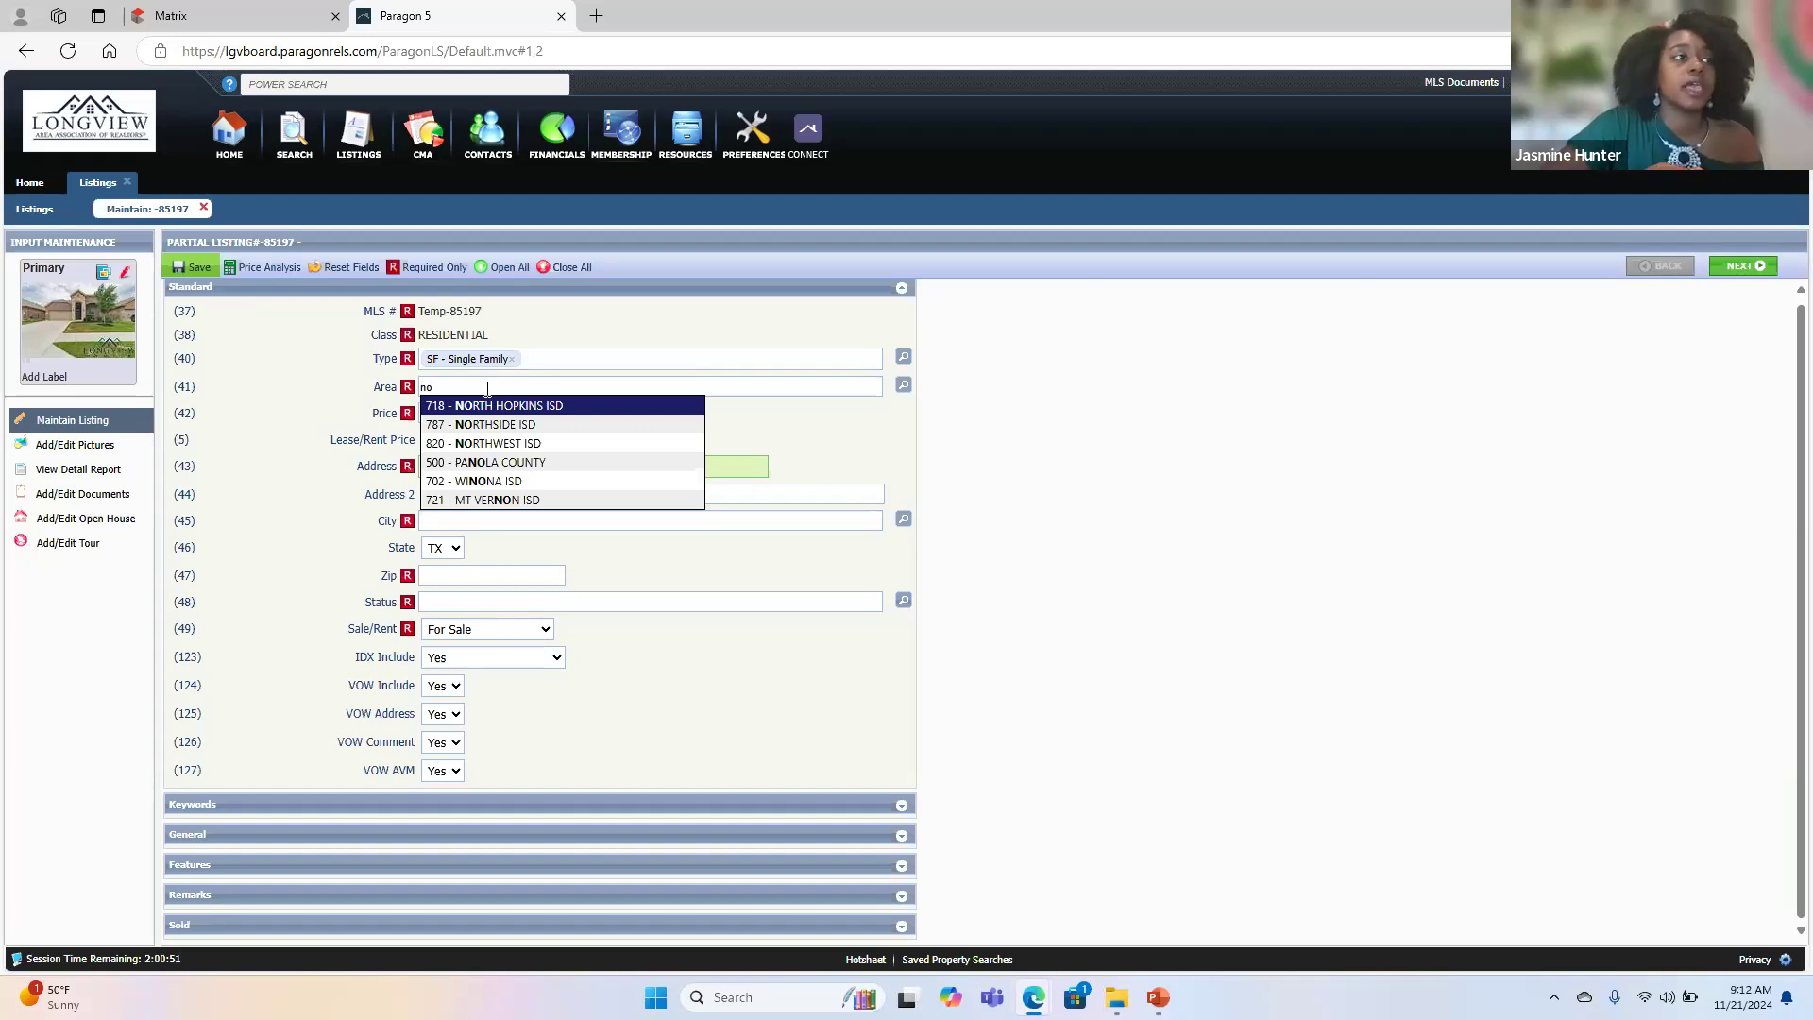
- Set the listing's Area to 820 - NORTHWEST ISD and its Price to 429,999
click(504, 441)
click(476, 416)
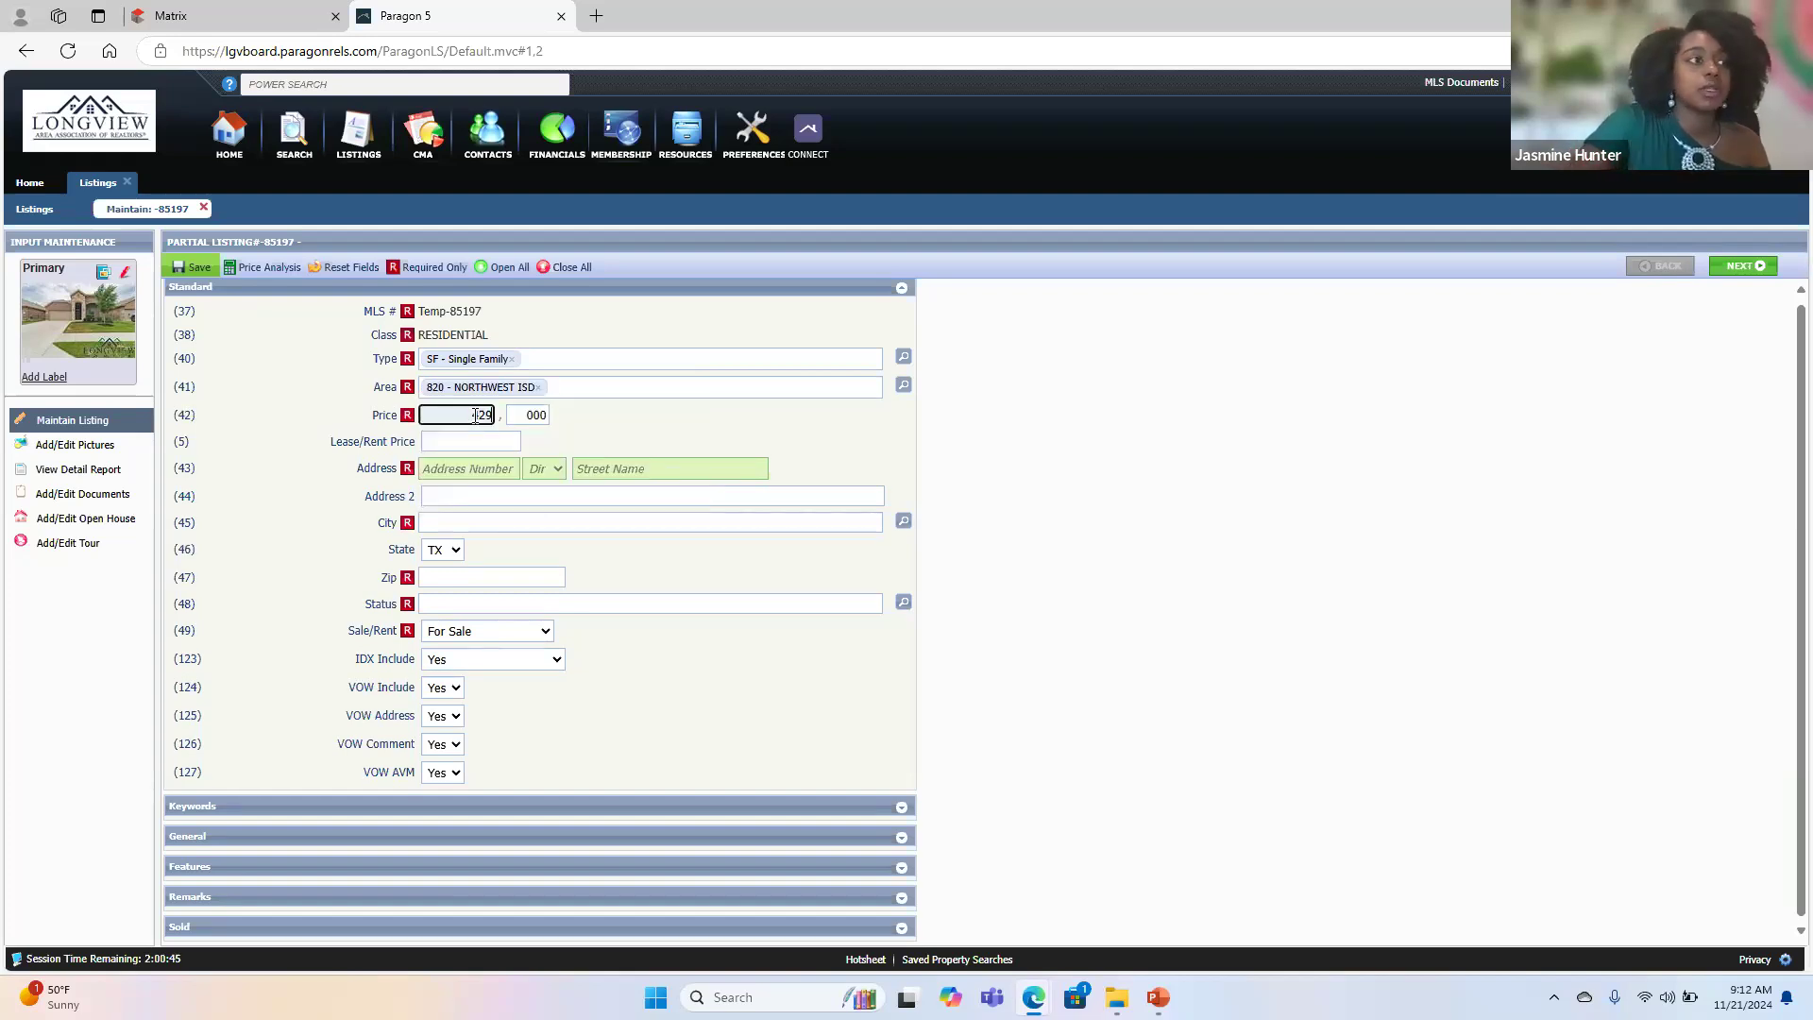
click(526, 416)
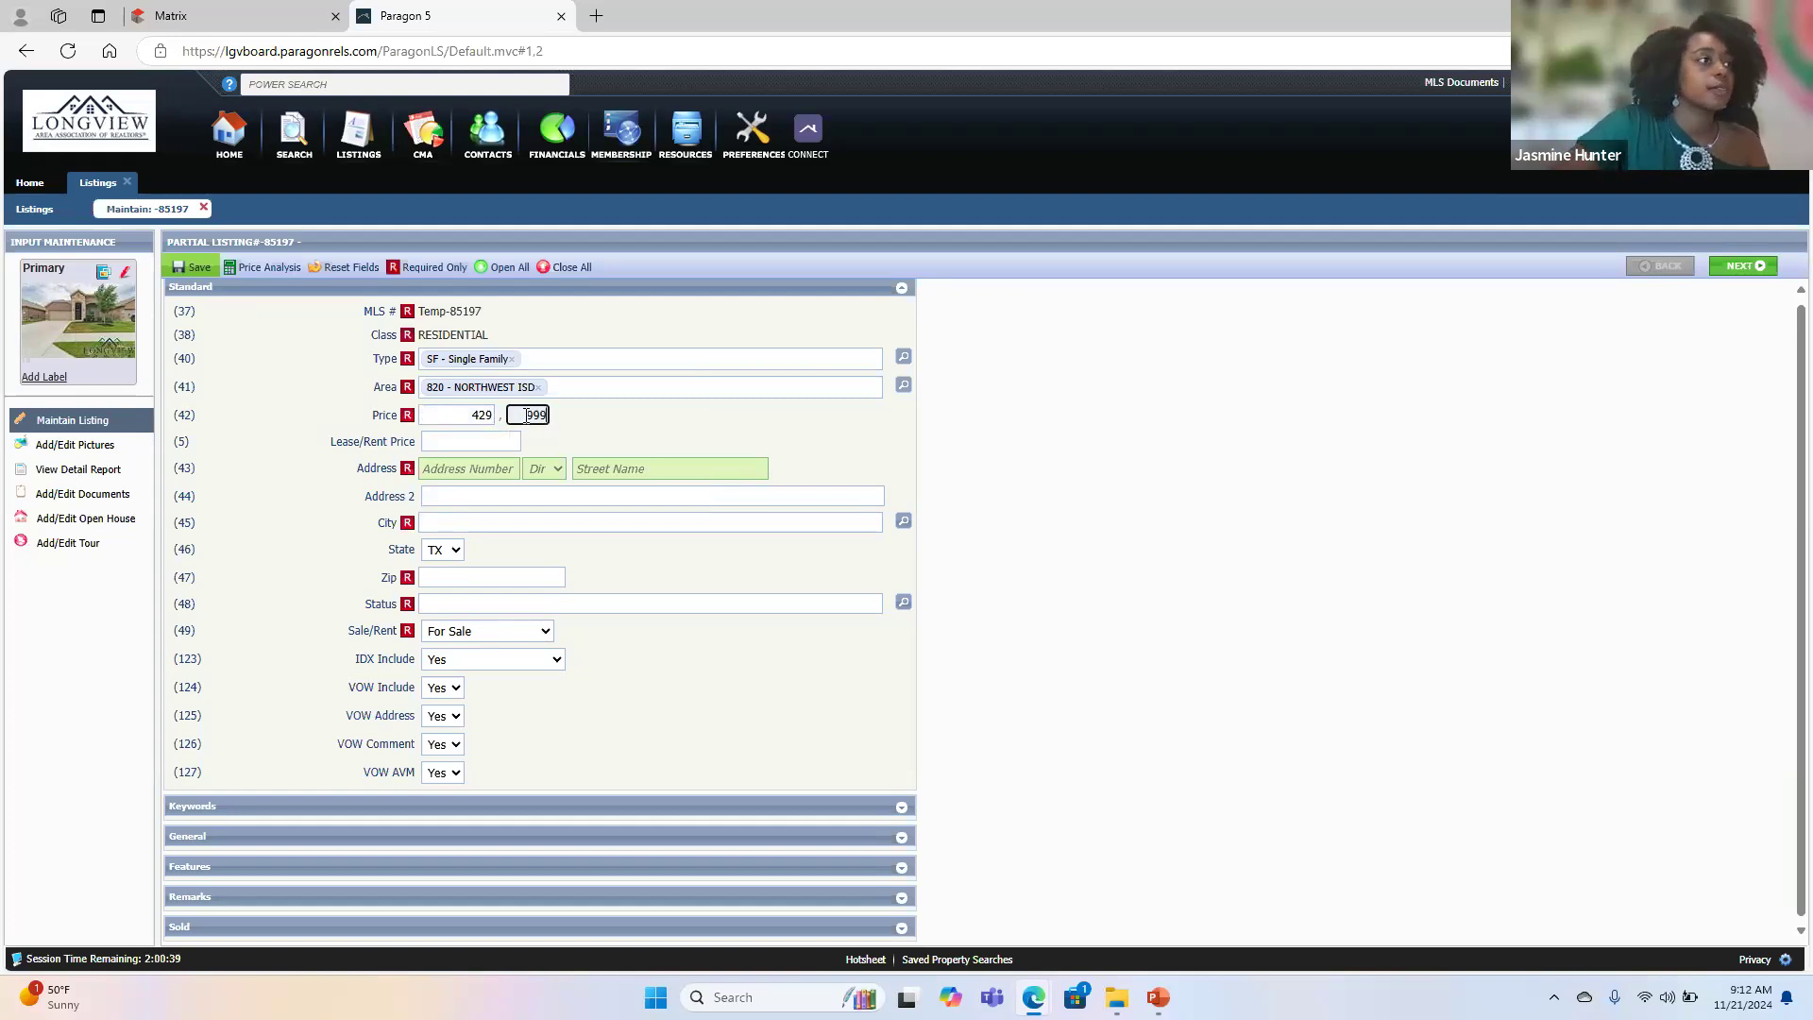
- Paste the property's address into the address number and trim it to the street number only
click(443, 470)
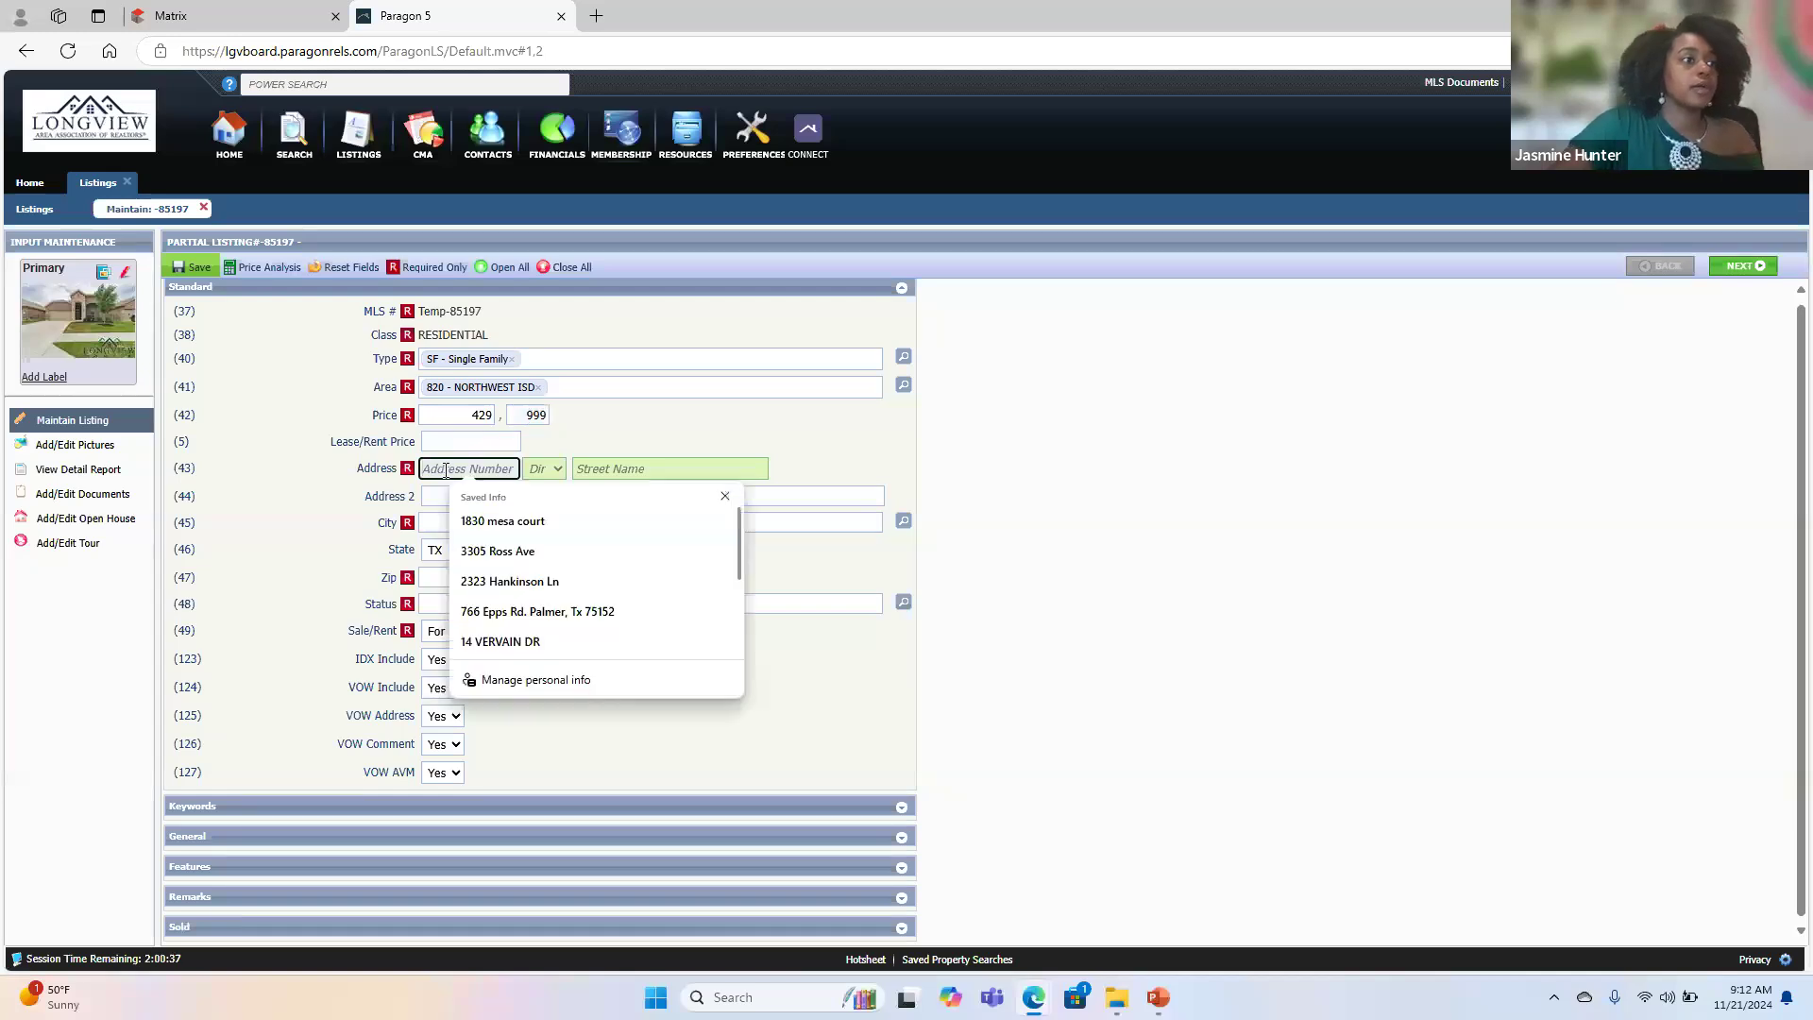
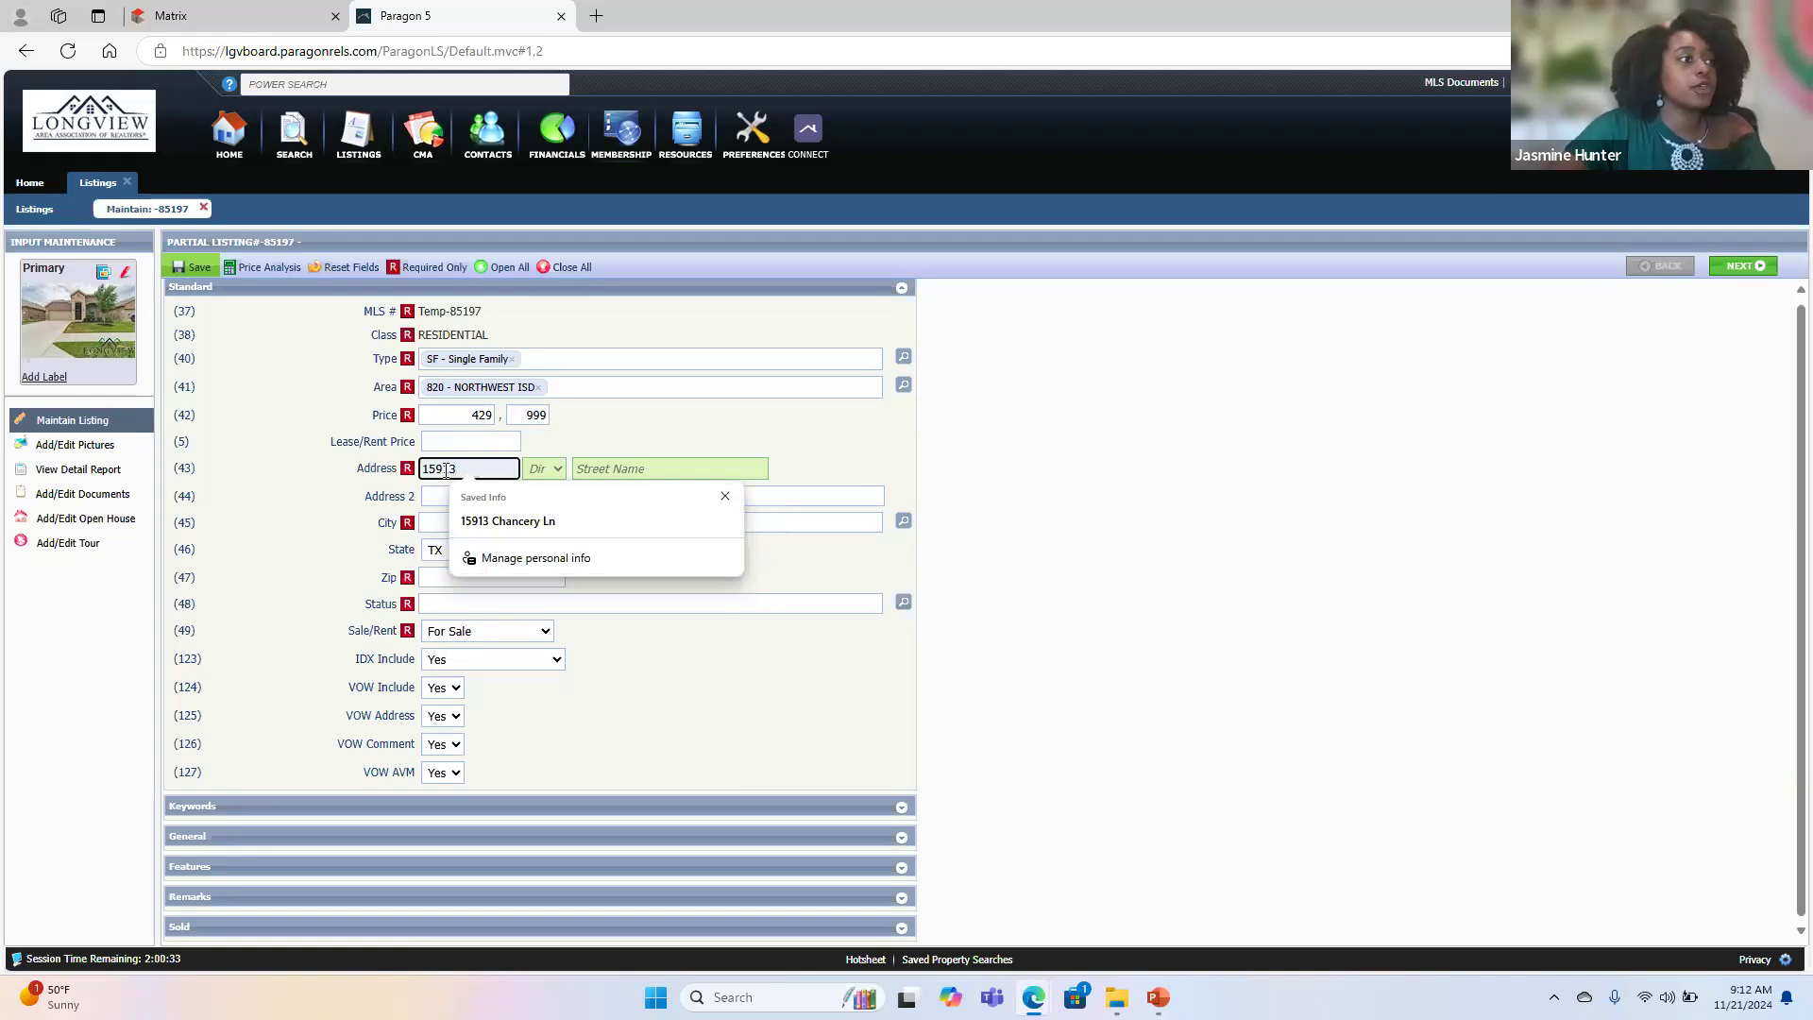
key(Tab)
key(Tab)
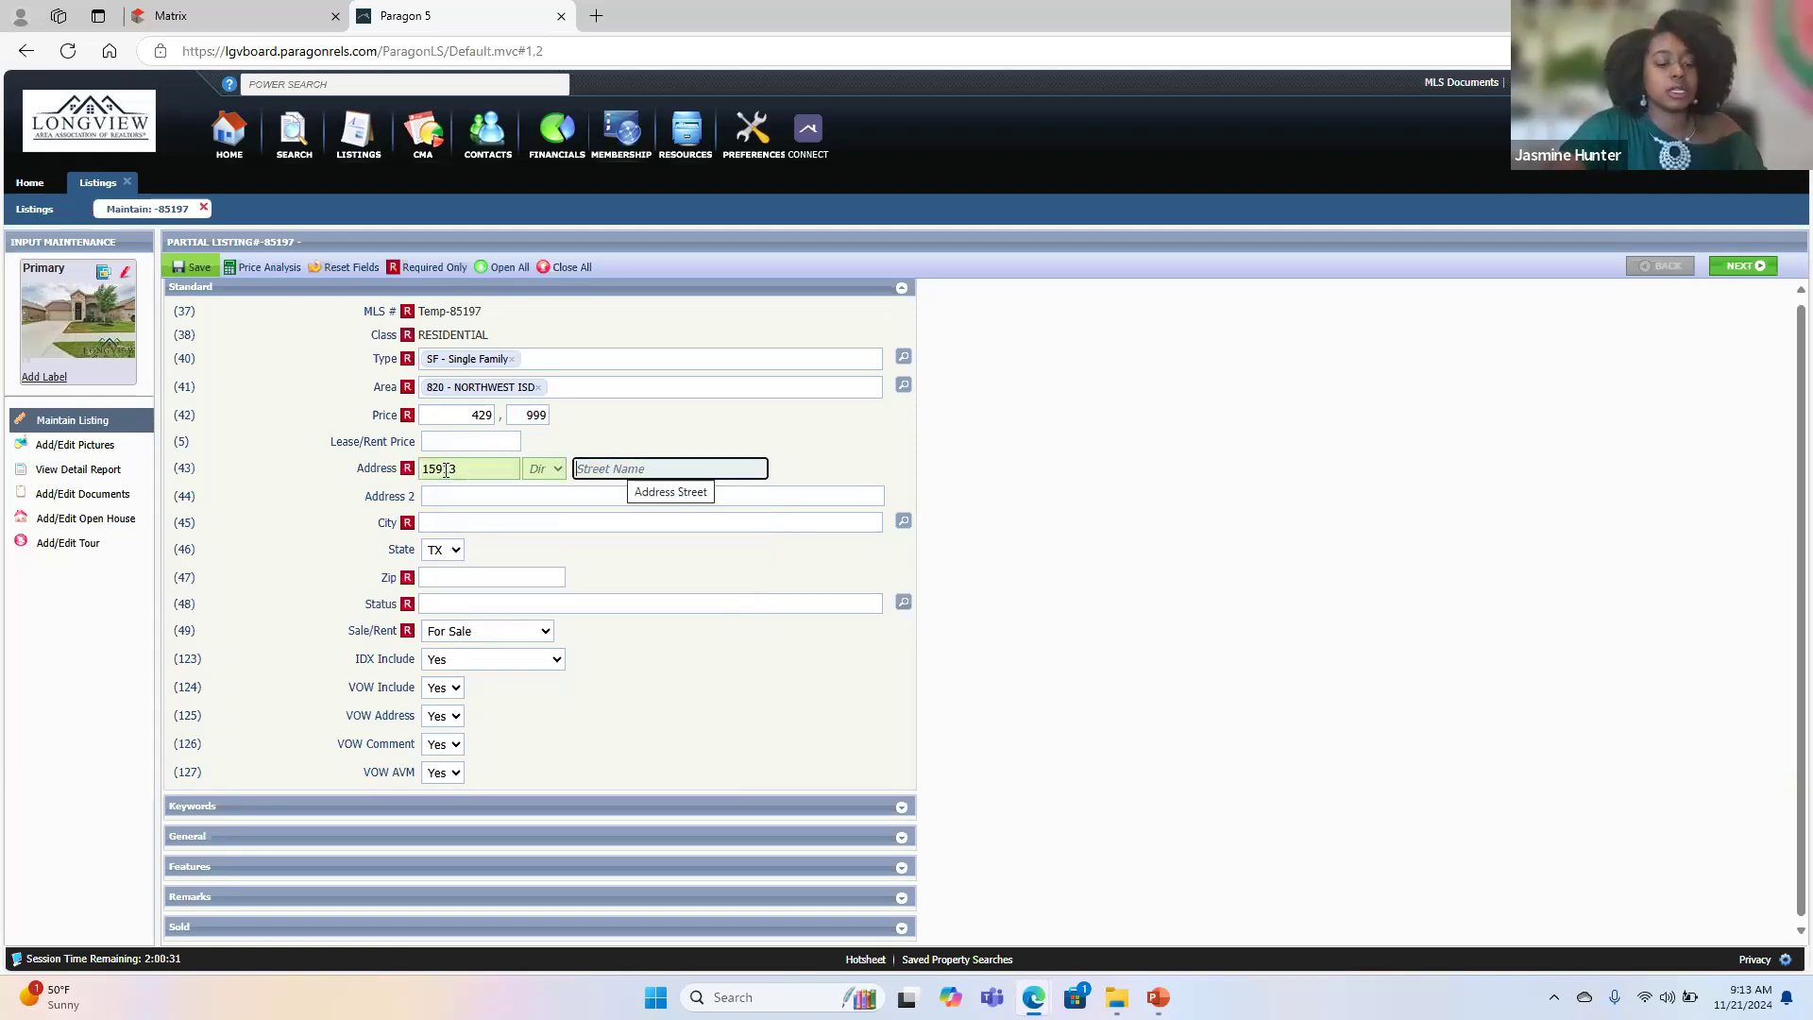
- Enter the property's street name in the listing's address
key(Caps_Lock)
key(Caps_Lock)
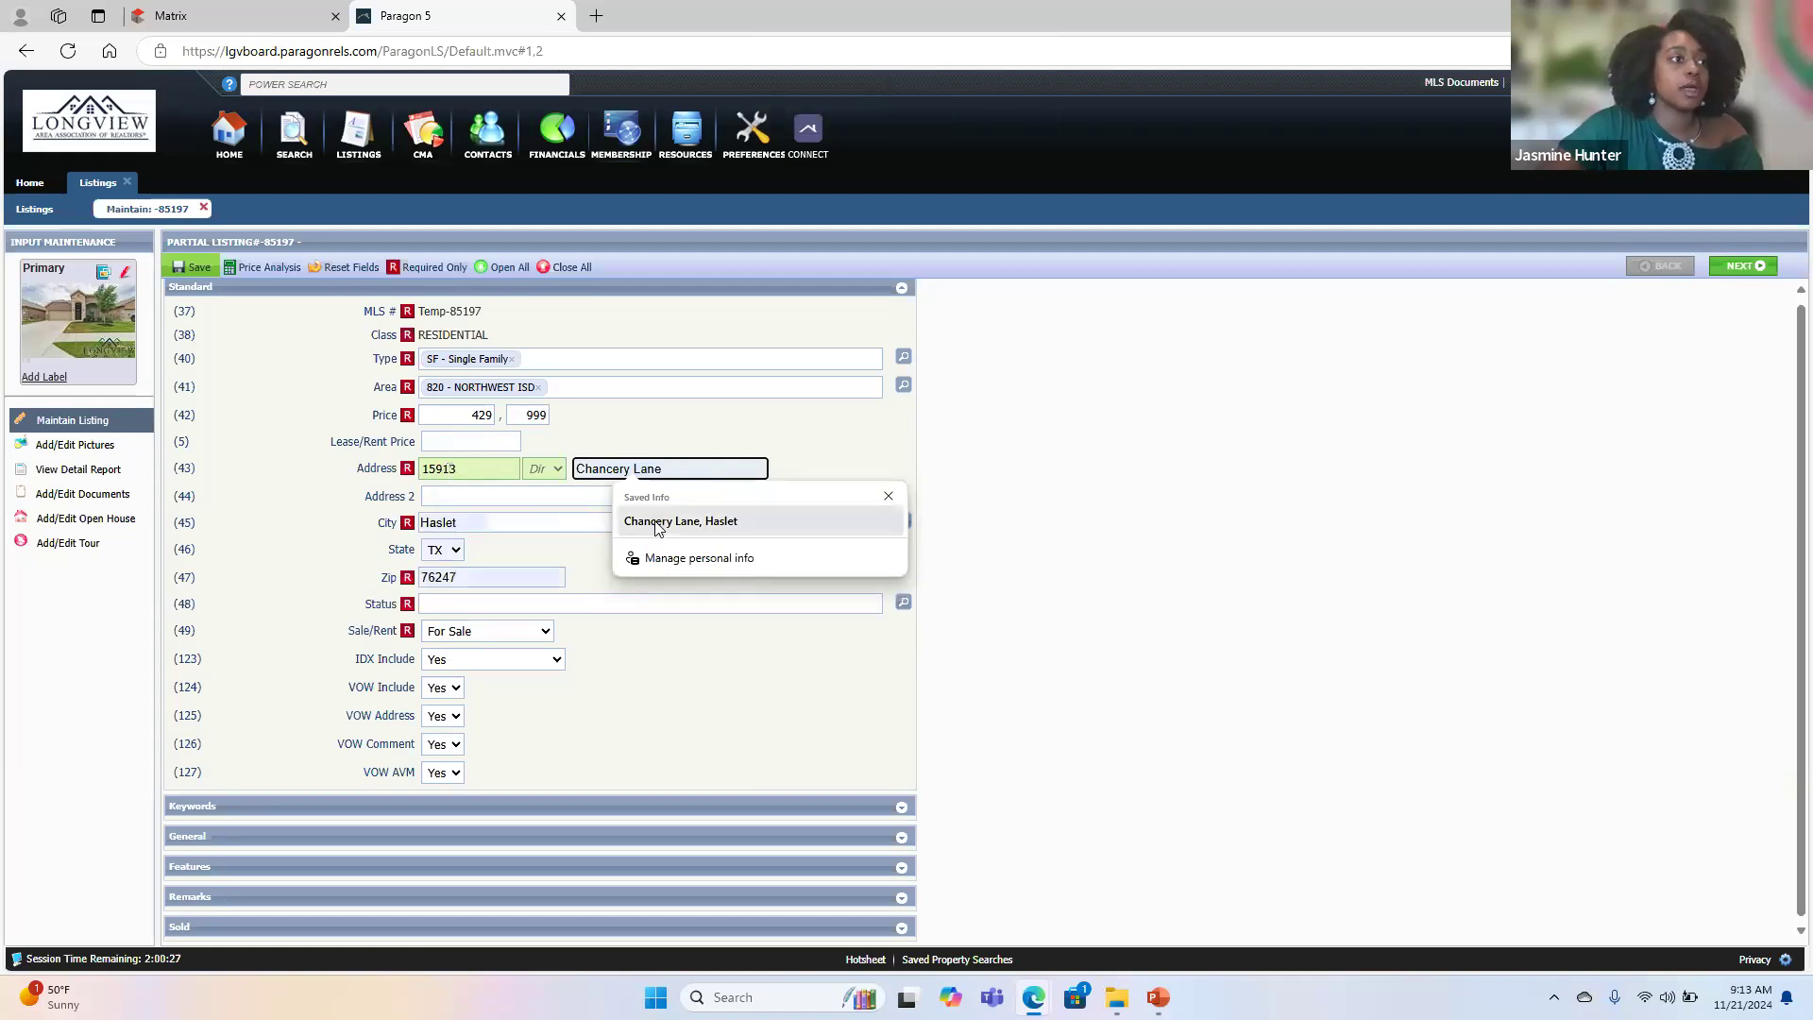
key(Caps_Lock)
key(Caps_Lock)
- Set the listing's City to FortWorth - Fort Worth
click(509, 527)
text(fort Worth)
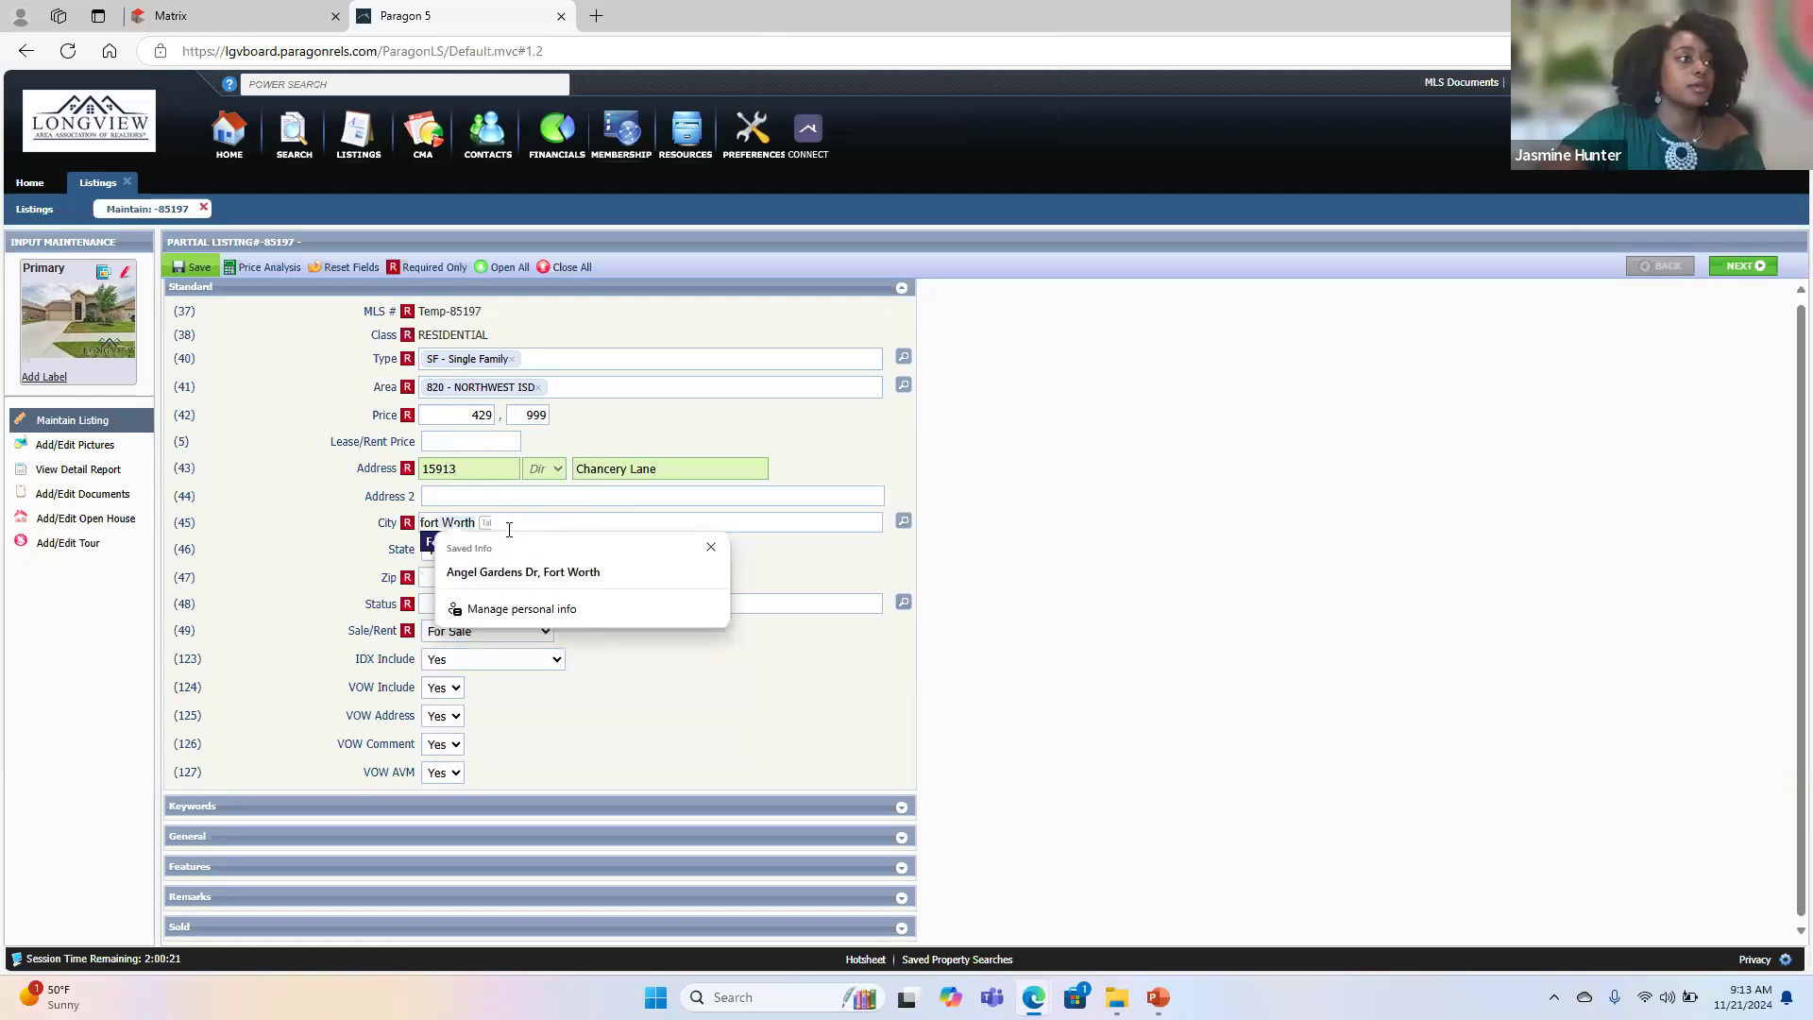
click(430, 542)
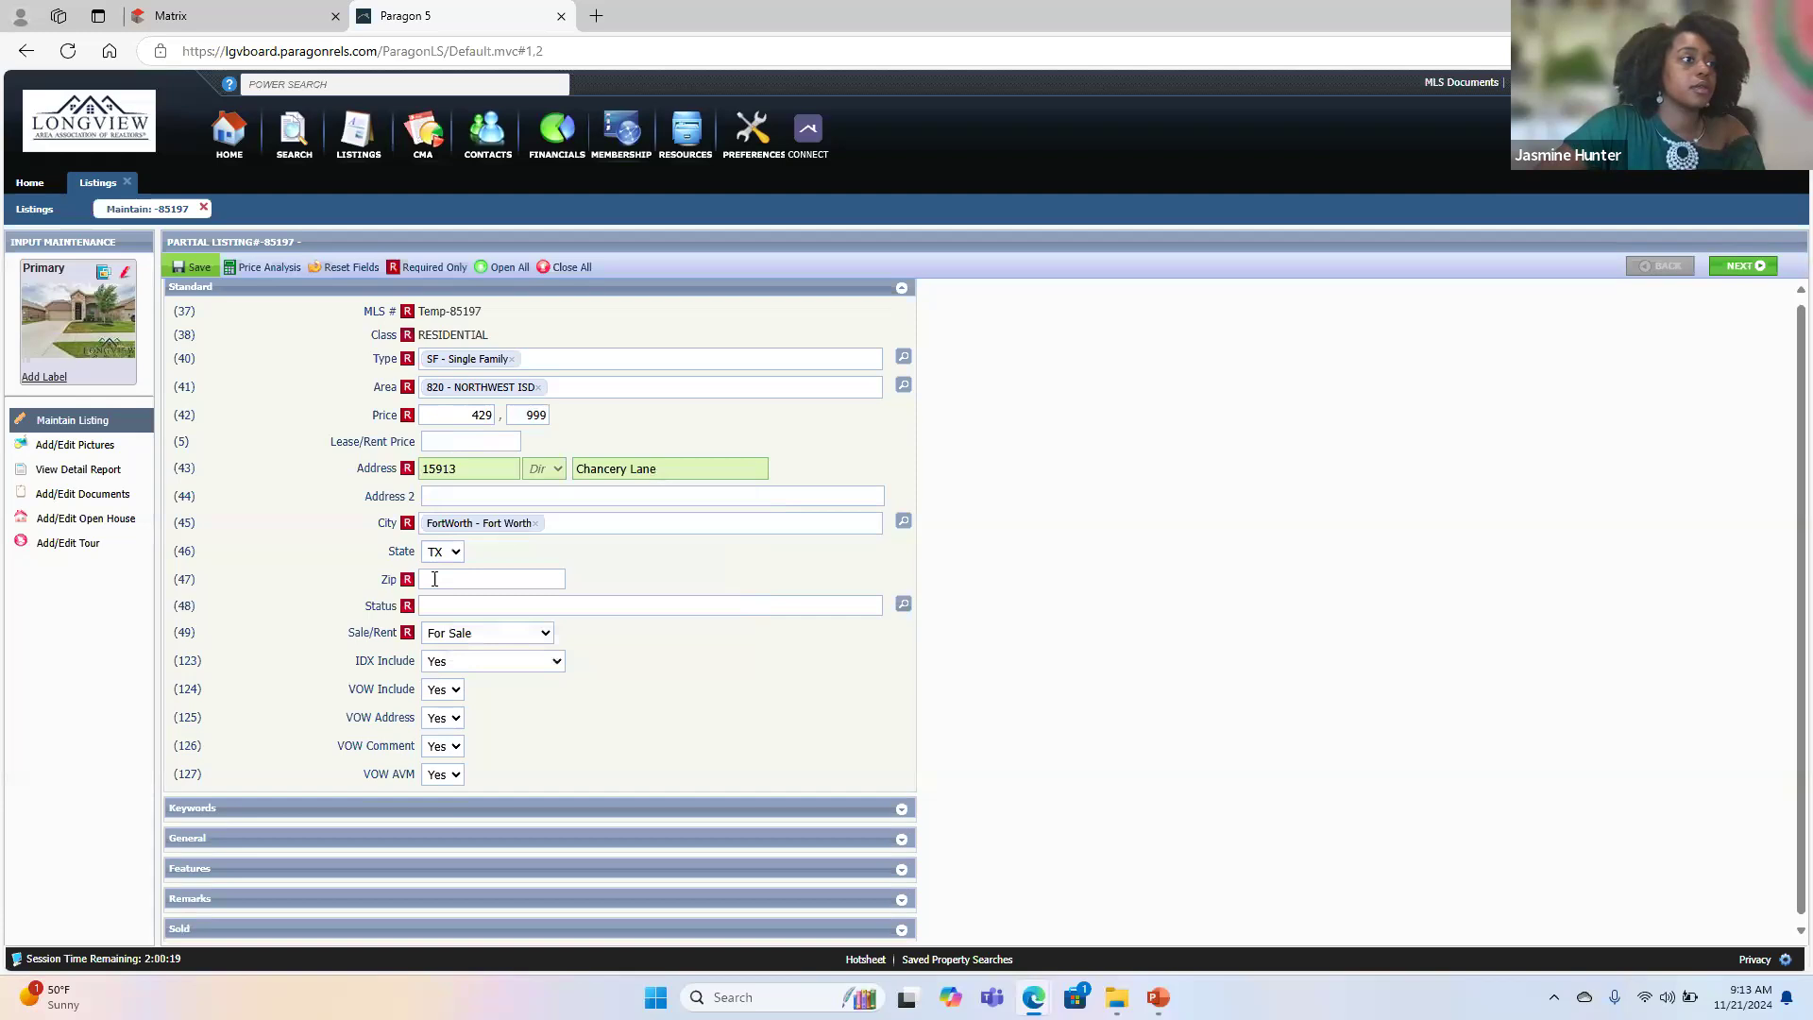
- Look up the property's zip code among the active listings in Matrix and enter it in the Paragon listing's Zip
click(435, 579)
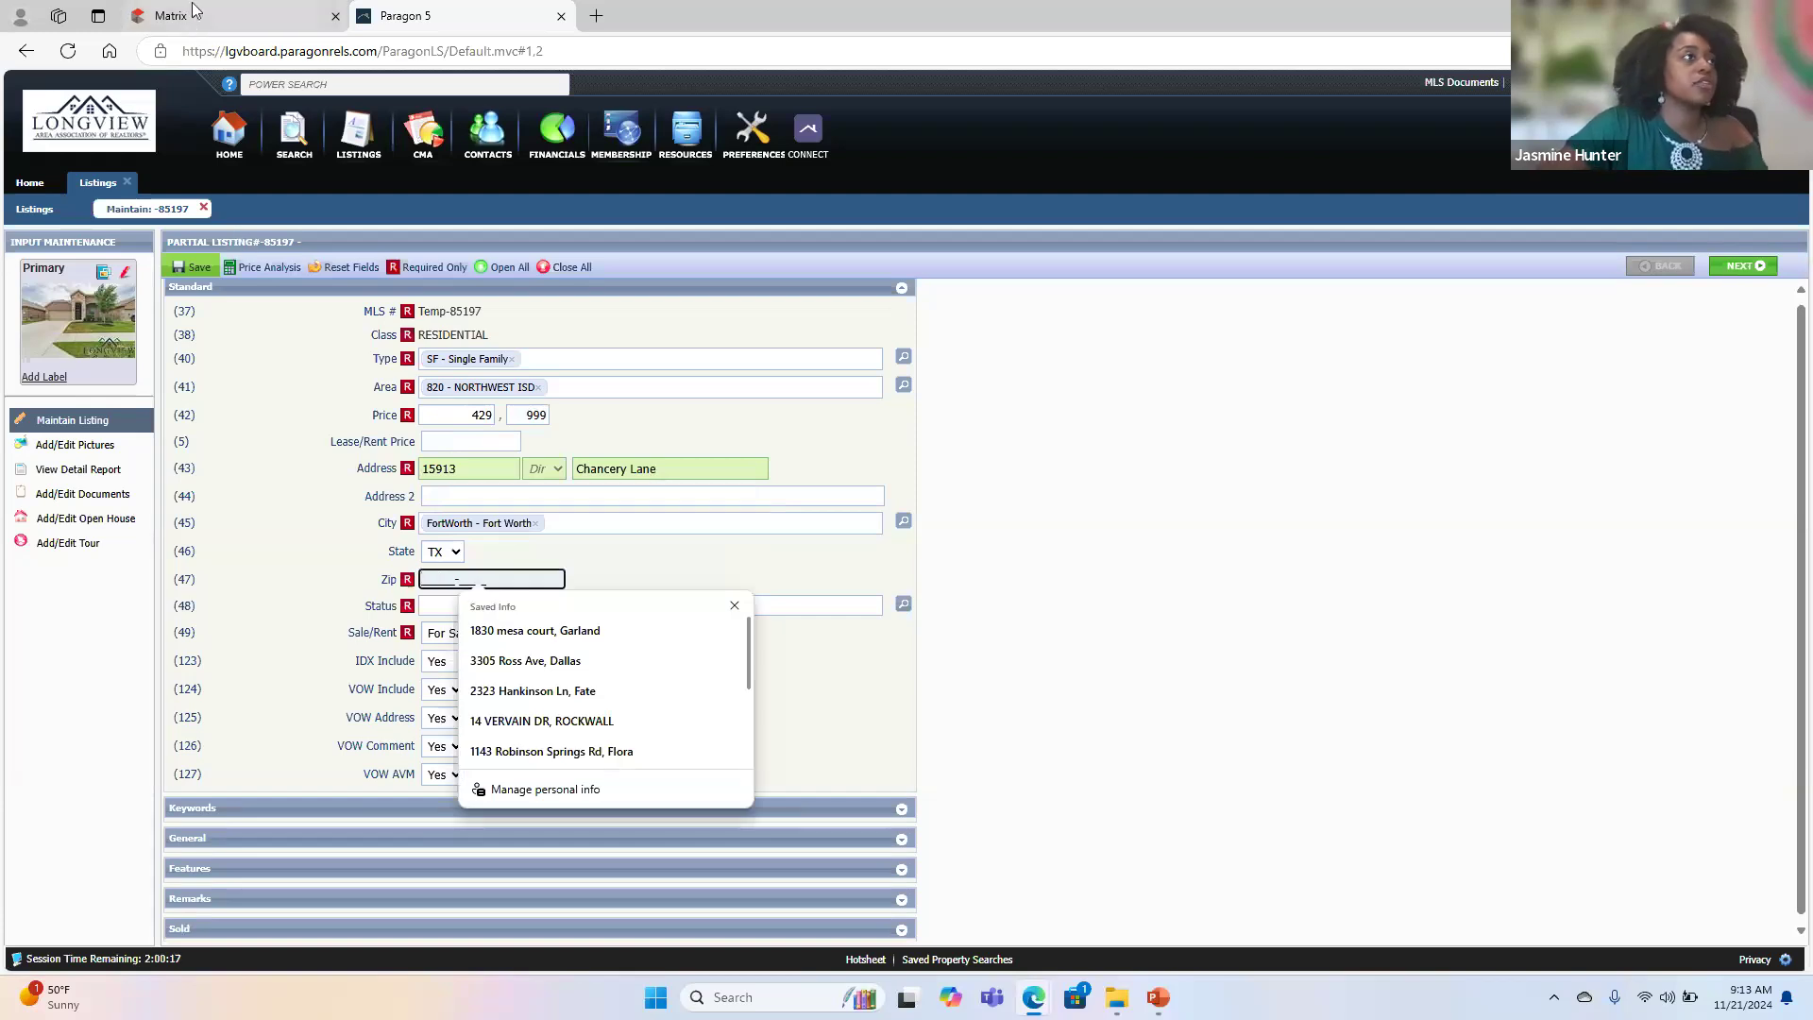
click(226, 16)
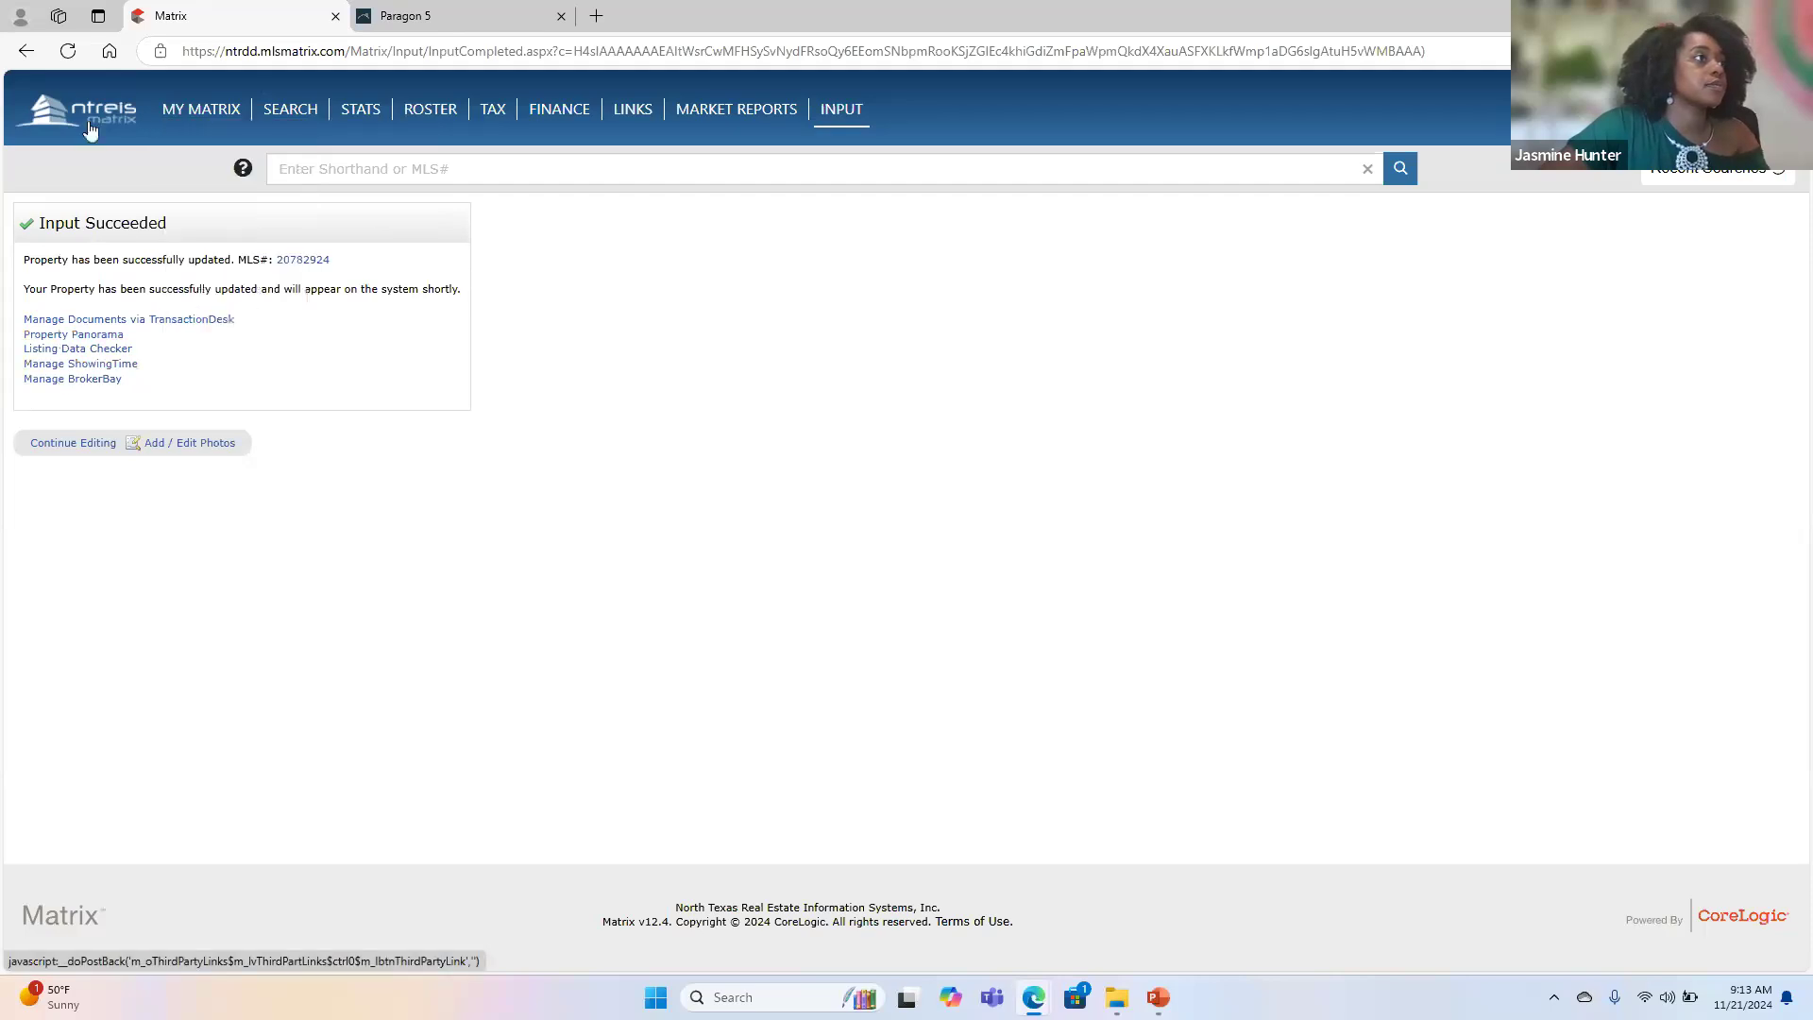
click(189, 112)
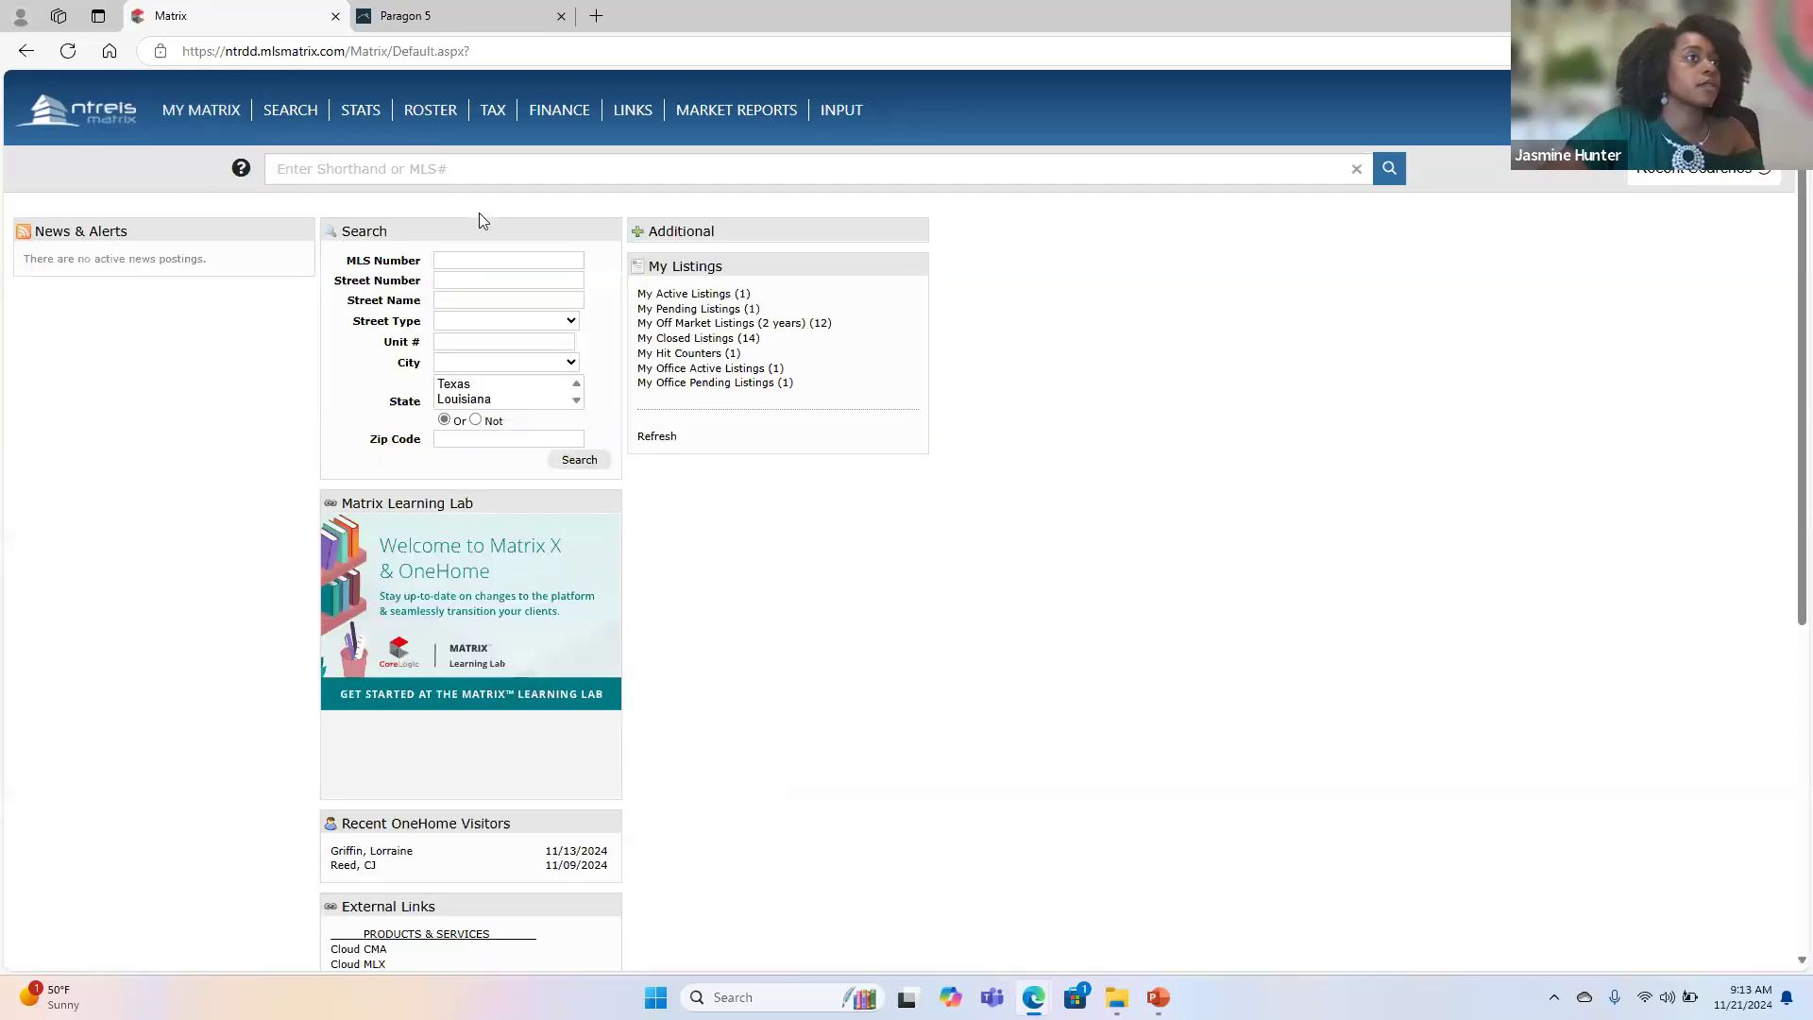
click(698, 296)
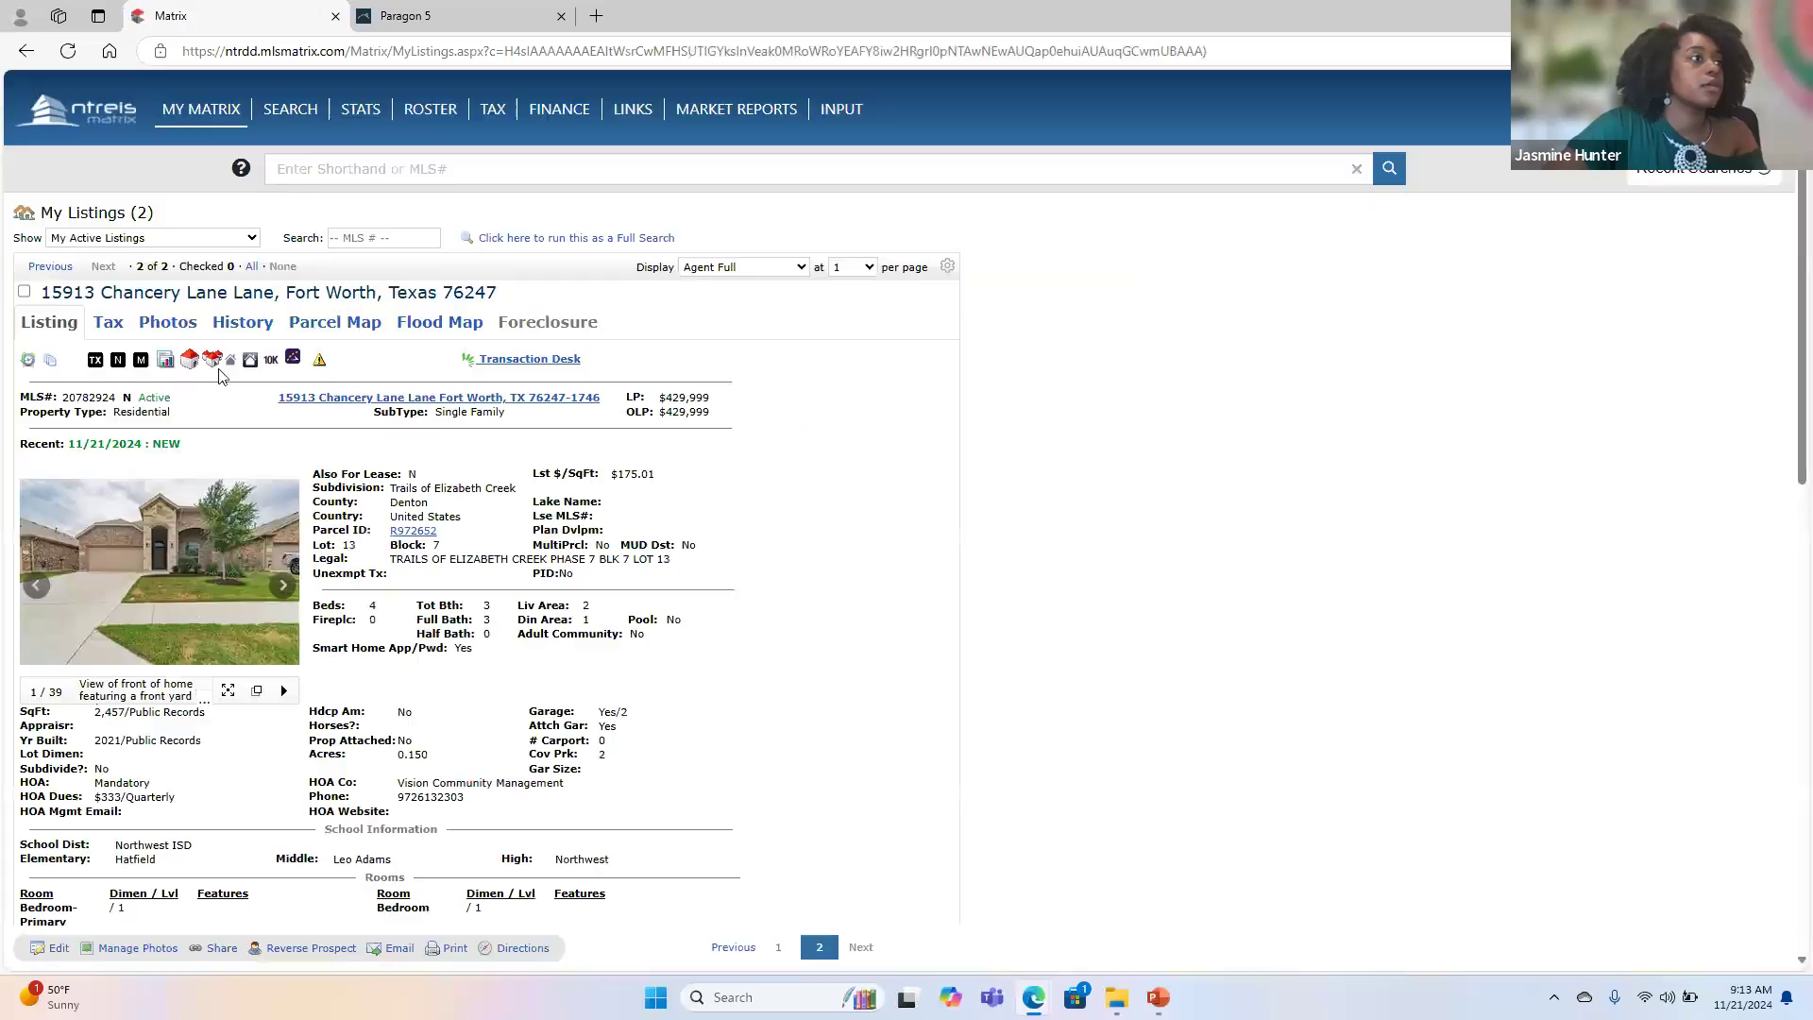
click(482, 16)
text(7624)
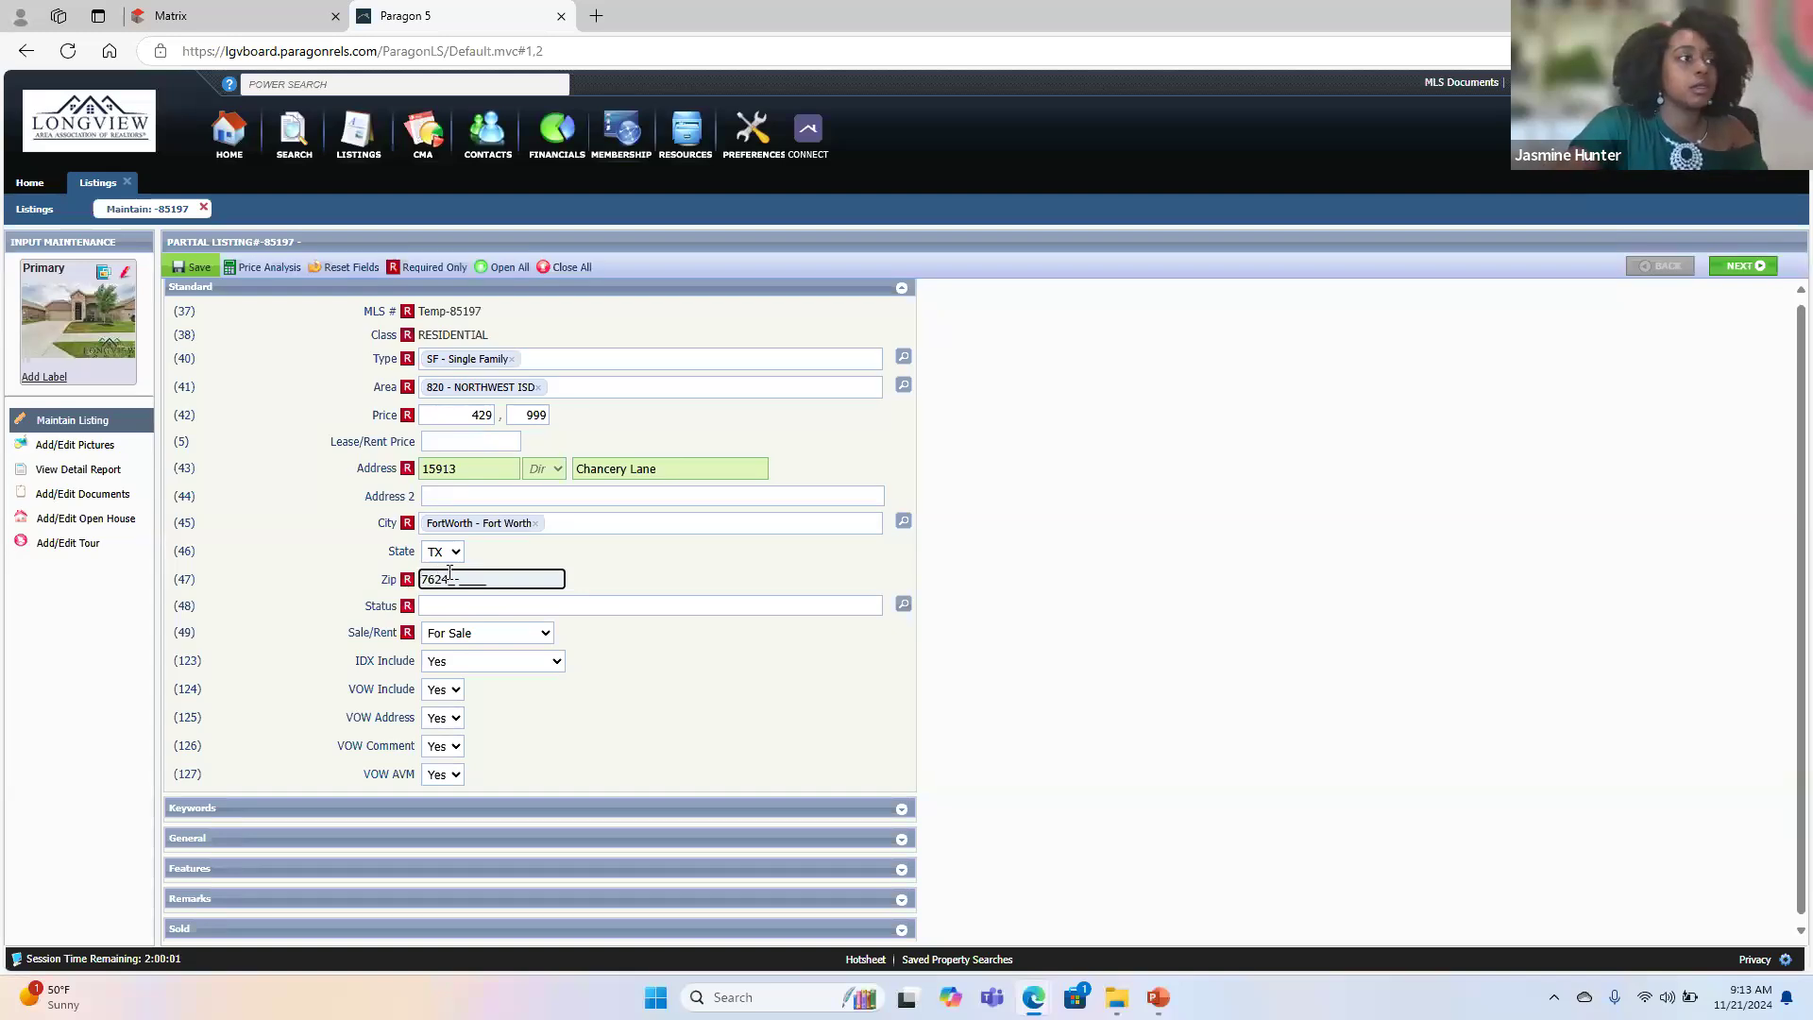
text(7)
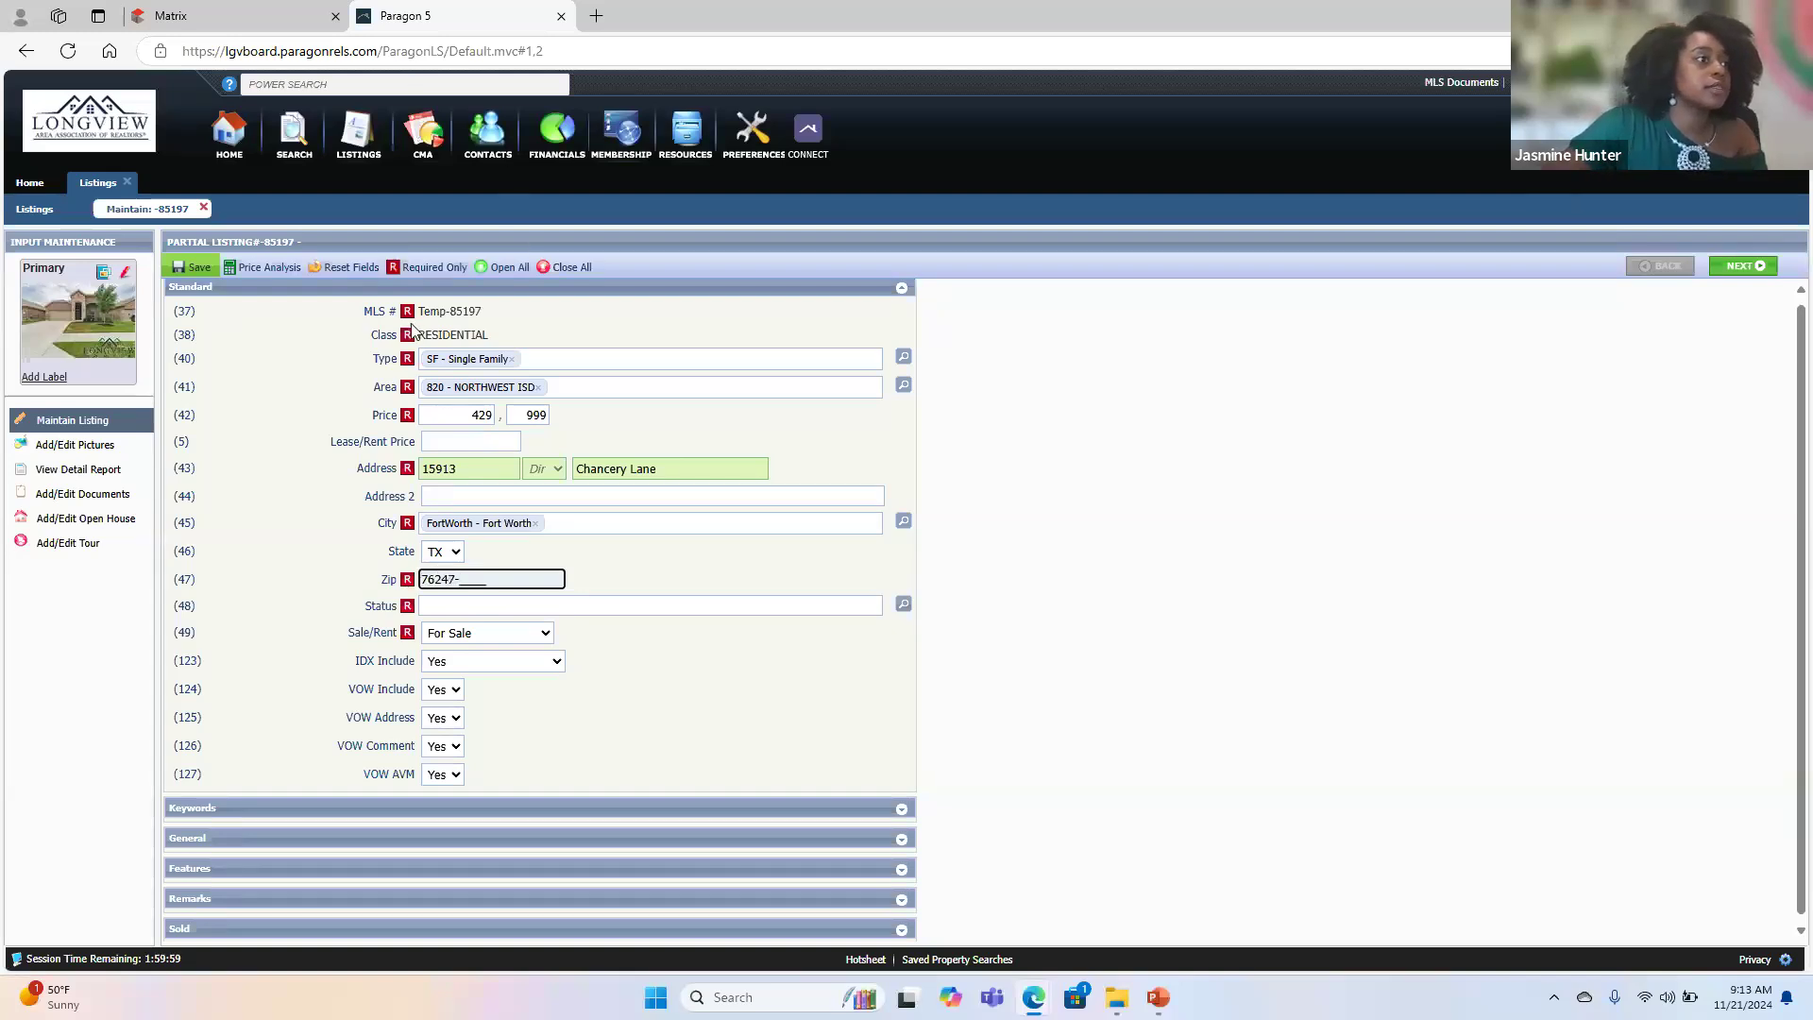
- Check the property's full listing details in Matrix and set the Paragon listing's Status to ACT - ACTIVE
click(247, 19)
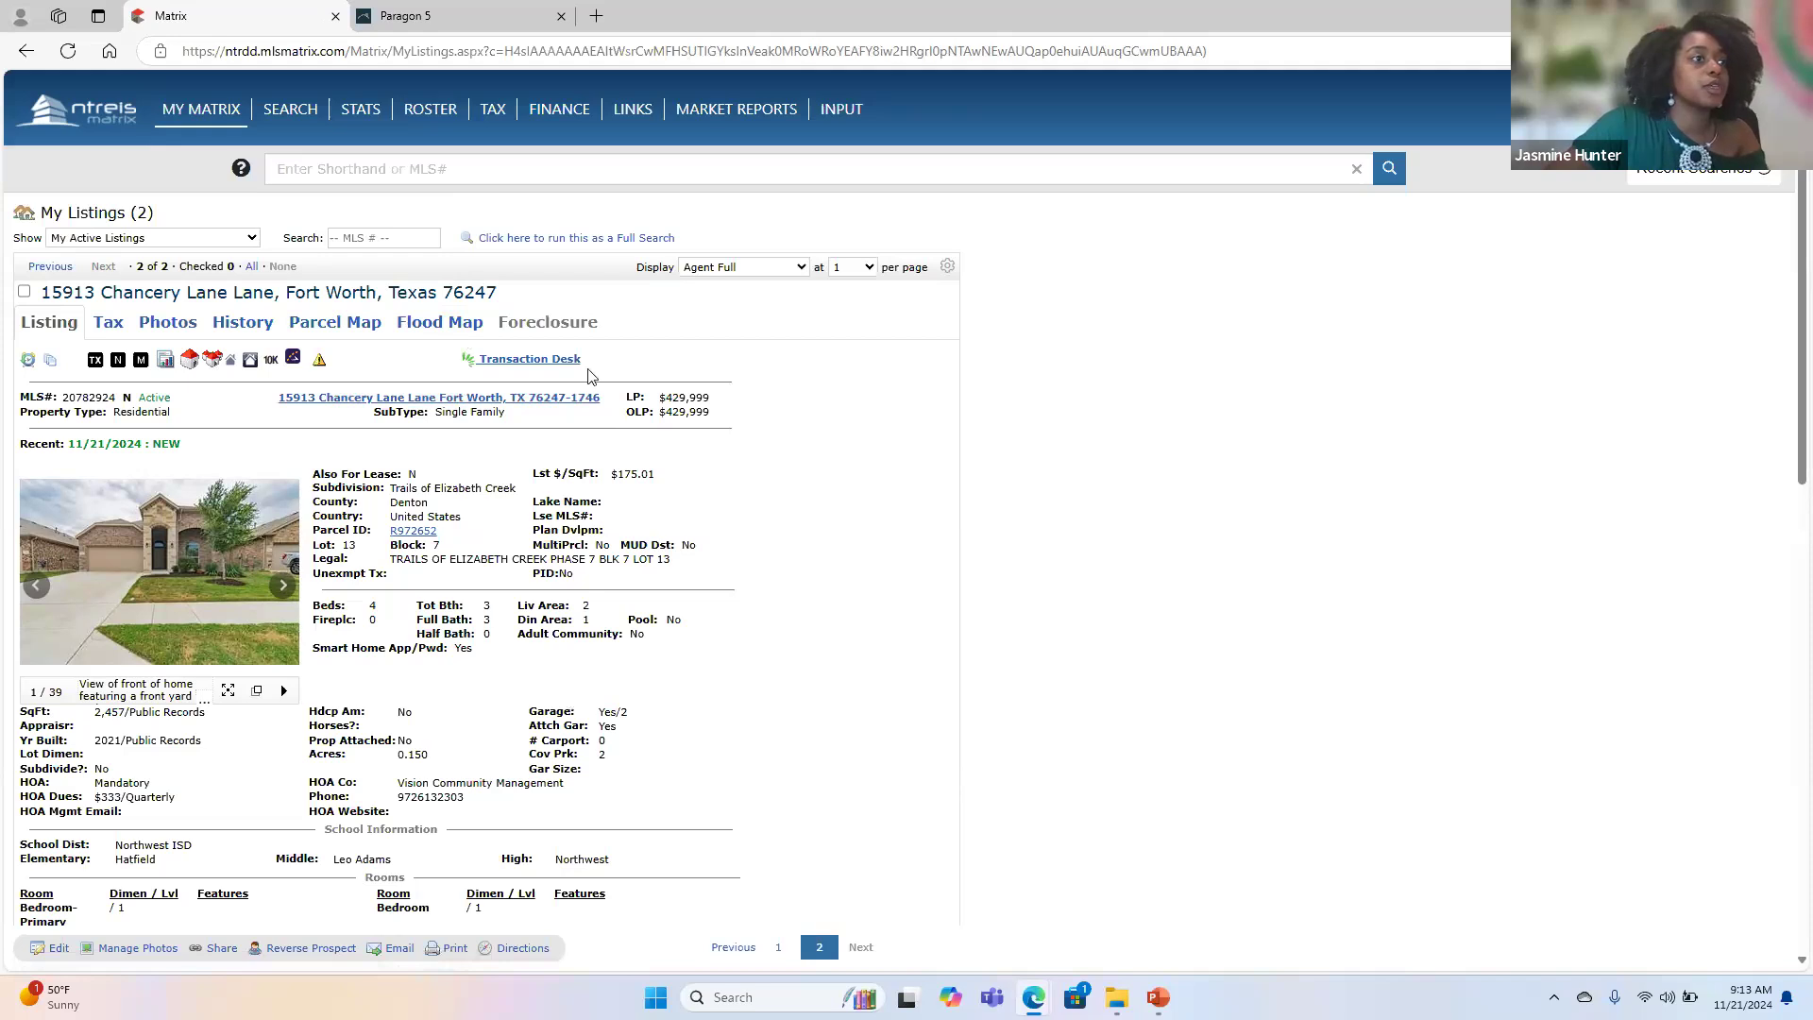
scroll(501, 732, down, 4)
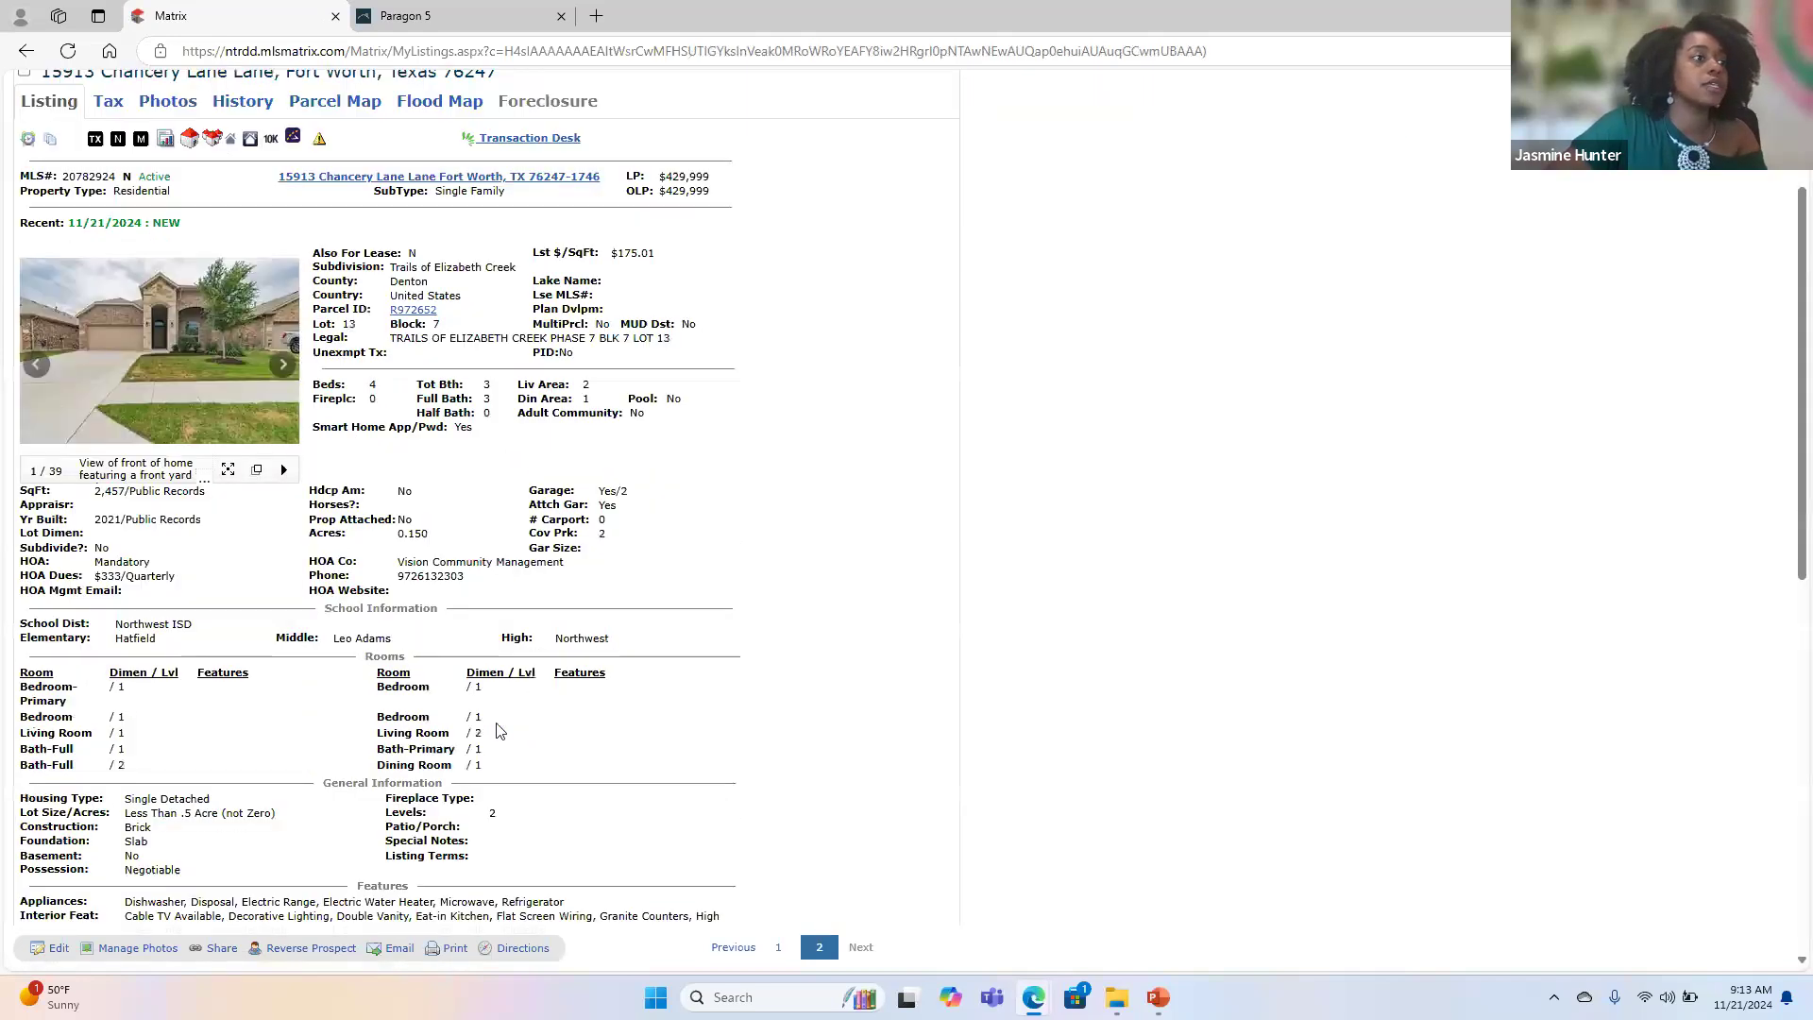
scroll(498, 730, down, 5)
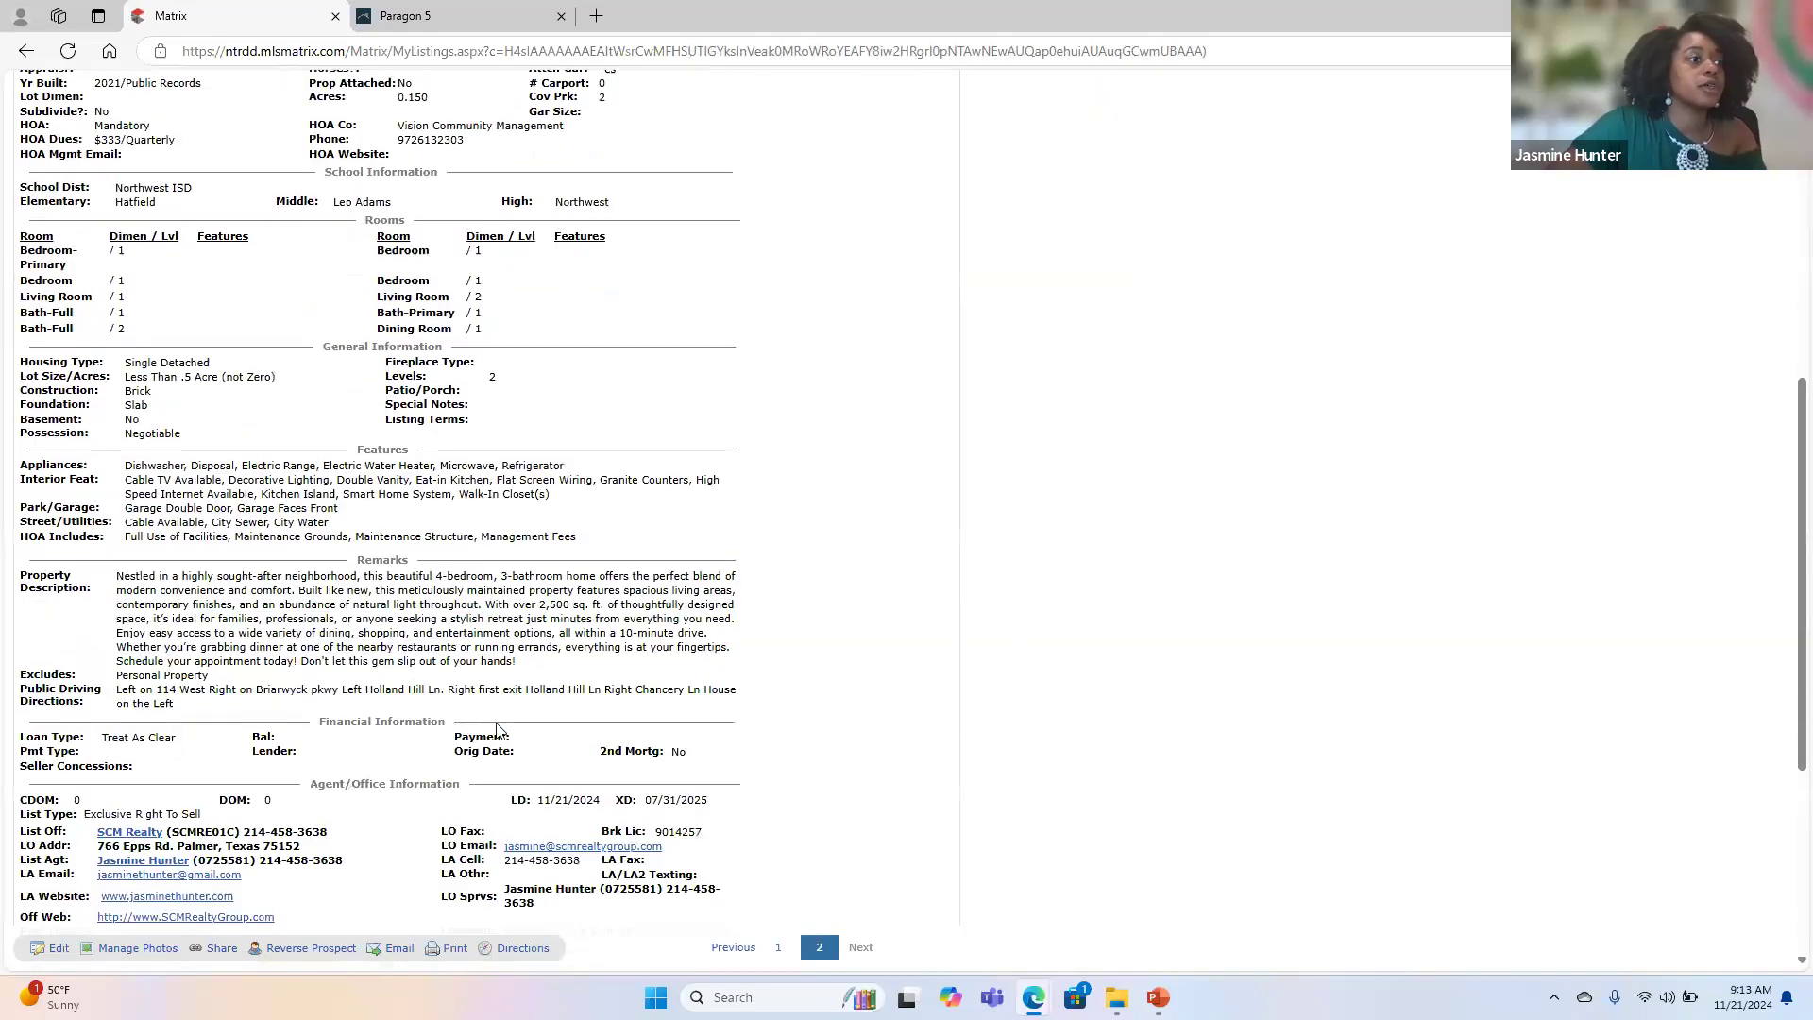
scroll(497, 730, up, 10)
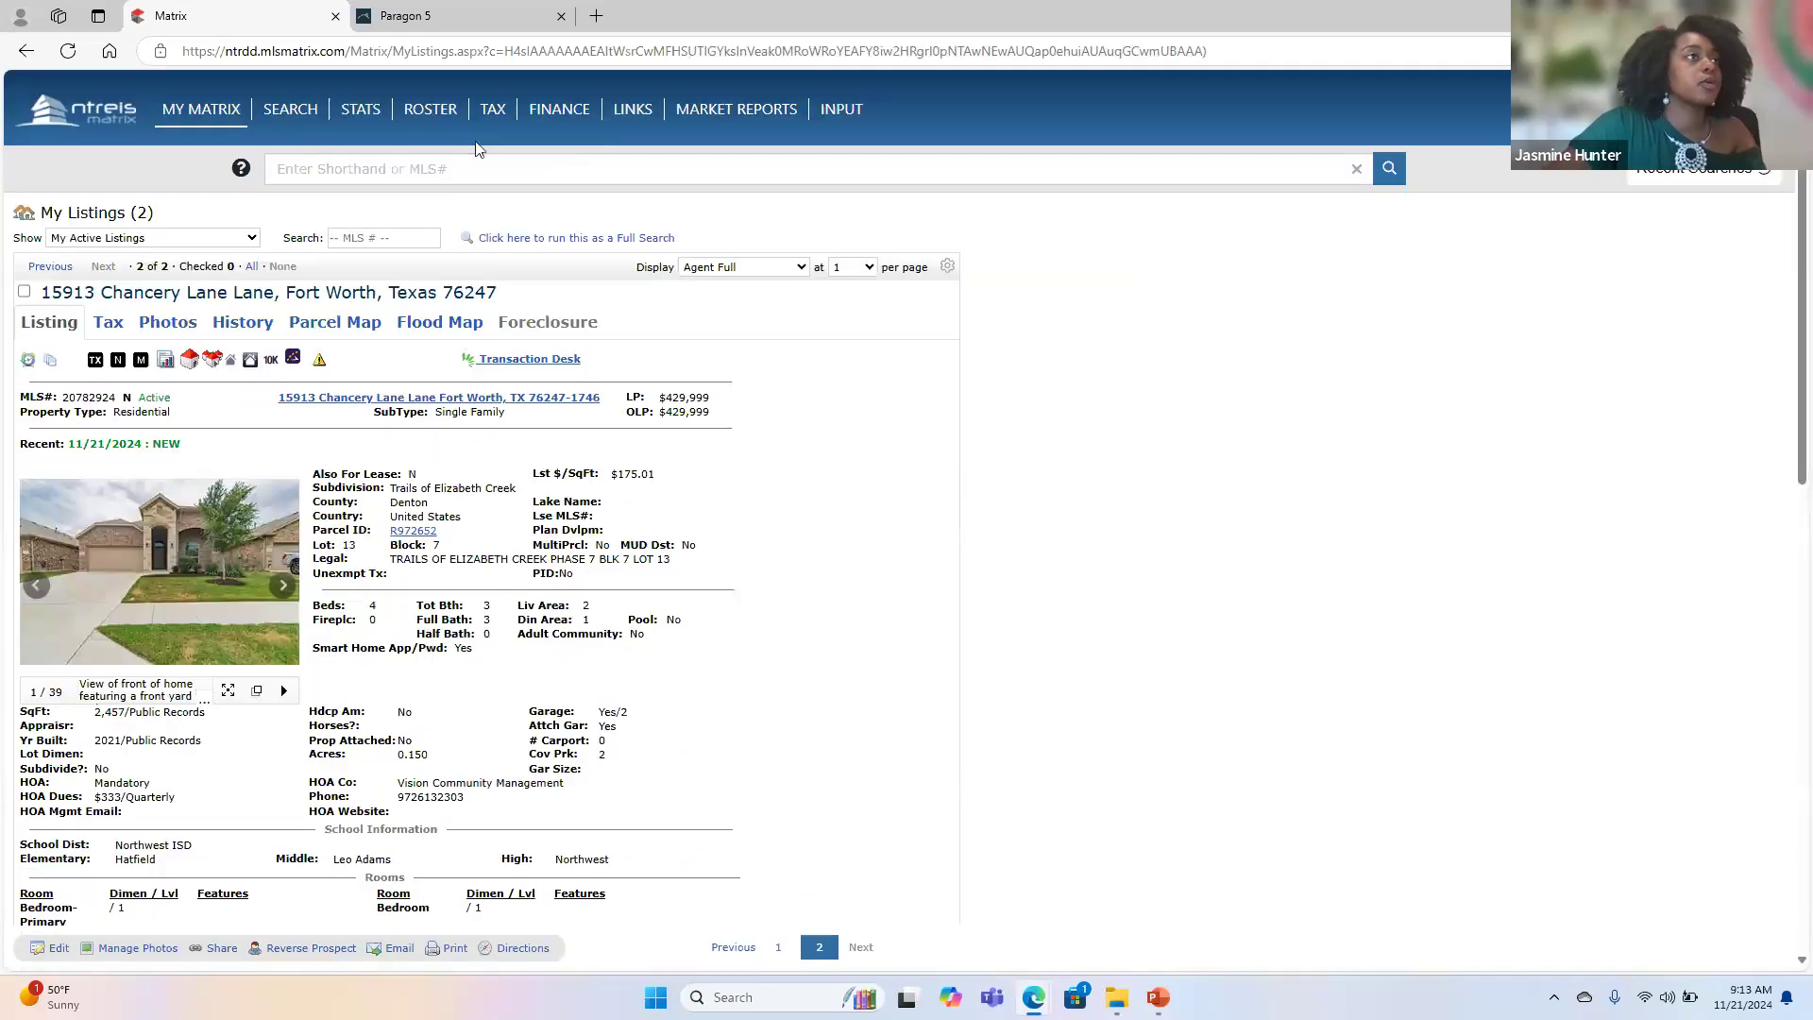
click(465, 18)
click(283, 615)
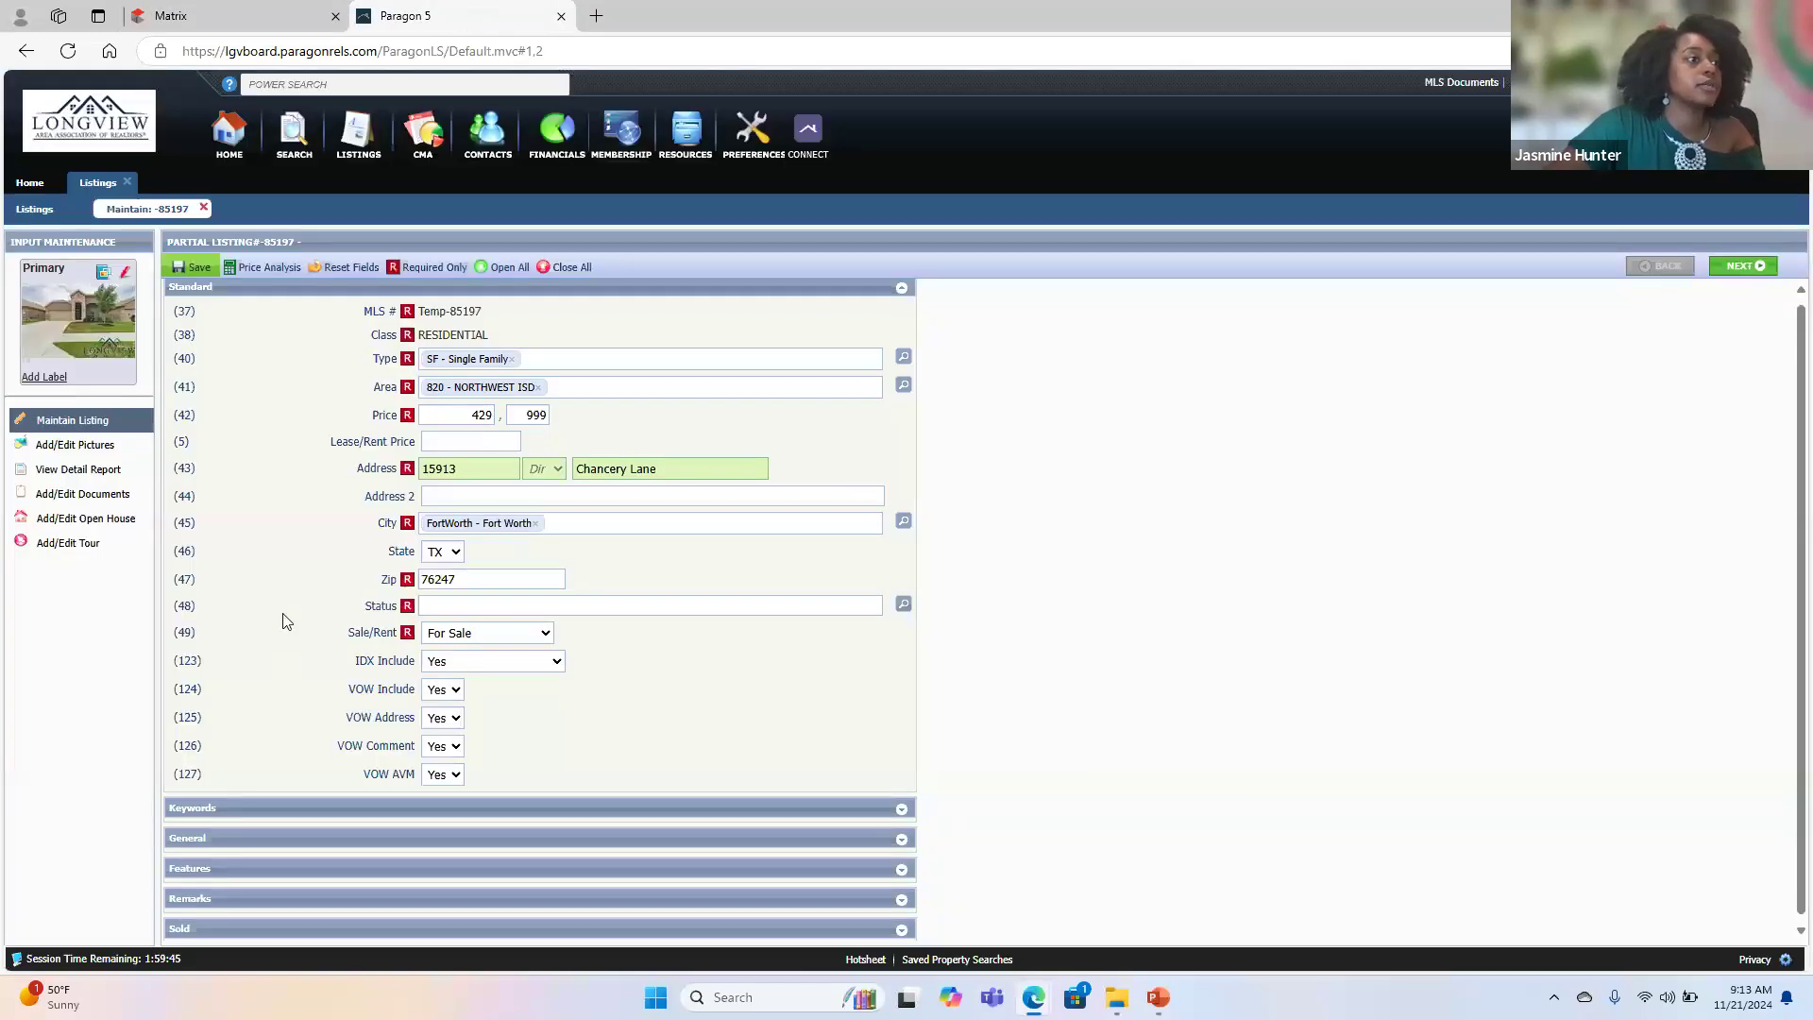
click(462, 626)
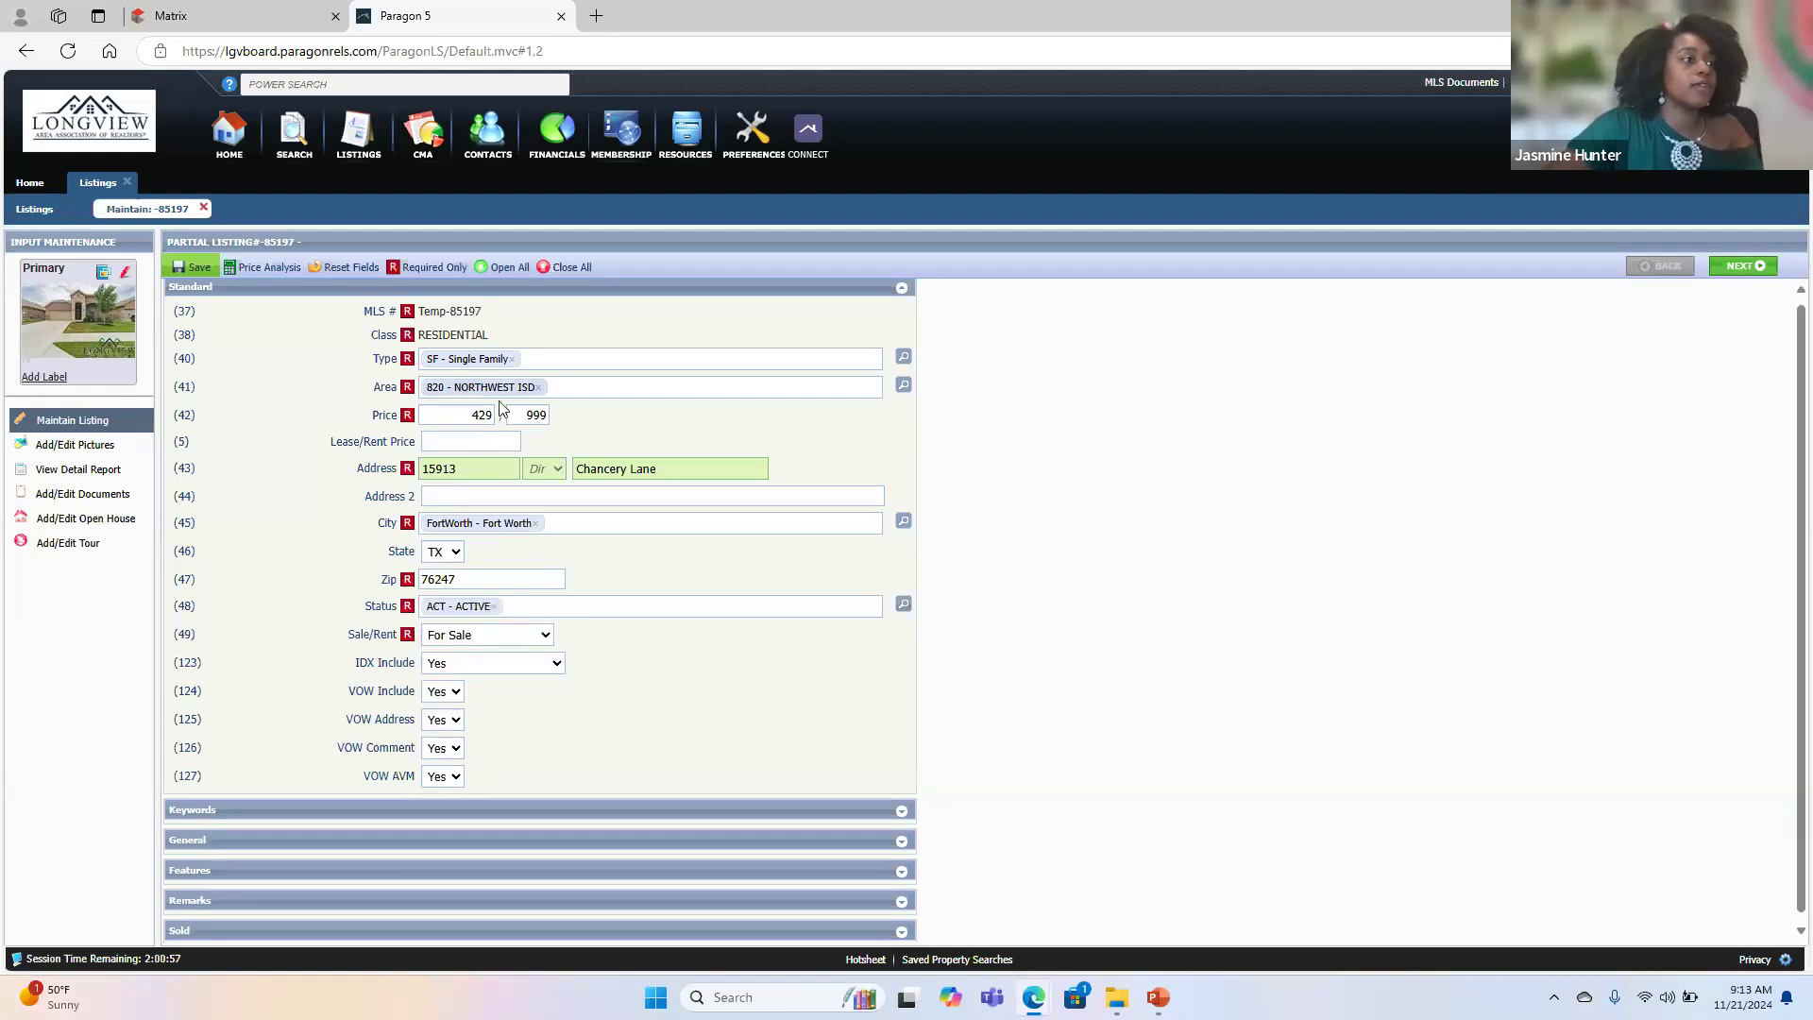
- In the Keywords section, enter 4 total bedrooms, 3 full baths, 0 half baths, garage capacity 2 and garage type Garage
click(421, 288)
click(421, 321)
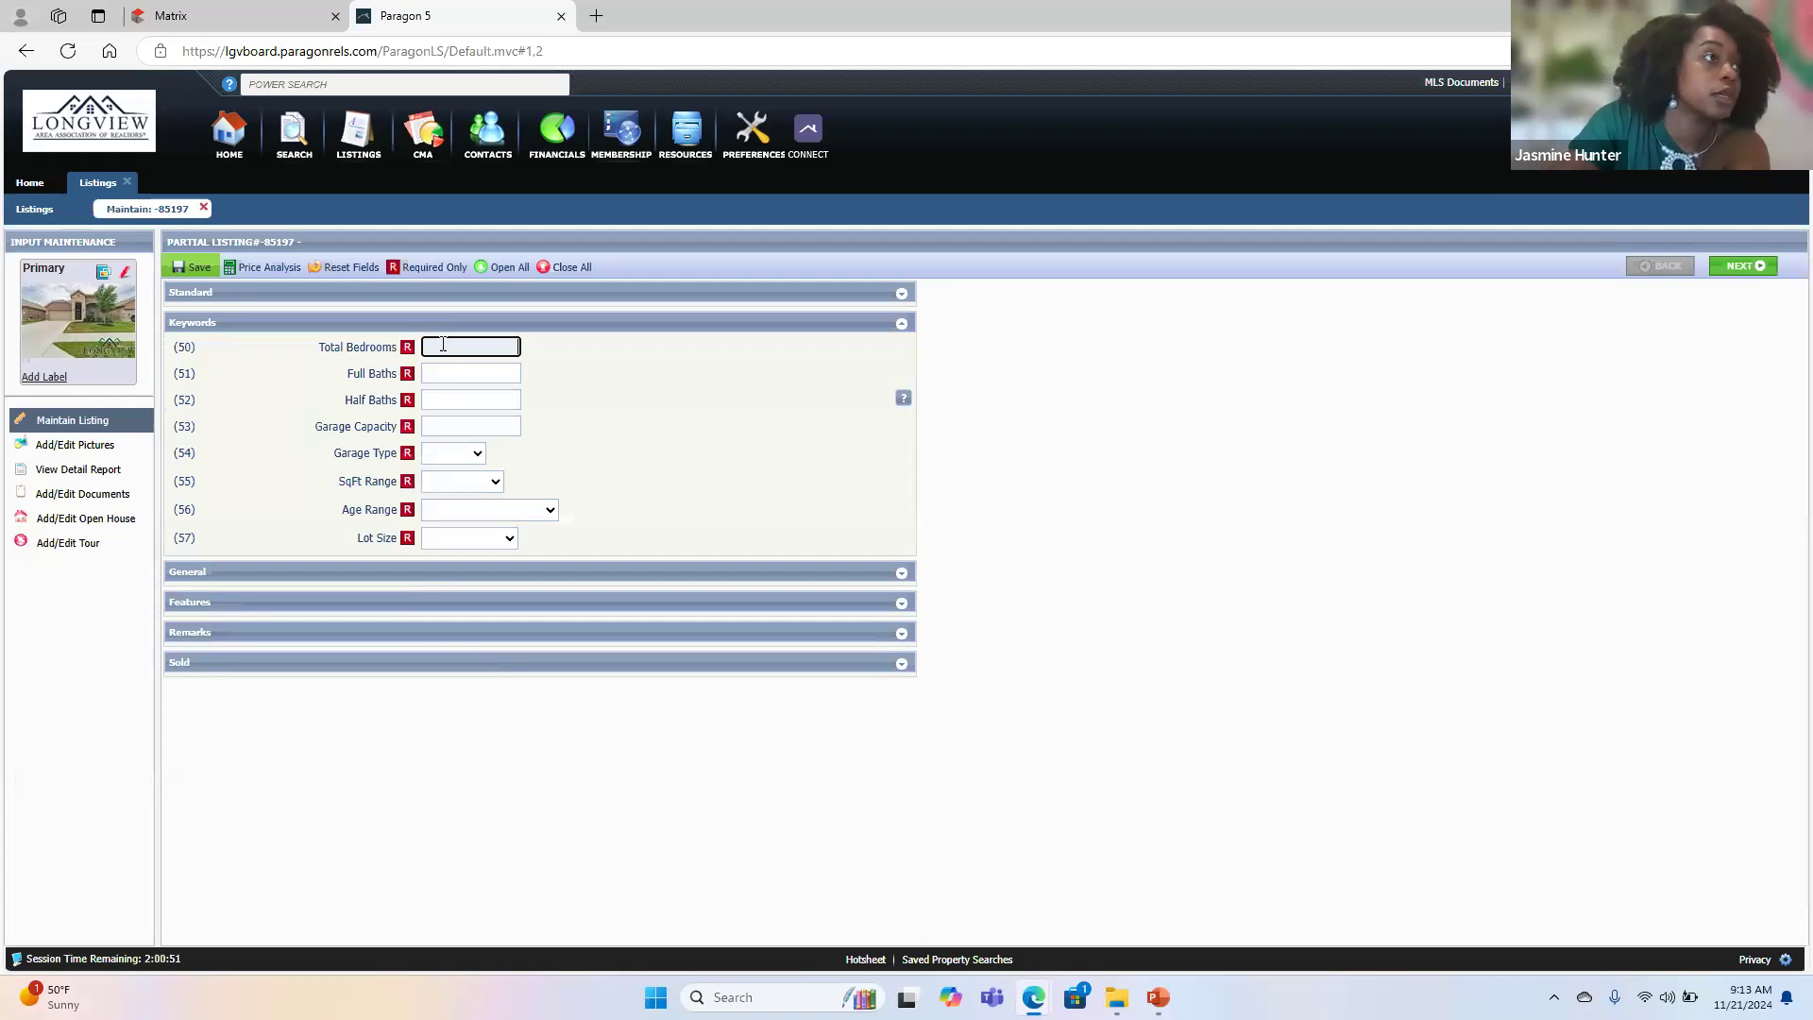
key(Tab)
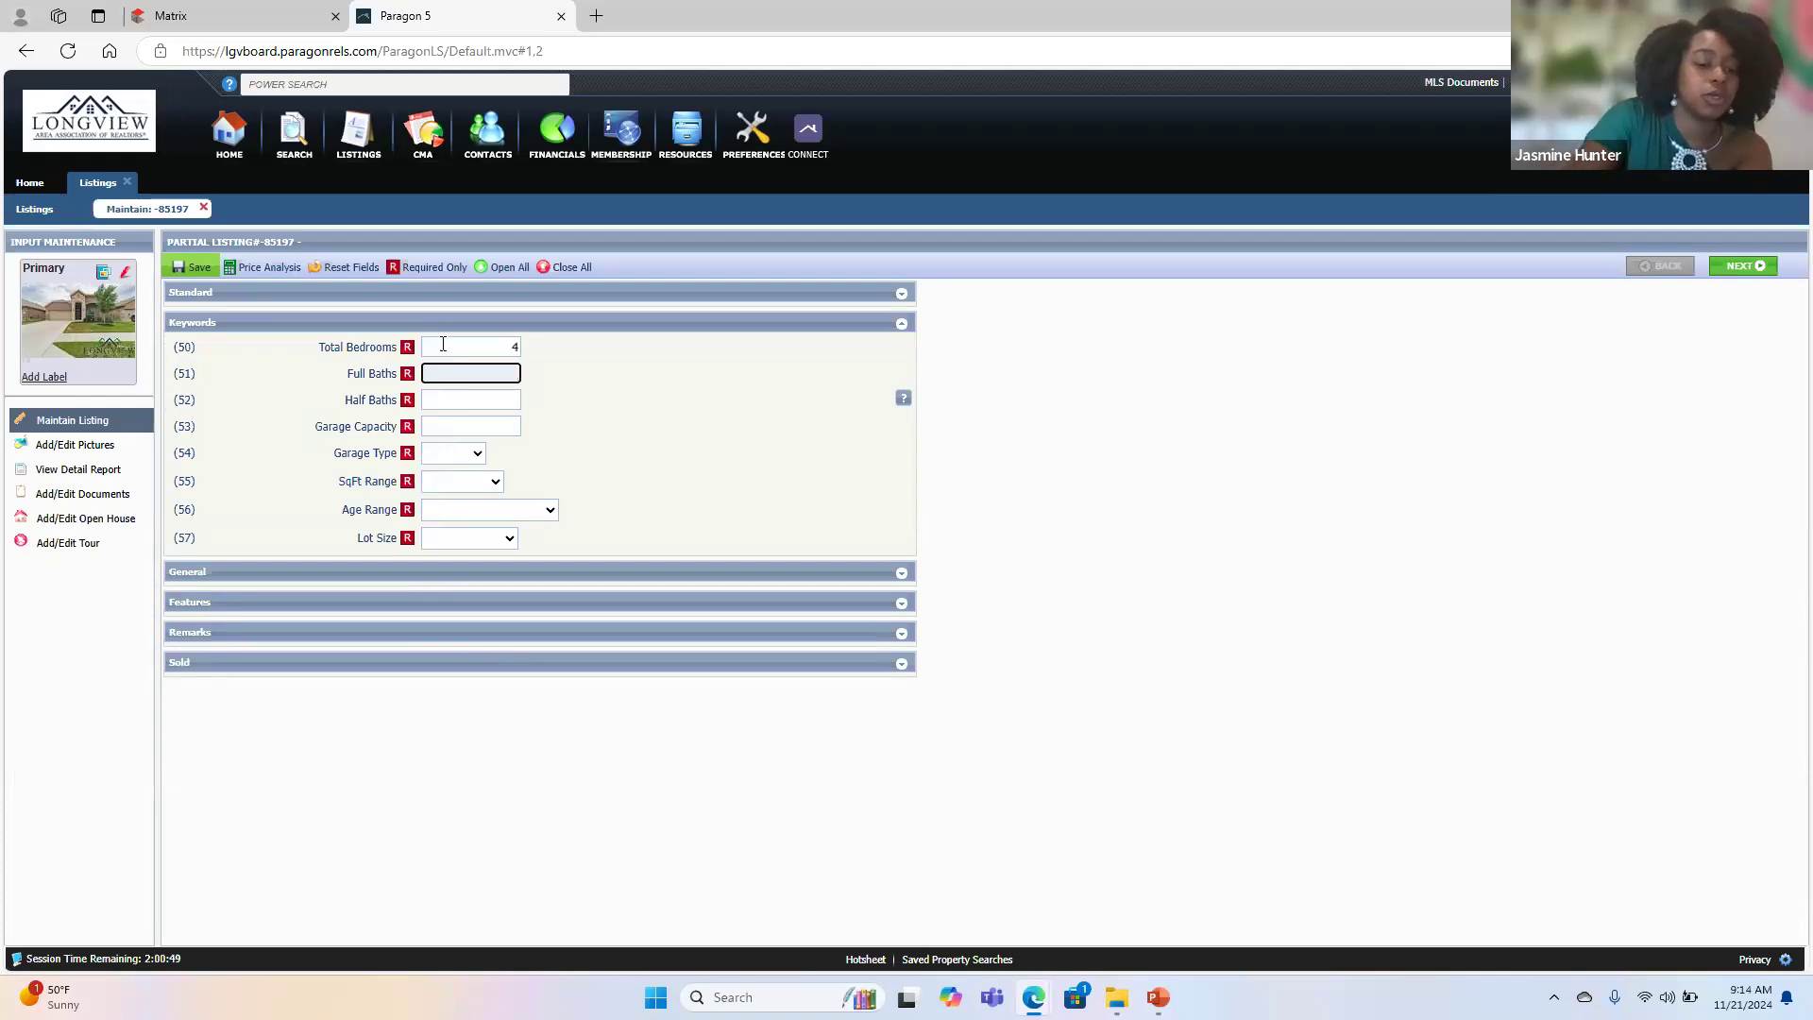
text(3)
key(Tab)
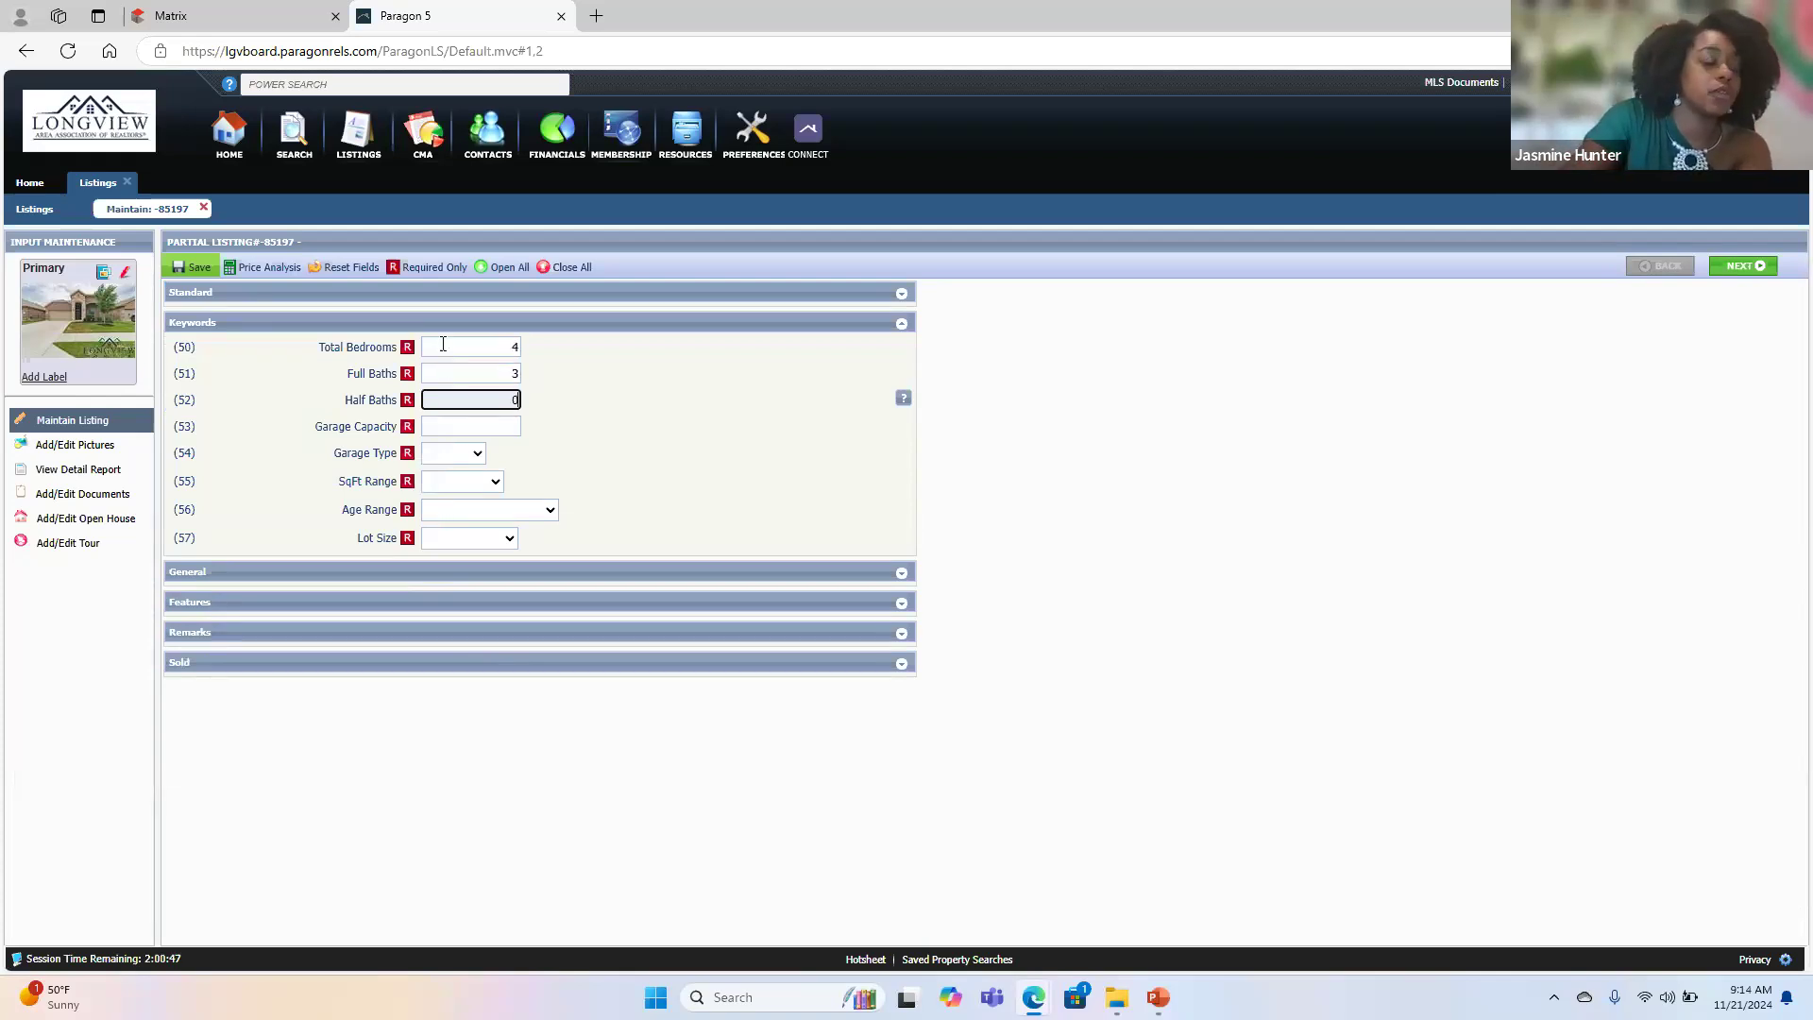
key(Tab)
key(Tab)
key(g)
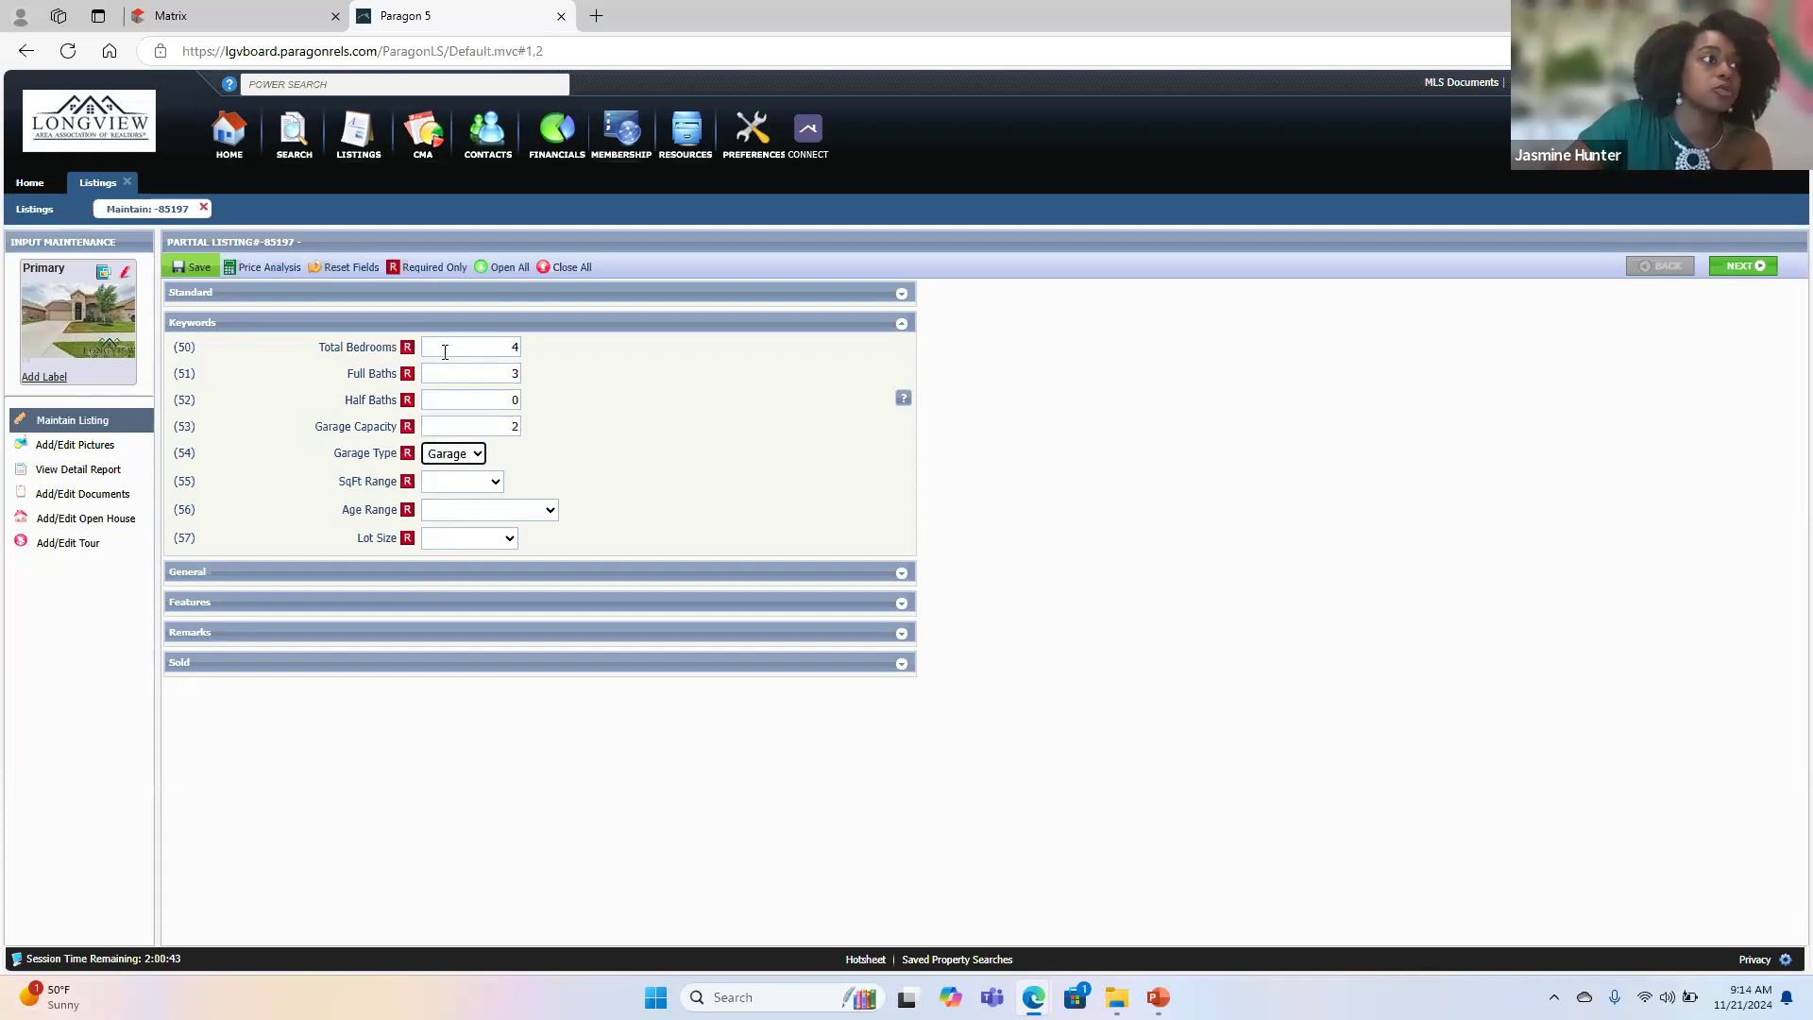
- Set the SqFt Range to 2001-2500, the Age Range to 1-5 and the Lot Size to Less than 0.5
click(473, 484)
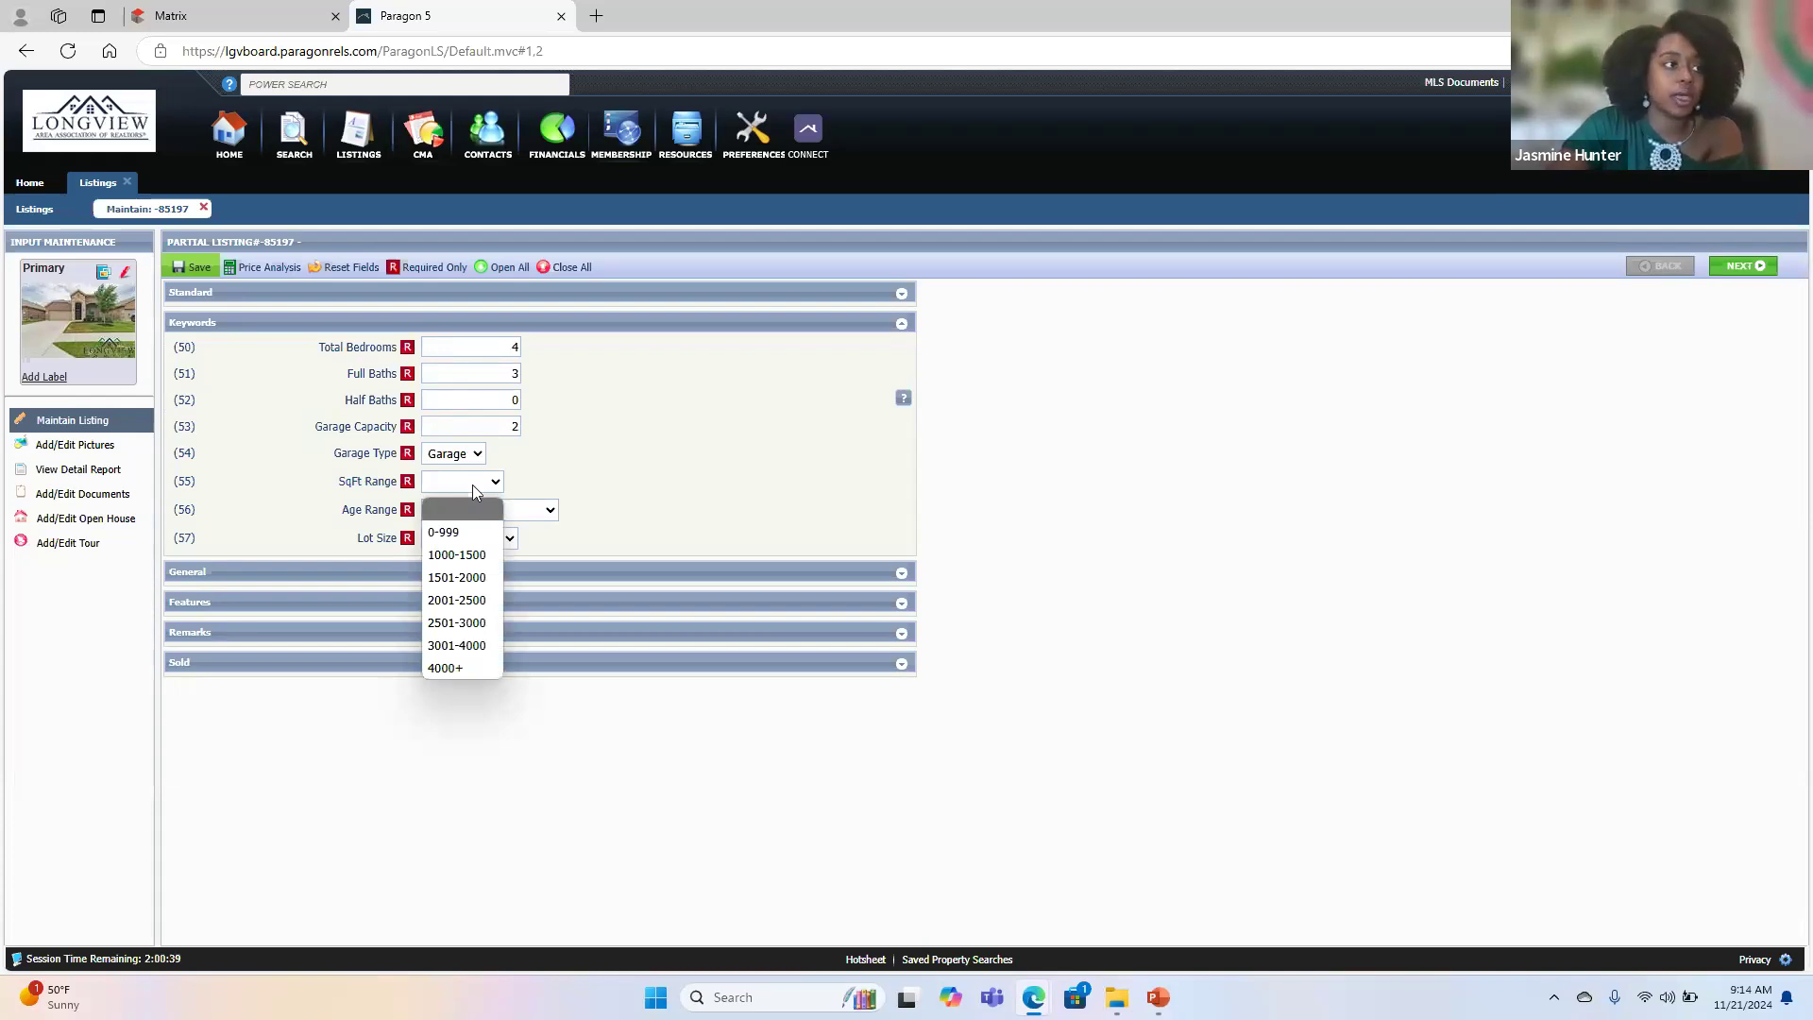
click(479, 601)
click(646, 486)
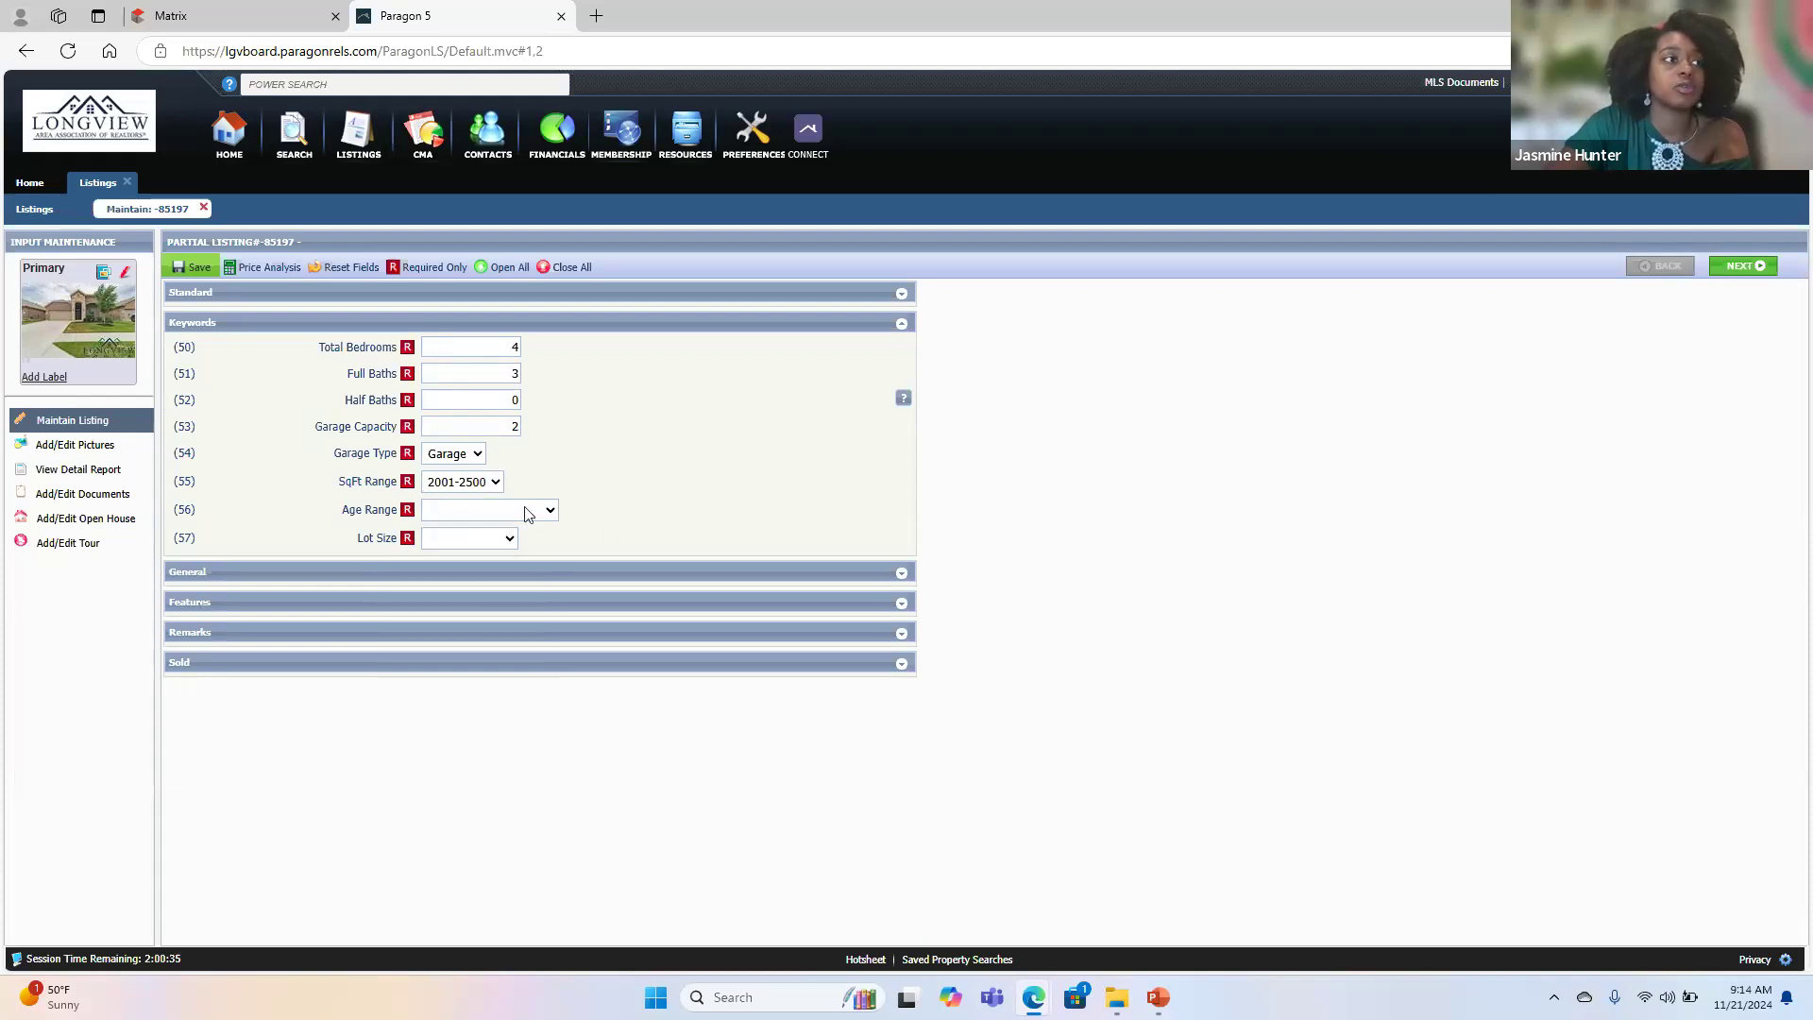
click(470, 511)
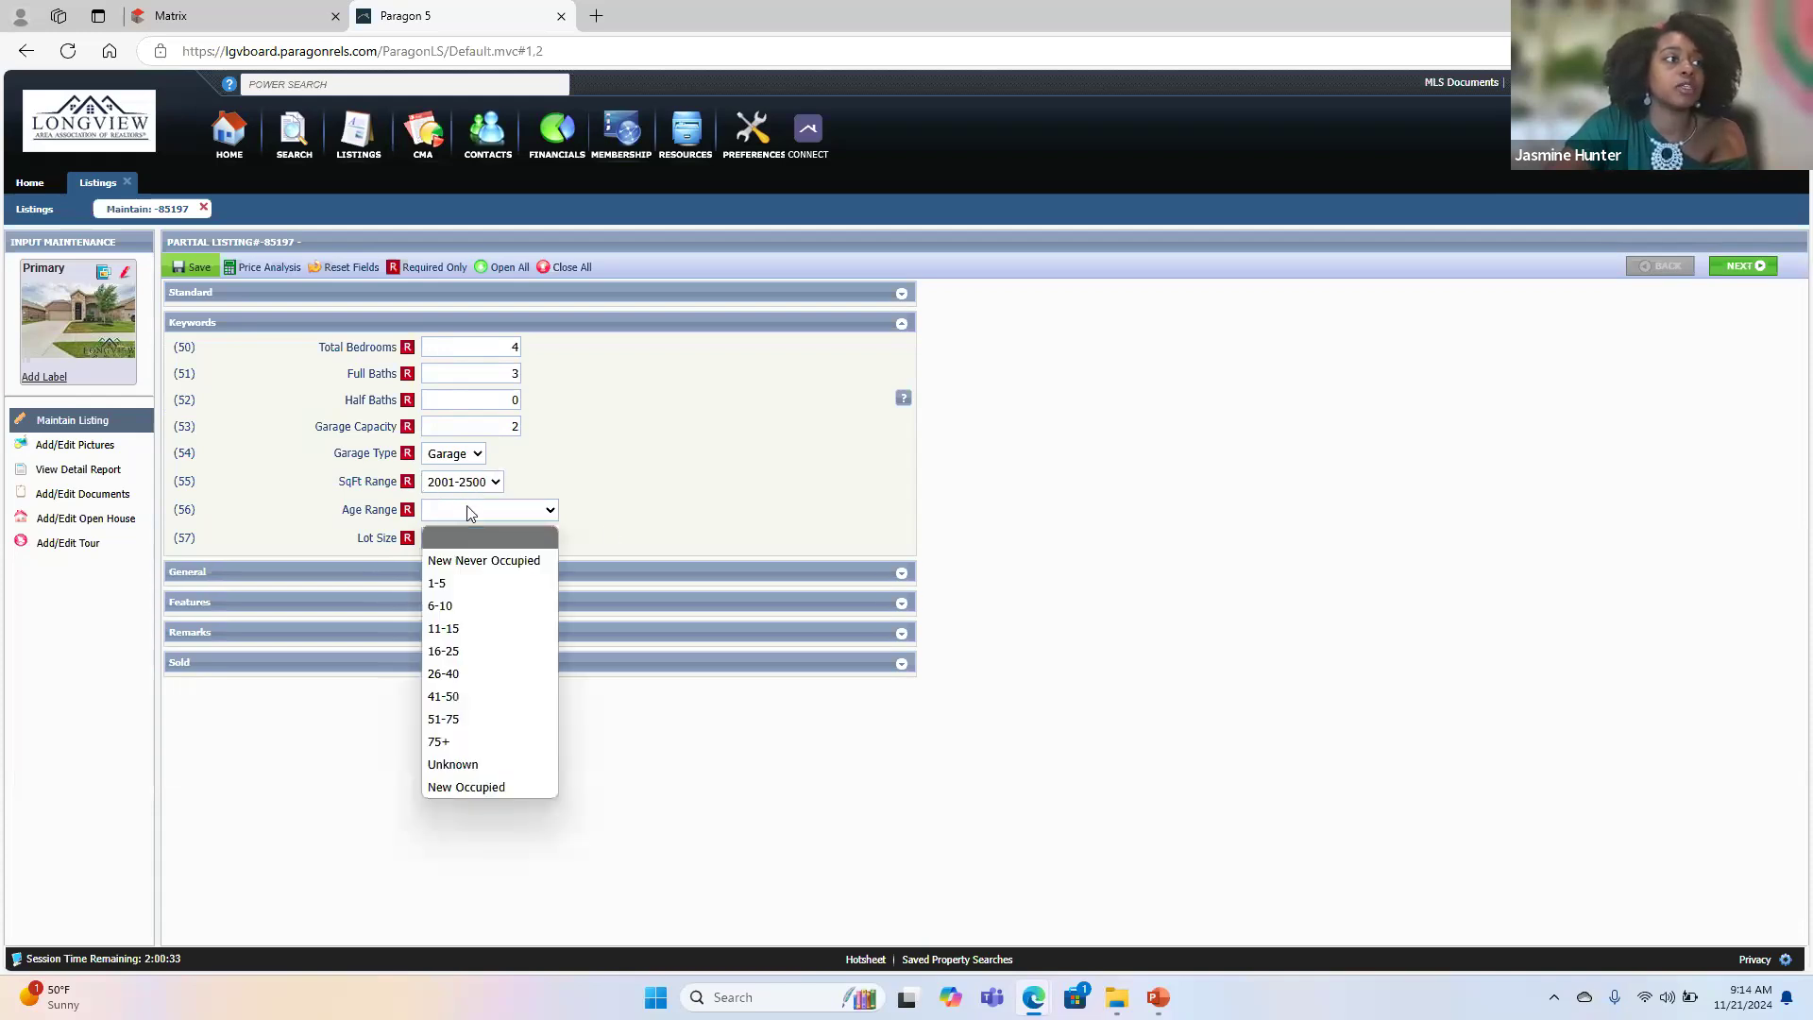
click(471, 595)
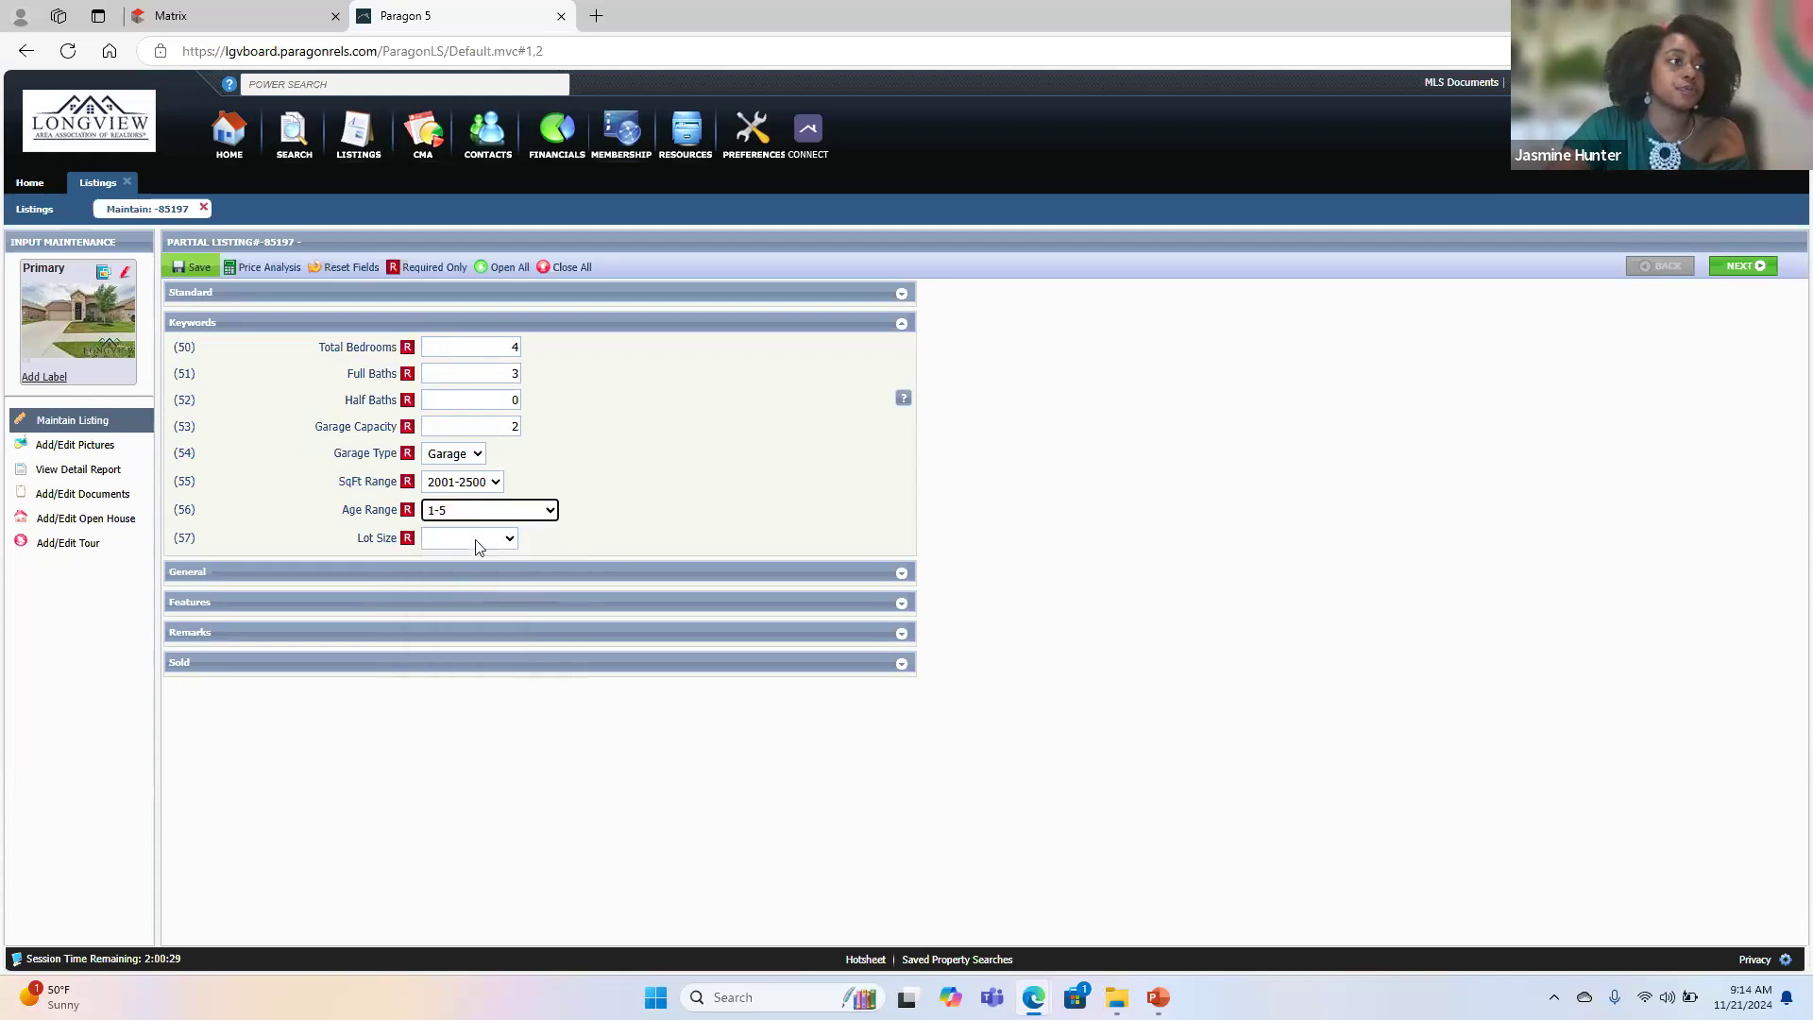
click(474, 540)
click(472, 588)
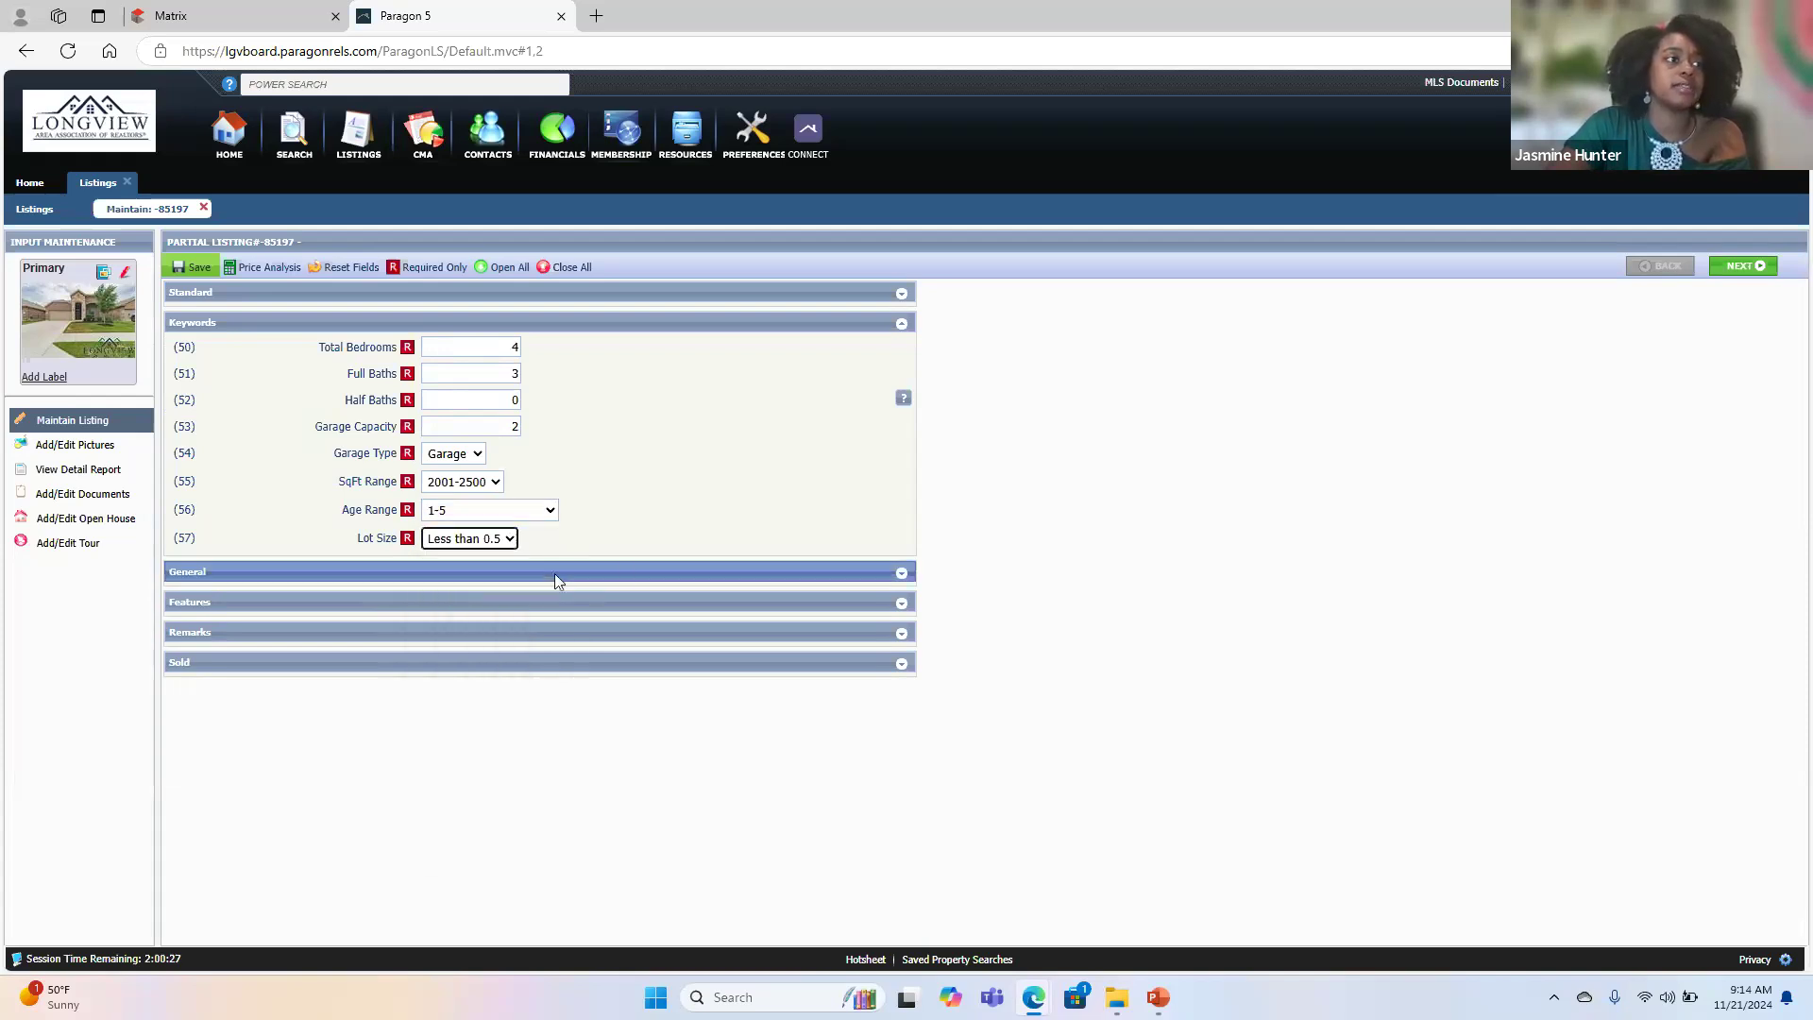
- Collapse the Keywords section, expand the General section and enter the brokerage license number
click(611, 323)
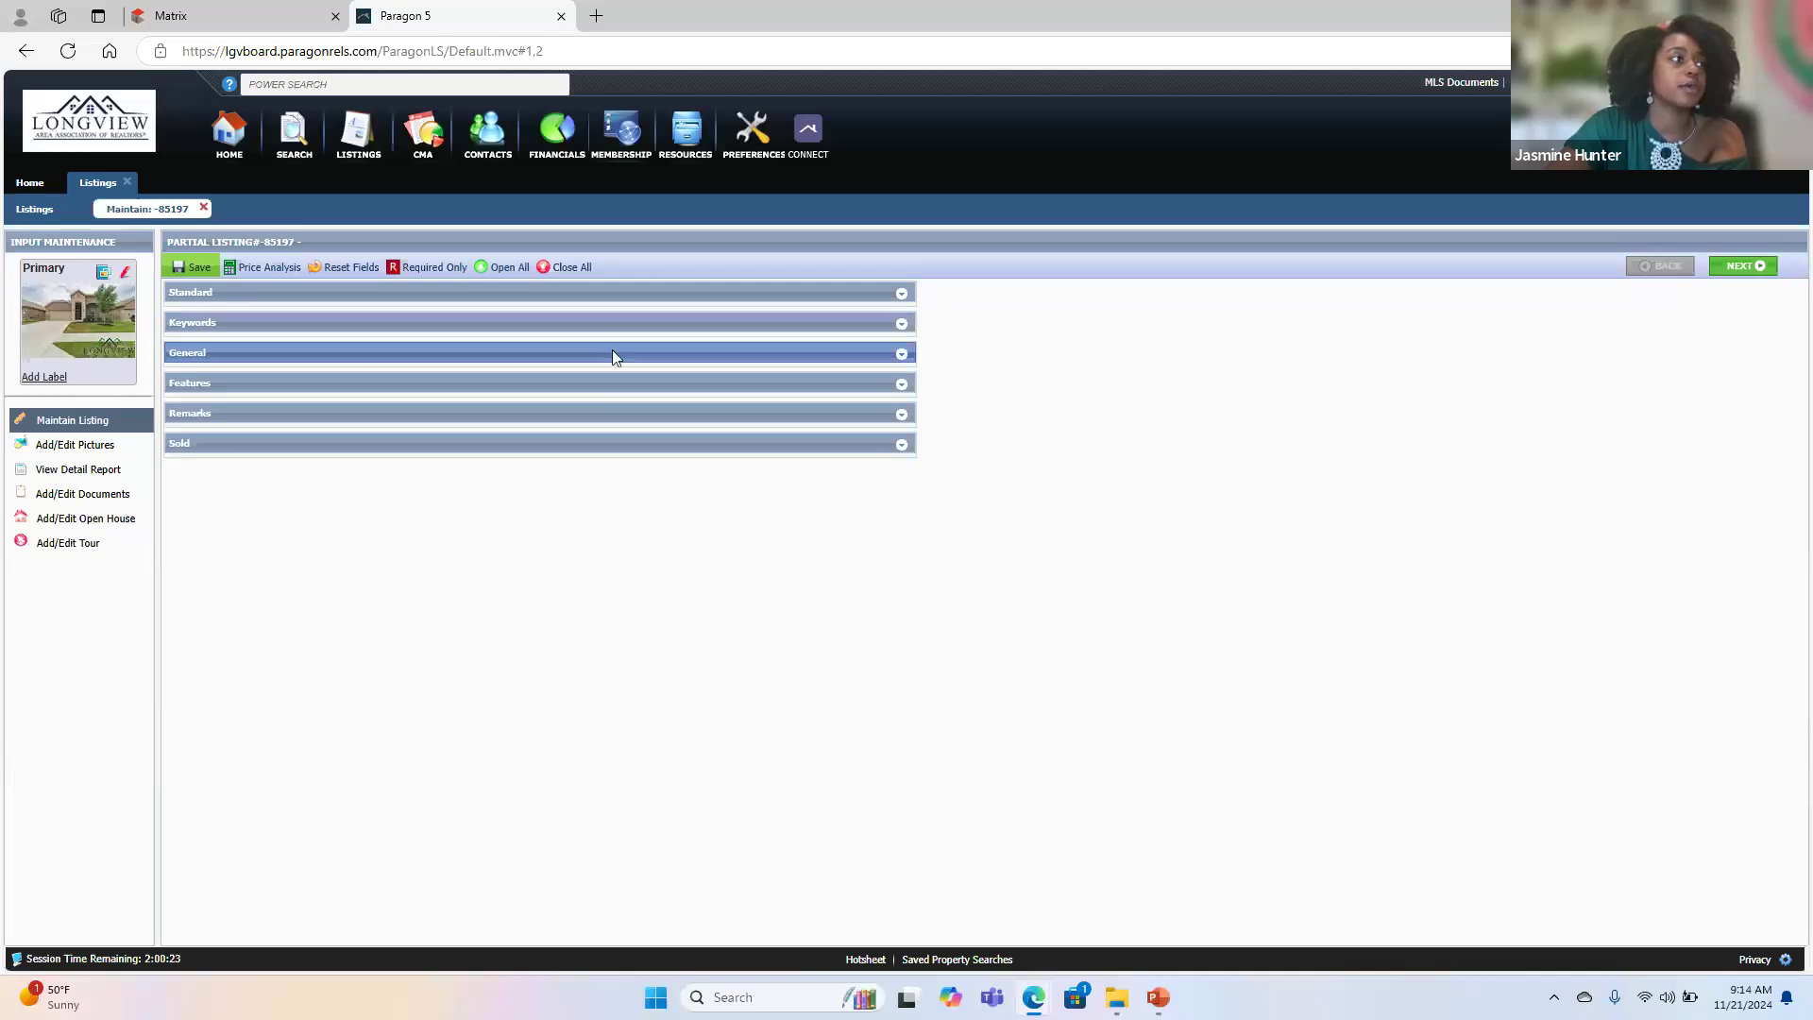
click(612, 355)
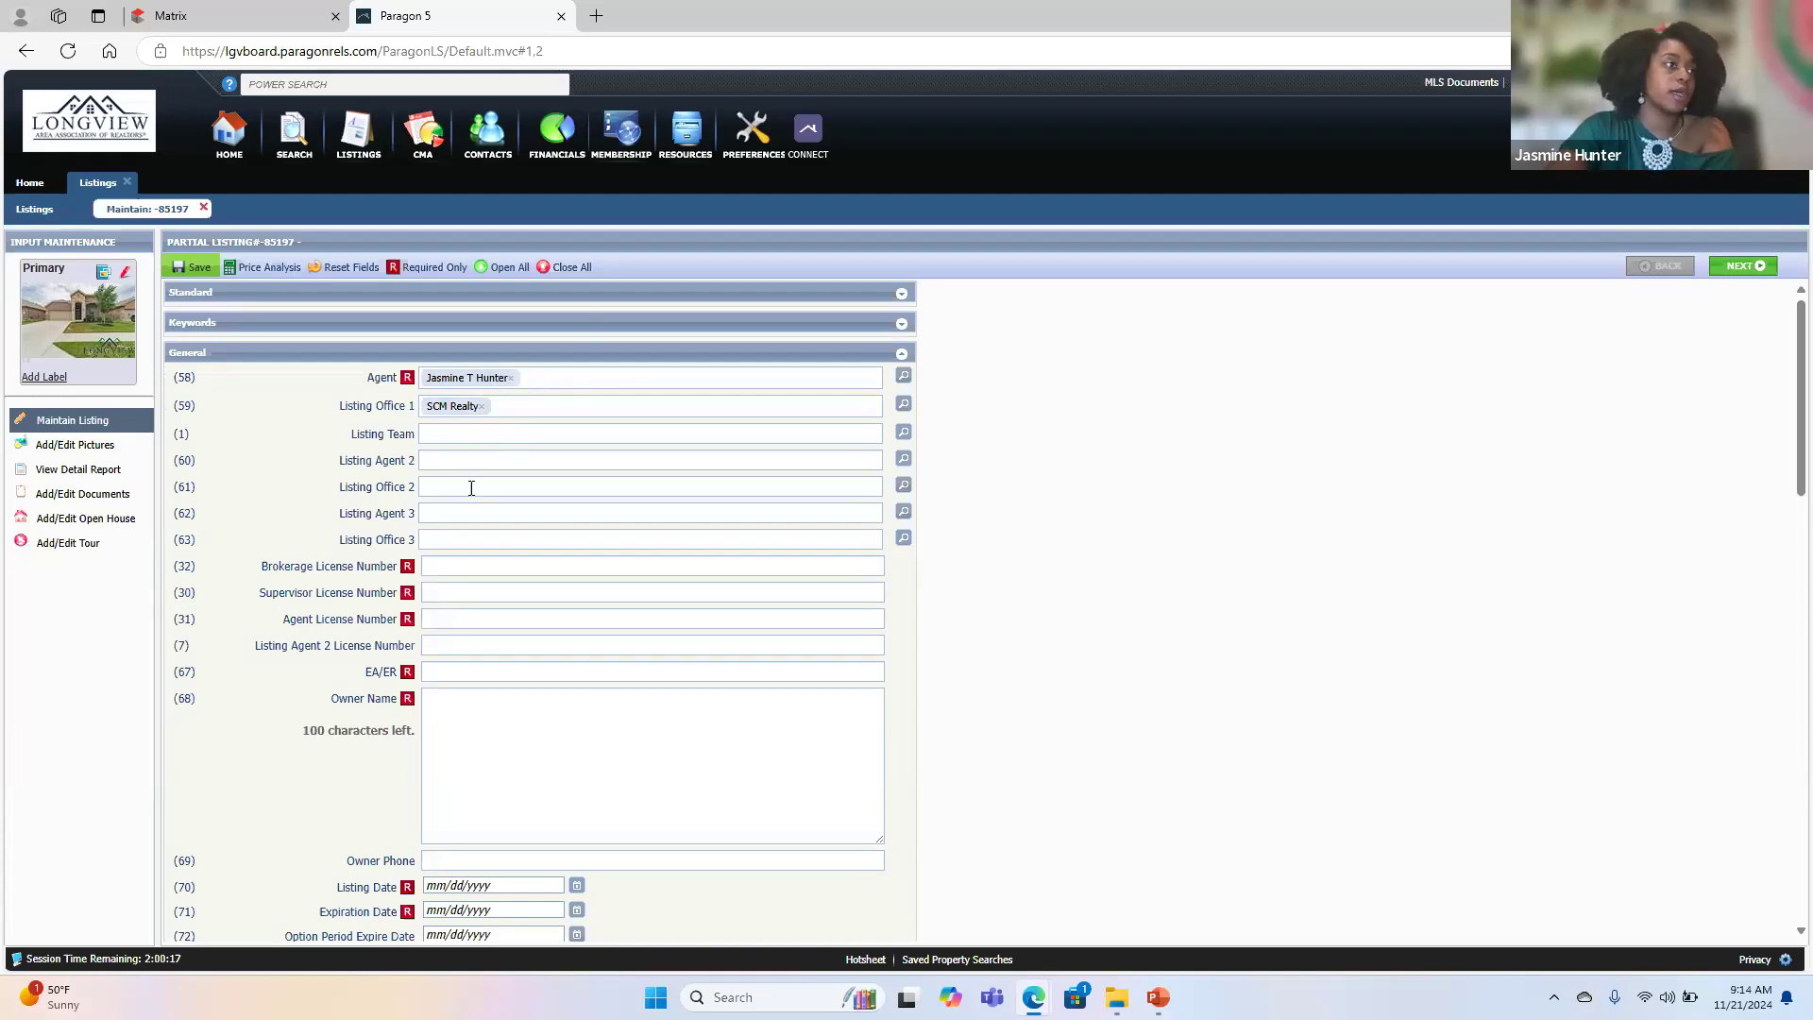
click(446, 567)
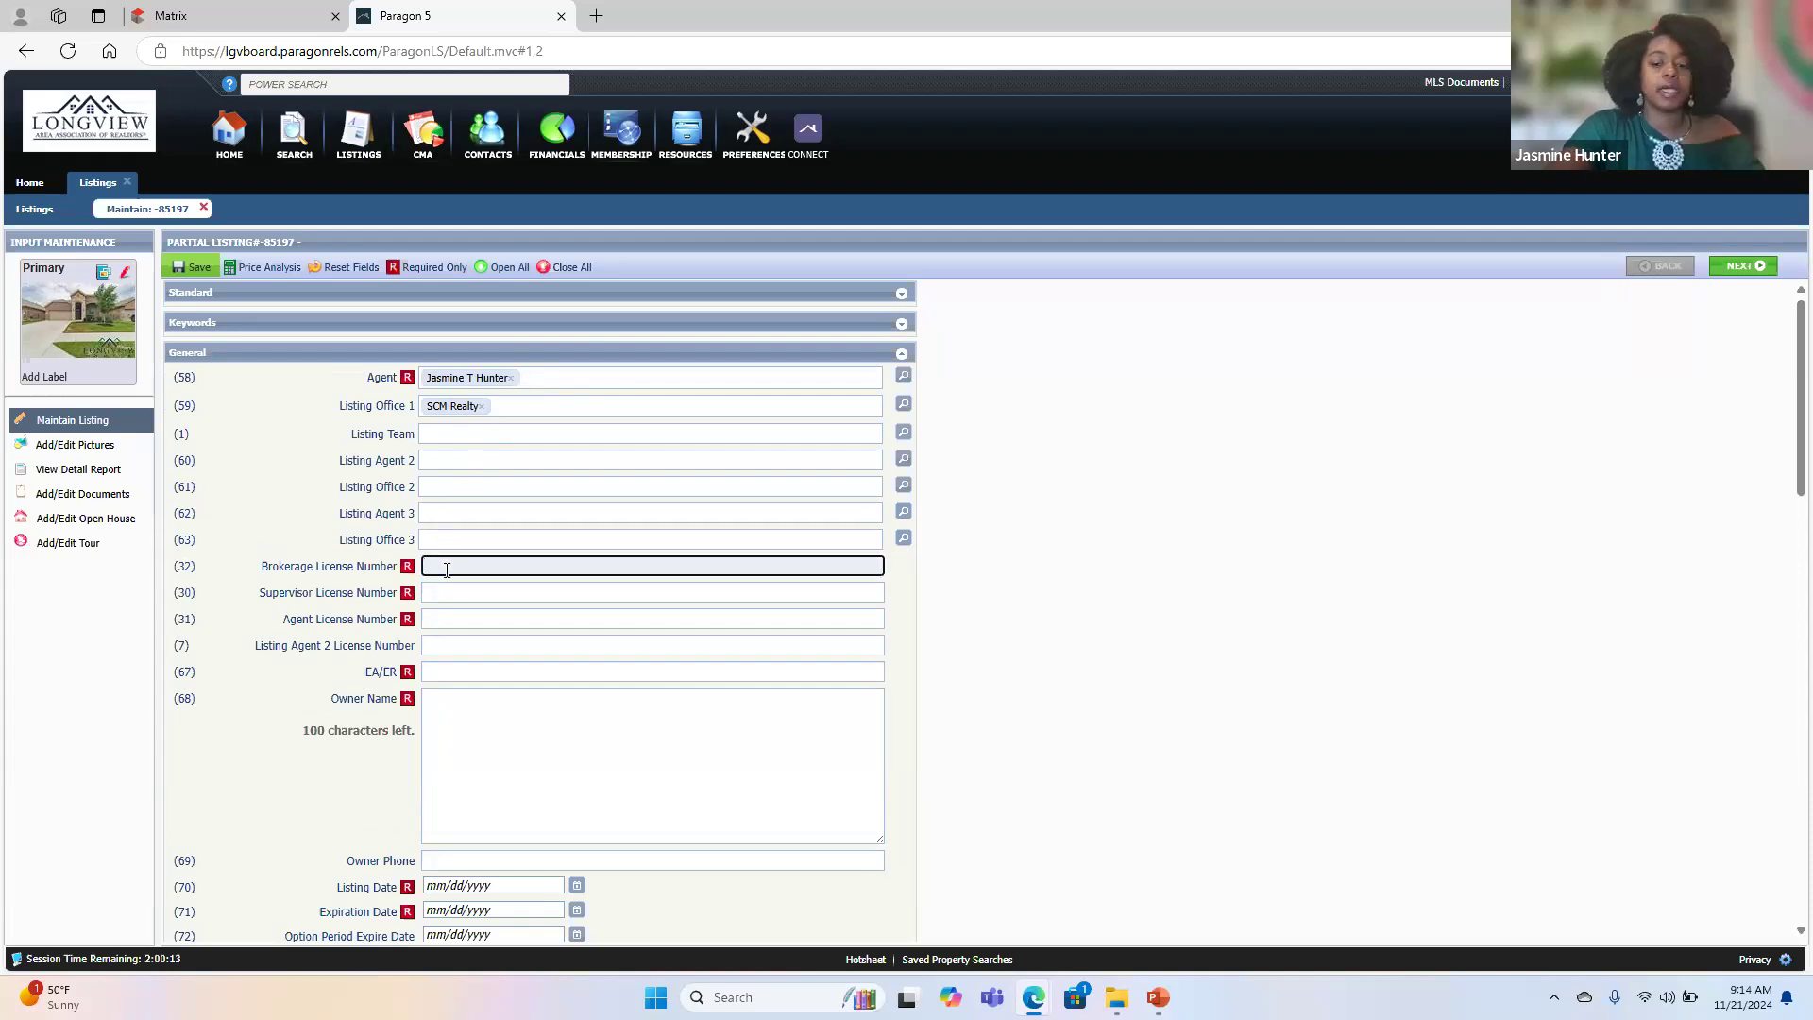
text(9014257)
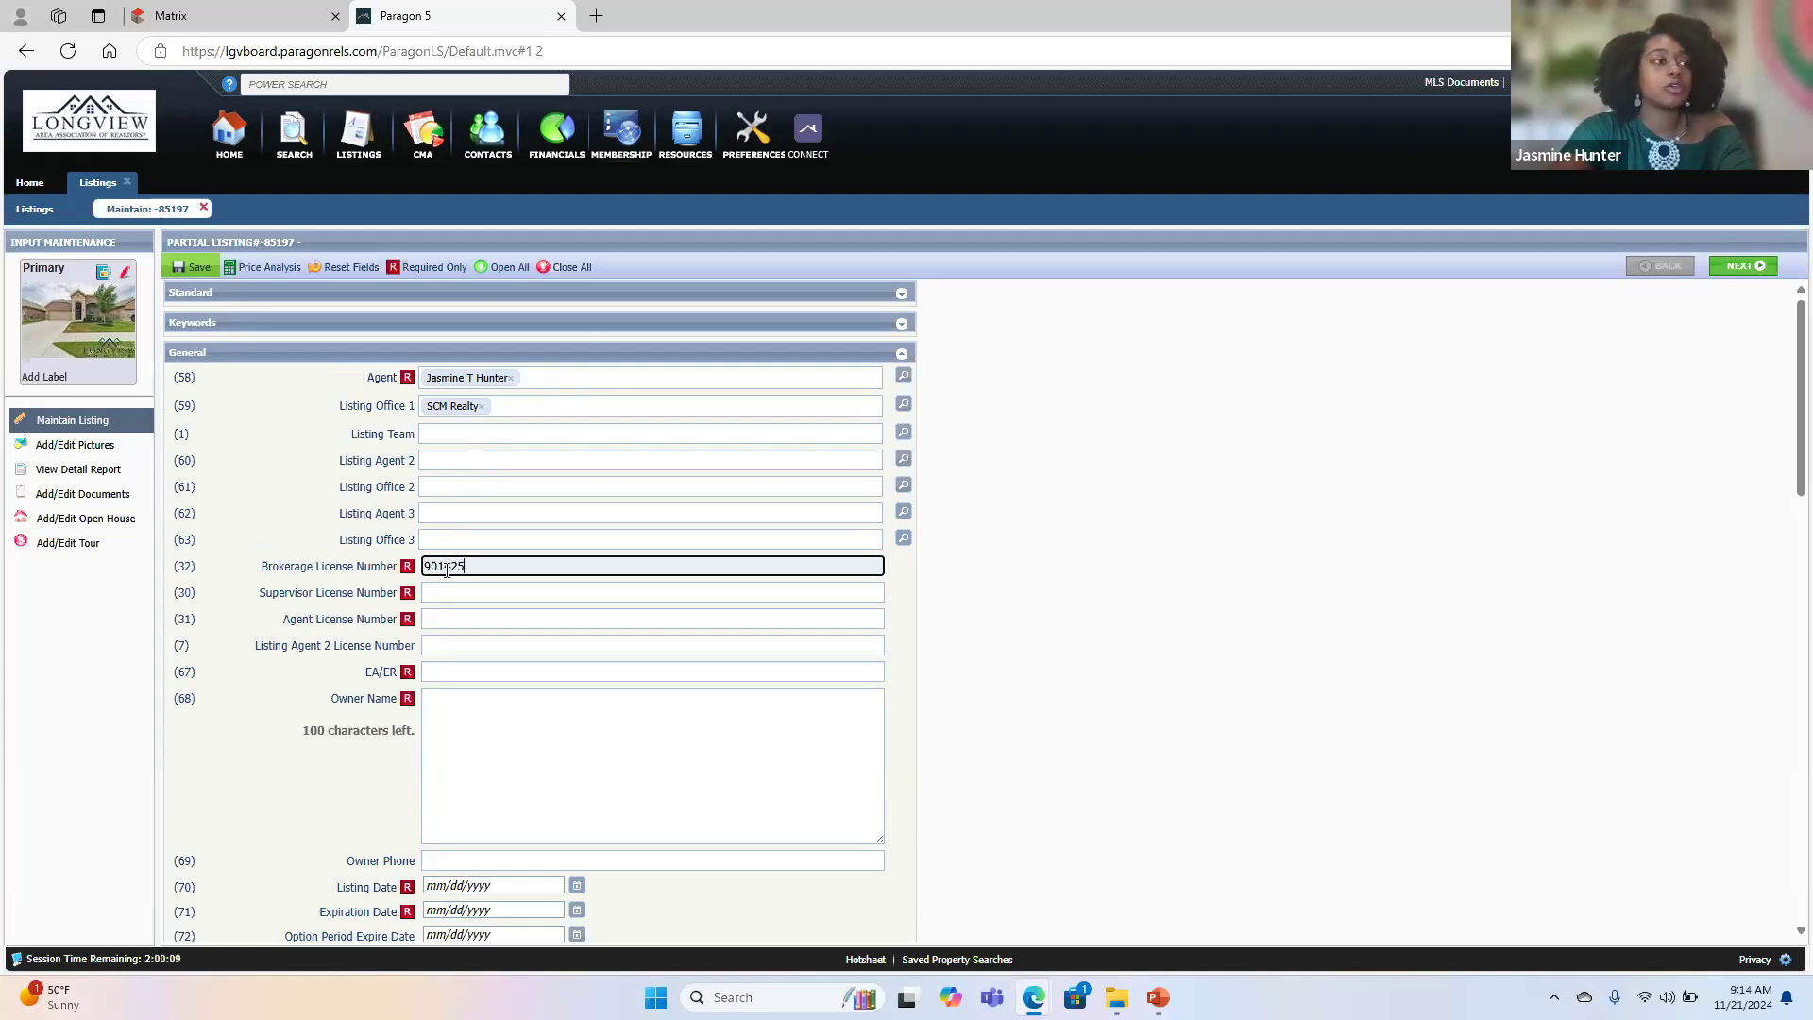
- Fill in the Supervisor License Number and the Agent License Number in the General section
click(446, 593)
text(725581)
click(447, 620)
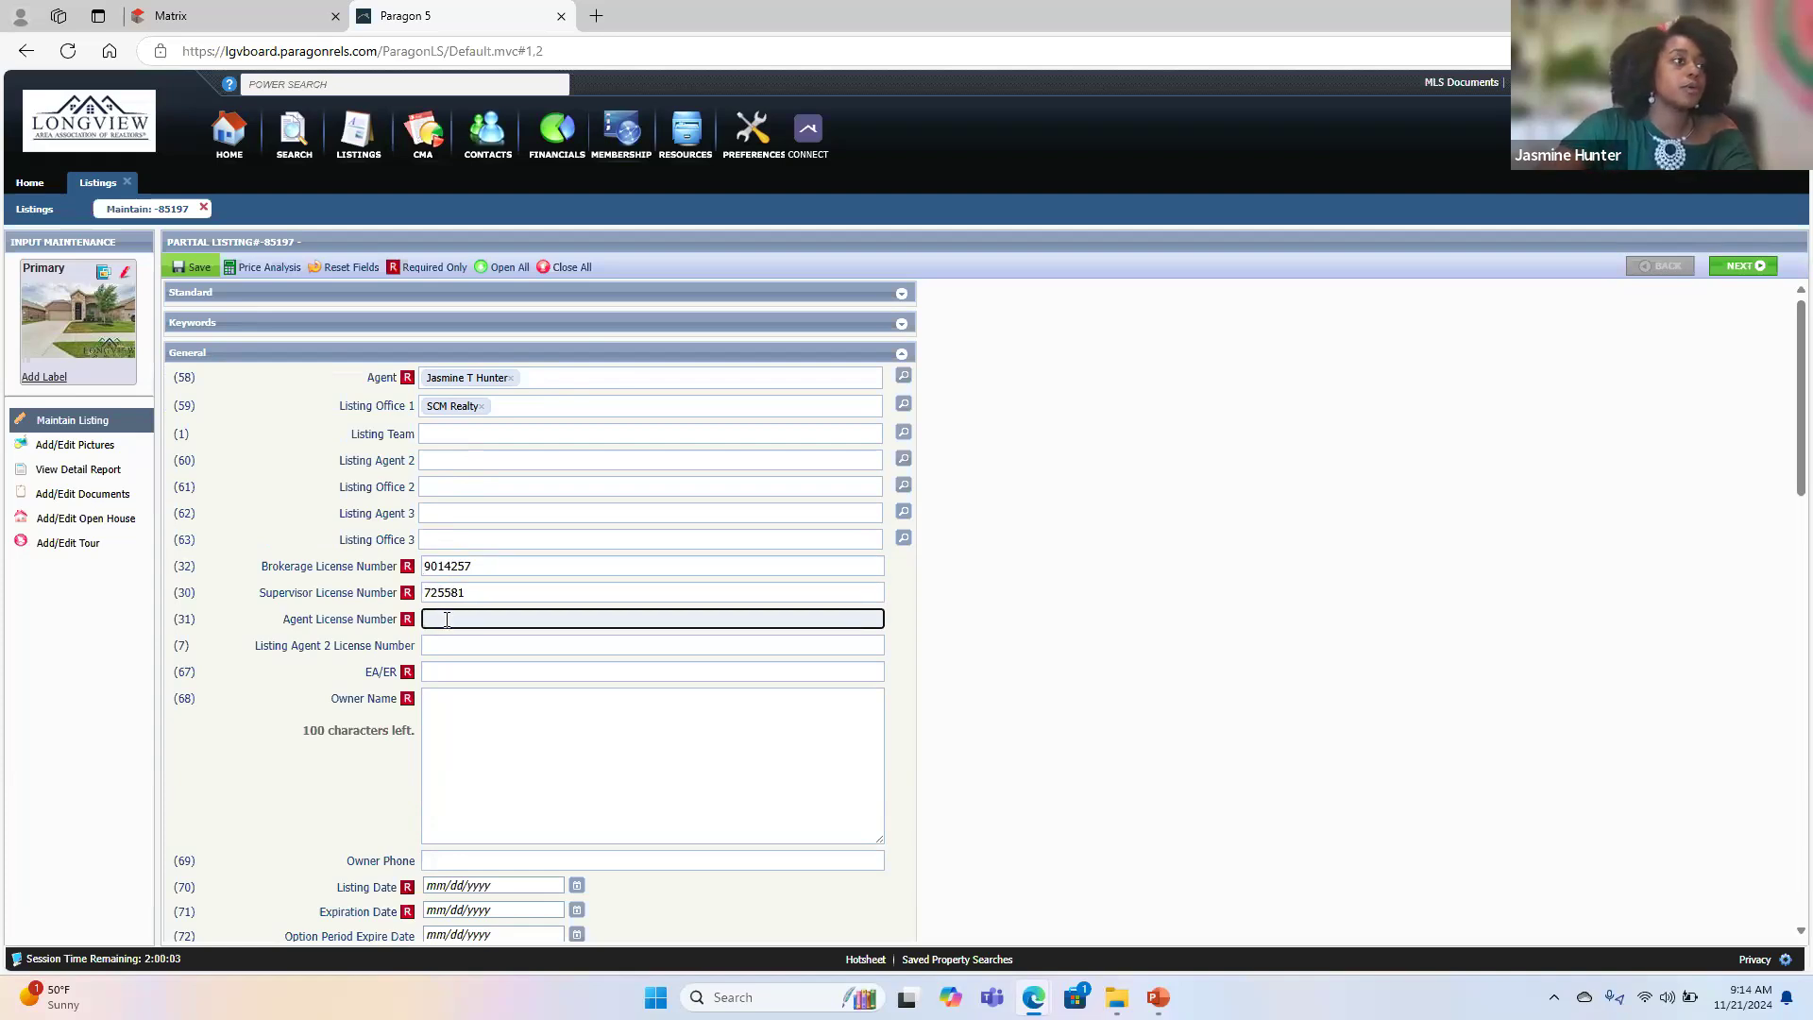
text(725)
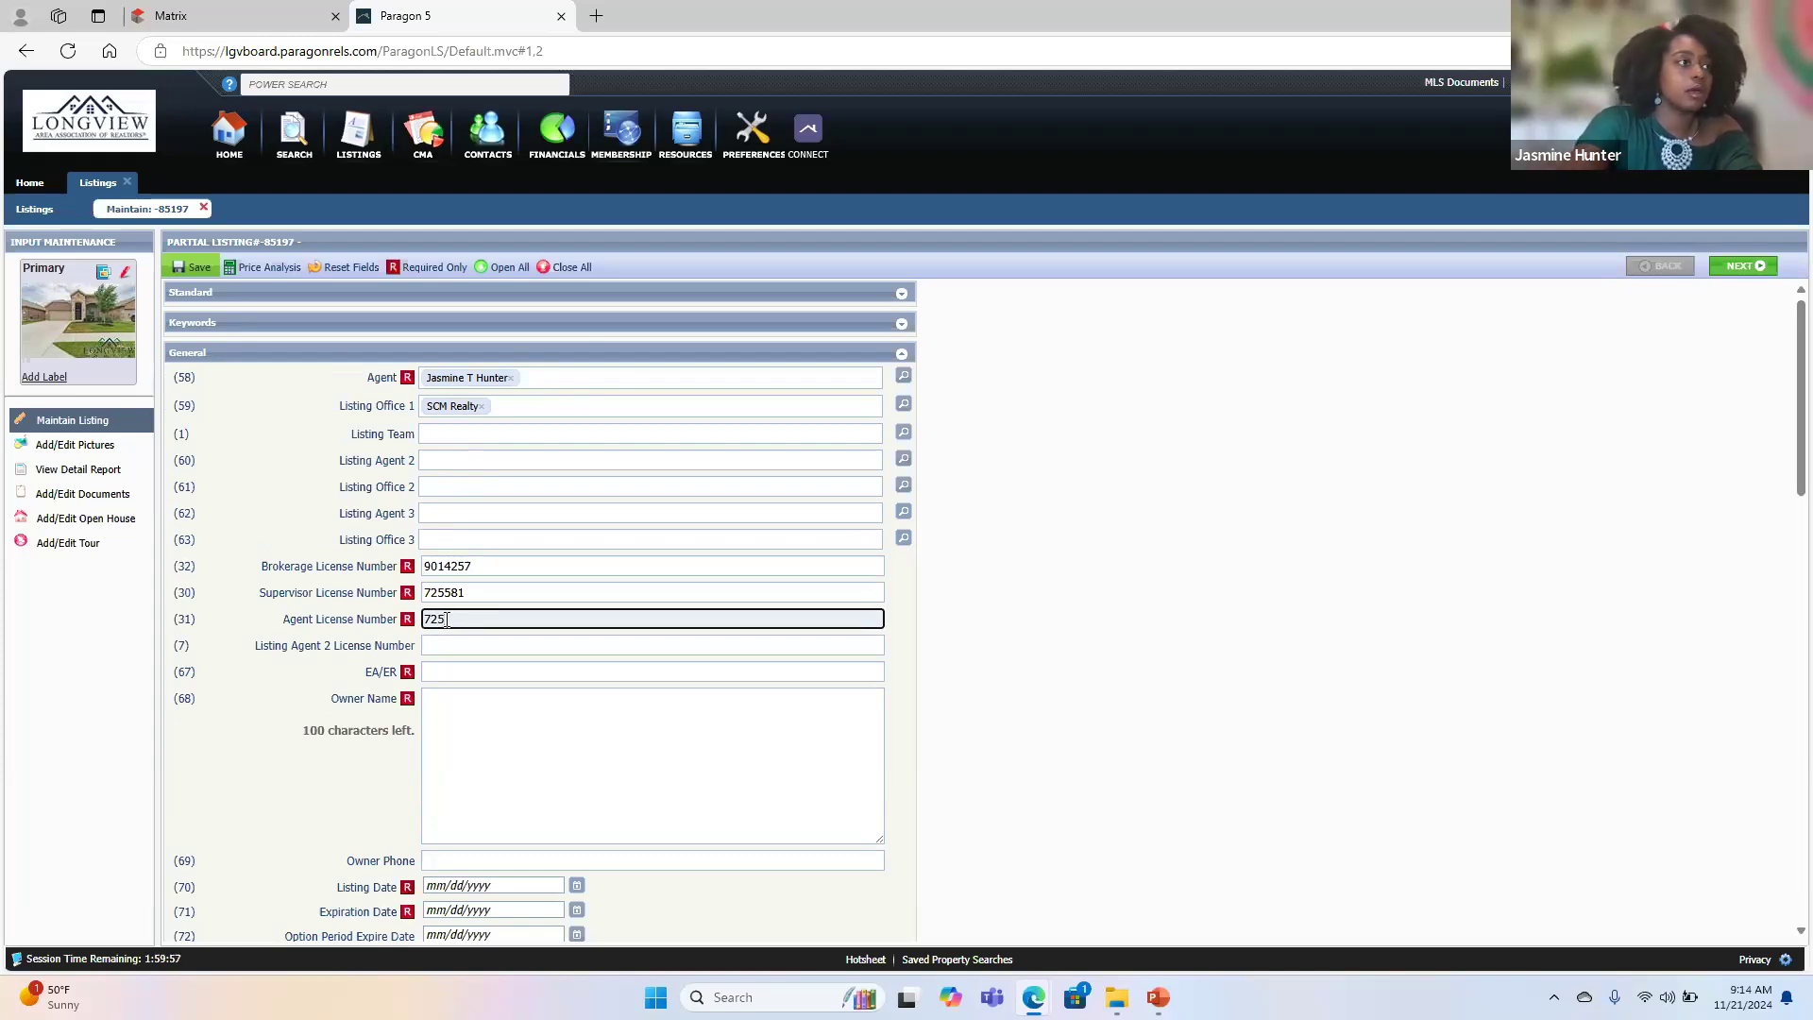
text(581)
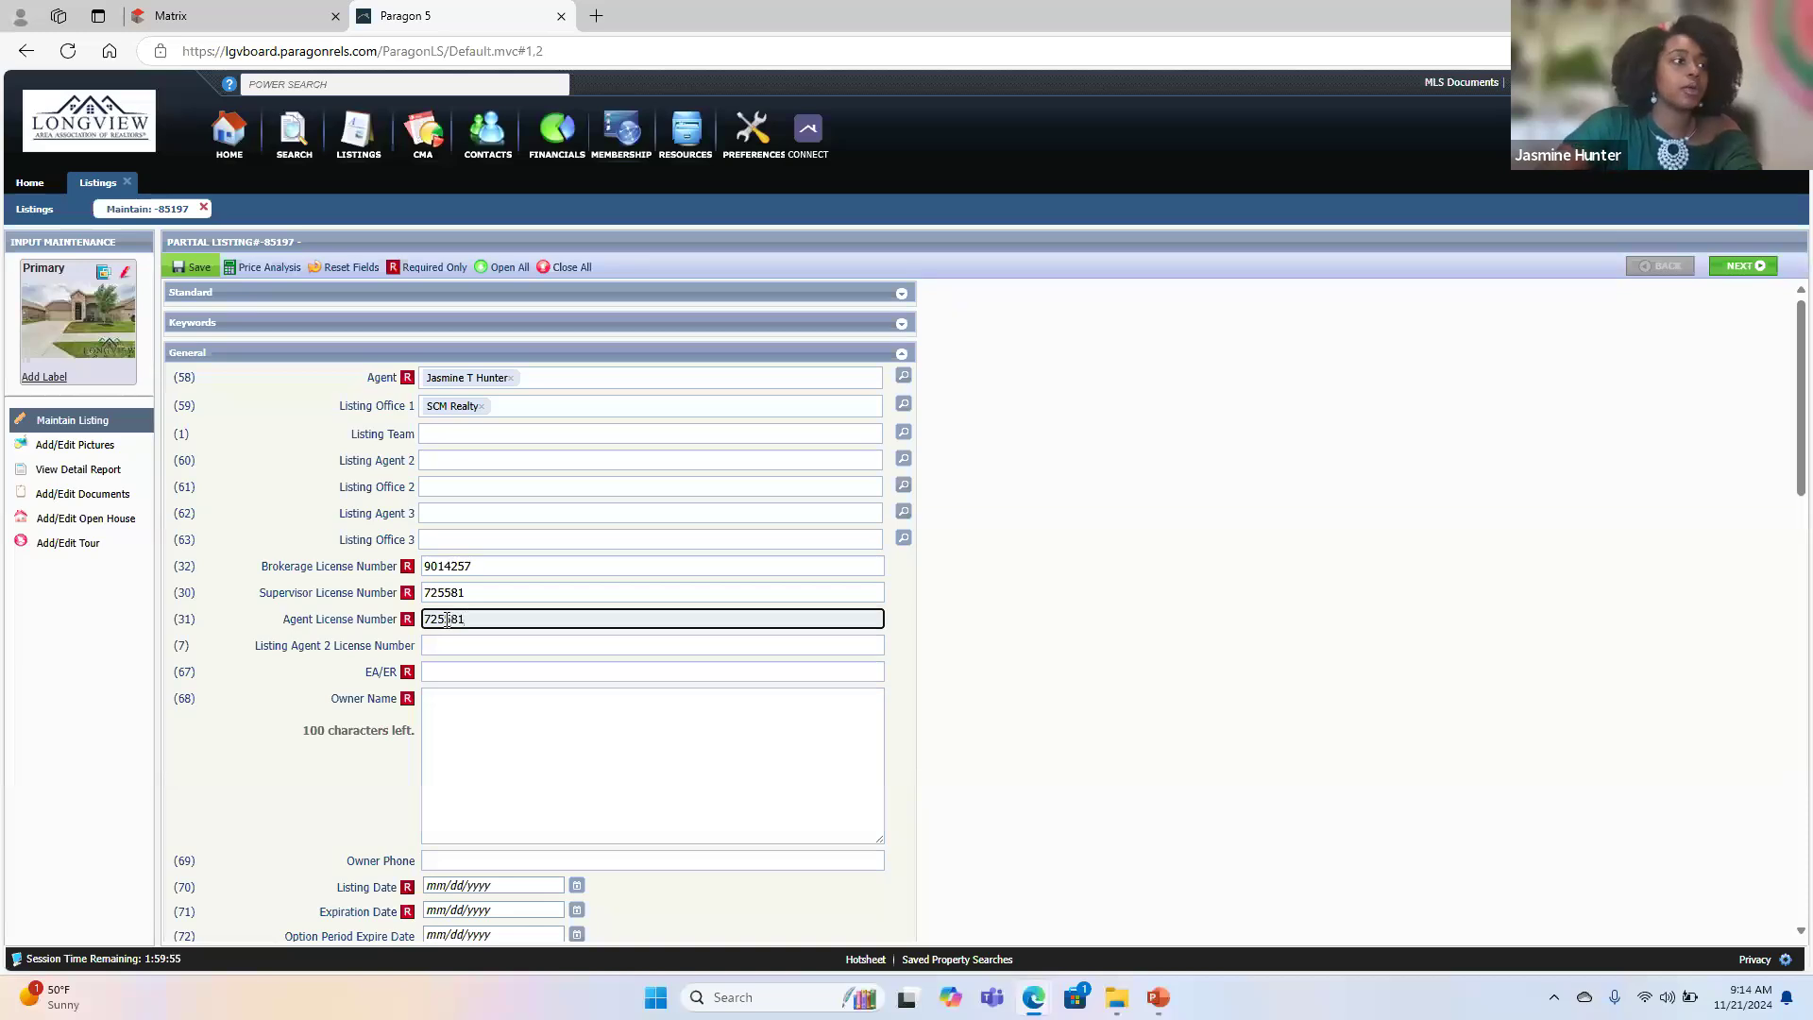
- Leave the Listing Agent 2 License Number blank and set EA/ER to 1
click(456, 648)
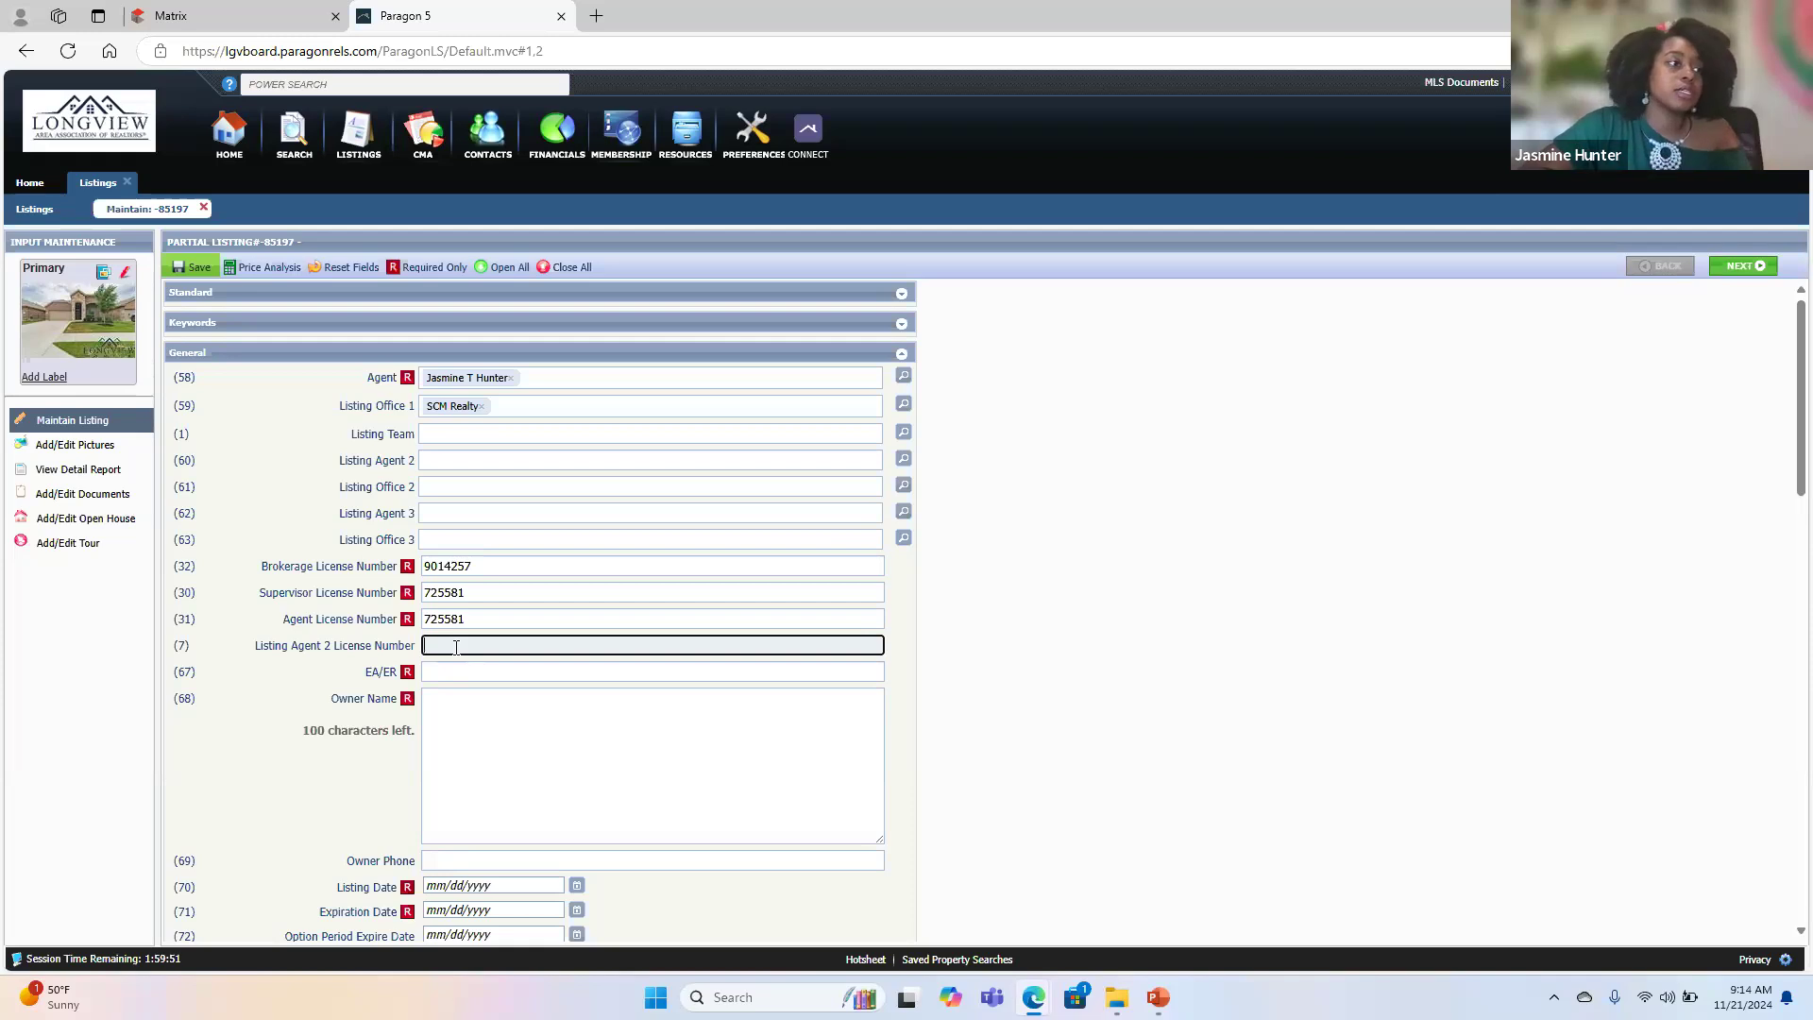
key(Tab)
text(1)
- Enter the property owner's full name in the Owner Name field
key(Tab)
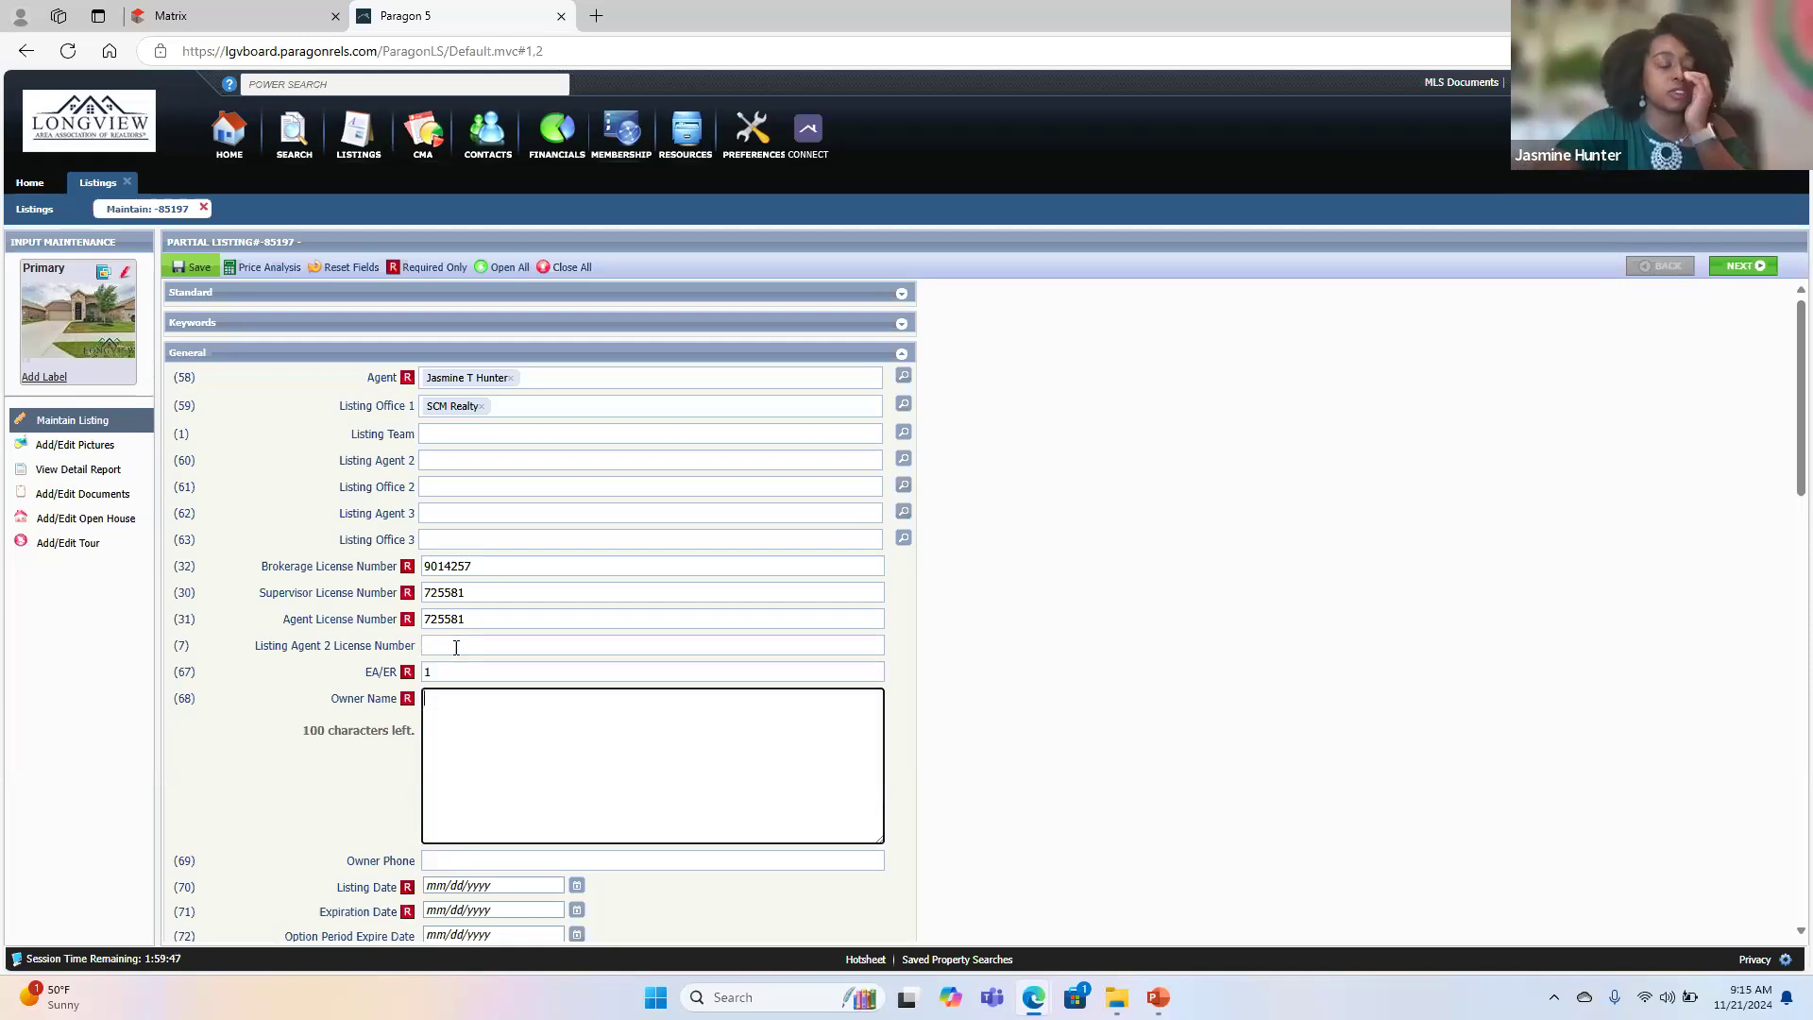
key(Caps_Lock)
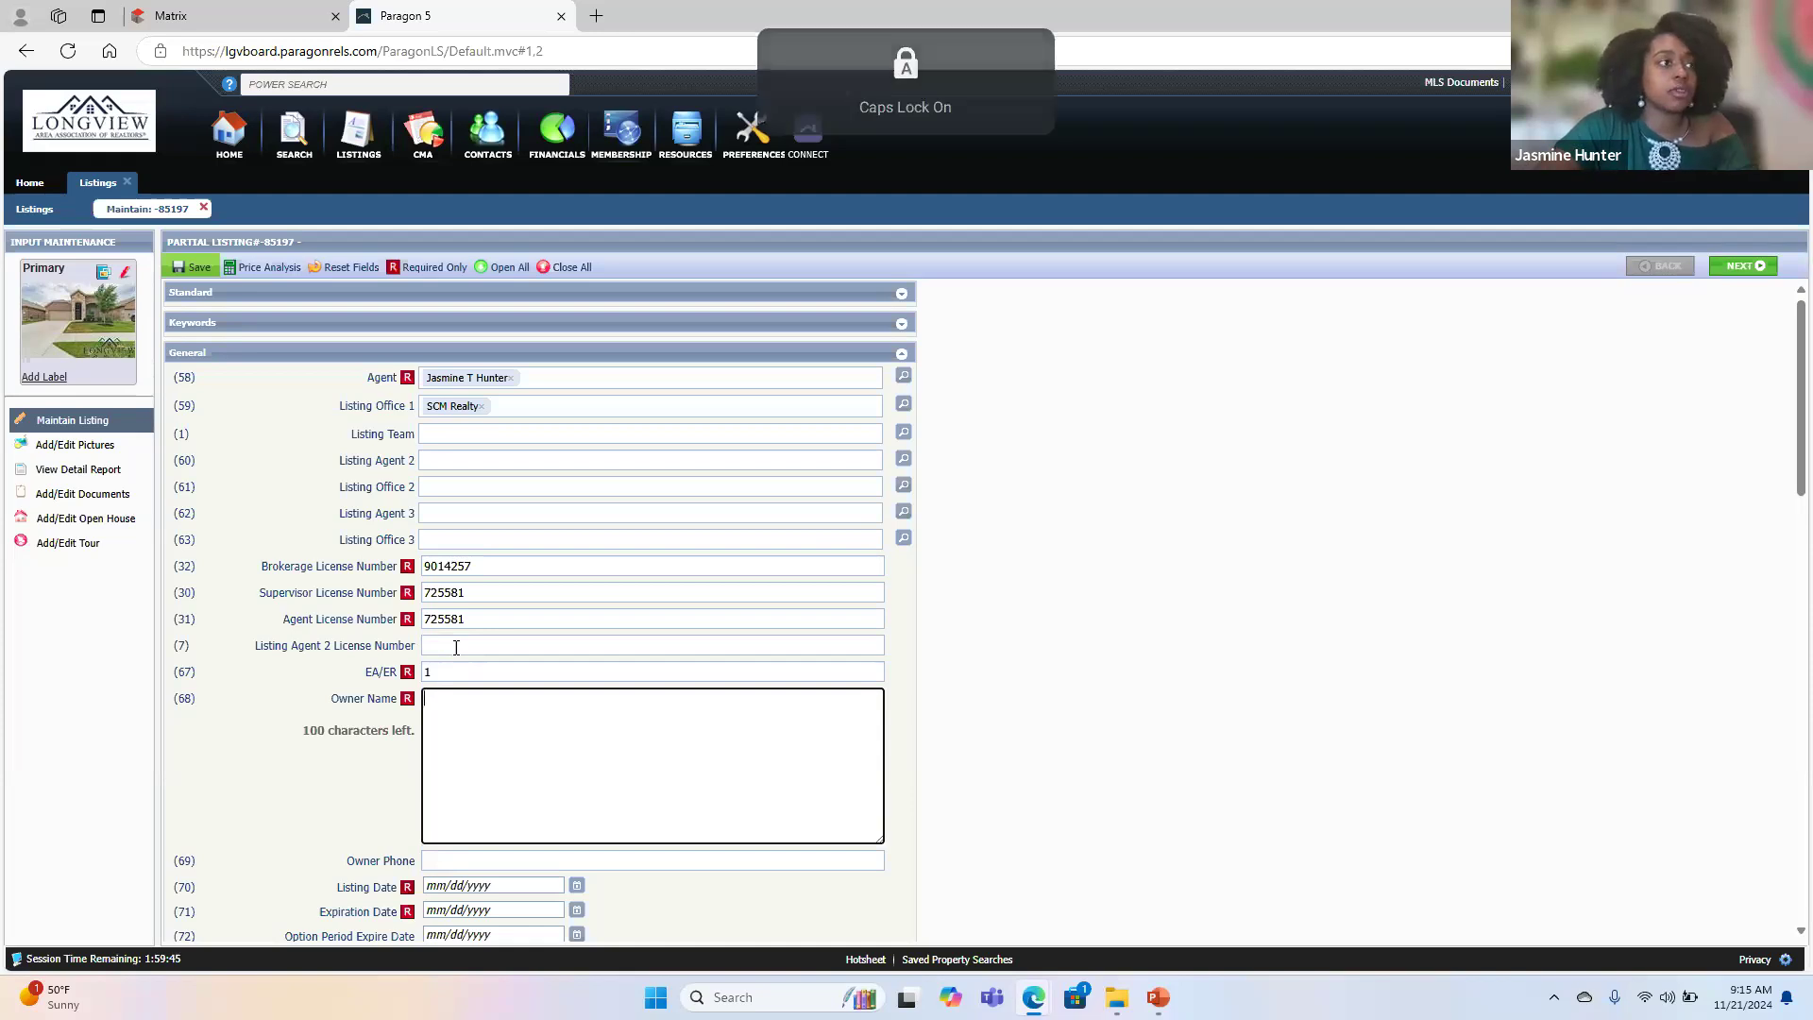
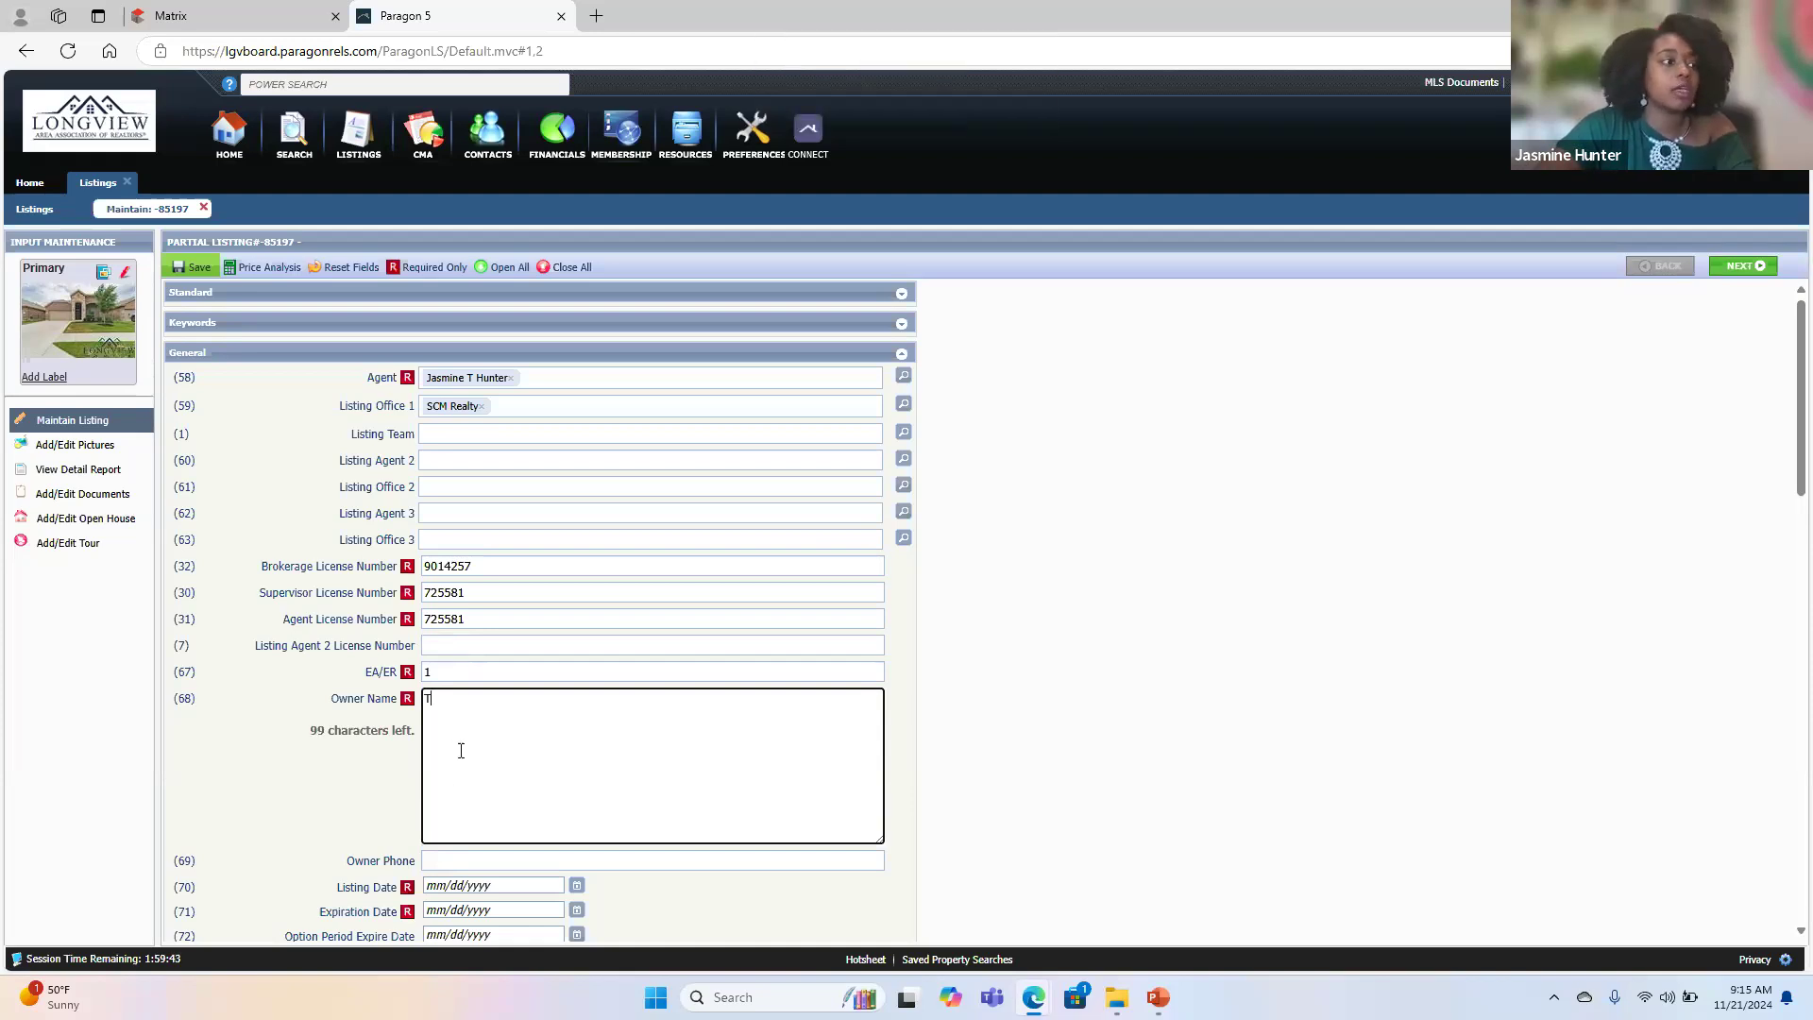
key(Caps_Lock)
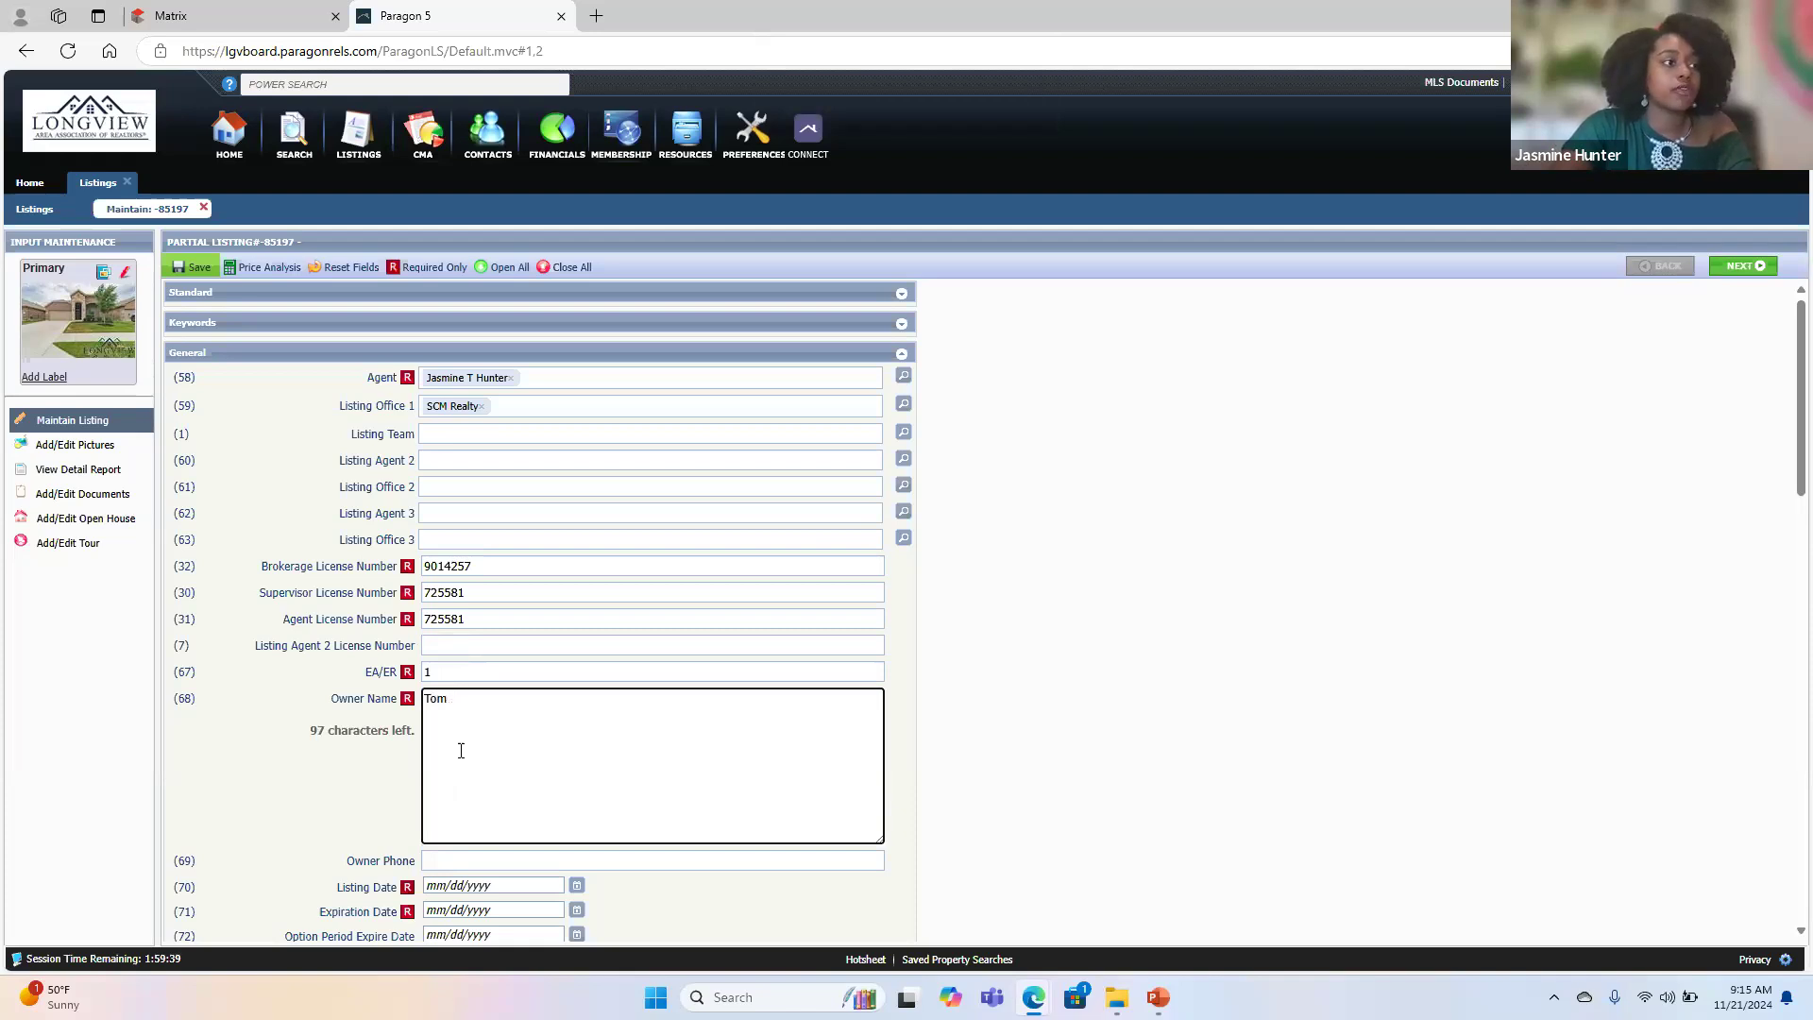
key(Caps_Lock)
key(Caps_Lock)
click(351, 793)
- Set the Listing Date to 11/21/2024 and the Expiration Date to 07/31/2025
scroll(544, 771, down, 5)
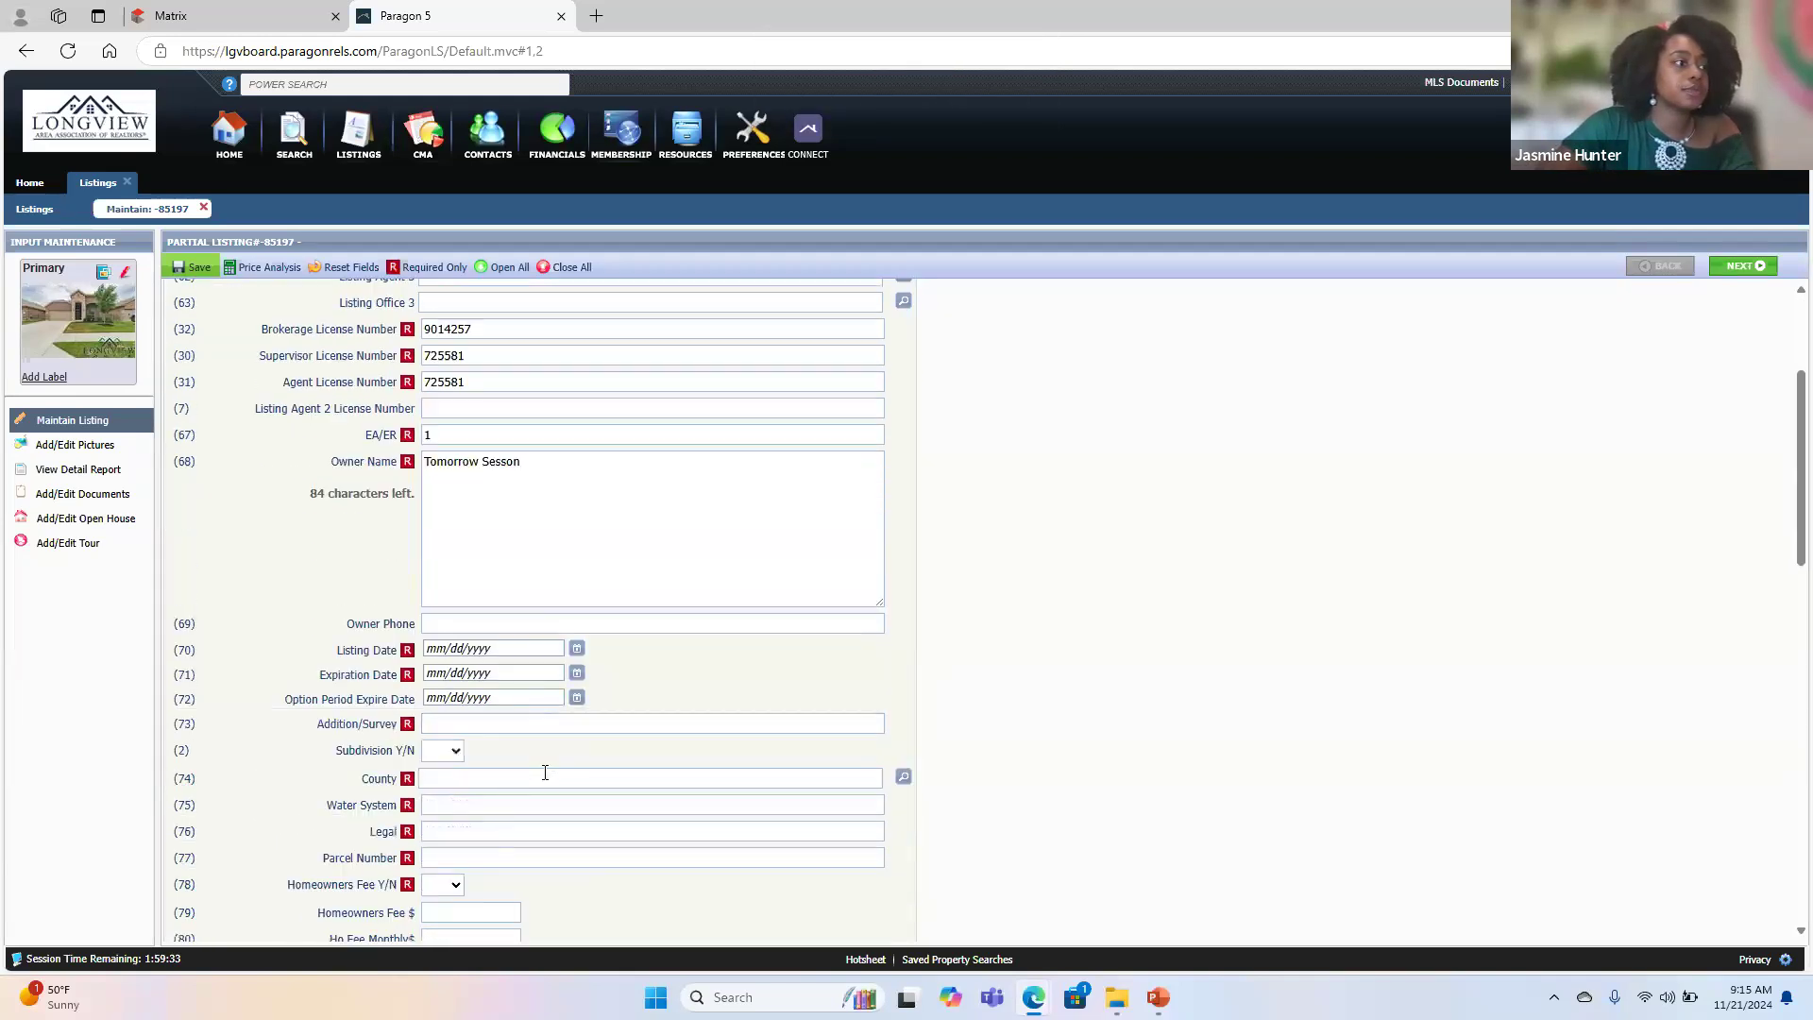
scroll(545, 770, down, 3)
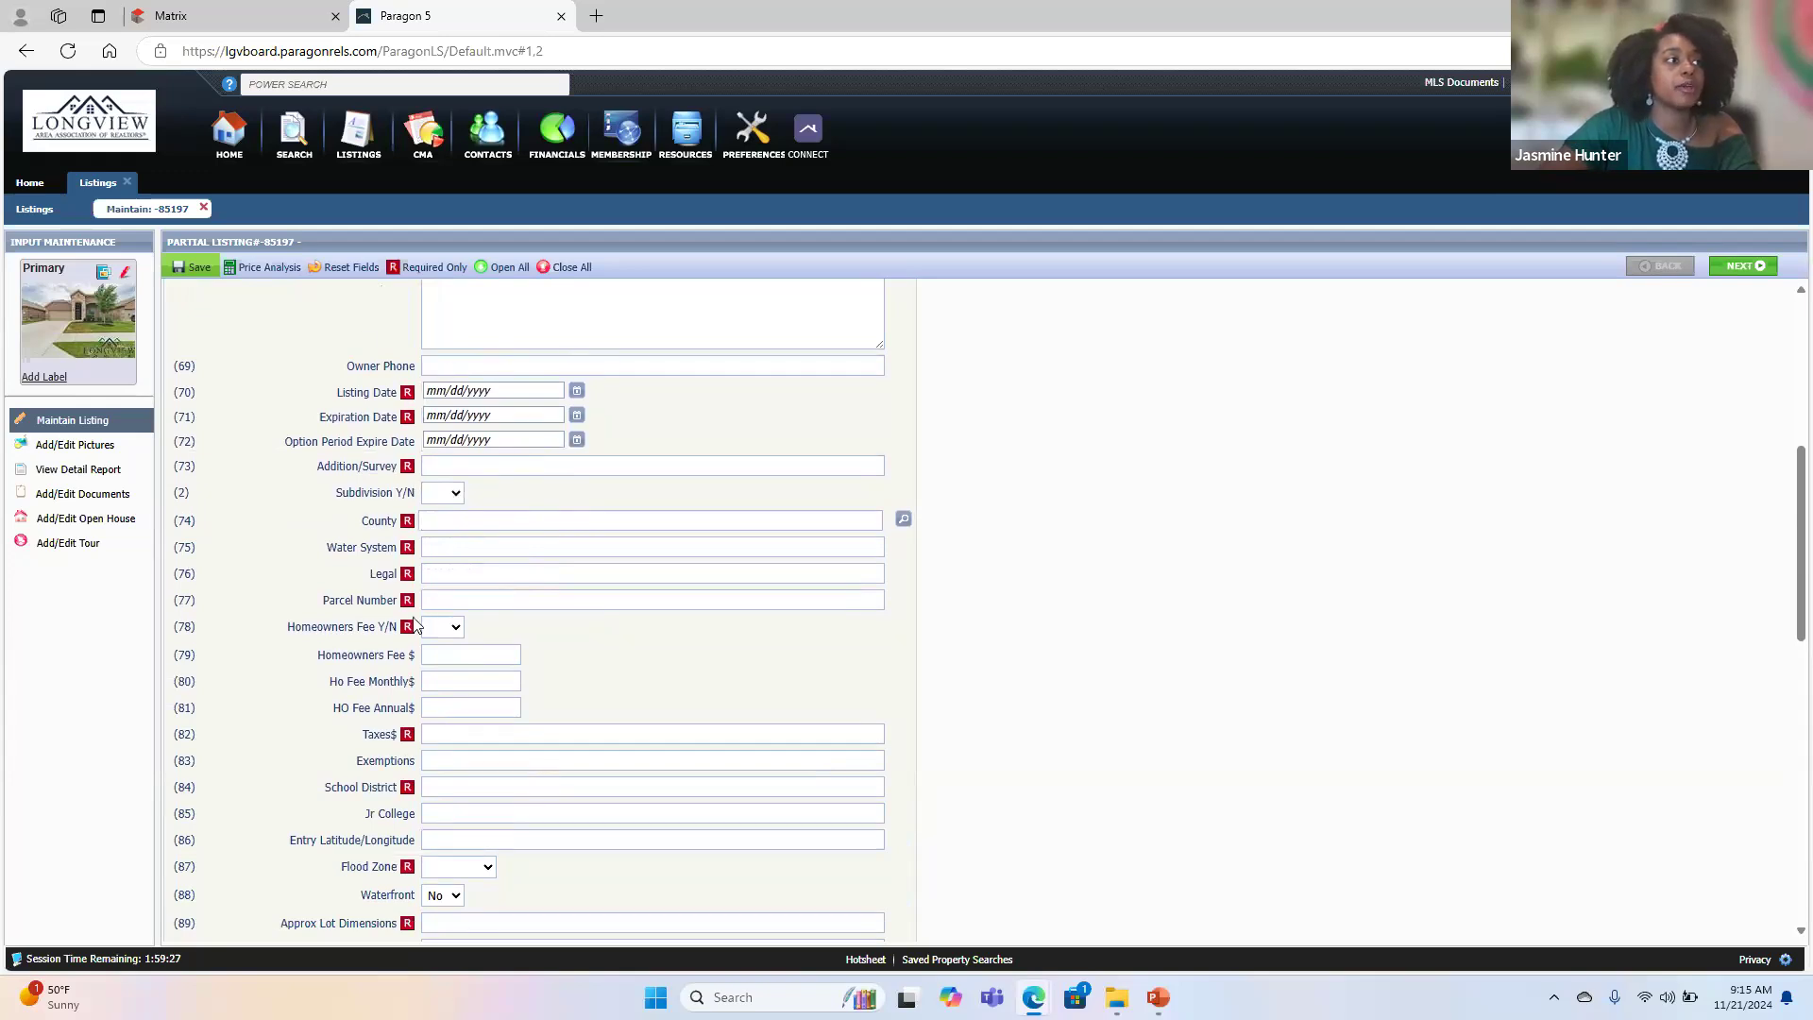
click(577, 390)
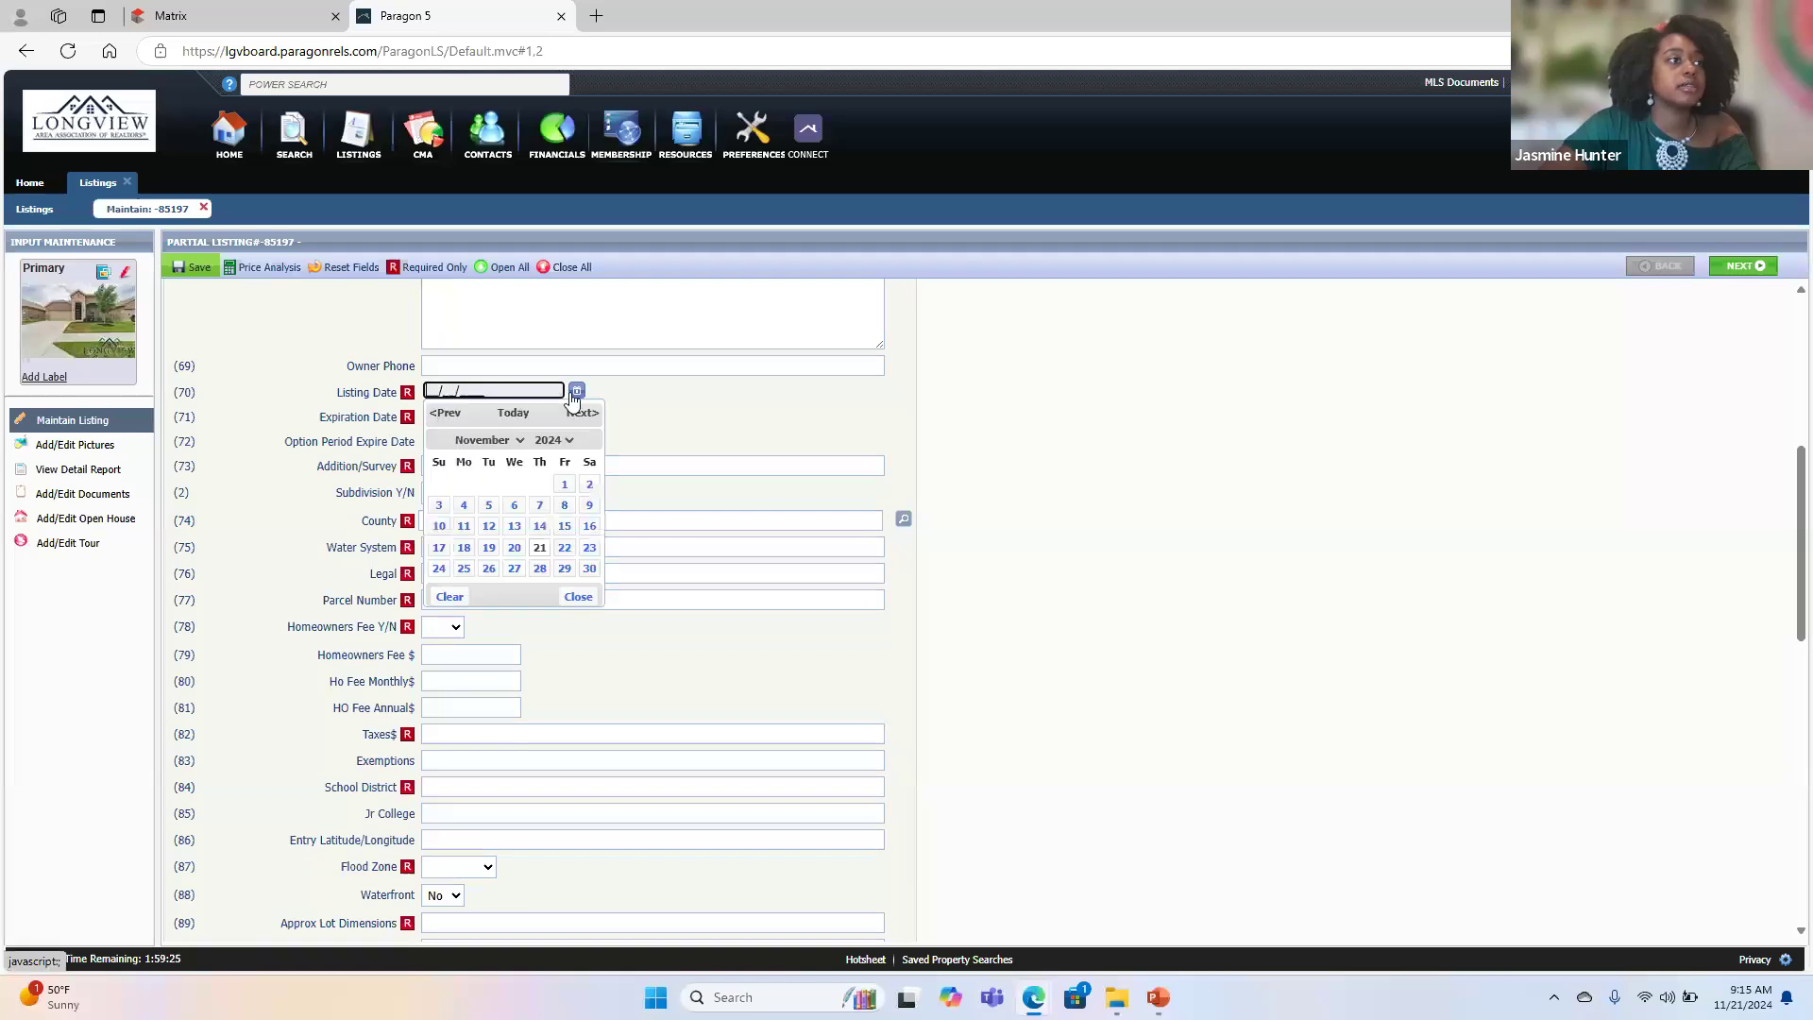
click(541, 554)
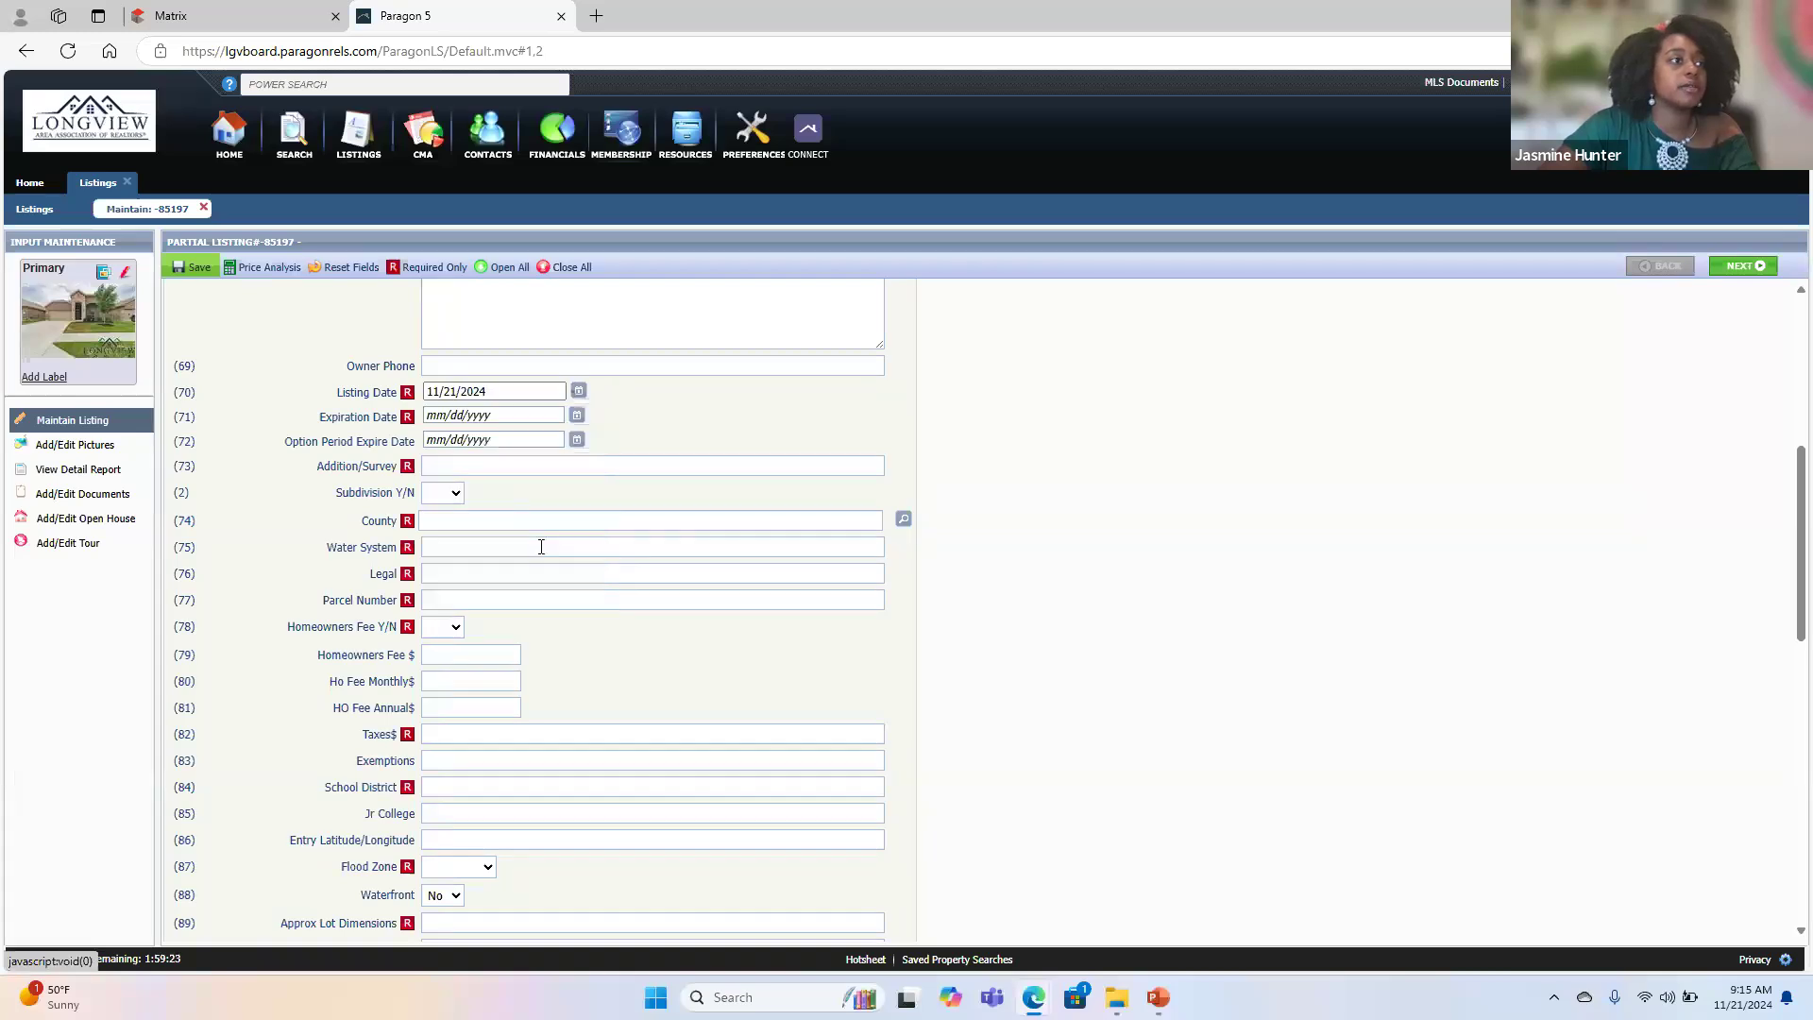
click(578, 416)
click(565, 464)
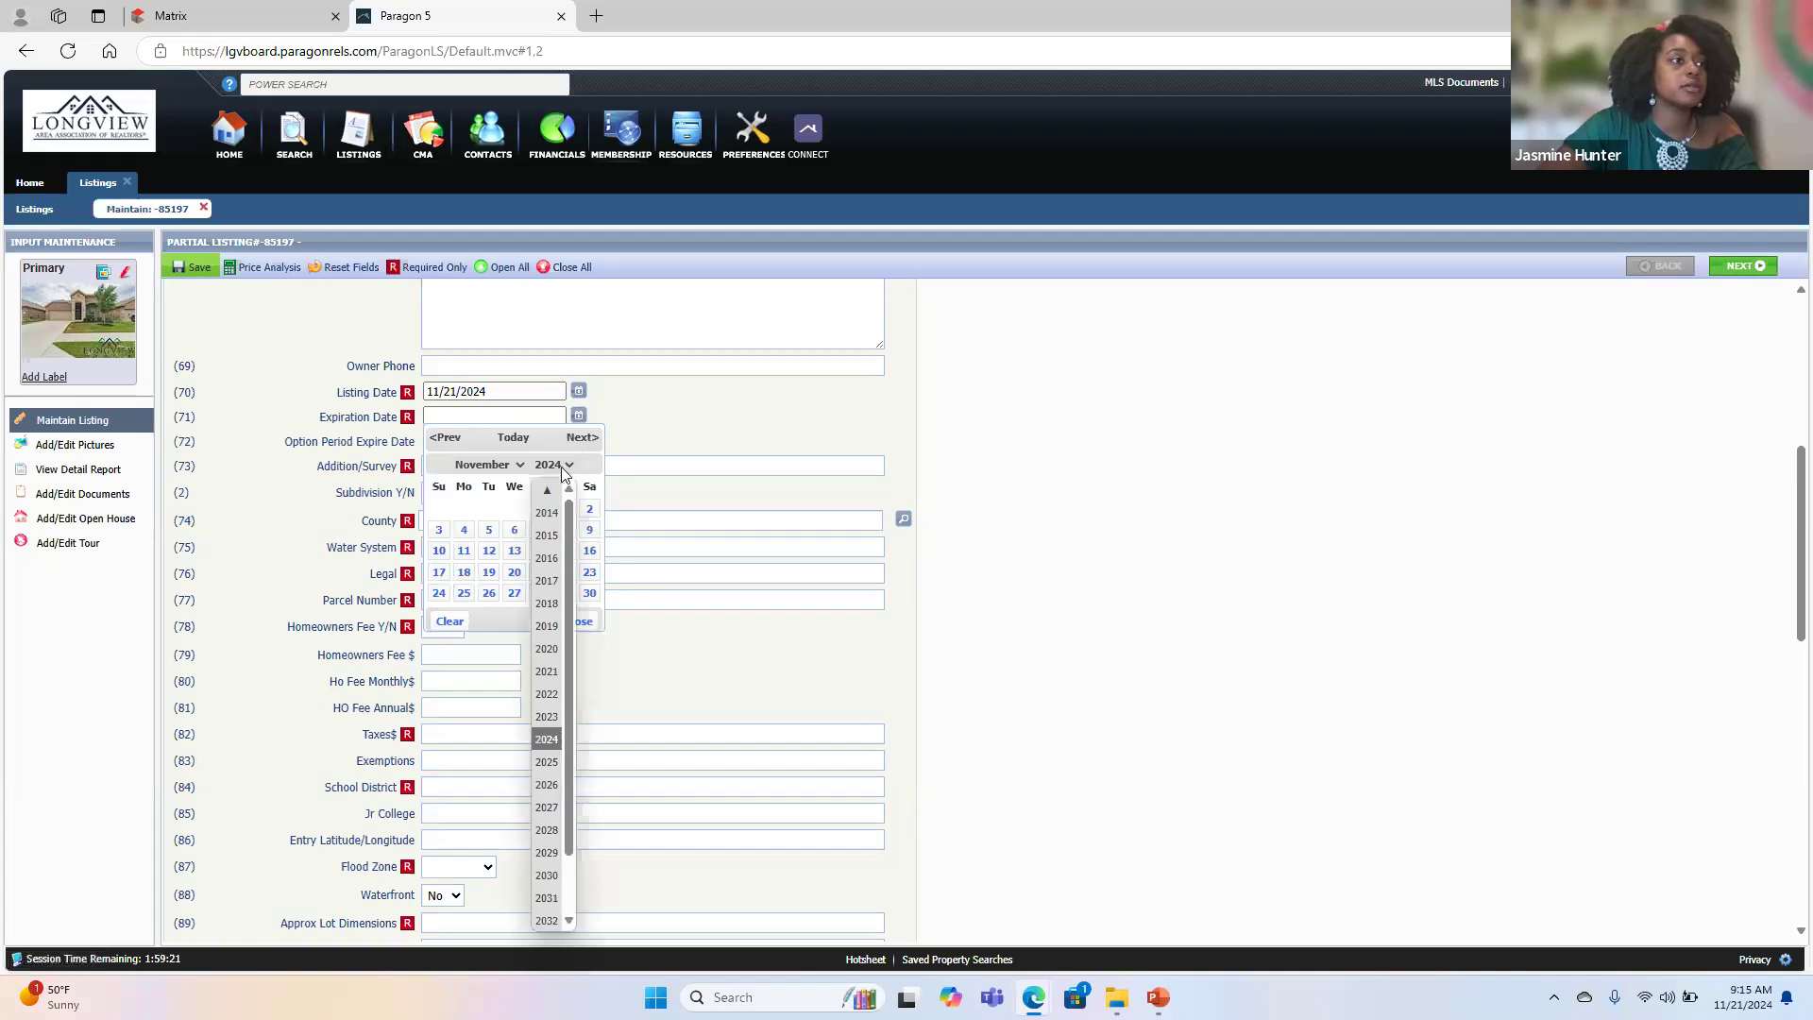
click(547, 761)
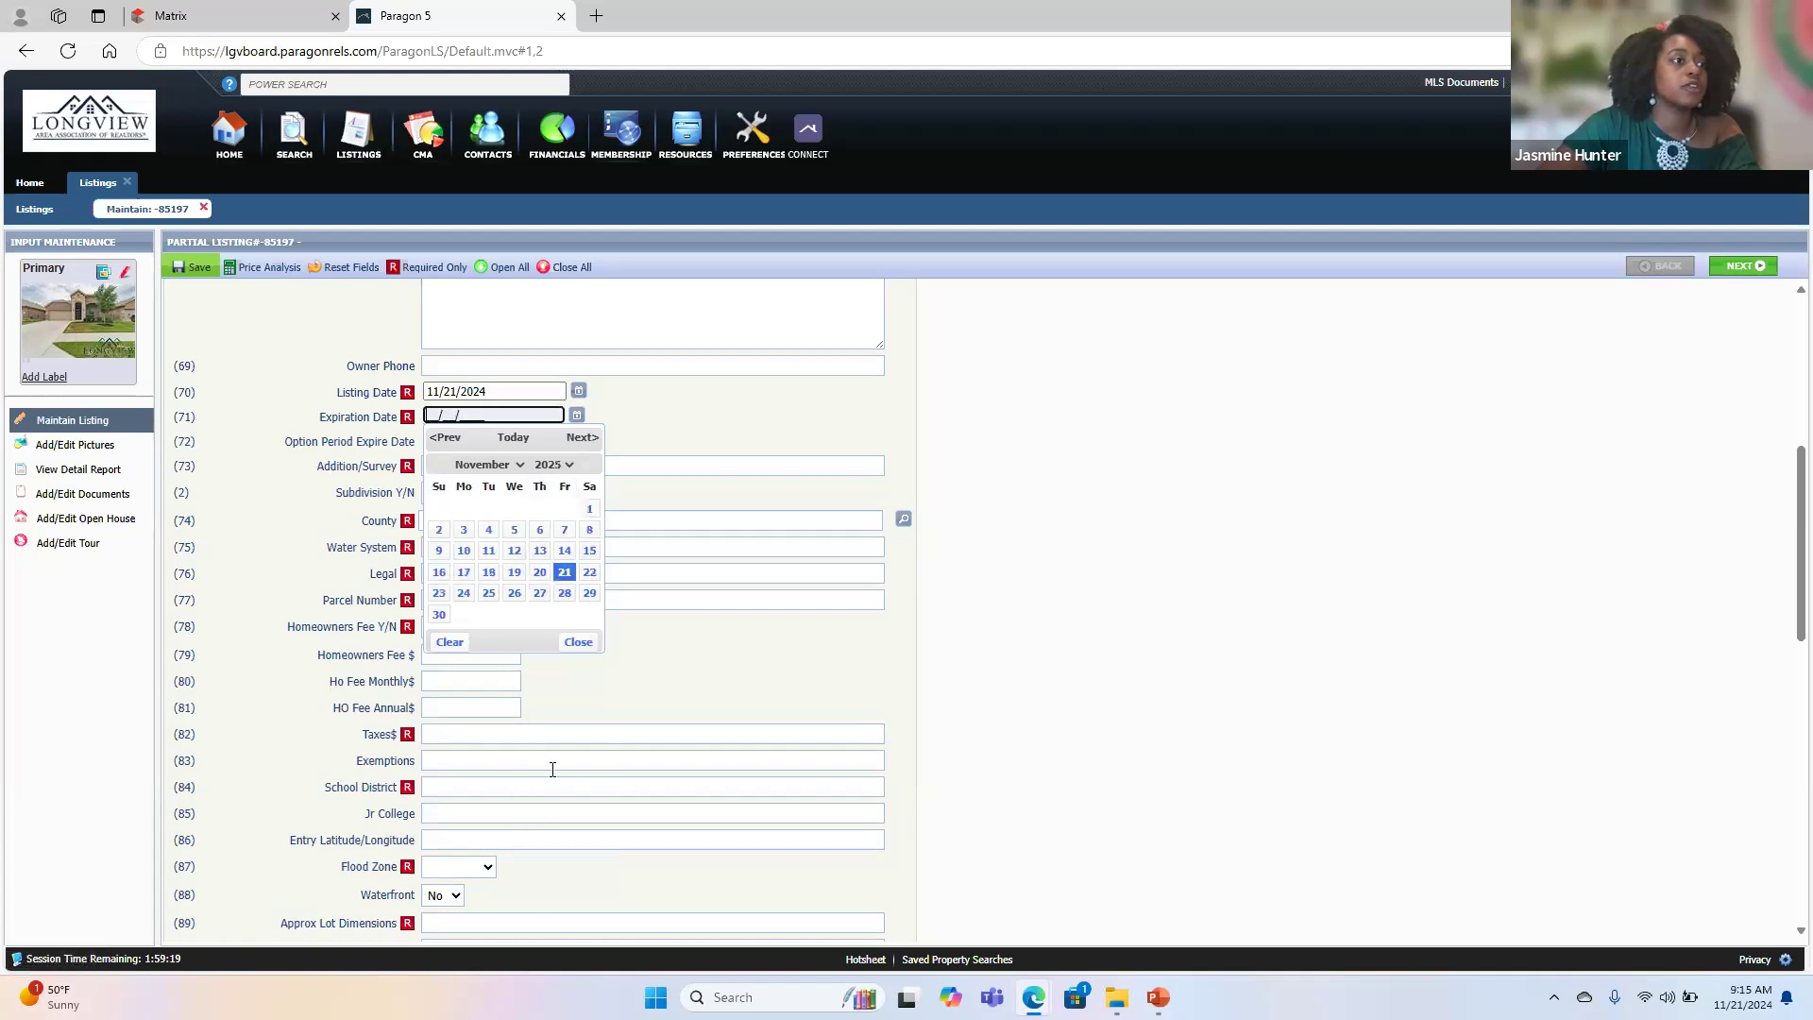
click(485, 465)
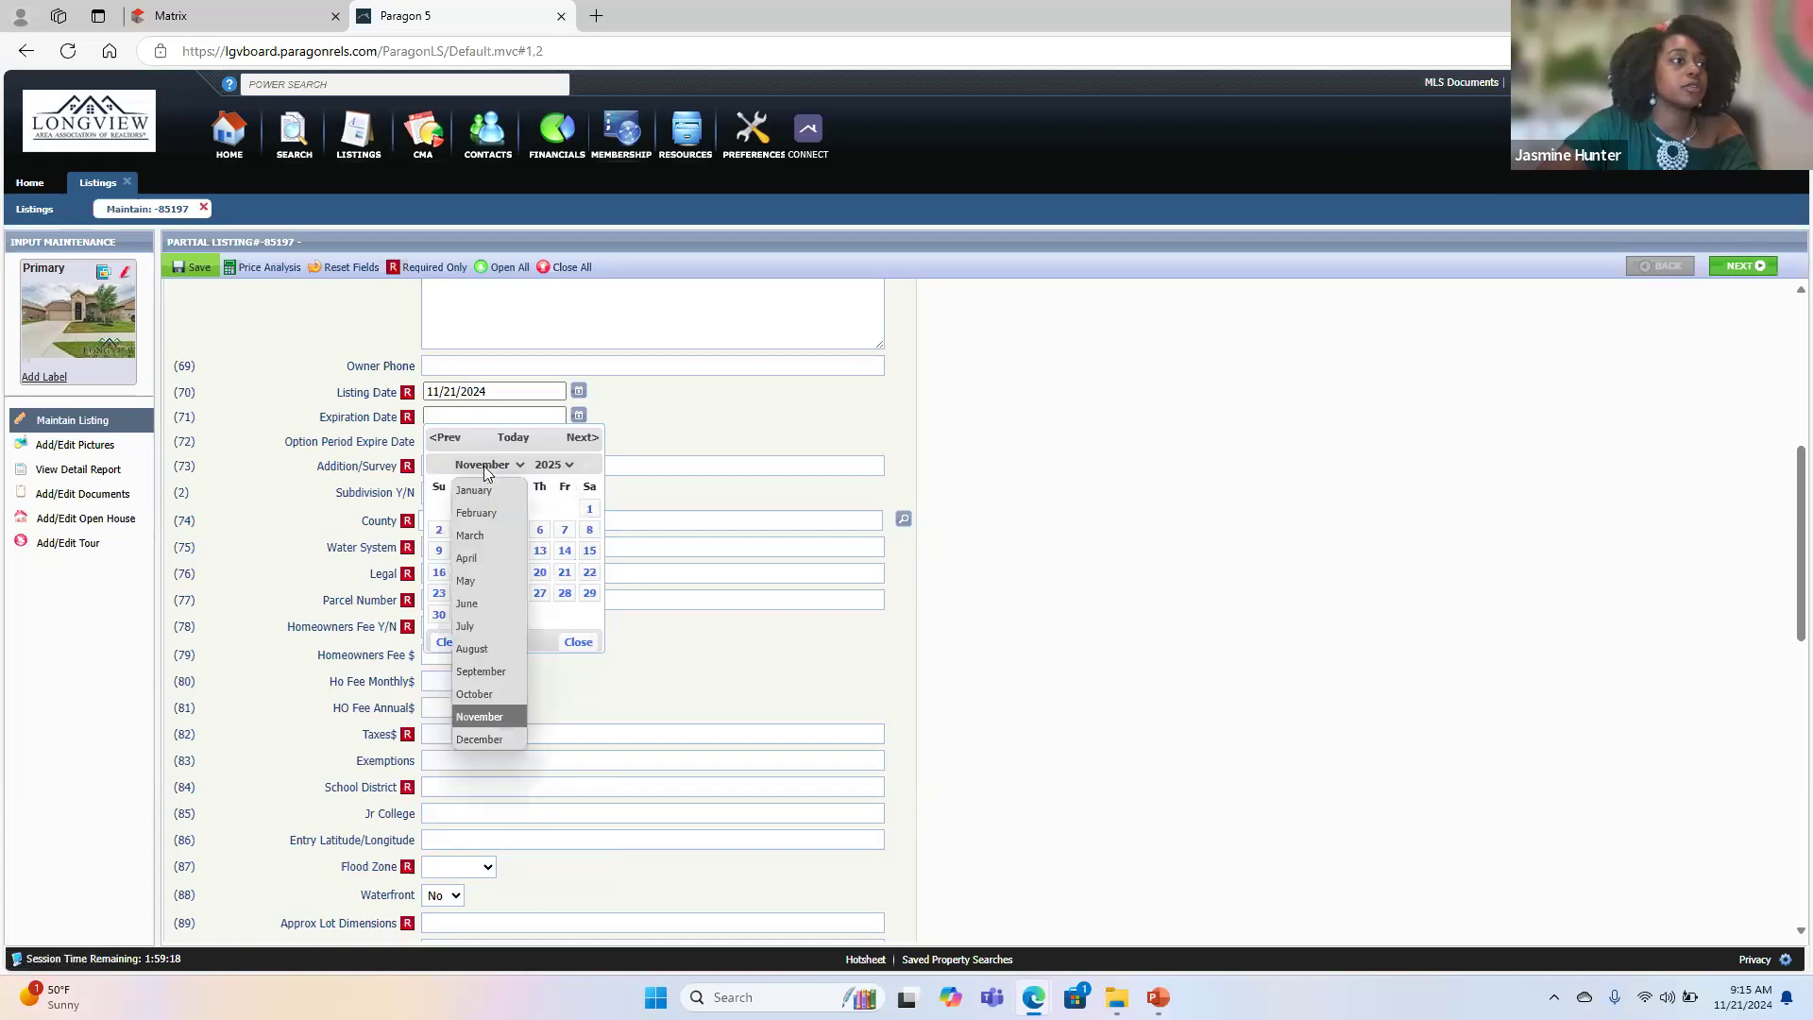
click(500, 626)
click(543, 592)
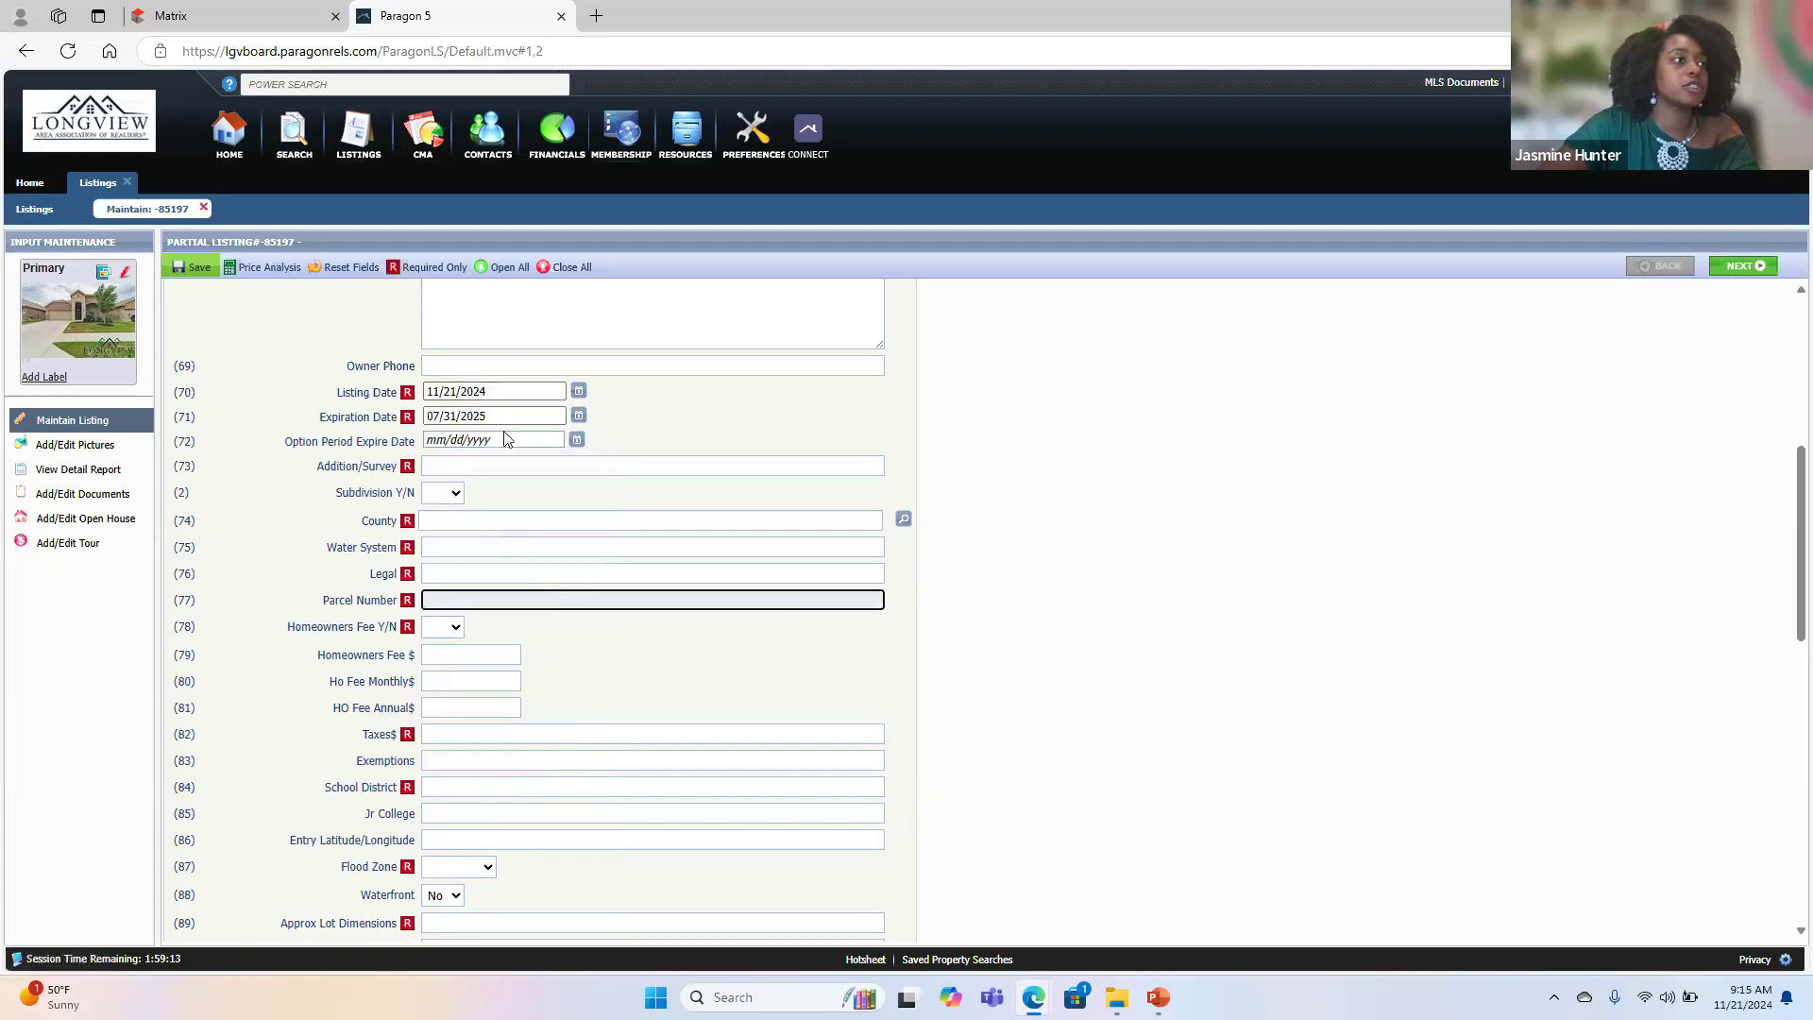
- Set Subdivision Y/N to Yes for the listing
click(488, 466)
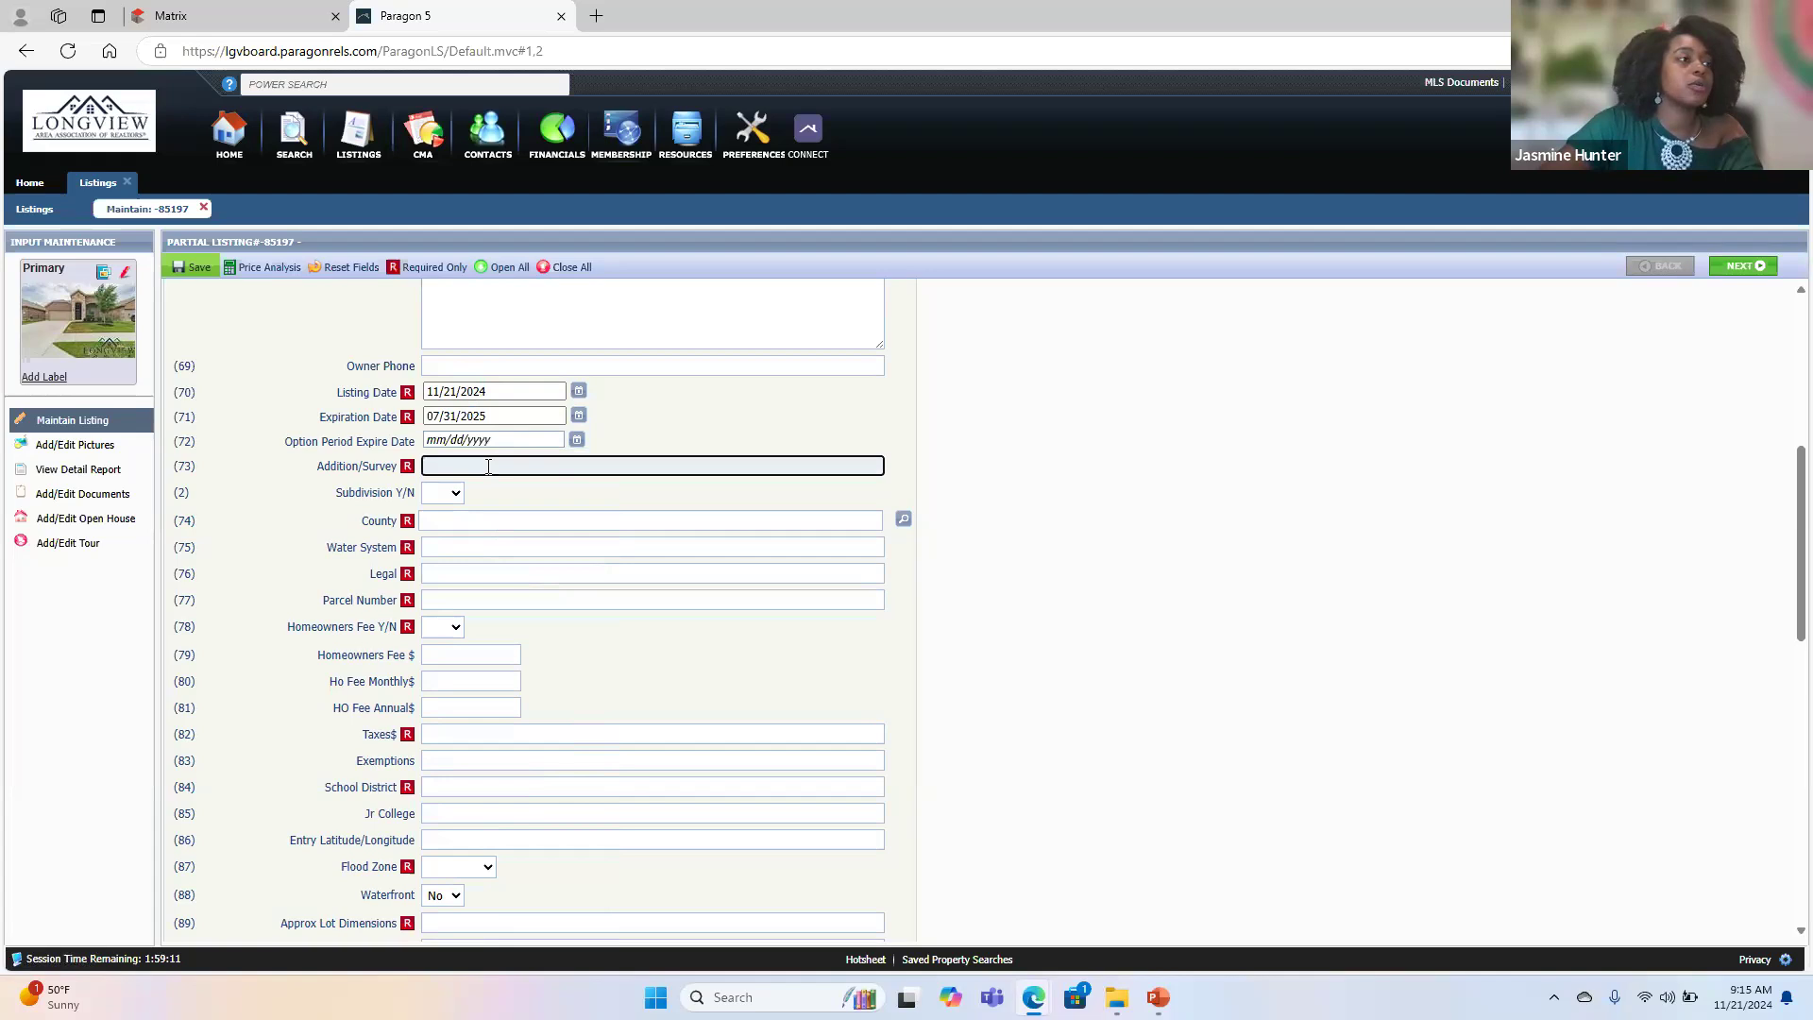
click(442, 493)
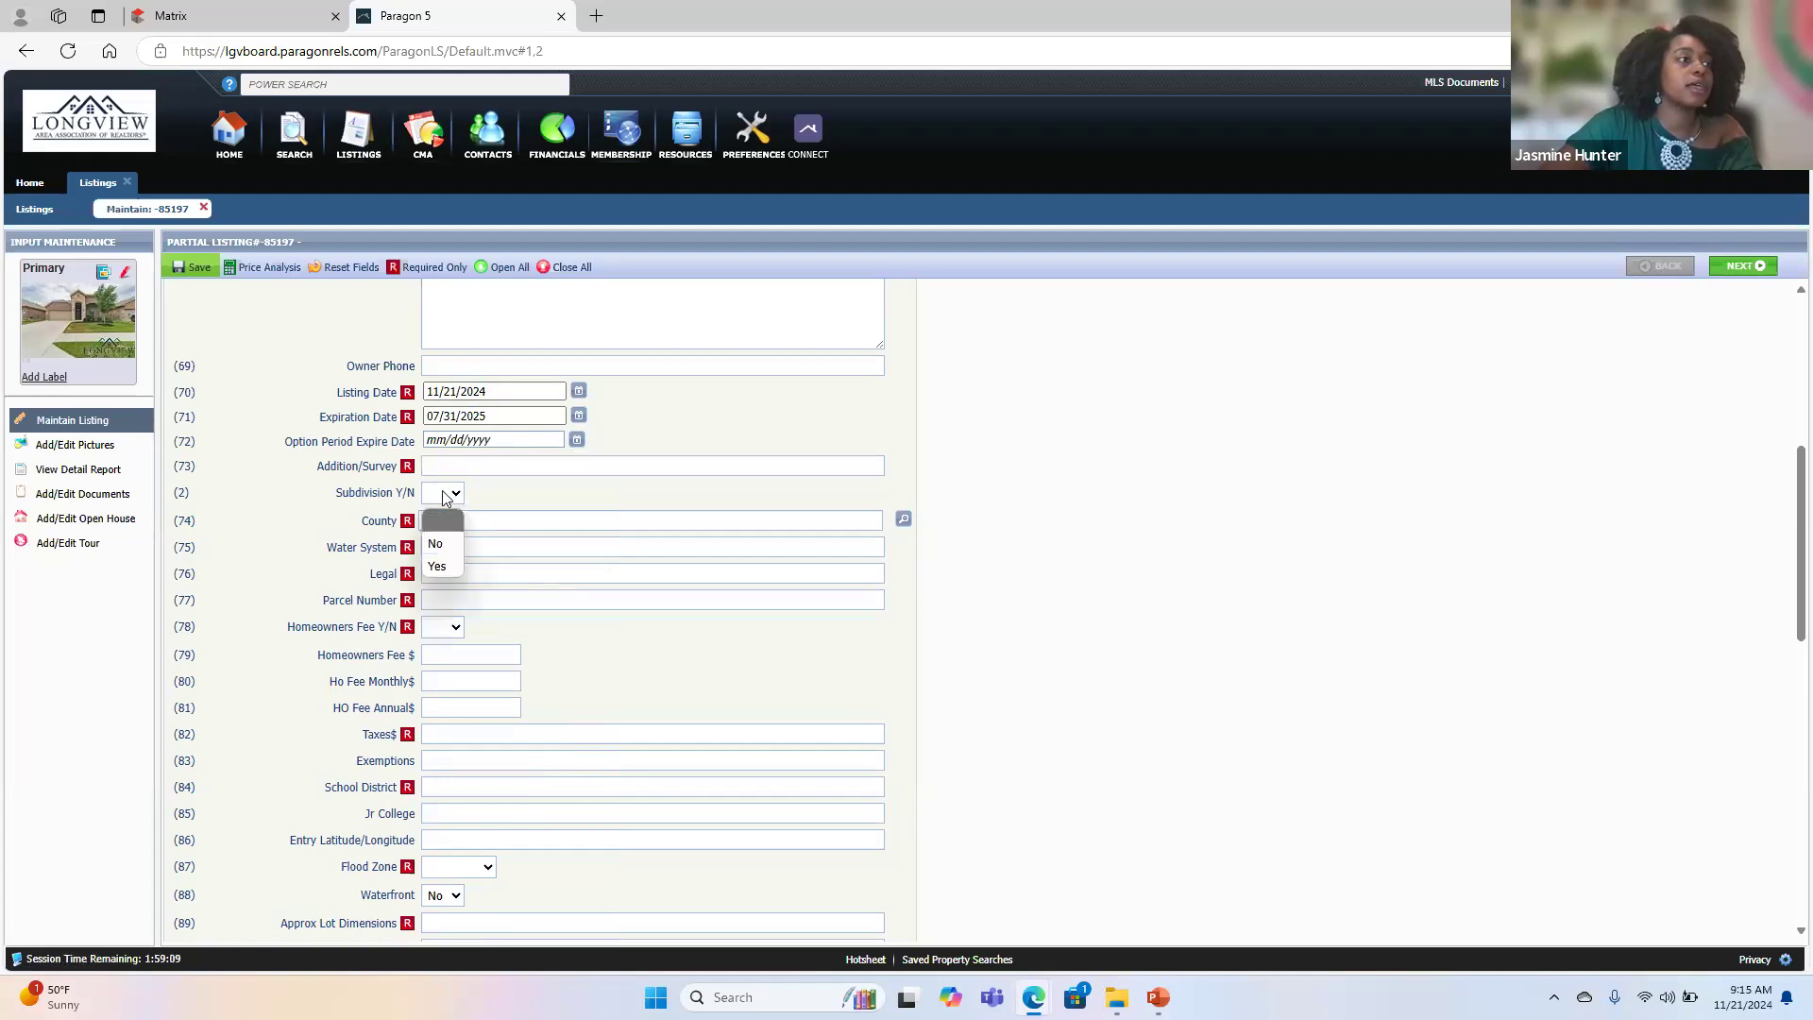
click(444, 538)
click(560, 502)
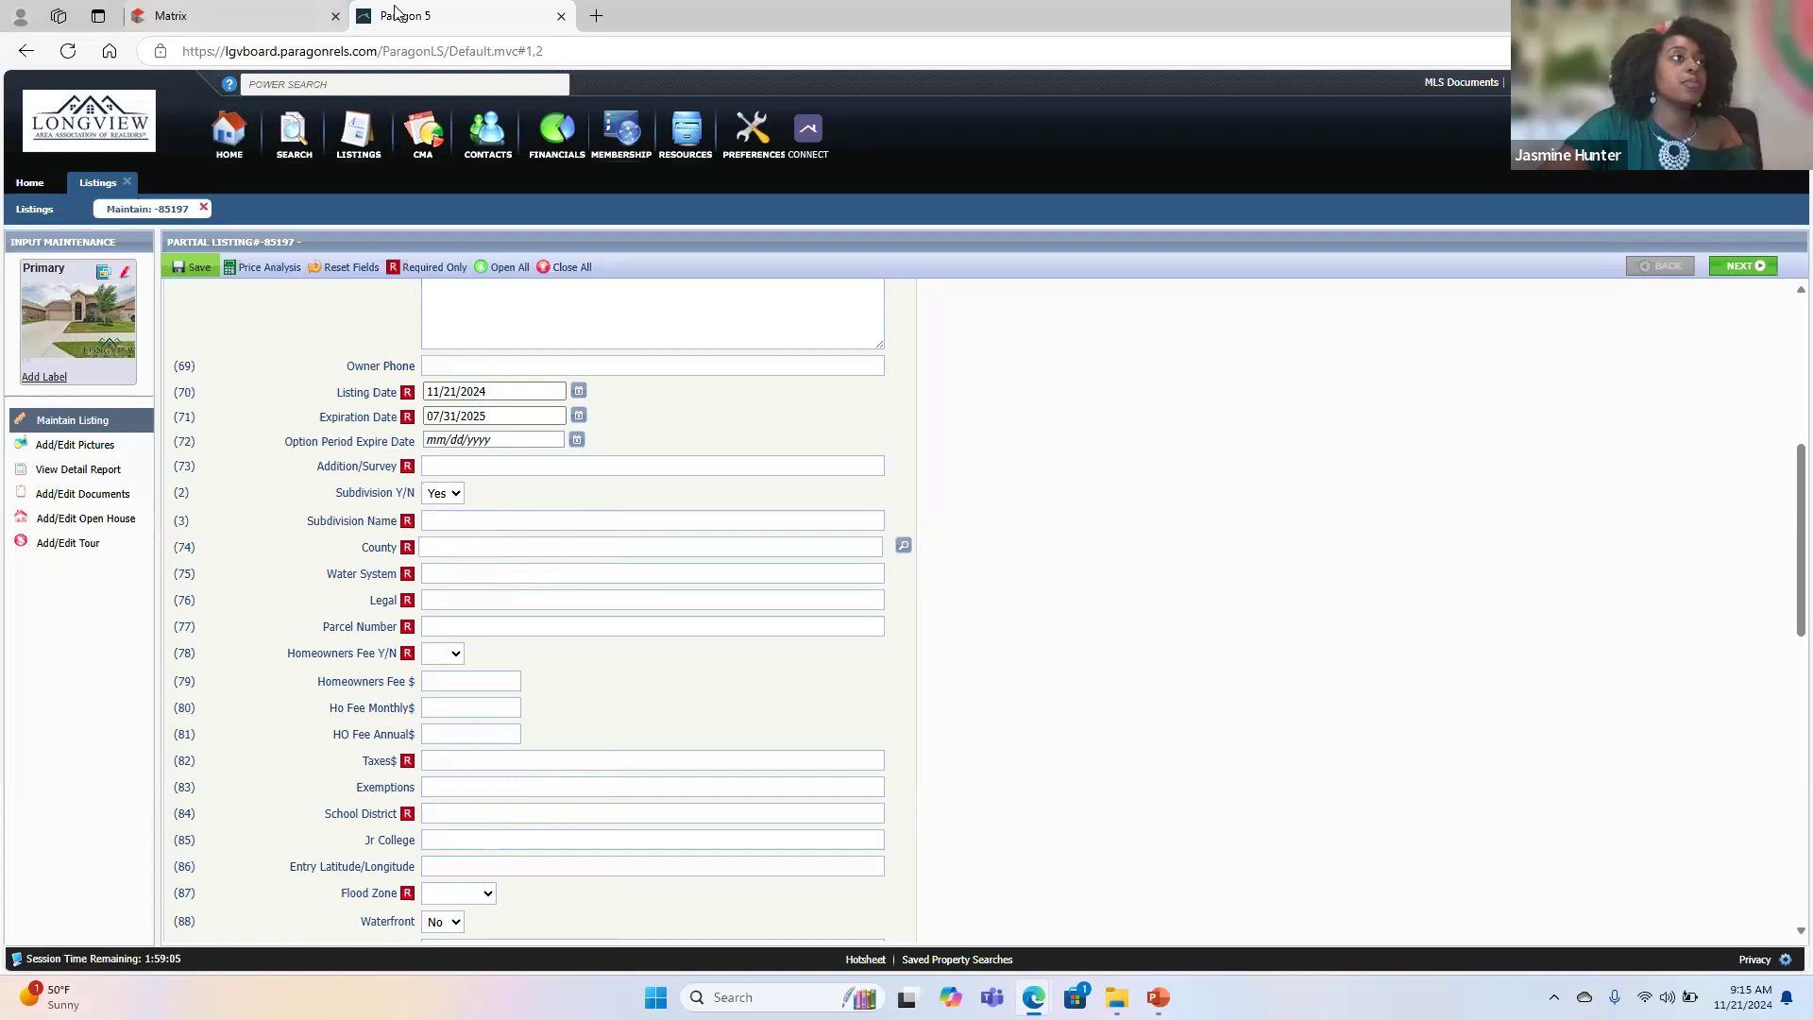
- Copy the subdivision name from the Matrix listing into Paragon's Addition/Survey field so it reads Trails of Elizabeth Creek
mouse_move(251, 16)
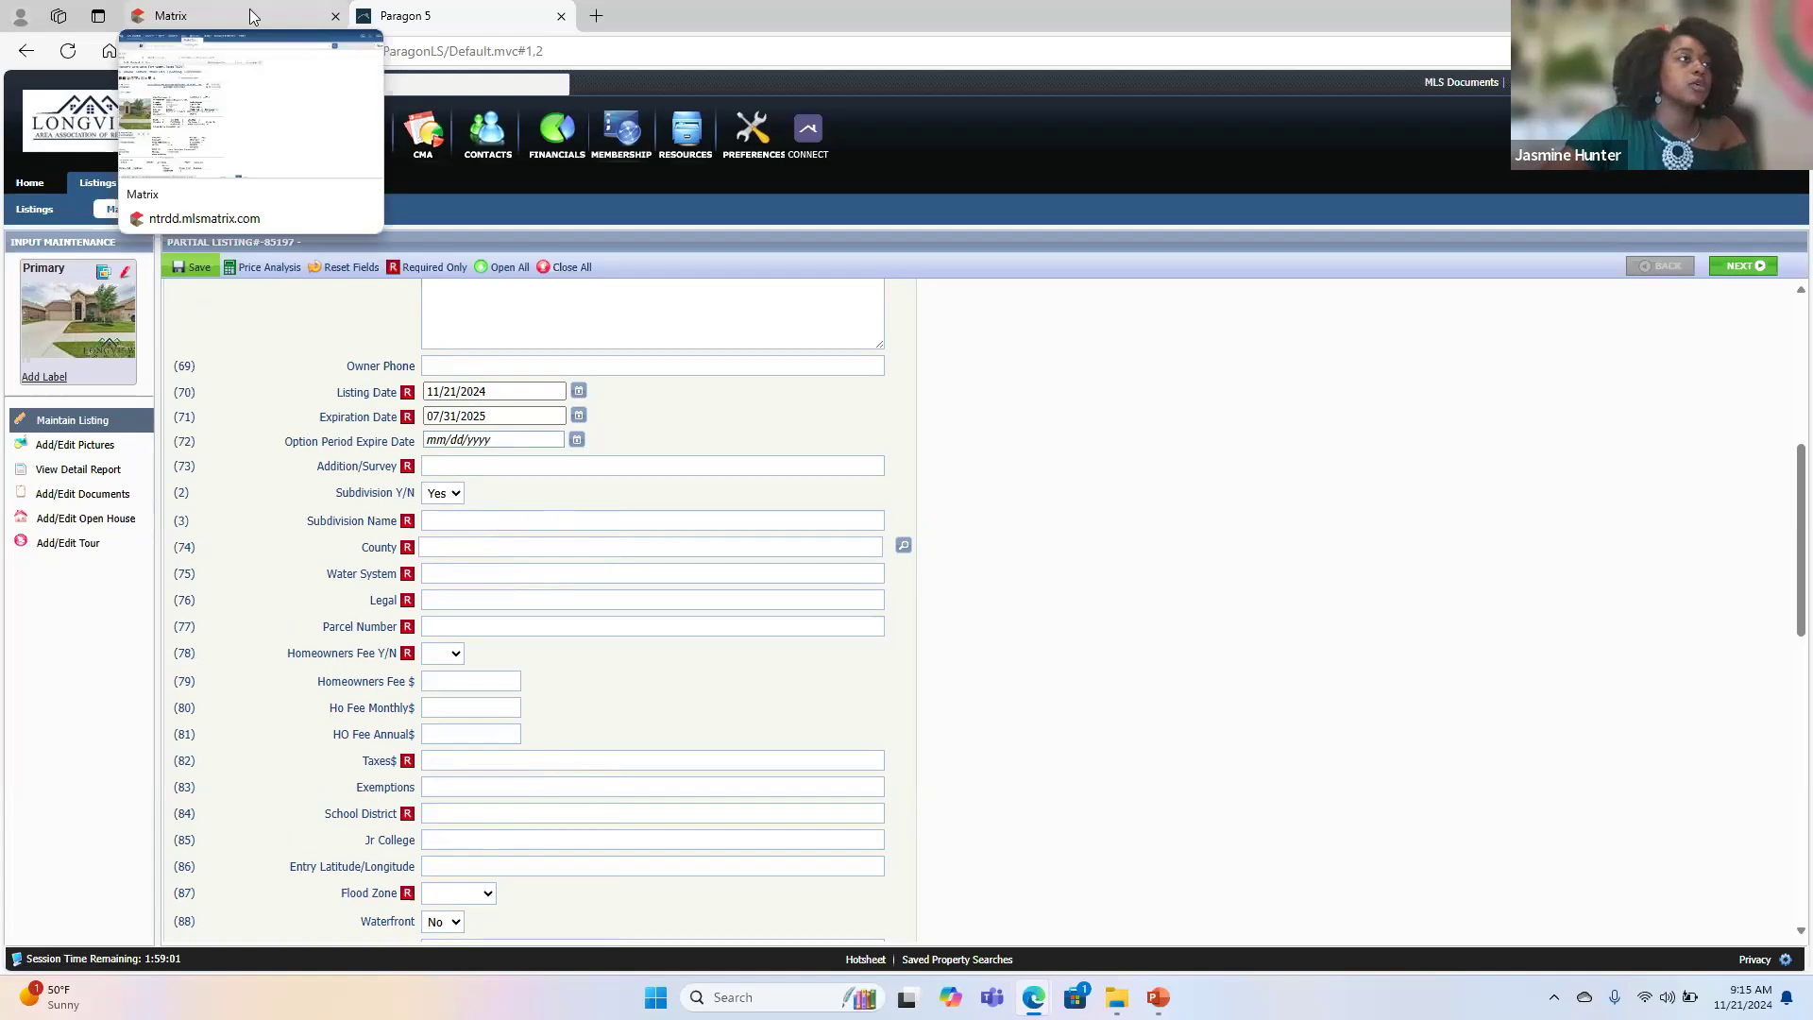
click(260, 12)
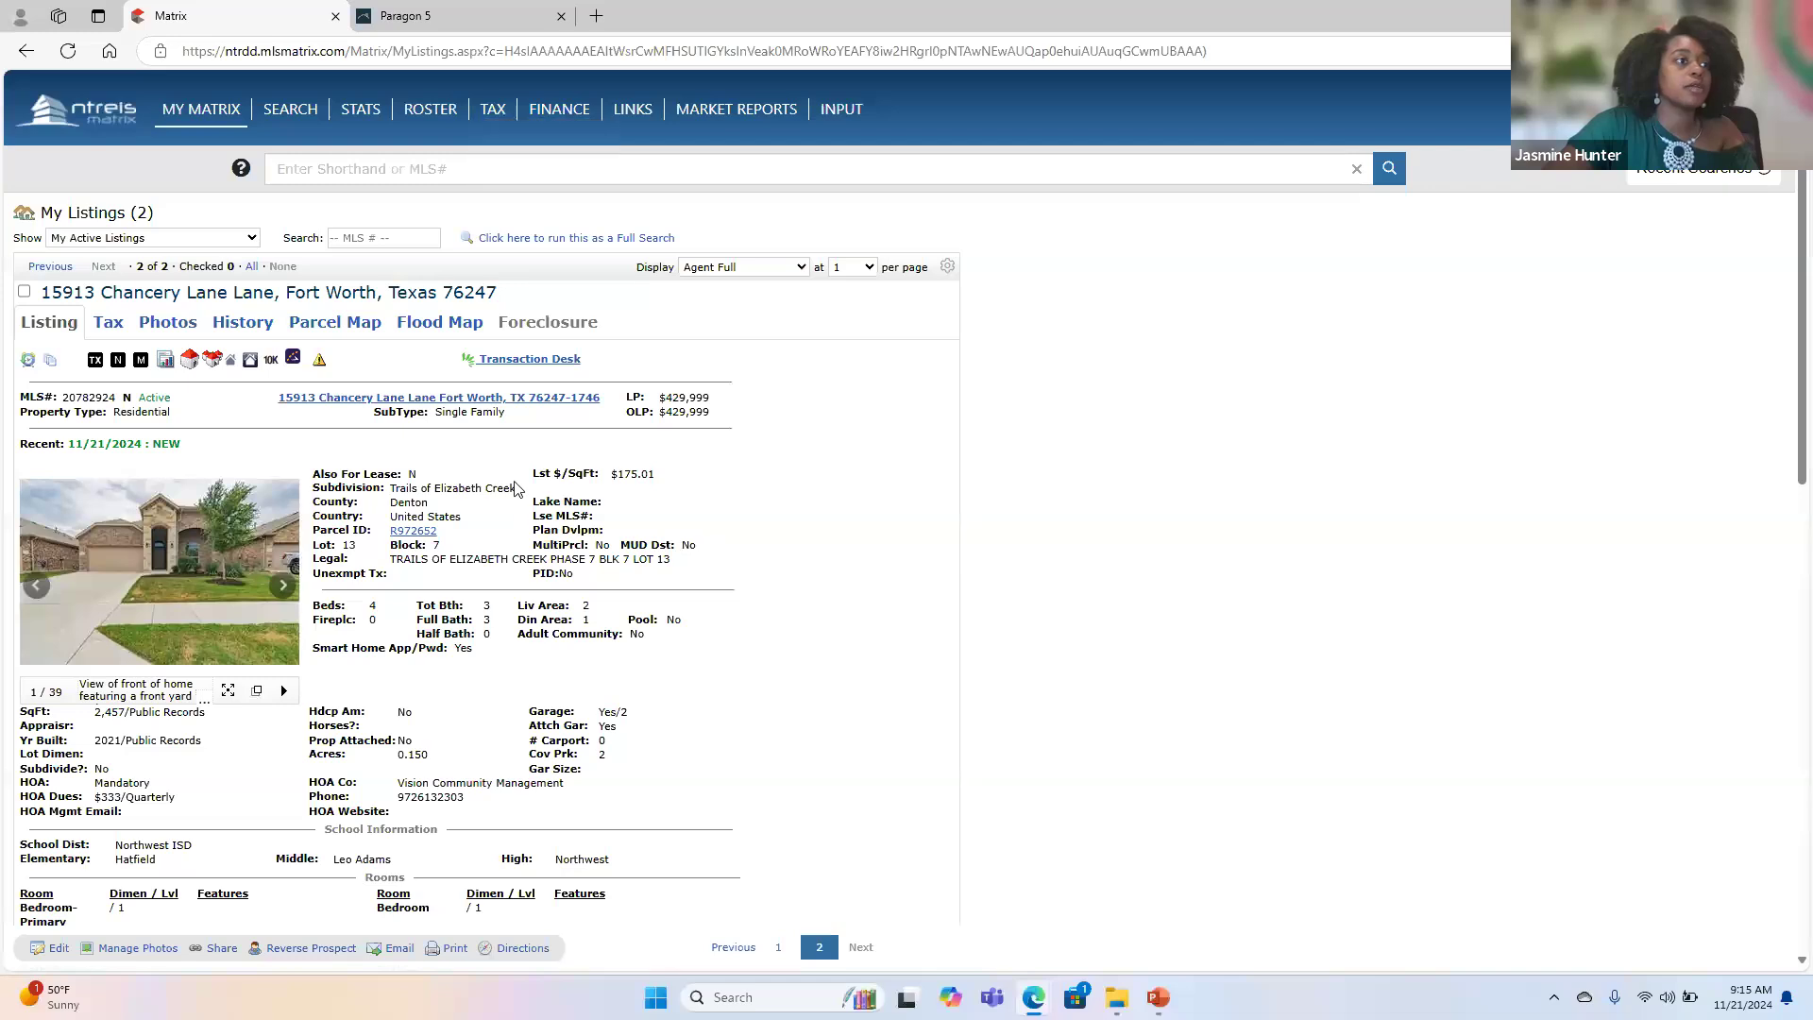
drag(515, 489, 390, 491)
key(ctrl+c)
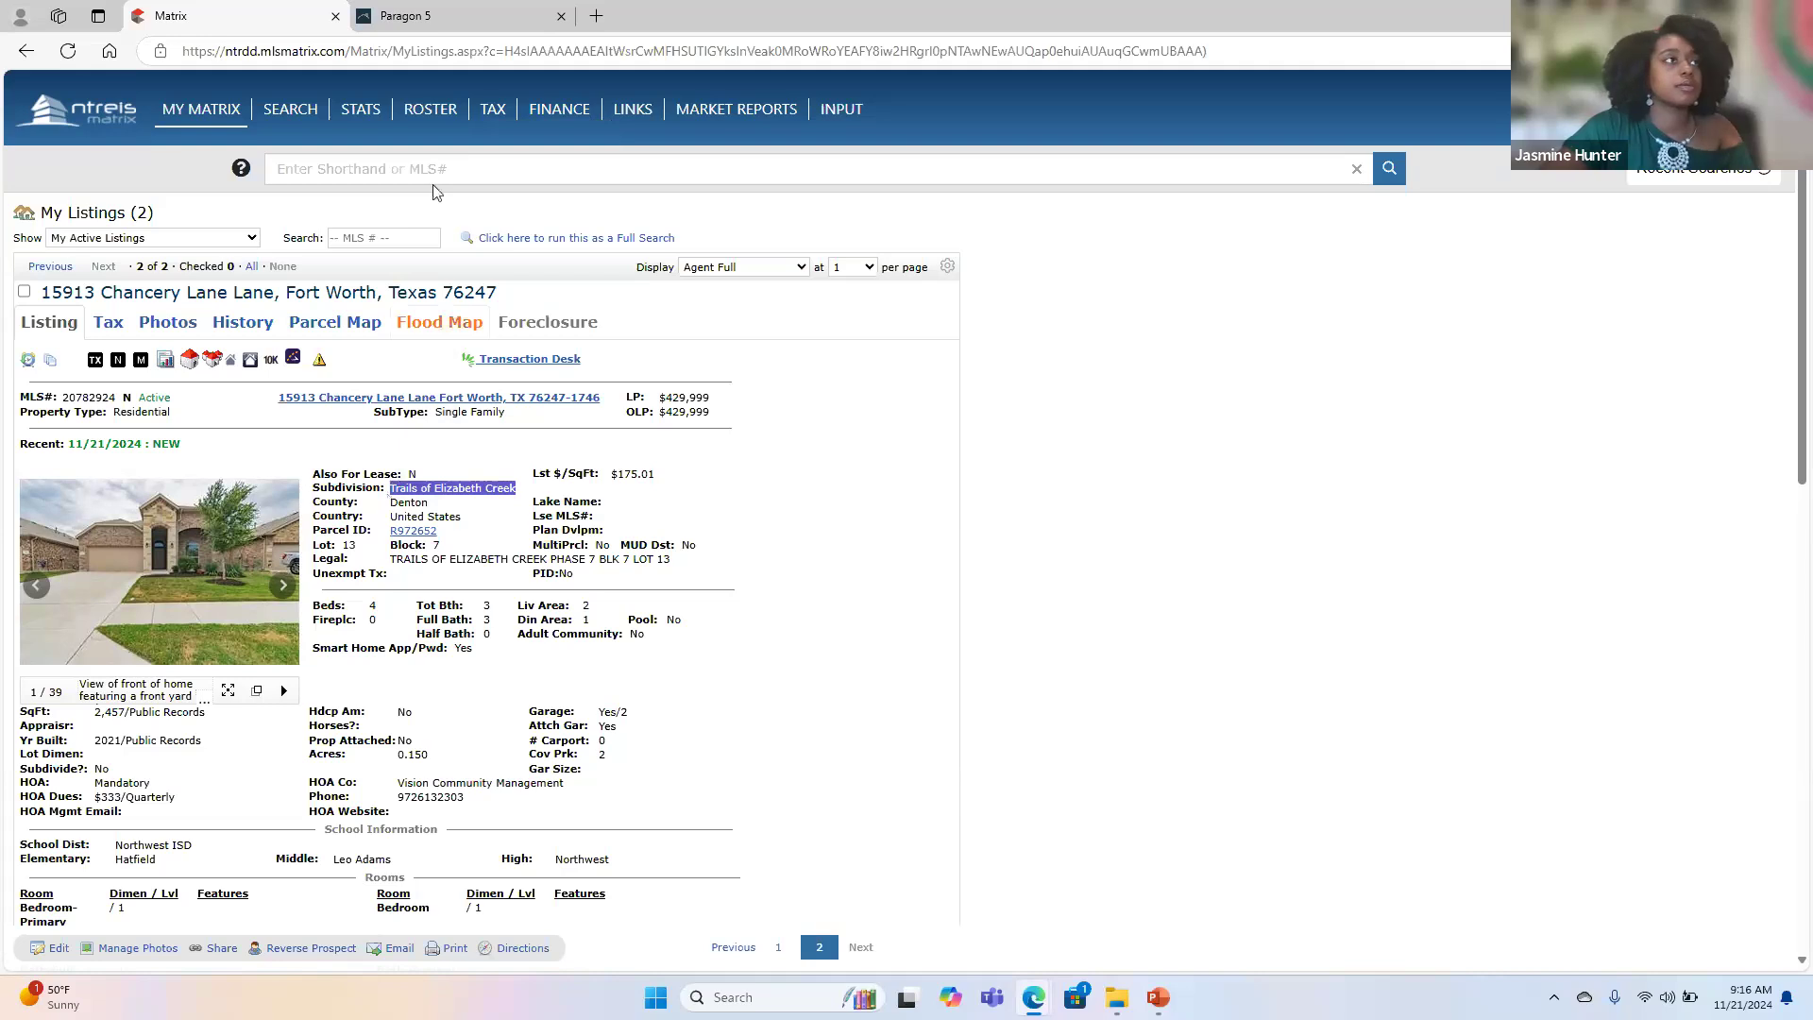
click(444, 16)
click(461, 464)
key(ctrl+v)
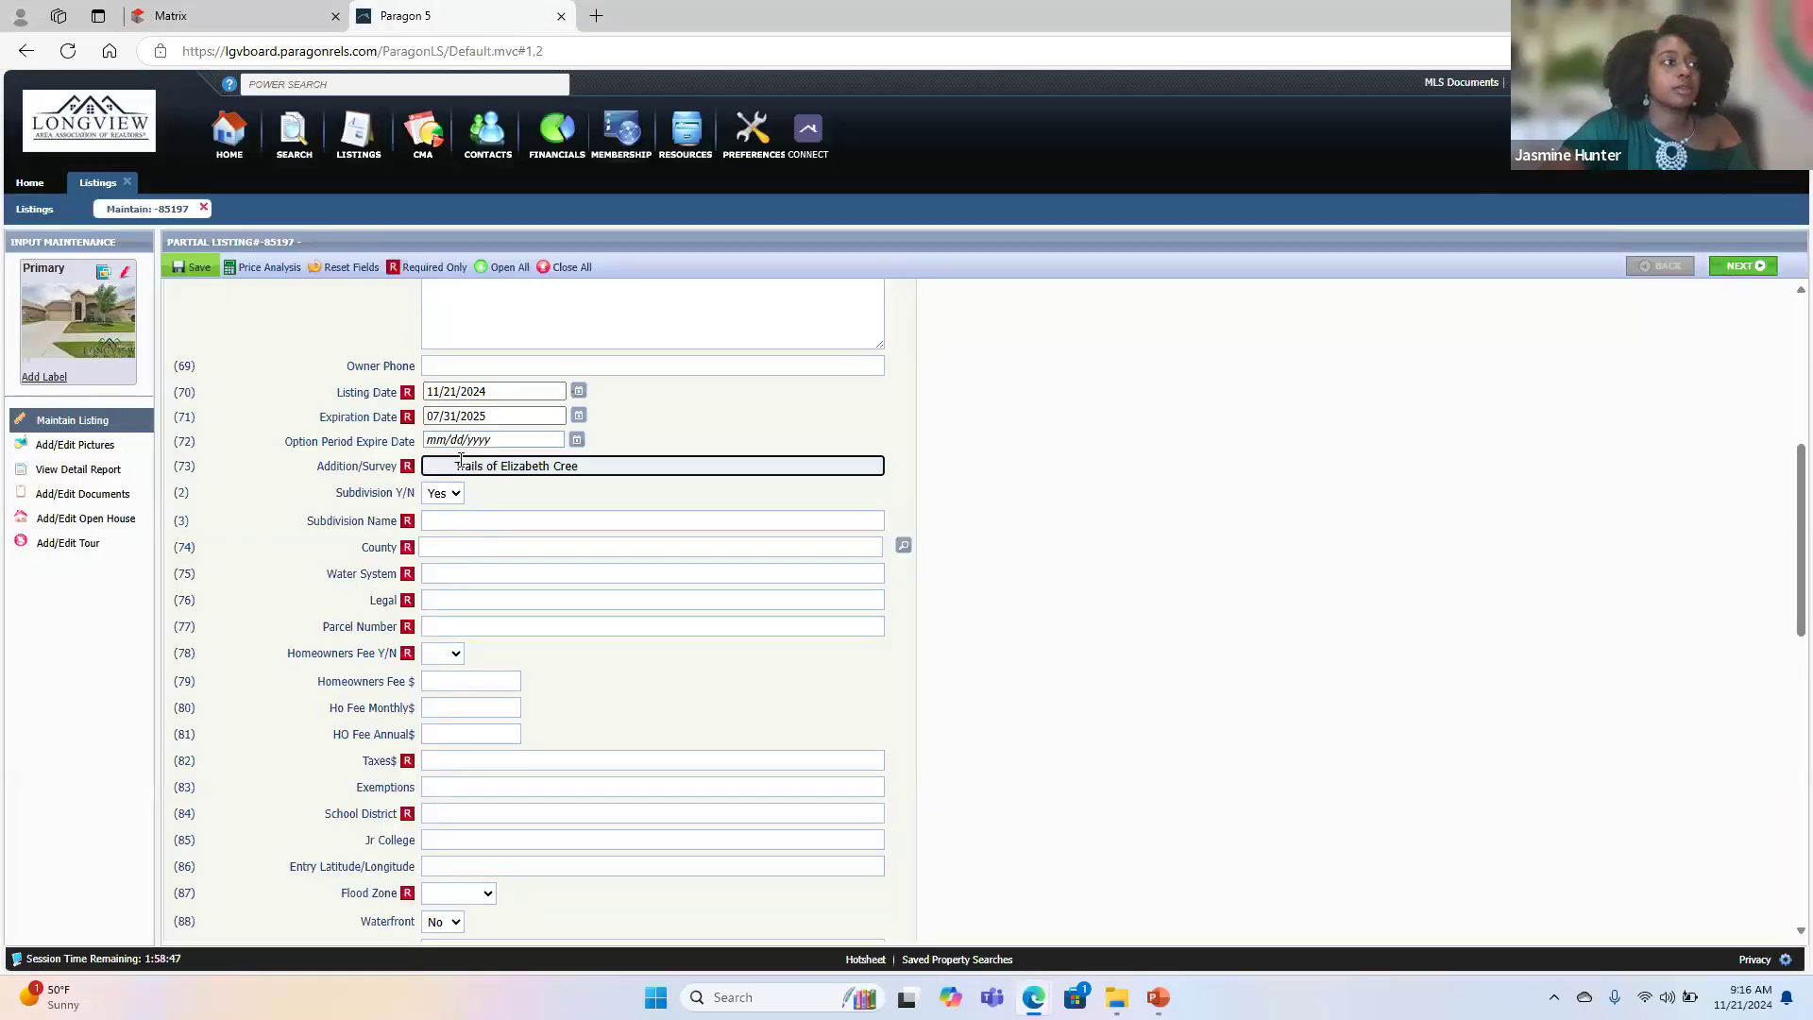
click(457, 469)
key(BackSpace)
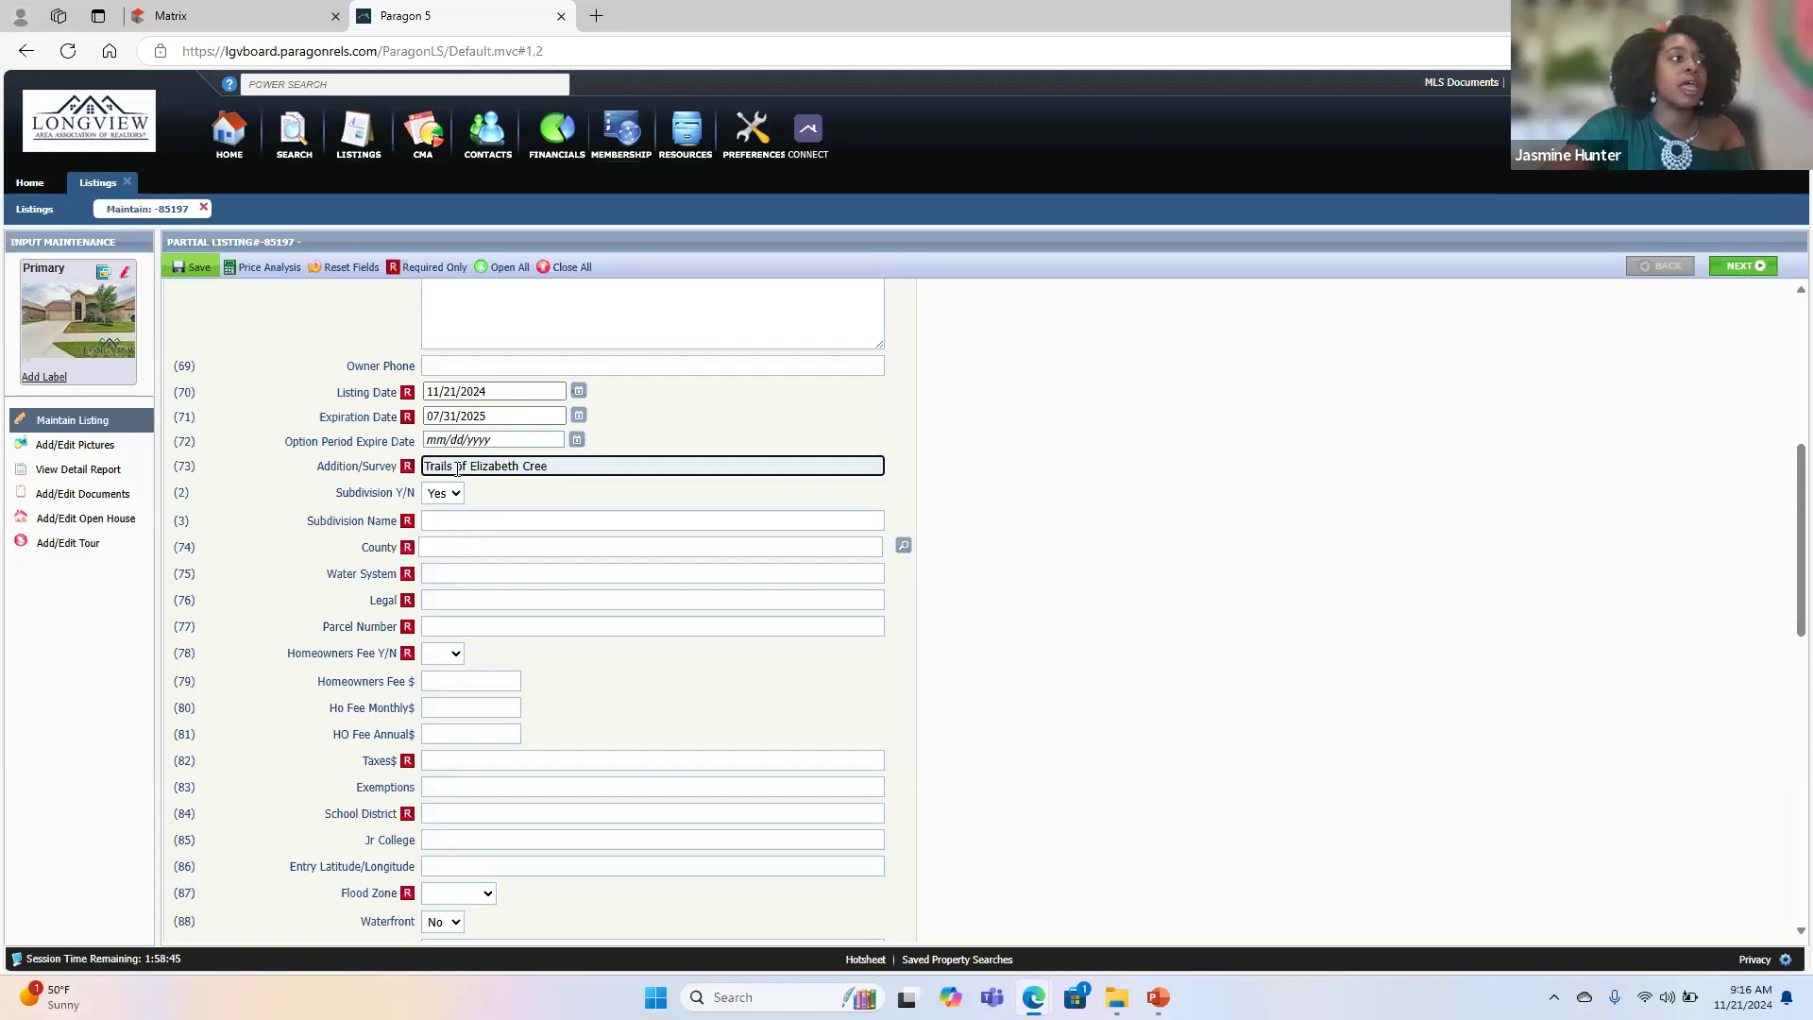
click(696, 404)
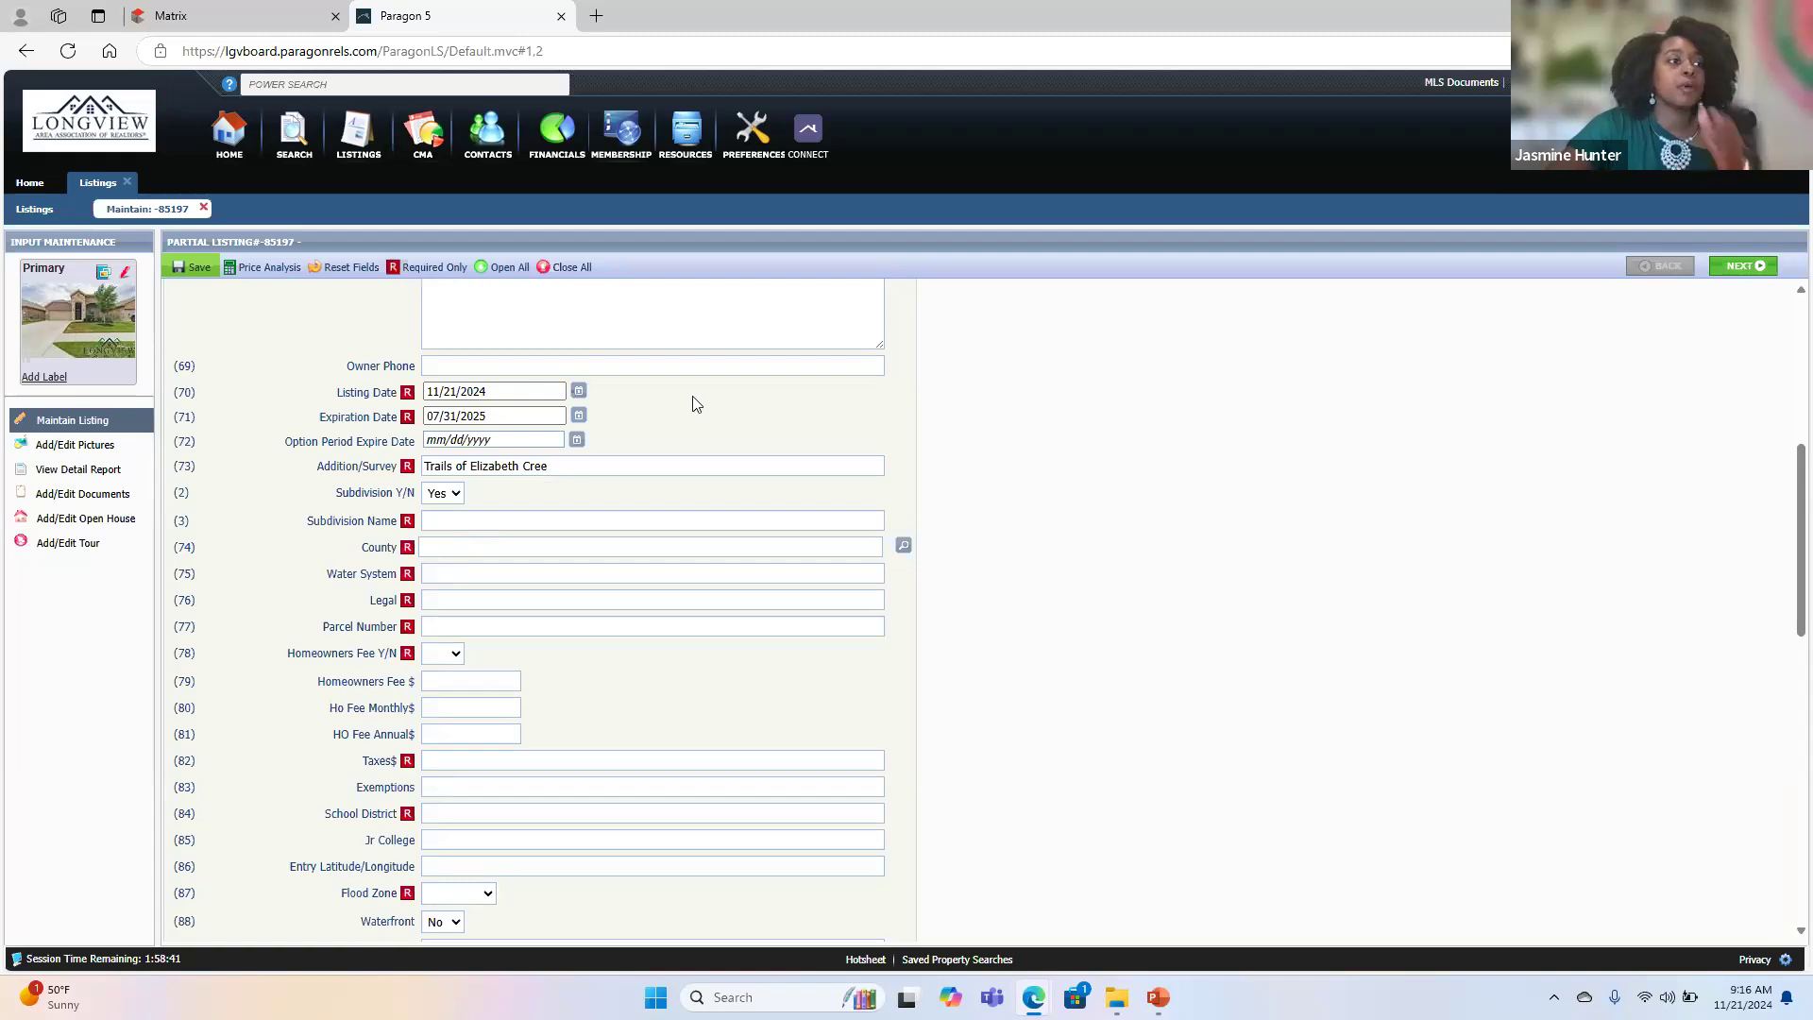
click(585, 464)
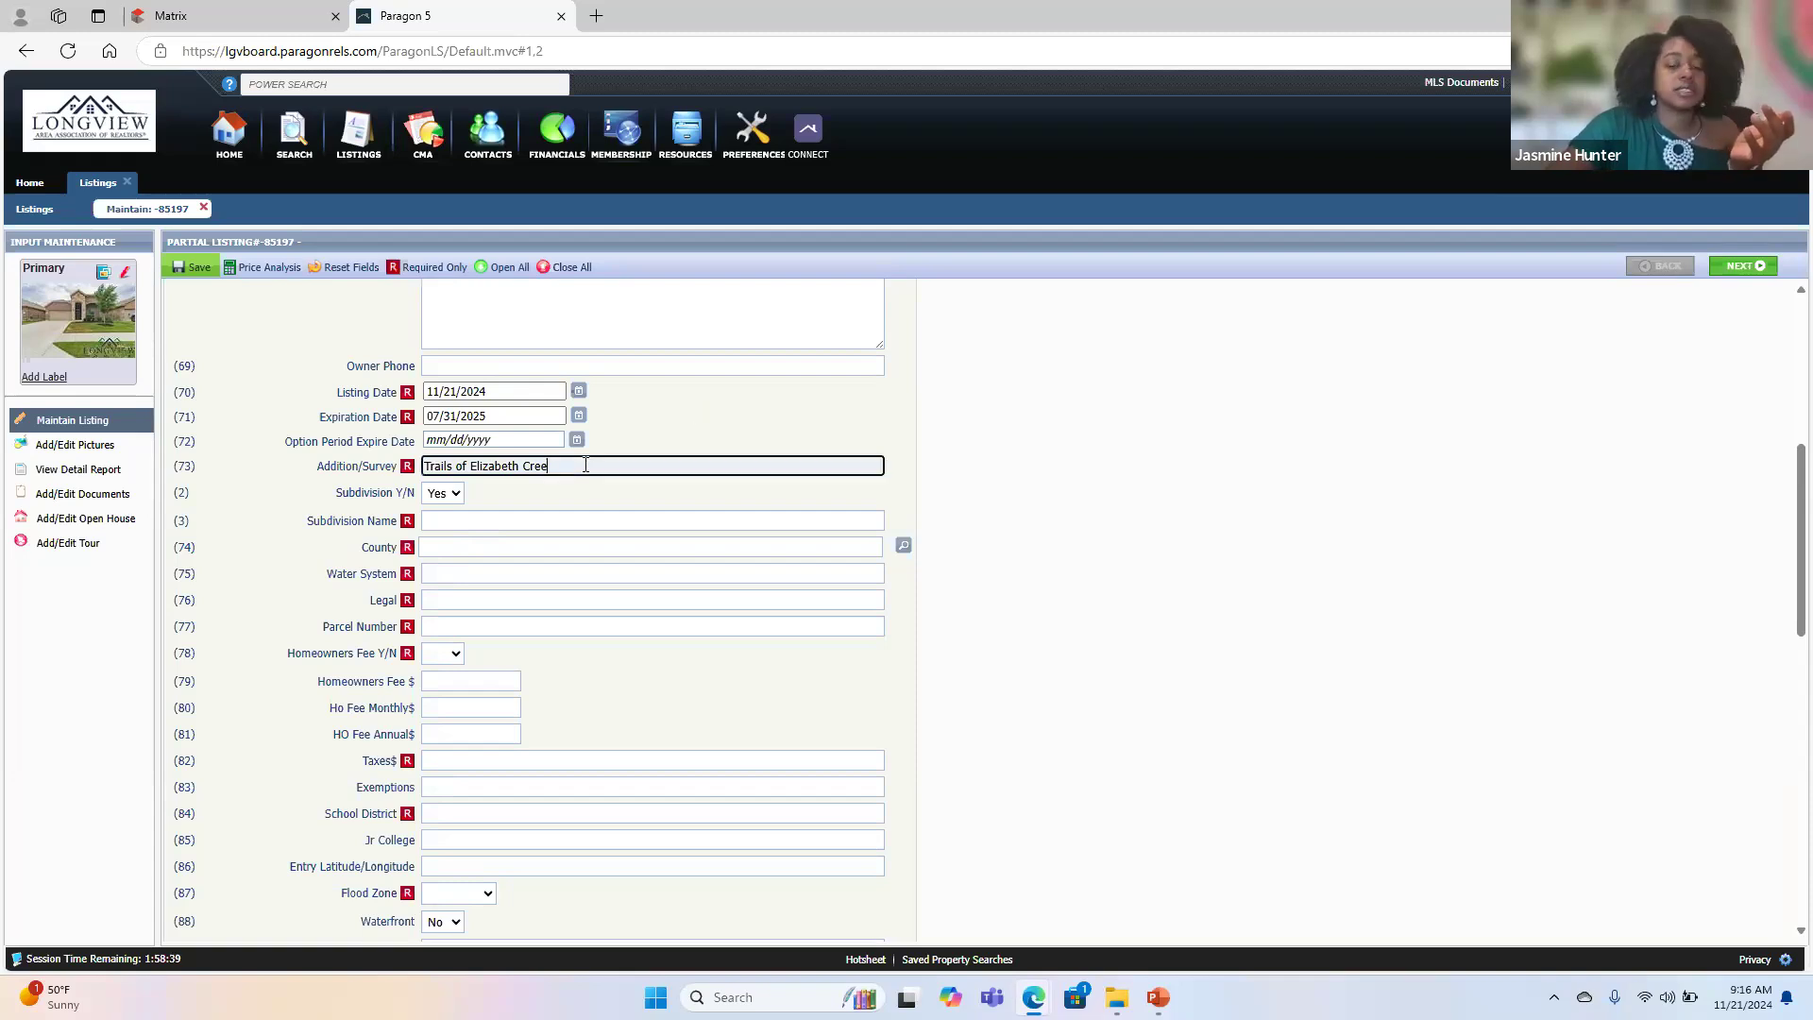
click(652, 432)
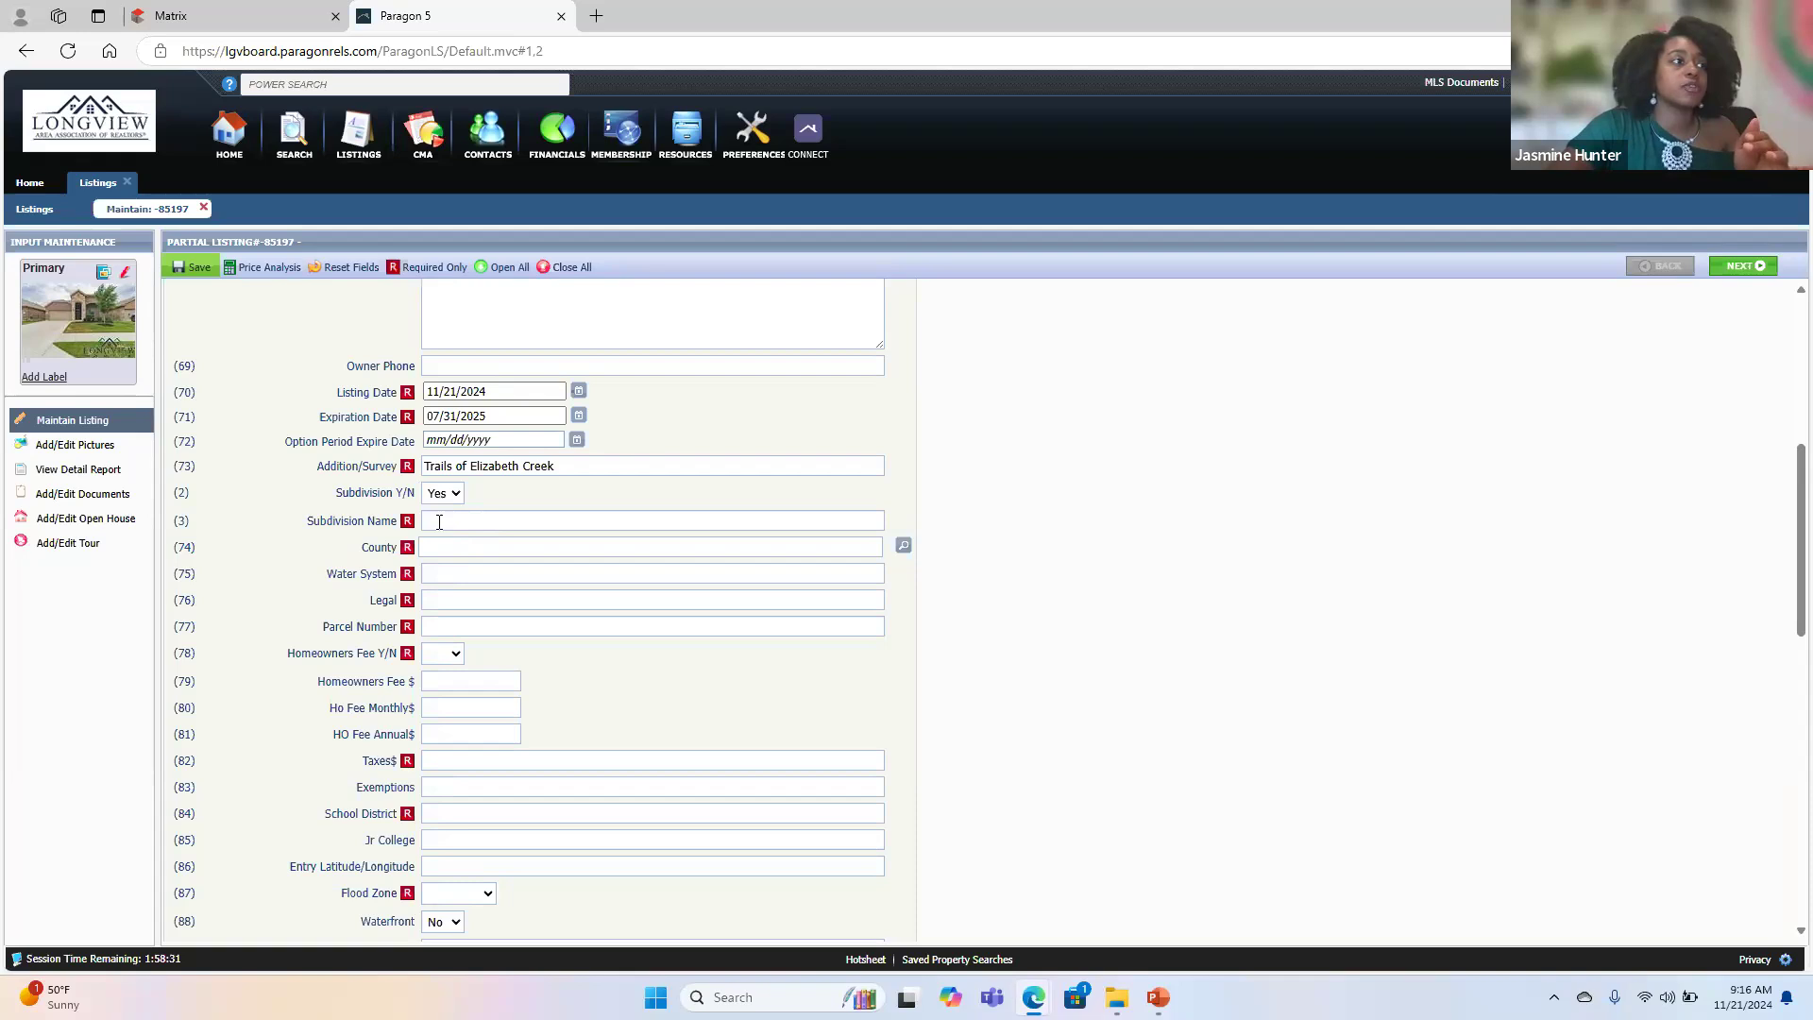
- Copy the Addition/Survey text, Trails of Elizabeth Creek, into the Subdivision Name field
triple_click(572, 475)
key(ctrl+c)
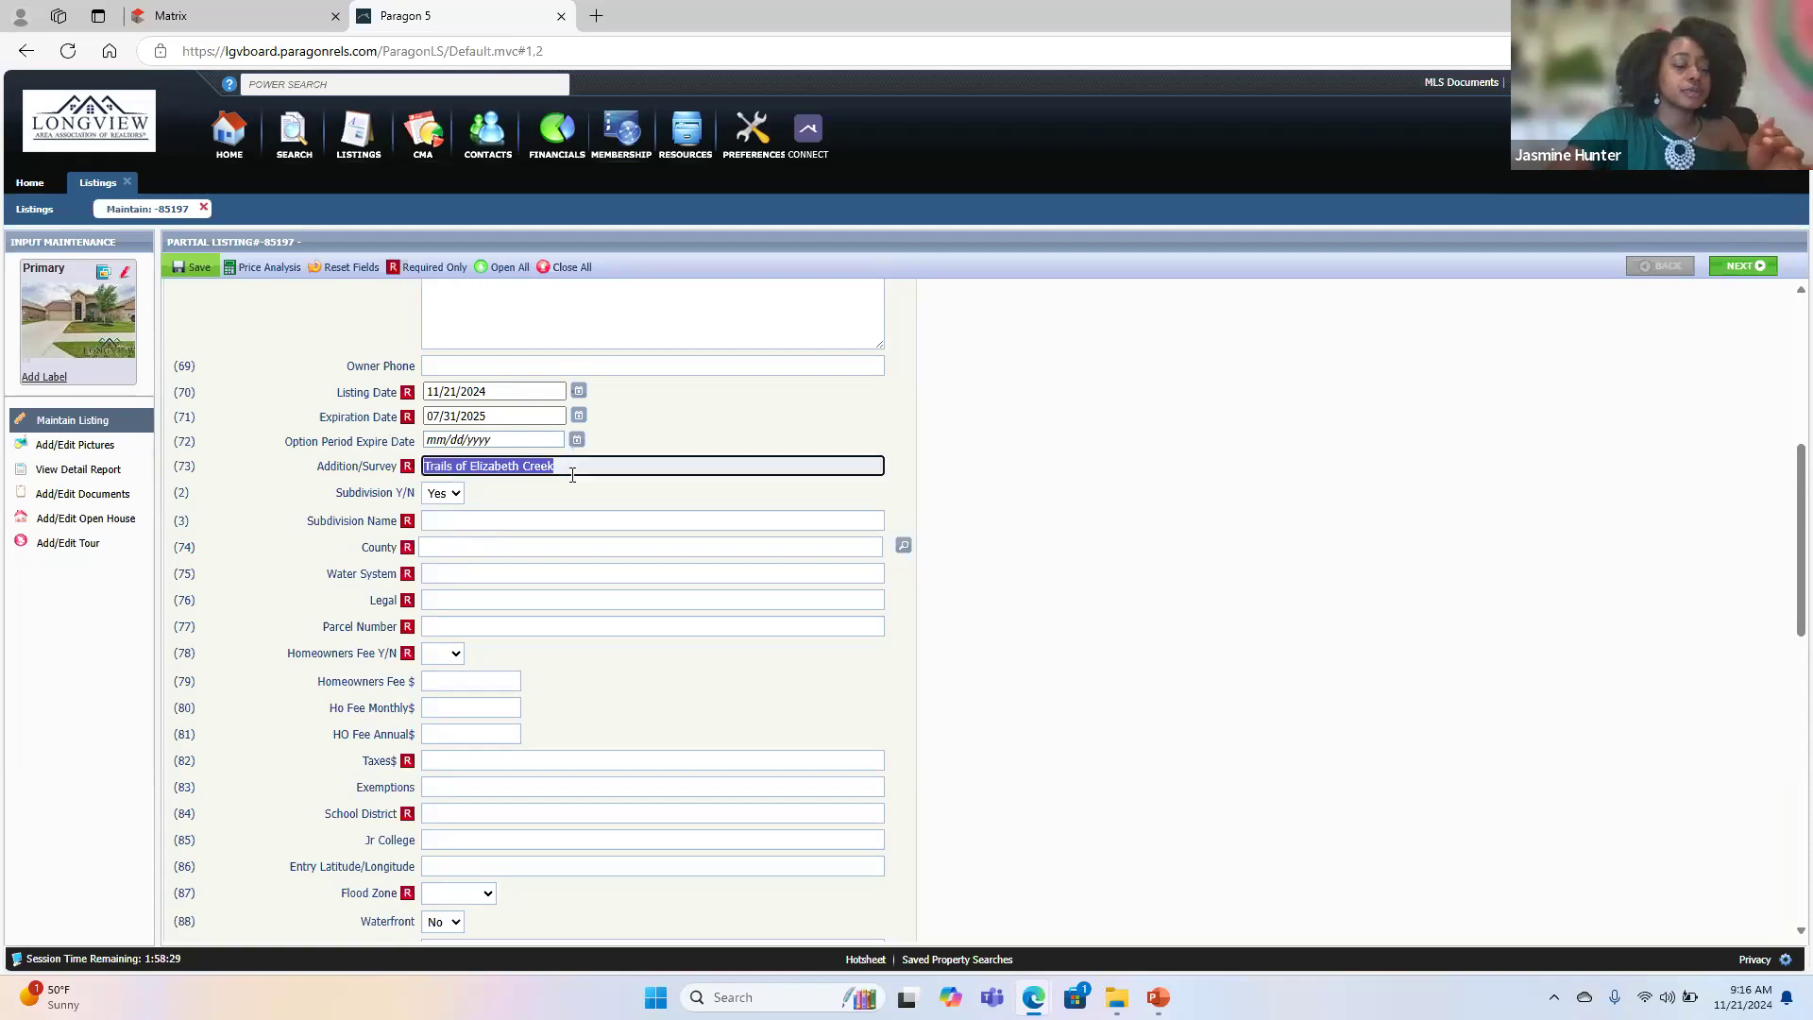
click(520, 524)
key(ctrl+v)
- Set the County to Denton and enter City as the Water System
click(505, 543)
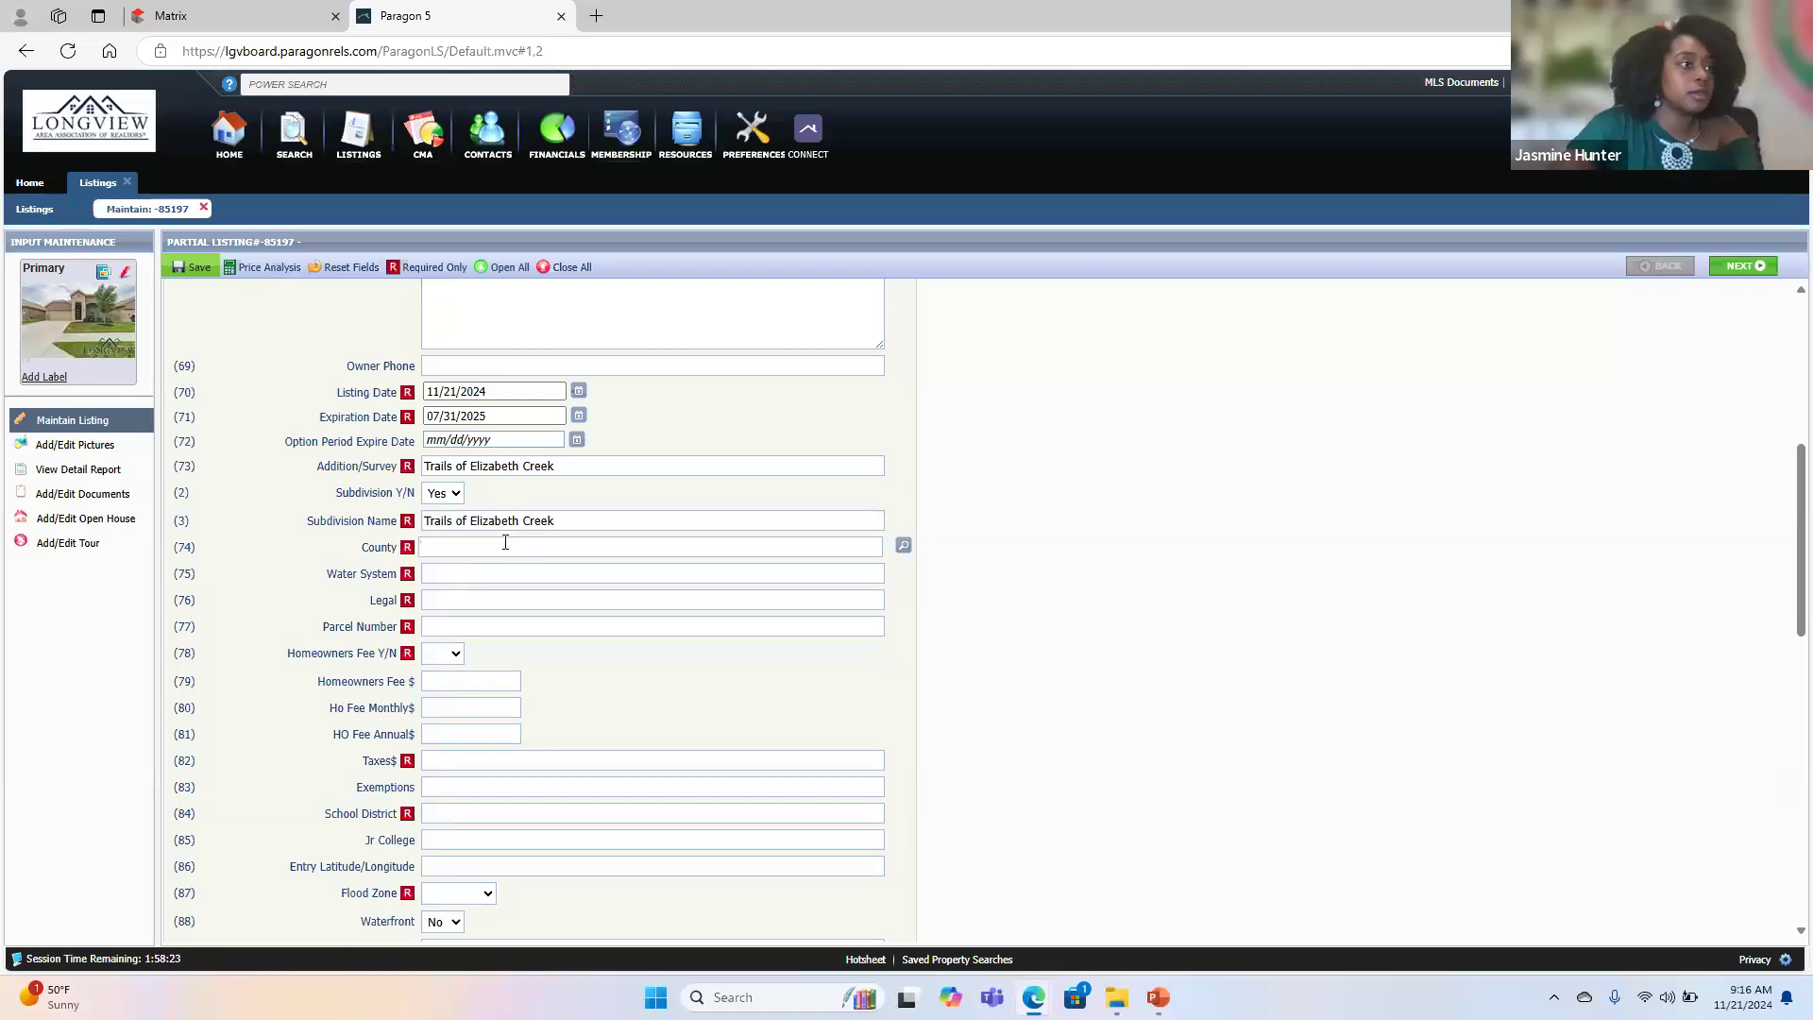
text(D)
key(Caps_Lock)
text(enton)
key(Return)
key(Tab)
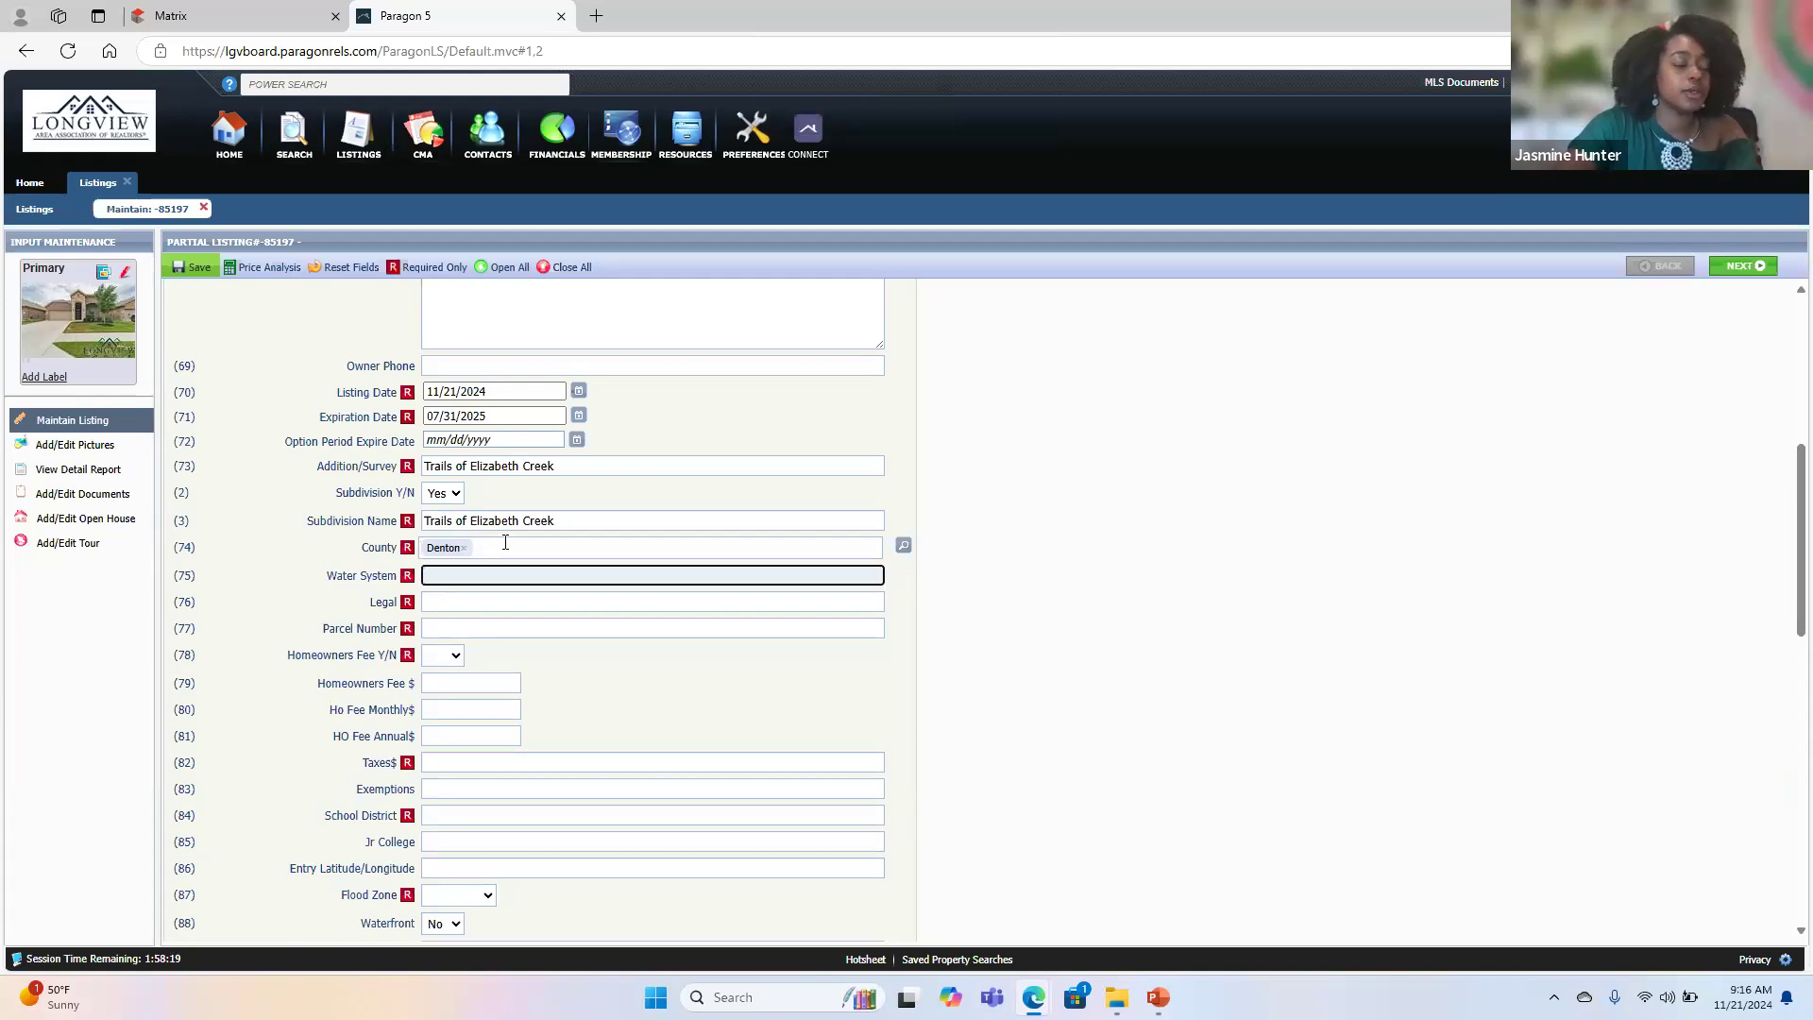
key(Caps_Lock)
text(C)
key(Caps_Lock)
text(ity)
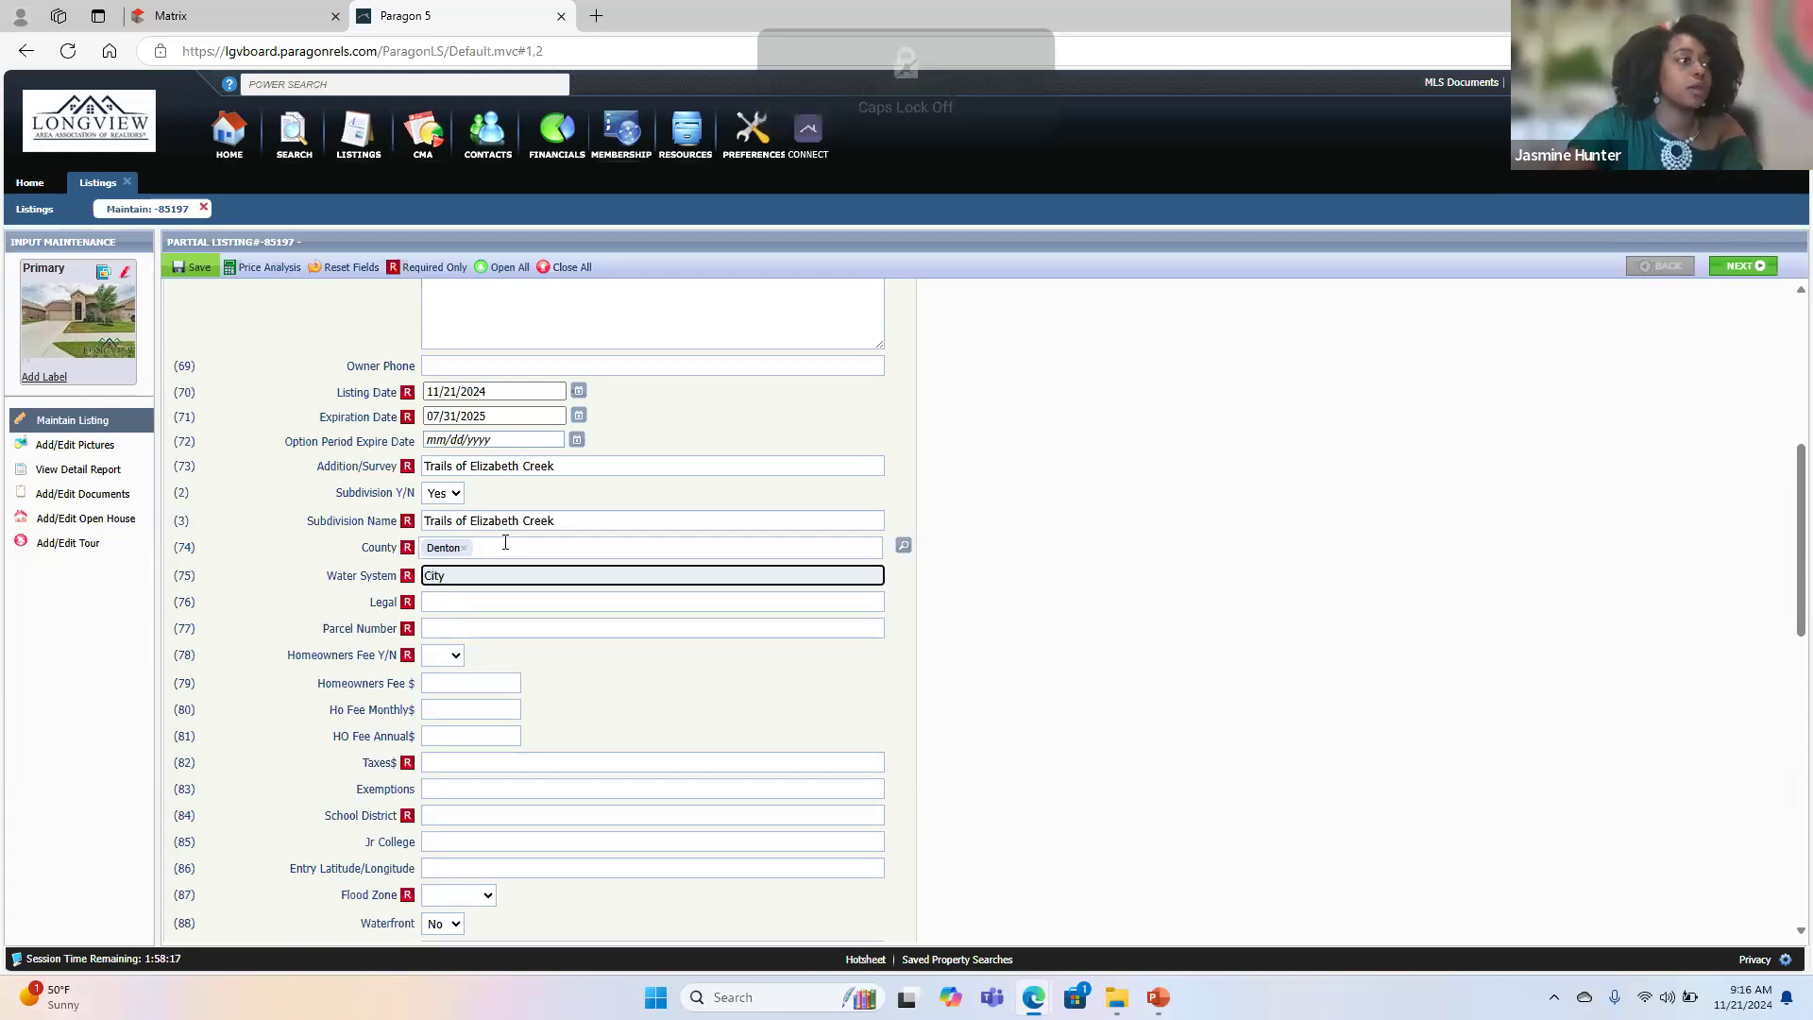
- Copy the property's legal description from Matrix into Paragon's Legal field and remove the extra leading space
key(Tab)
click(273, 4)
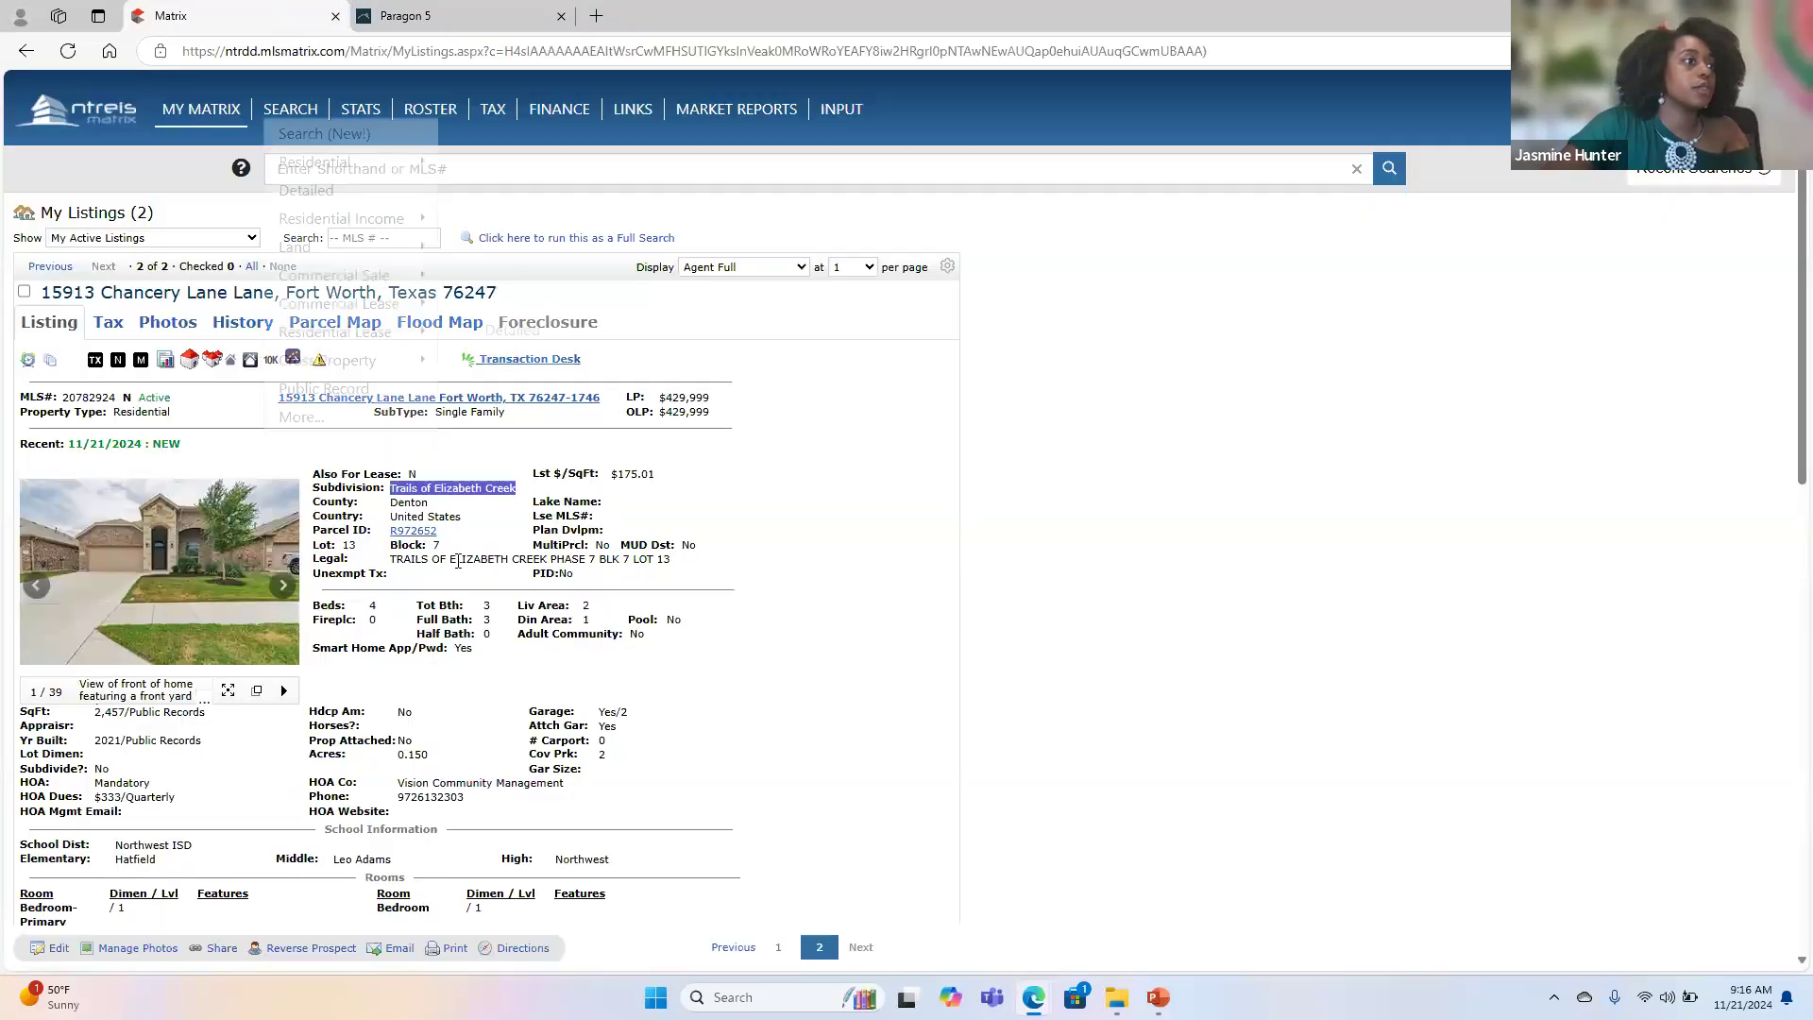
drag(678, 563, 387, 564)
key(ctrl+c)
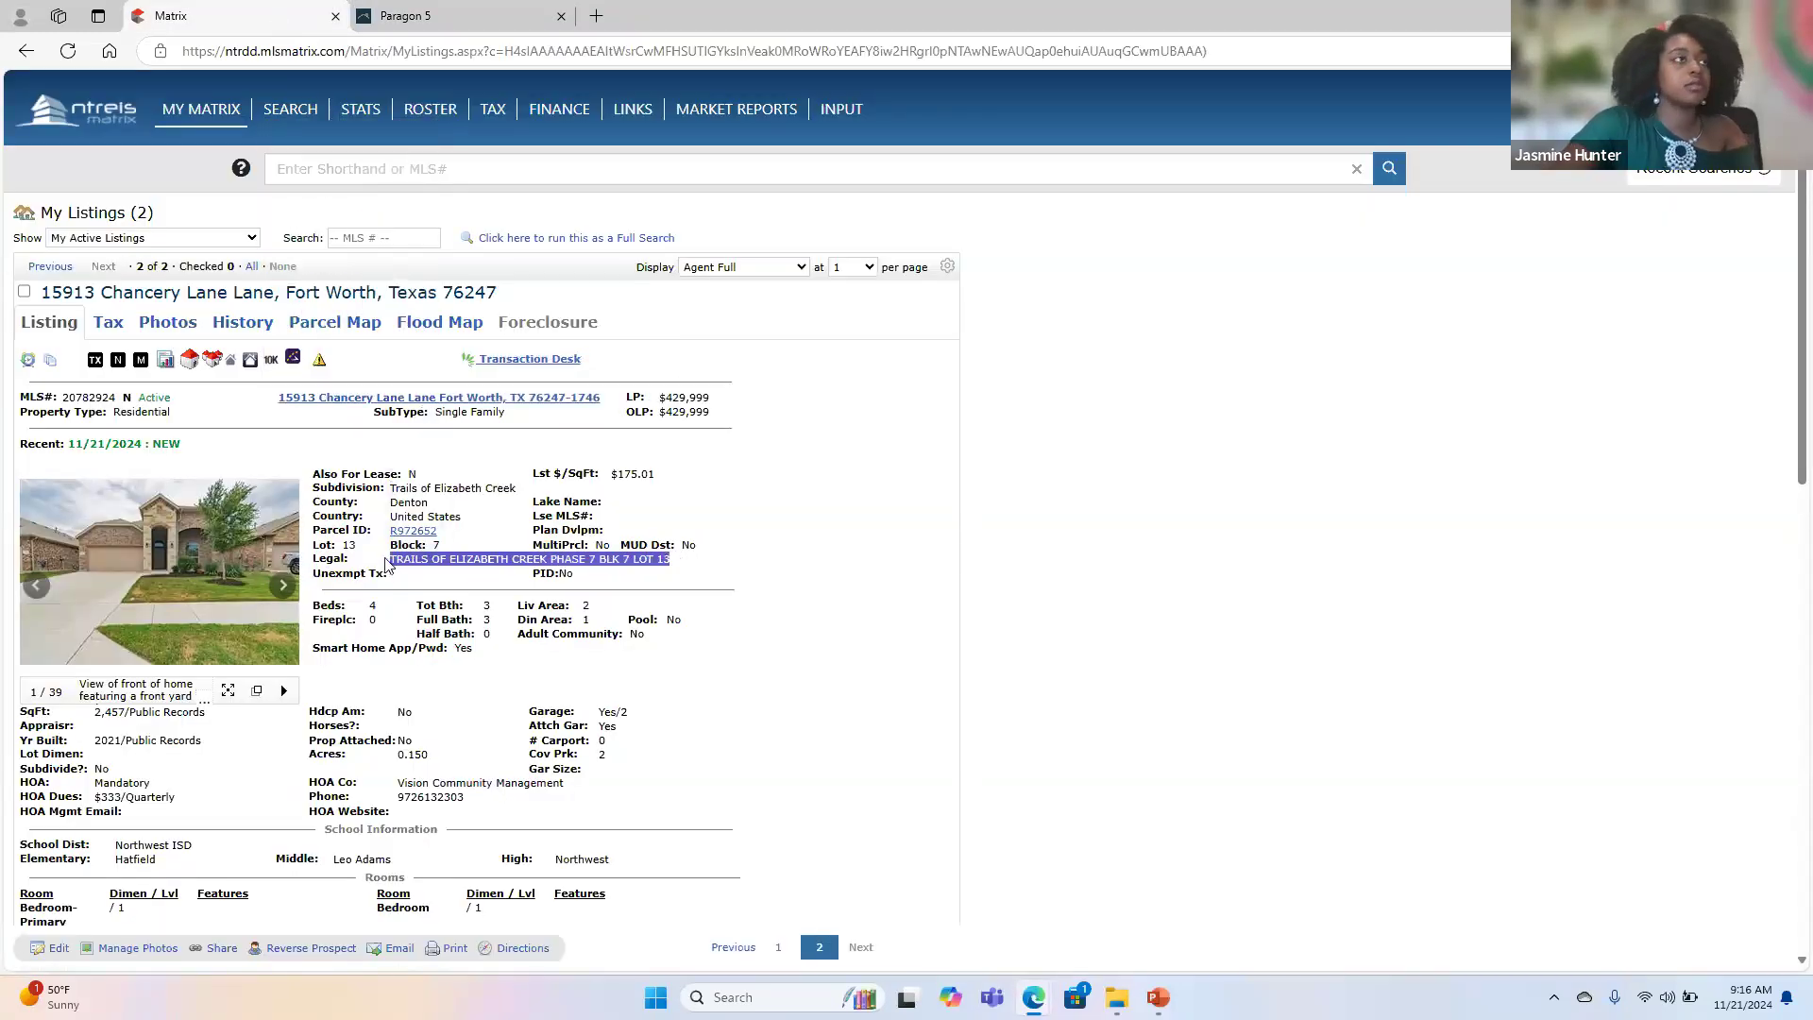
click(421, 16)
key(ctrl+v)
click(456, 605)
key(BackSpace)
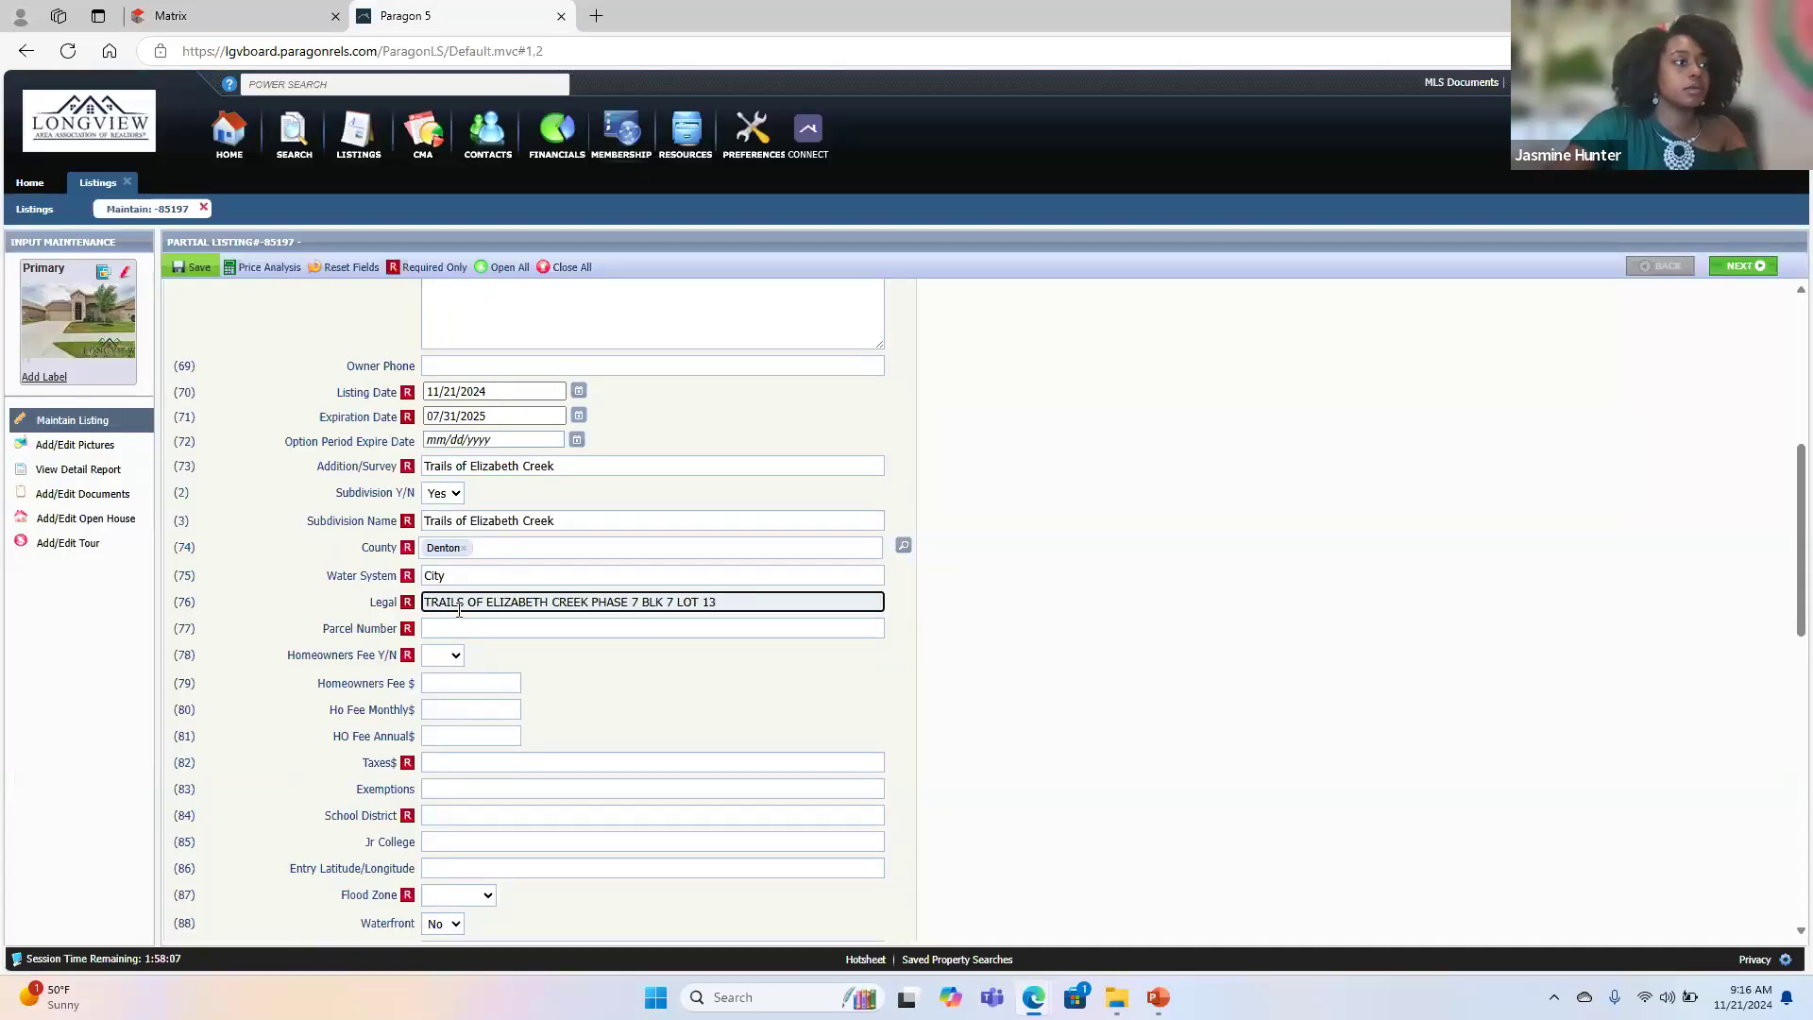
- Copy the property's parcel ID from the Matrix listing into Paragon's Parcel Number field and remove the extra leading space
click(270, 13)
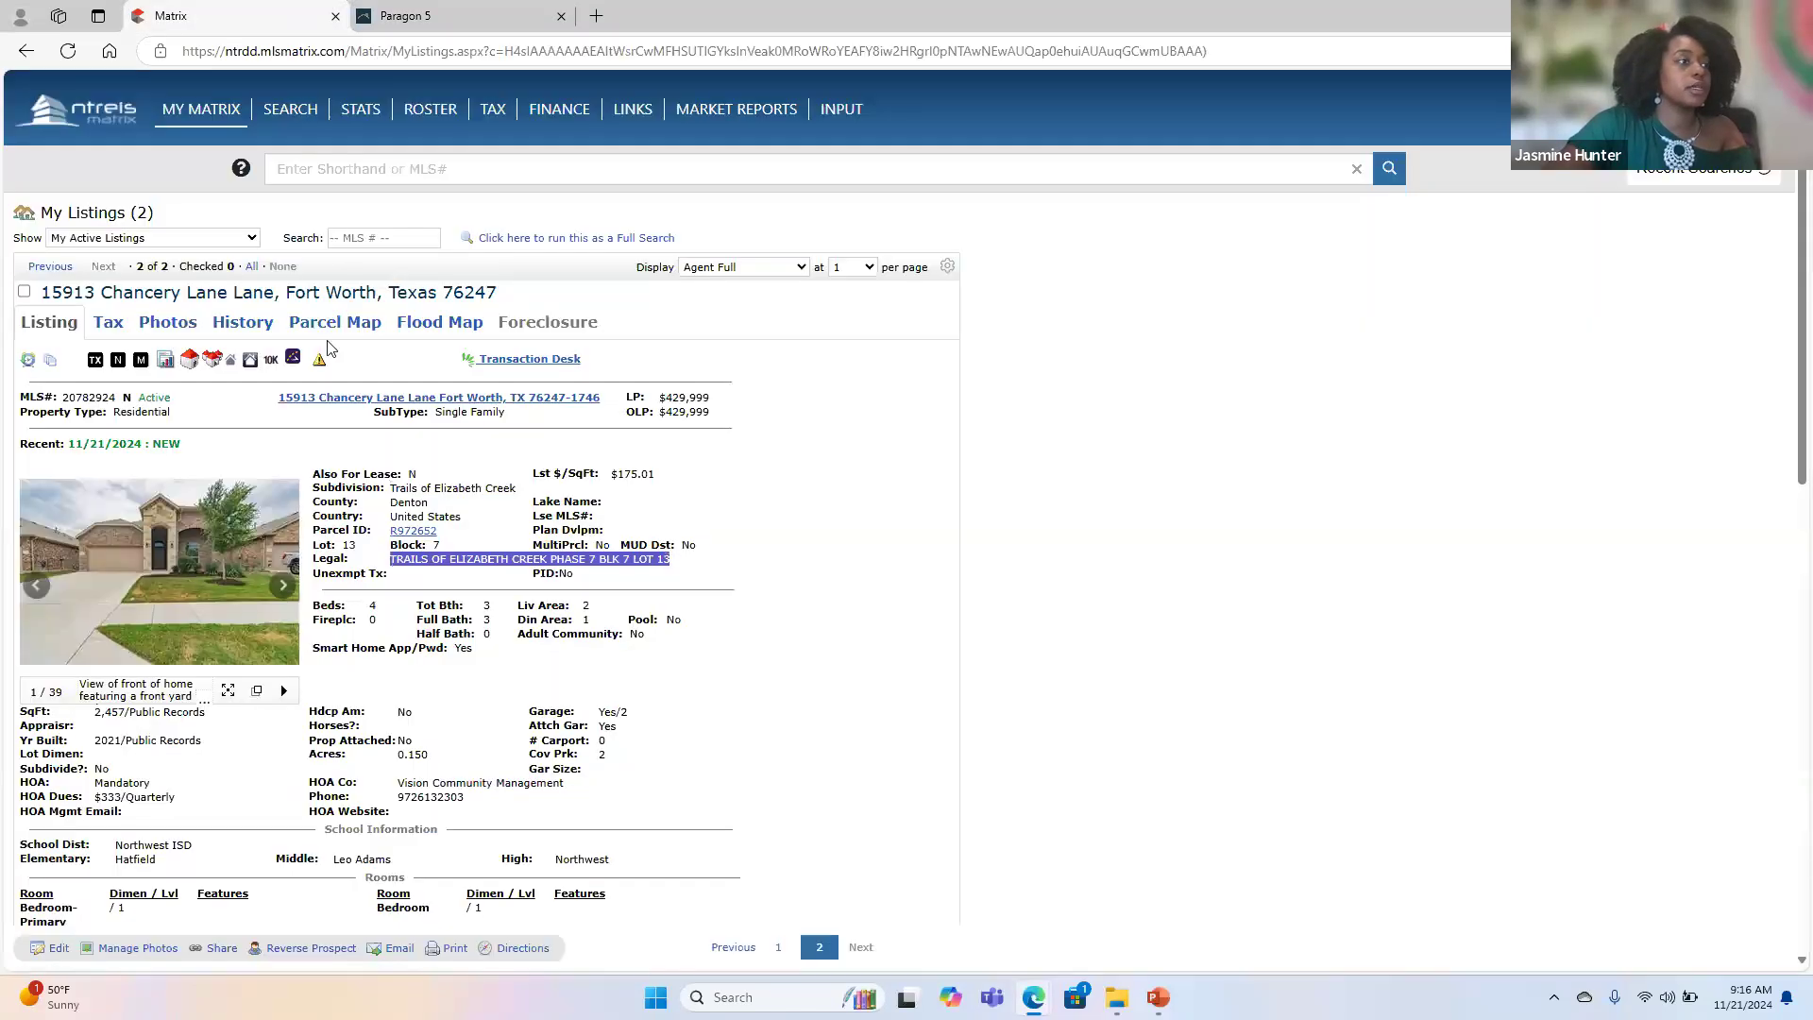
click(510, 602)
drag(444, 531, 389, 530)
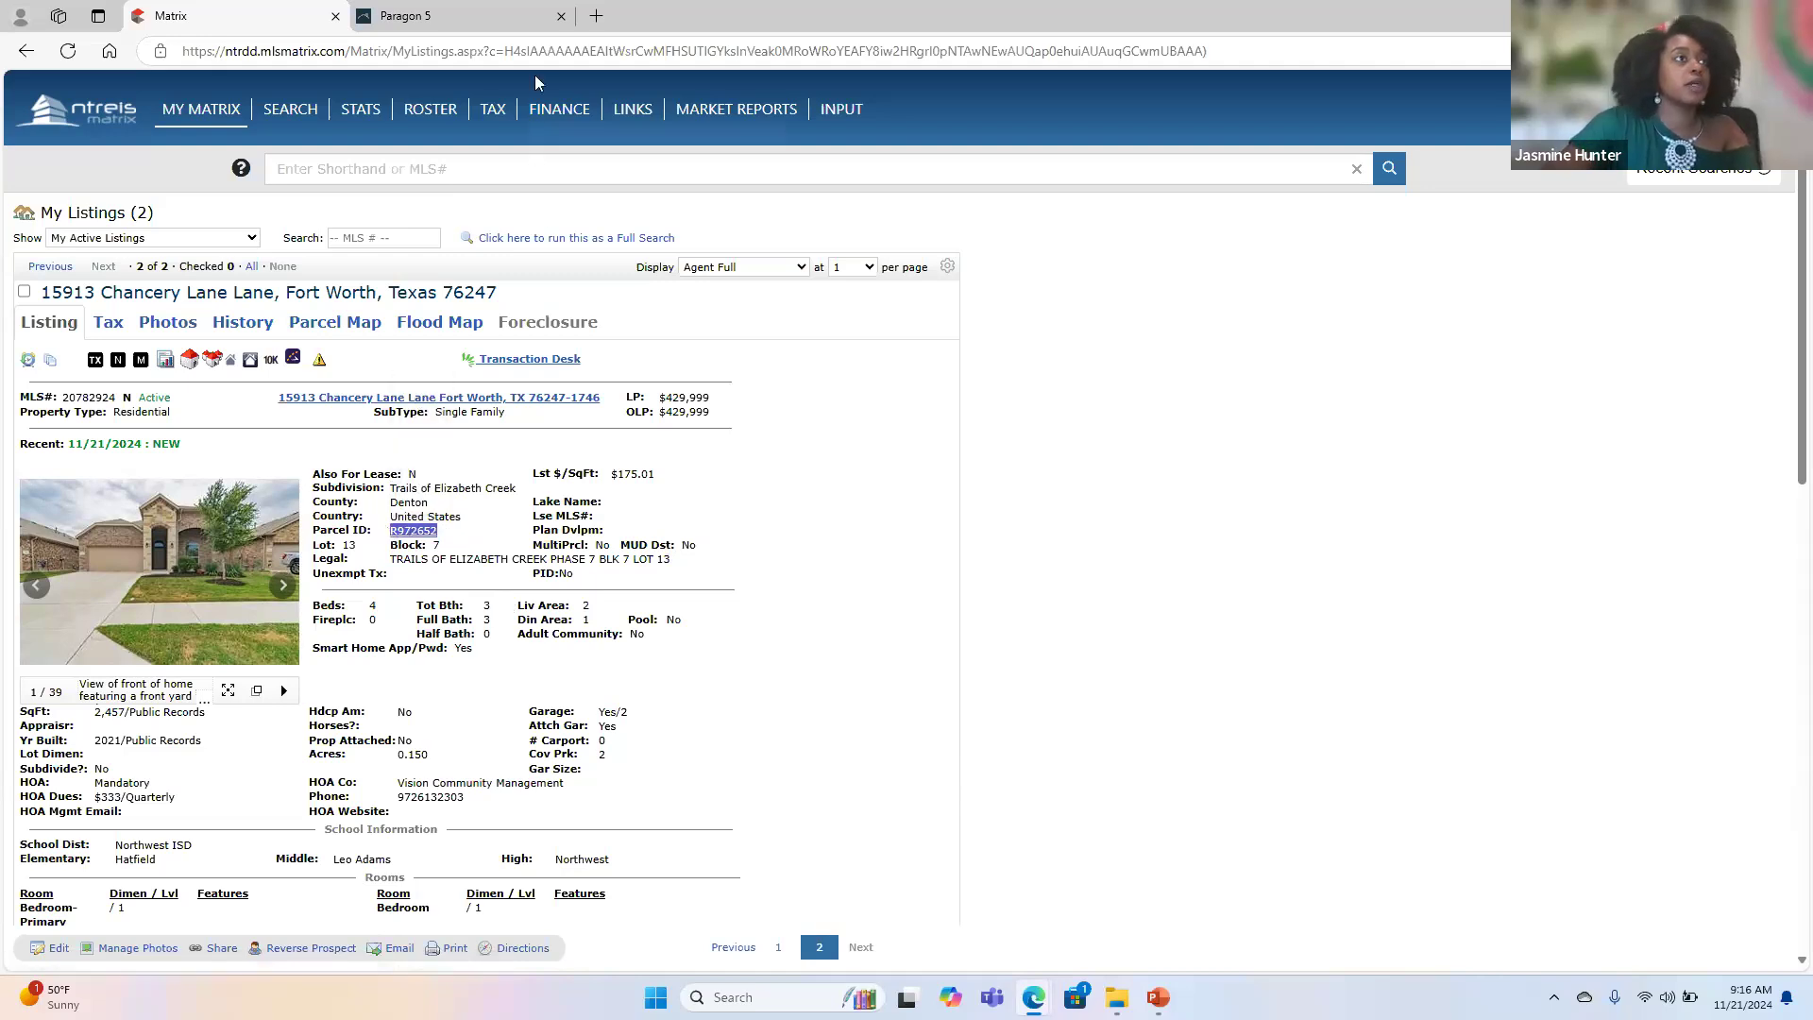
click(510, 16)
key(ctrl+v)
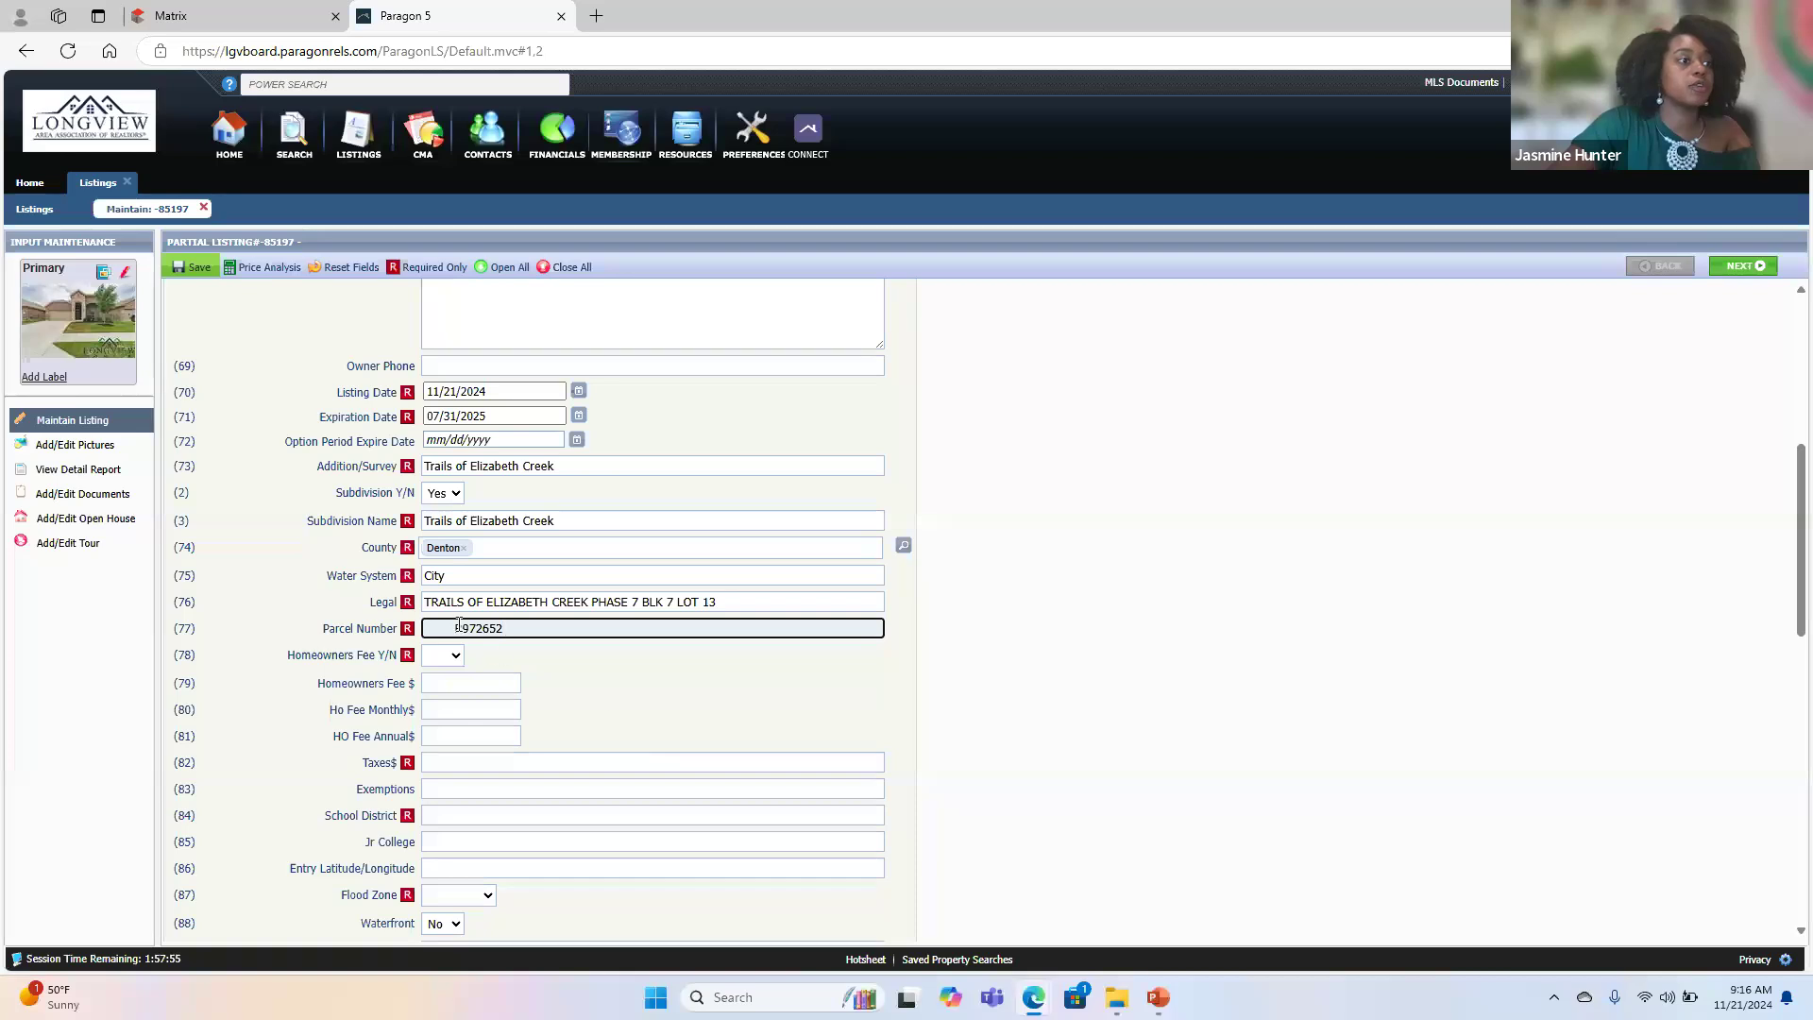
click(458, 627)
key(BackSpace)
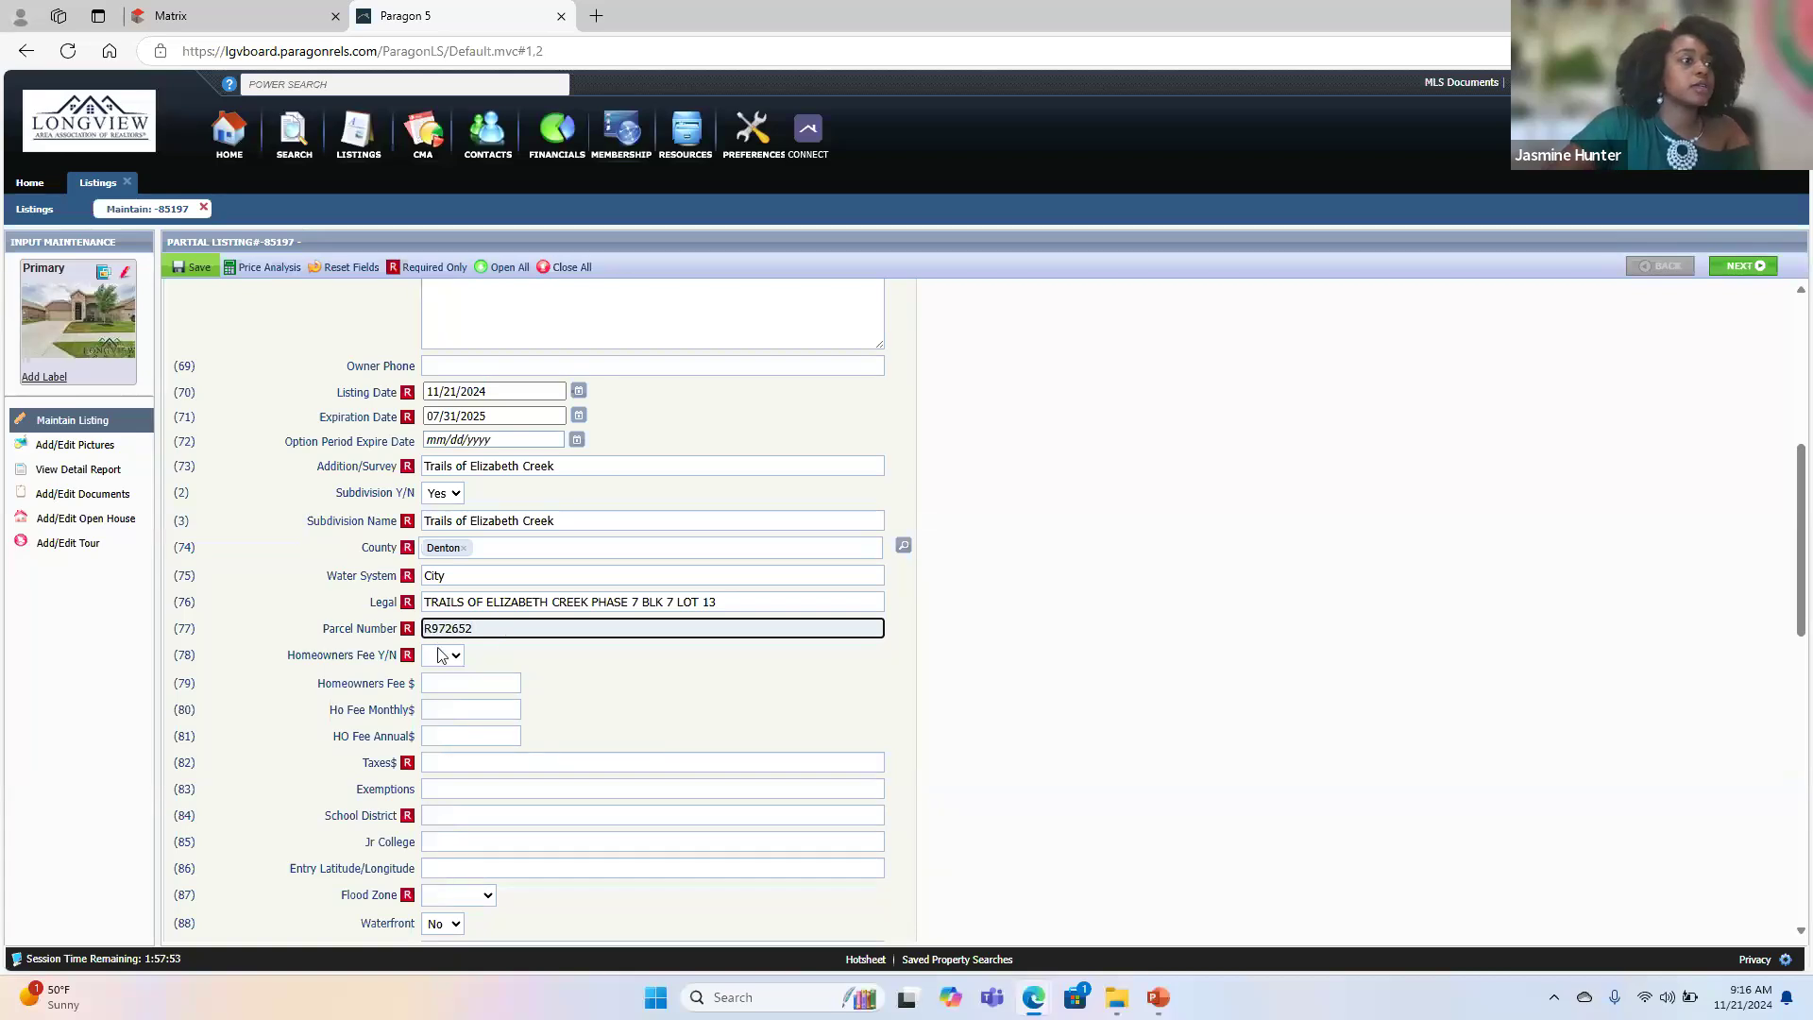
- Set Homeowners Fee Y/N to Yes, with a Homeowners Fee of 333 and an annual fee of 1332
click(443, 655)
click(441, 729)
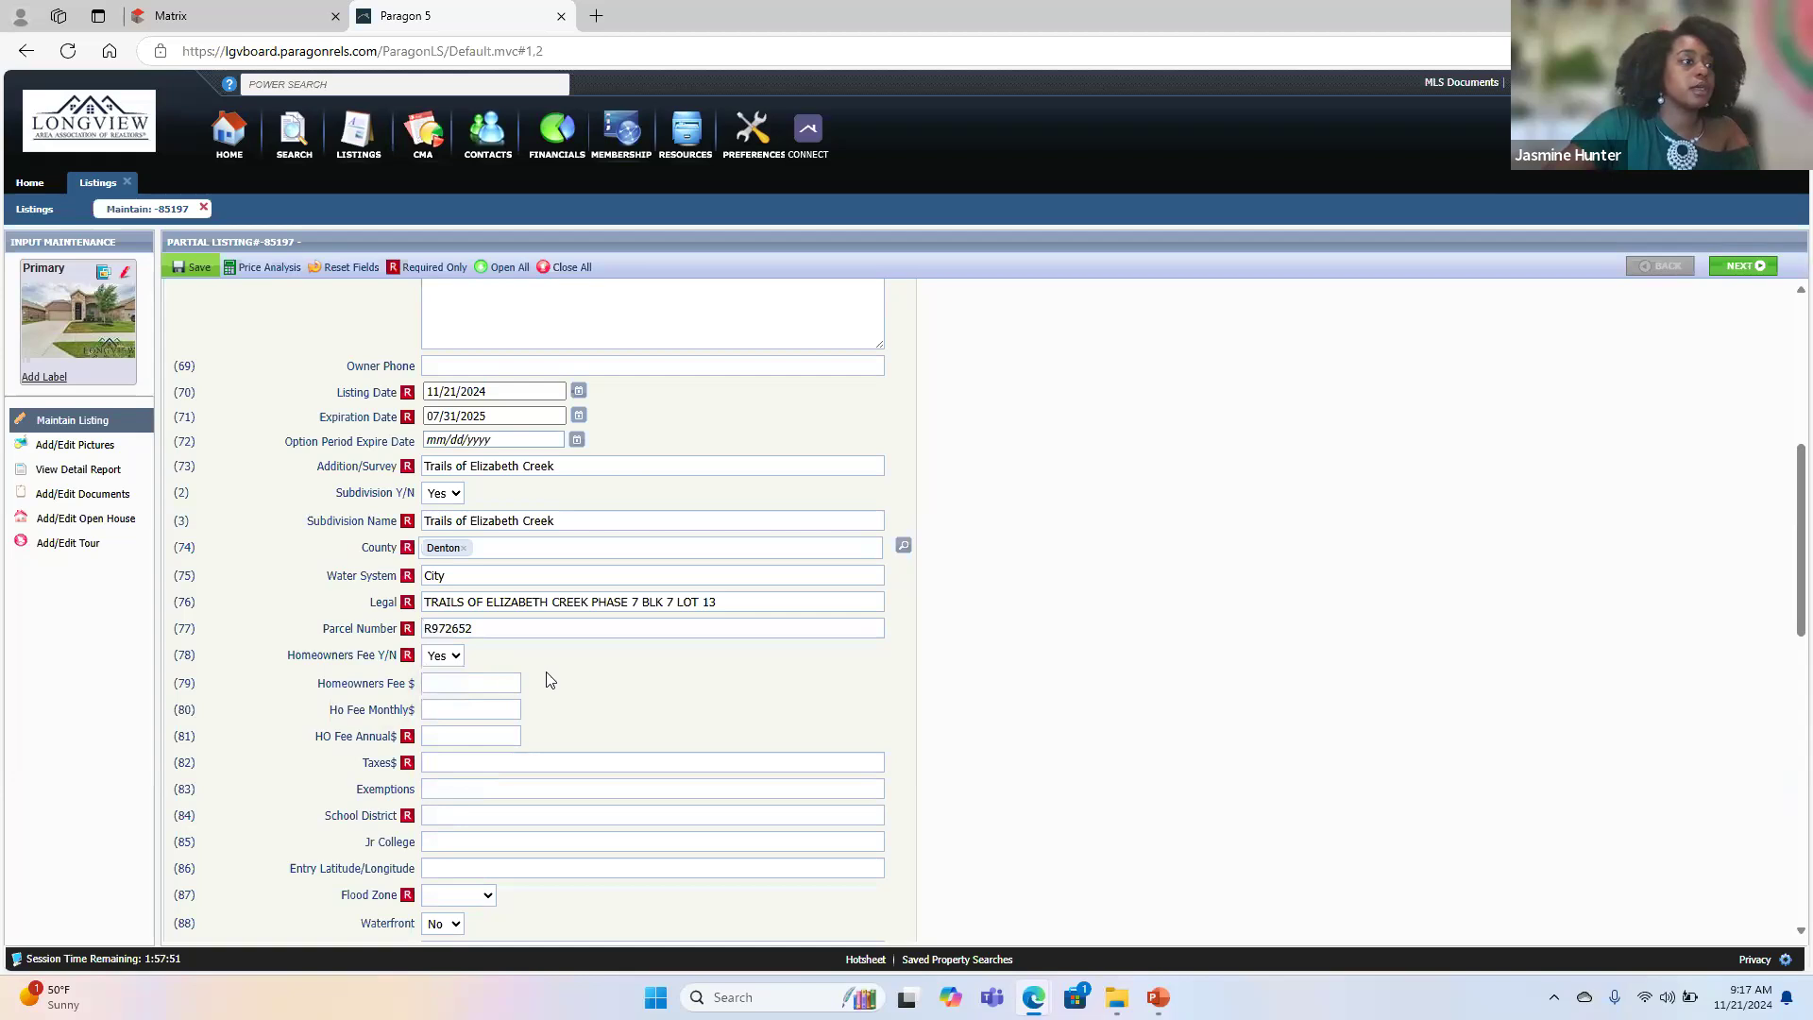
click(483, 680)
text(333)
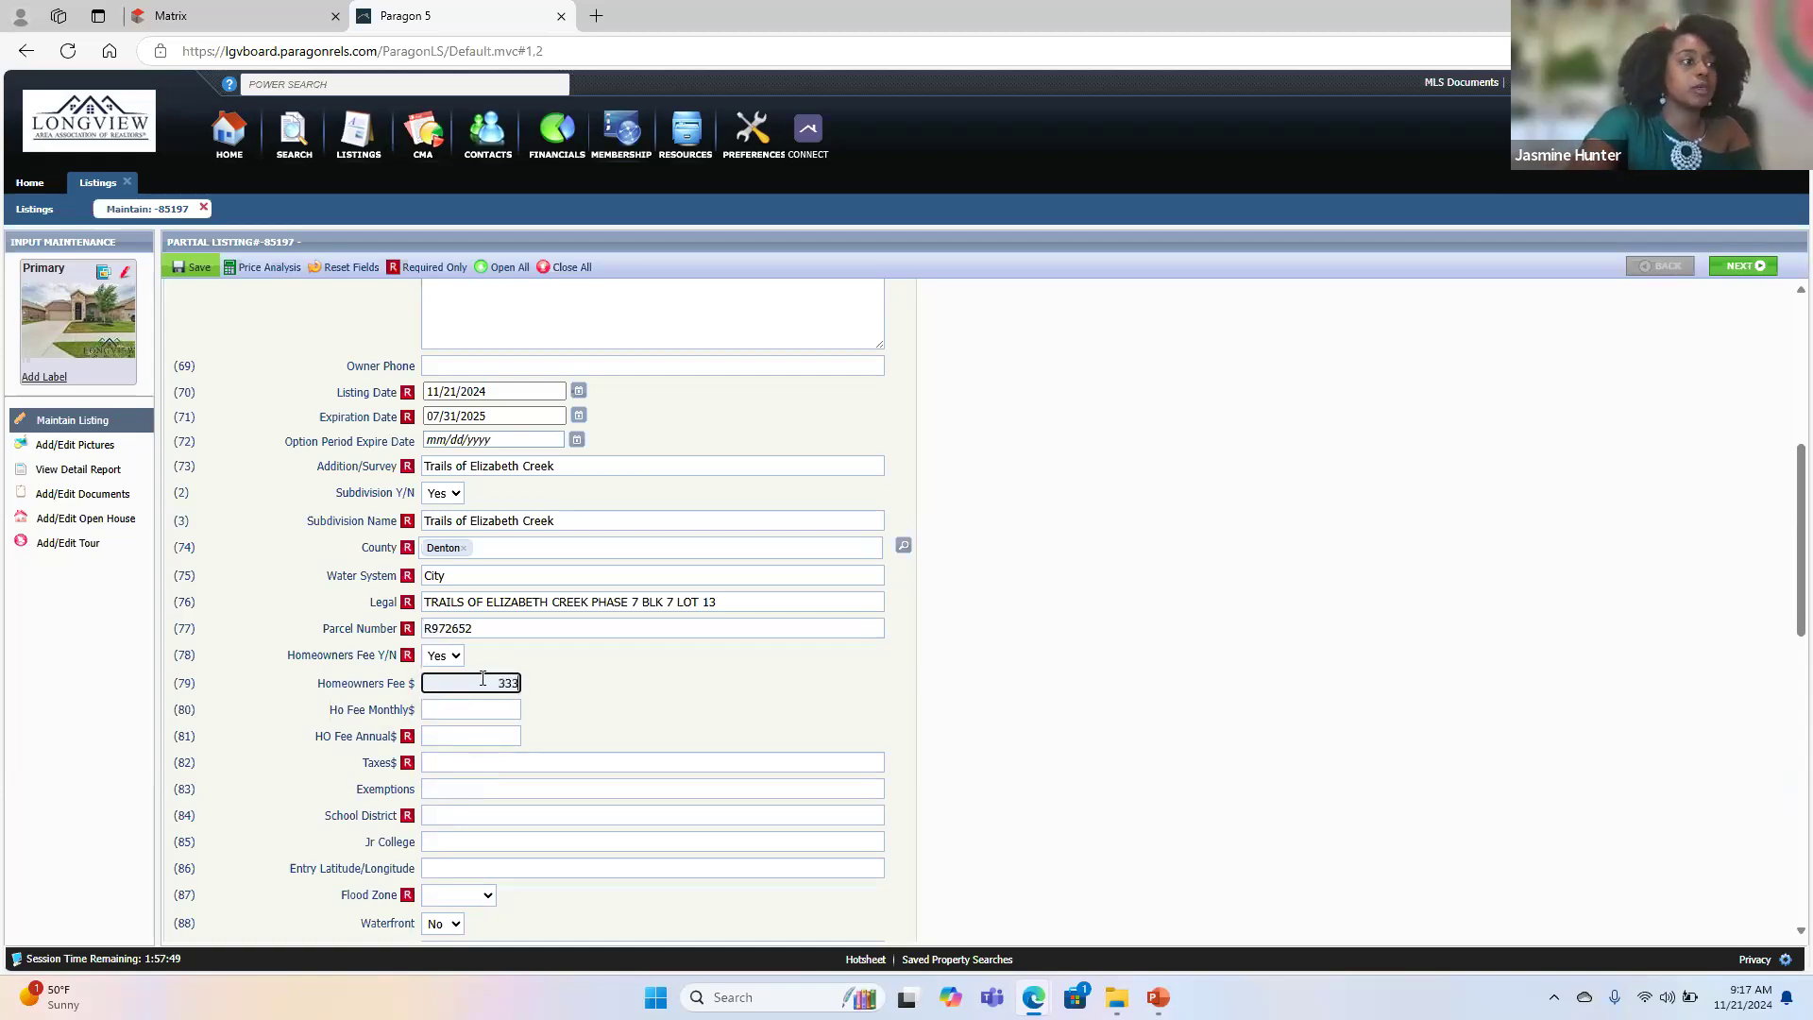
click(484, 741)
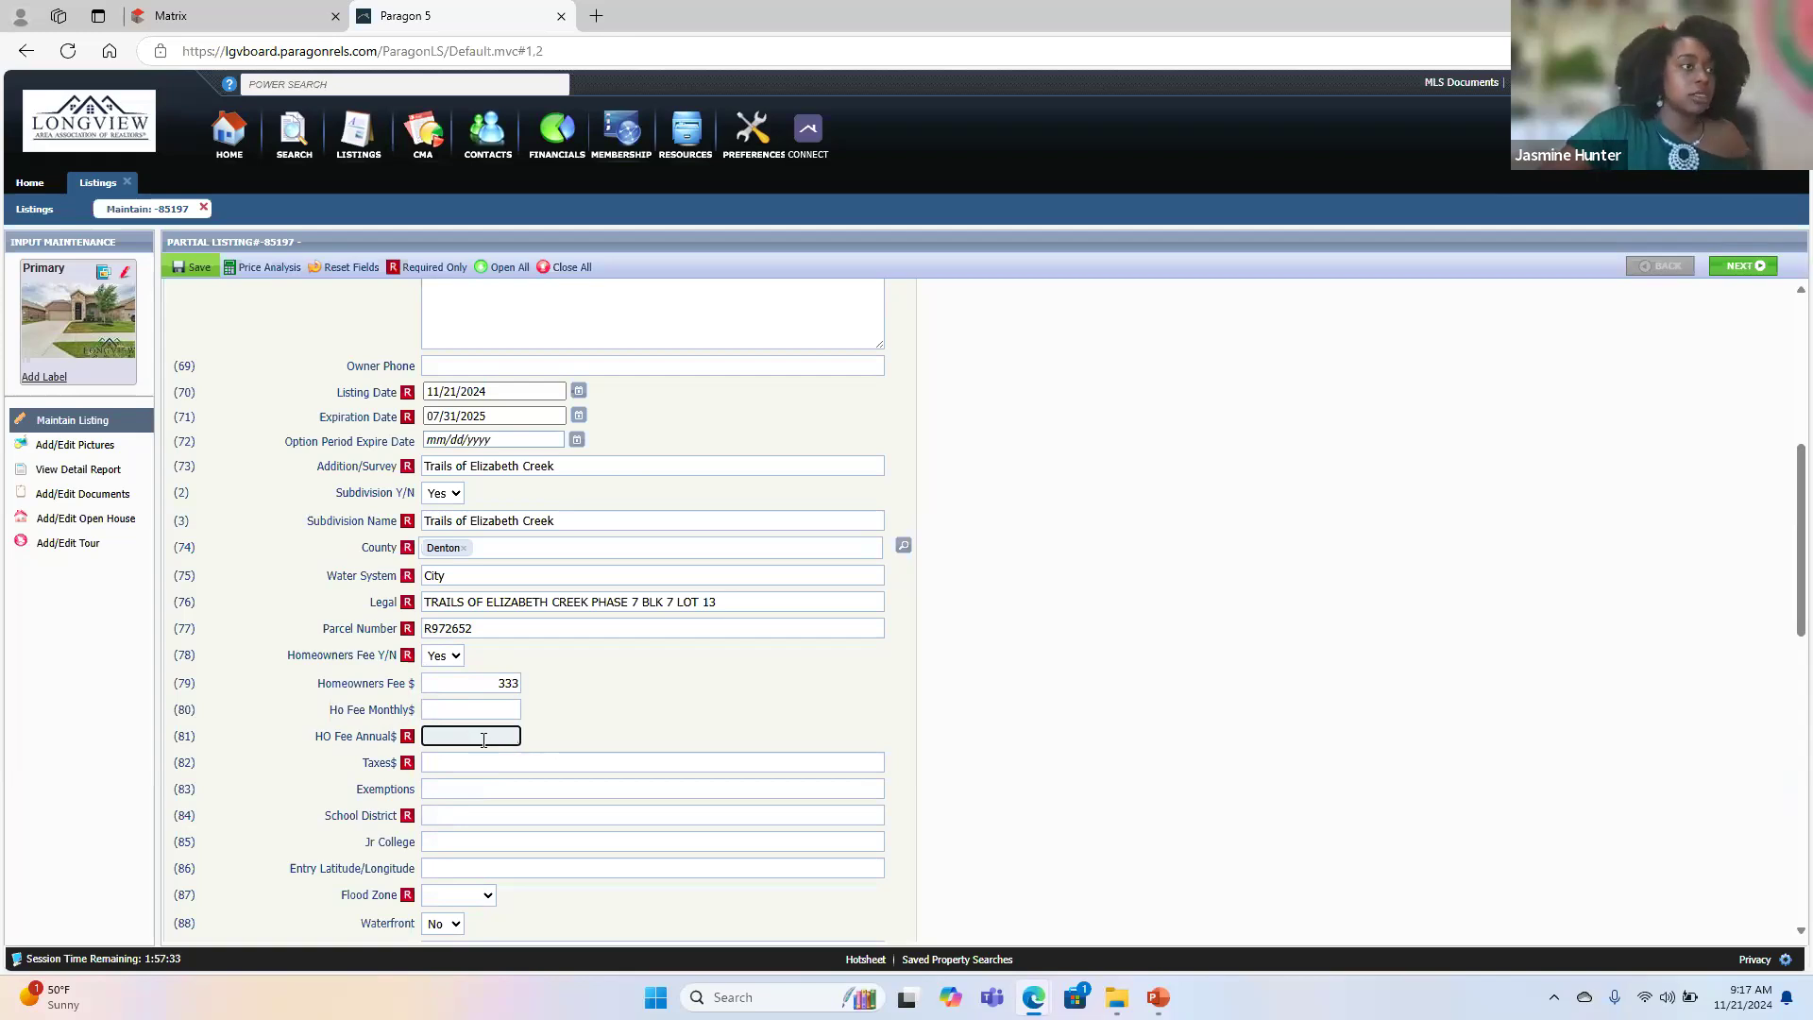
text(332)
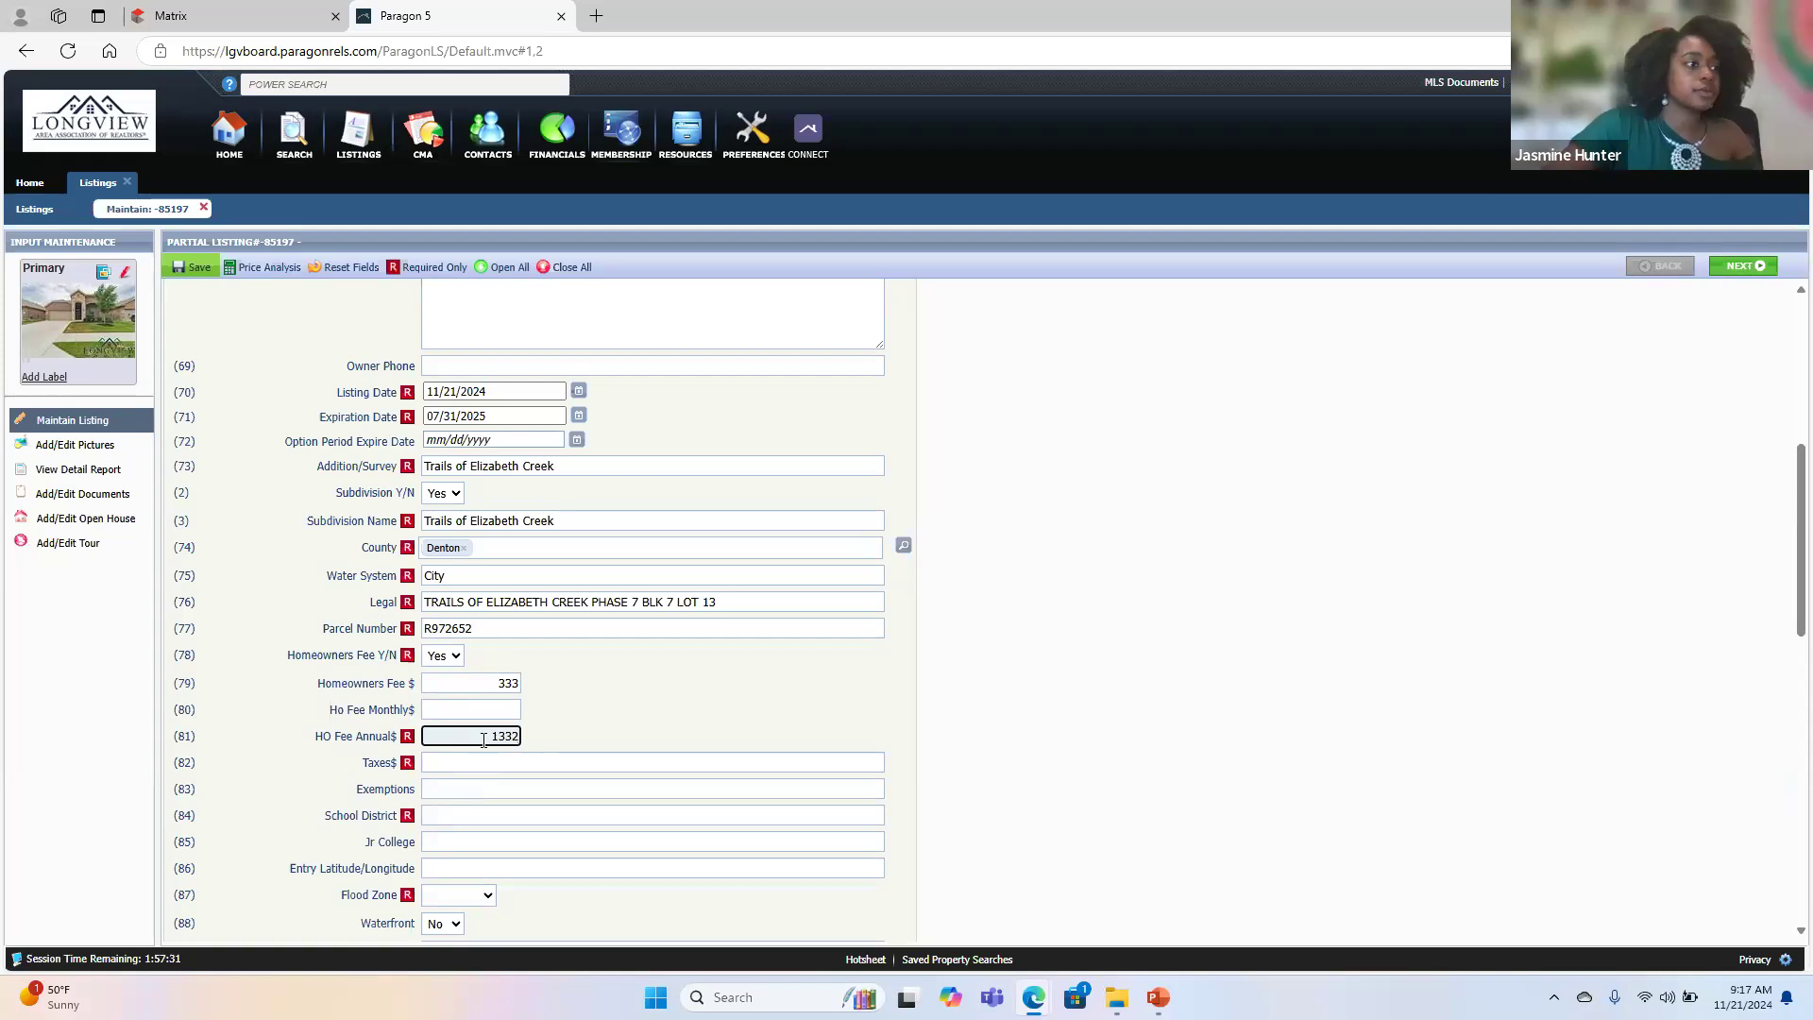
- Enter Homestead in the Exemptions field
click(487, 763)
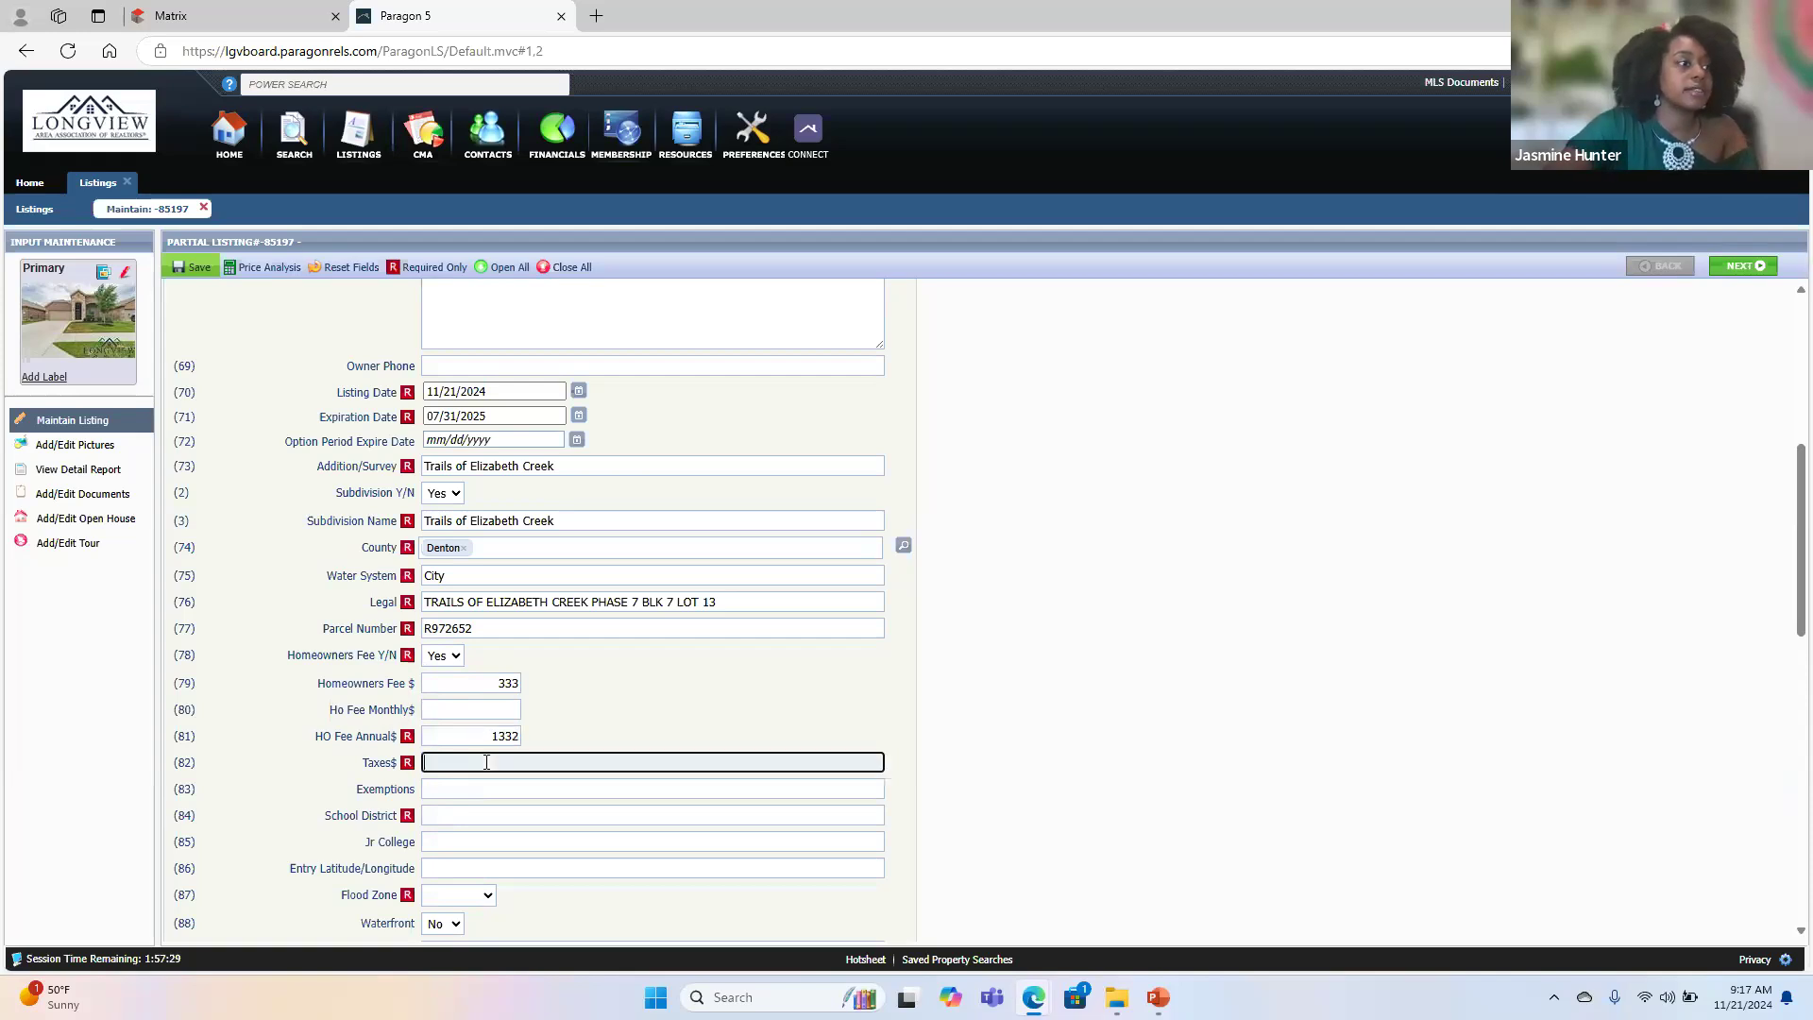
click(466, 796)
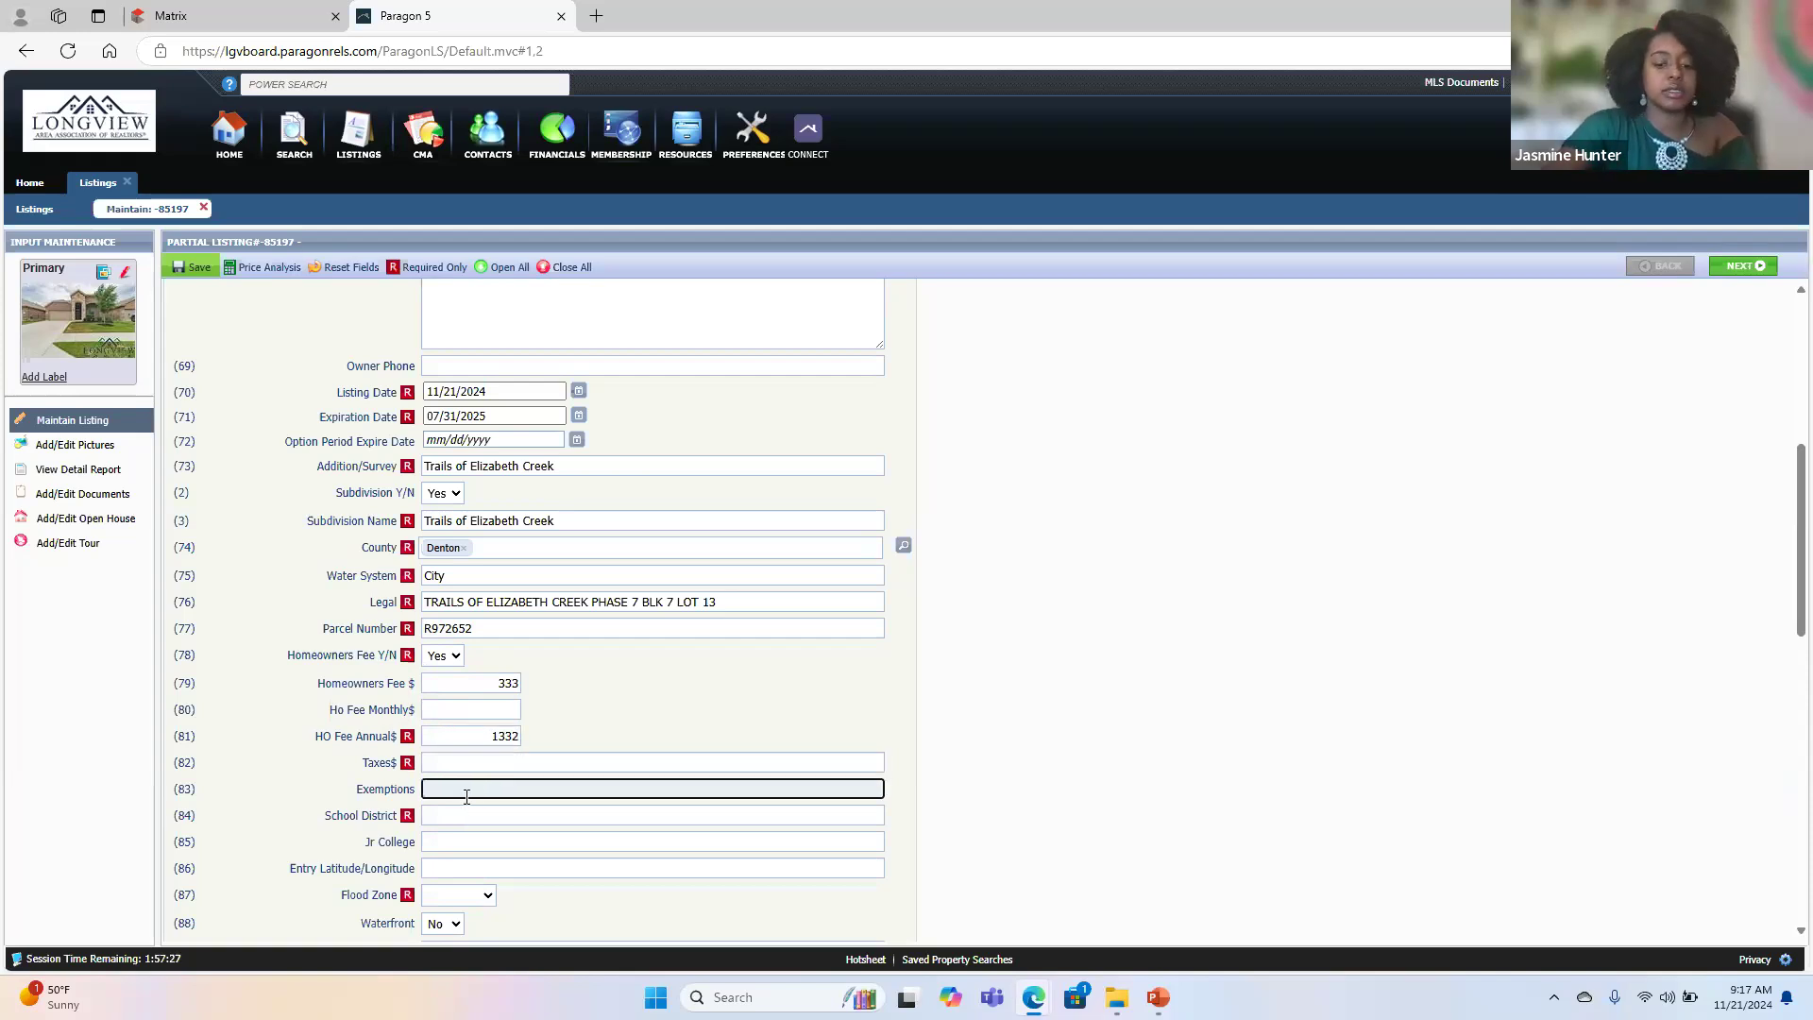
text(H)
key(Caps_Lock)
text(omestaead)
- Enter Northwest ISD as the School District
click(487, 813)
key(Caps_Lock)
text(N)
key(Caps_Lock)
text(orth)
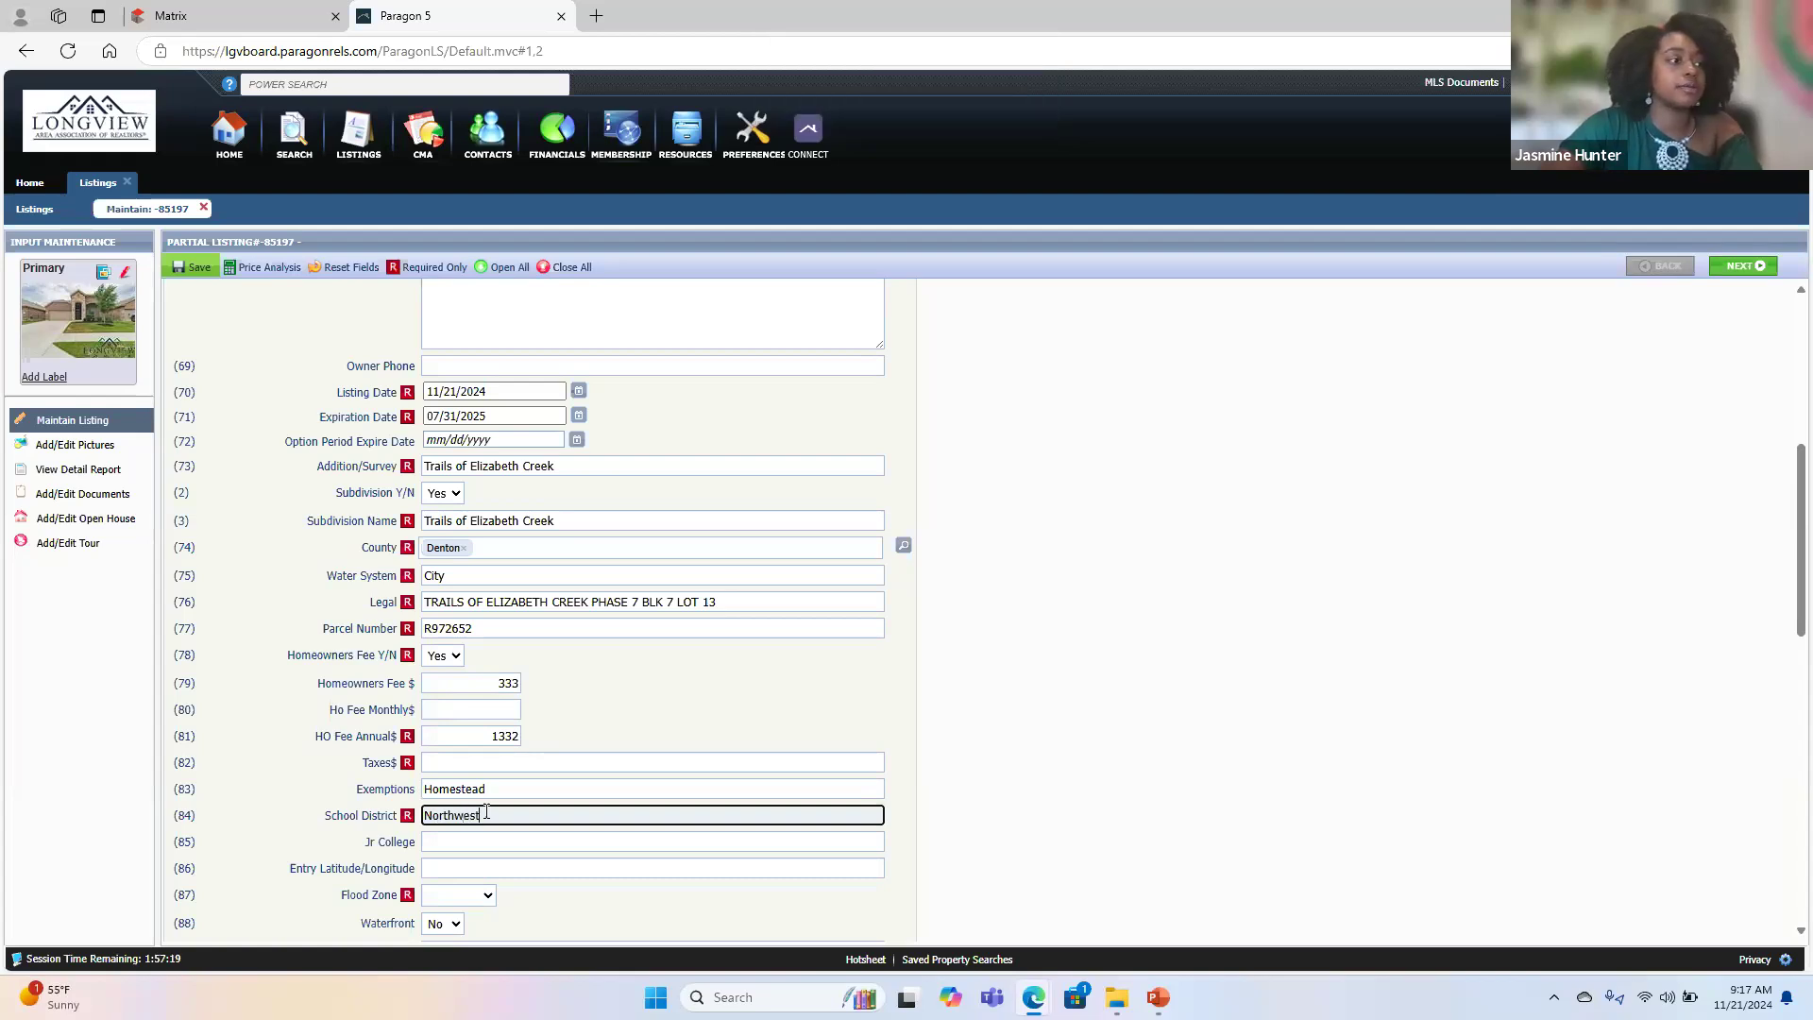
text(west)
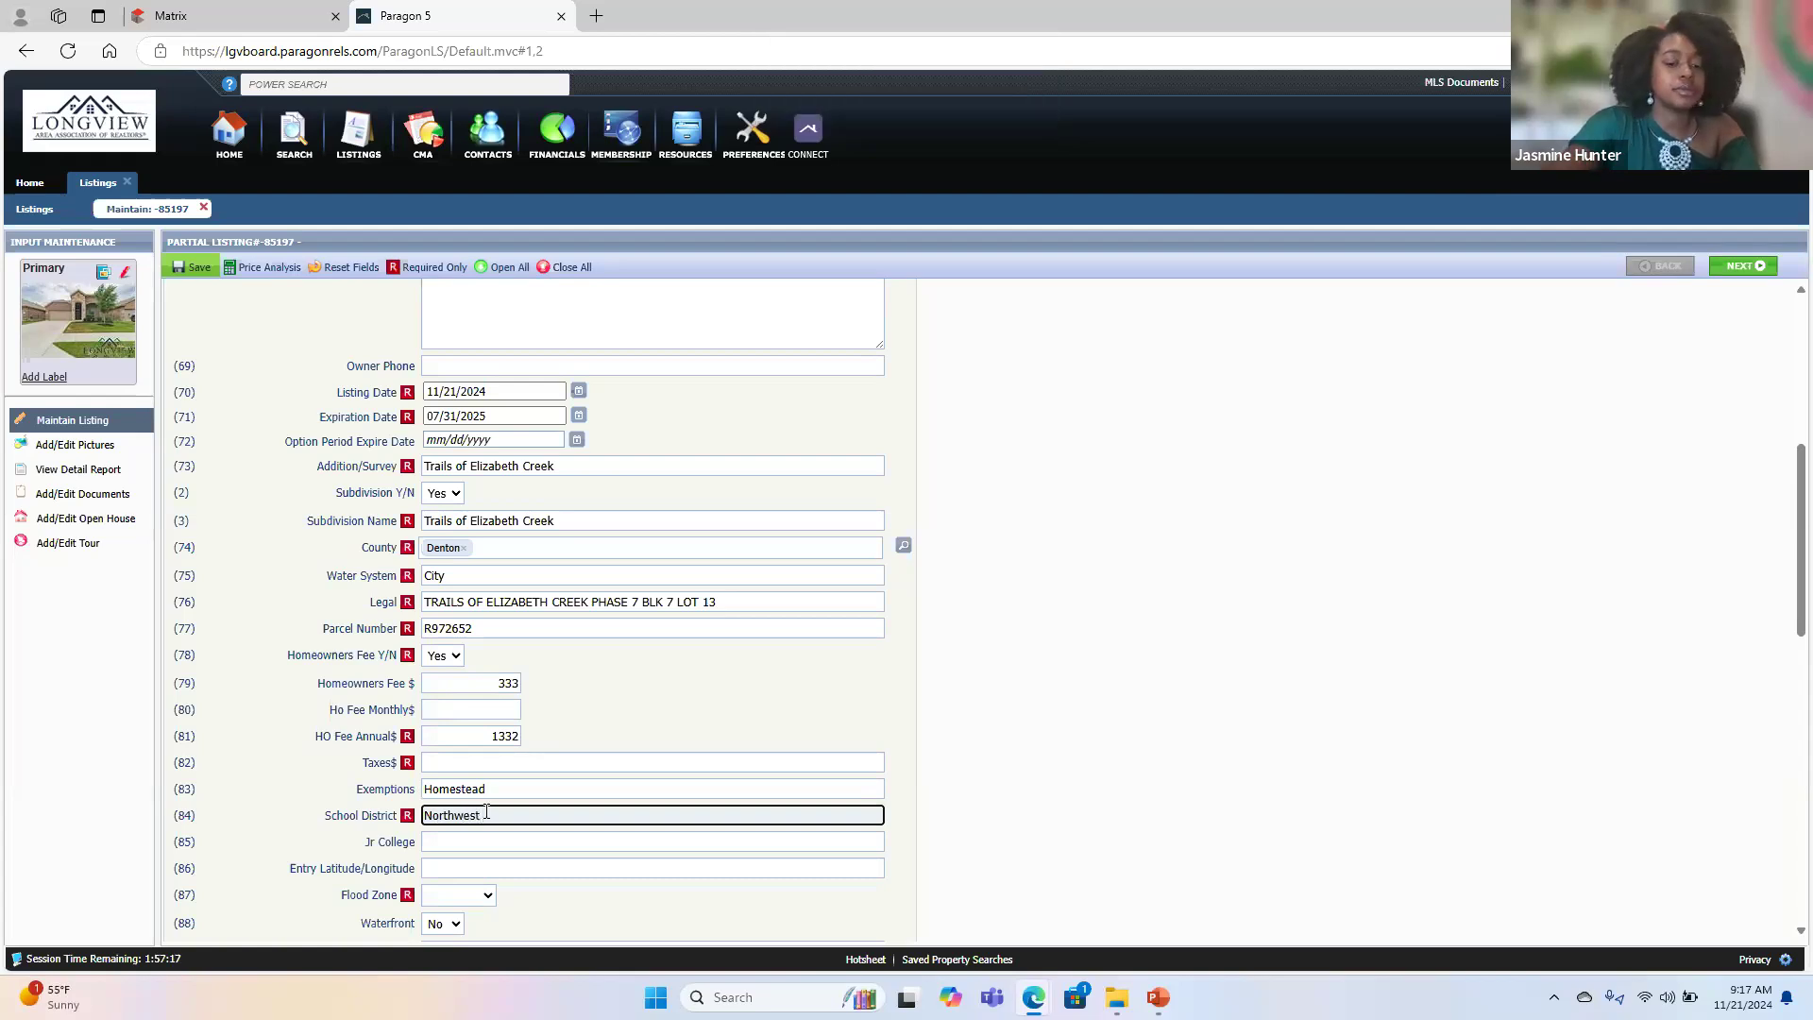
key(Caps_Lock)
text(ISD)
click(304, 800)
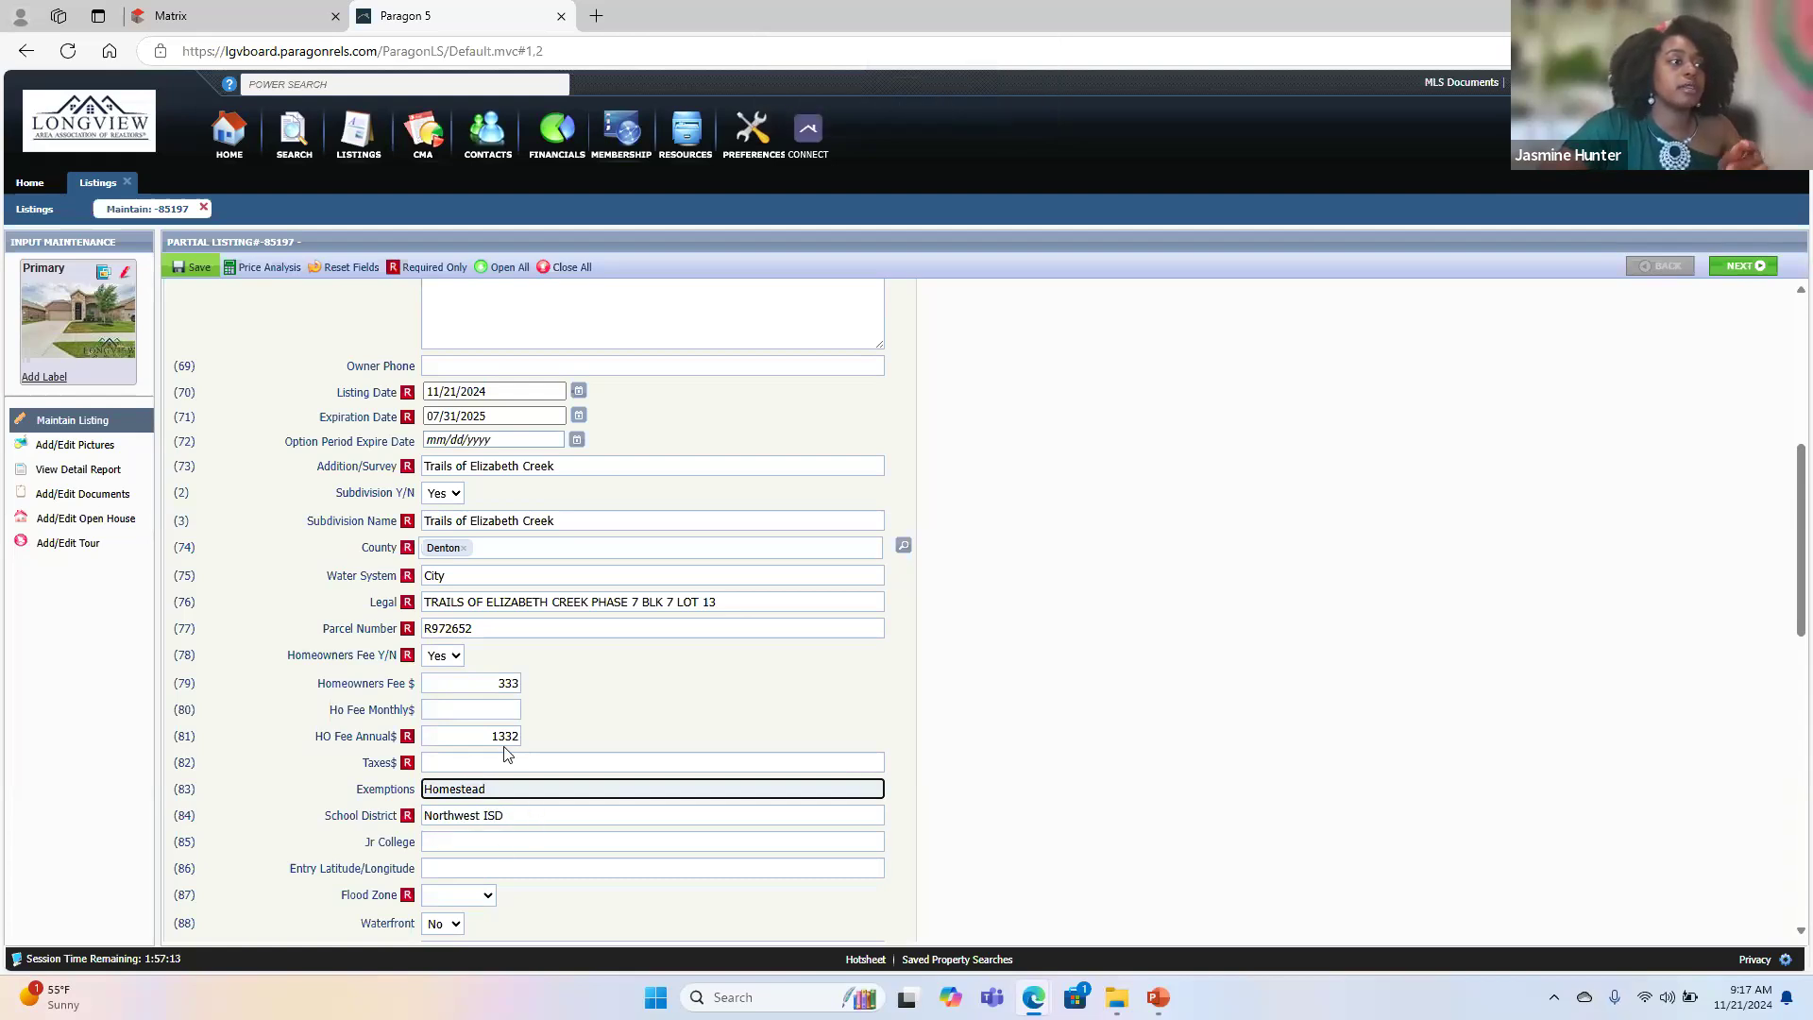
click(269, 20)
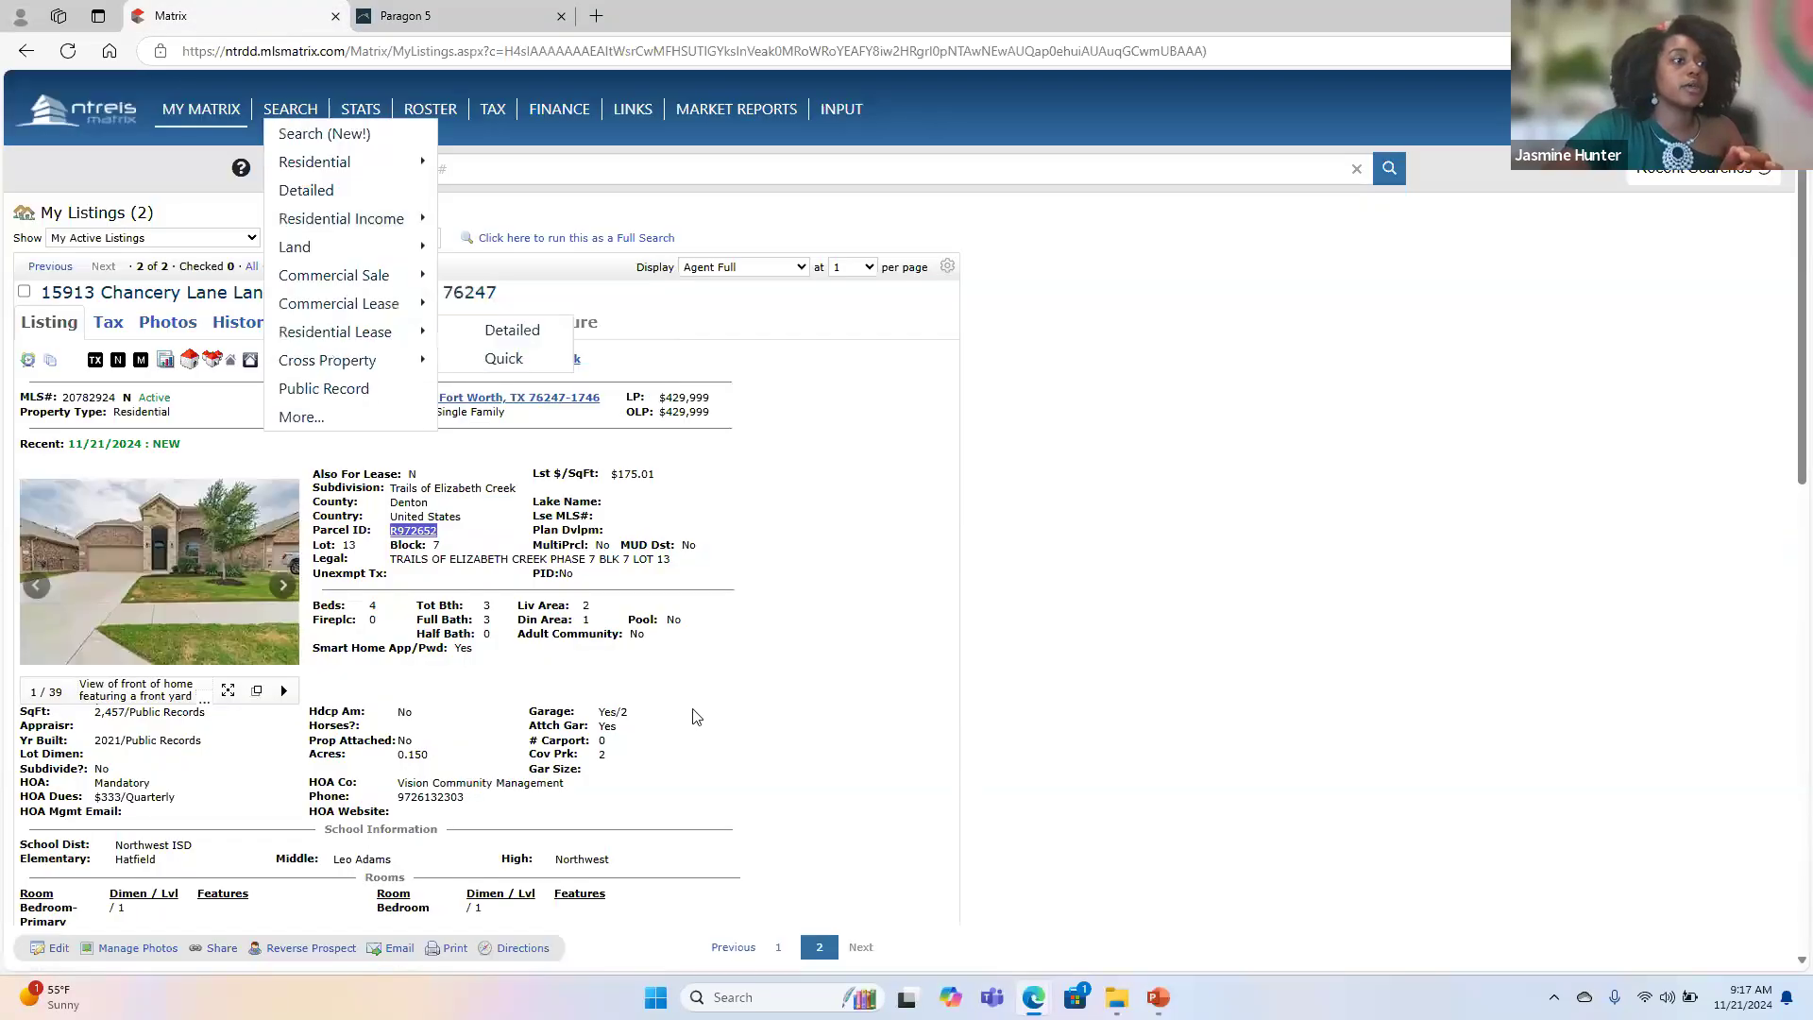
mouse_move(493, 110)
click(535, 161)
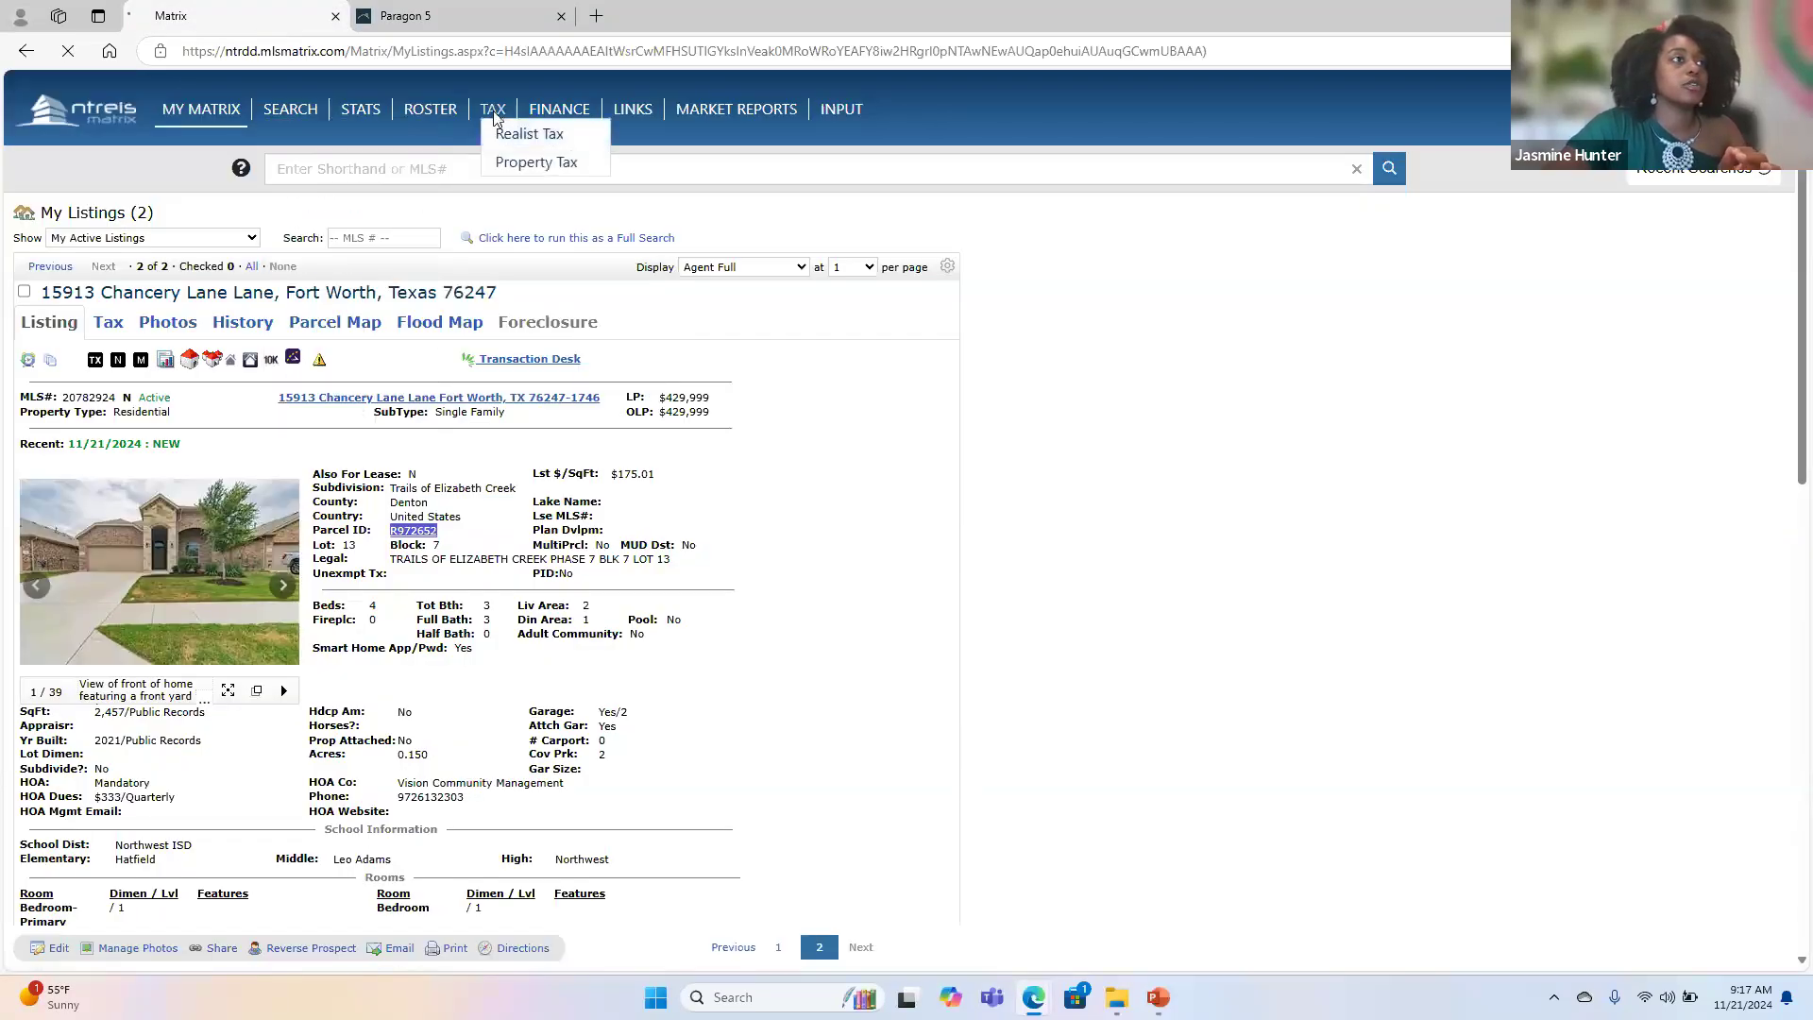
click(48, 244)
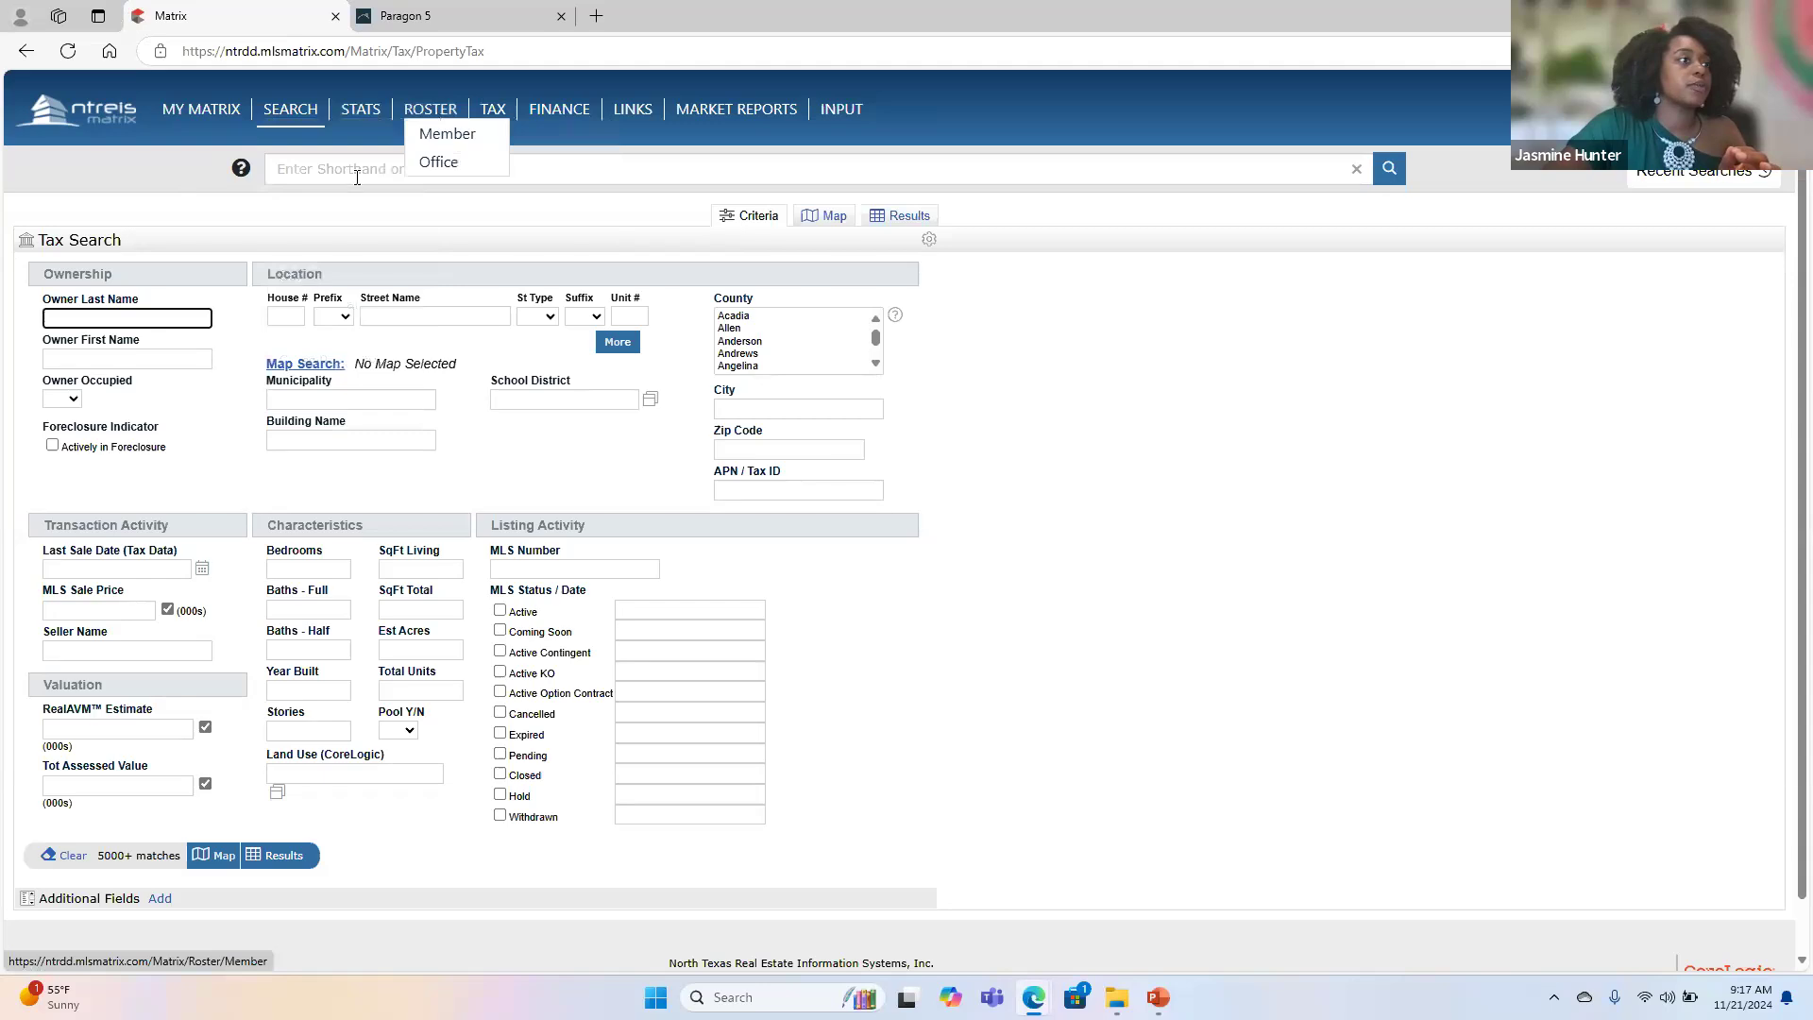
click(106, 114)
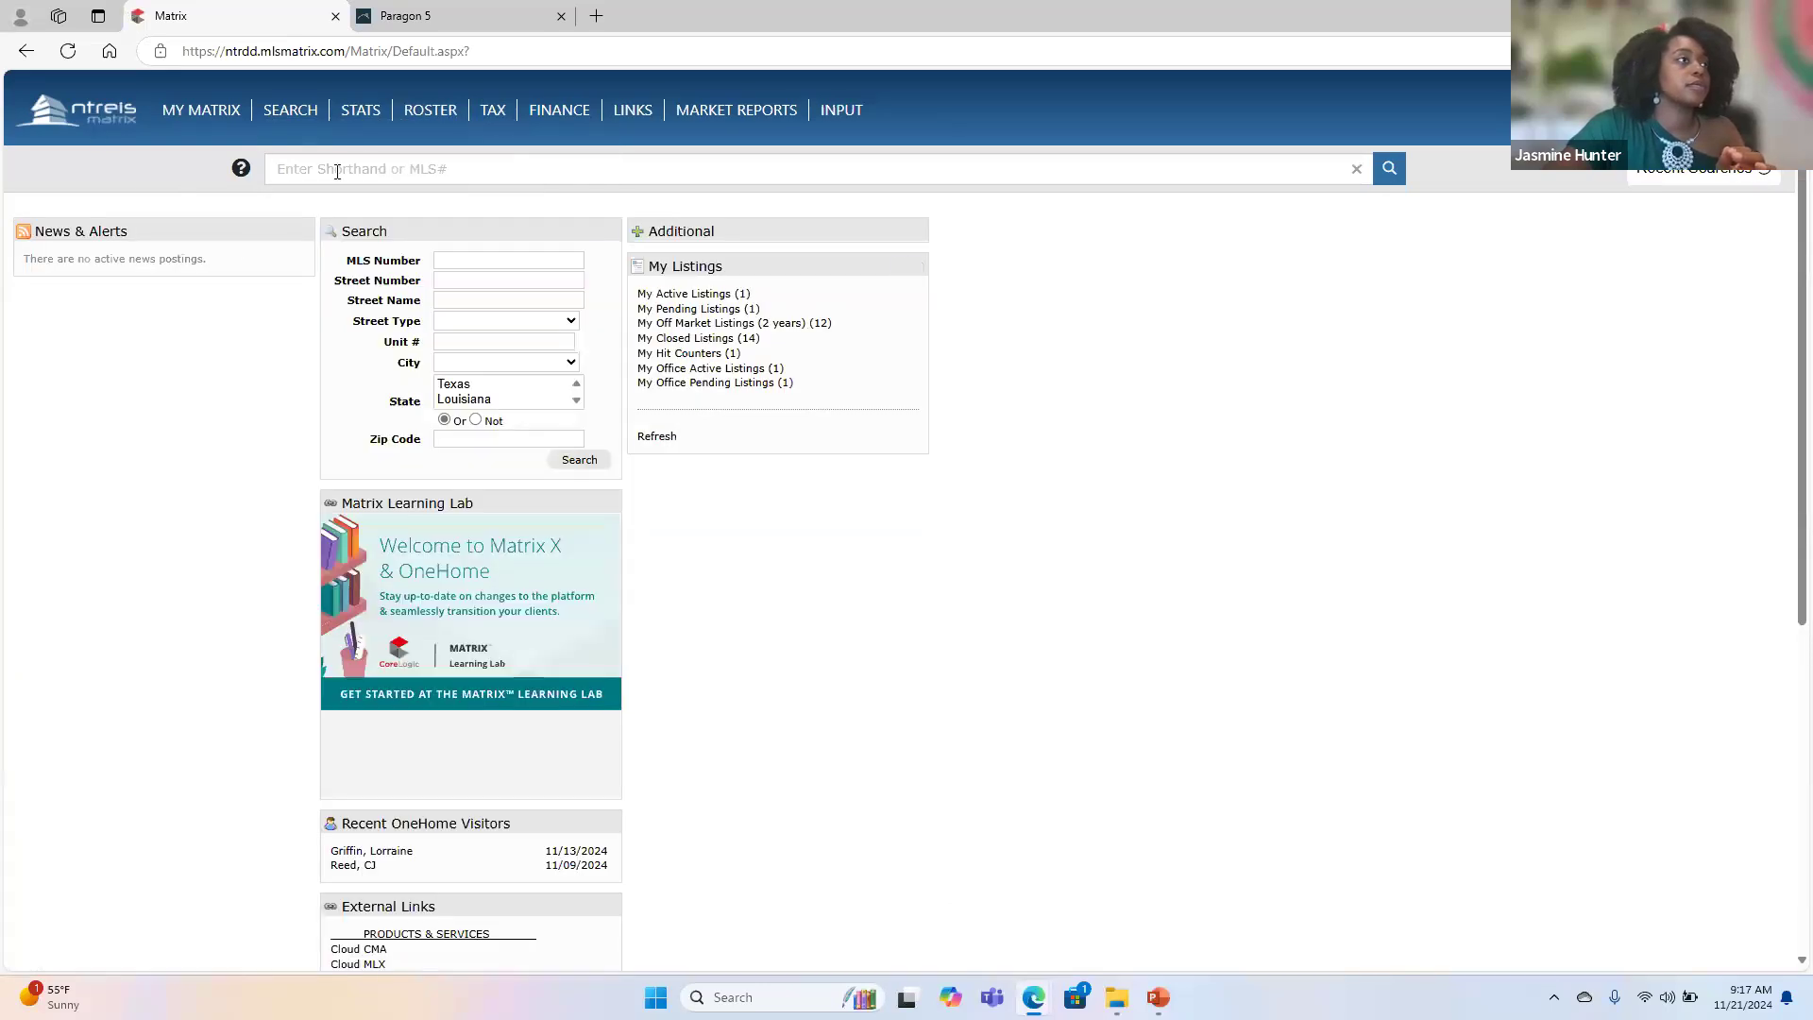
- Open the NTREIS Dashboard in a new browser tab, launch Realist from it and go to the property search
click(596, 14)
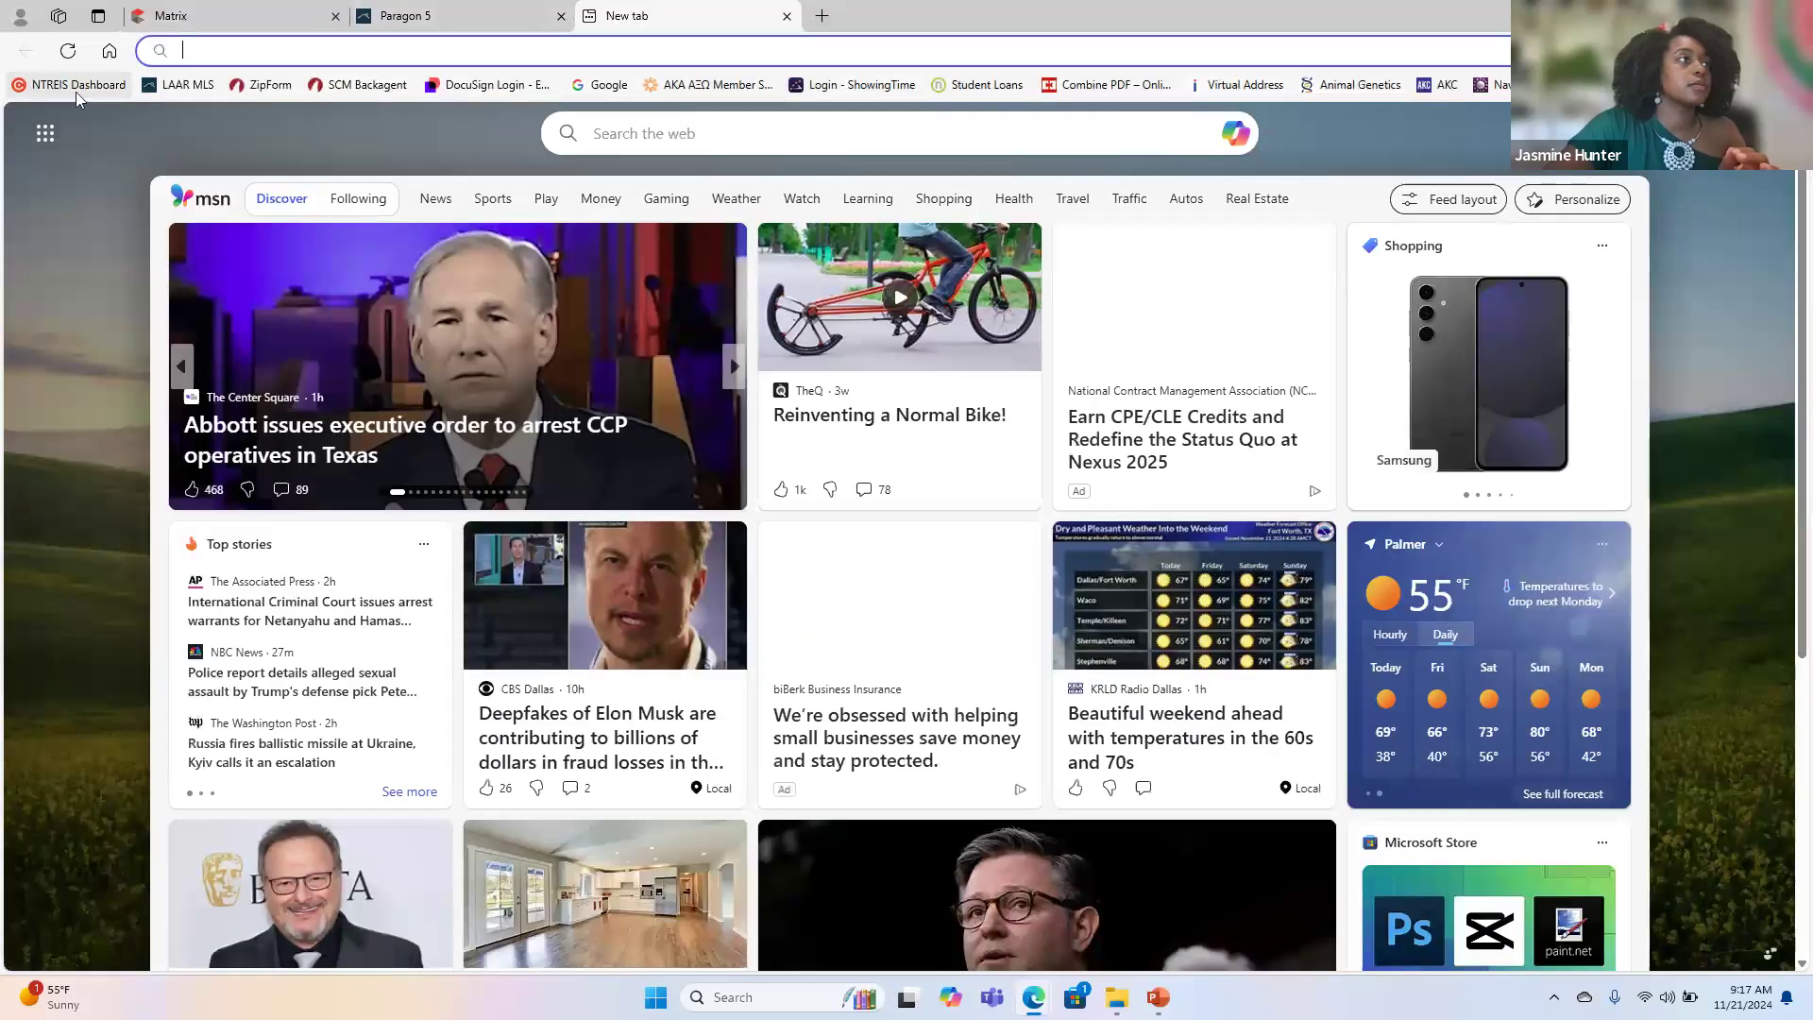
click(76, 85)
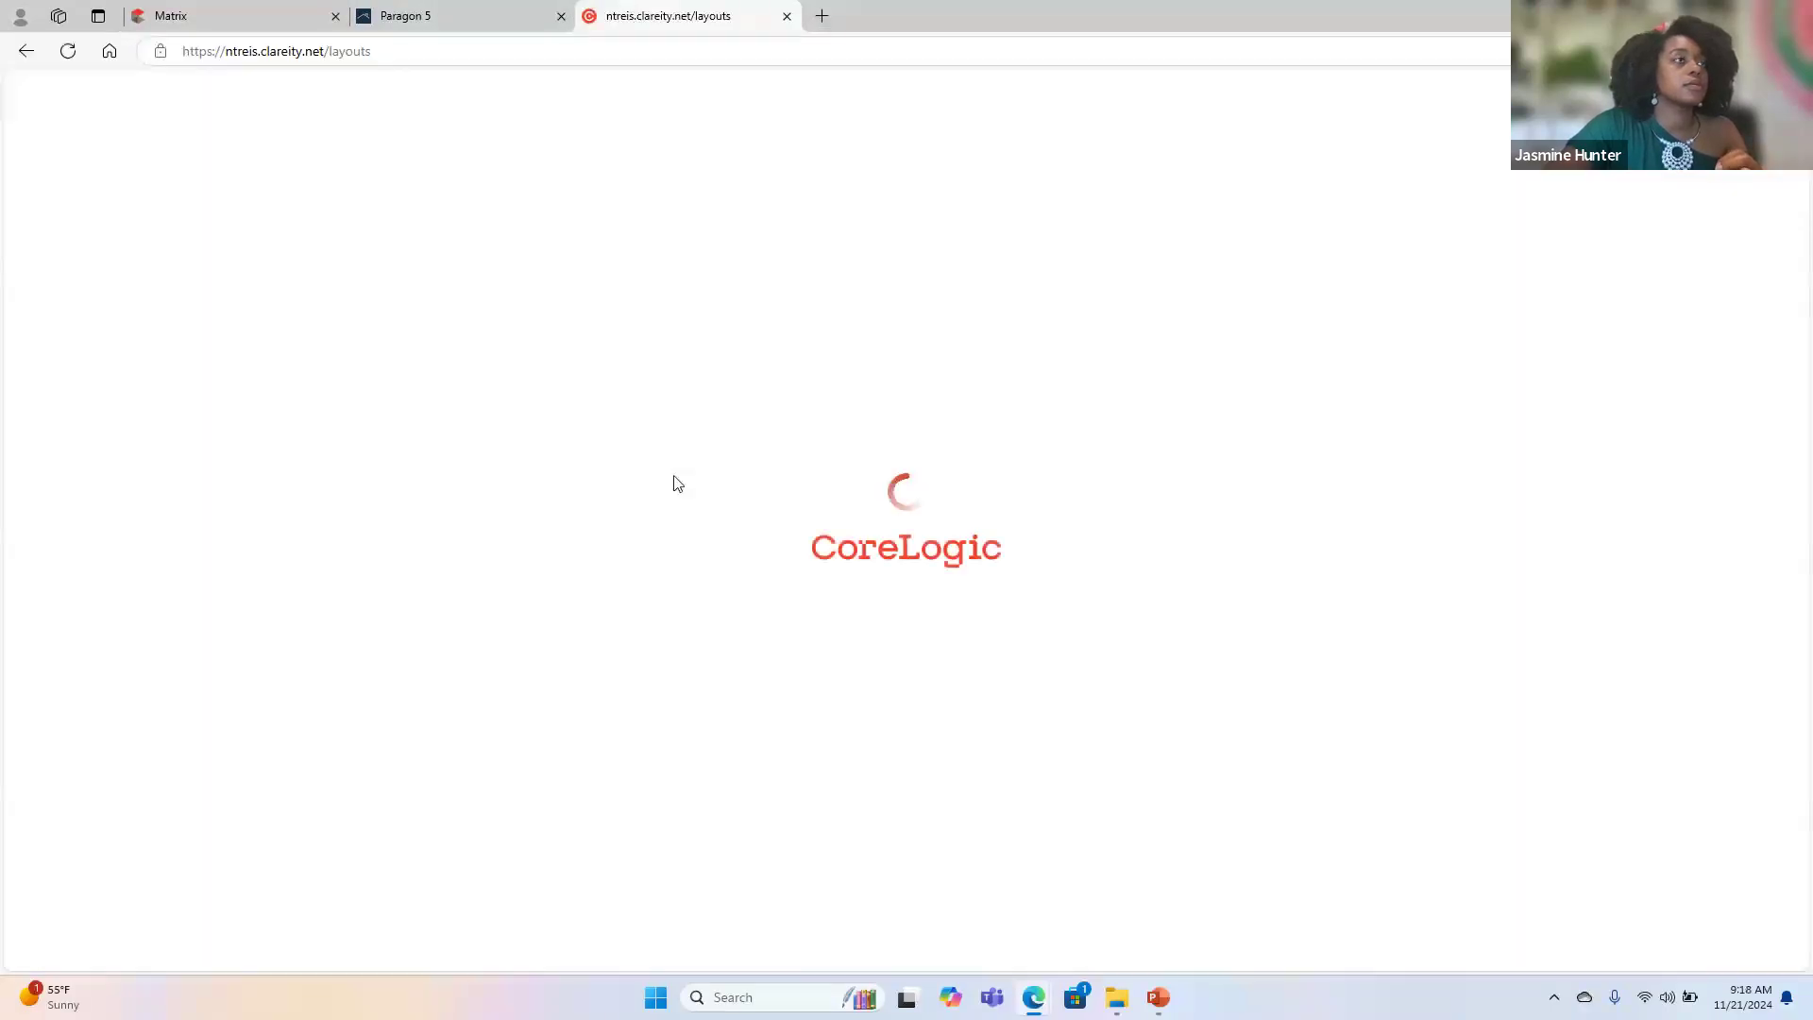
click(348, 702)
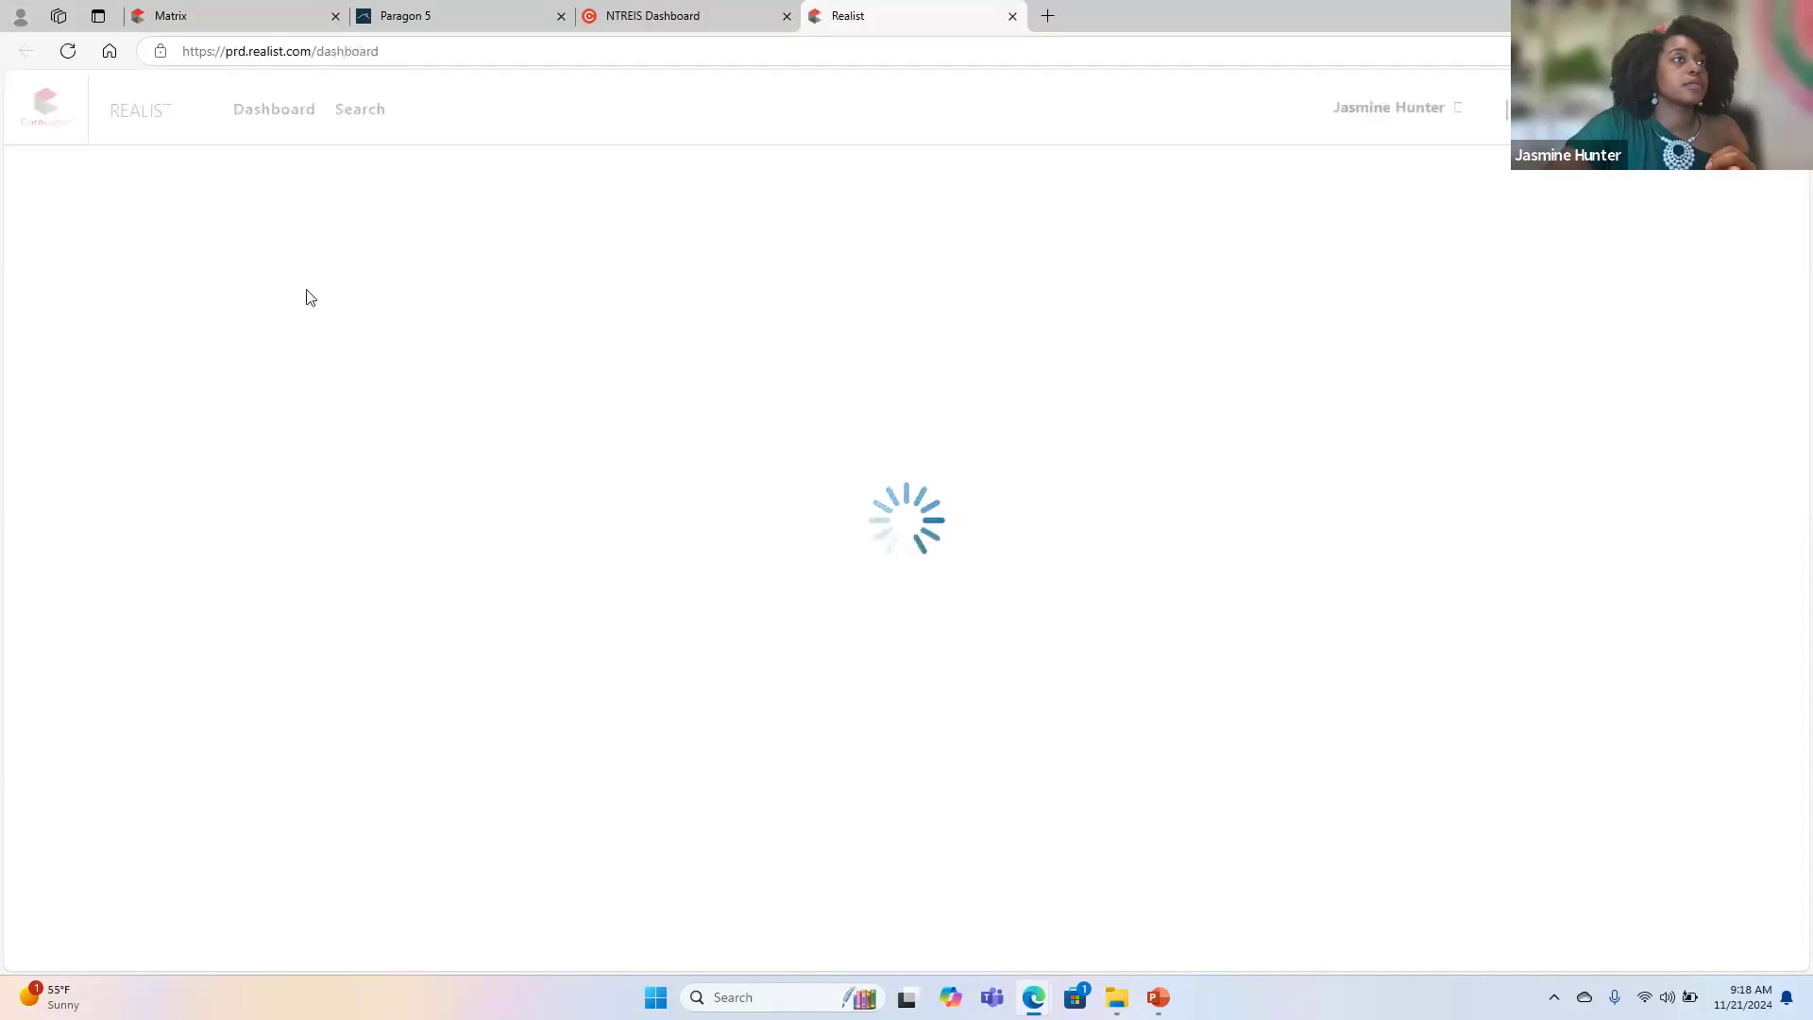
click(368, 110)
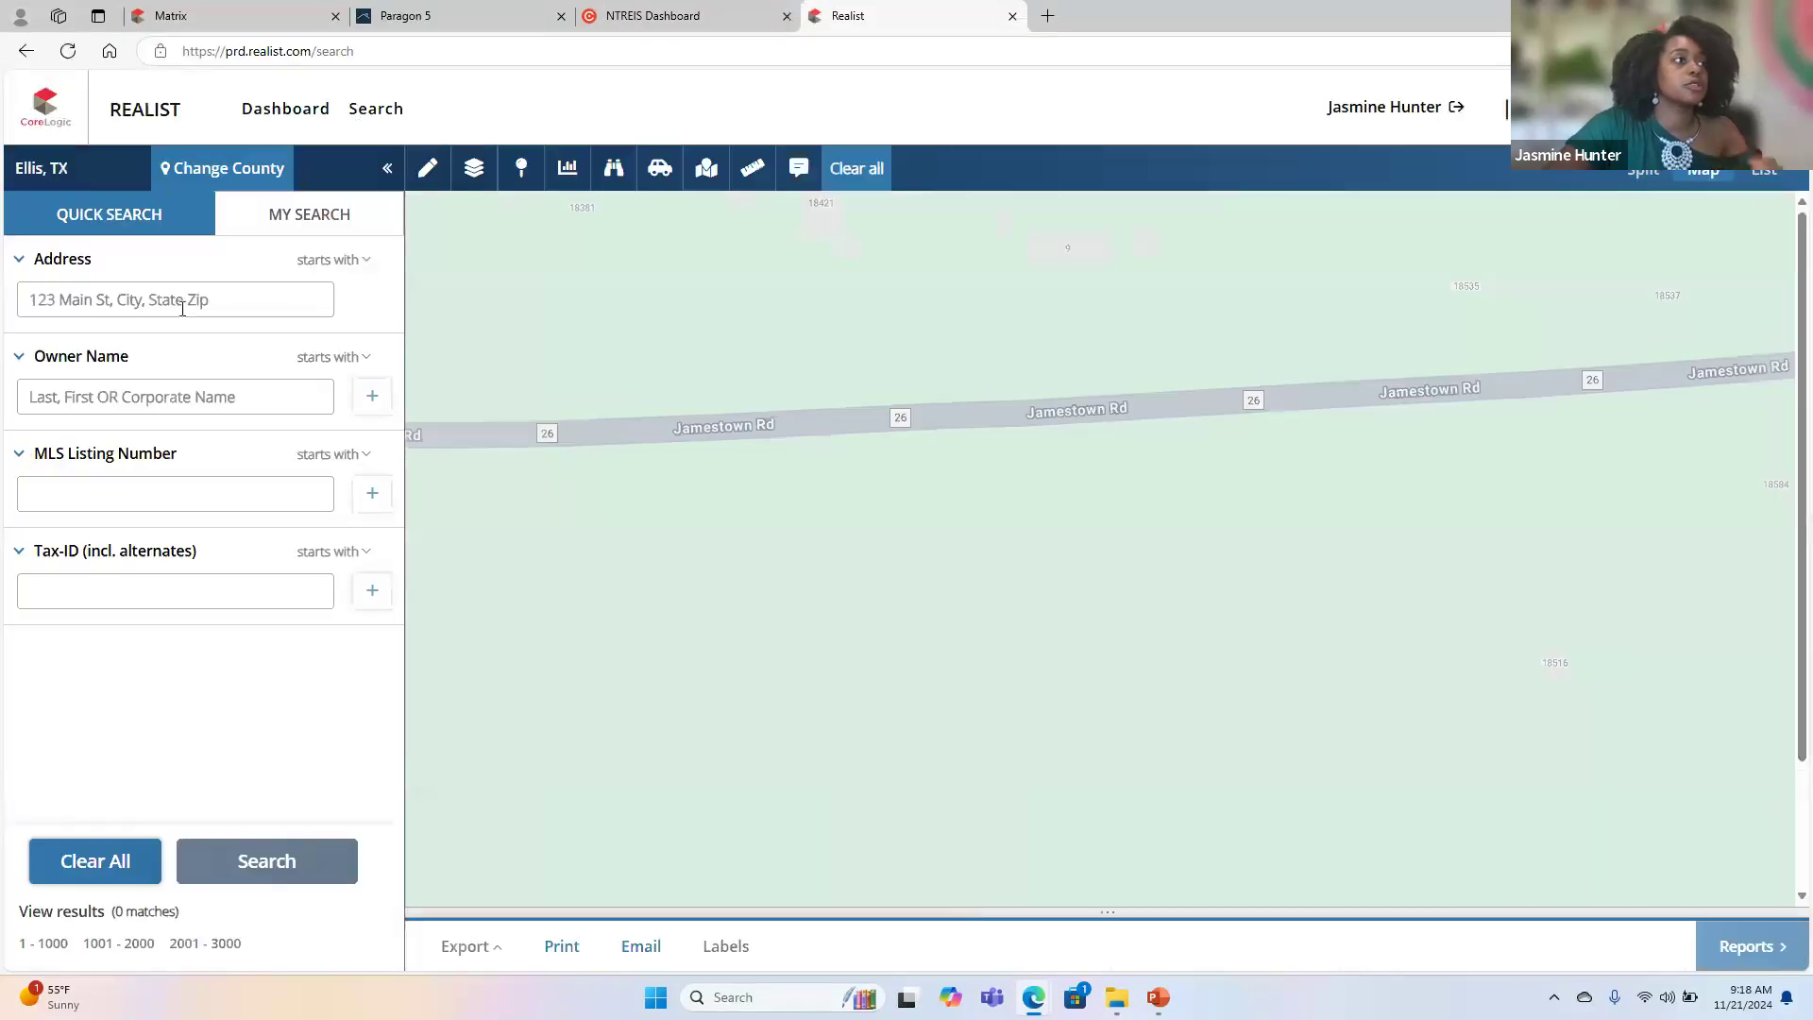
- Search Realist for the listing's street address and examine the Assessment & Tax section of its property details
click(182, 301)
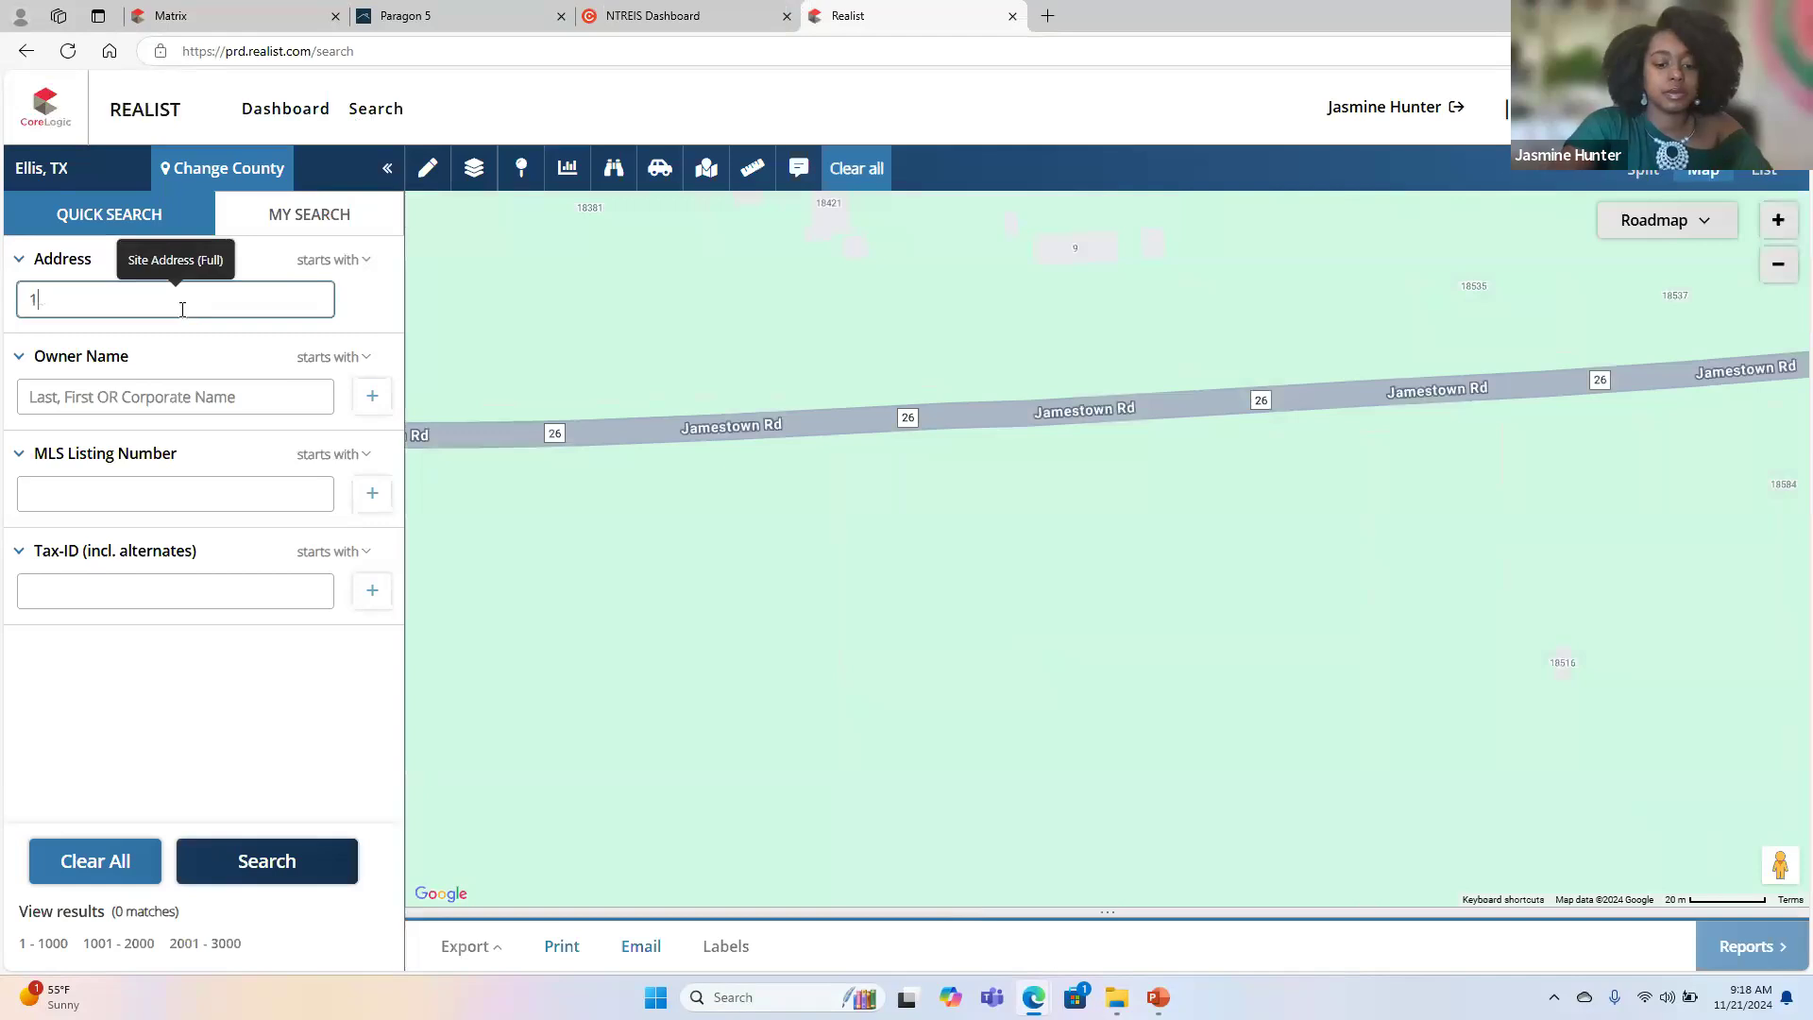
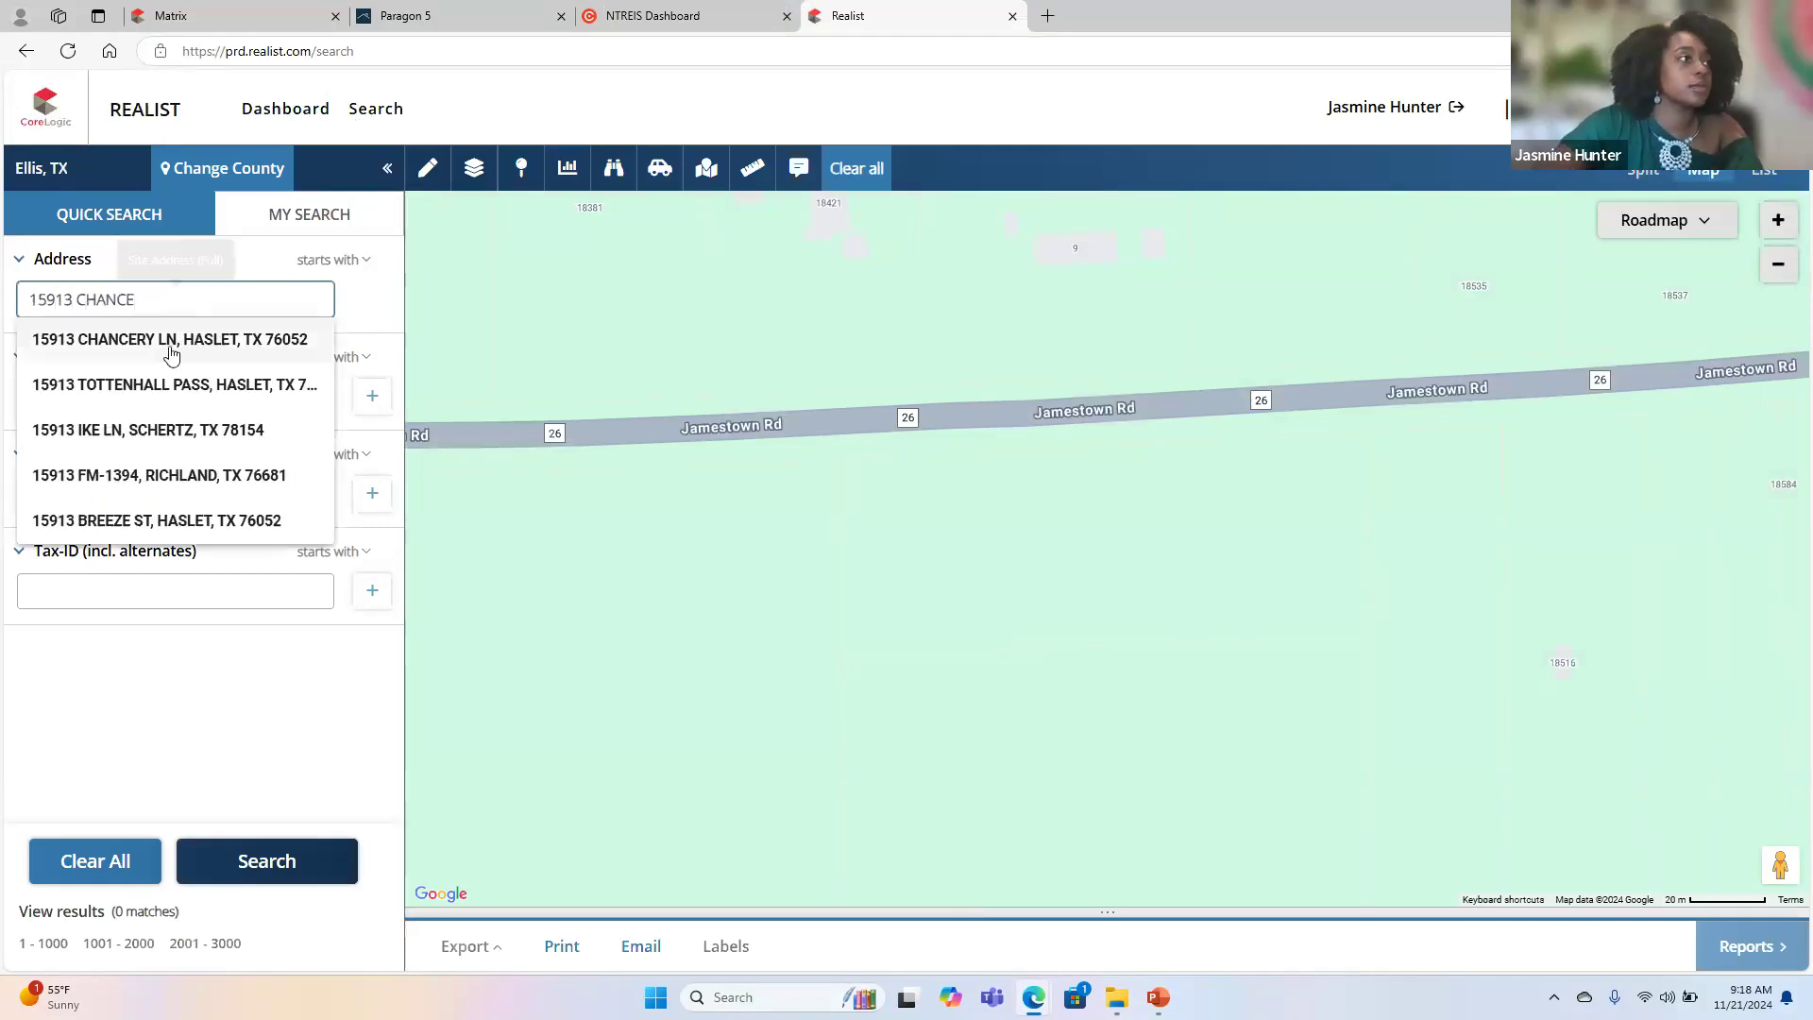
click(169, 350)
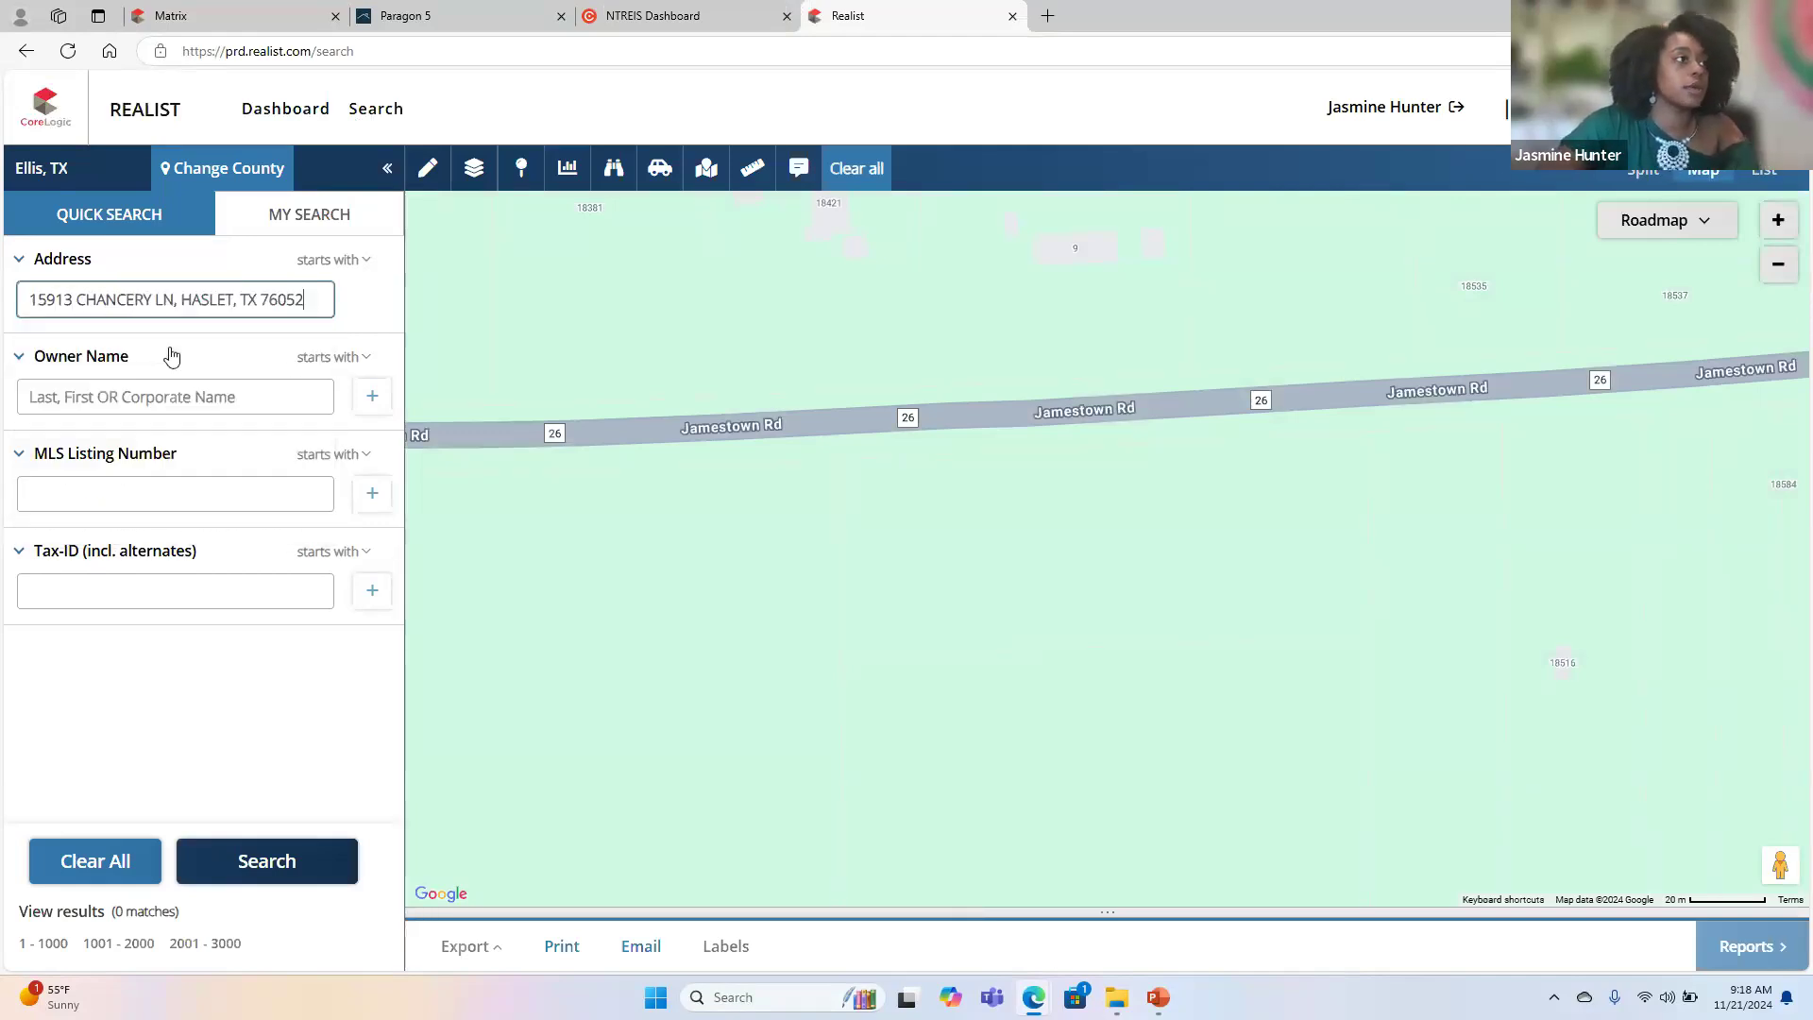
click(267, 860)
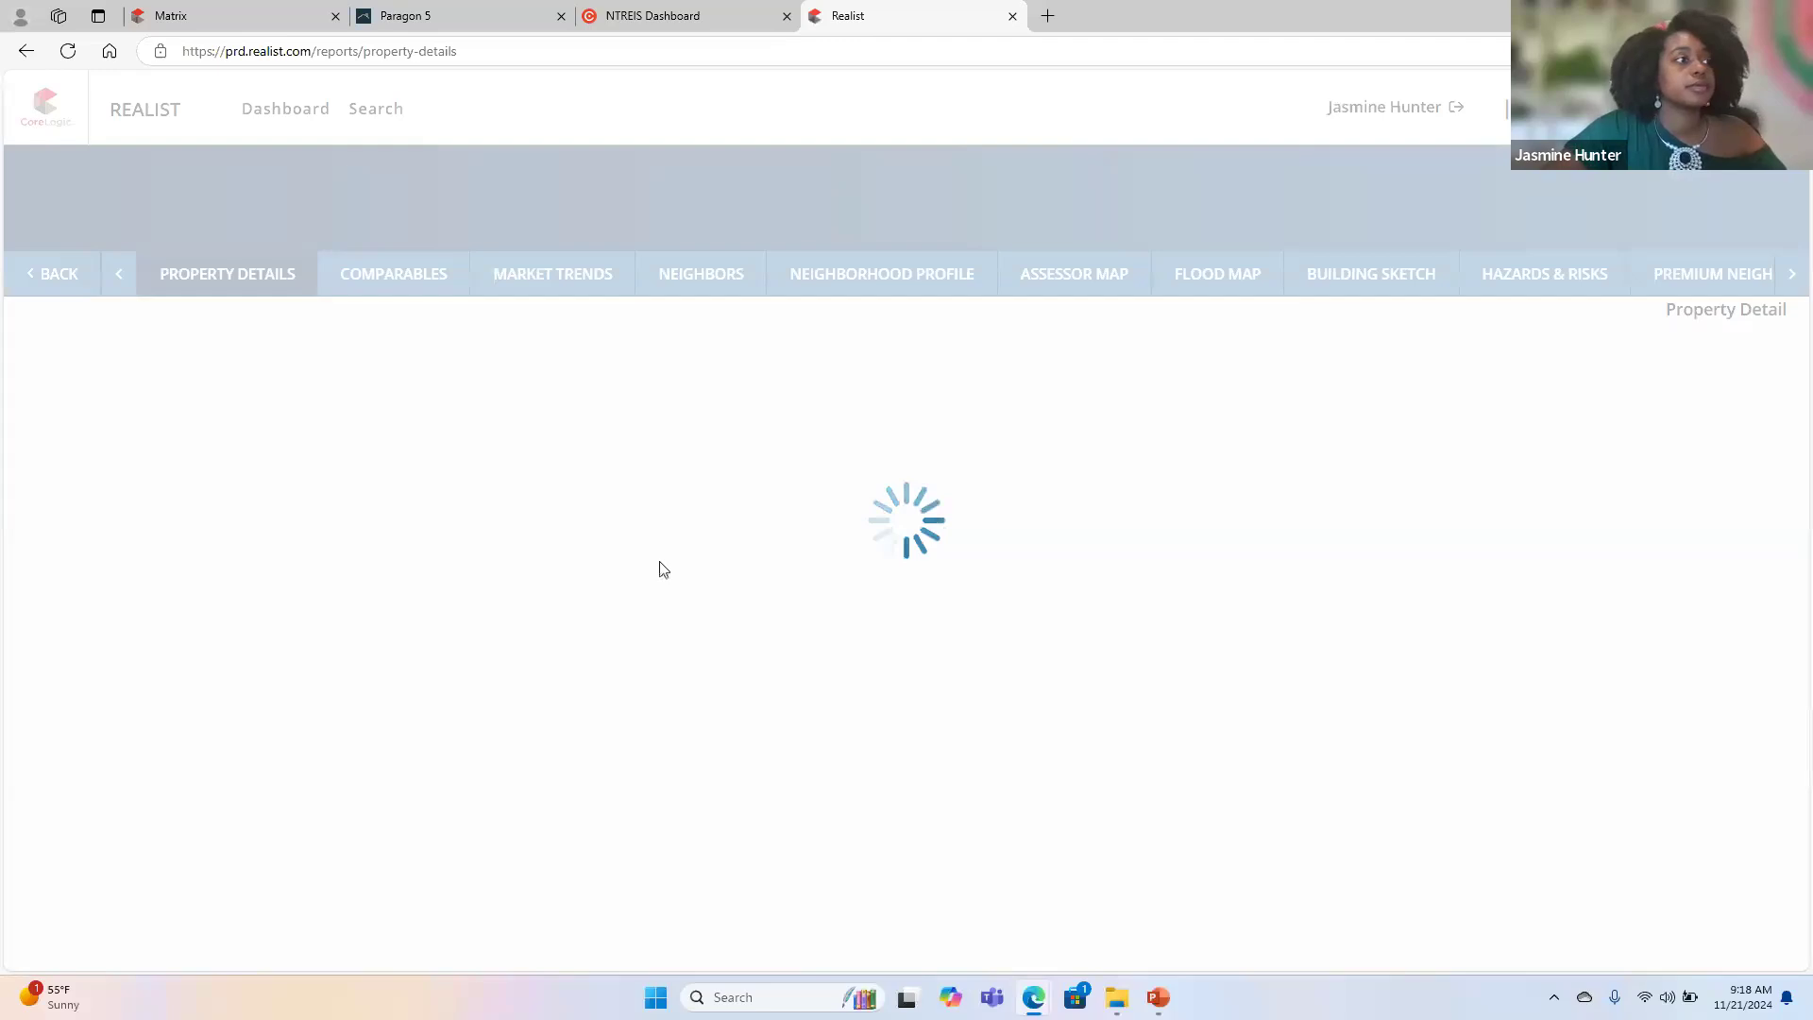
scroll(659, 562, down, 10)
scroll(659, 567, up, 3)
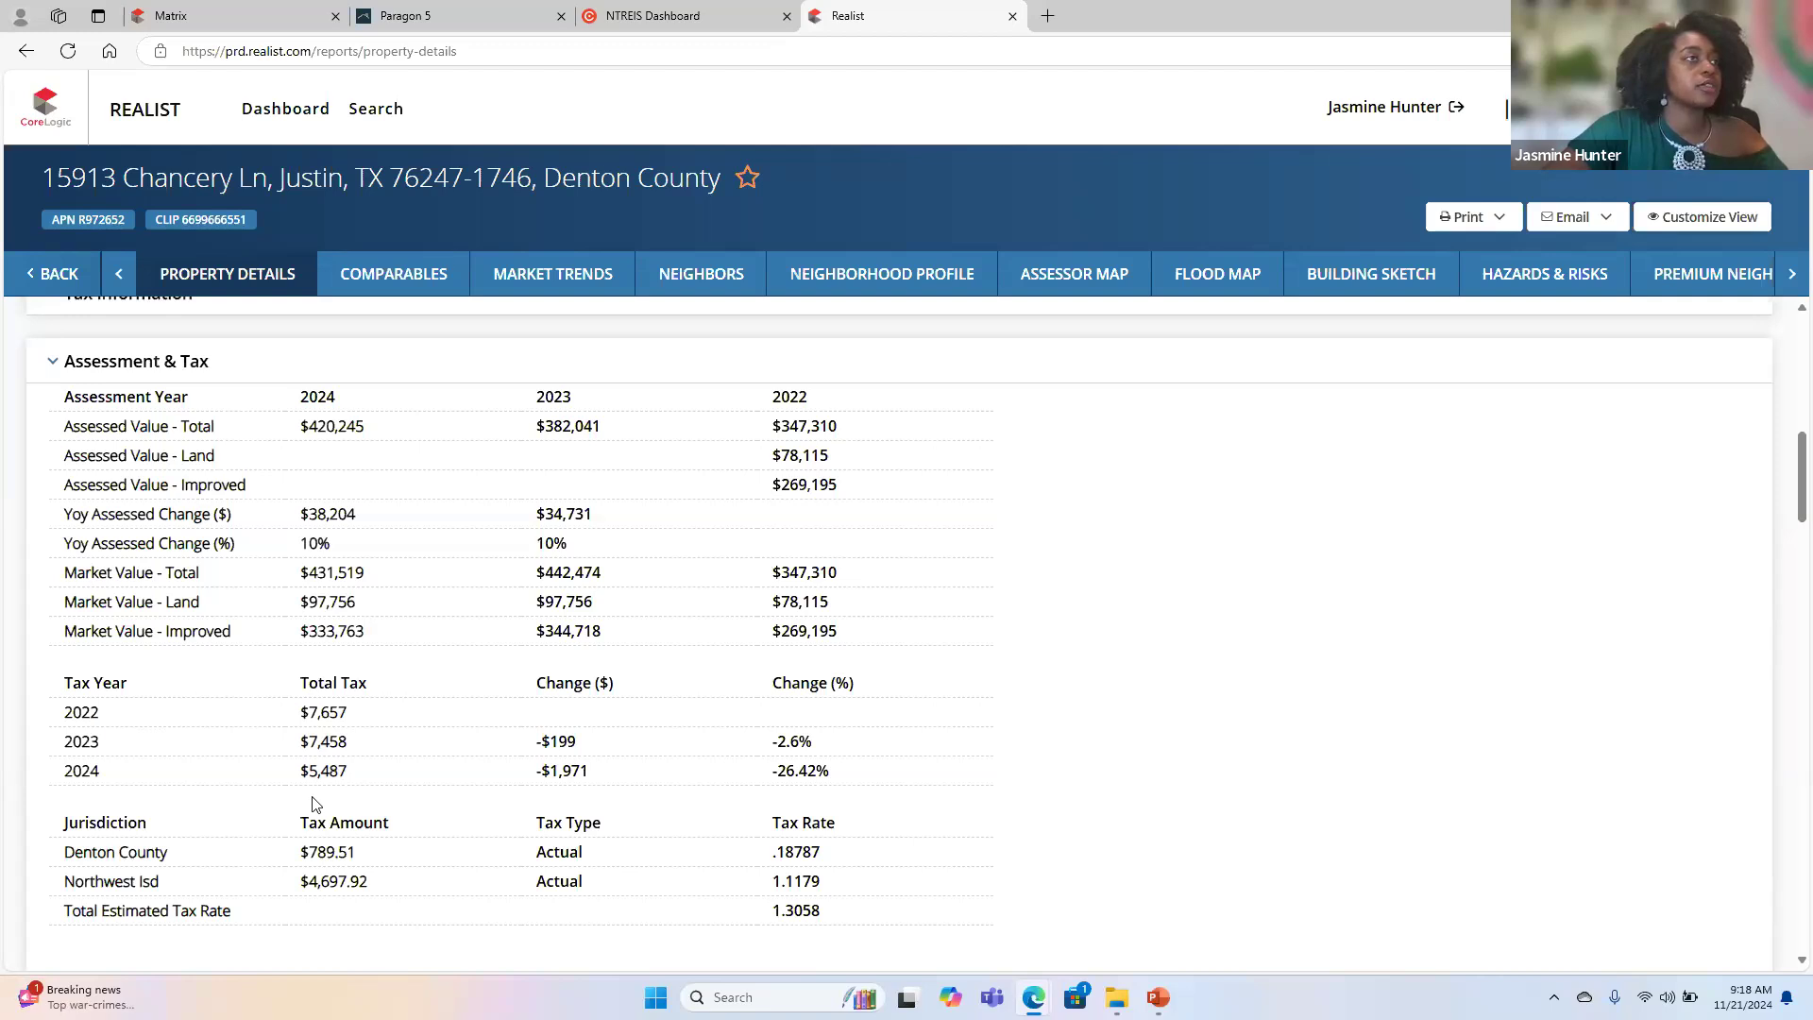
- Return to the Paragon listing and enter 5487 in the Taxes$ field
click(435, 35)
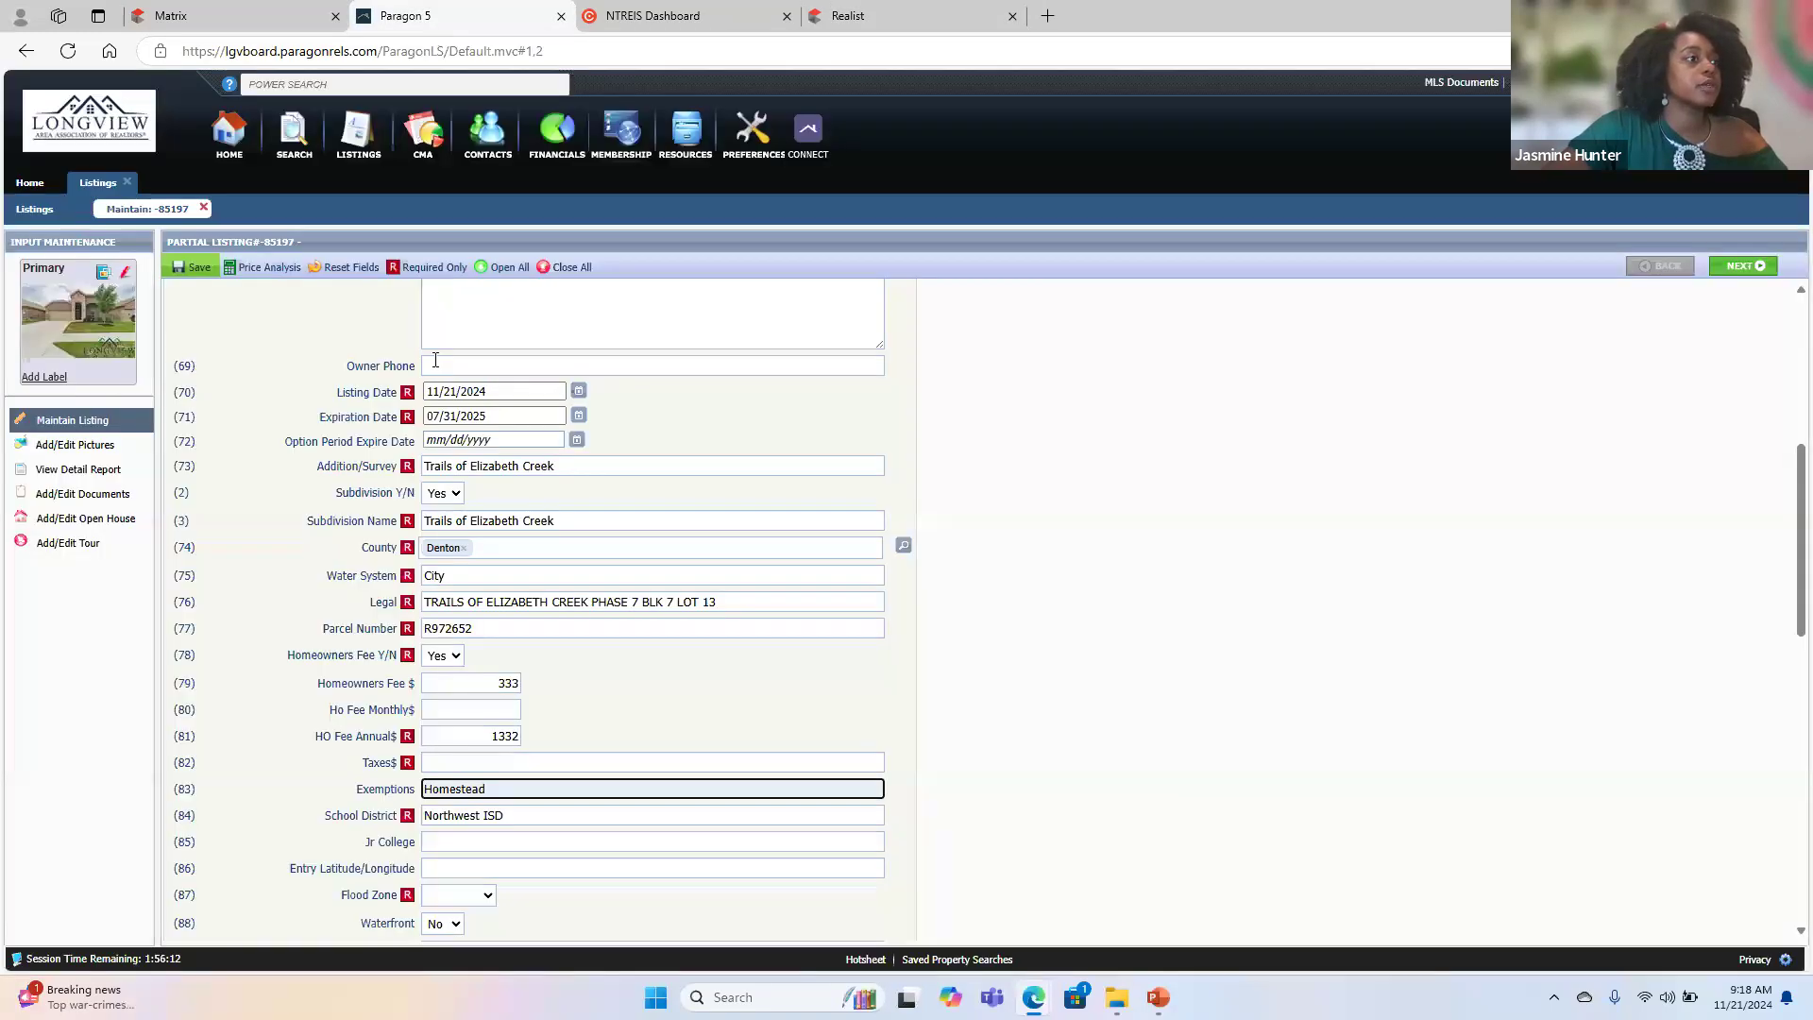
click(474, 763)
text(548)
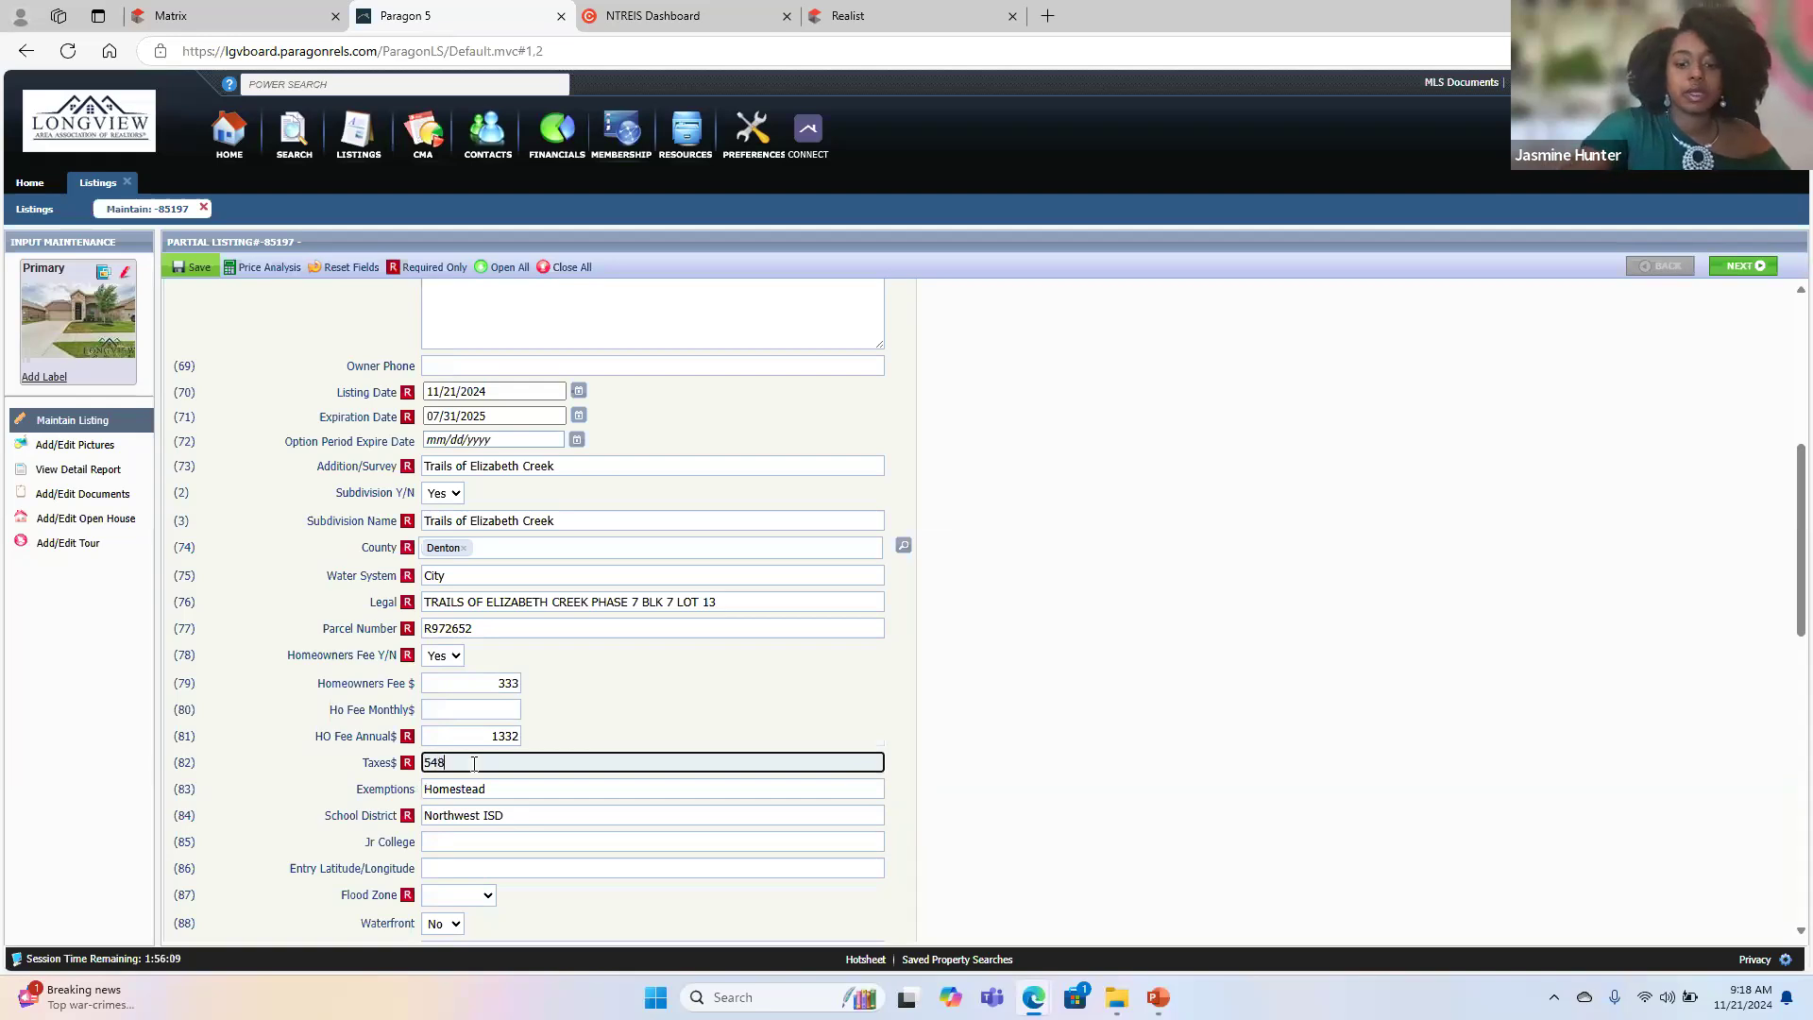
text(7)
click(302, 834)
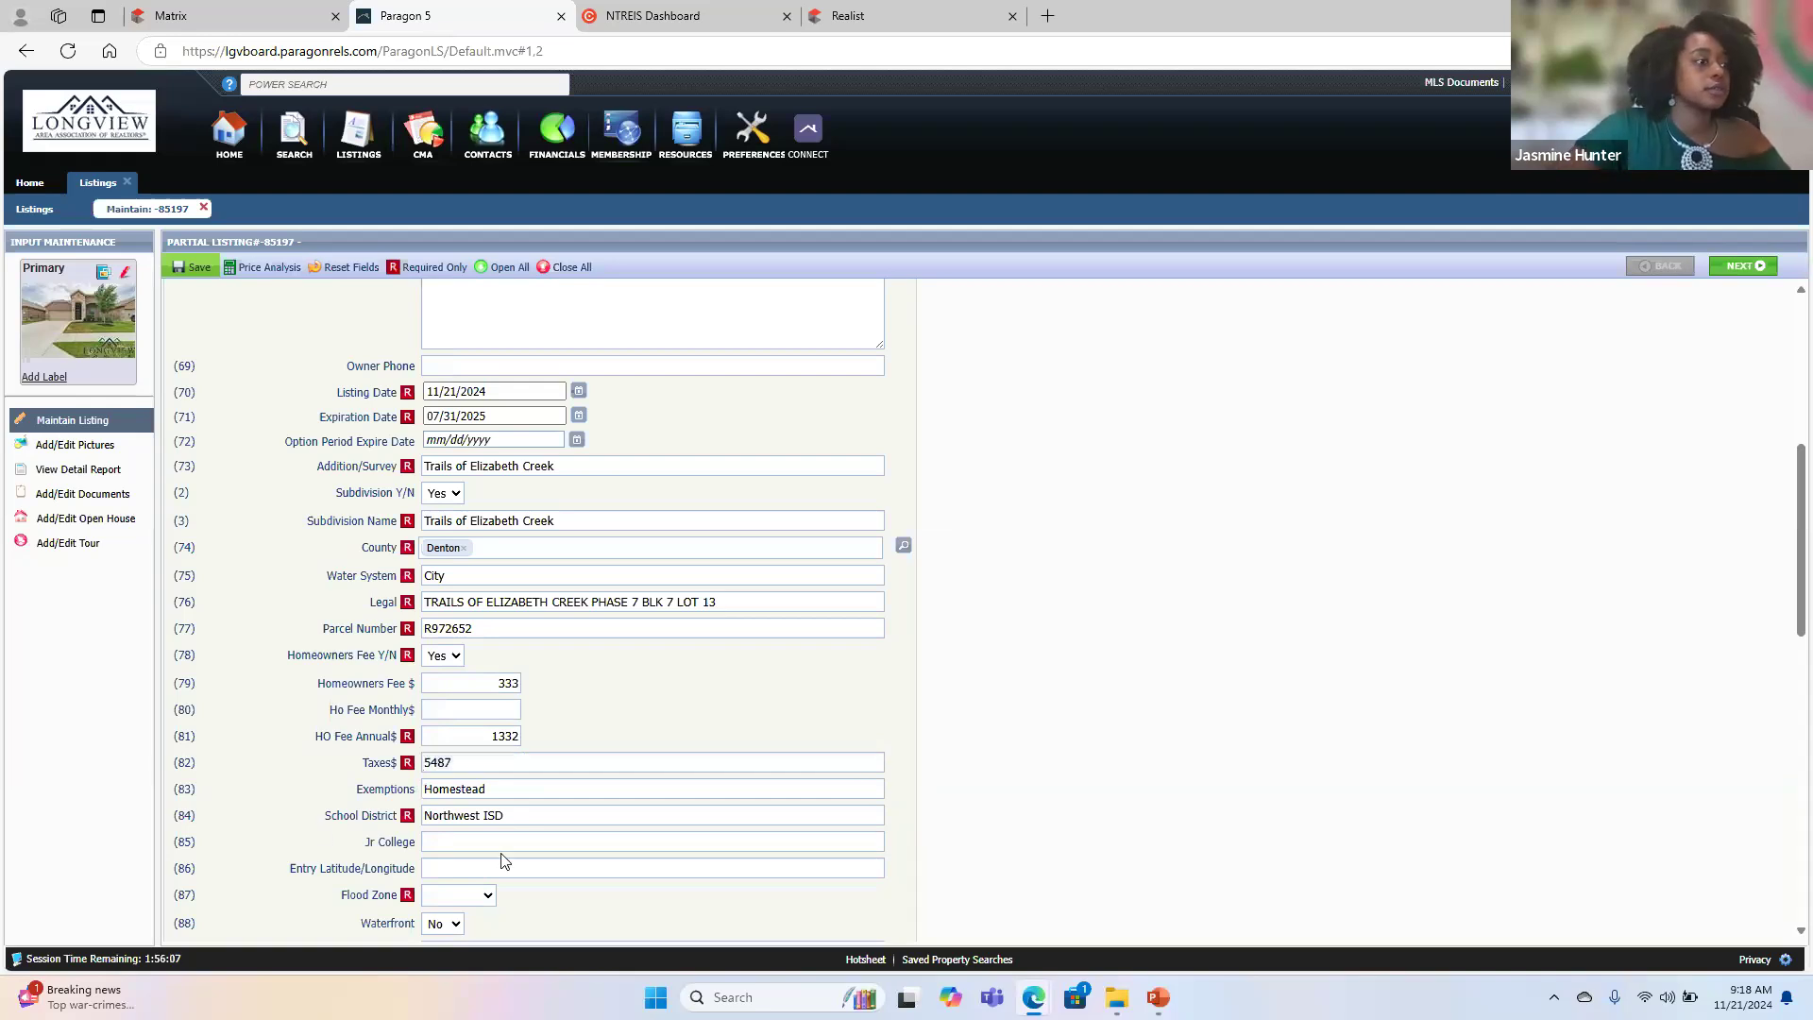
- Set the Flood Zone to No
click(472, 905)
click(464, 822)
key(Tab)
scroll(272, 924, down, 3)
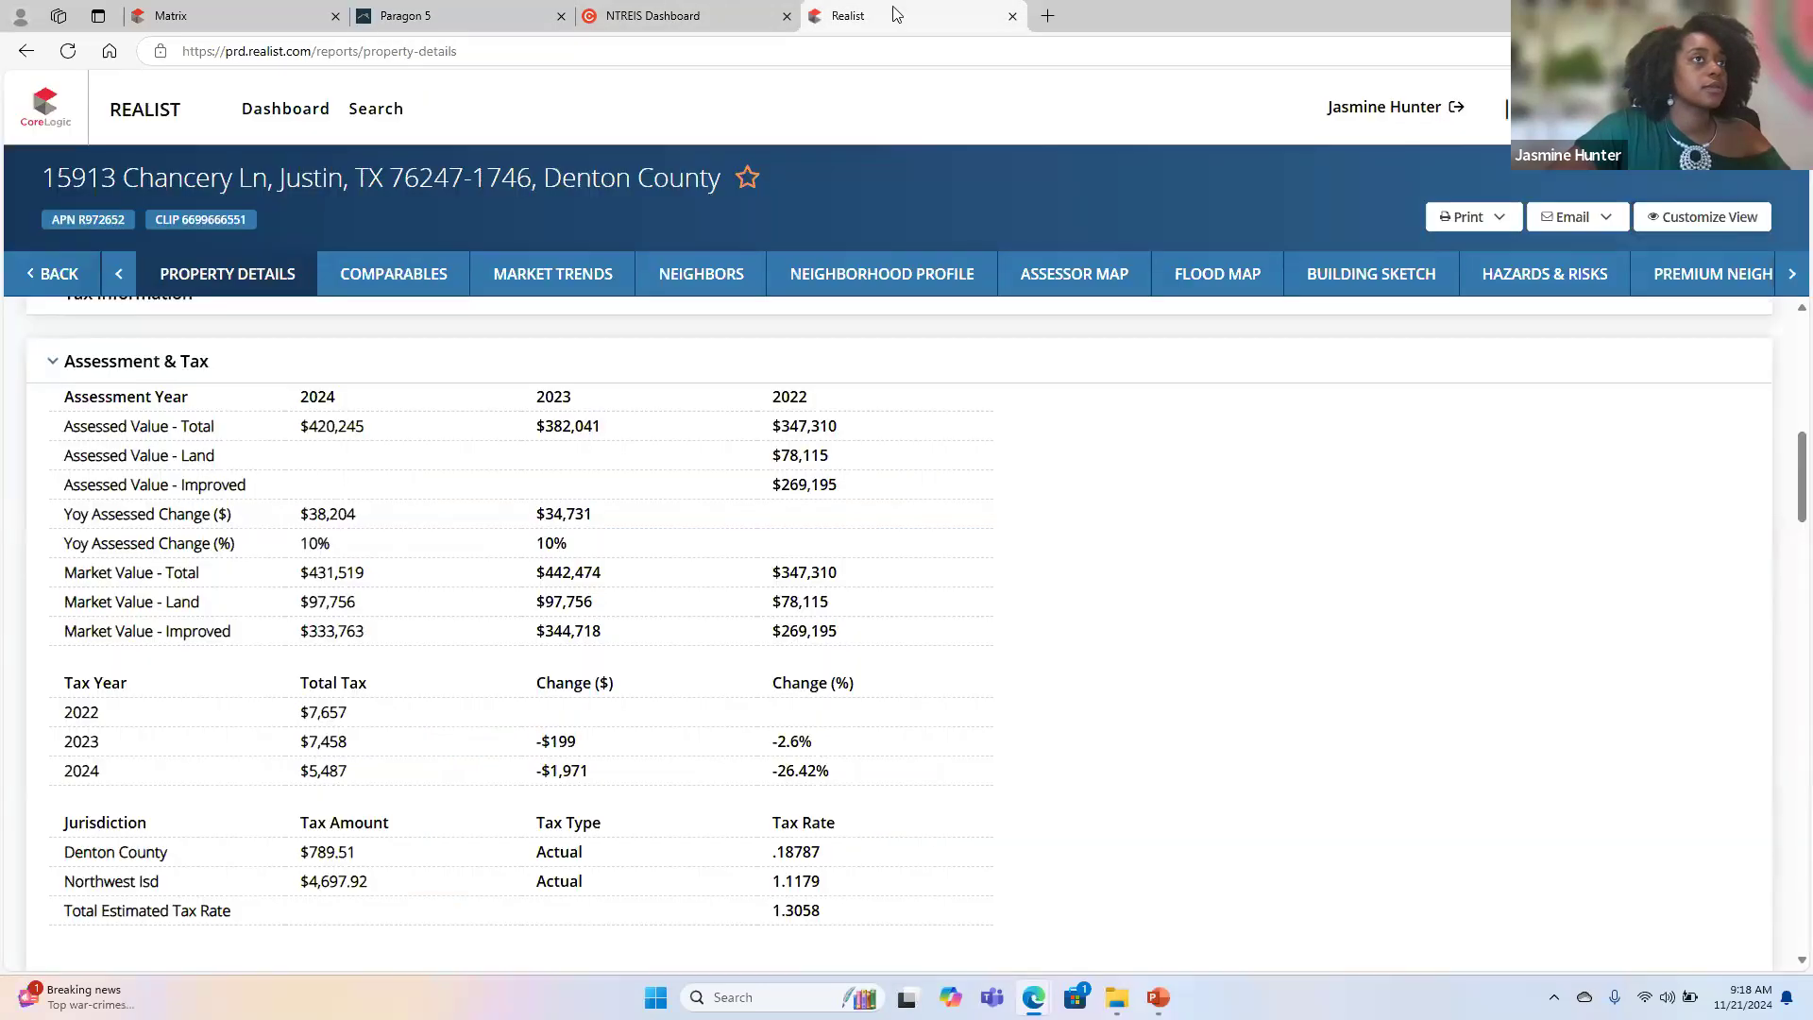
- Check the property details in Realist, return to Paragon and set the SqFt Source to Tax Assessor
click(893, 6)
scroll(648, 437, up, 10)
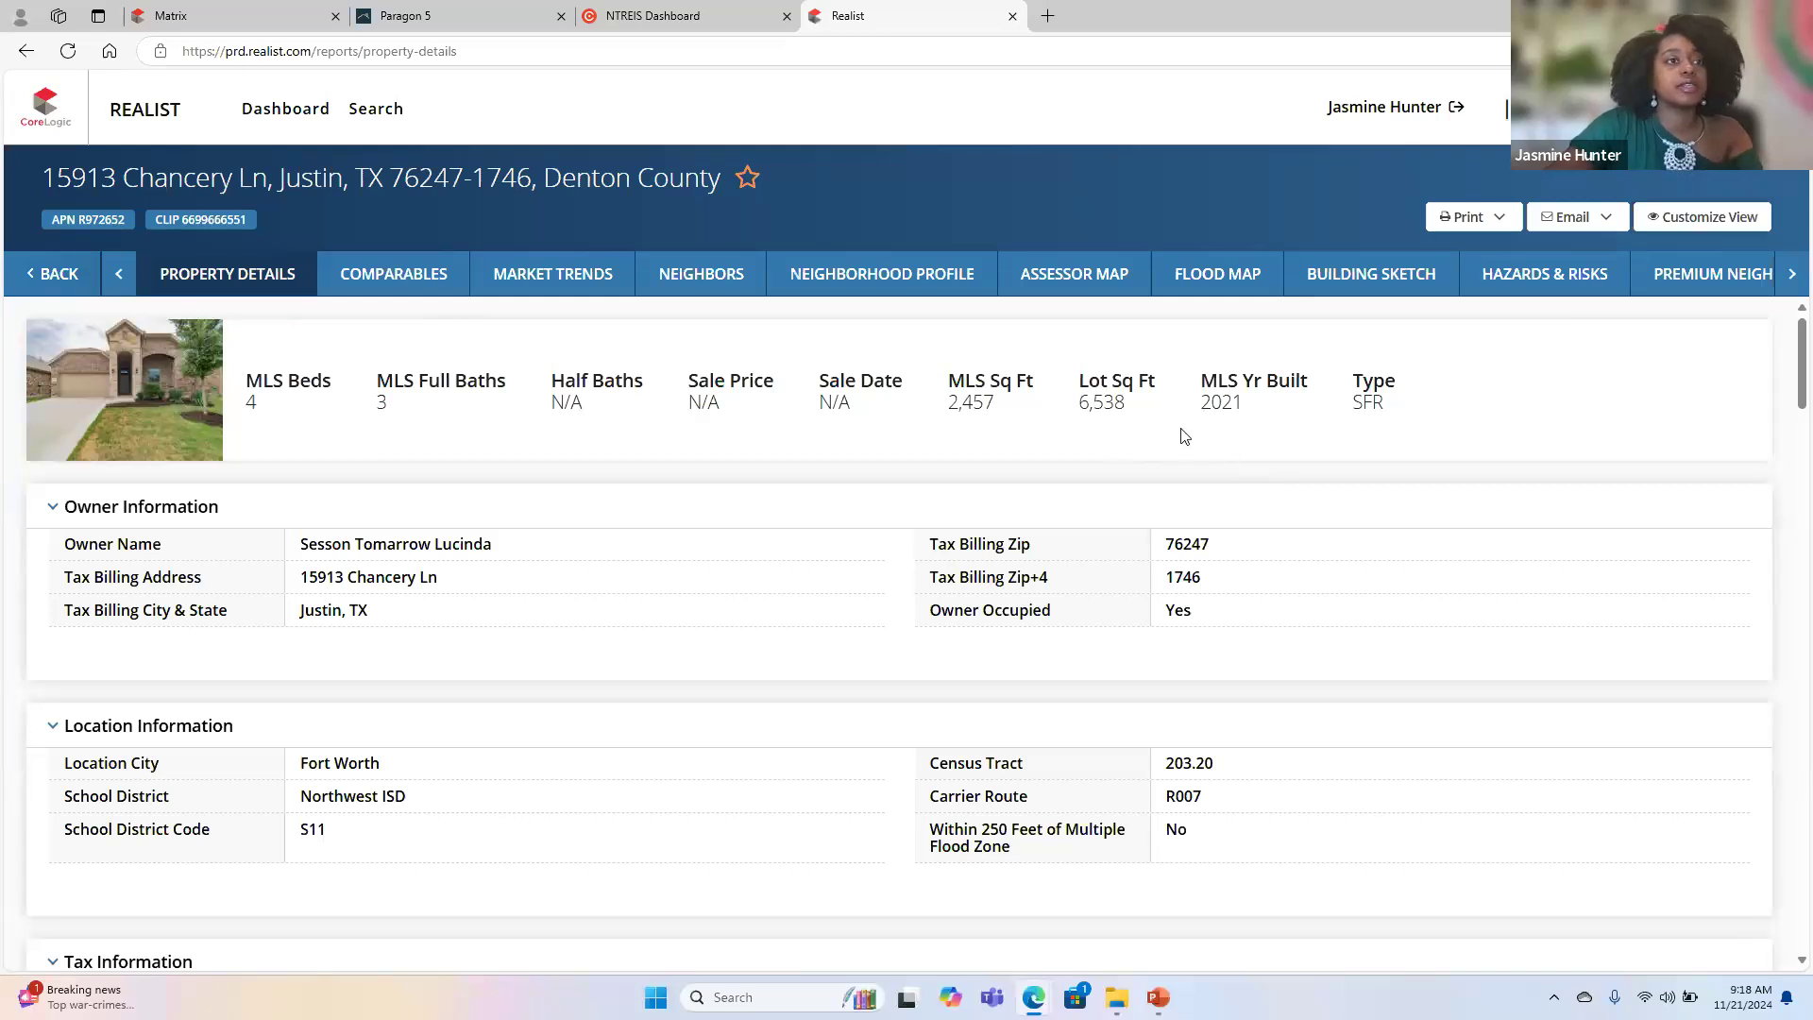
click(707, 17)
click(484, 17)
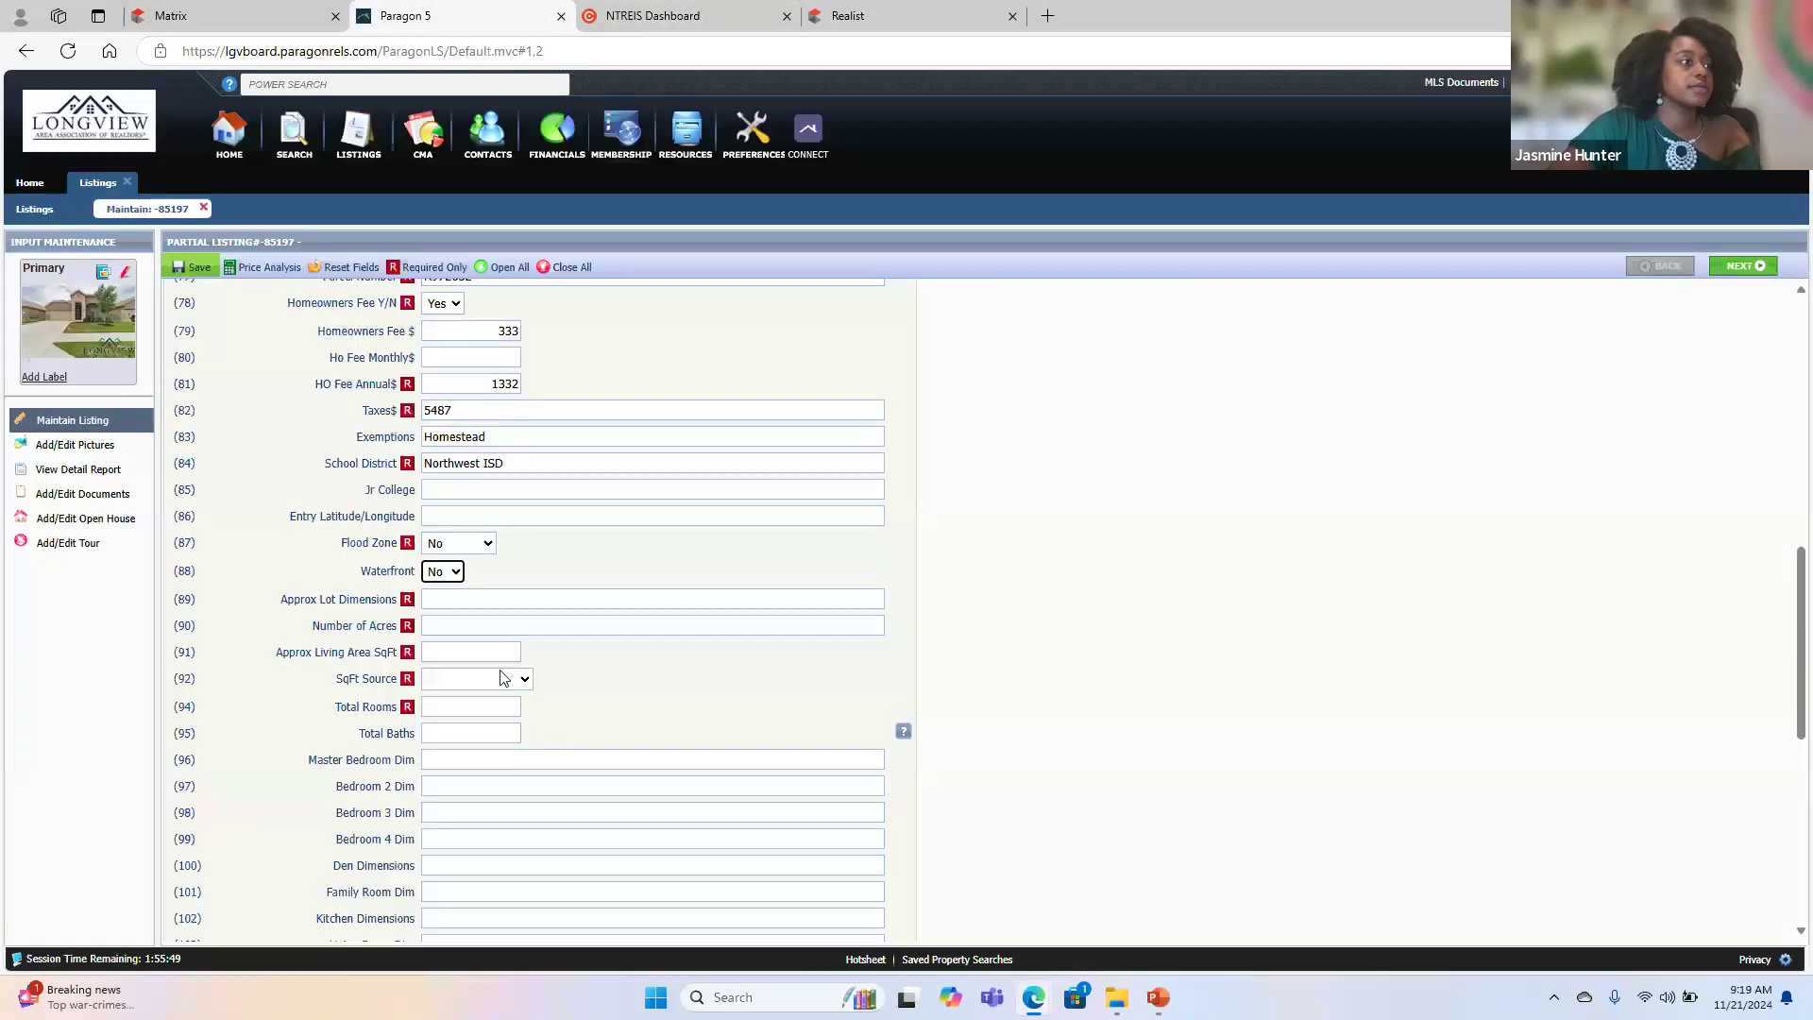
click(432, 680)
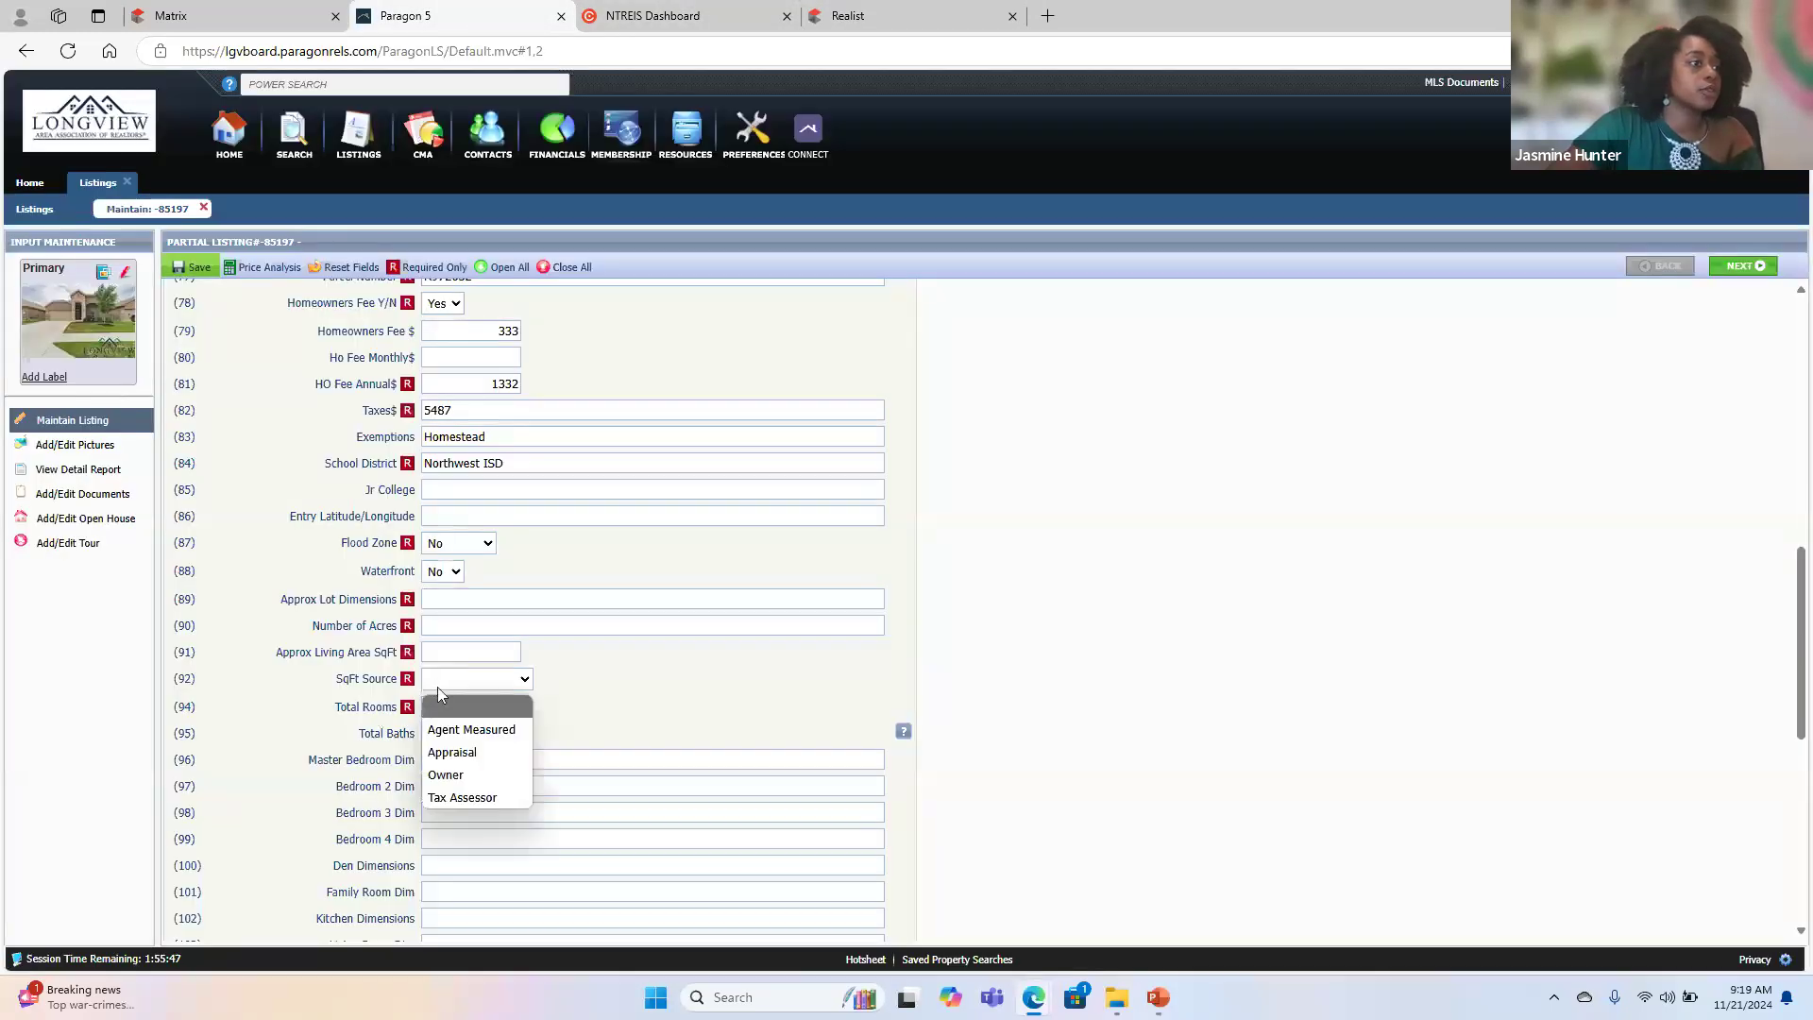
click(475, 796)
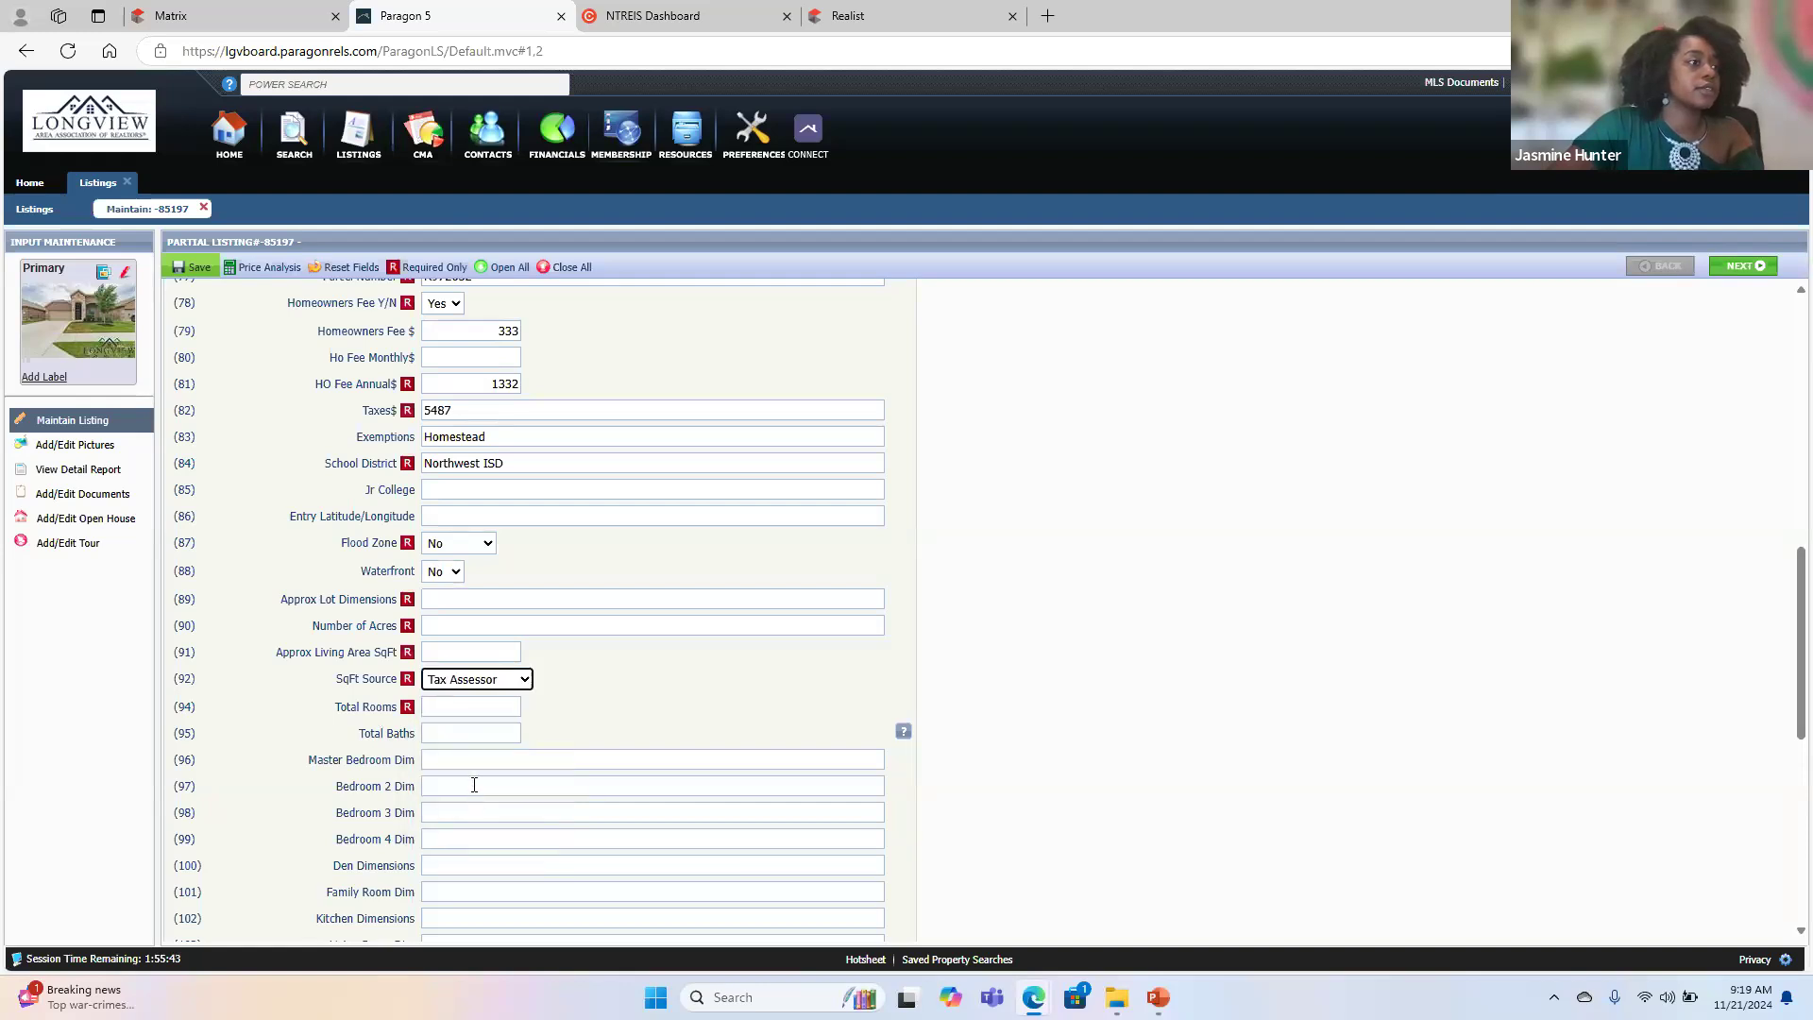
- Enter .13 as the Number of Acres, check the square footage in Realist, and enter 6538 as the Approx Living Area SqFt in Paragon
click(441, 627)
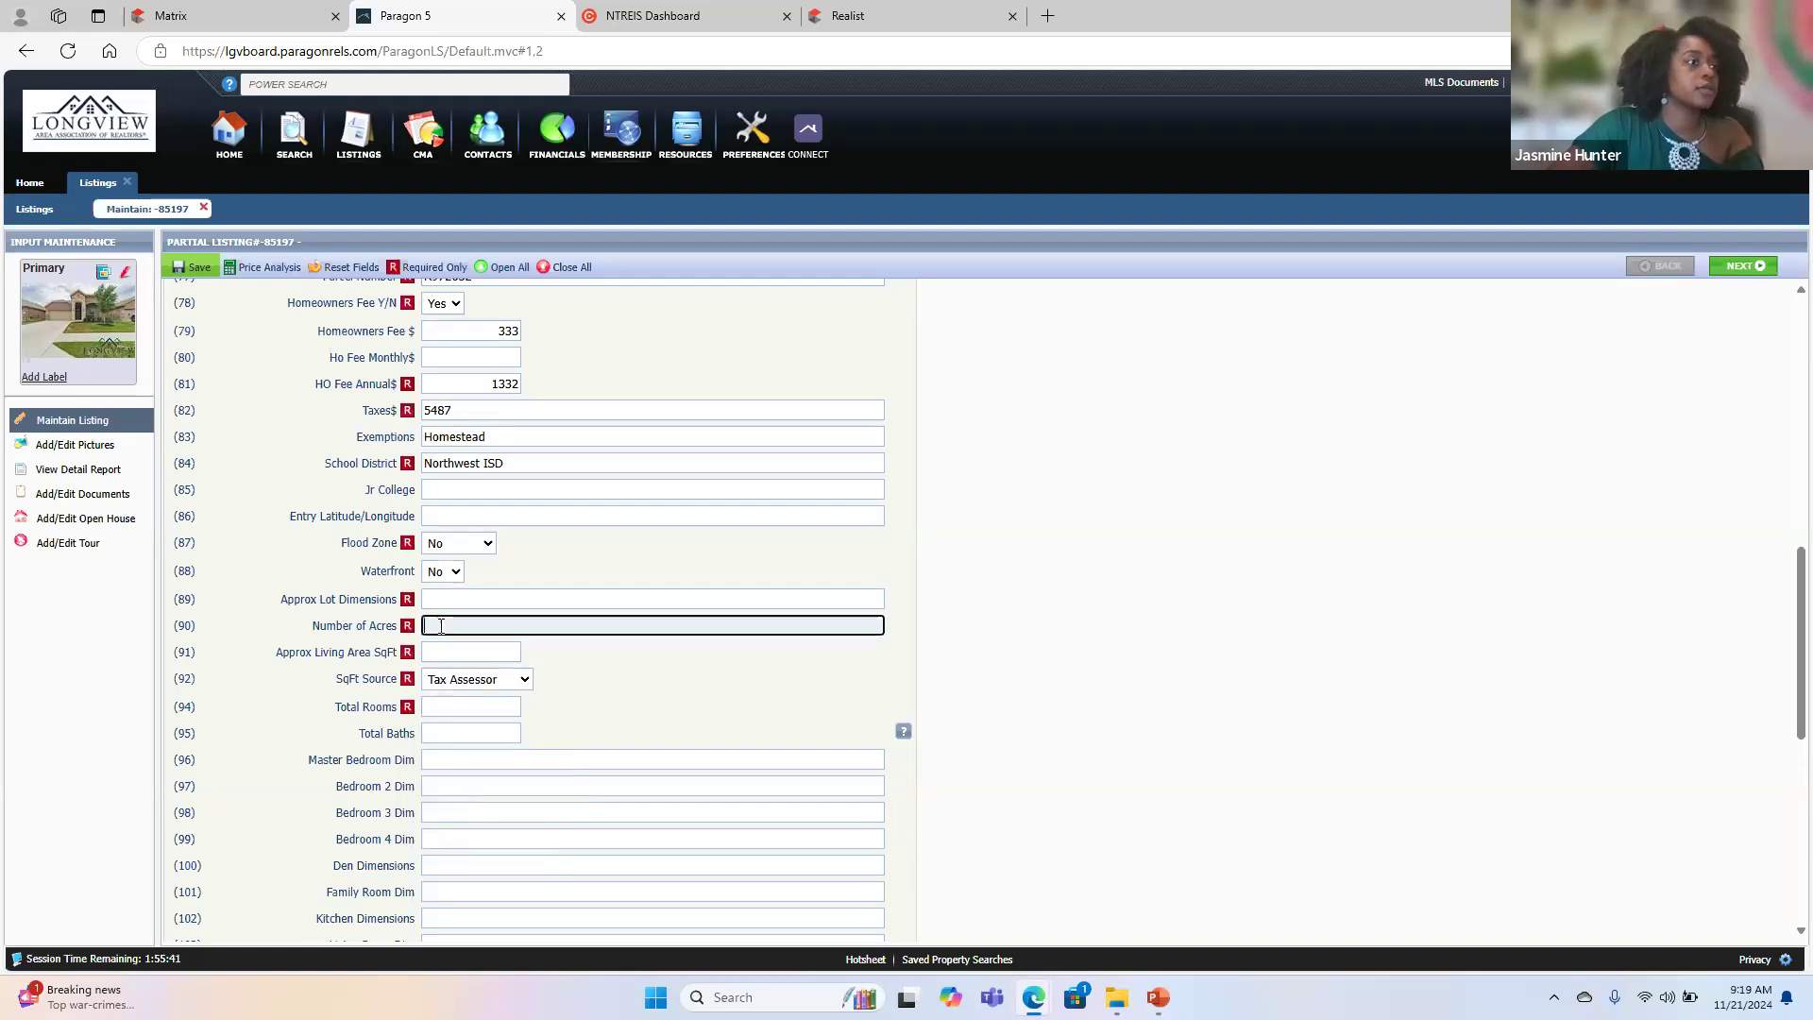
text(.13)
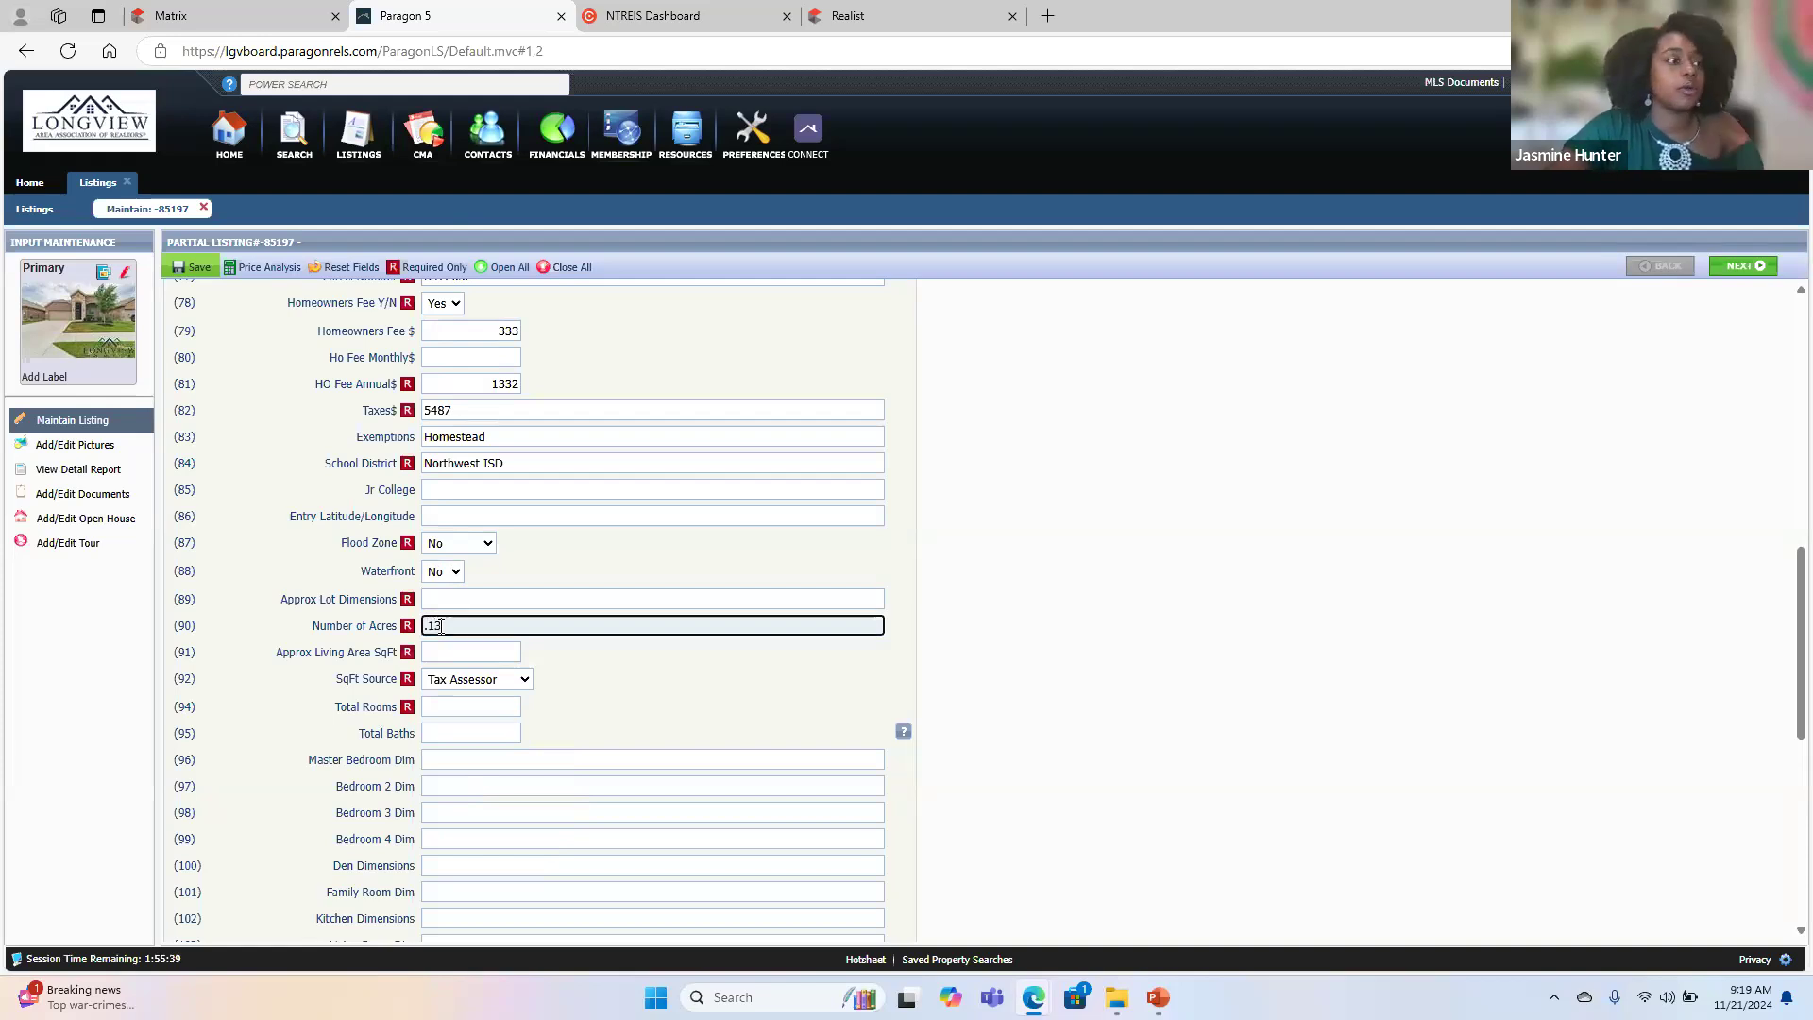
click(457, 653)
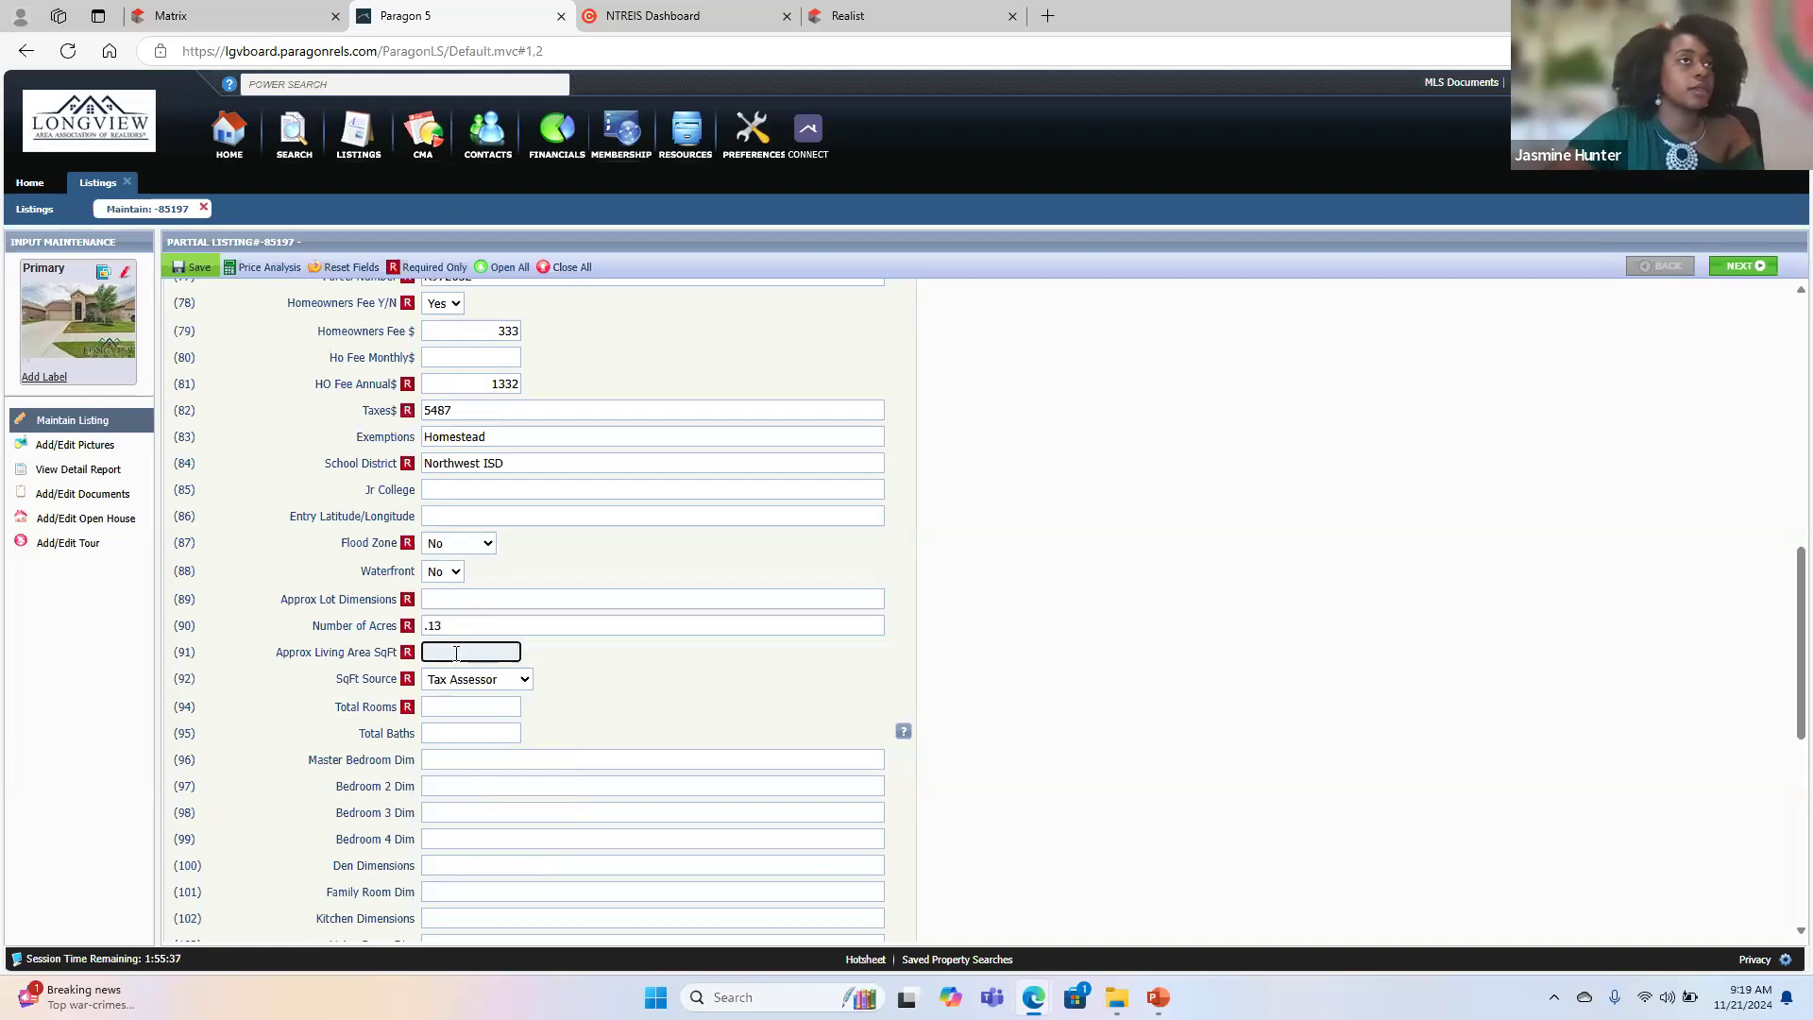
click(867, 13)
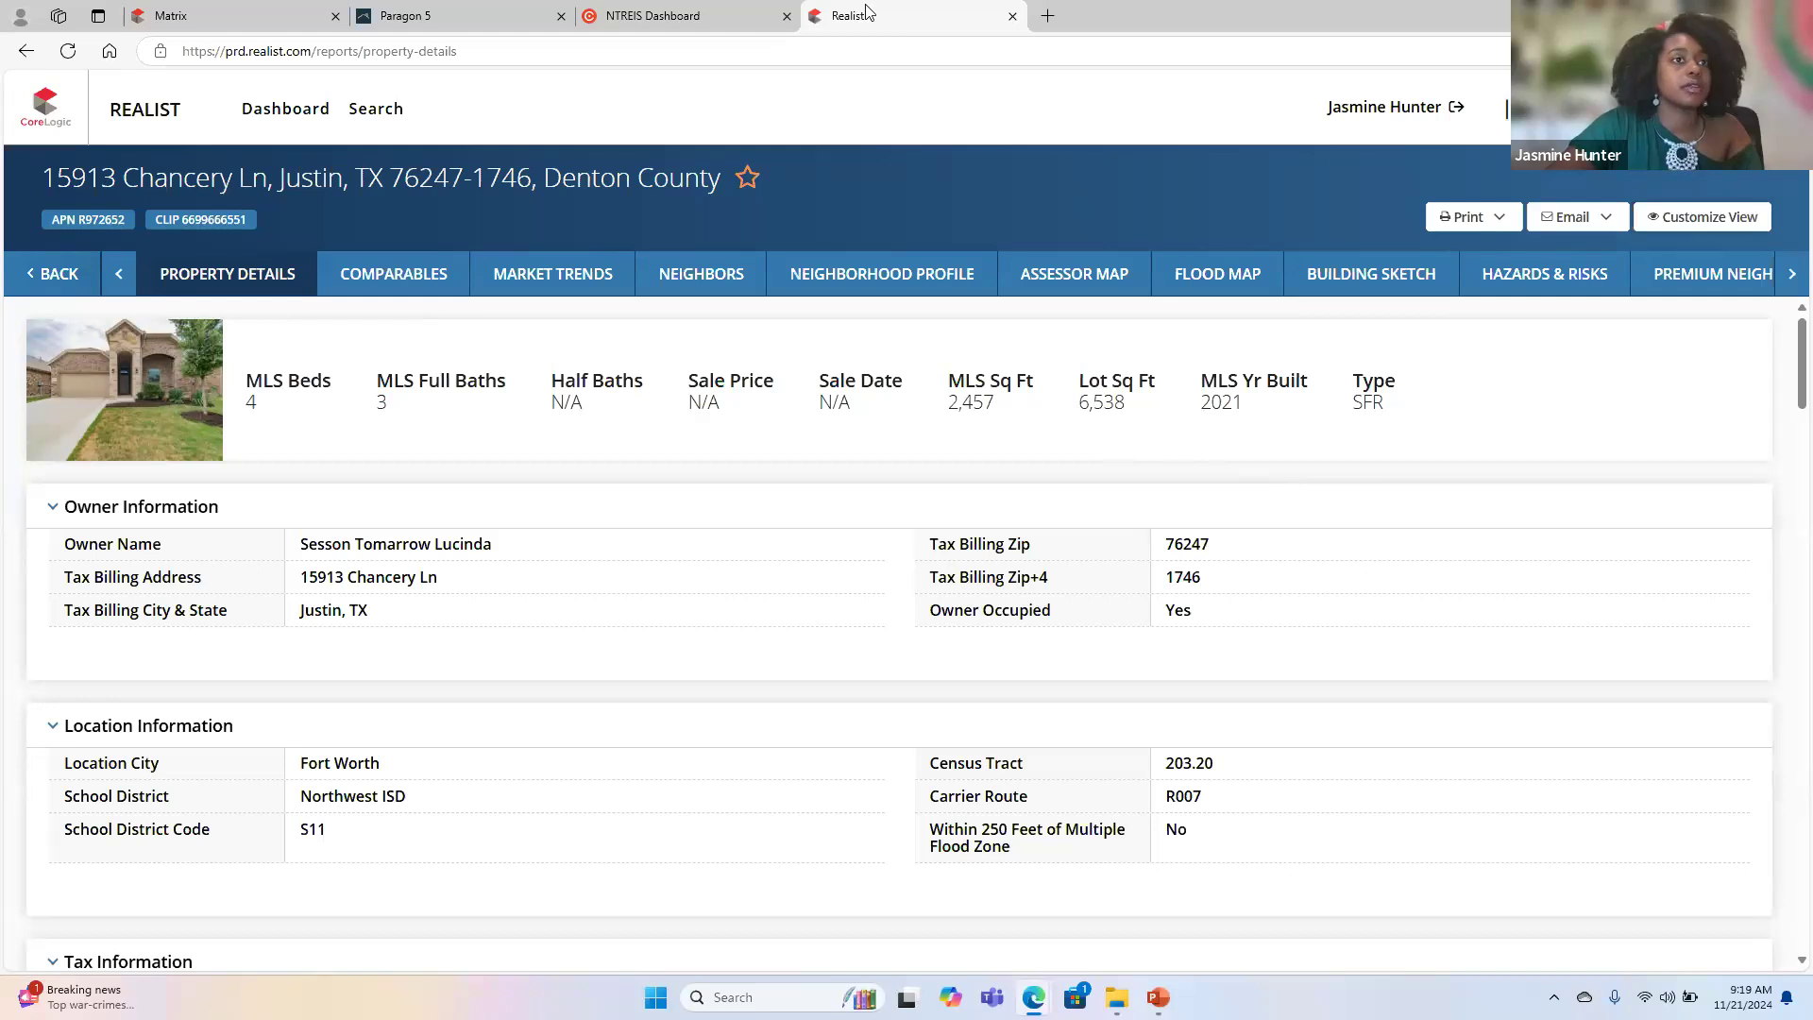
click(458, 15)
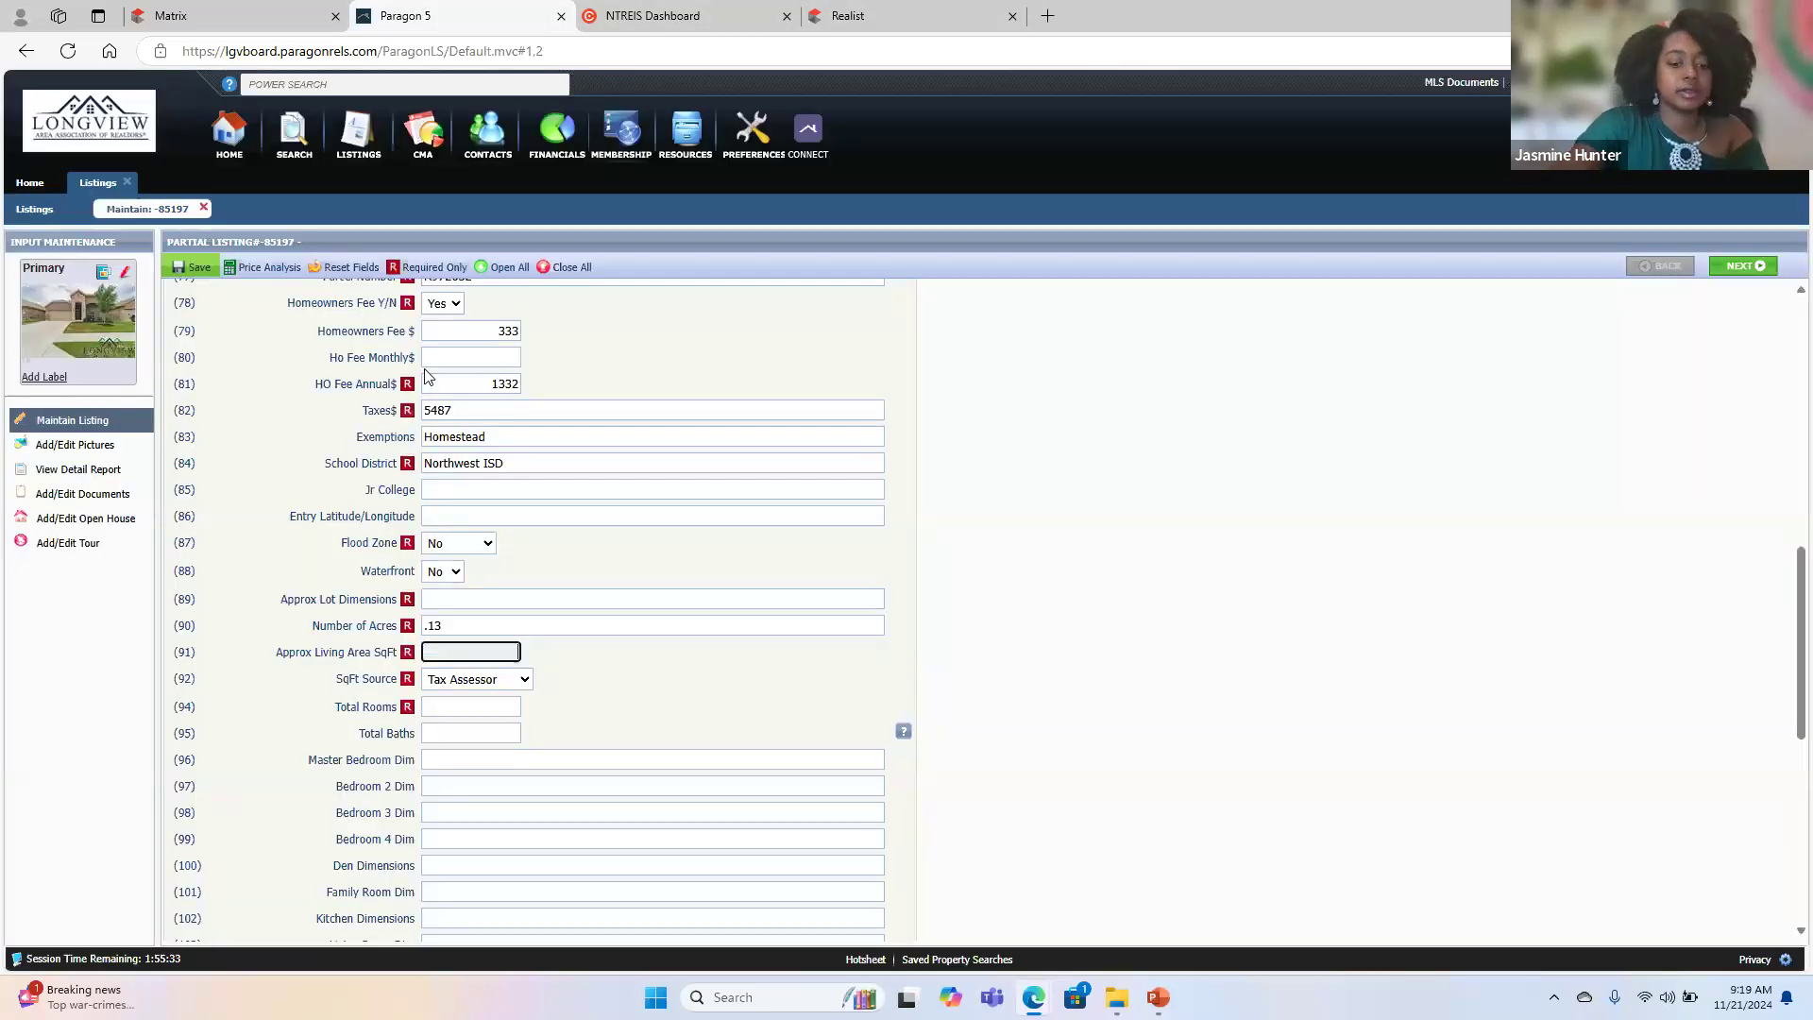
text(6538)
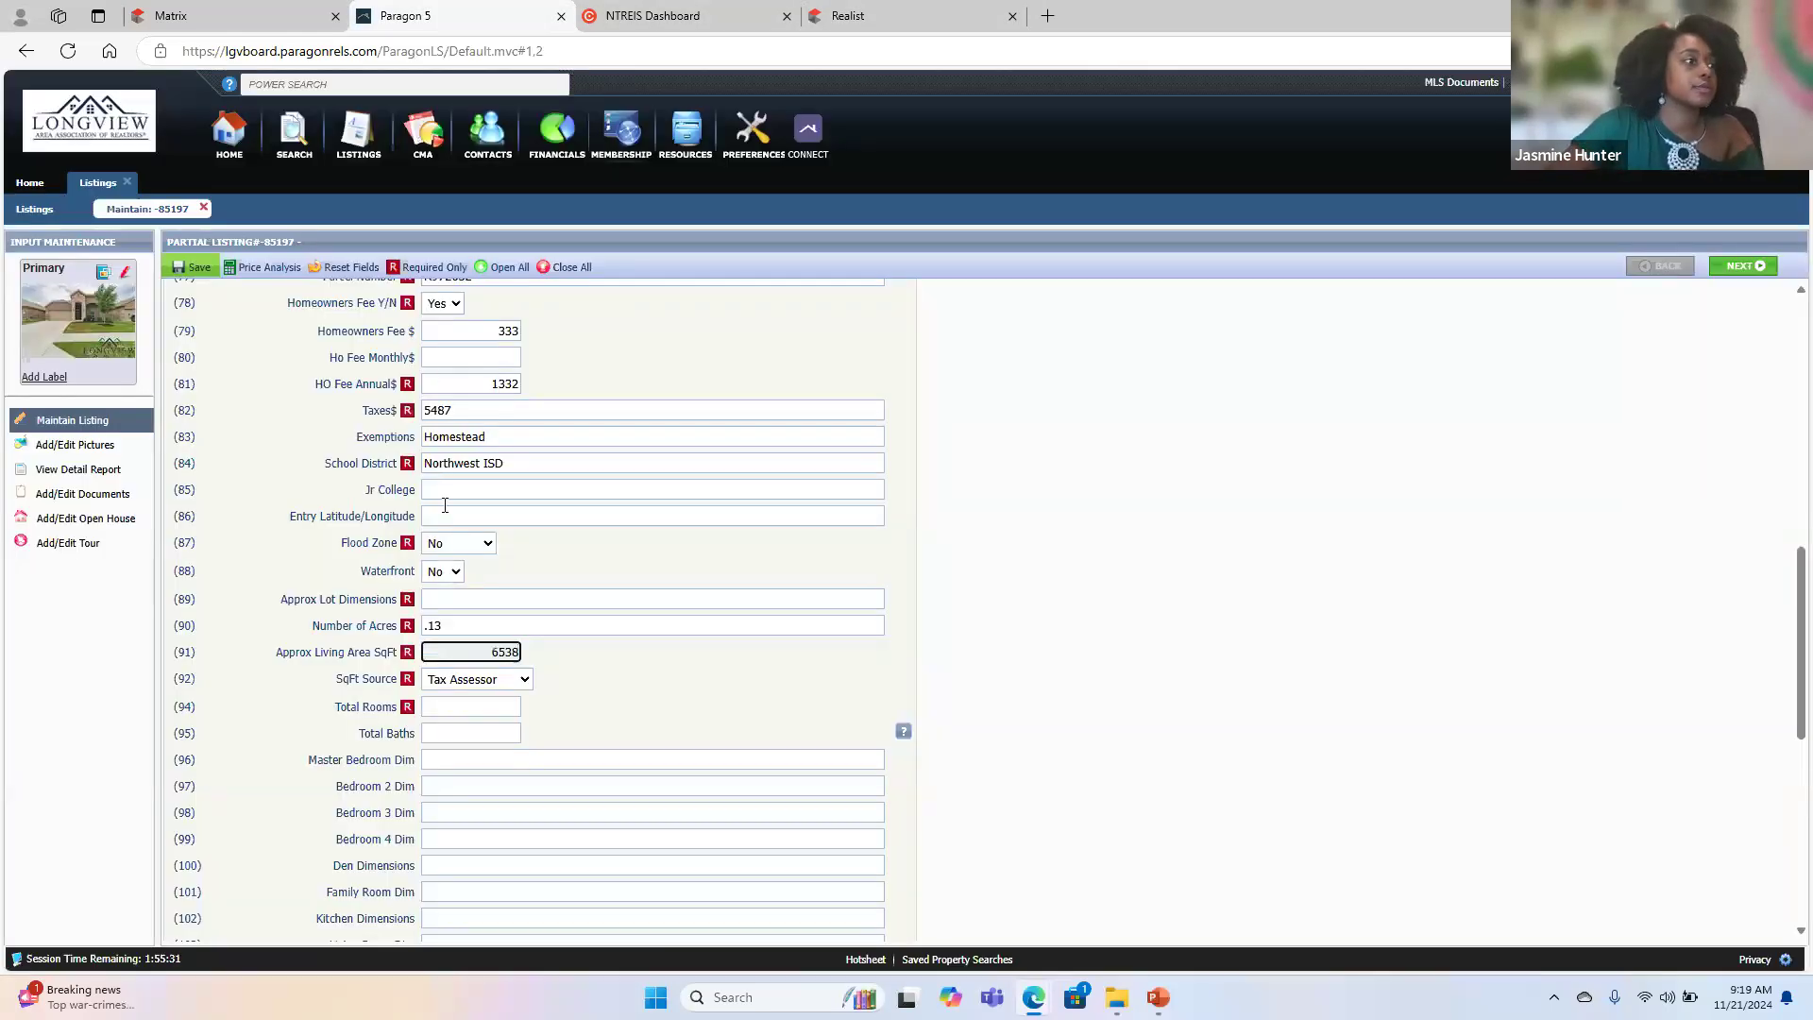
- Enter 60X120 as the Approx Lot Dimensions and 10 as the Total Rooms
click(443, 599)
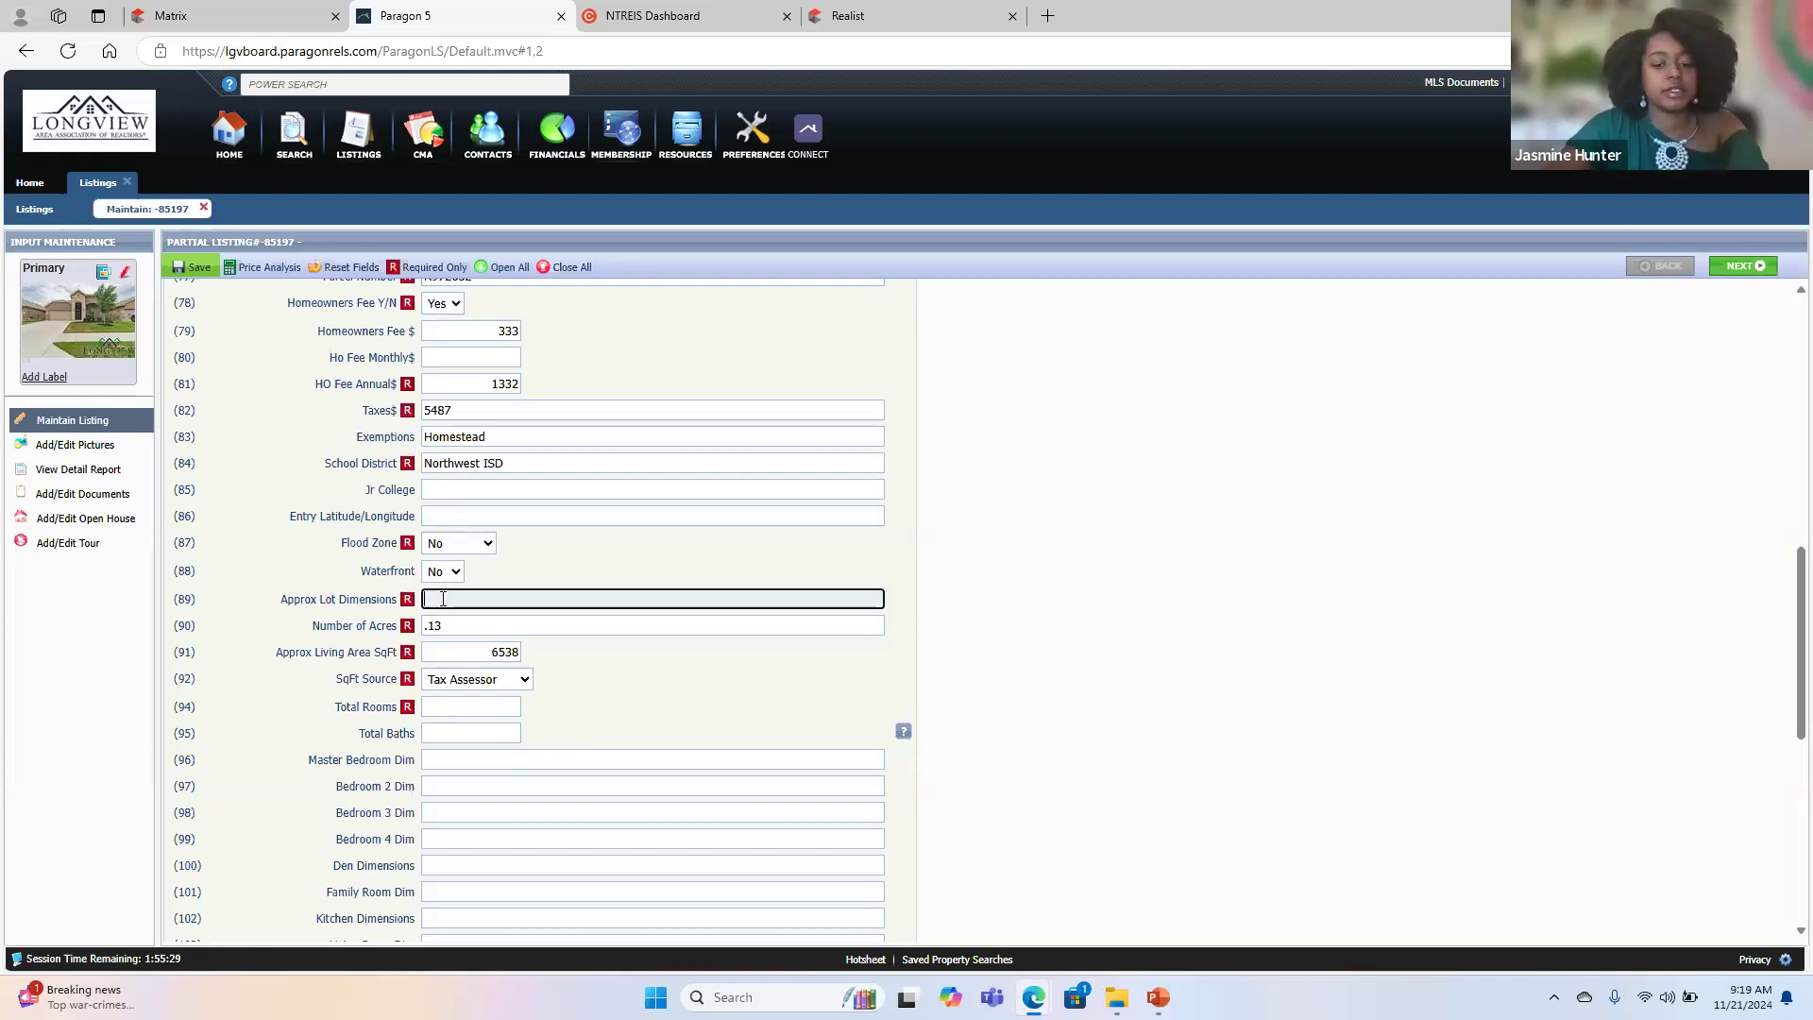
text(60x120)
click(680, 722)
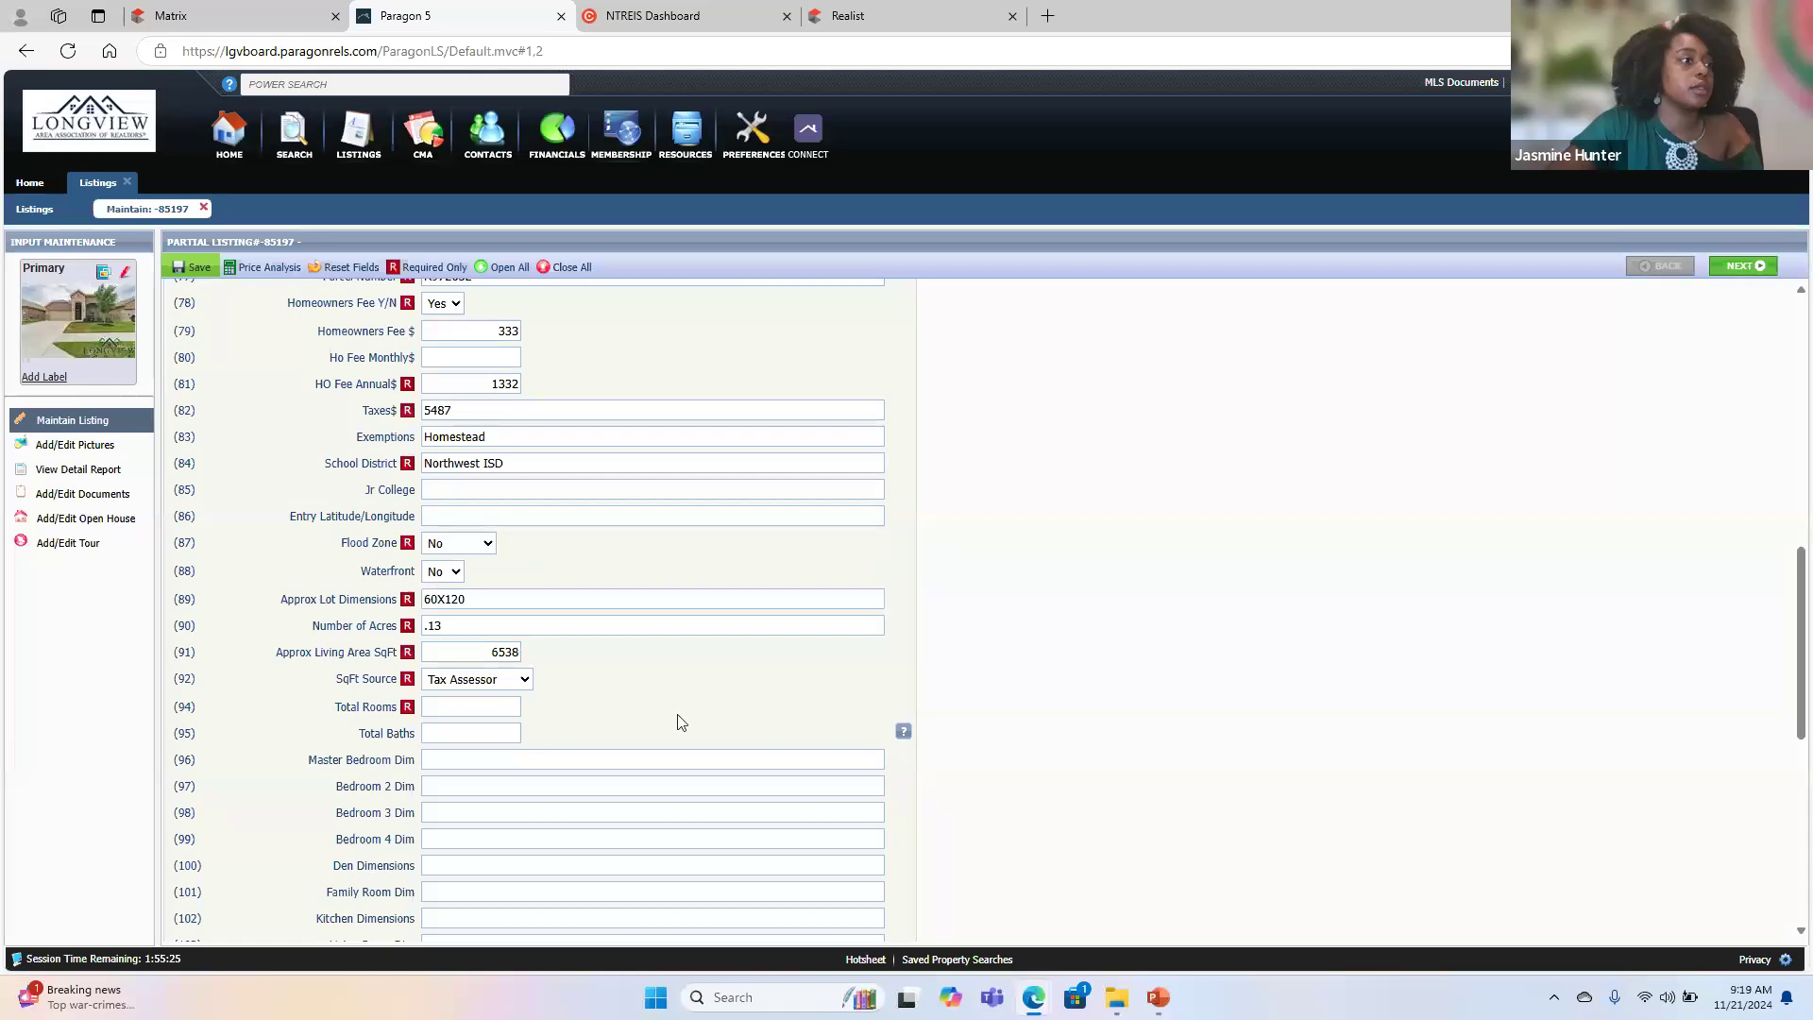
click(471, 714)
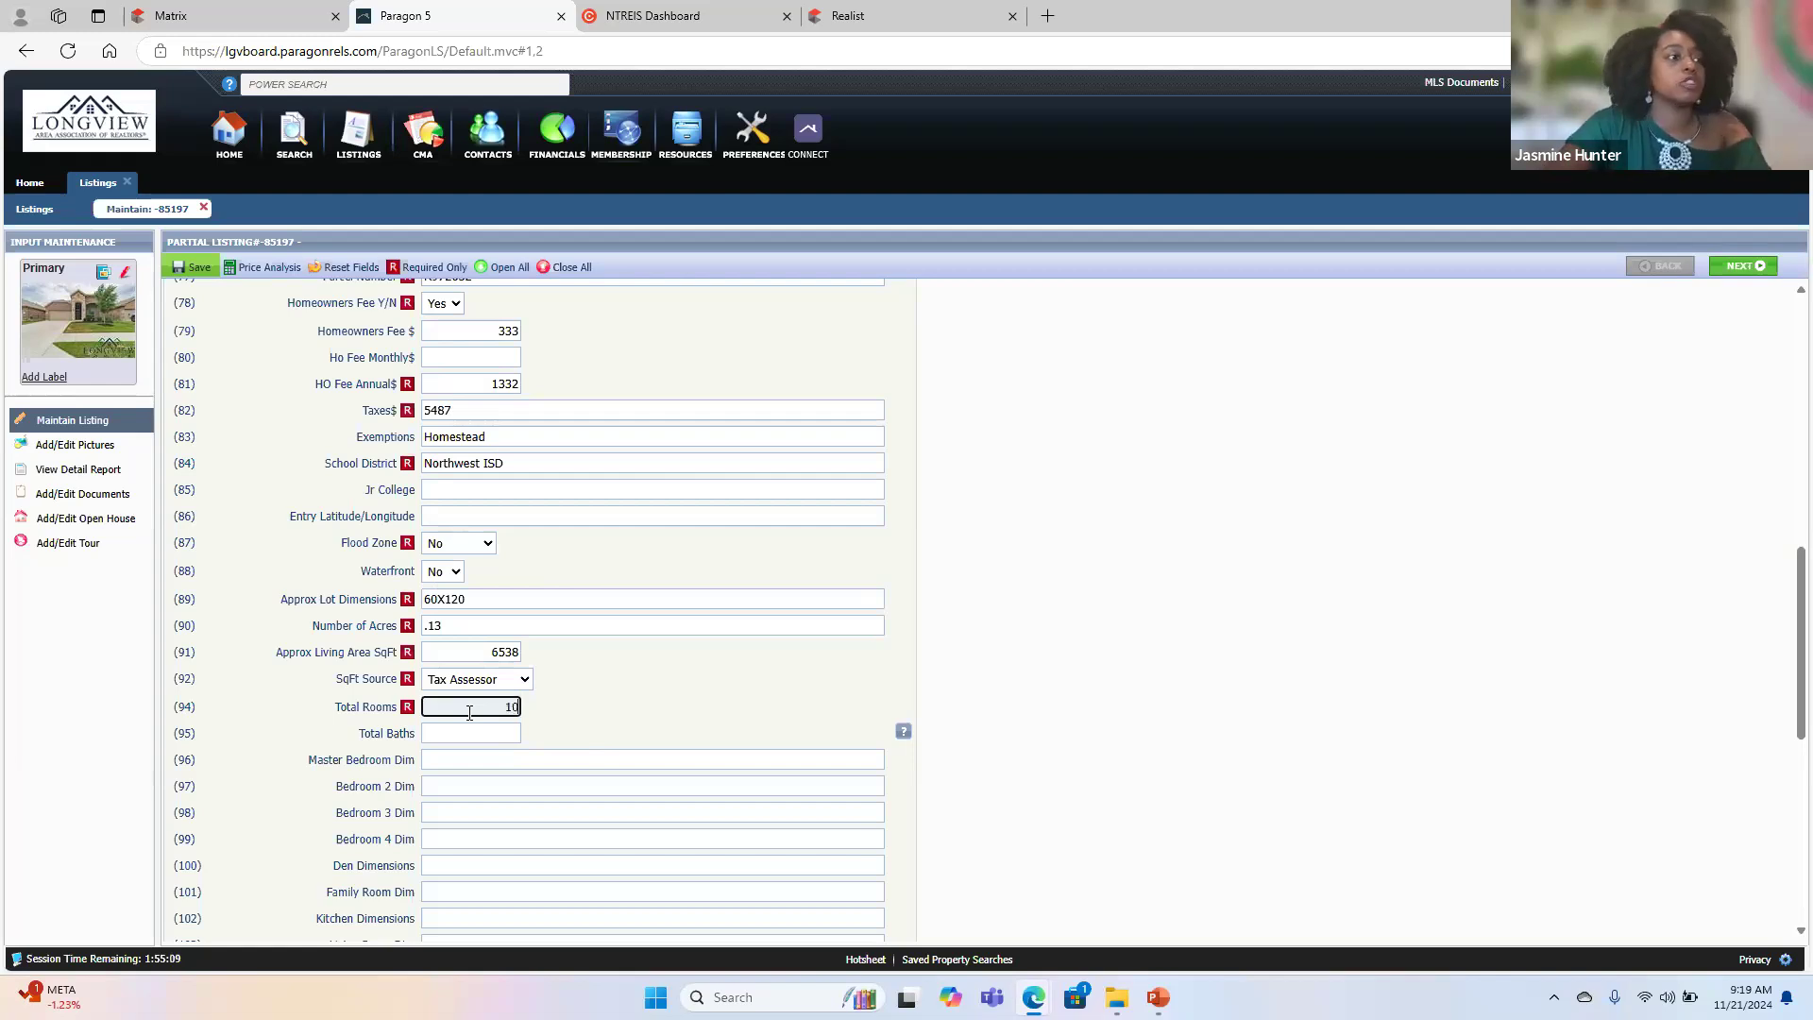
click(633, 718)
- Set both Pool Y/N and Hot Tub/Spa Y/N to No
scroll(633, 716, down, 5)
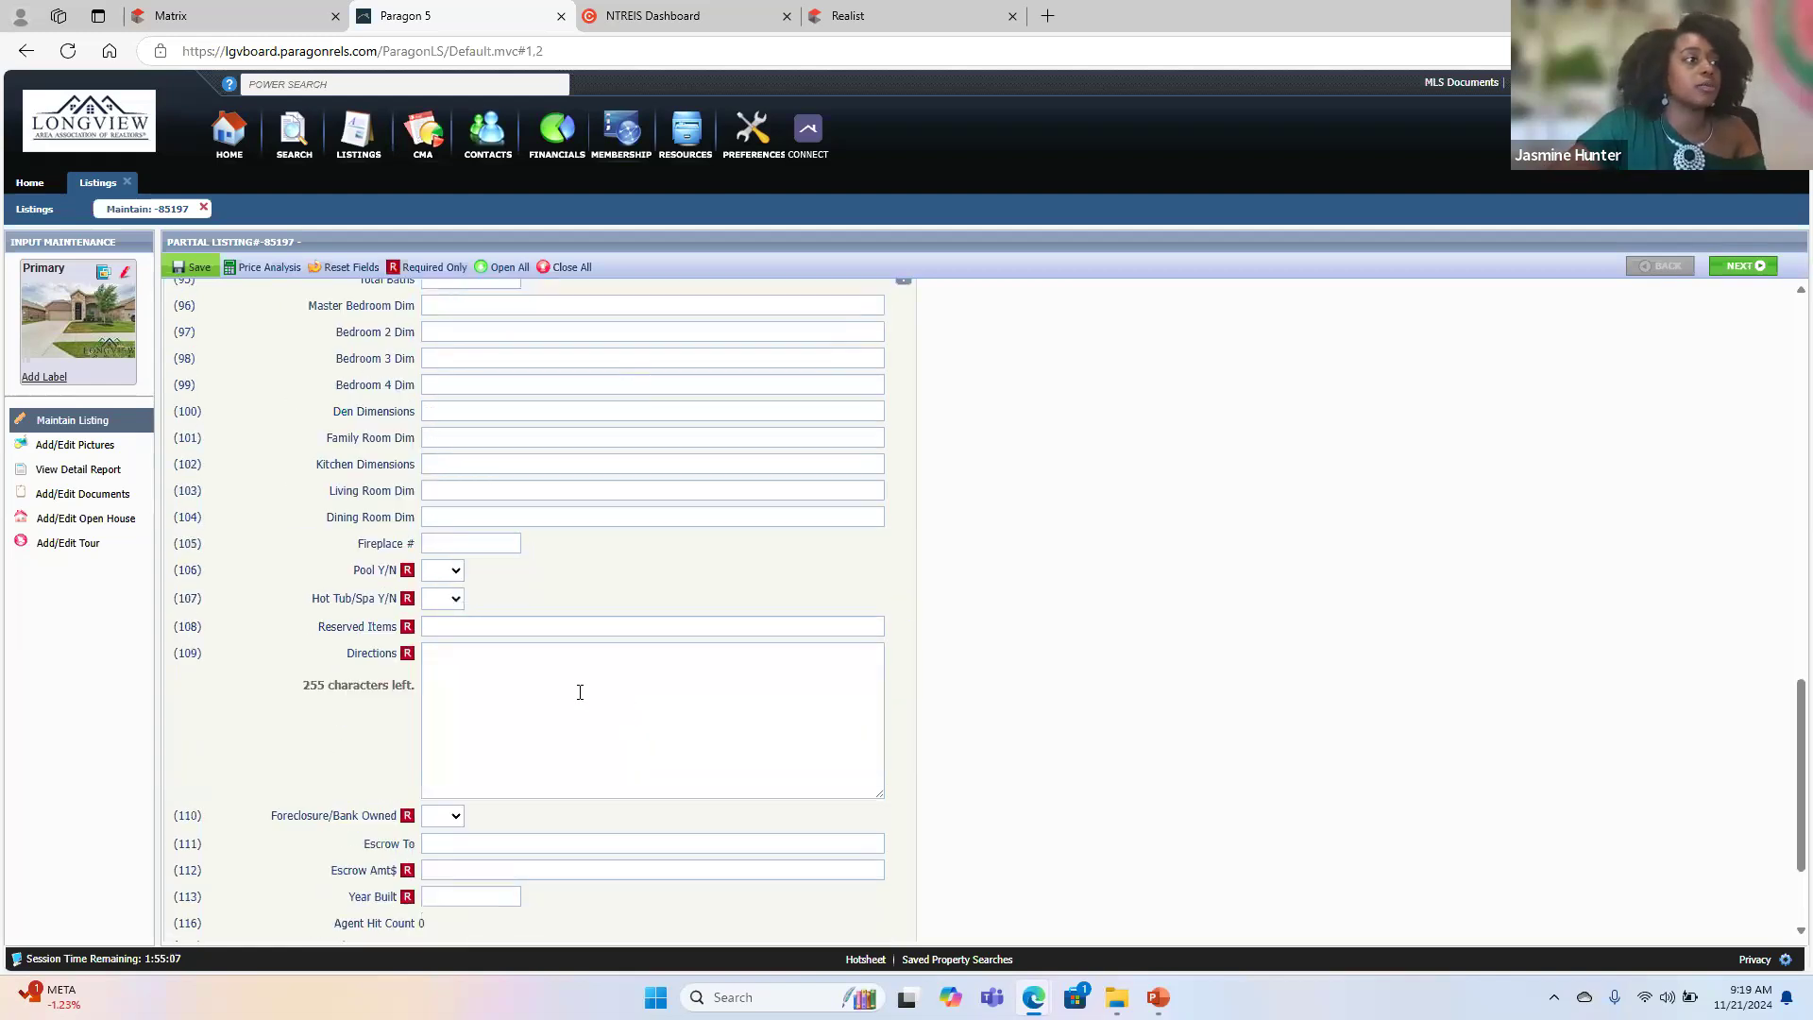
click(441, 570)
click(446, 618)
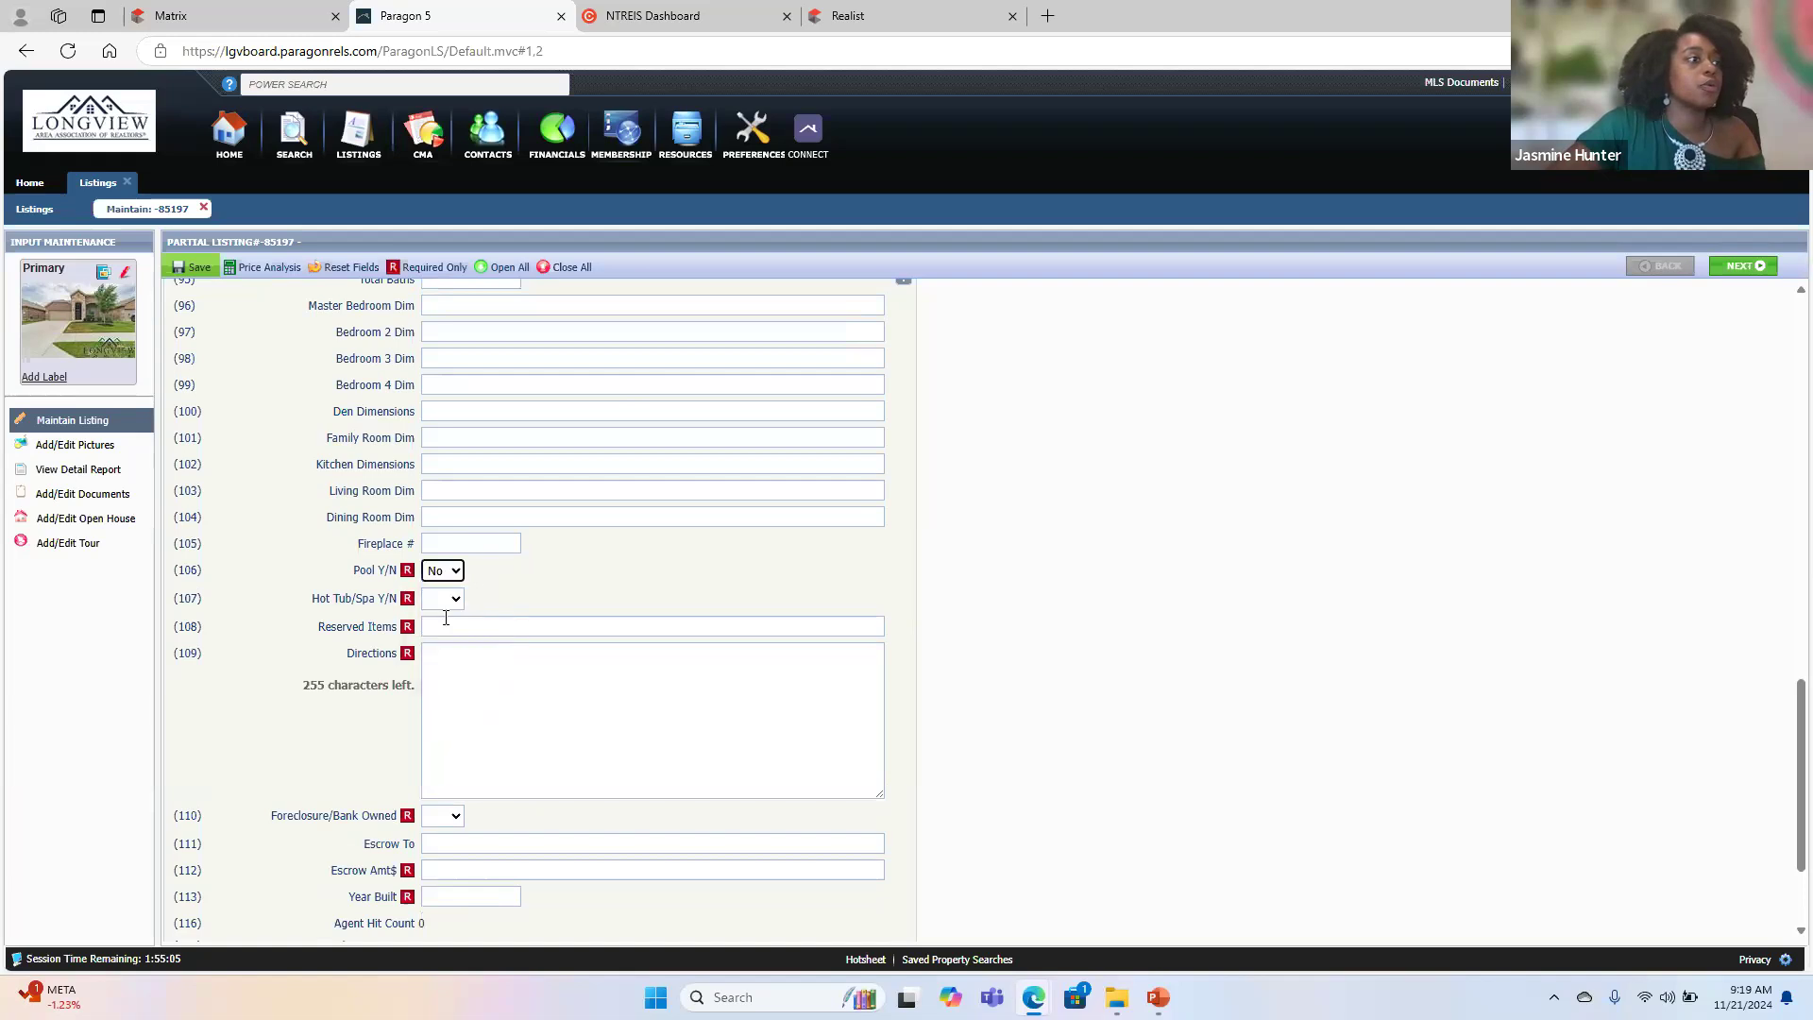
click(442, 599)
click(448, 650)
- Enter Personal Property as the Reserved Items
click(457, 627)
text(P)
key(Caps_Lock)
text(ersonal)
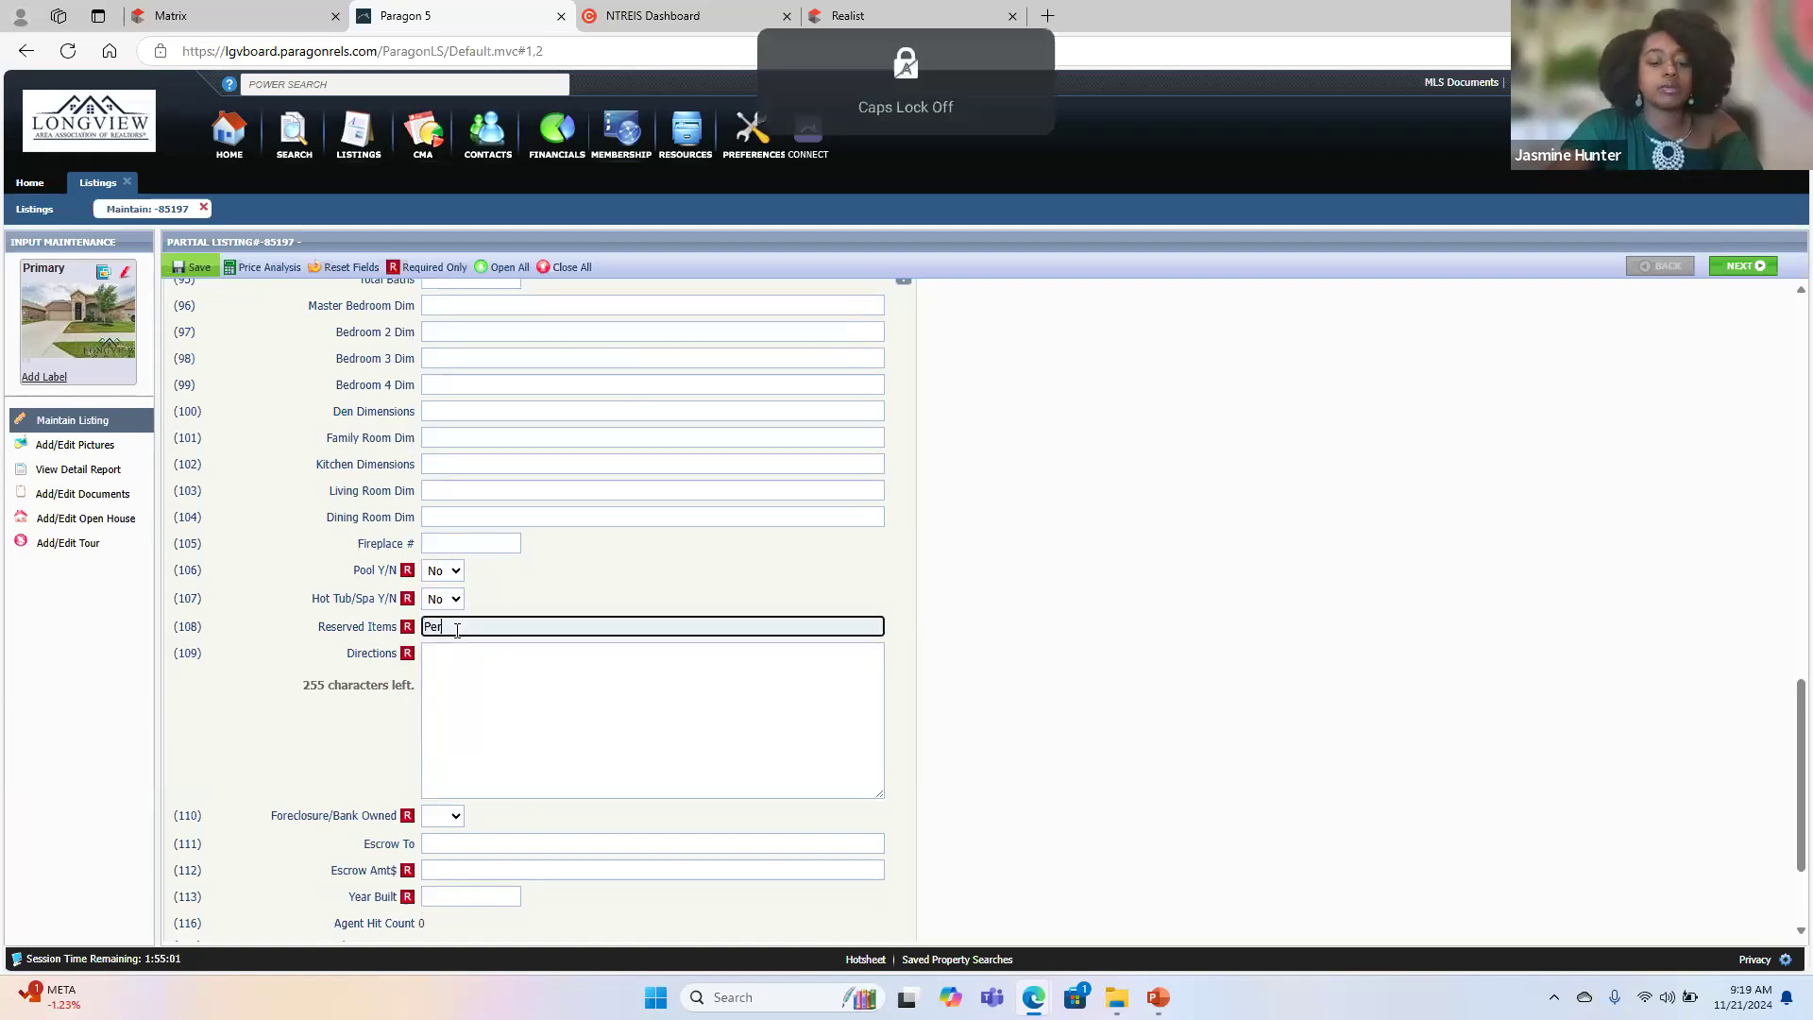
key(Caps_Lock)
text(P)
key(Caps_Lock)
text(roperty)
click(317, 726)
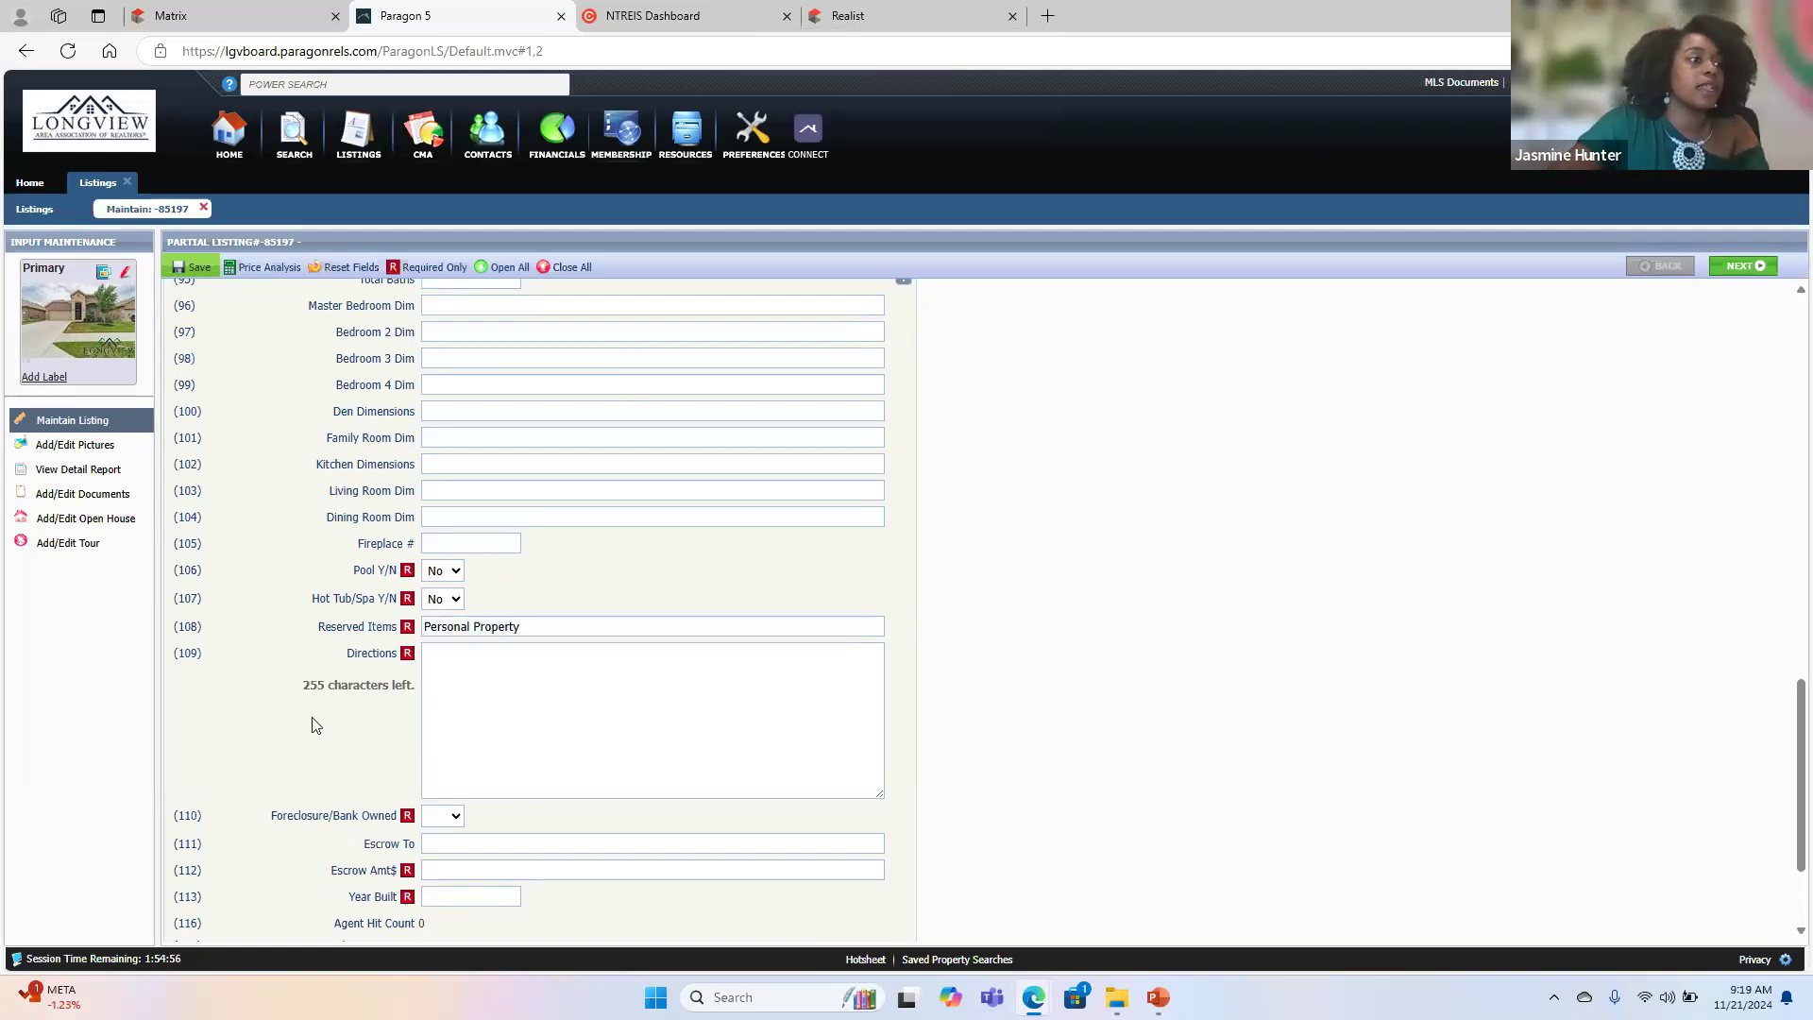
- Set Foreclosure/Bank Owned to No and enter 1% as the Escrow Amt$
click(442, 816)
click(445, 864)
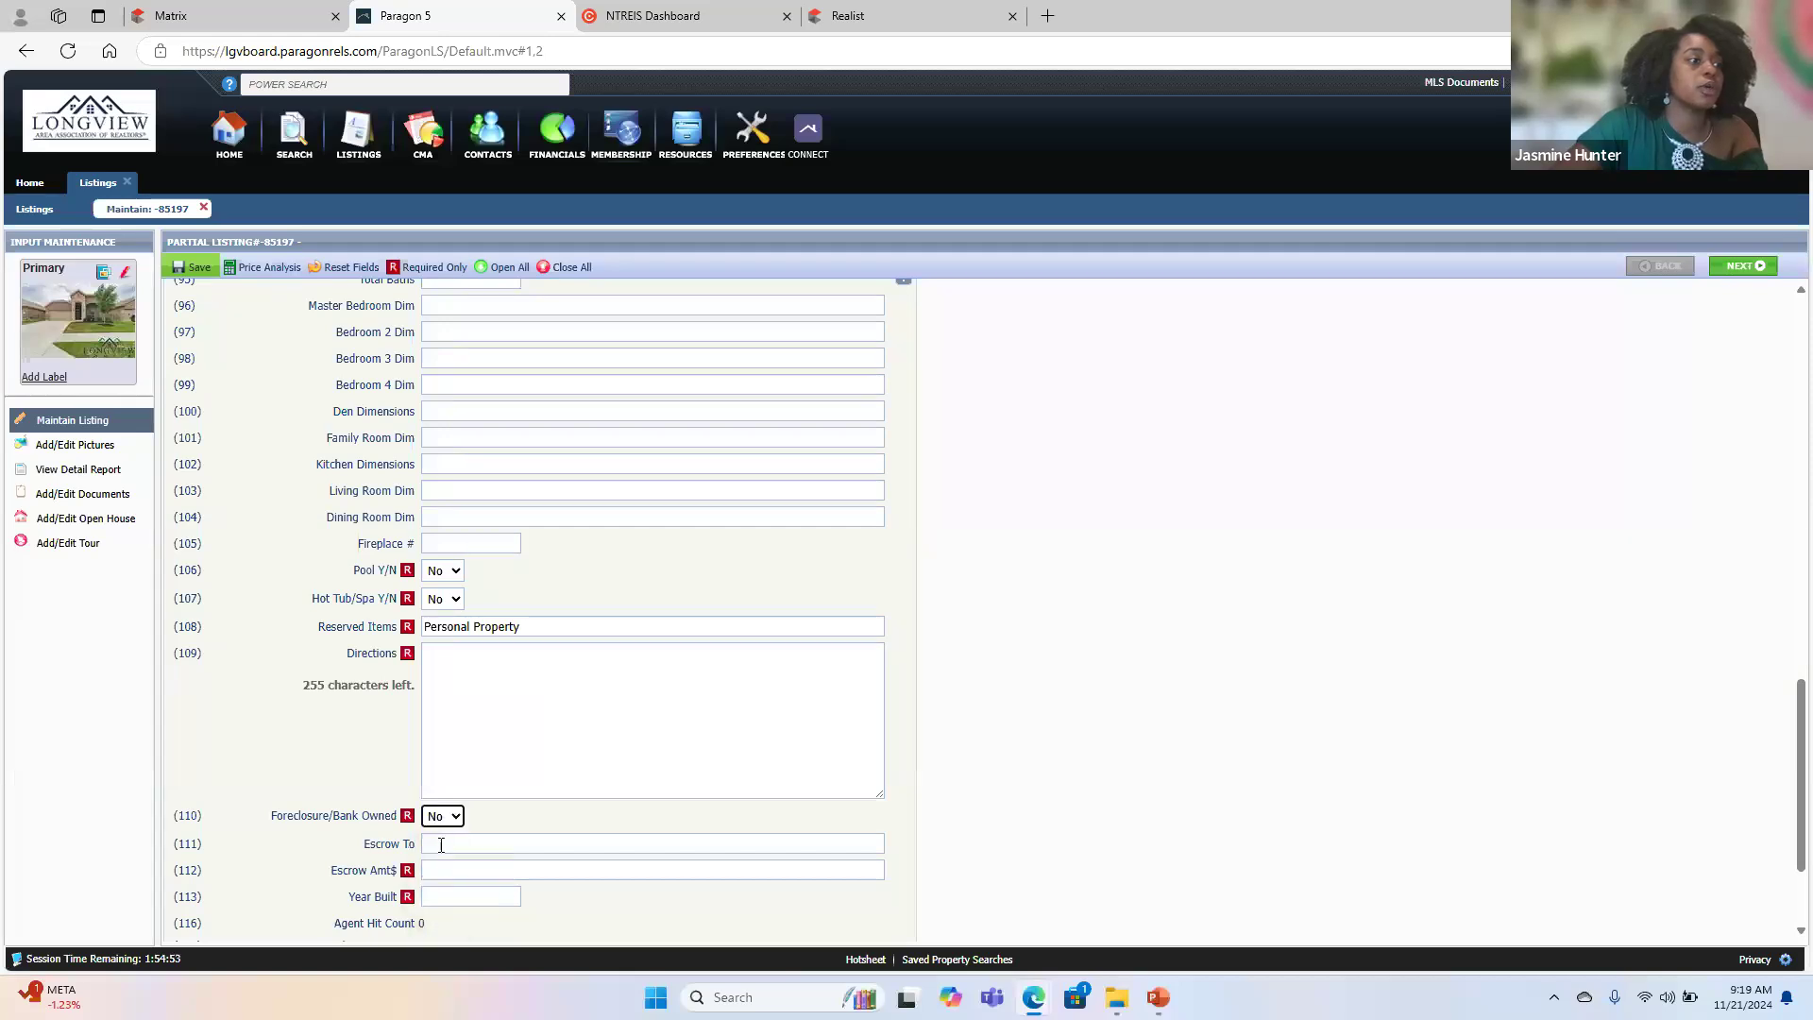
click(436, 871)
text(1)
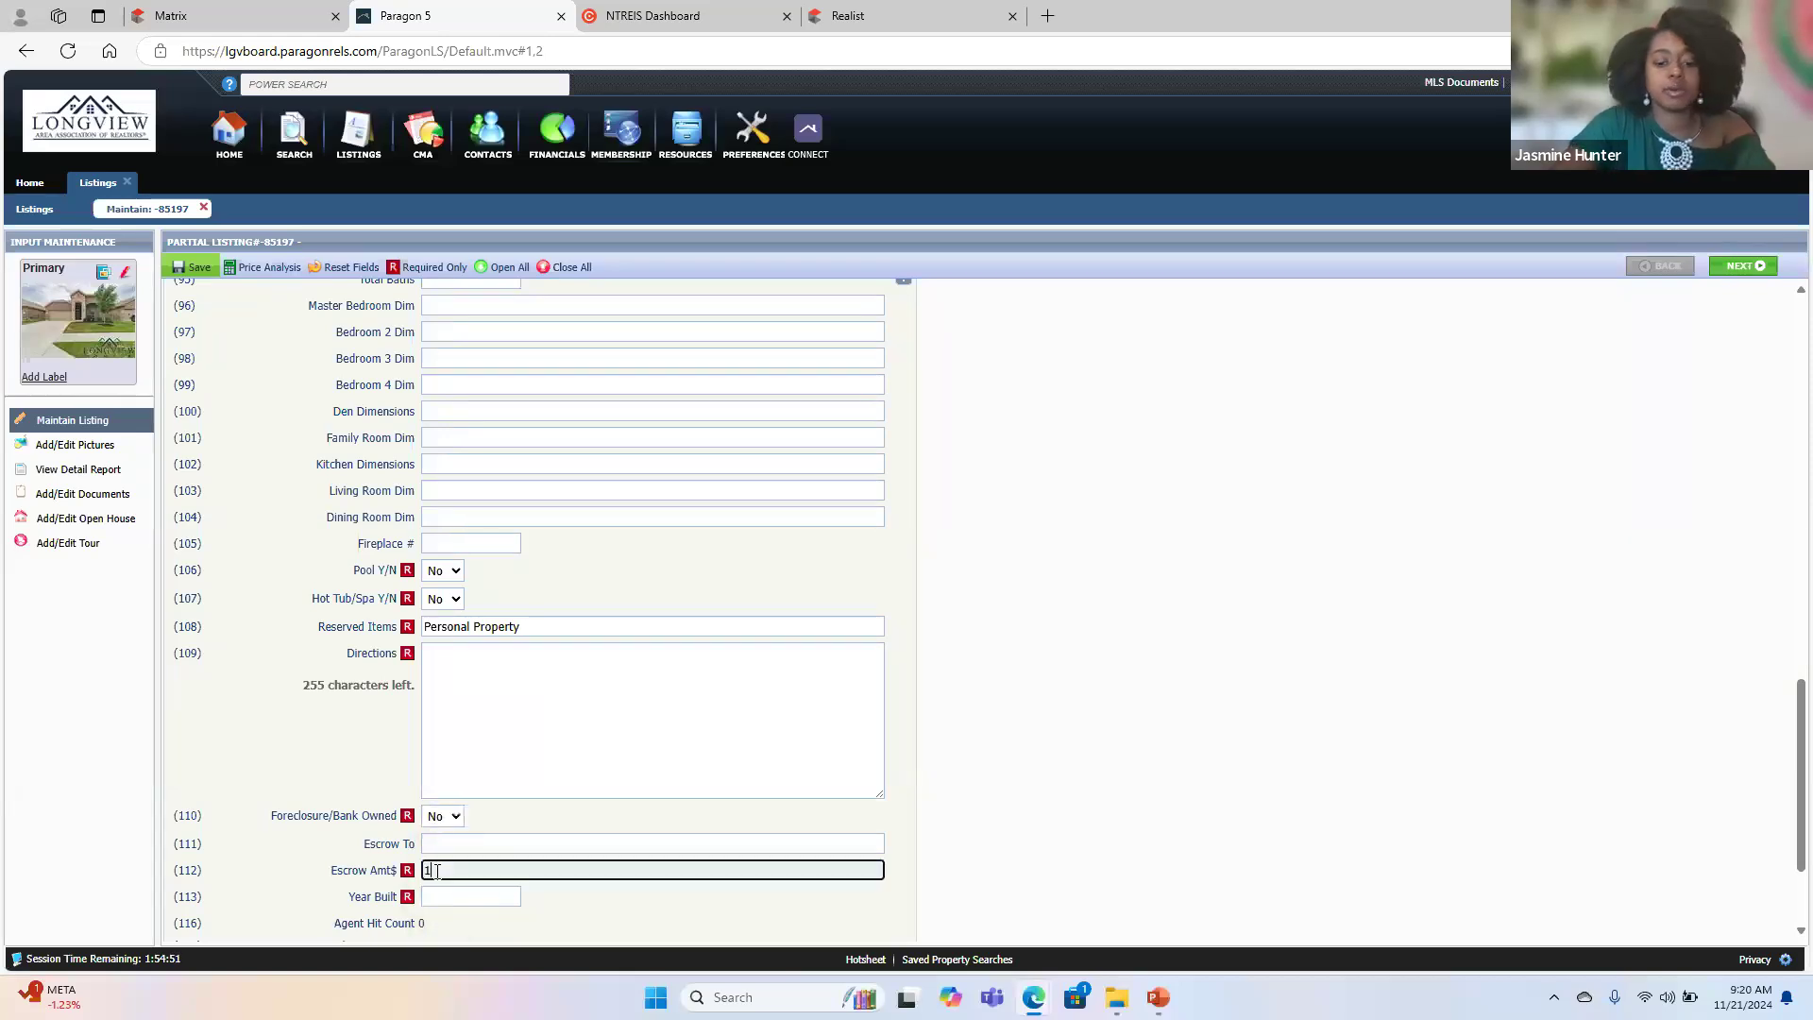
- Set the Year Built to 2021 and enter Texas Secure Title Colley in the Escrow To field
click(430, 897)
click(447, 842)
text(S)
key(Caps_Lock)
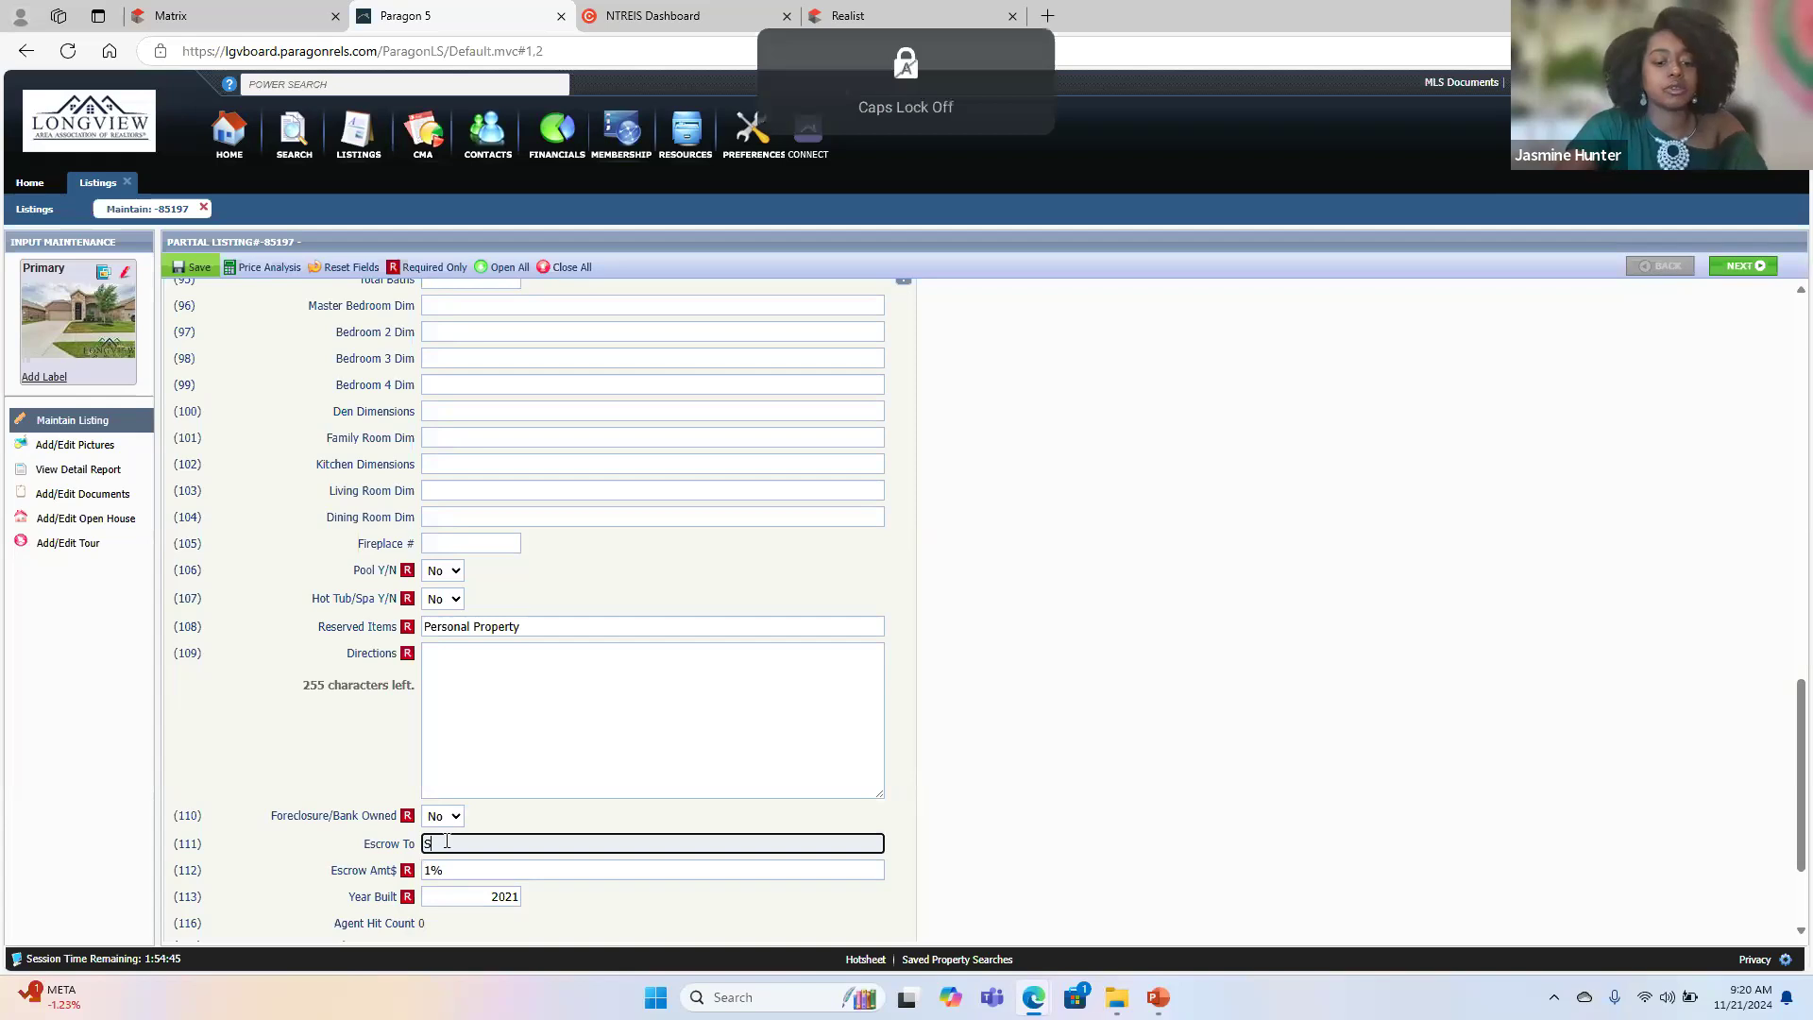
key(BackSpace)
text(T)
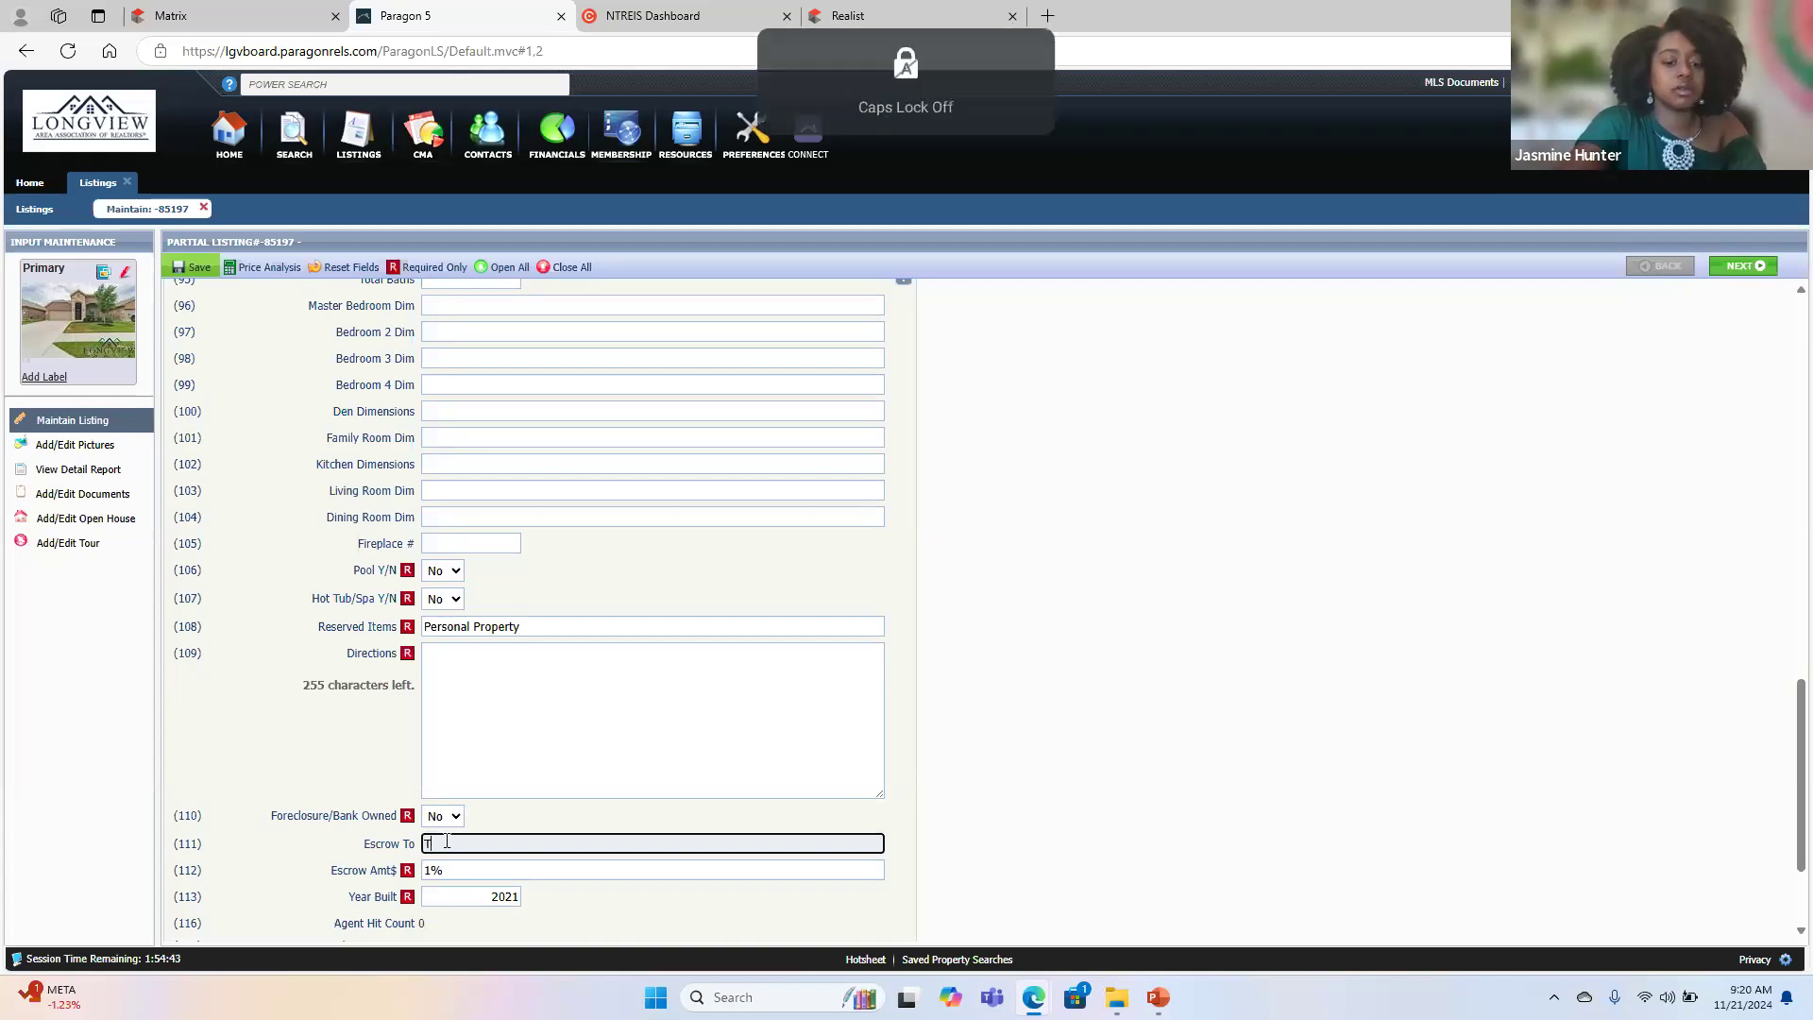
text(exas Secure)
key(Caps_Lock)
text(T)
key(Caps_Lock)
text(itle)
key(Caps_Lock)
text(C)
key(Caps_Lock)
text(olley)
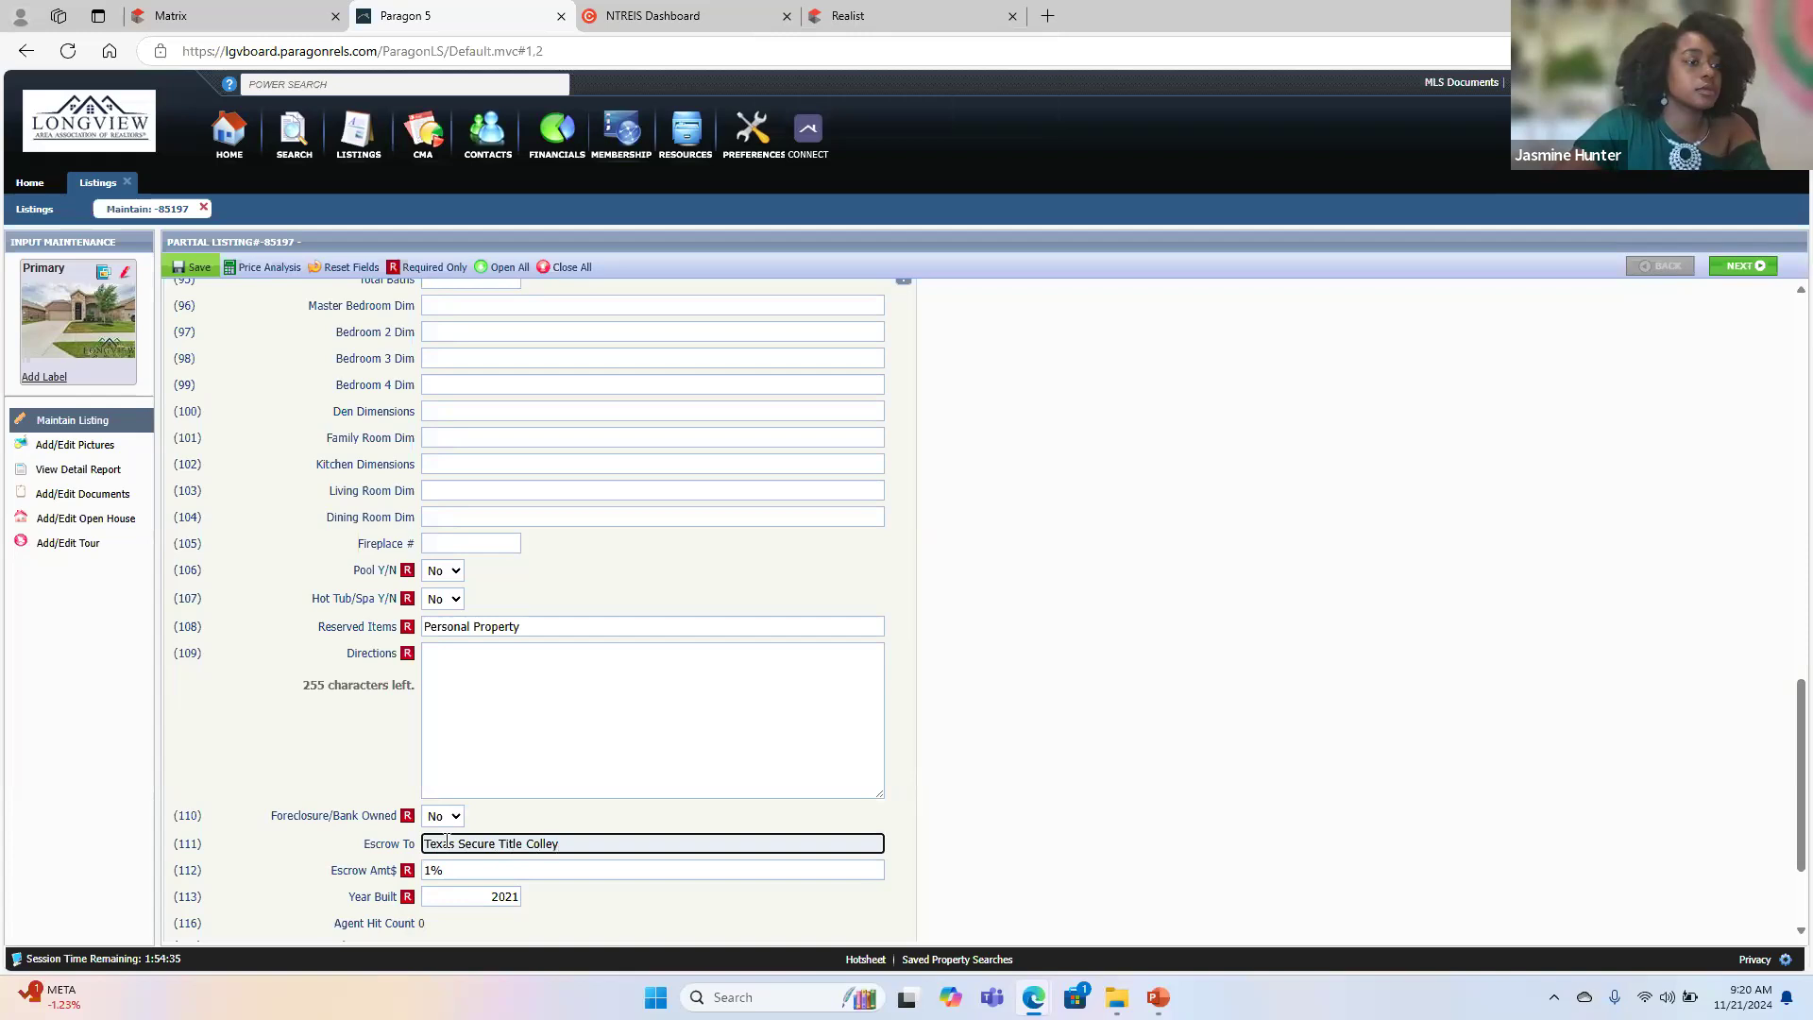
click(321, 859)
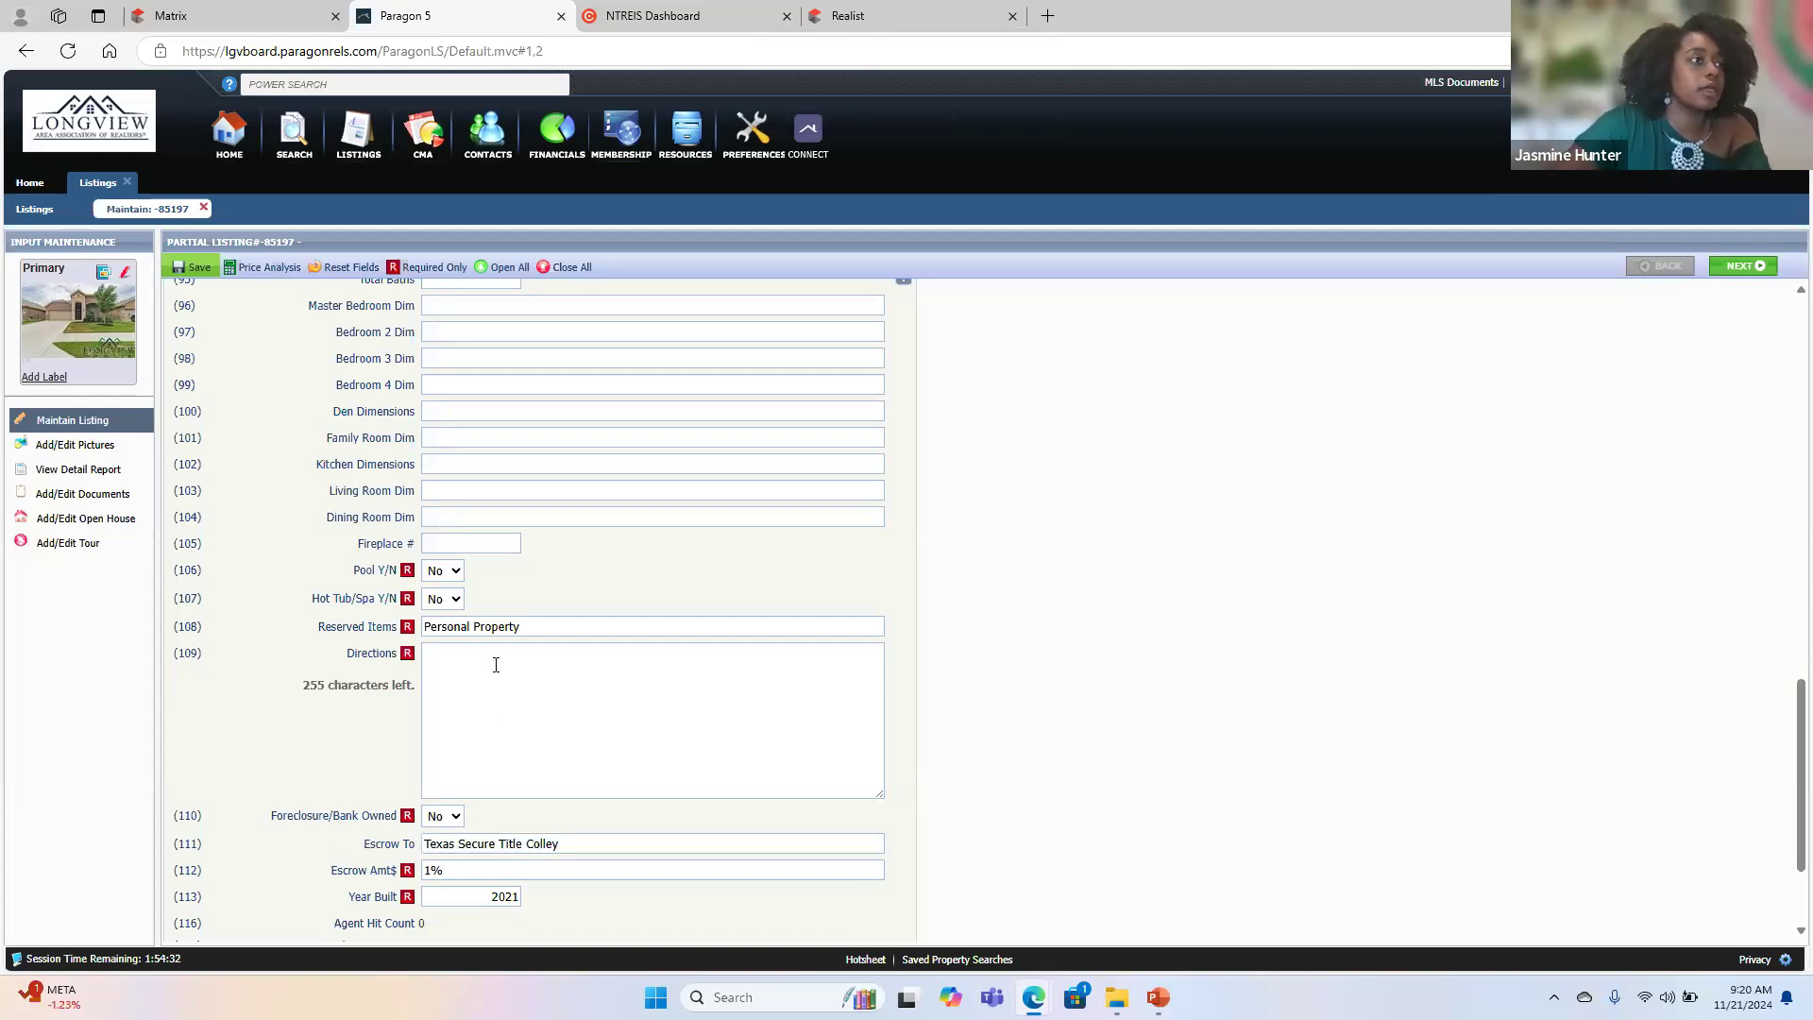
- Switch to Matrix, open the active Trails of Elizabeth Creek listing, and copy its full Public Driving Directions text
click(658, 16)
click(208, 16)
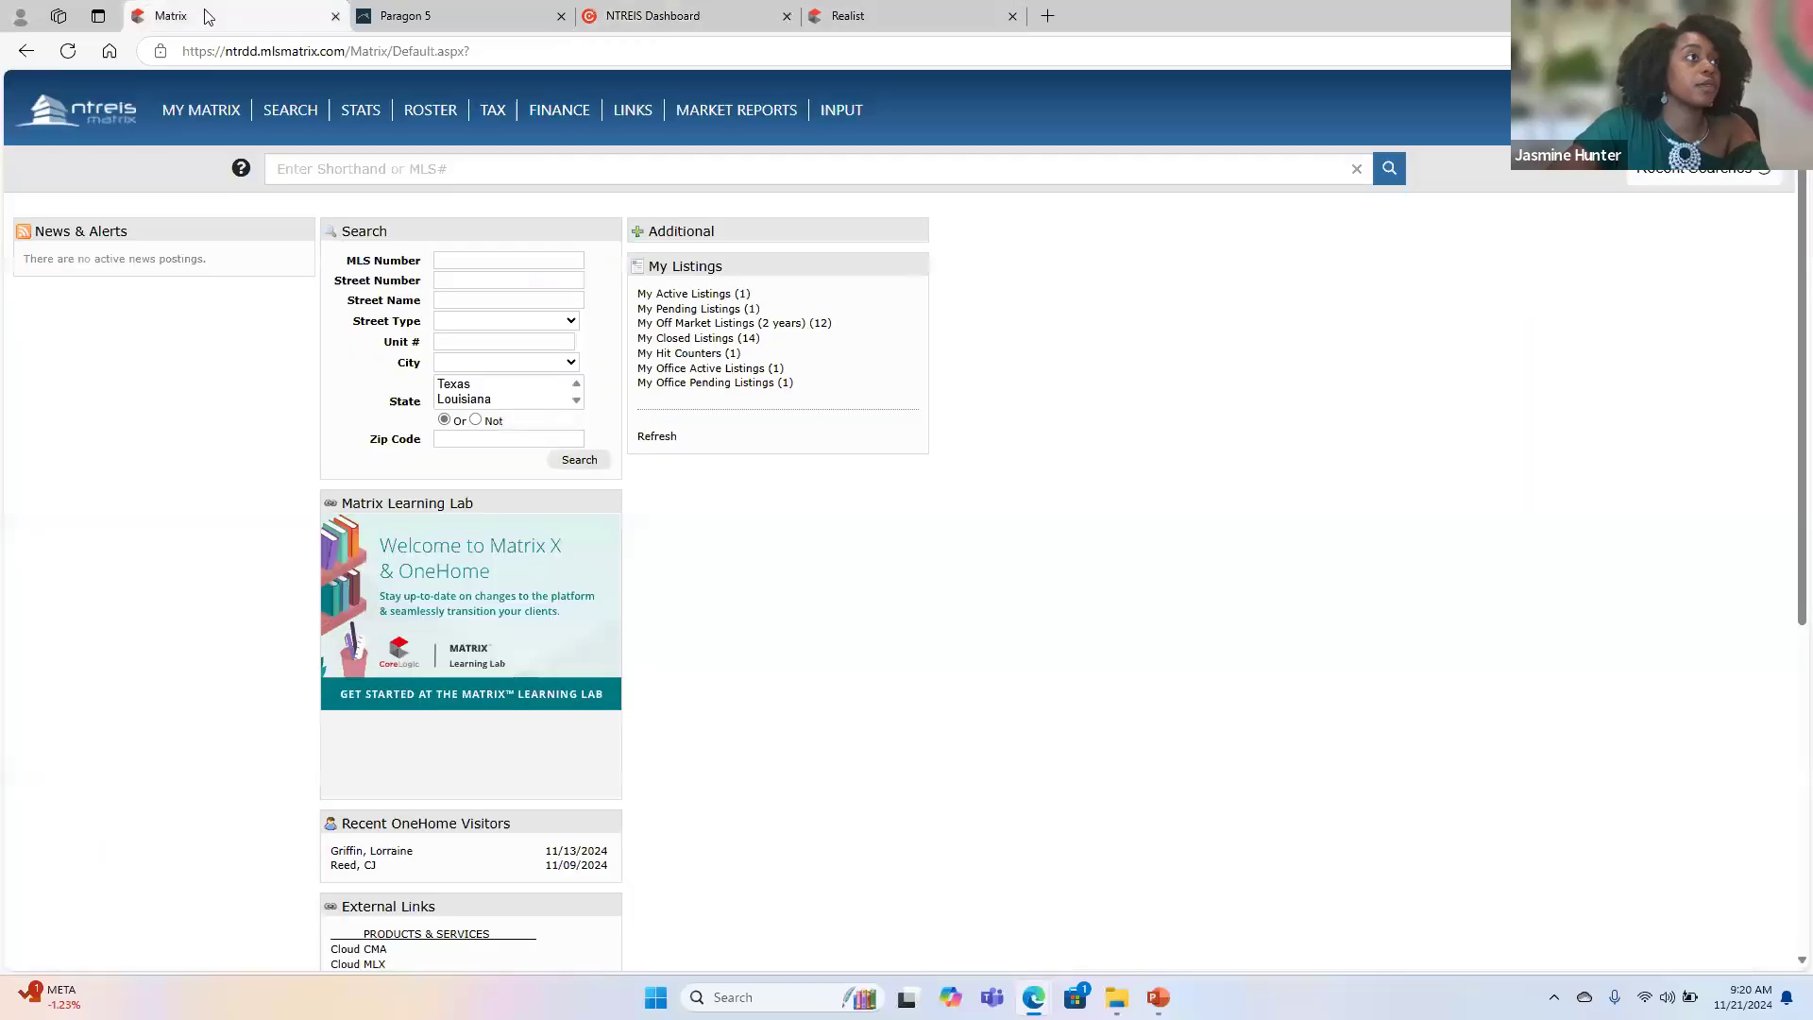
click(693, 294)
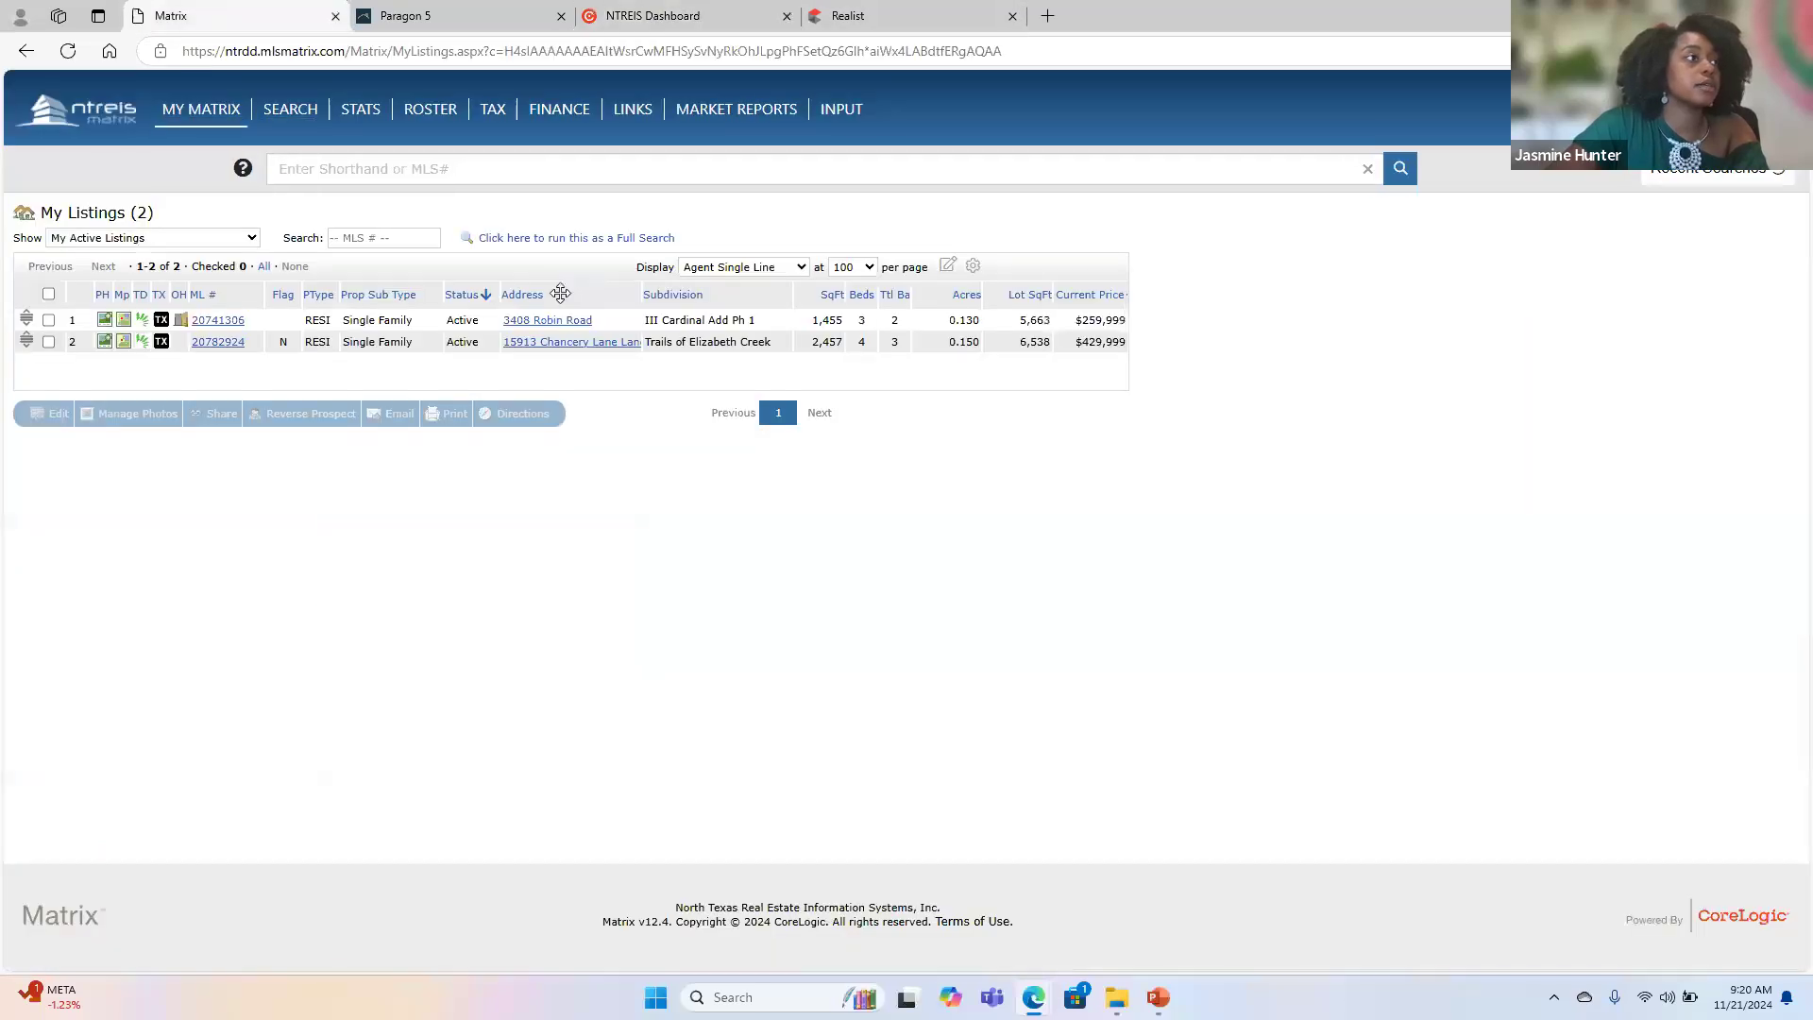
click(215, 343)
scroll(410, 650, down, 10)
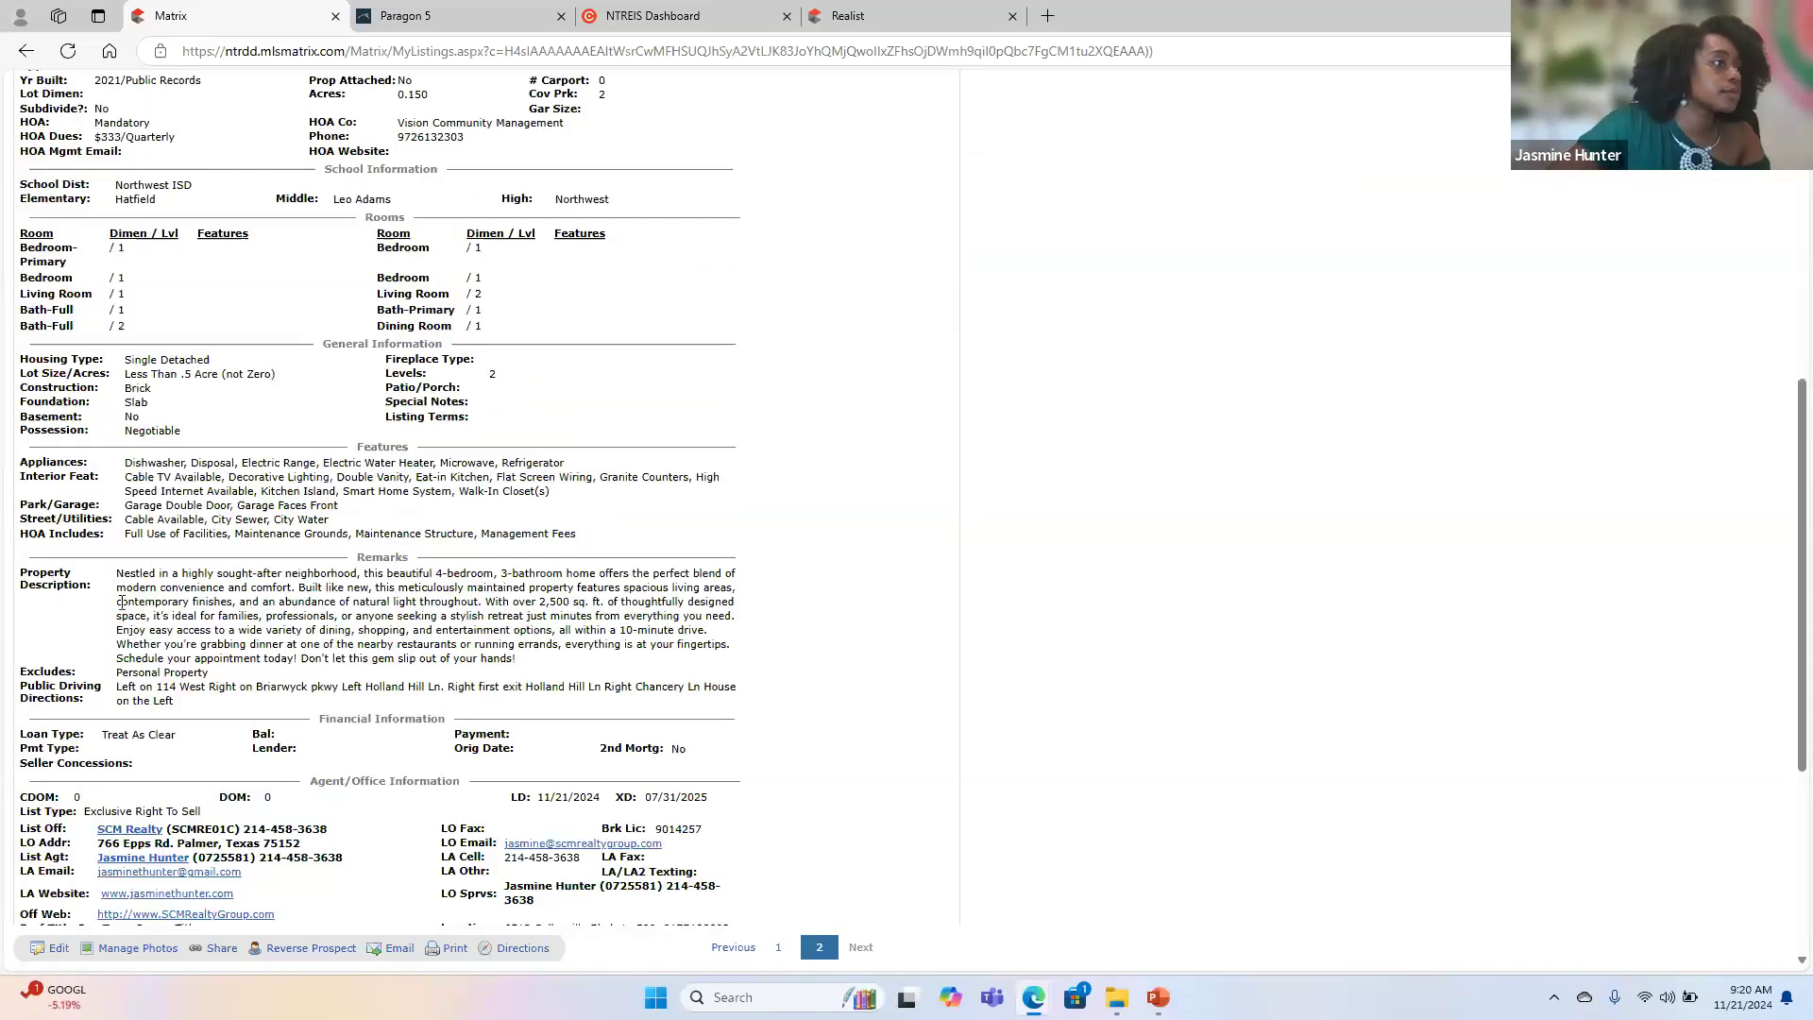
drag(118, 688, 182, 713)
click(182, 713)
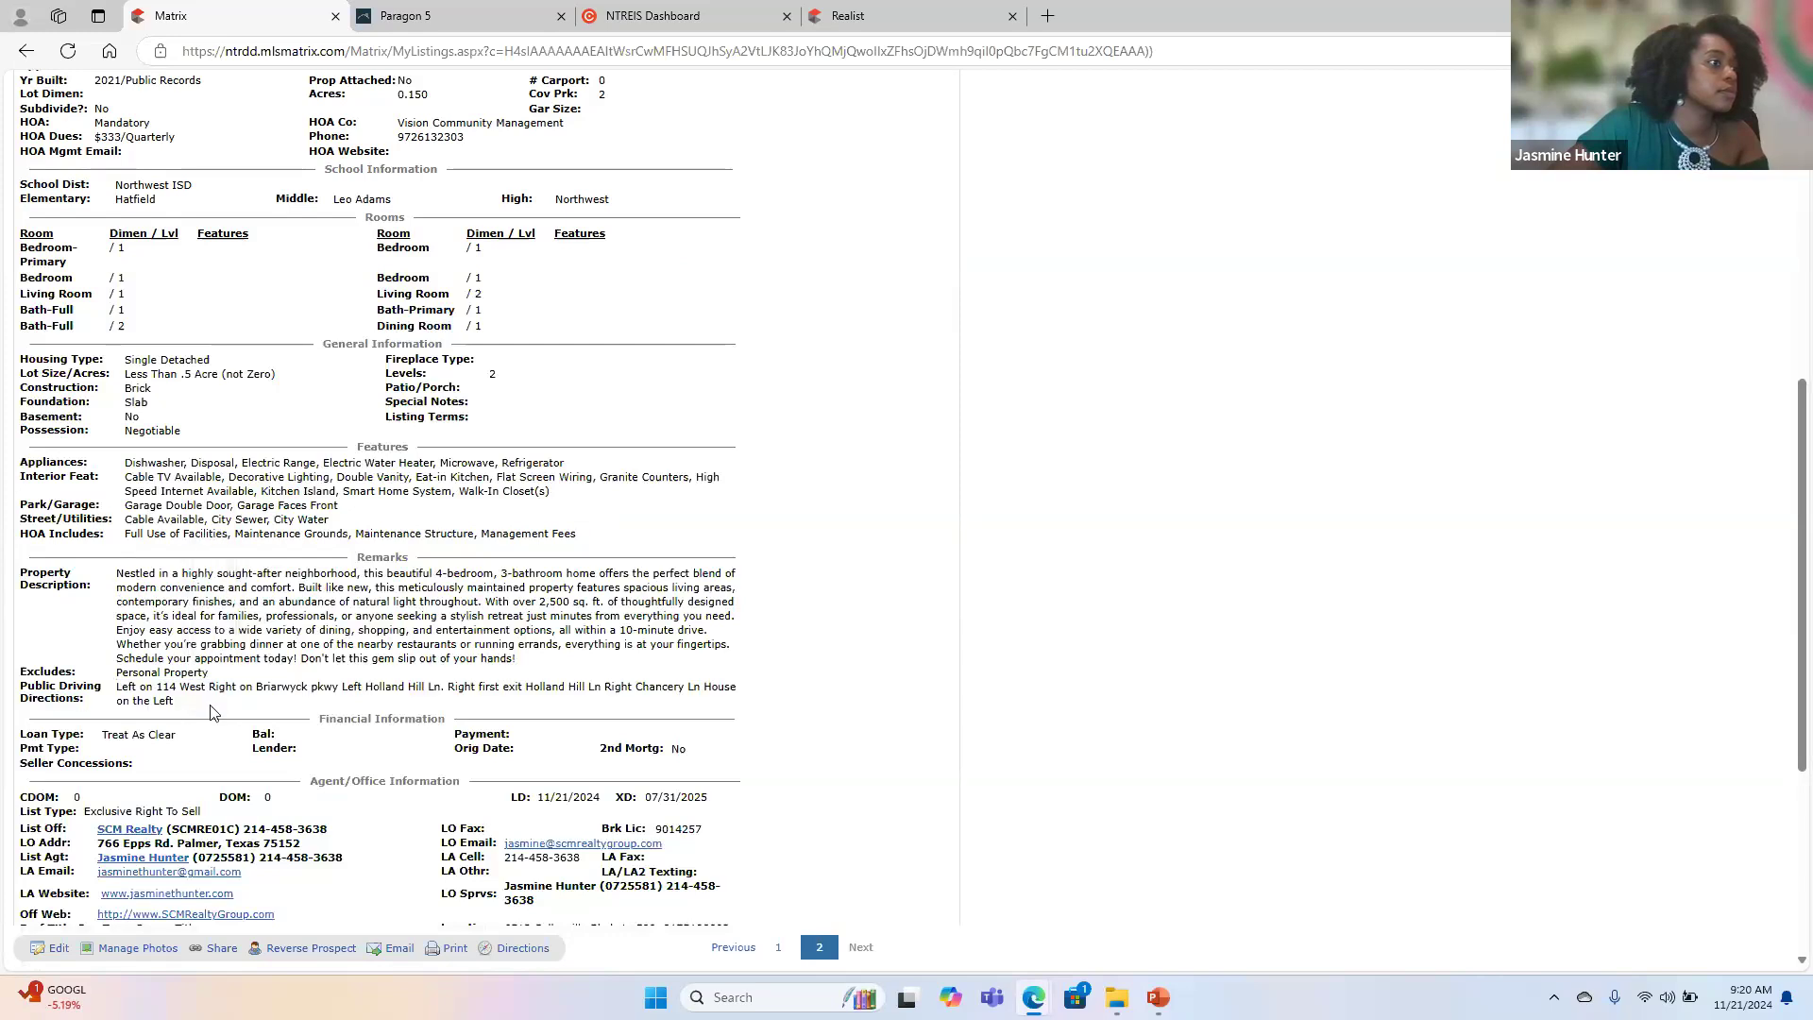
drag(119, 687, 178, 706)
key(ctrl+c)
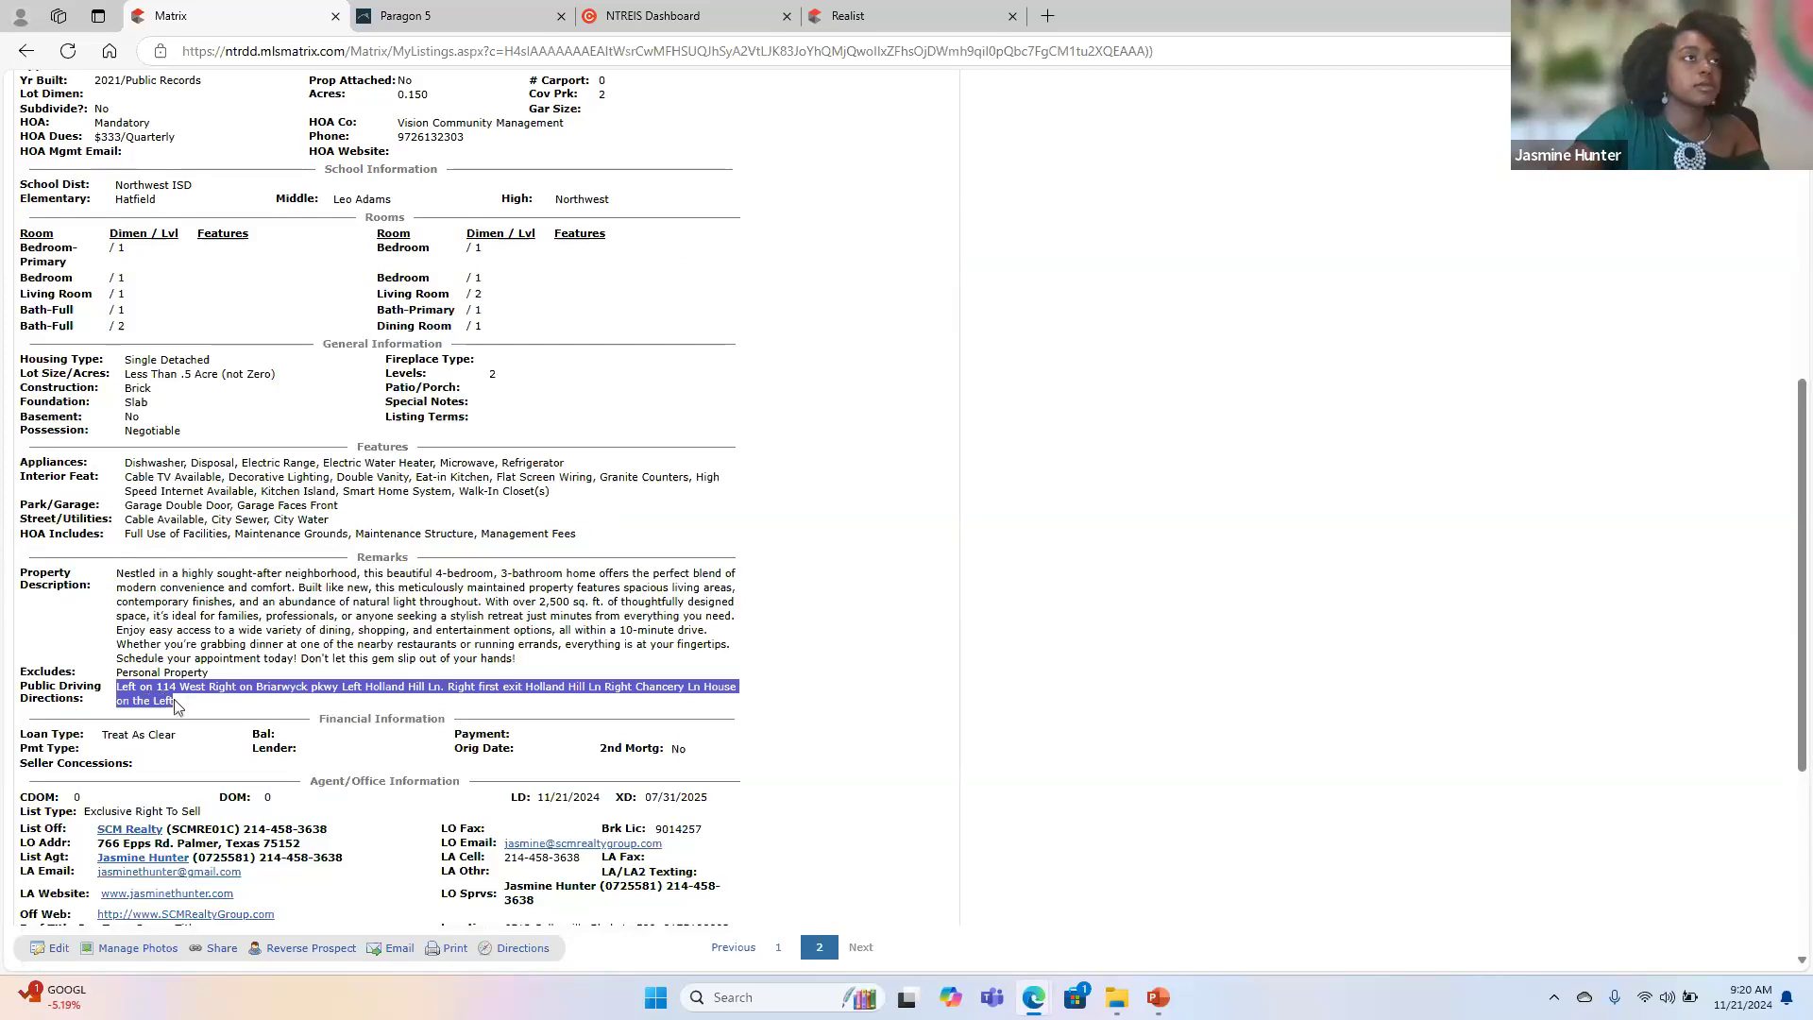
- Return to the Paragon listing and paste the copied driving directions into the Directions field
click(515, 20)
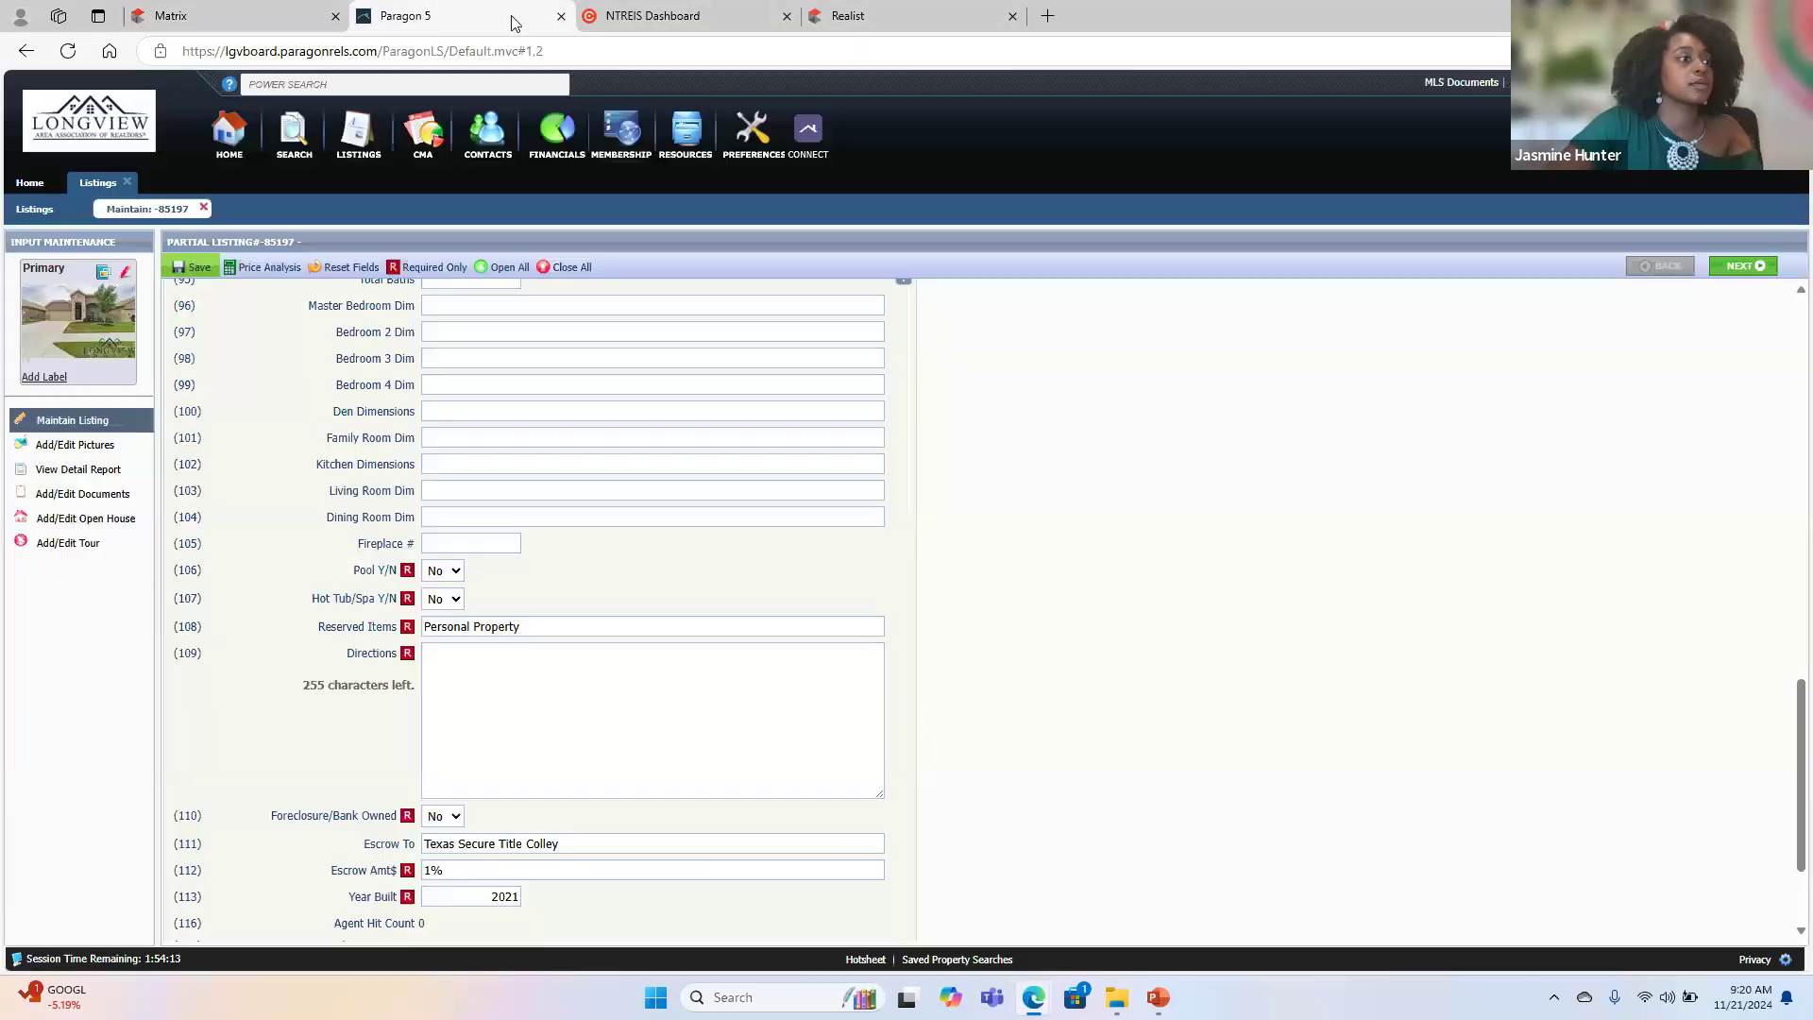
click(490, 717)
key(ctrl+v)
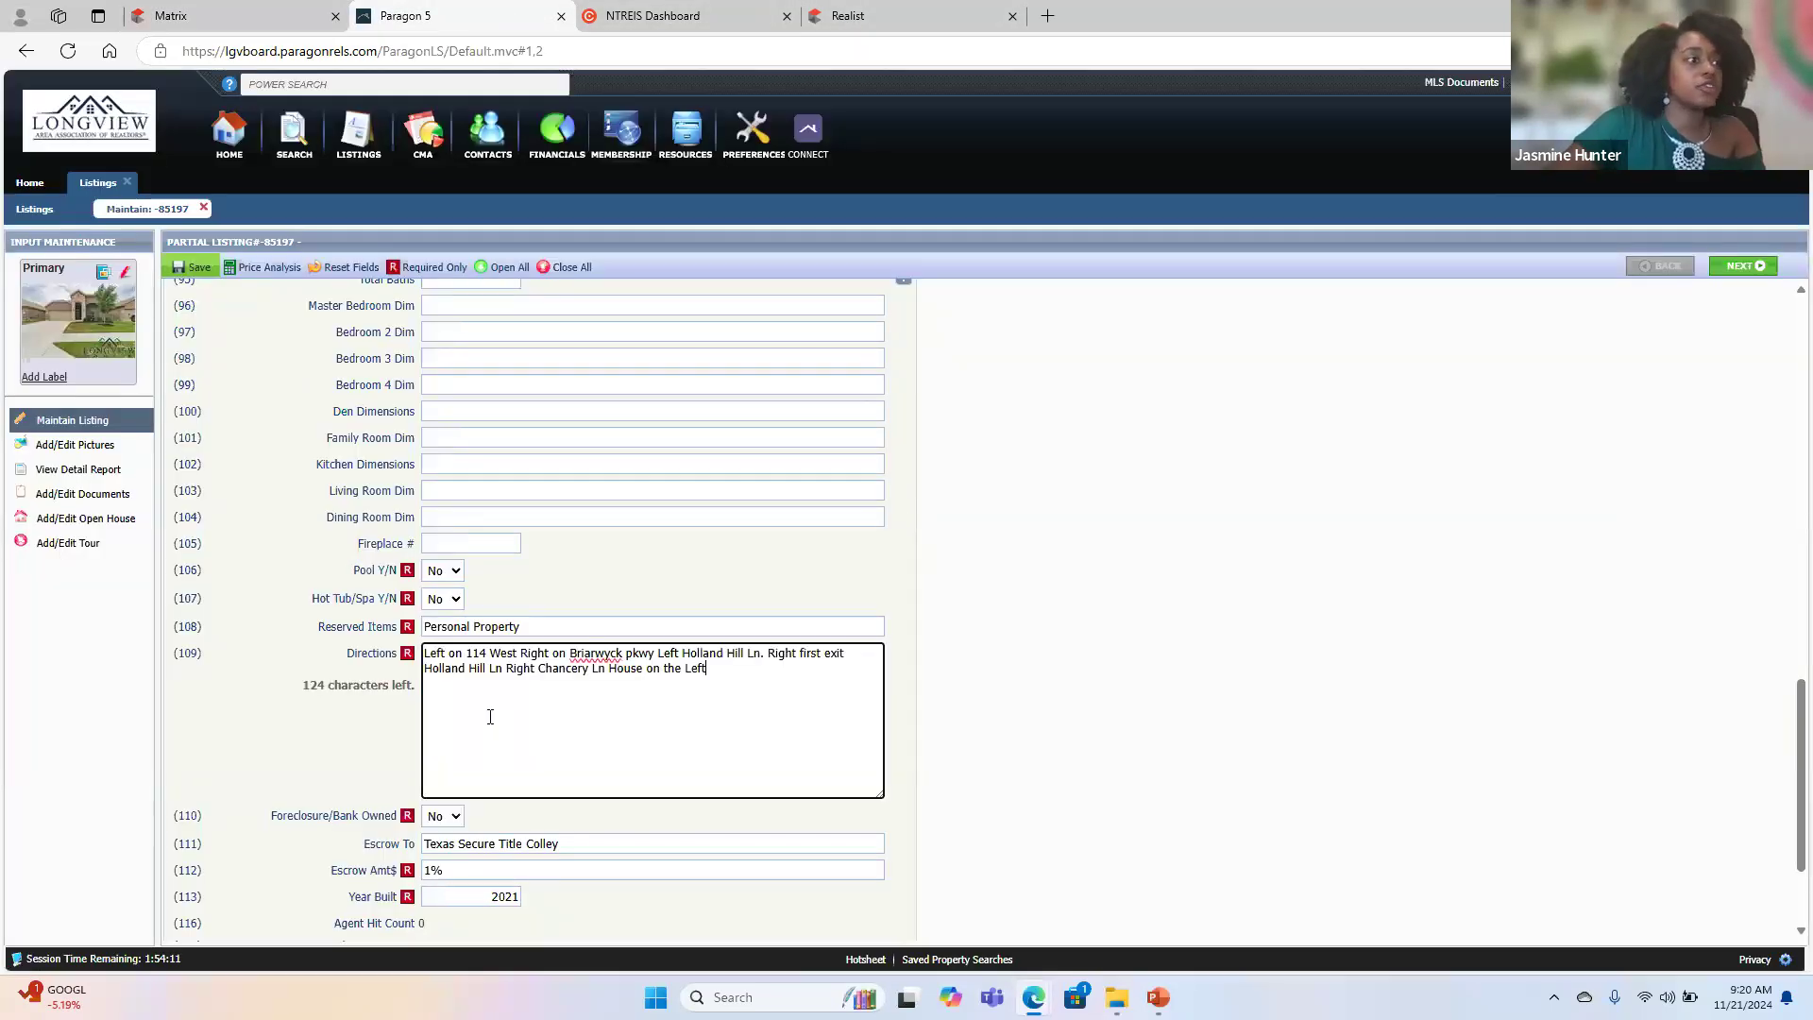
- Break the pasted Directions text into six separate lines, one per turn, ending with House on the Left
click(524, 660)
key(Return)
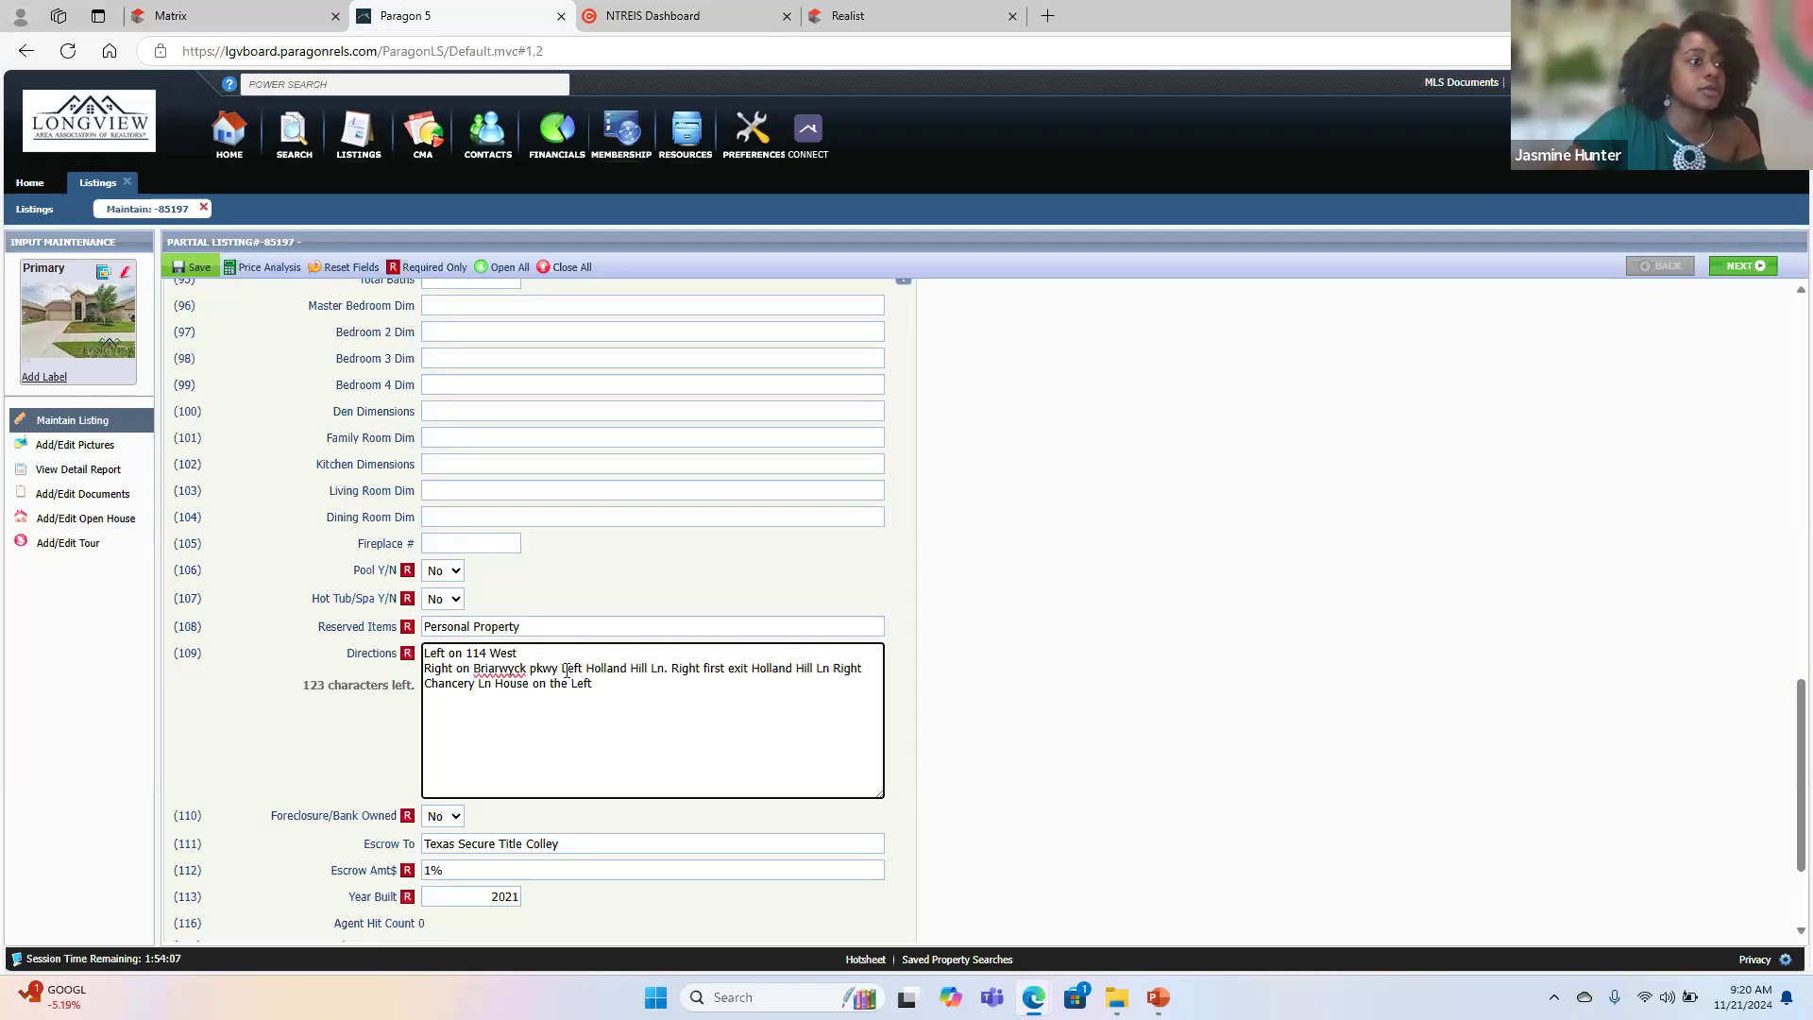
click(563, 669)
key(Return)
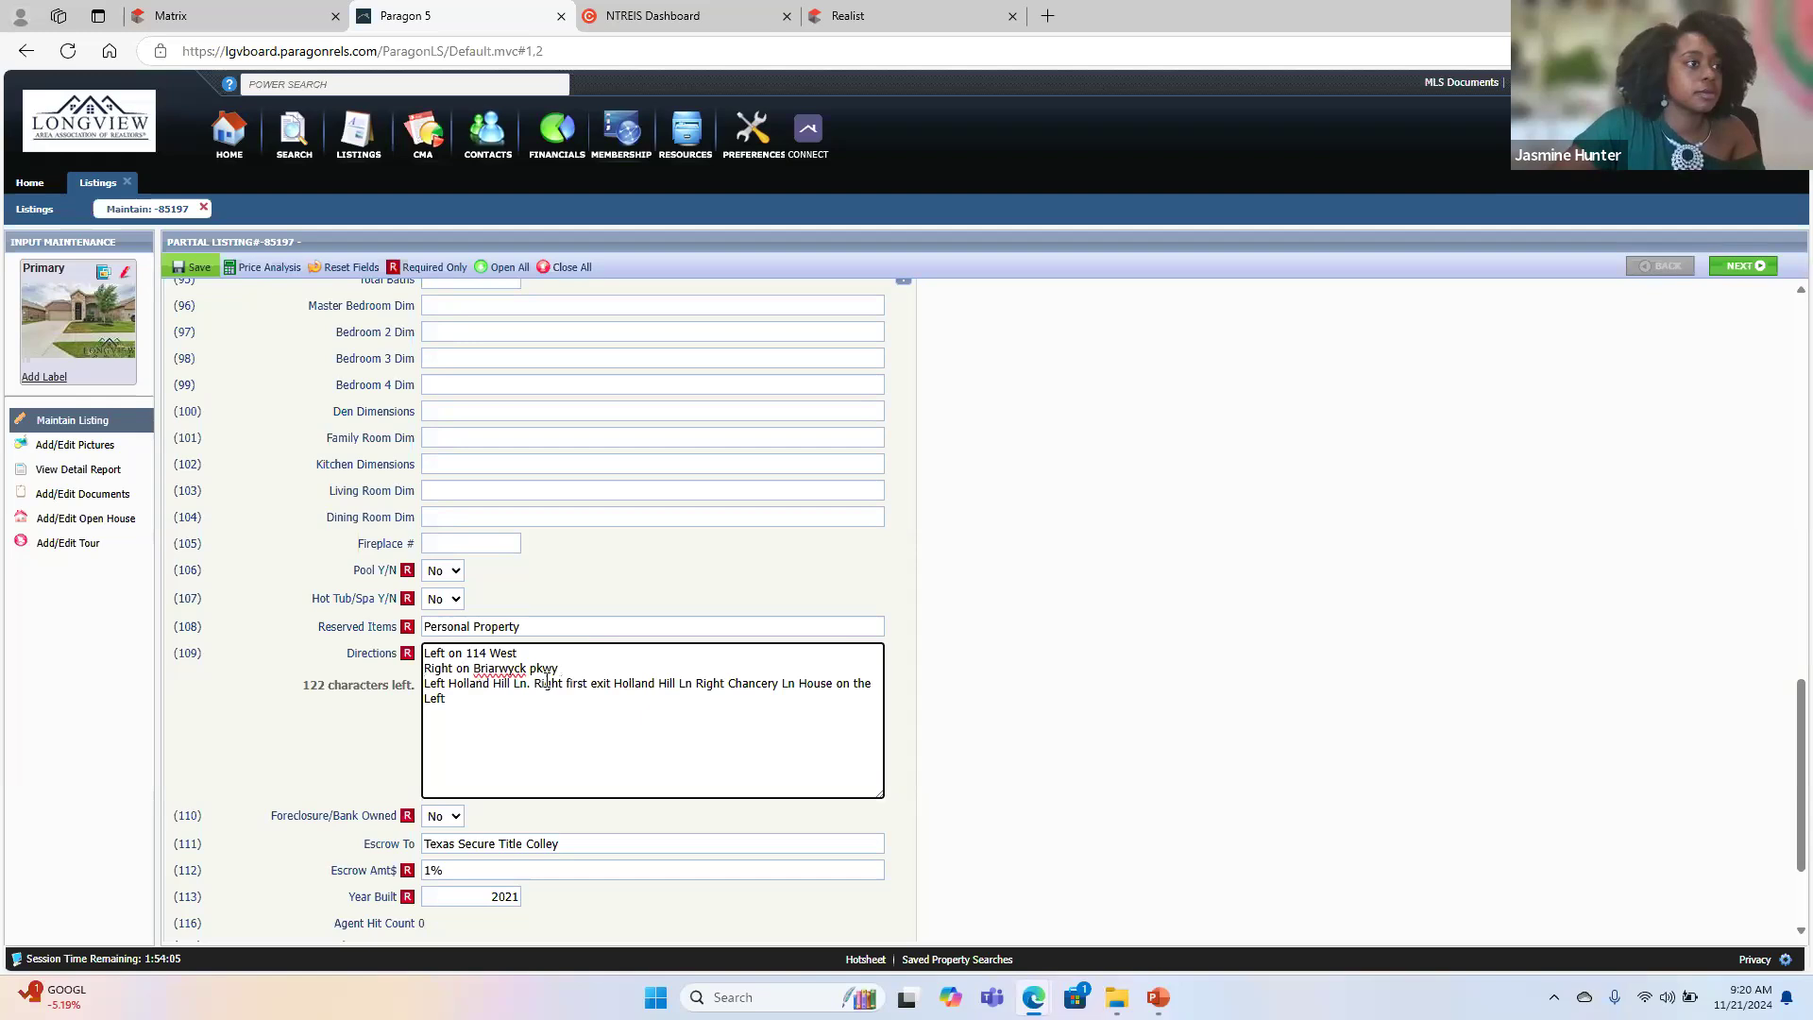
click(534, 685)
key(Return)
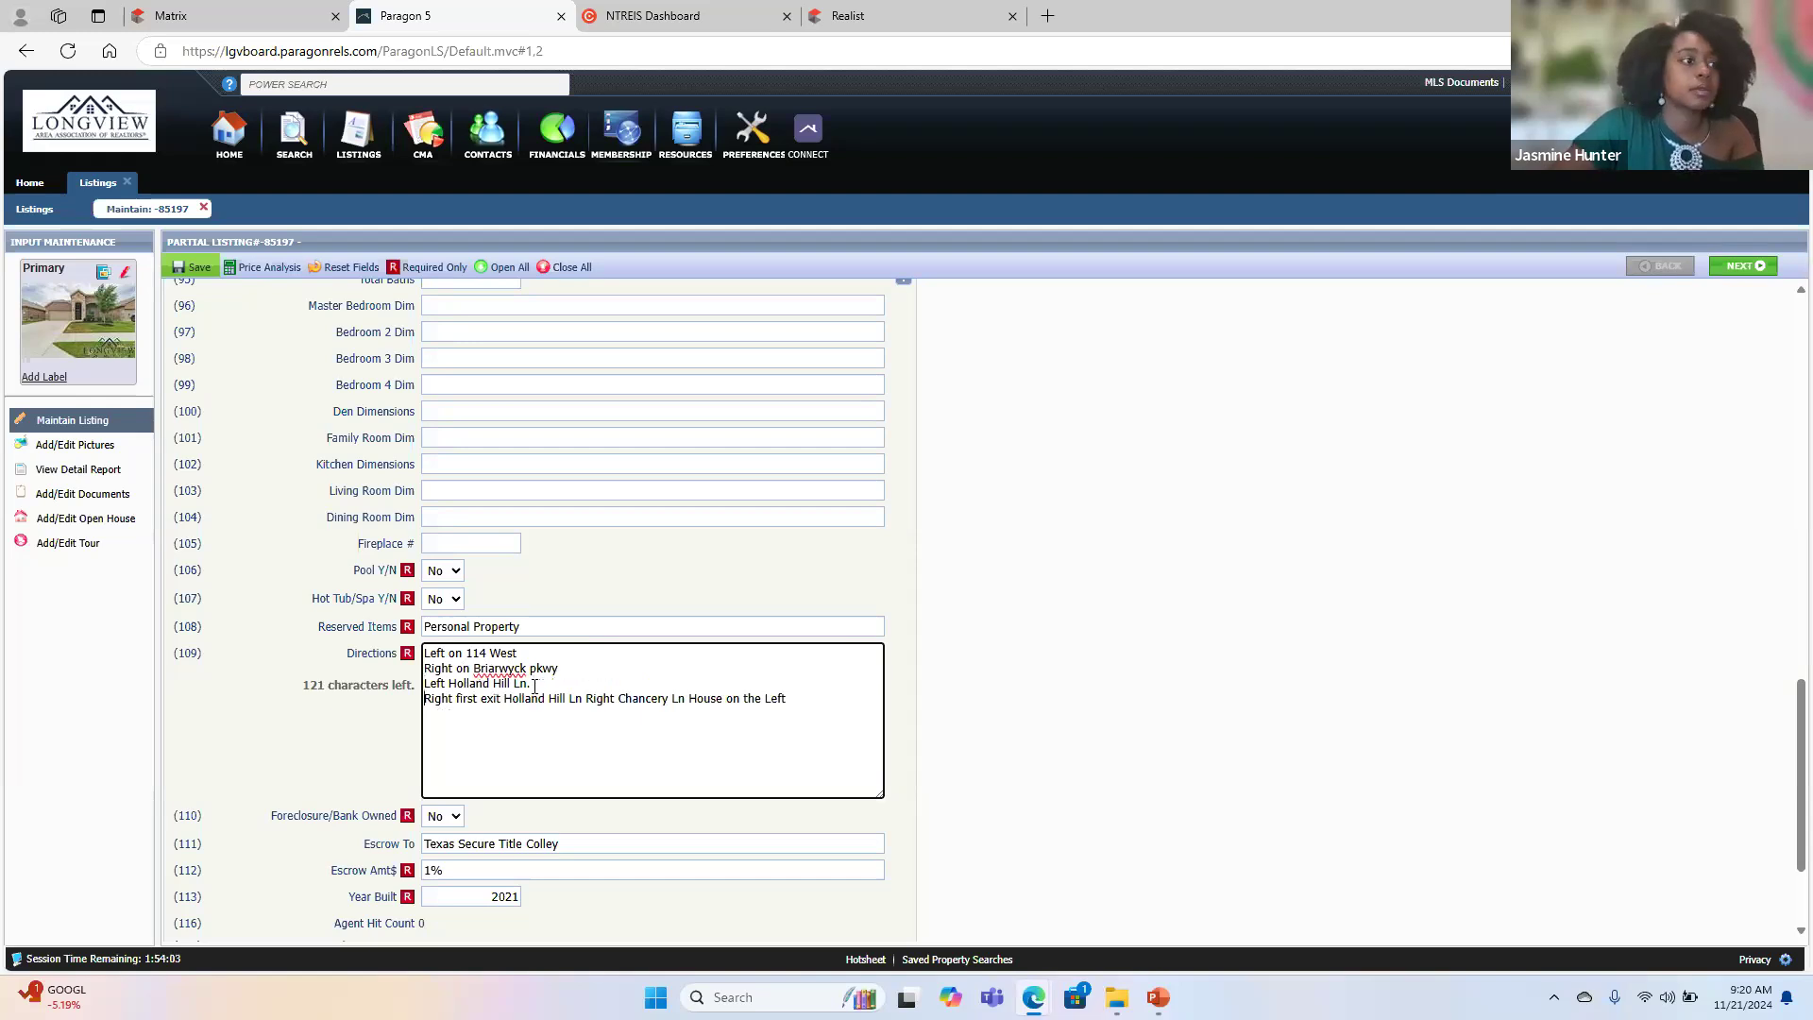
click(586, 700)
key(Return)
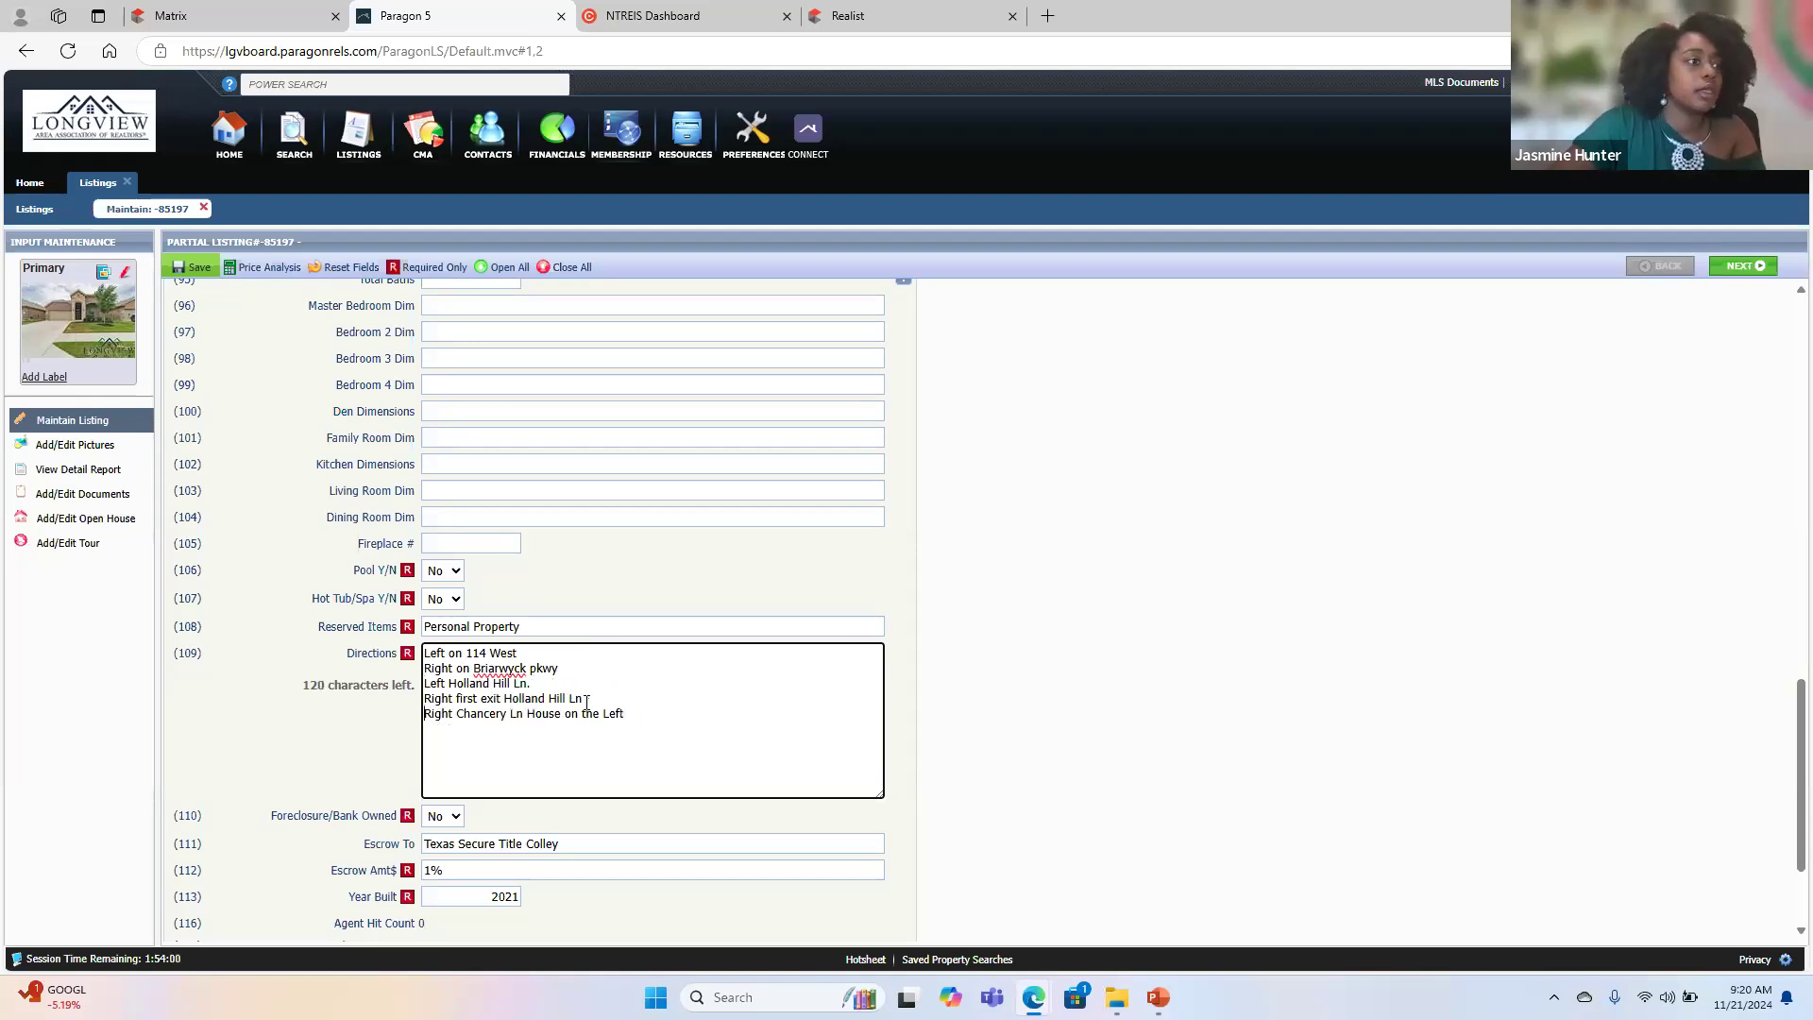
click(528, 713)
key(Return)
click(365, 735)
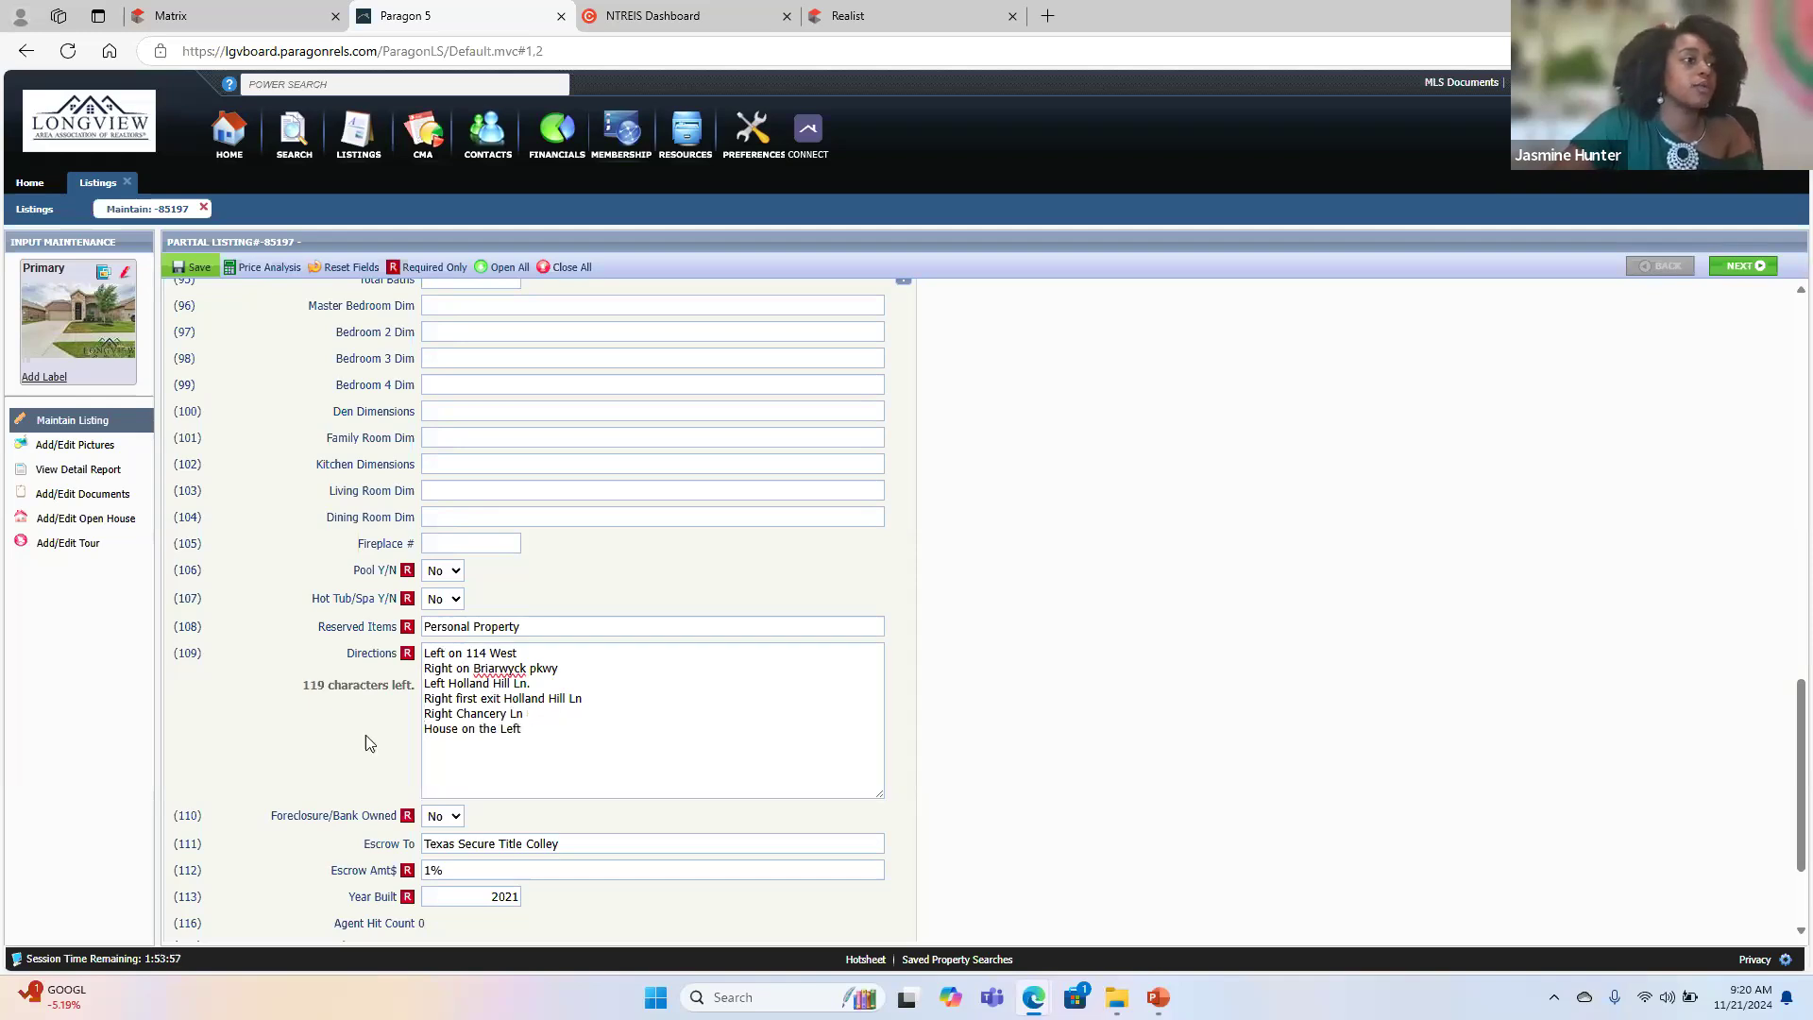
scroll(365, 735, down, 2)
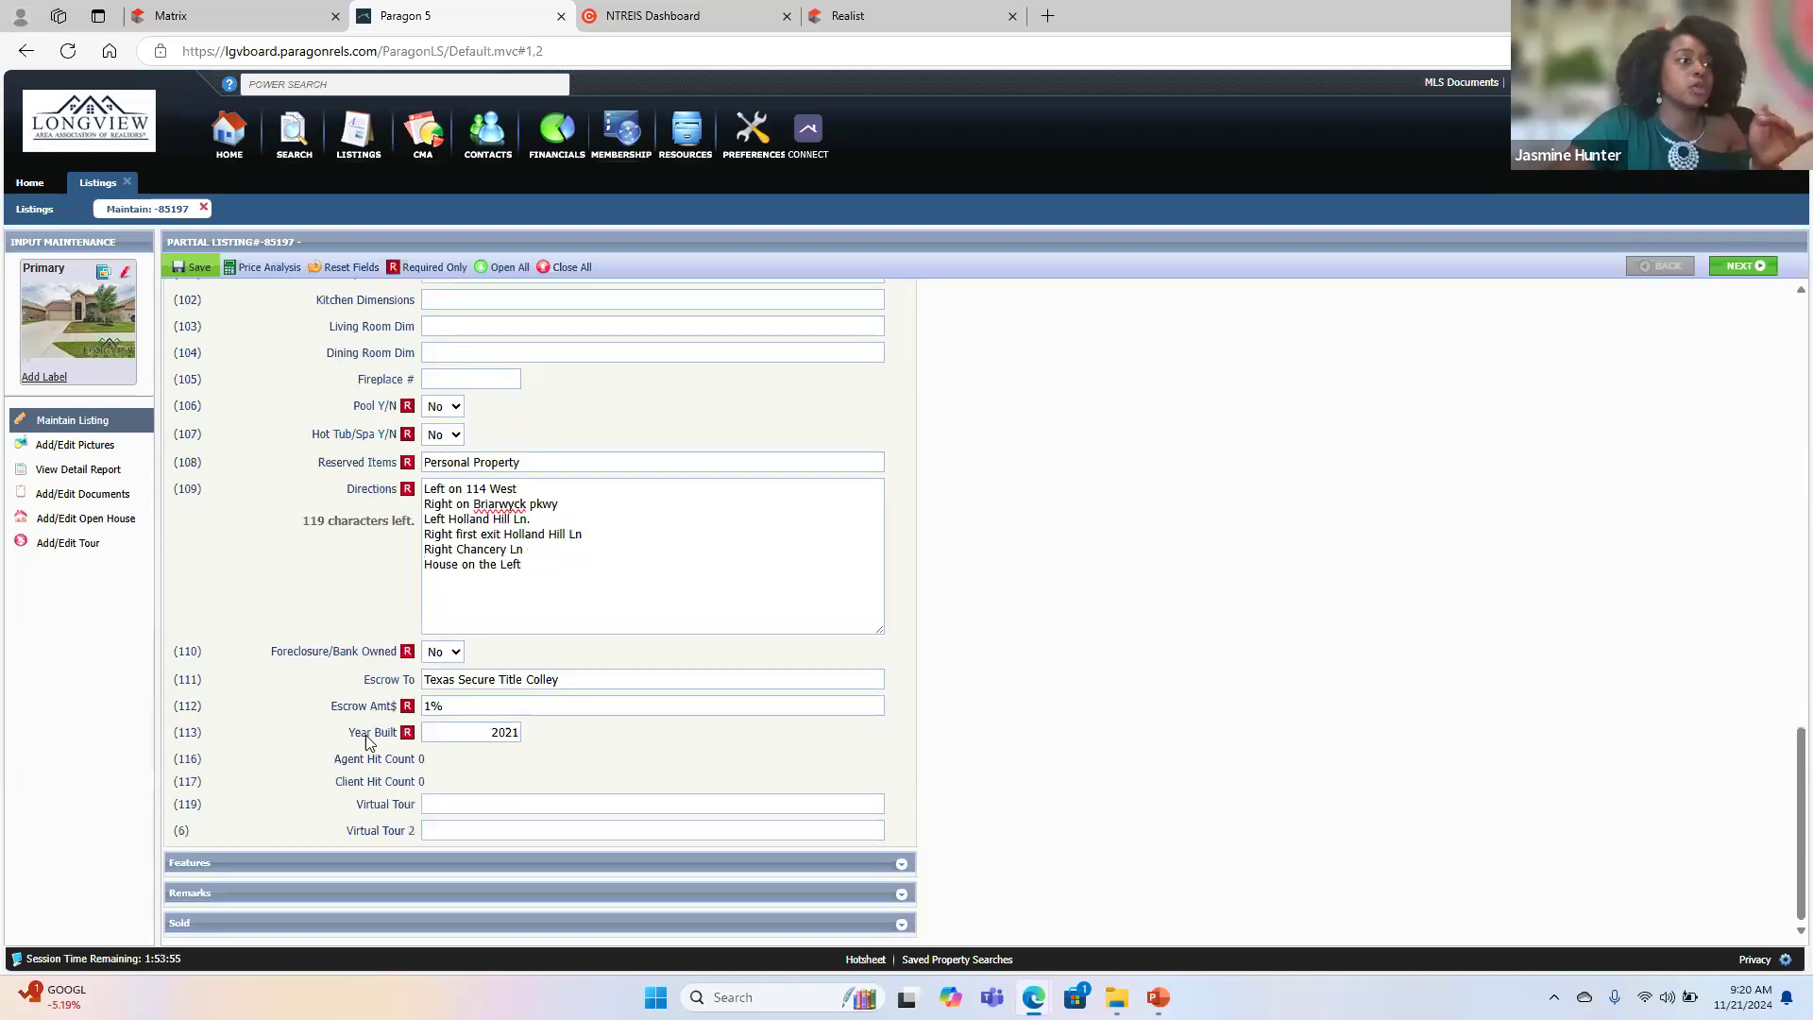
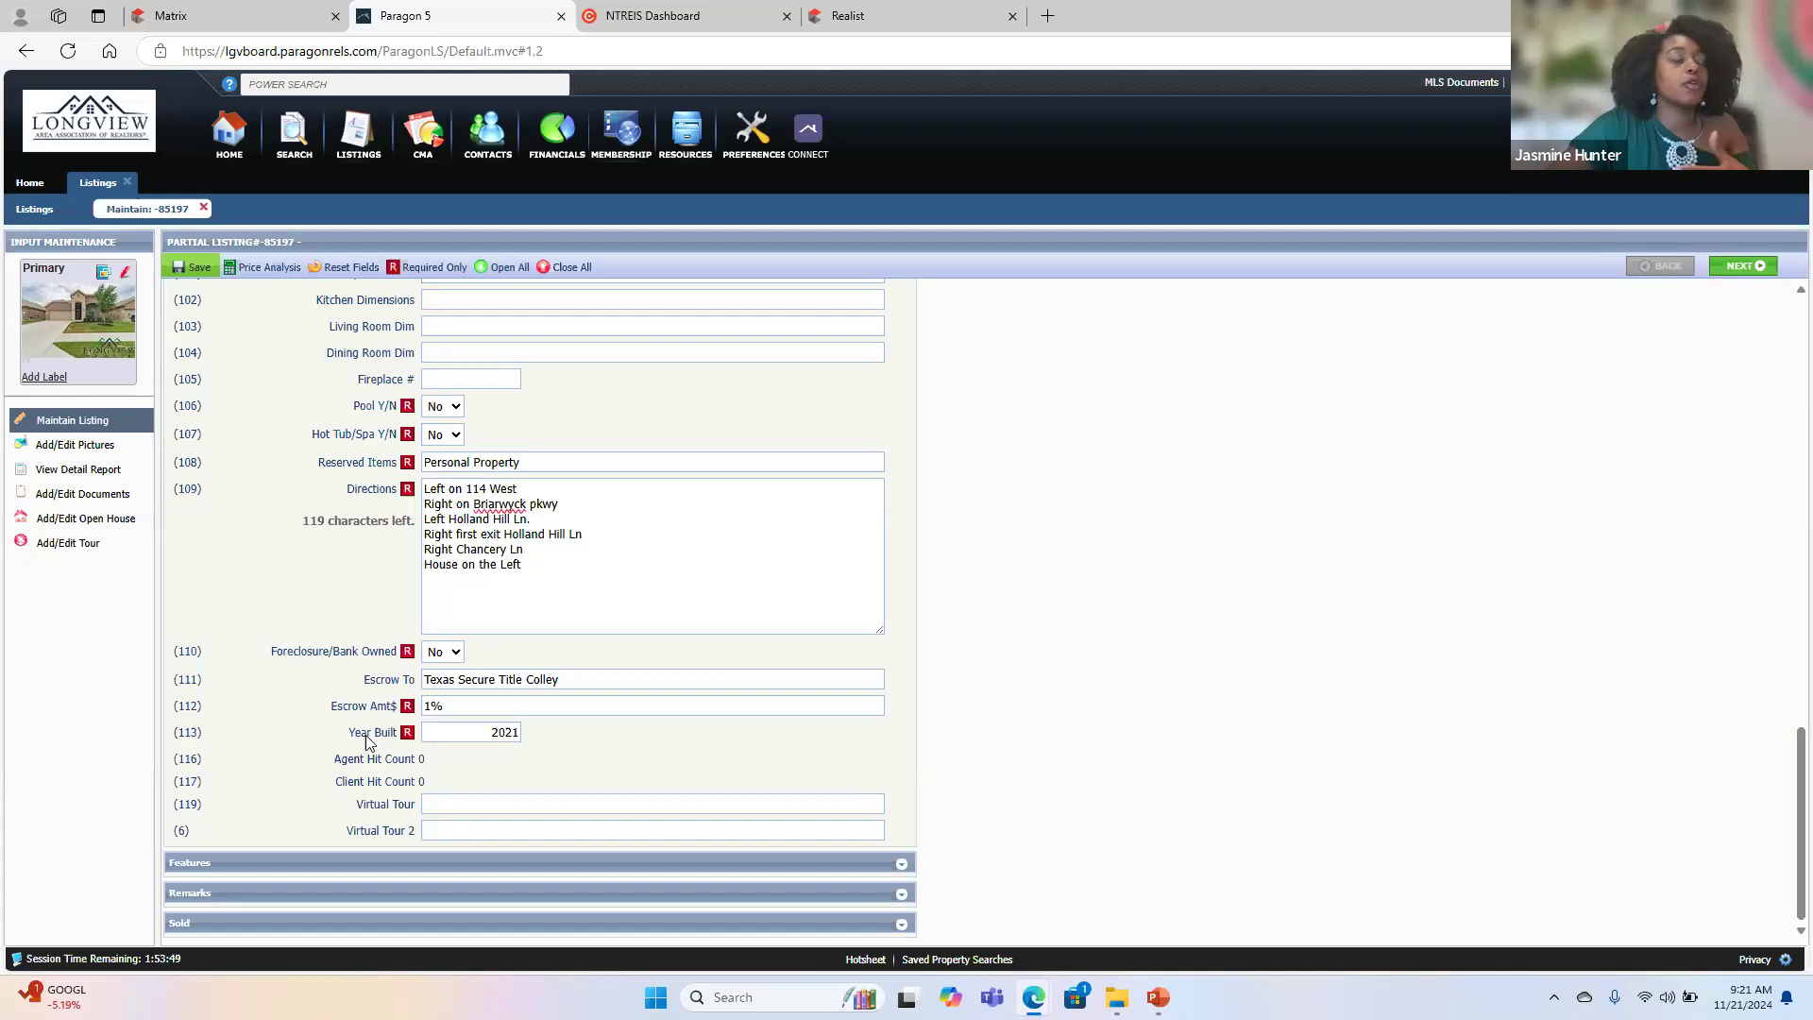
- Collapse the General section of the listing form and expand the Features section
scroll(367, 740, up, 5)
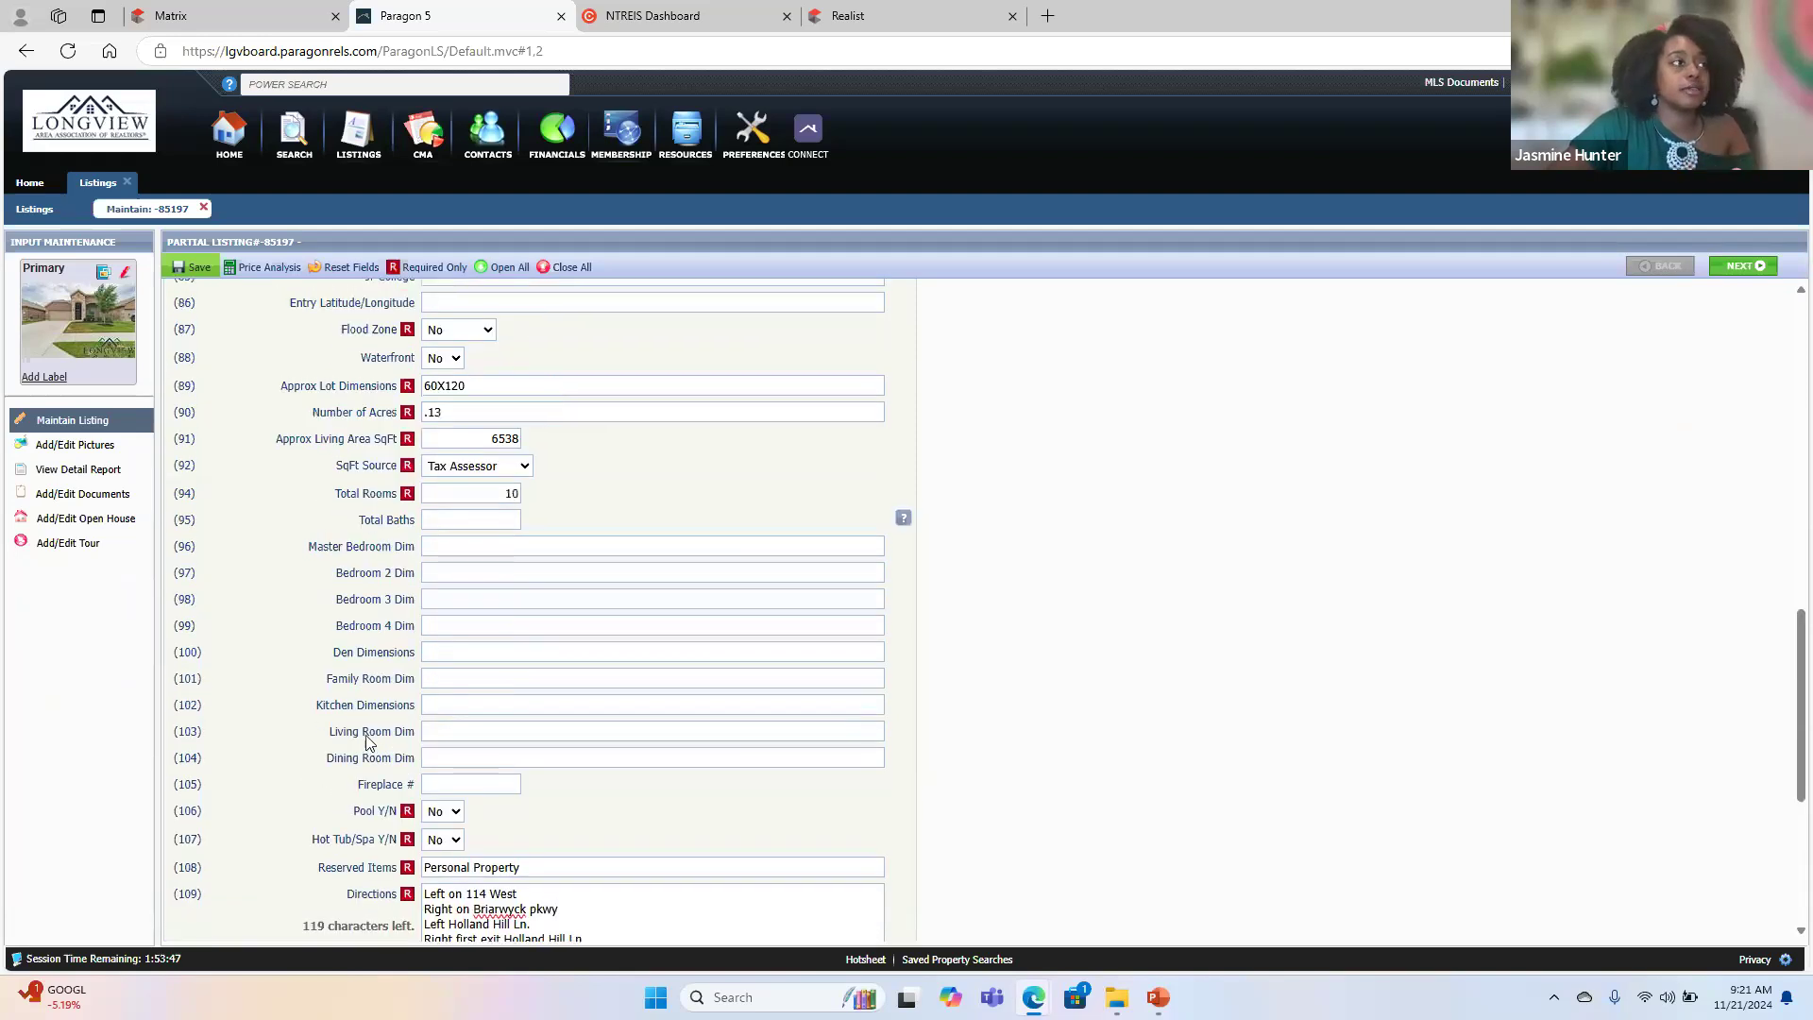
scroll(351, 555, down, 5)
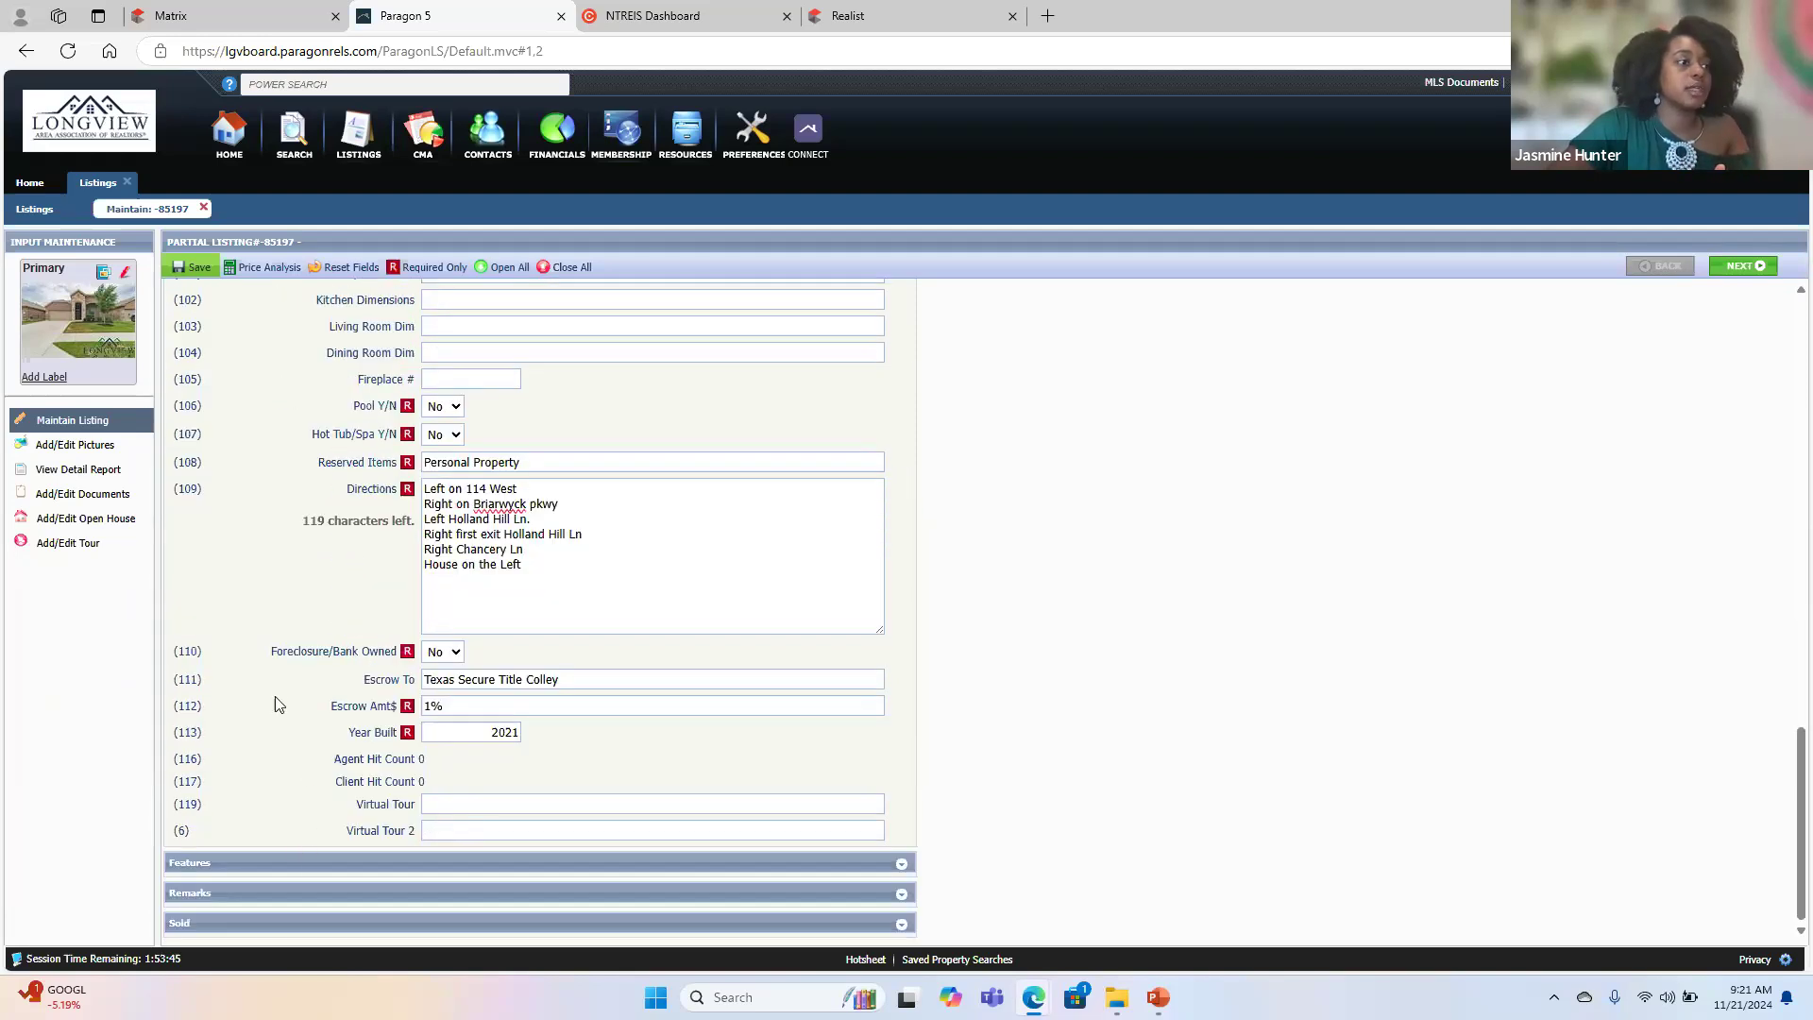
scroll(278, 703, up, 15)
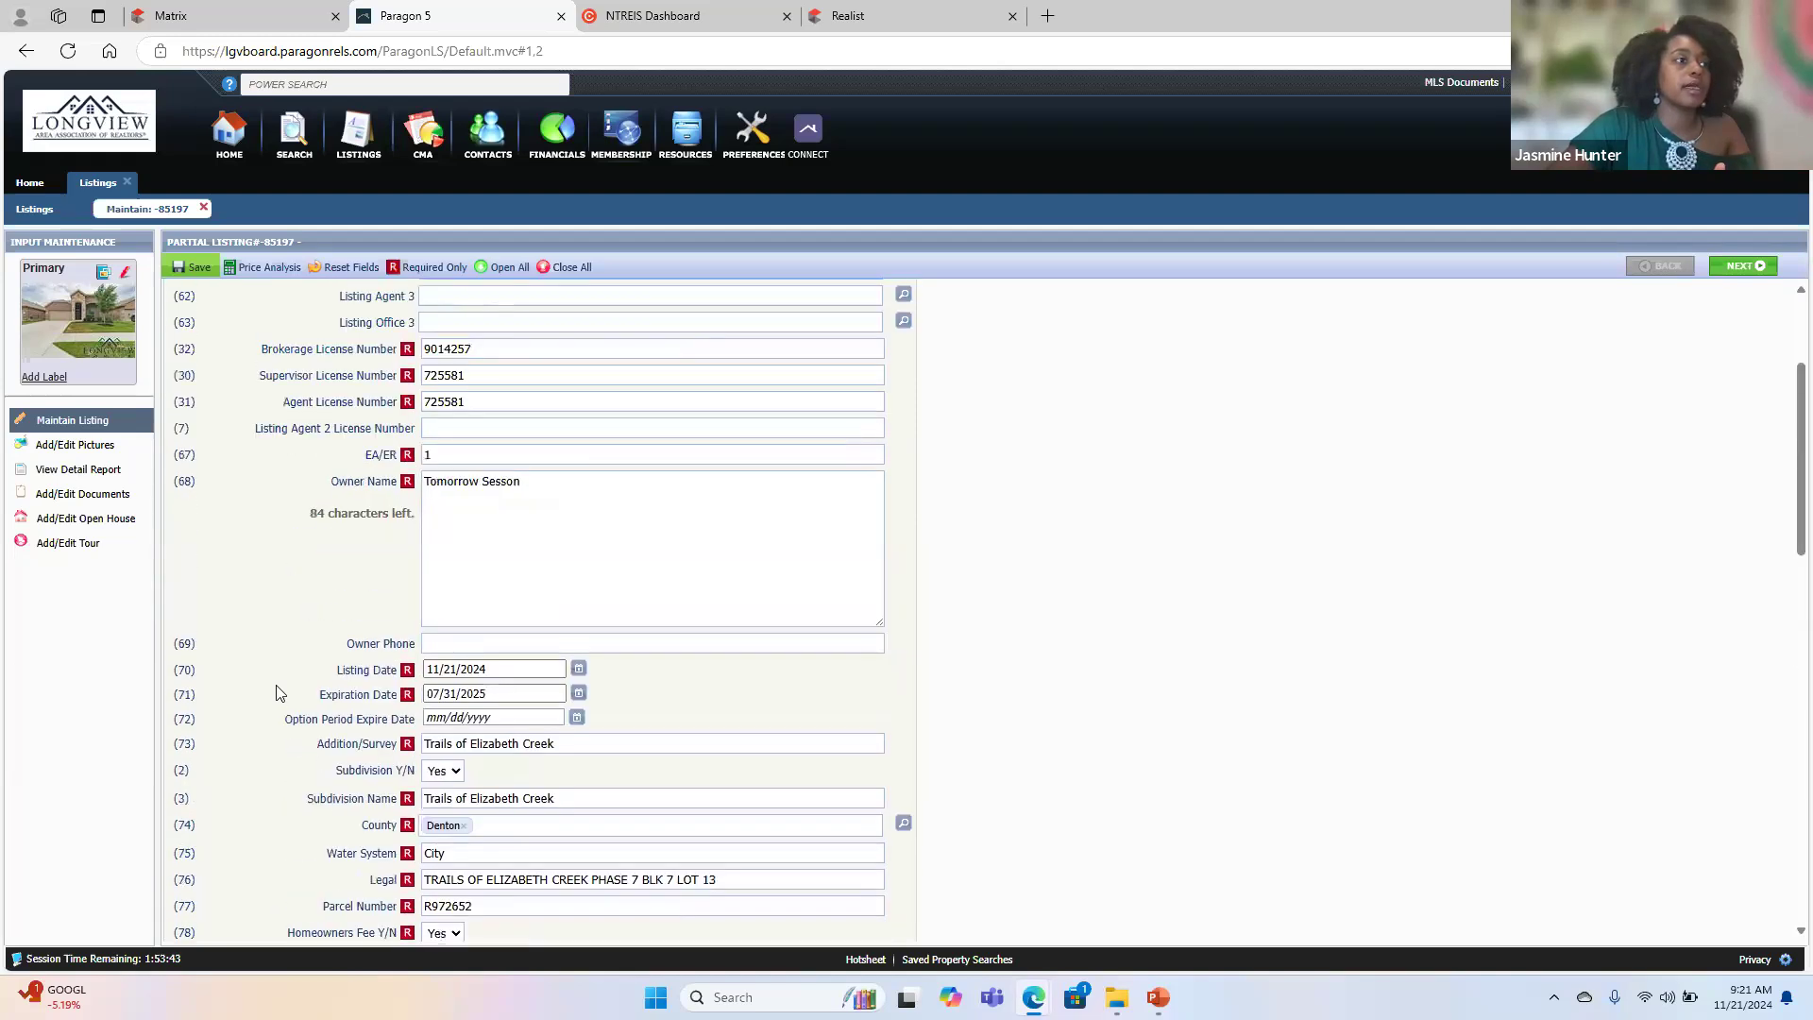
scroll(279, 694, up, 3)
click(288, 352)
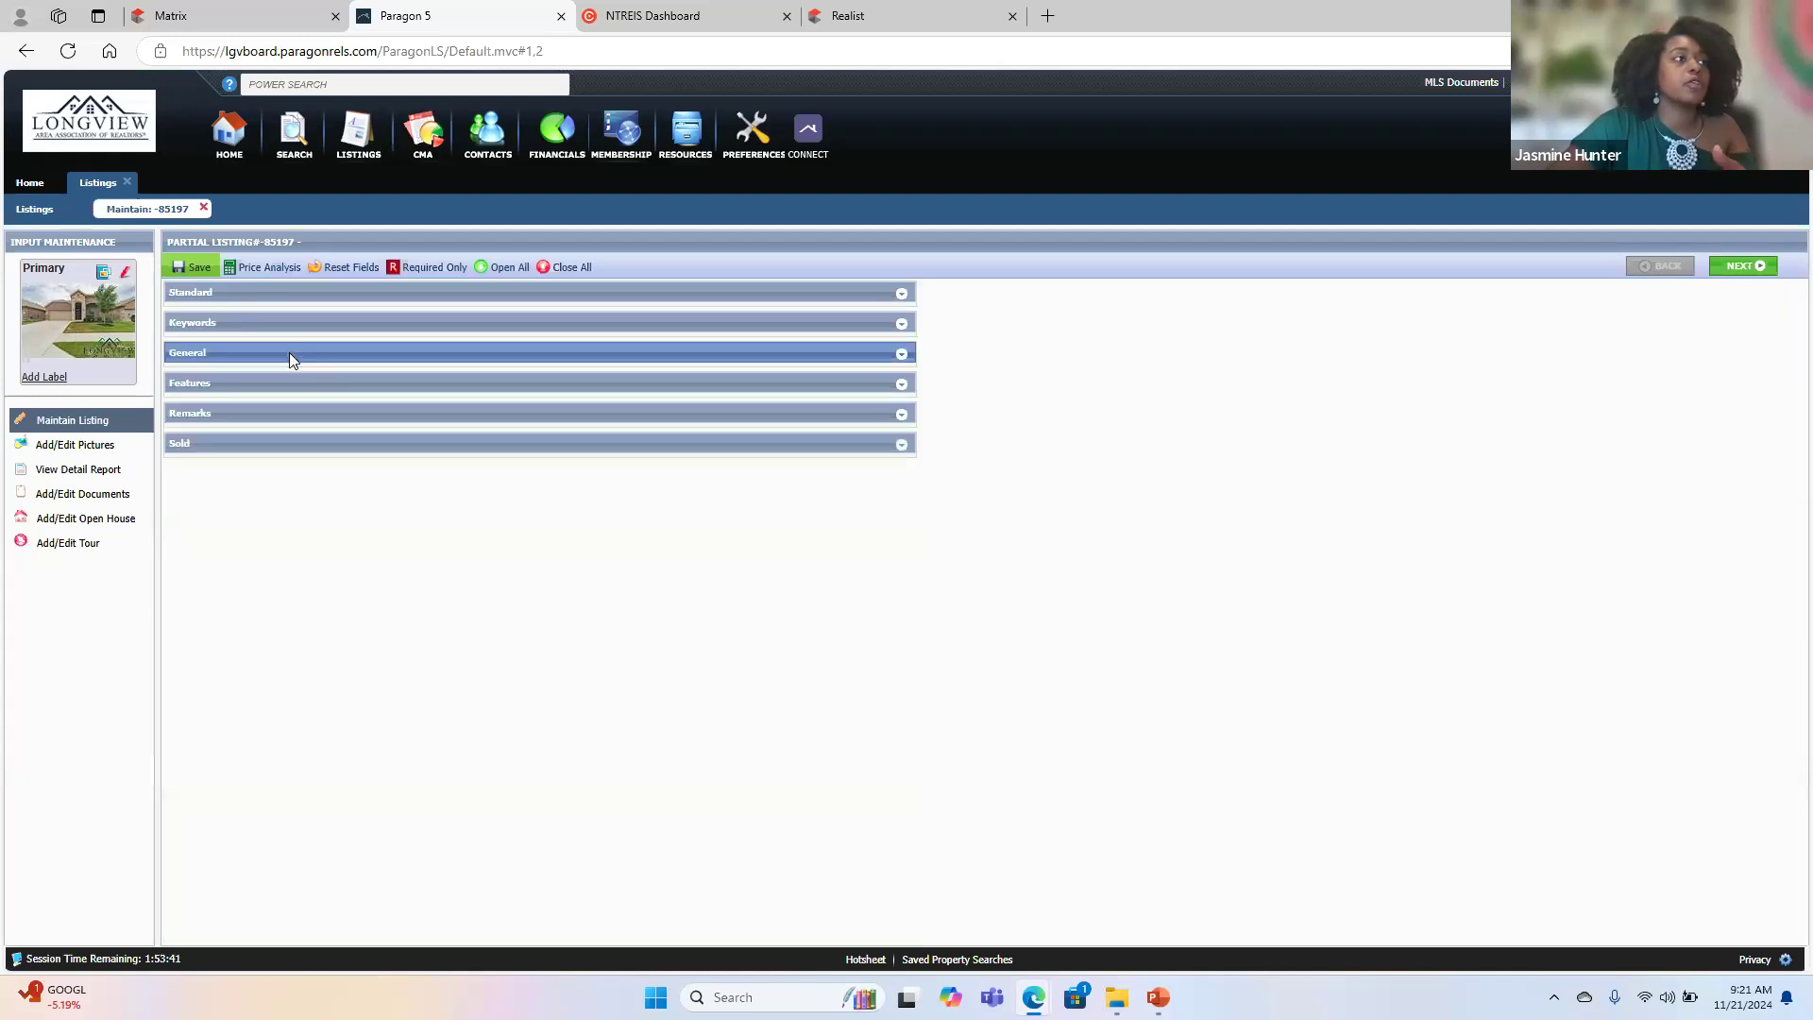
click(296, 381)
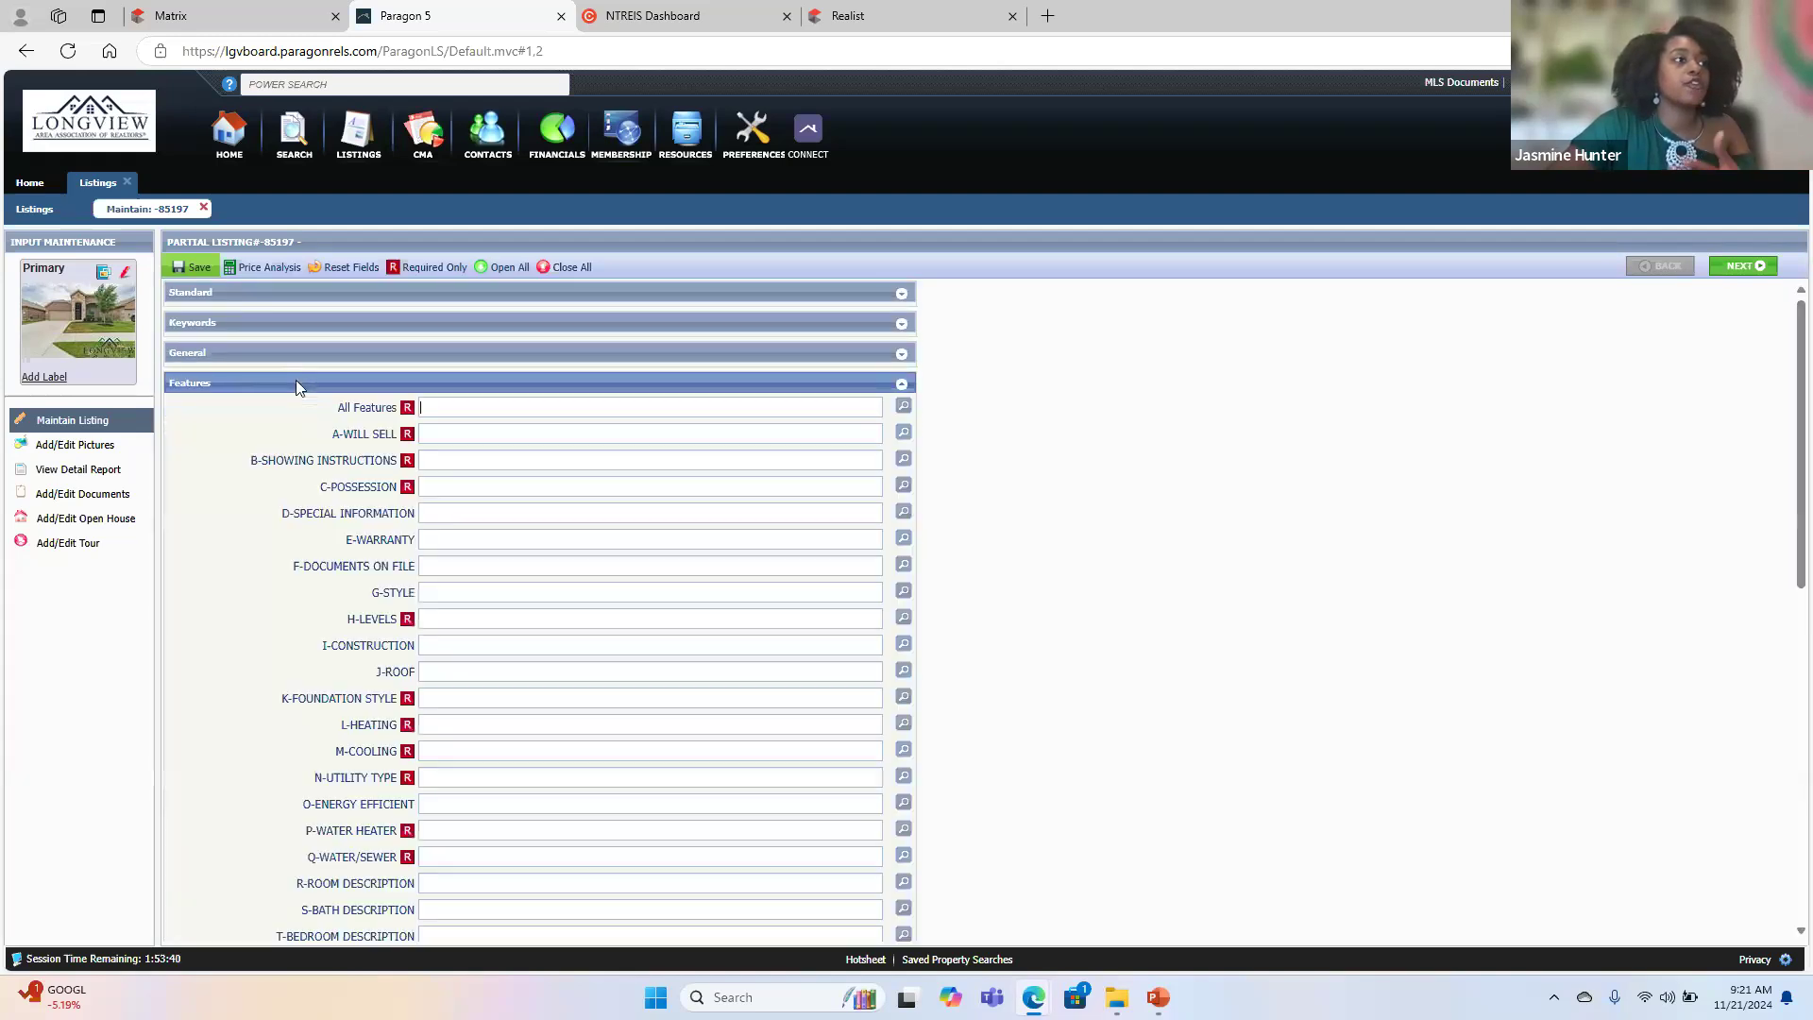
- Add Cash as an accepted financing option under Will Sell
click(473, 433)
key(Return)
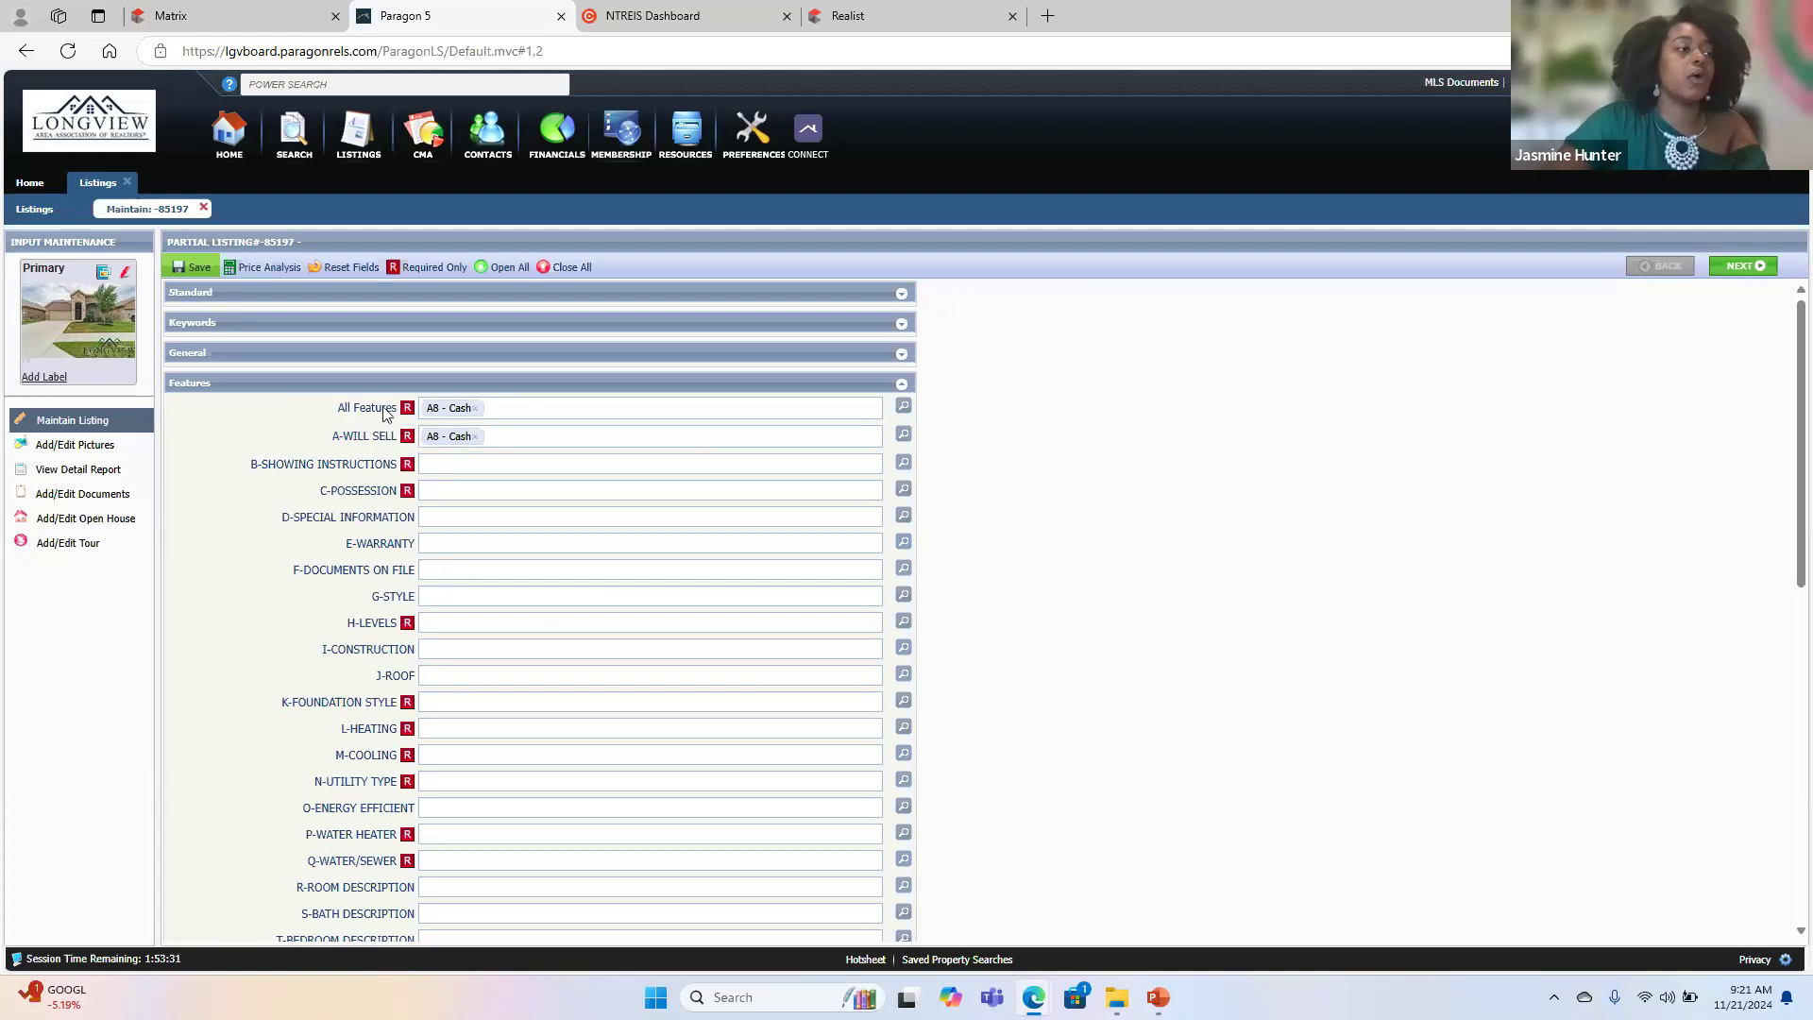
scroll(583, 829, down, 2)
scroll(583, 829, down, 3)
scroll(584, 829, up, 6)
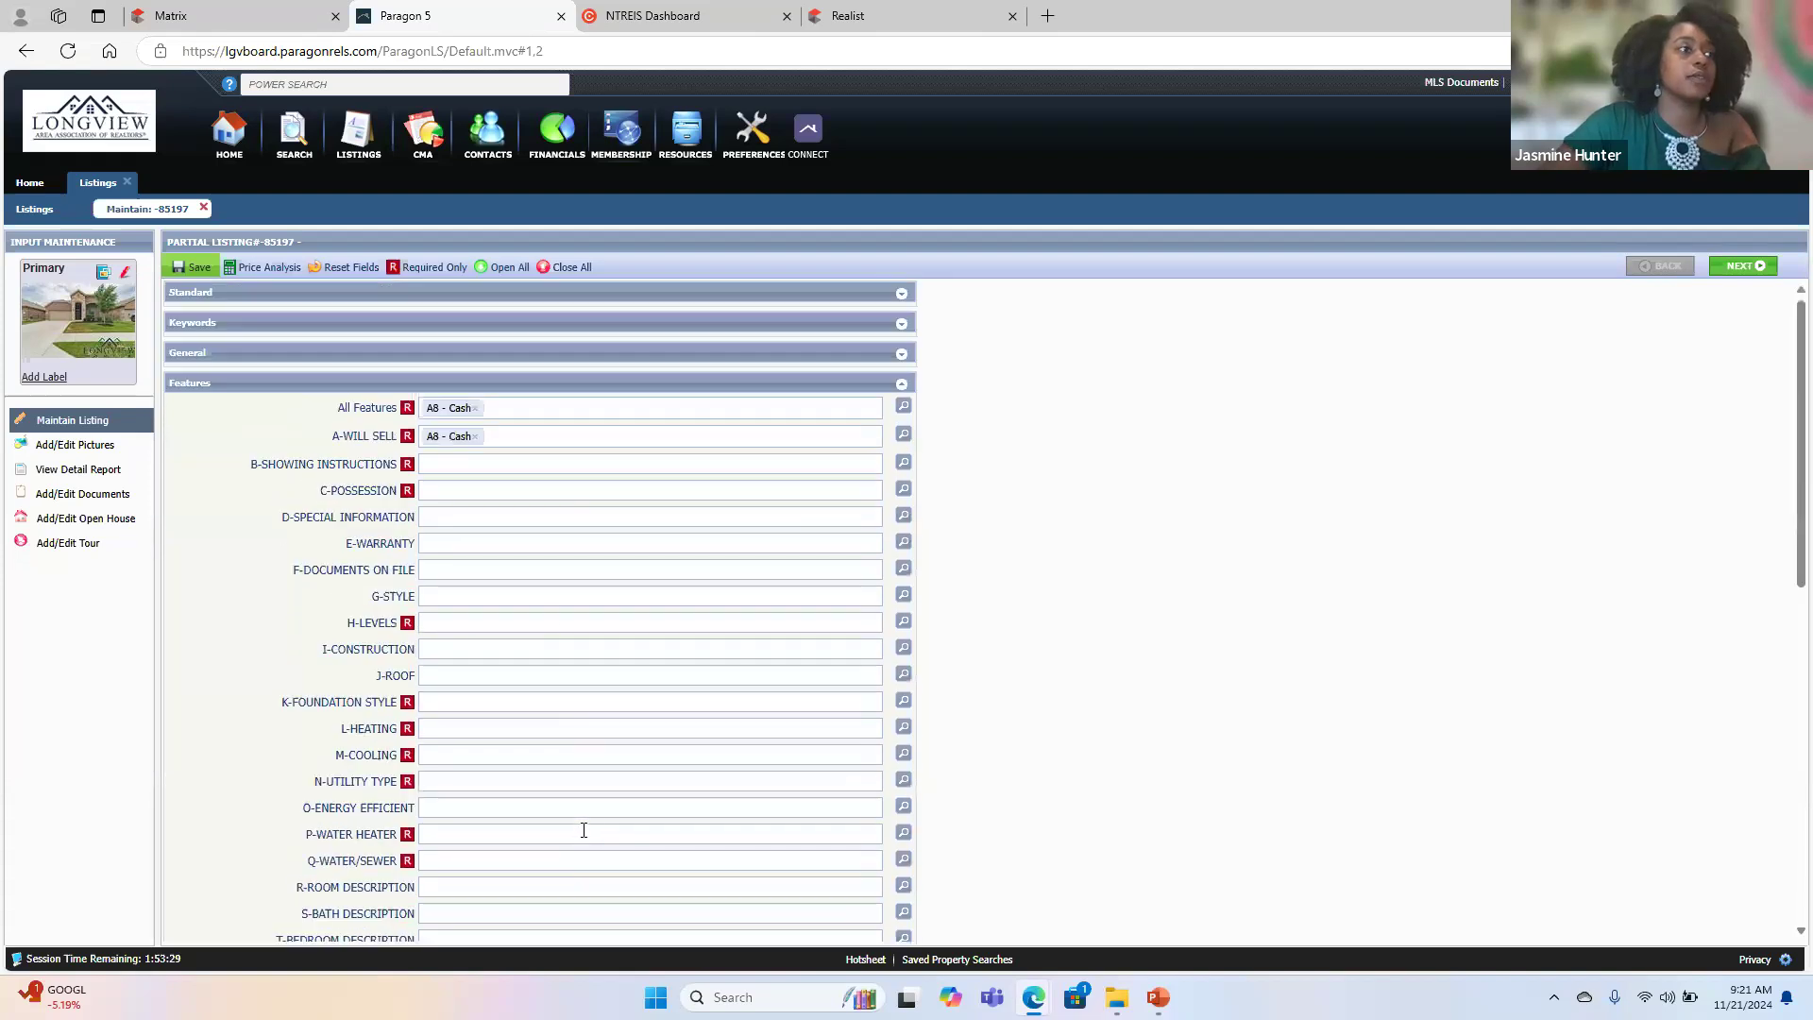
- Add VA, Conventional, FHA and USDA to the Will Sell feature
click(524, 441)
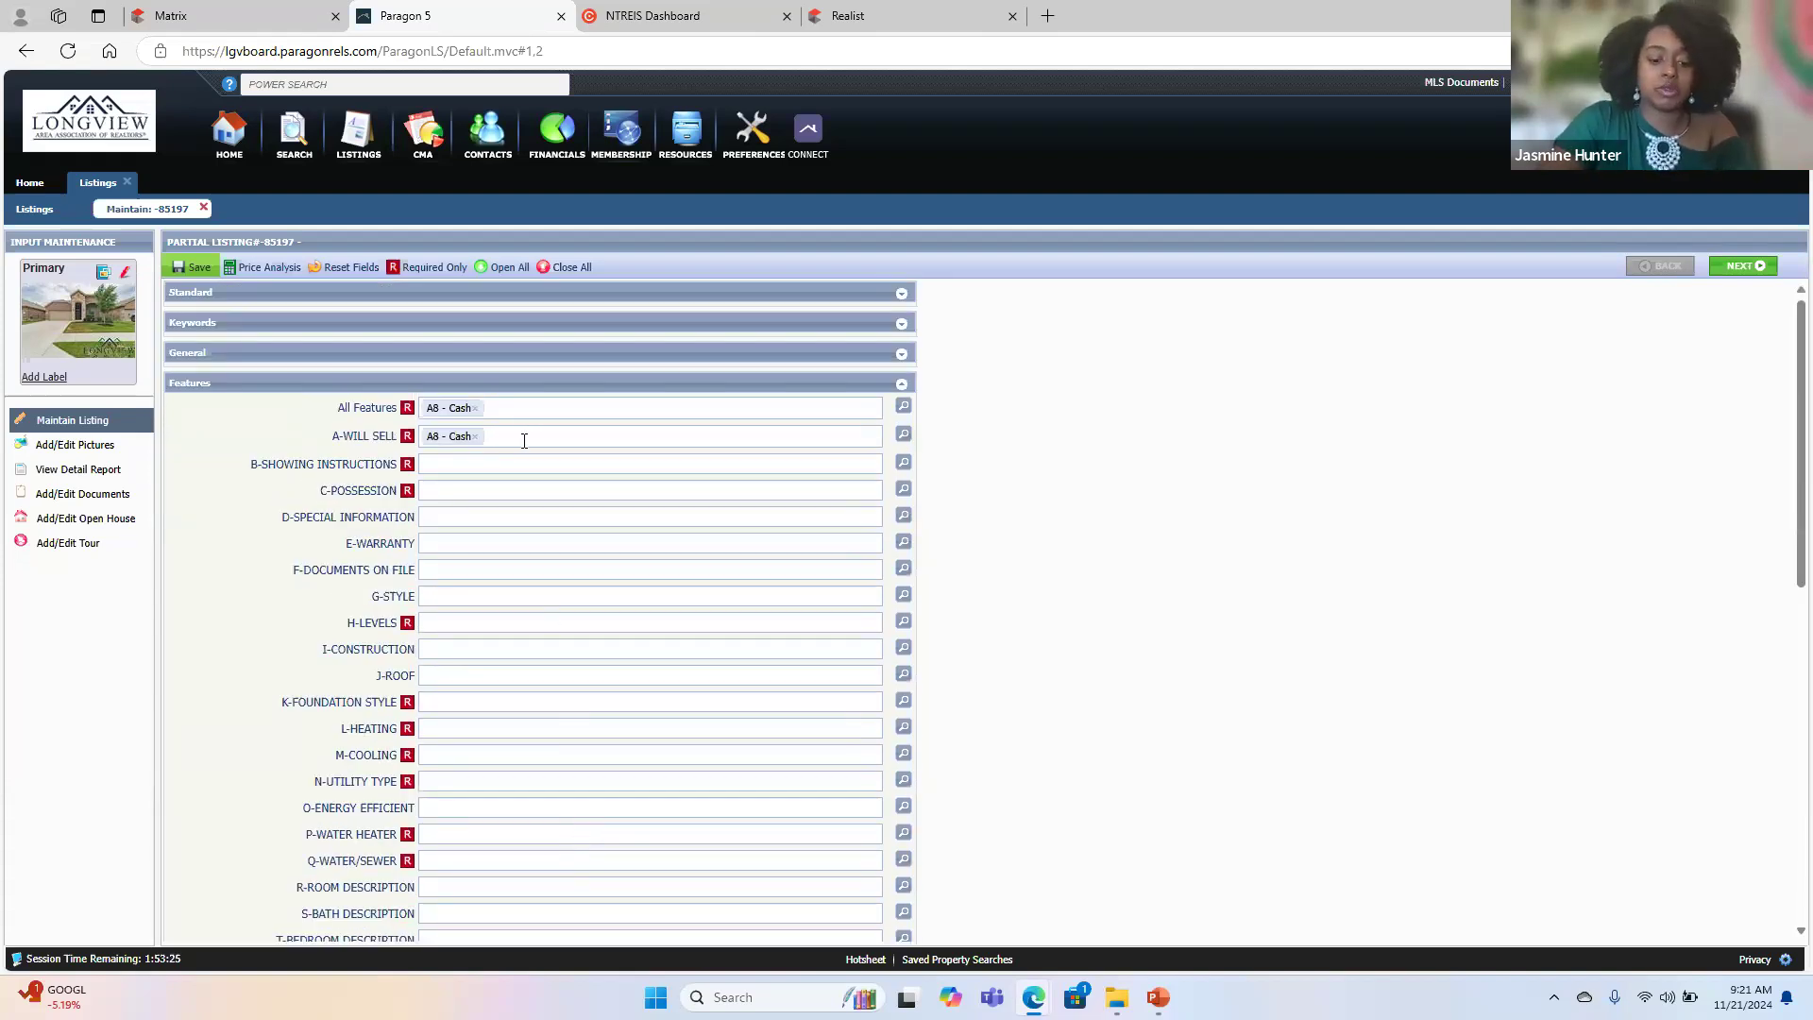
text(va)
key(Return)
text(conv)
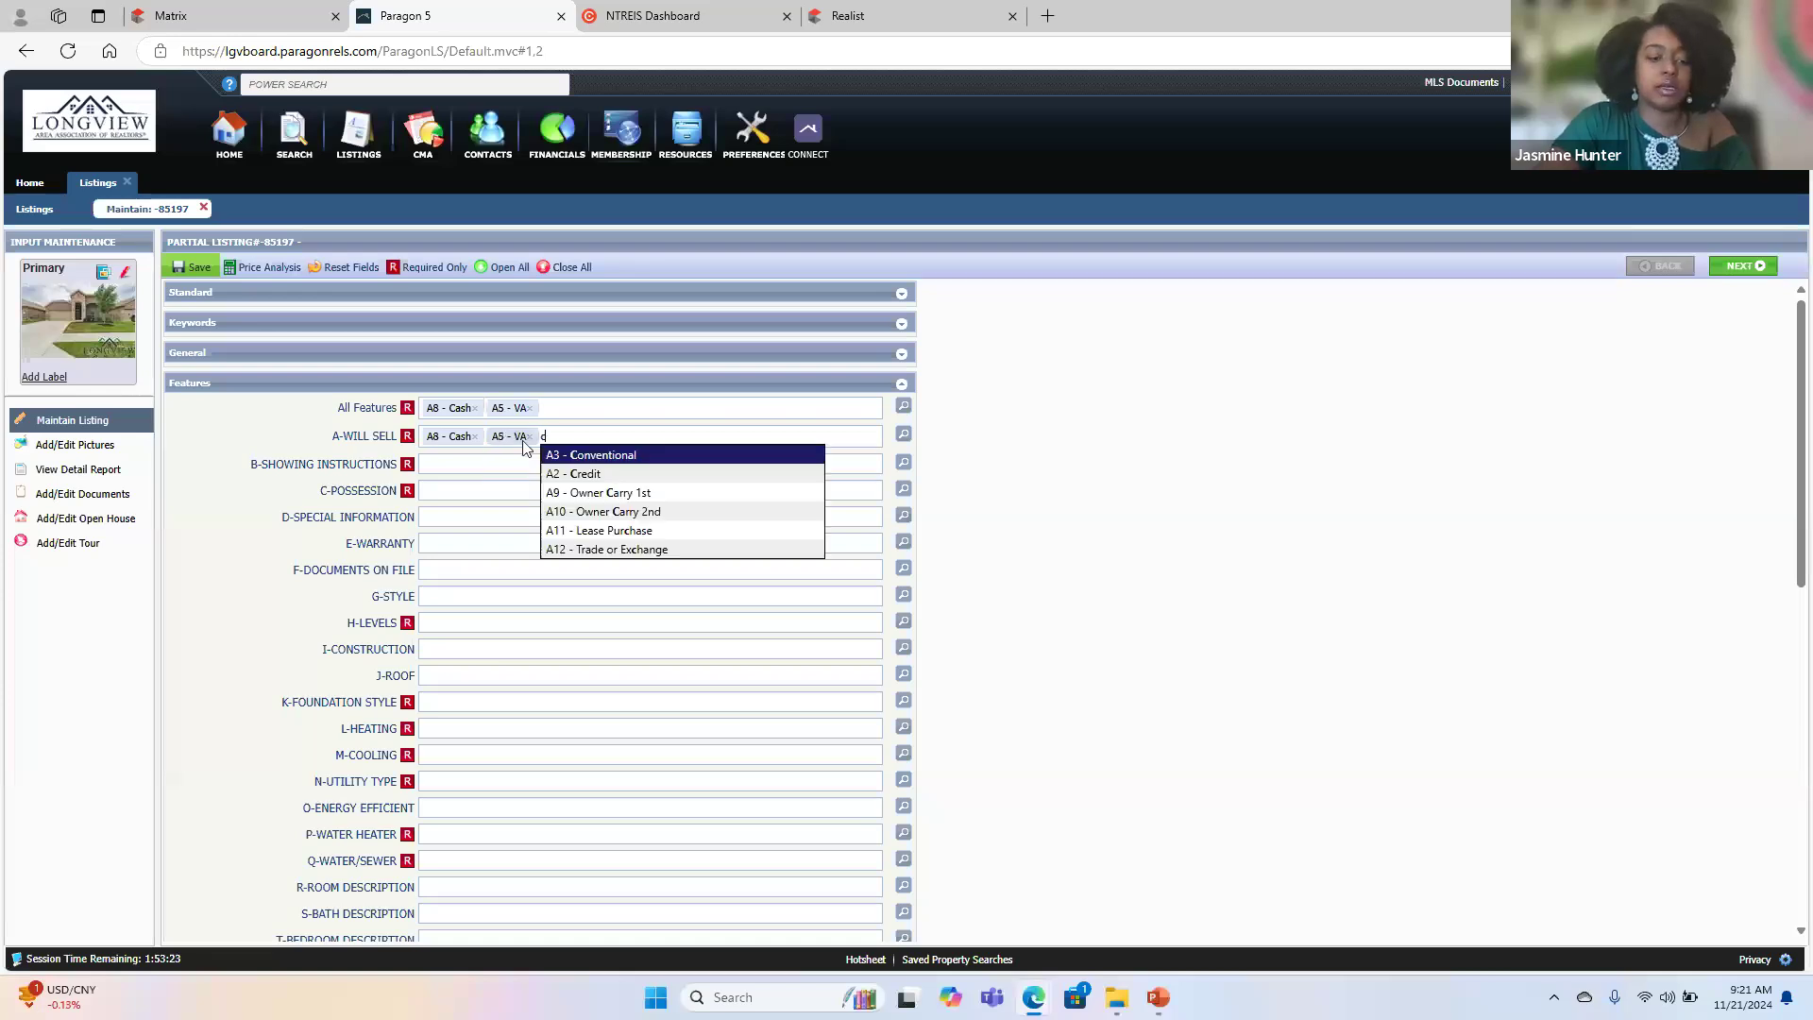
key(Return)
text(fha)
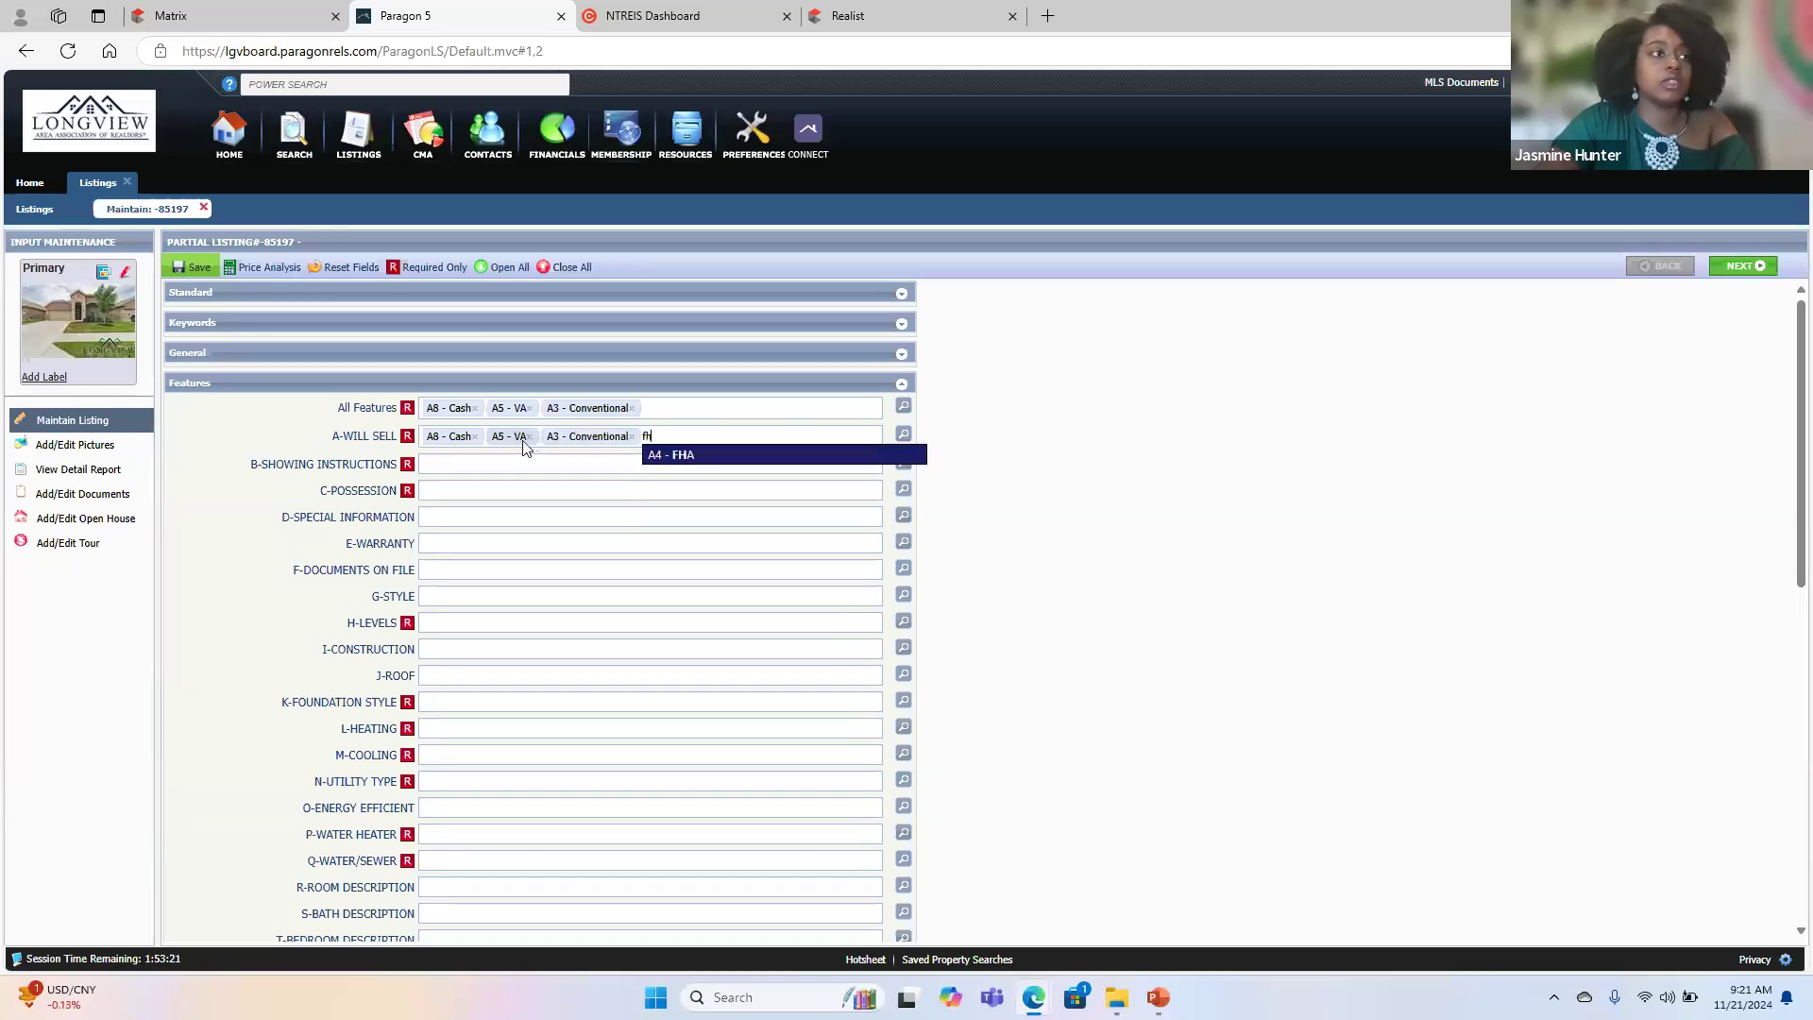
key(Return)
text(usda)
key(Return)
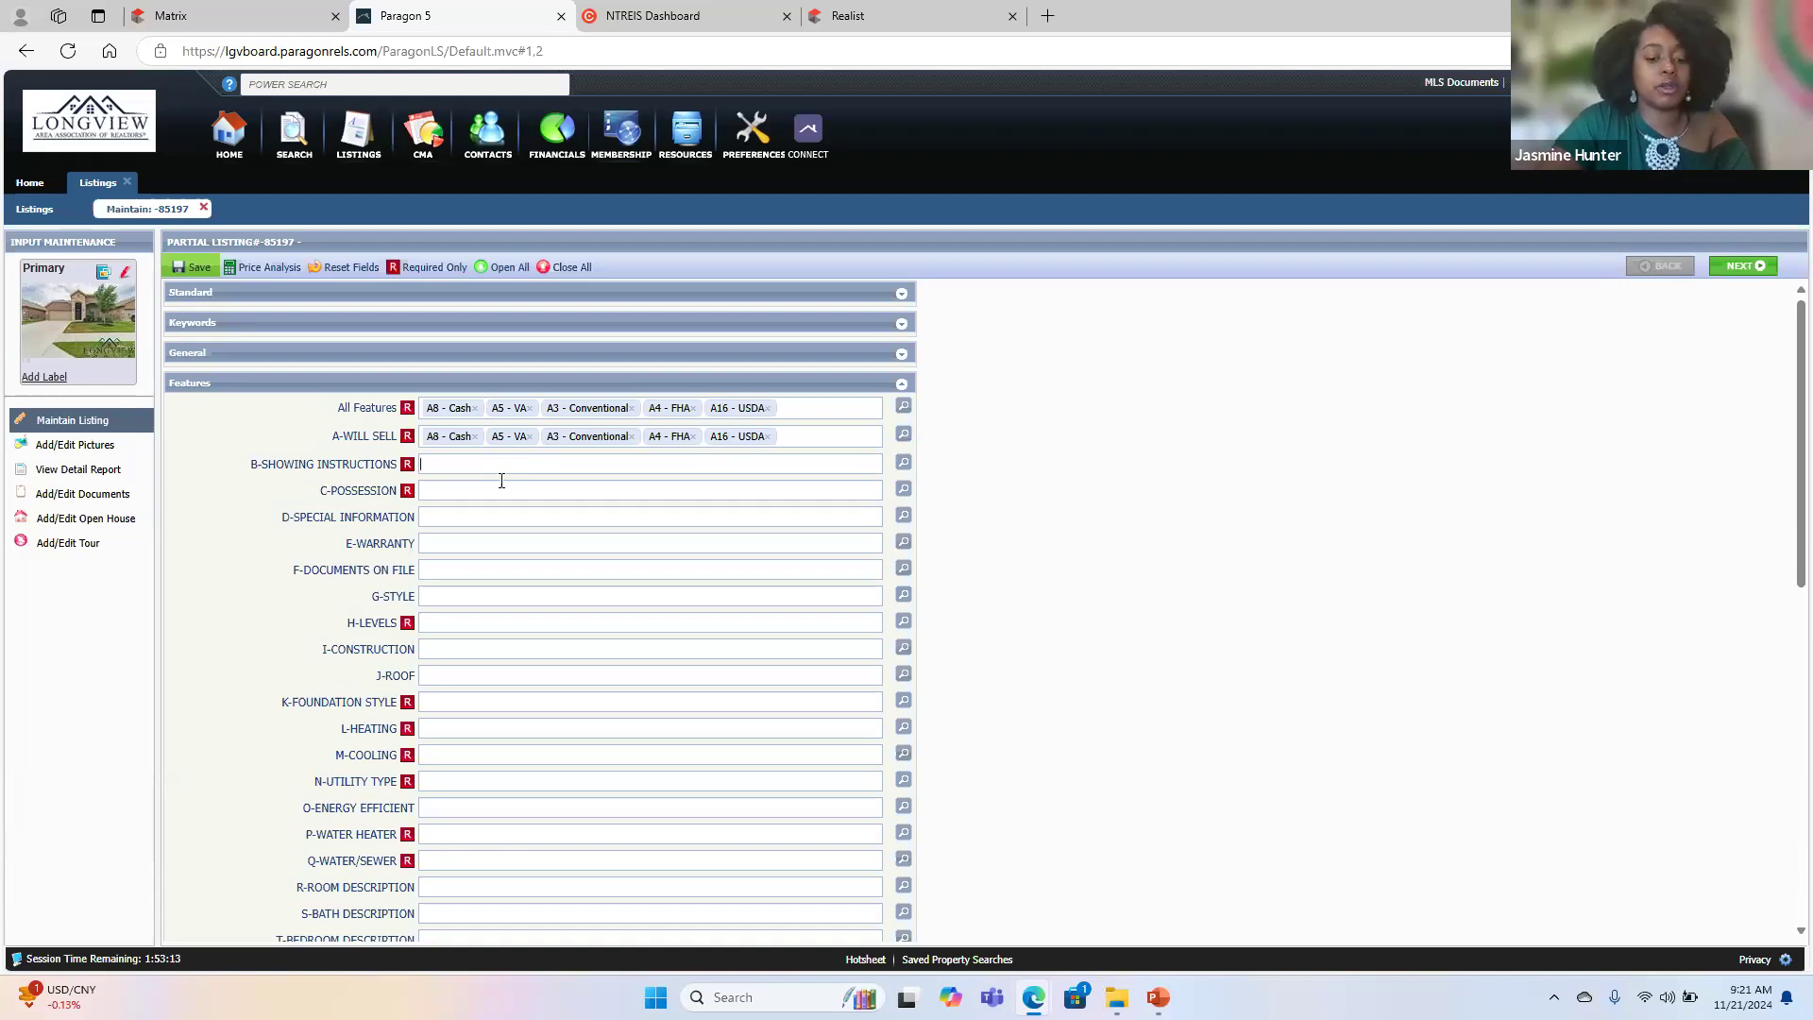
- Set the Showing Instructions to Call Listing Office/Agent, Appointment Only and Other/See Remarks
text(sho)
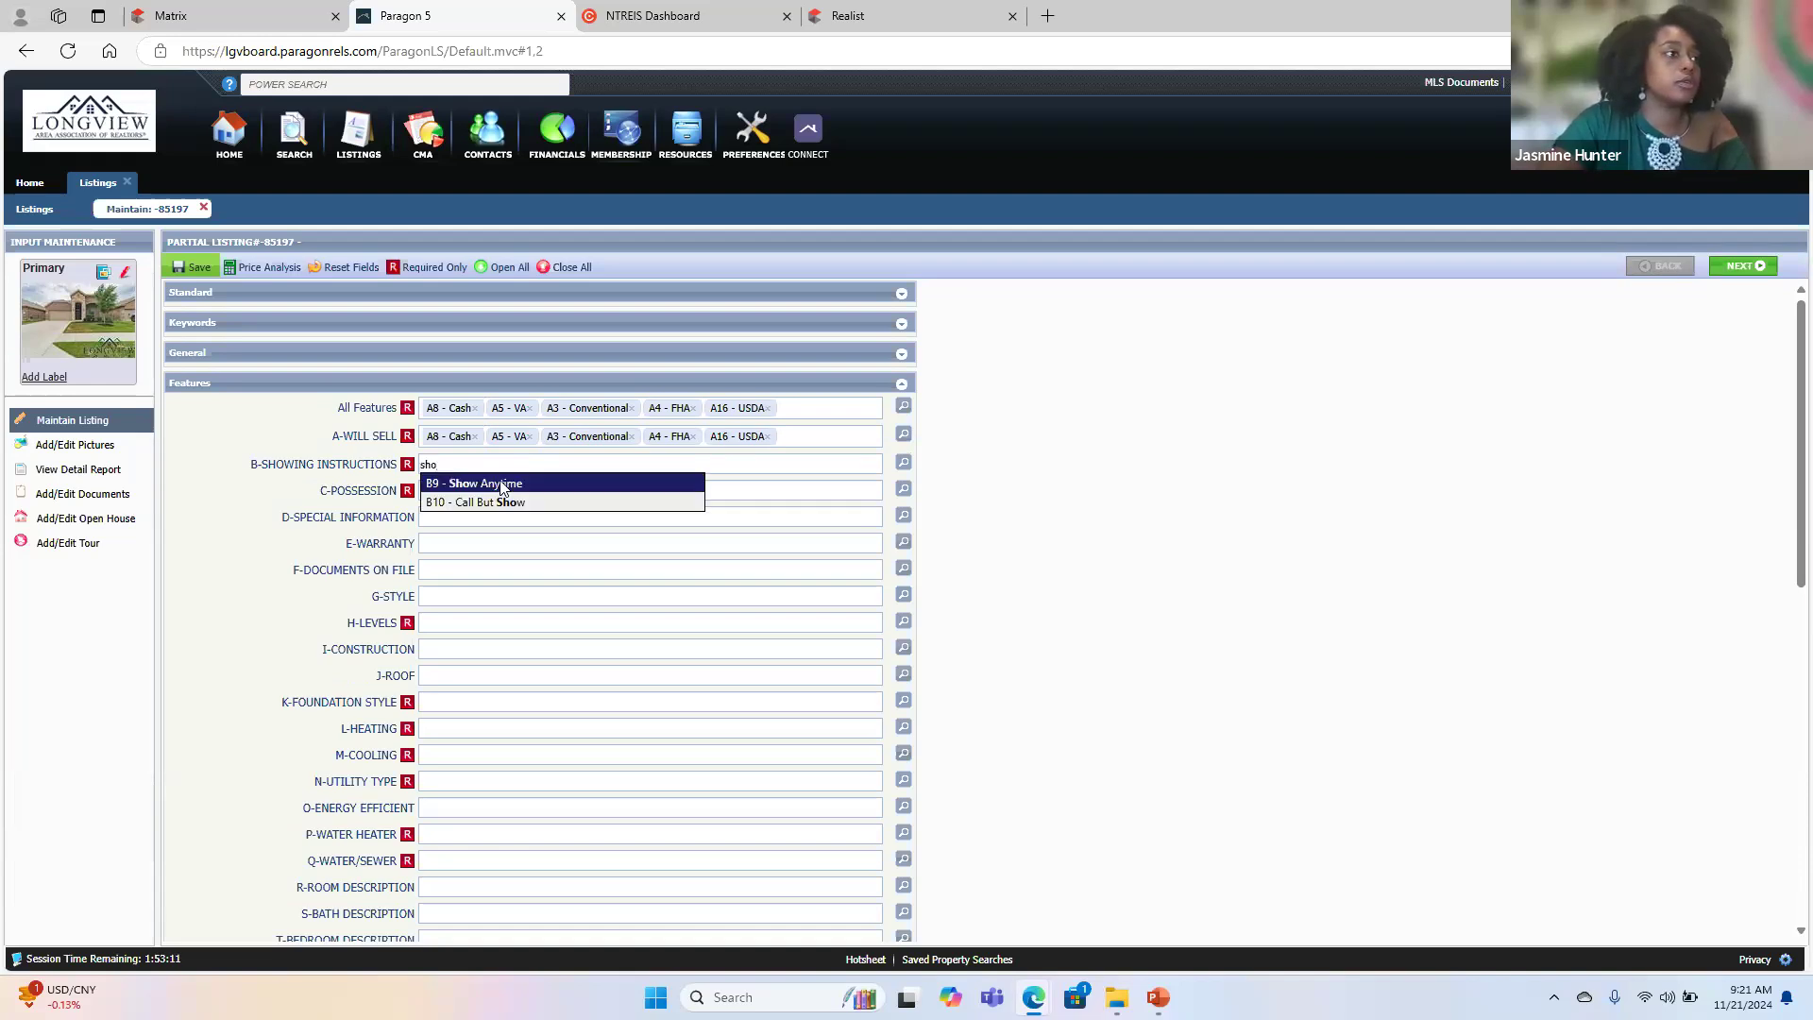
key(BackSpace)
key(BackSpace)
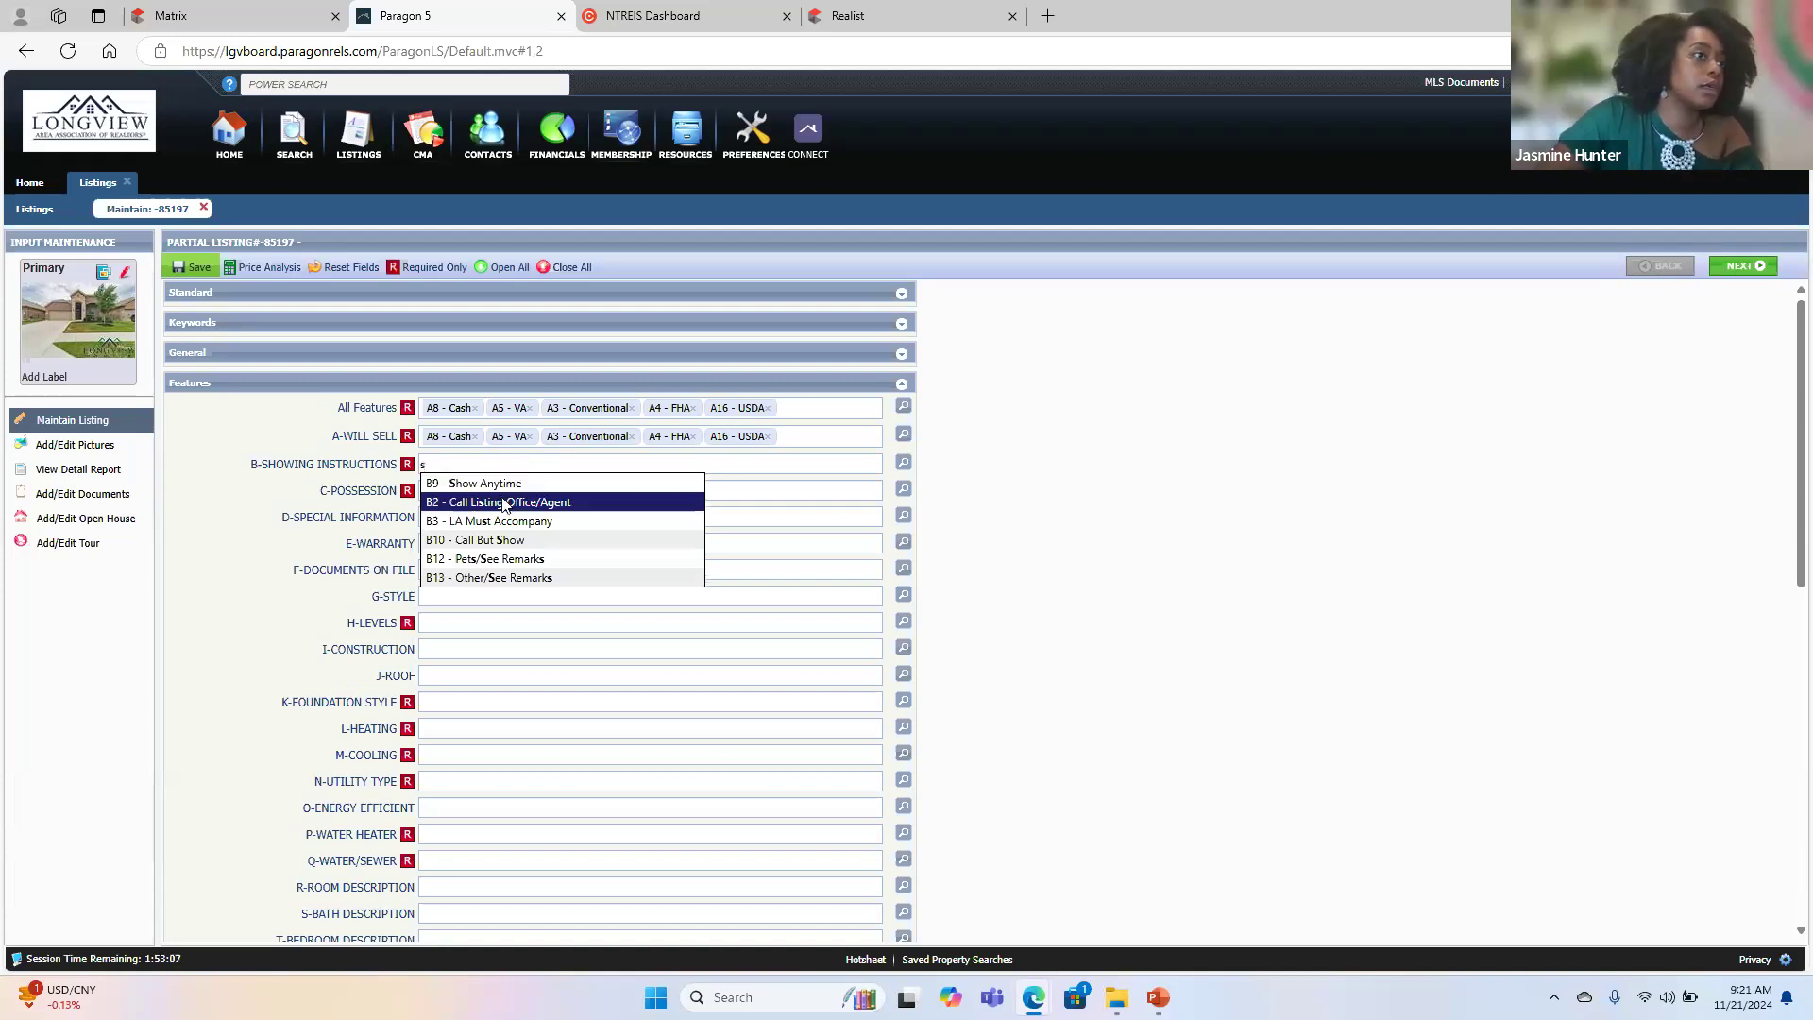
click(503, 502)
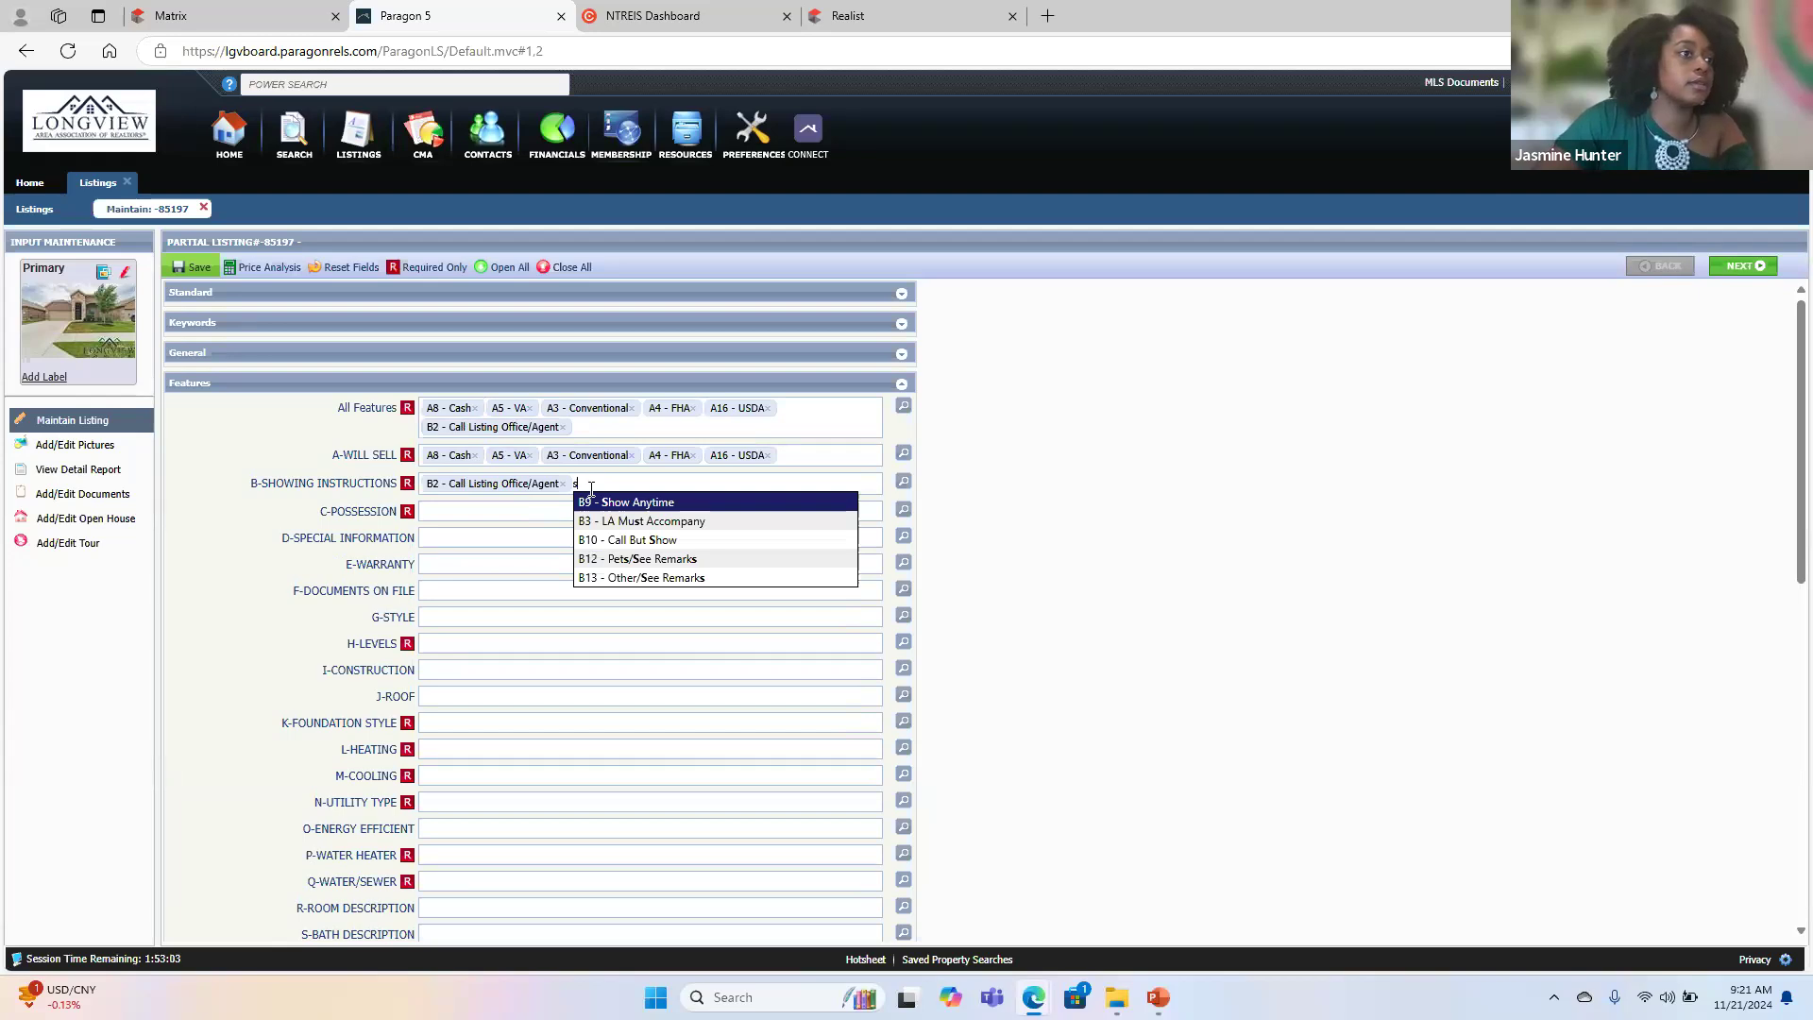
key(BackSpace)
text(a)
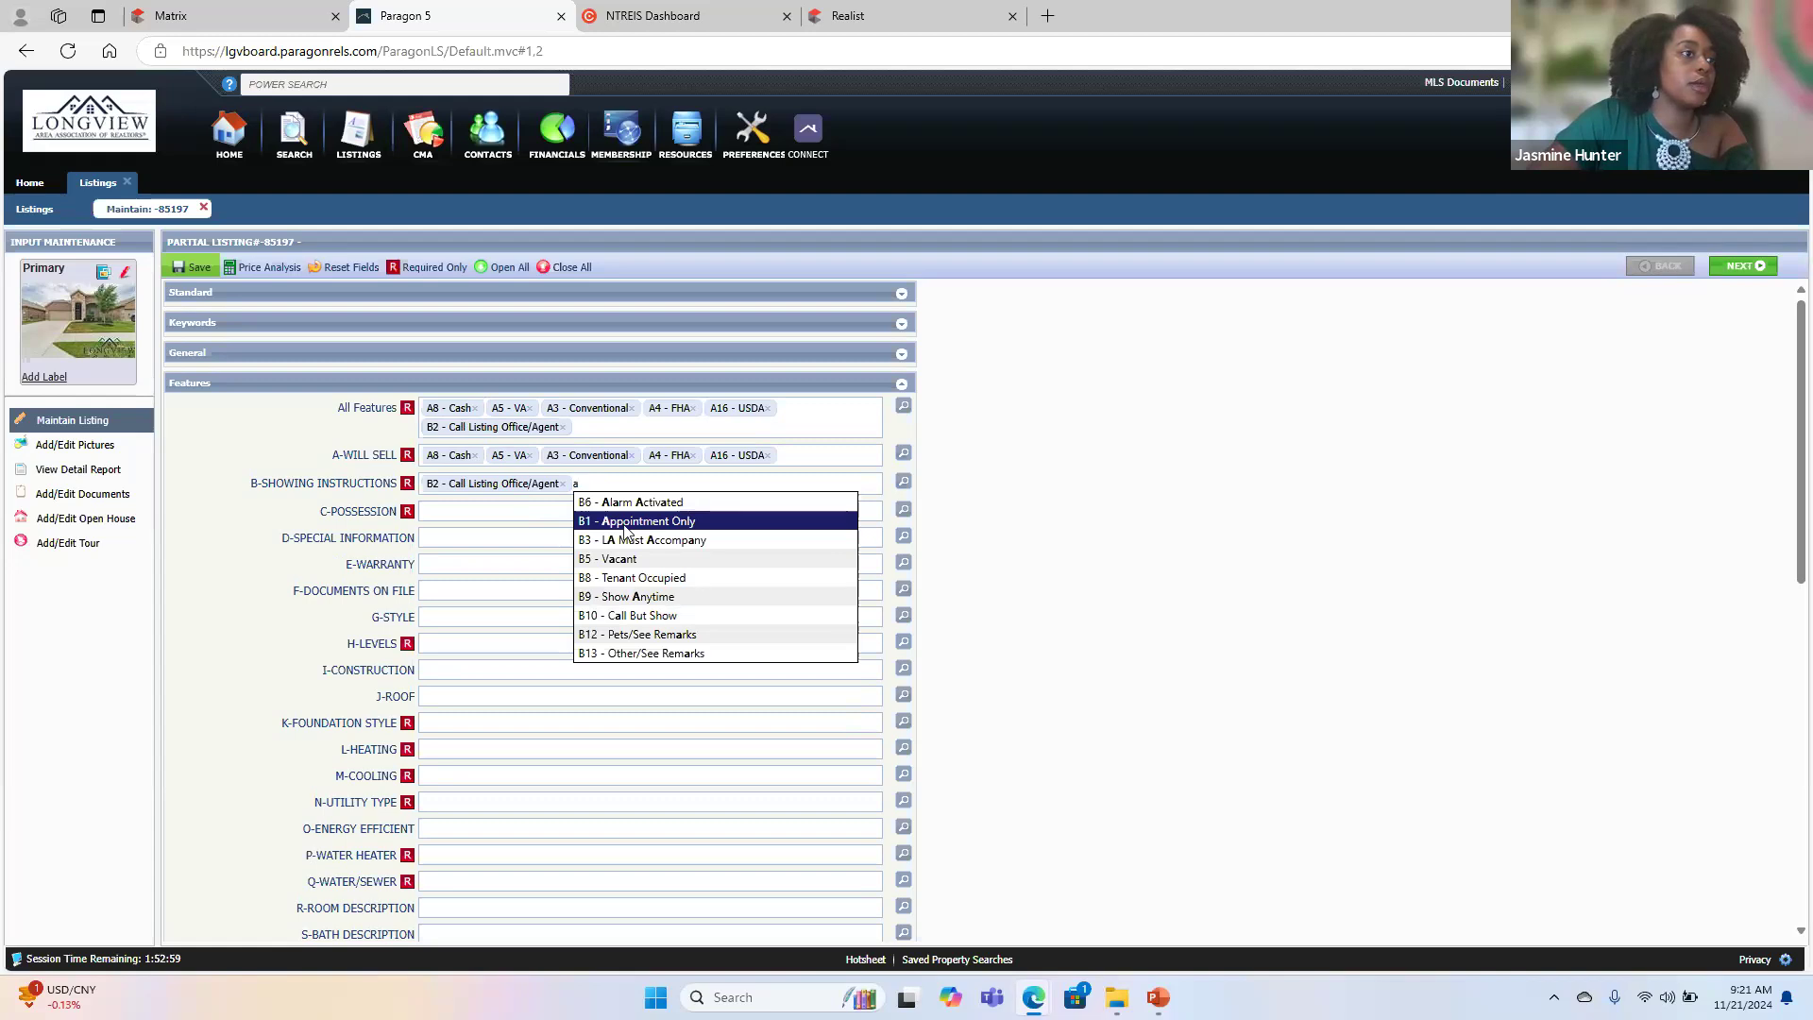
click(624, 522)
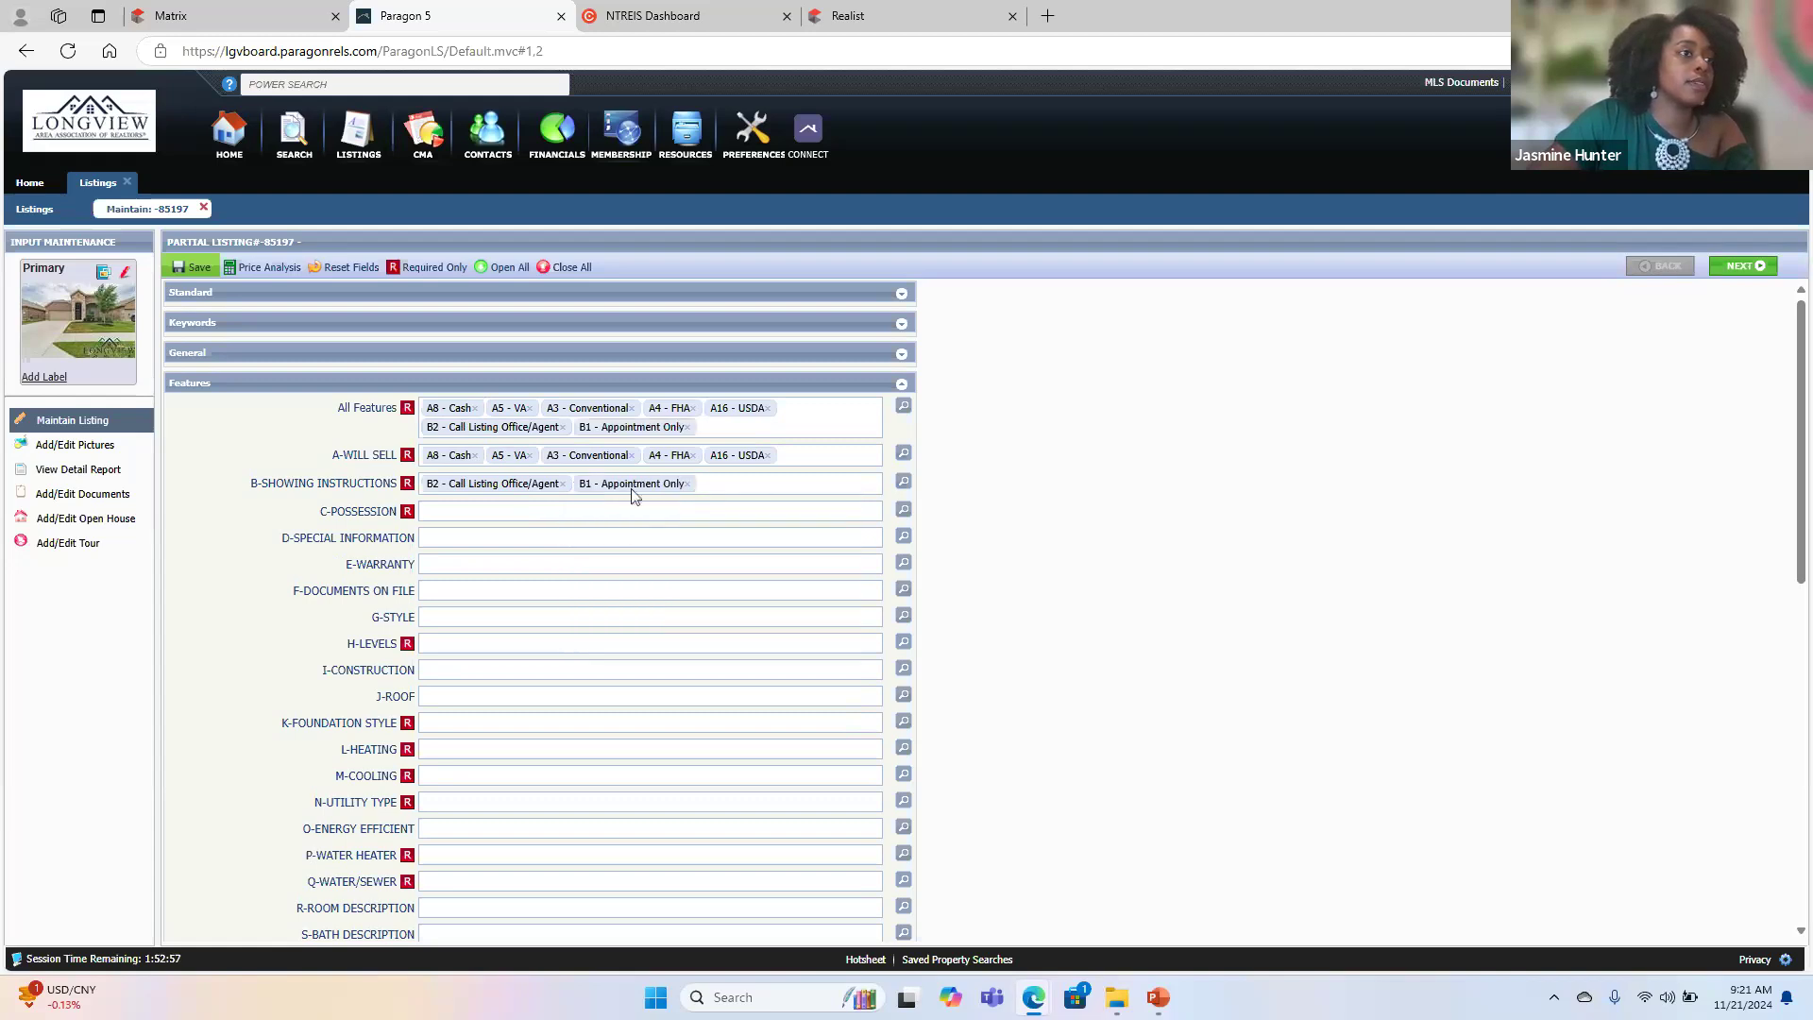
text(s)
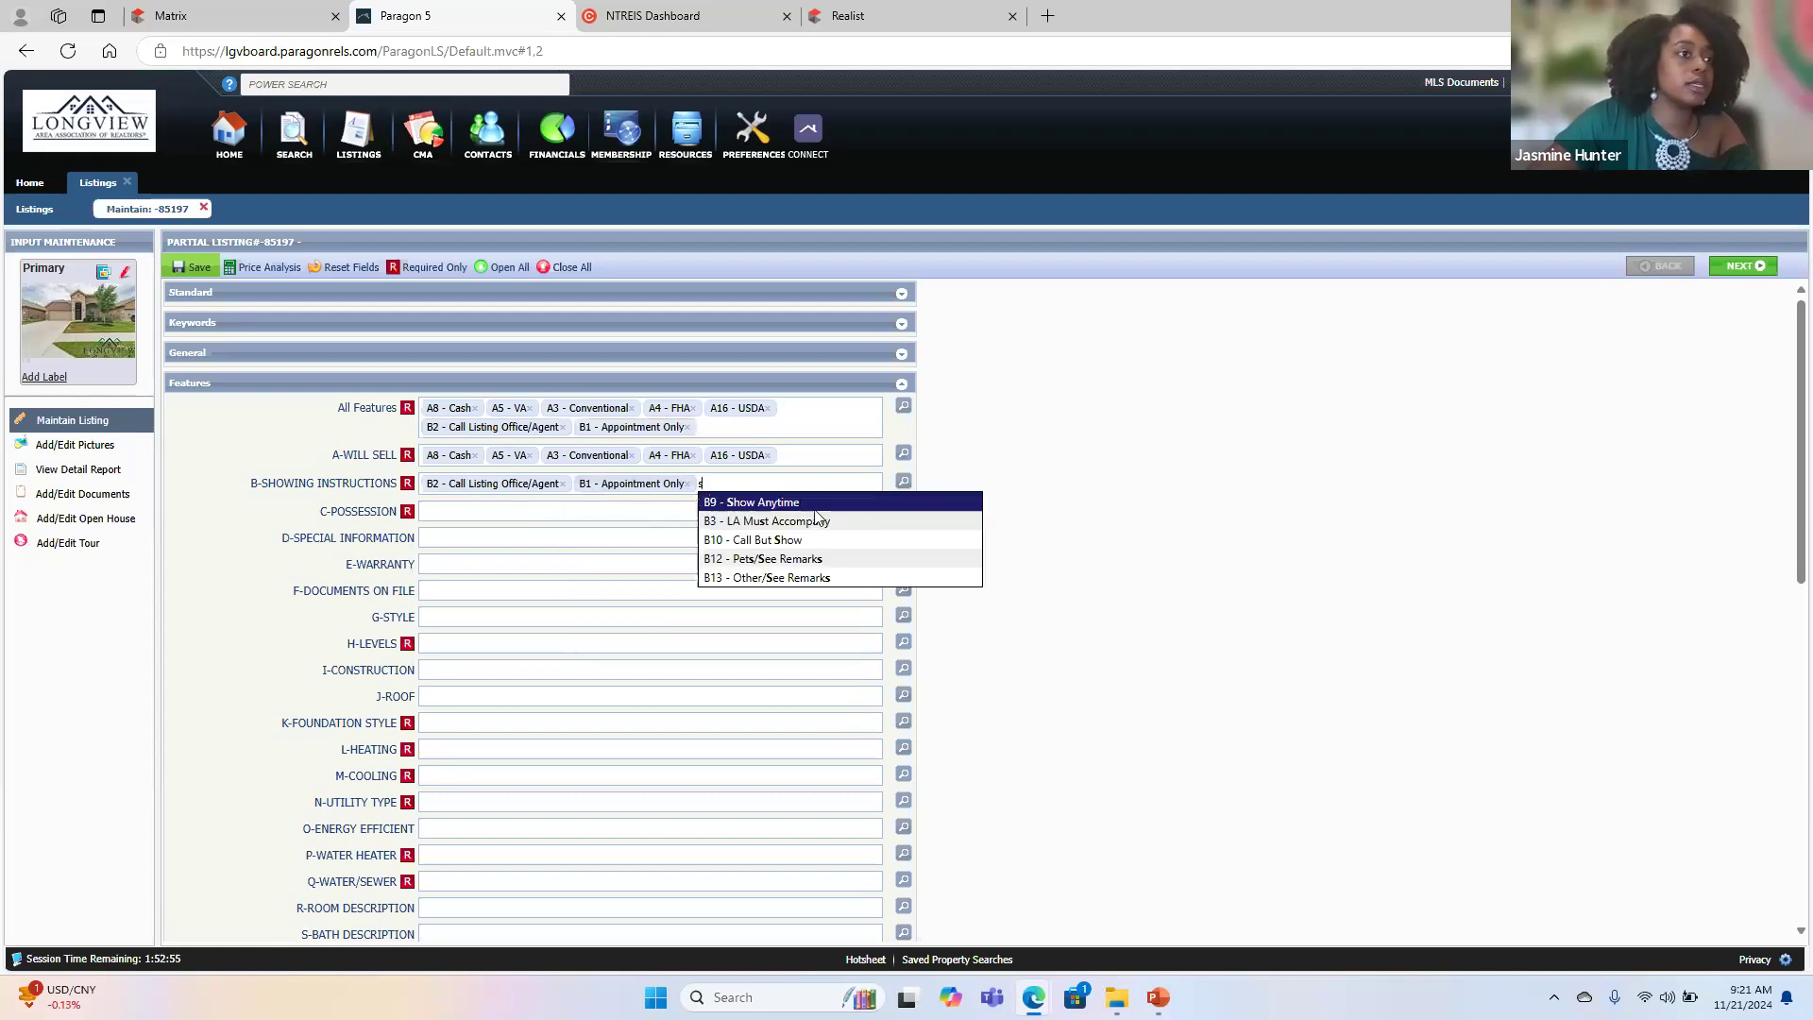
click(827, 577)
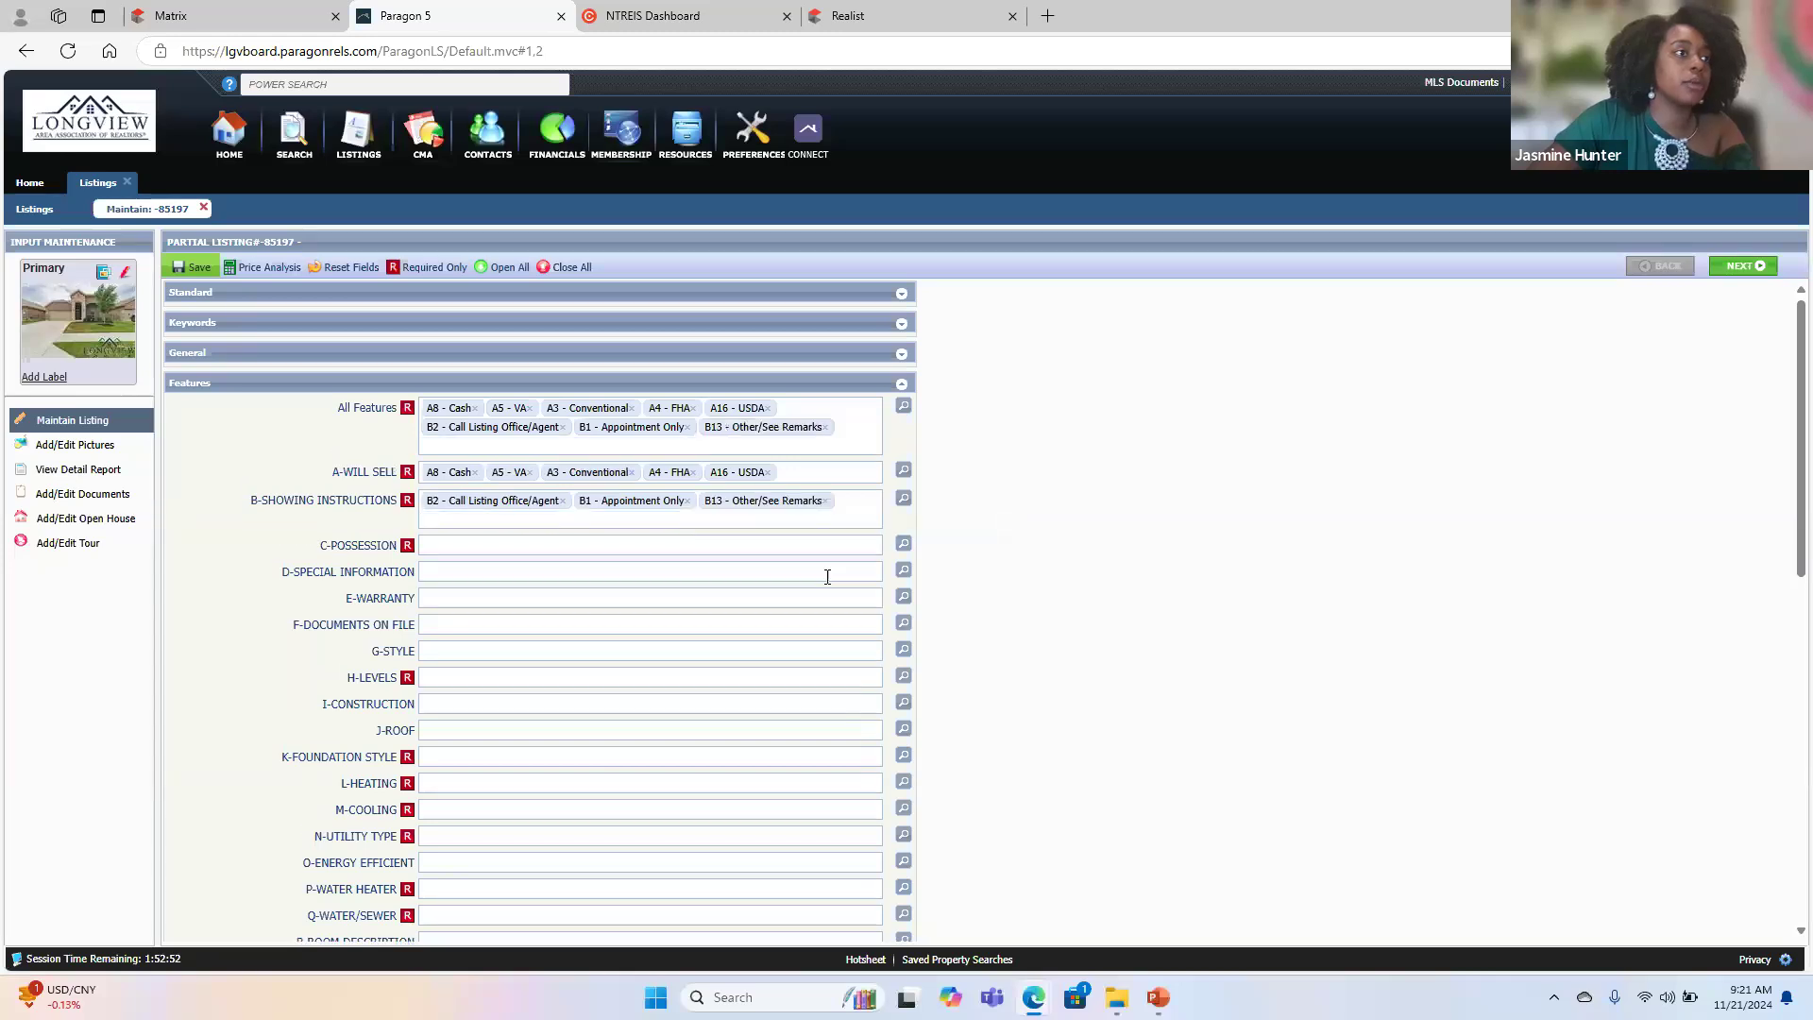
- Set Possession to Negotiable and Levels to 2 Stories
click(436, 540)
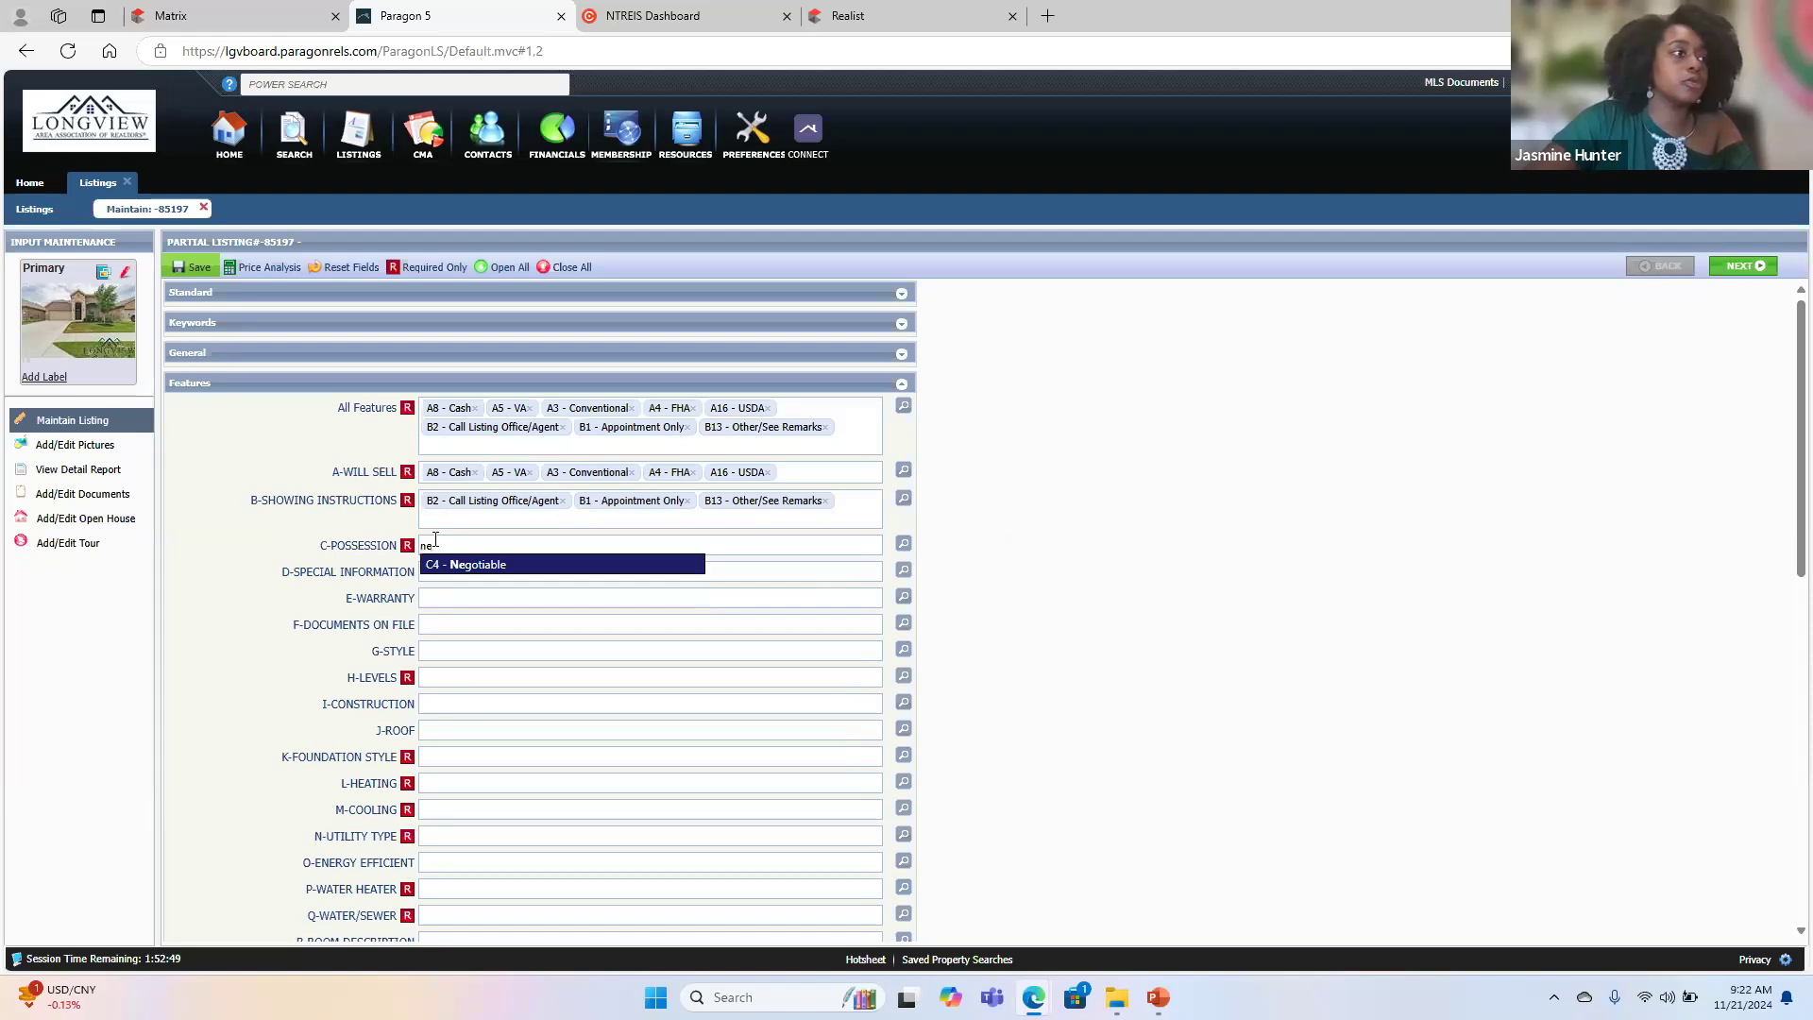
click(471, 571)
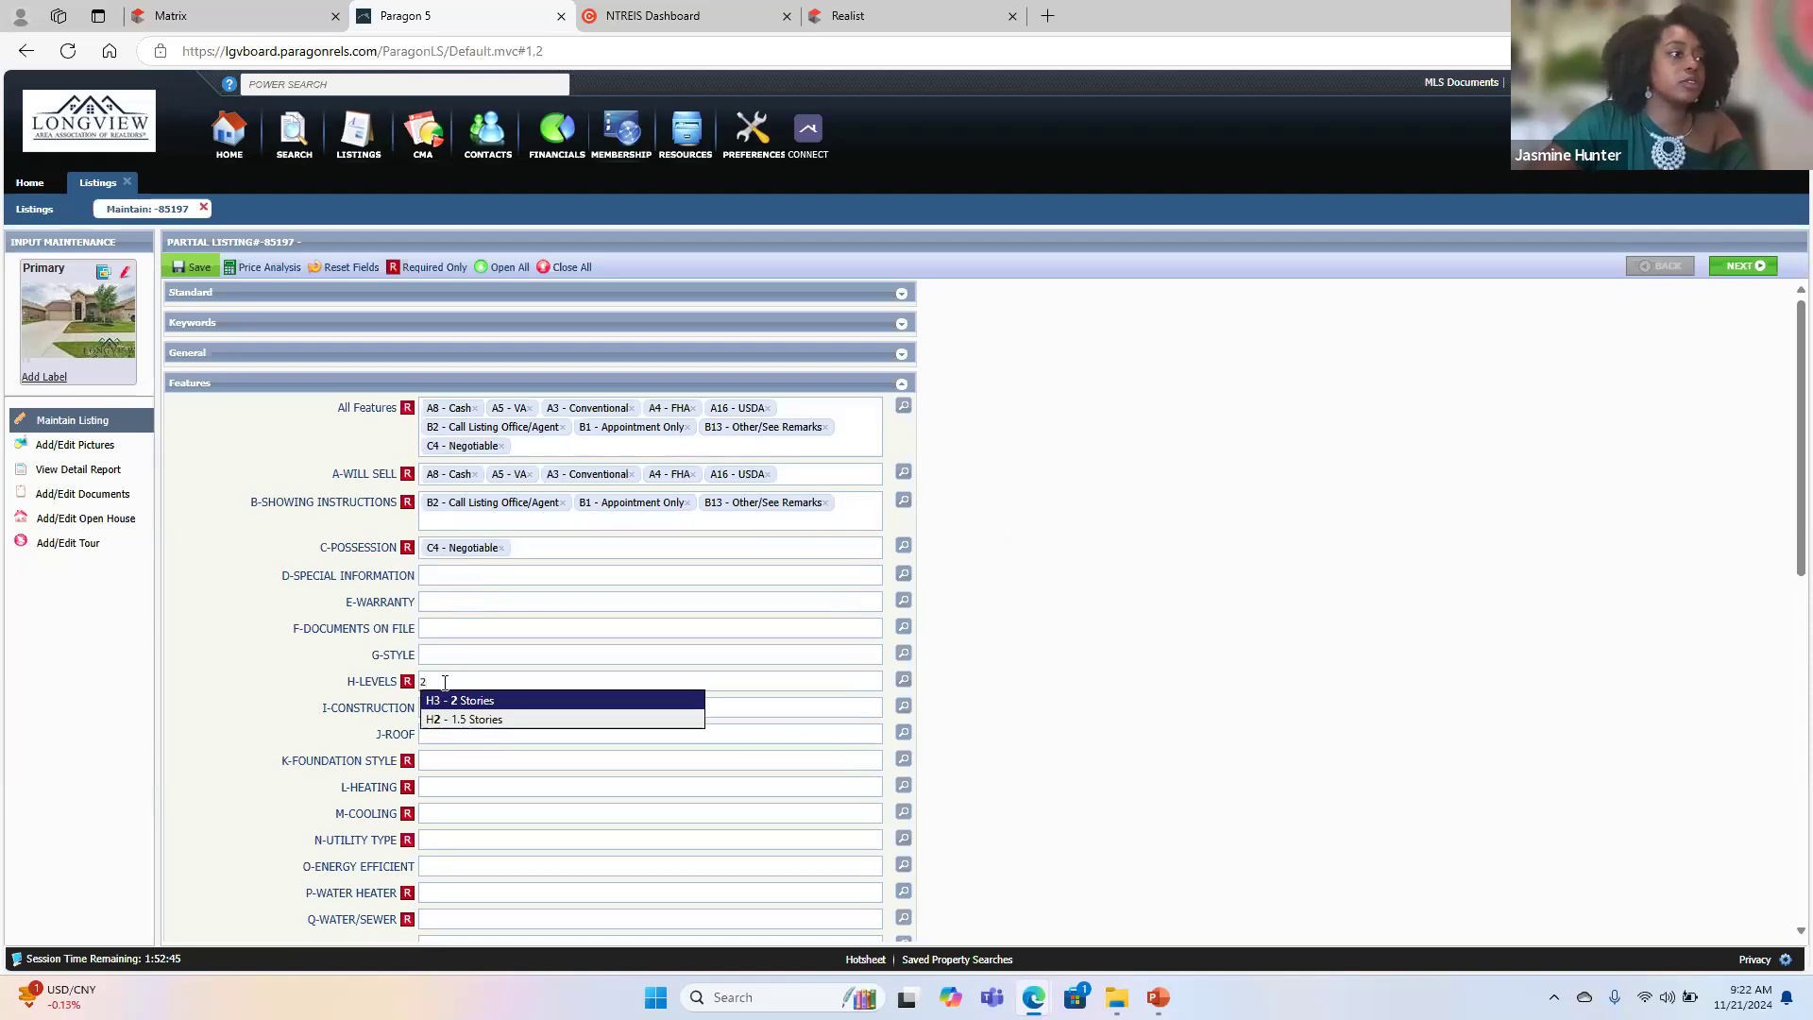
click(476, 700)
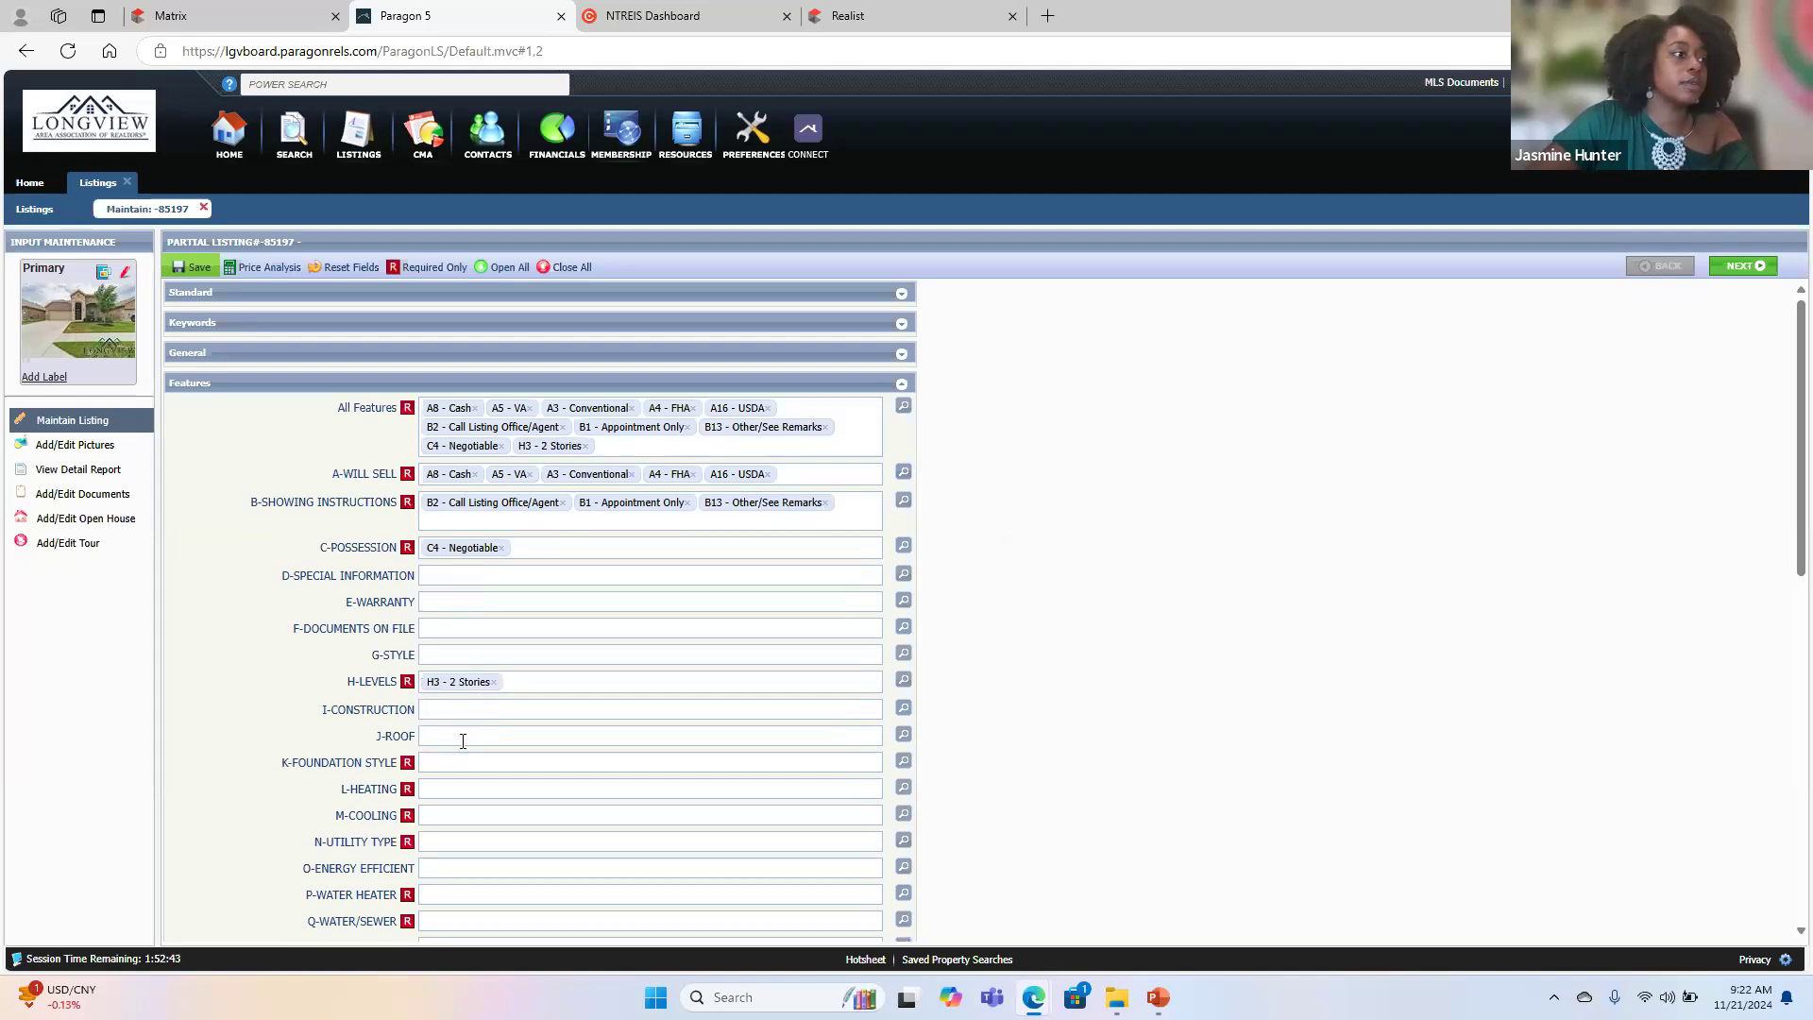
- Set Construction to Brick and Roof to Composition
scroll(463, 740, down, 2)
click(449, 541)
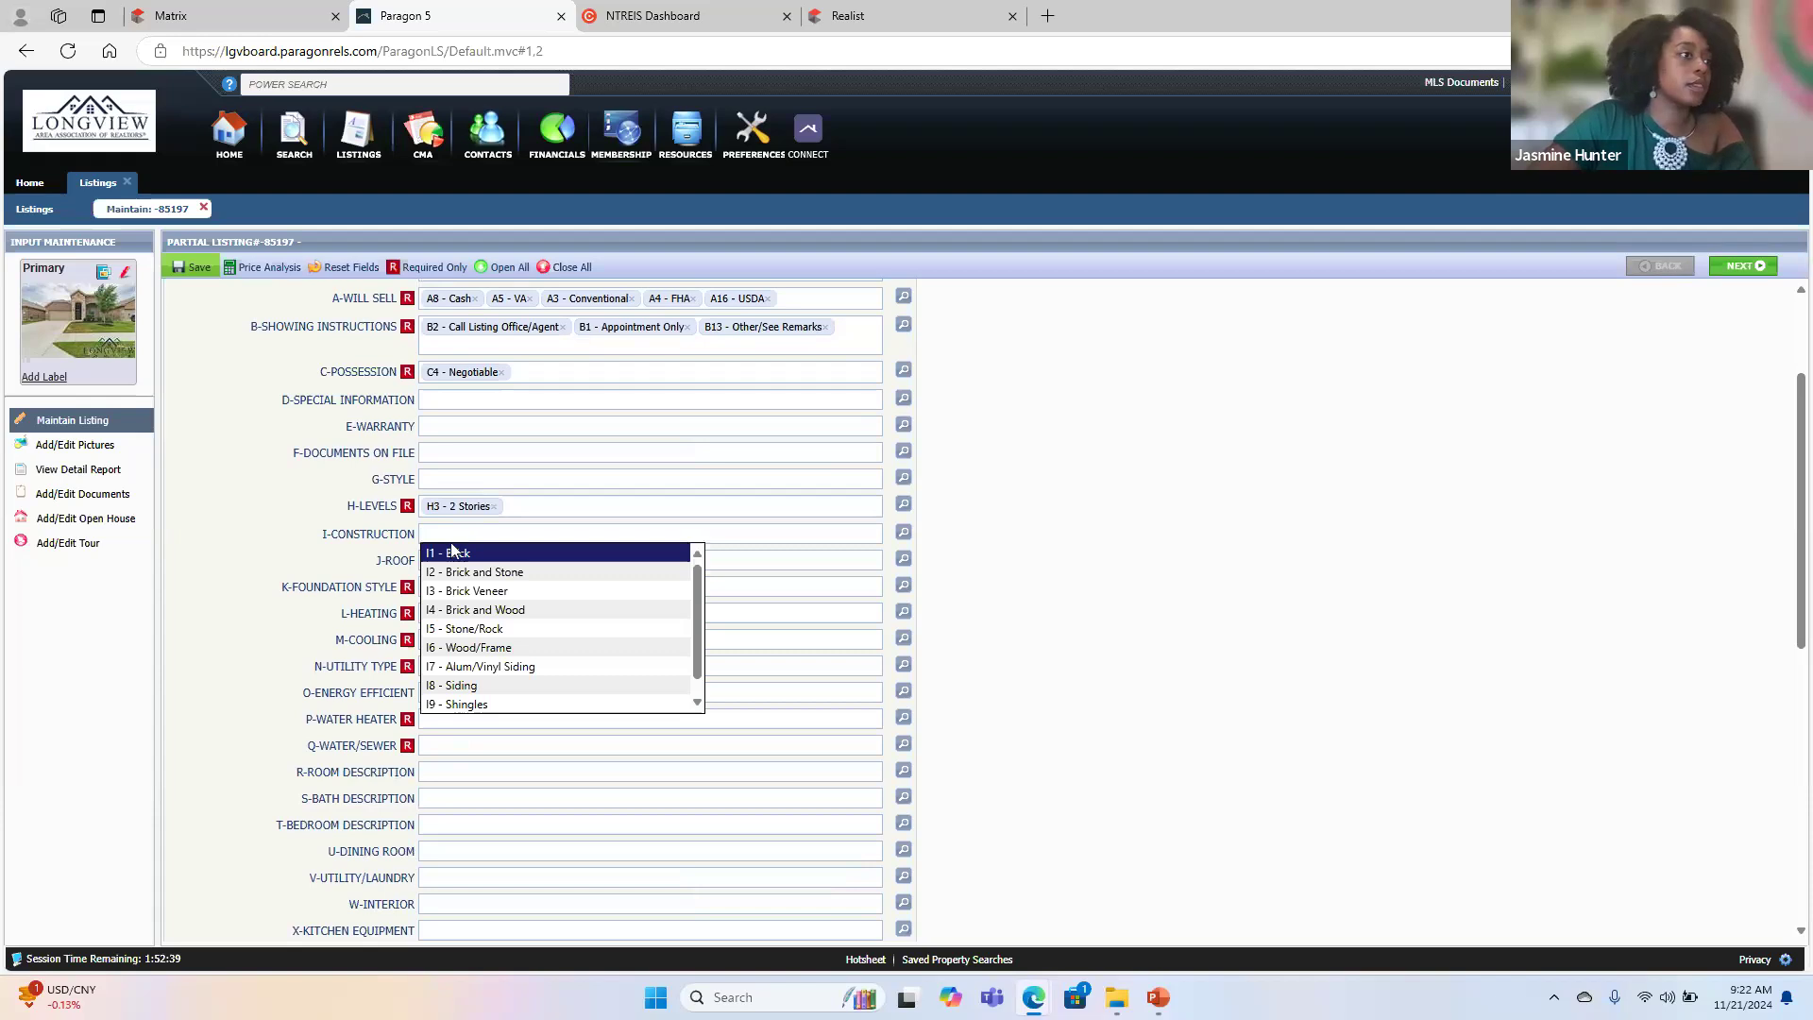
click(460, 554)
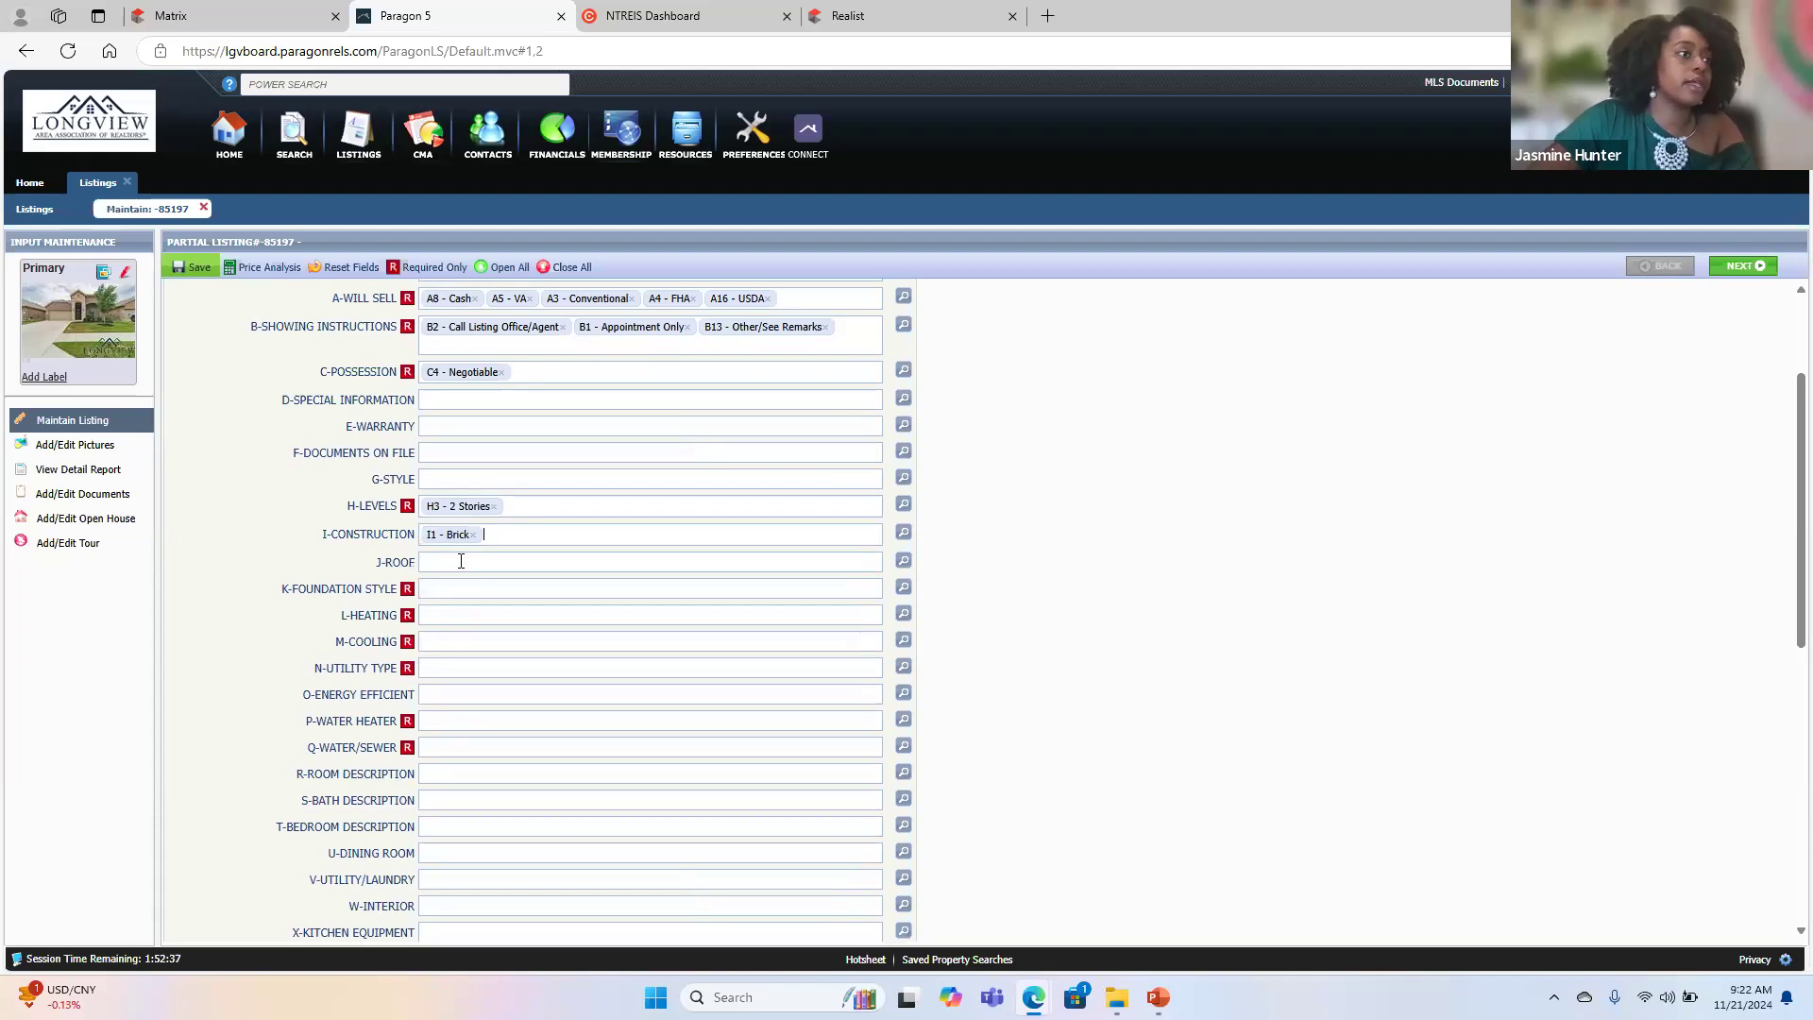
click(461, 566)
text(s)
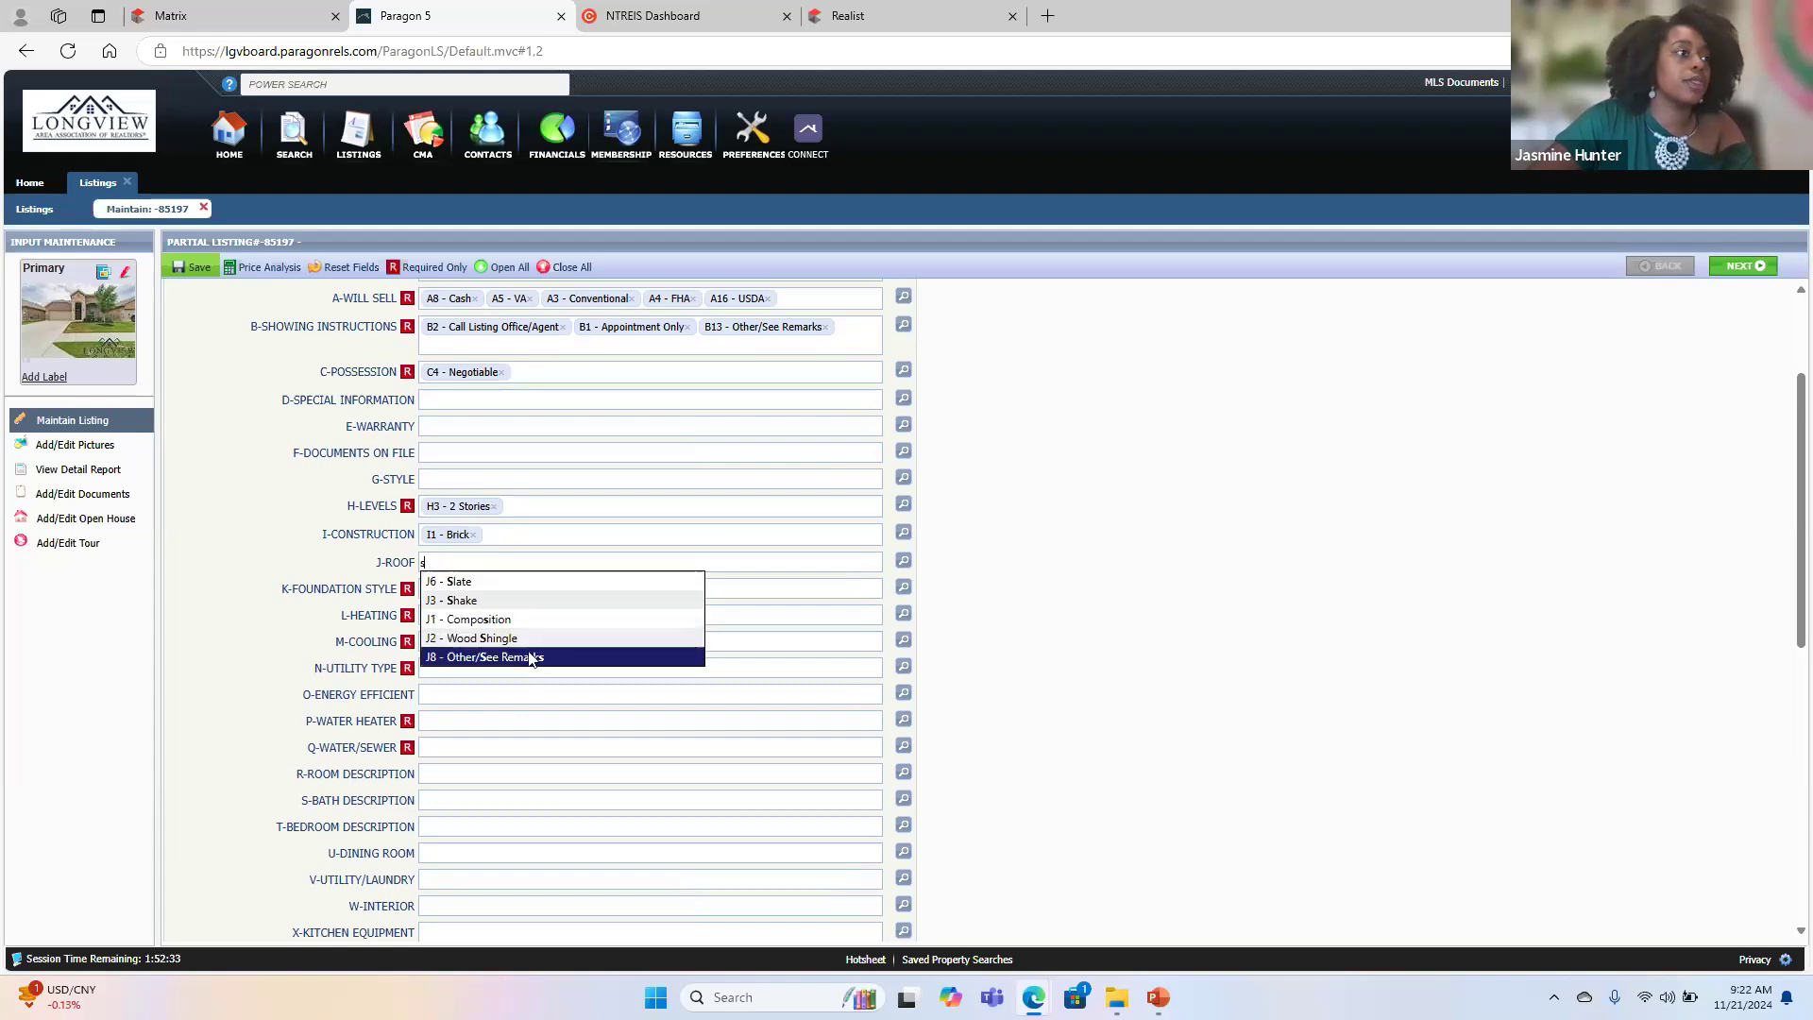
click(524, 620)
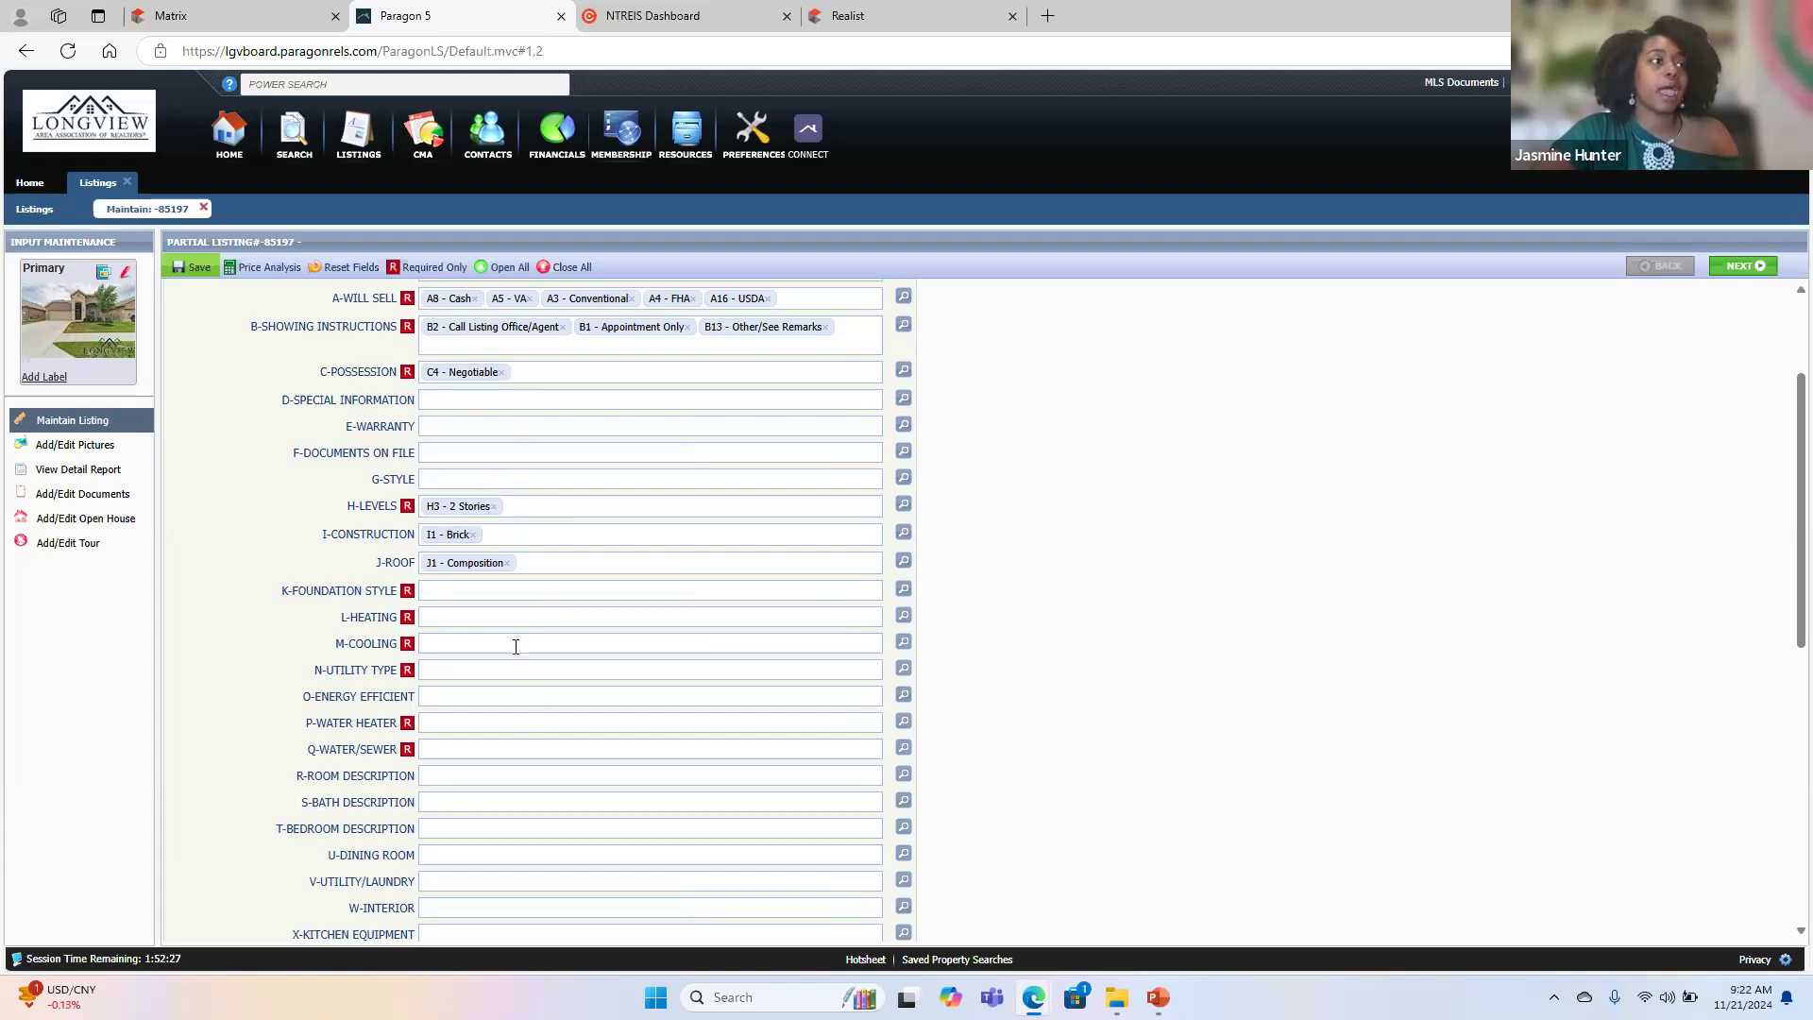
- Set the Foundation Style to Slab and Heating to Central Electric
click(446, 590)
key(Return)
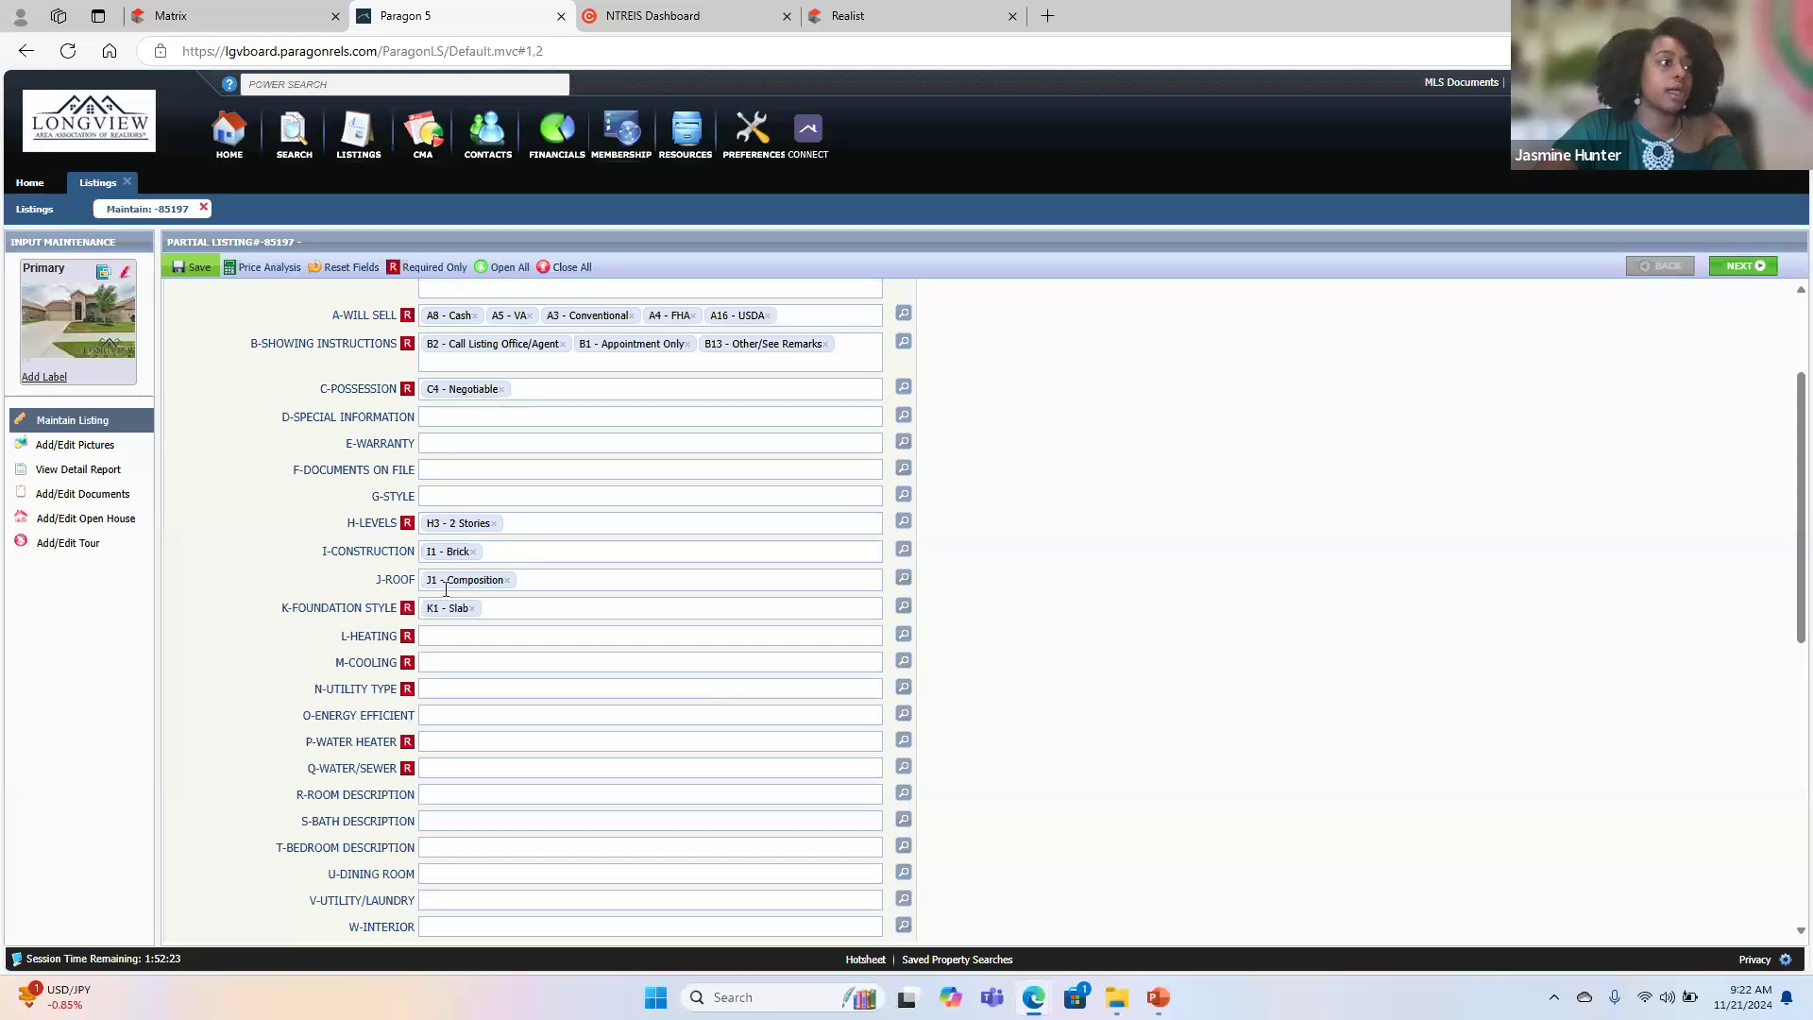
key(Tab)
text(e)
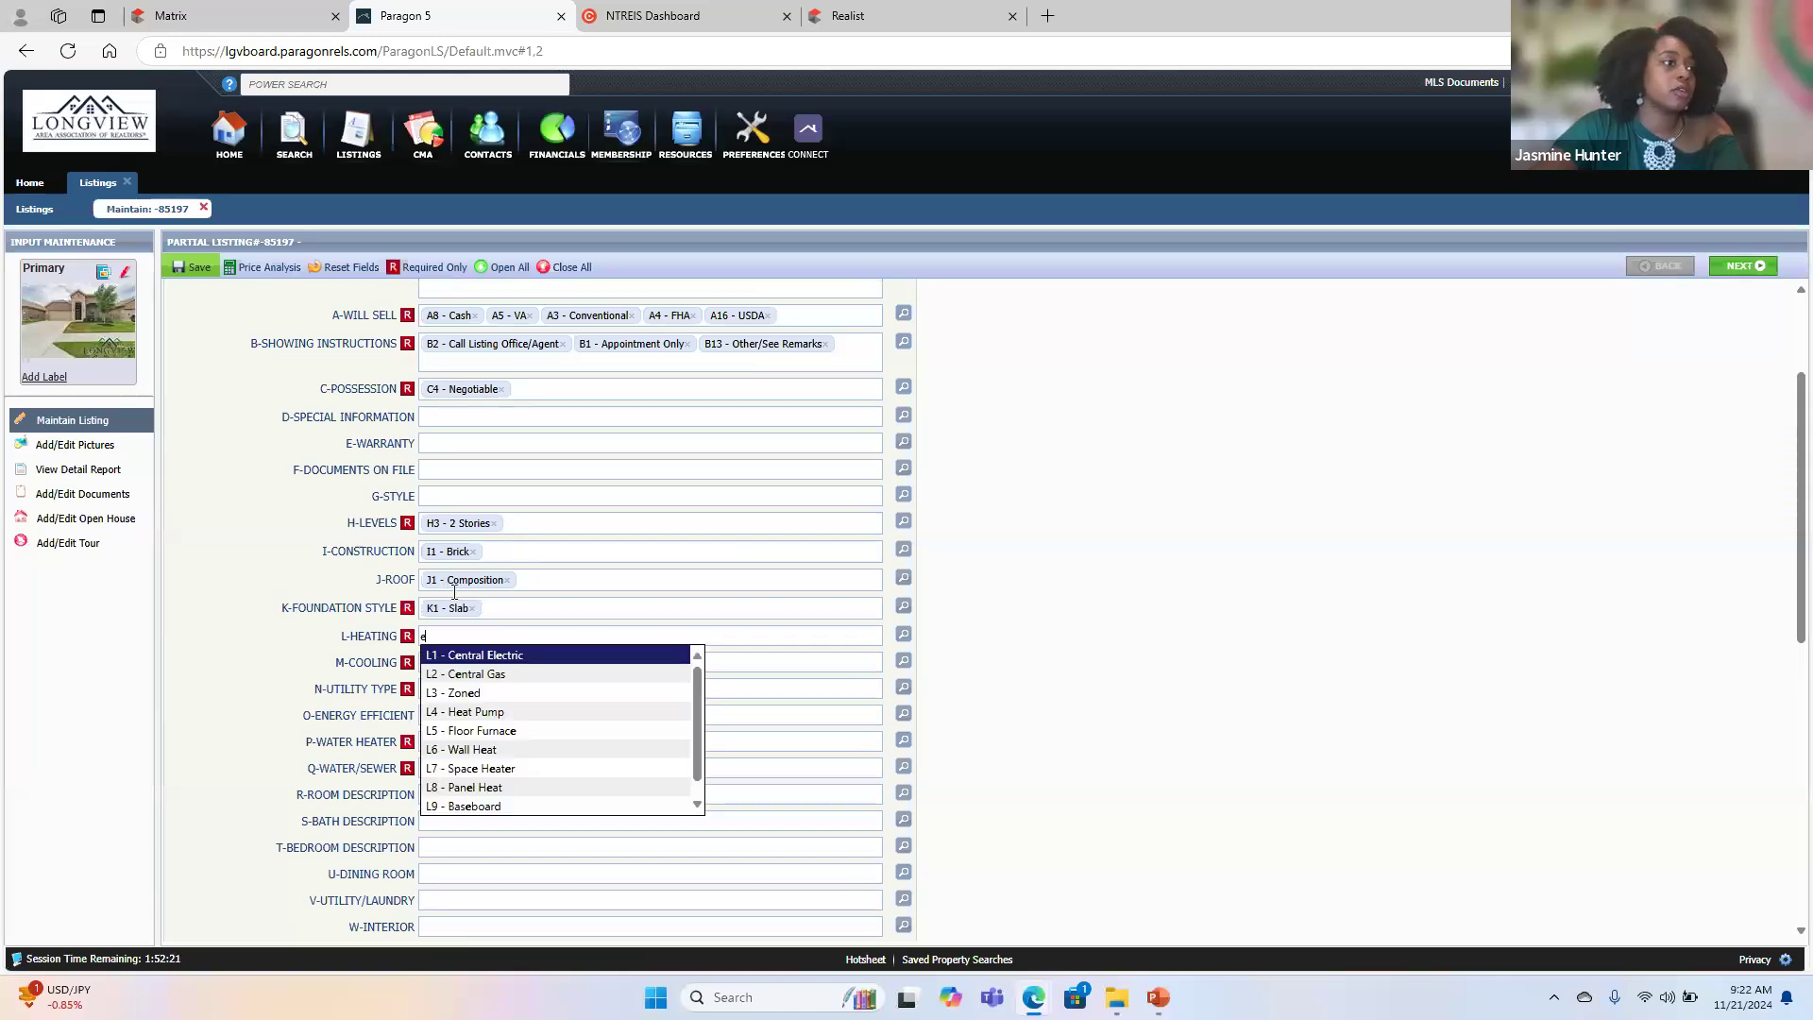
click(501, 657)
- Set Cooling to Central Electric and add High Speed Internet Avail and Electric as the Utility Type
text(e)
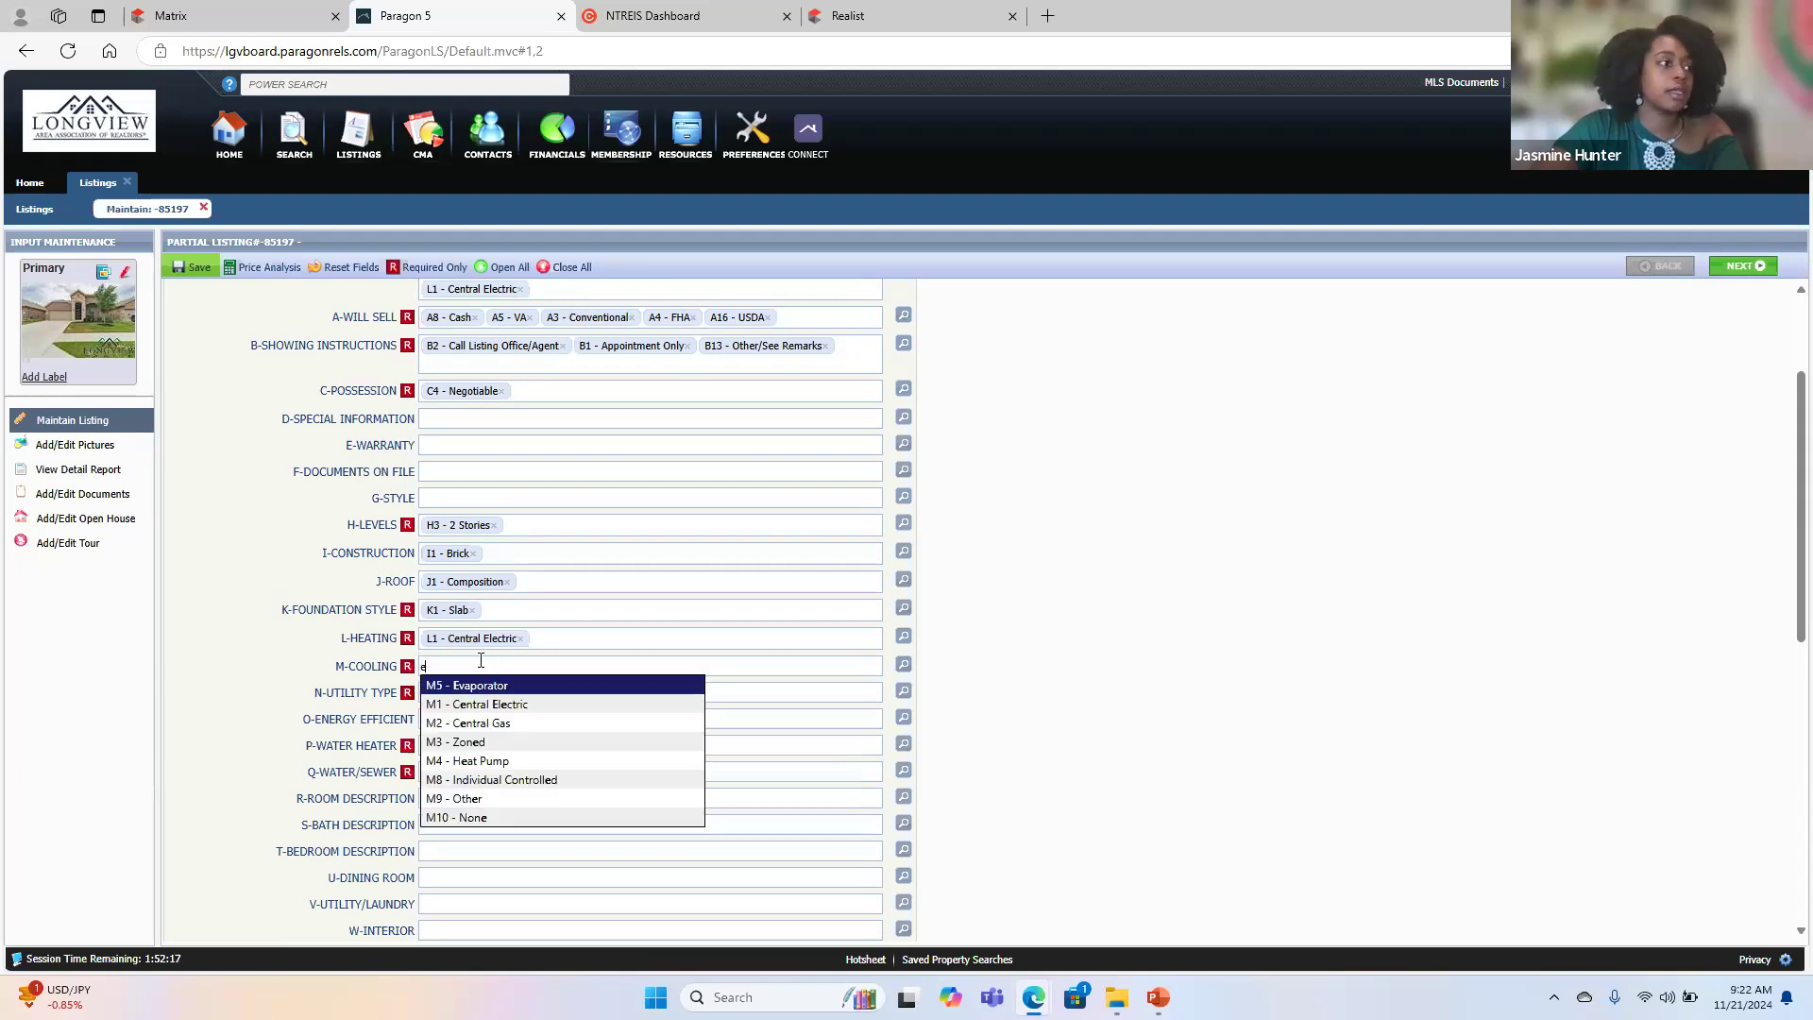
click(533, 707)
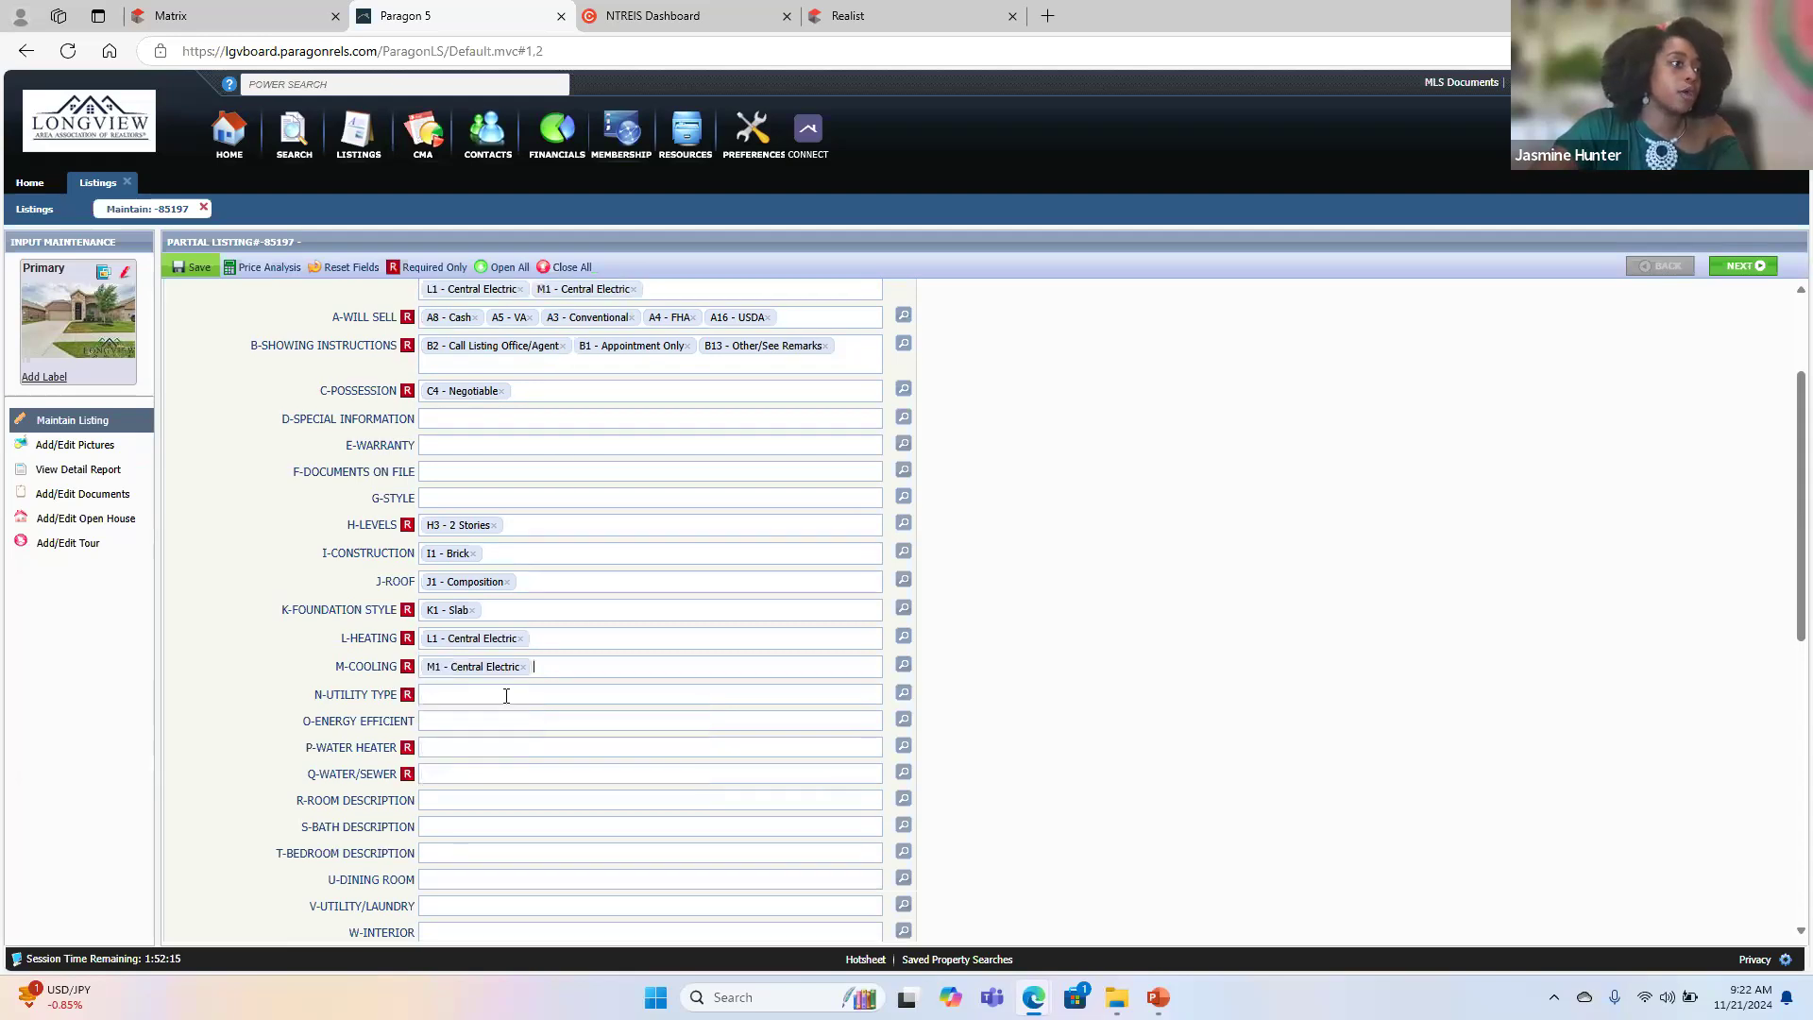
click(461, 696)
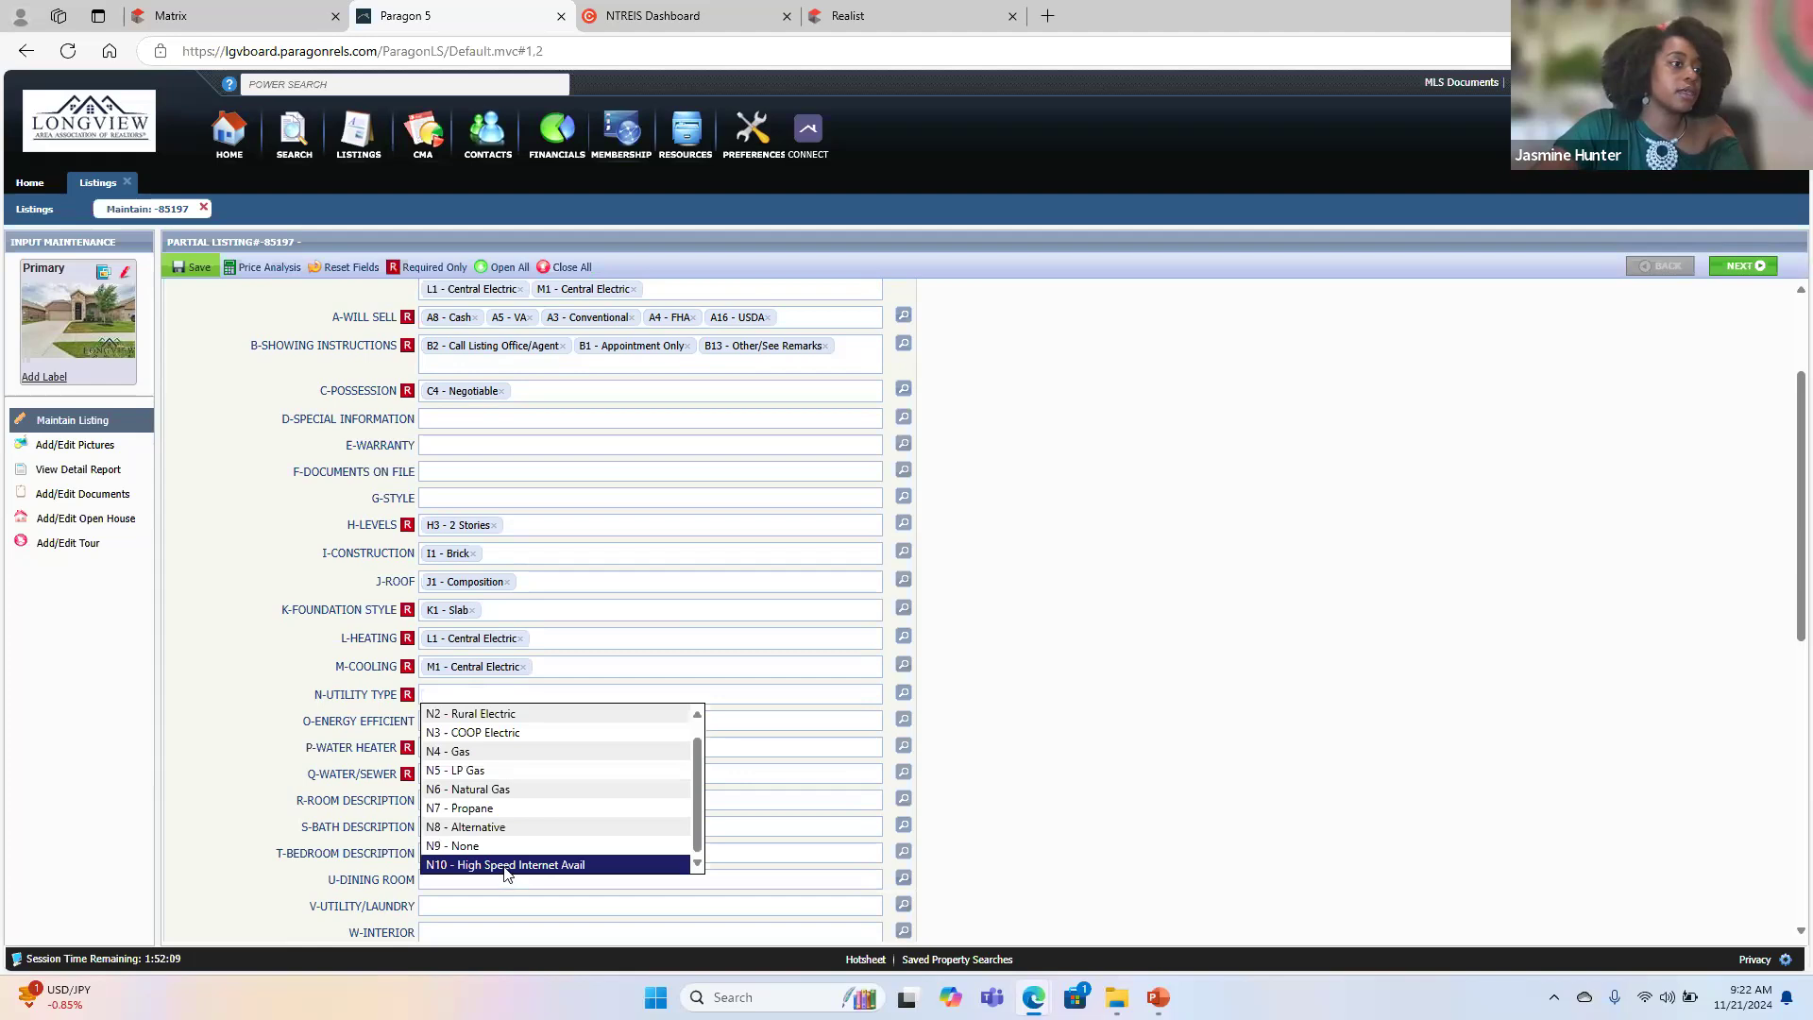
click(508, 867)
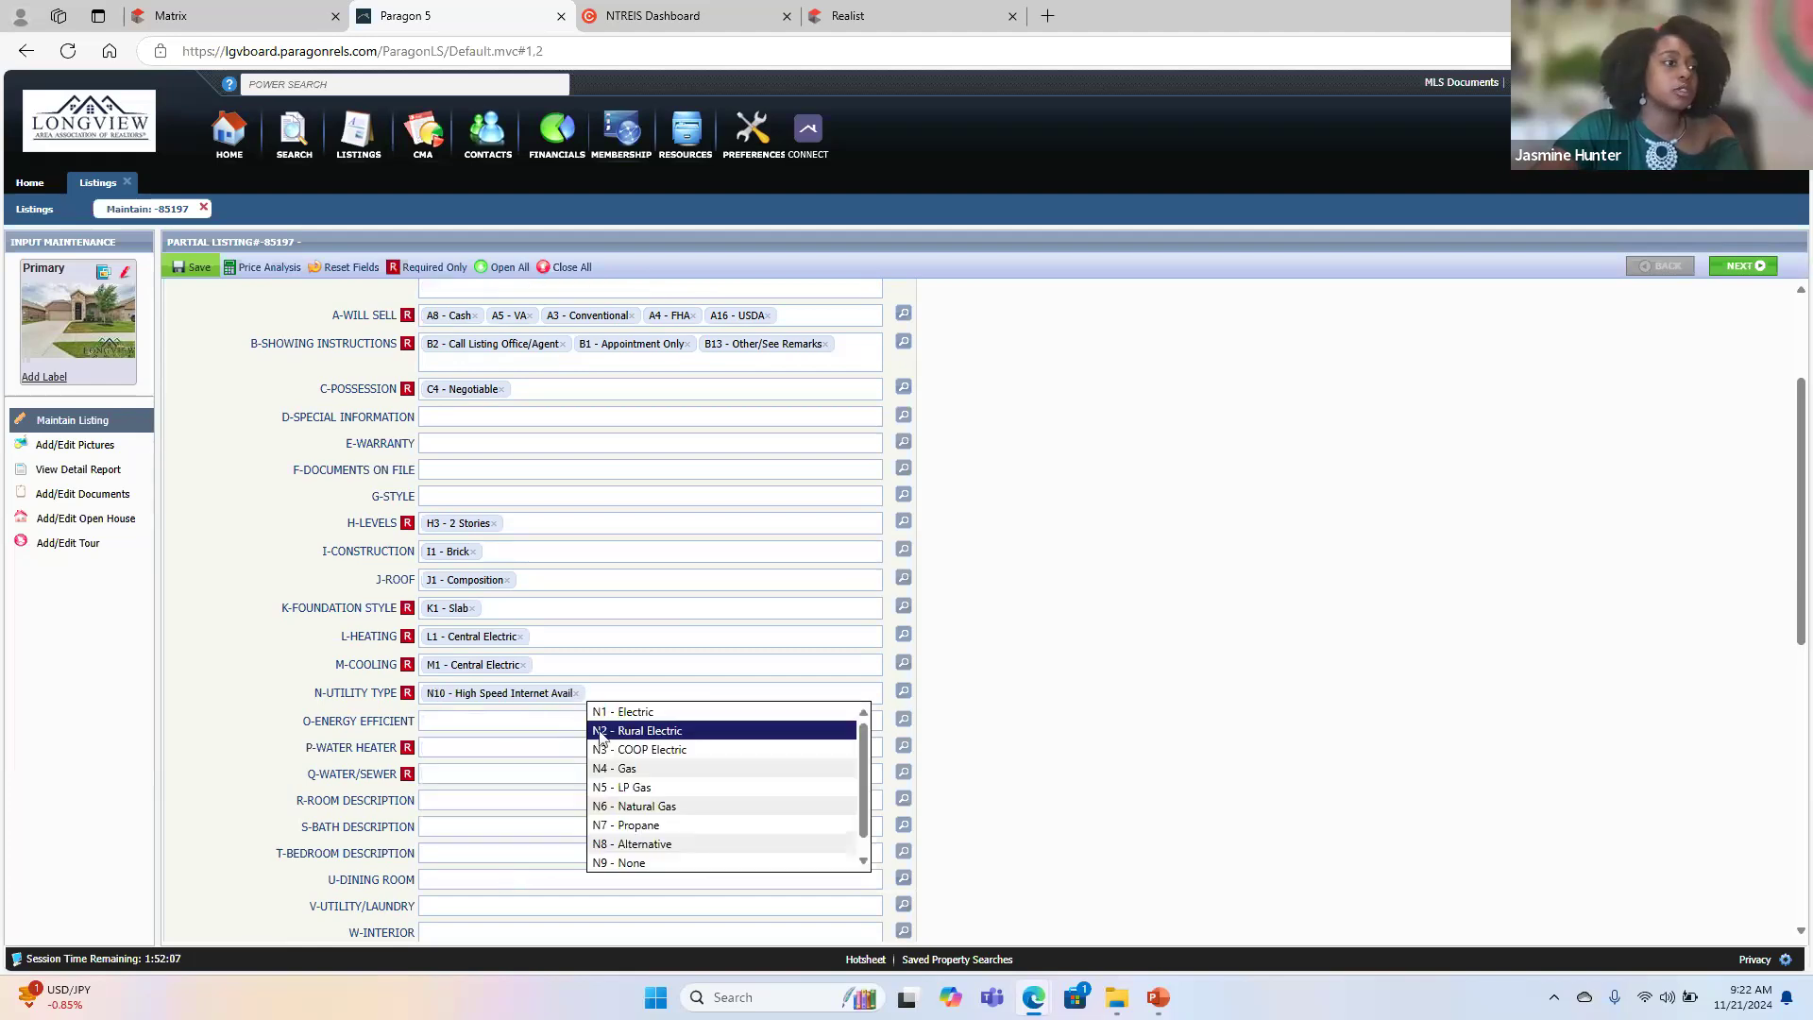
click(656, 714)
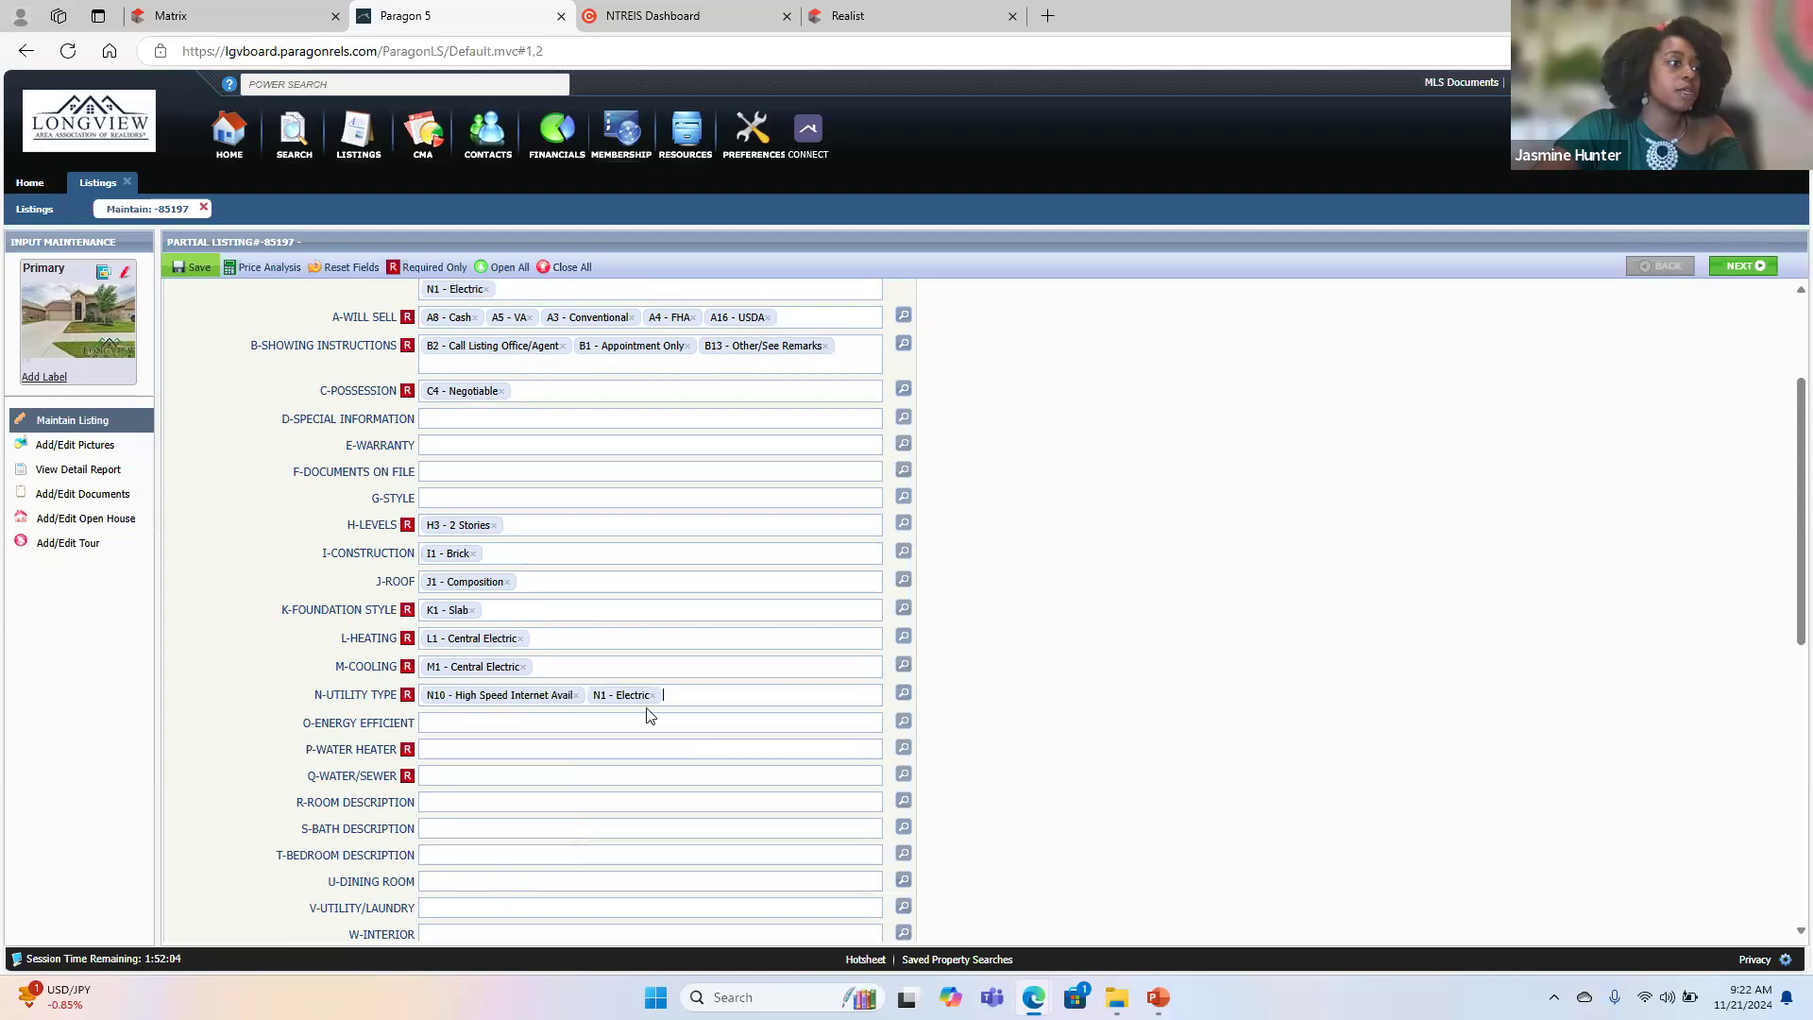
- Set the Water Heater to Electric and Water/Sewer to Public Sewer
click(456, 755)
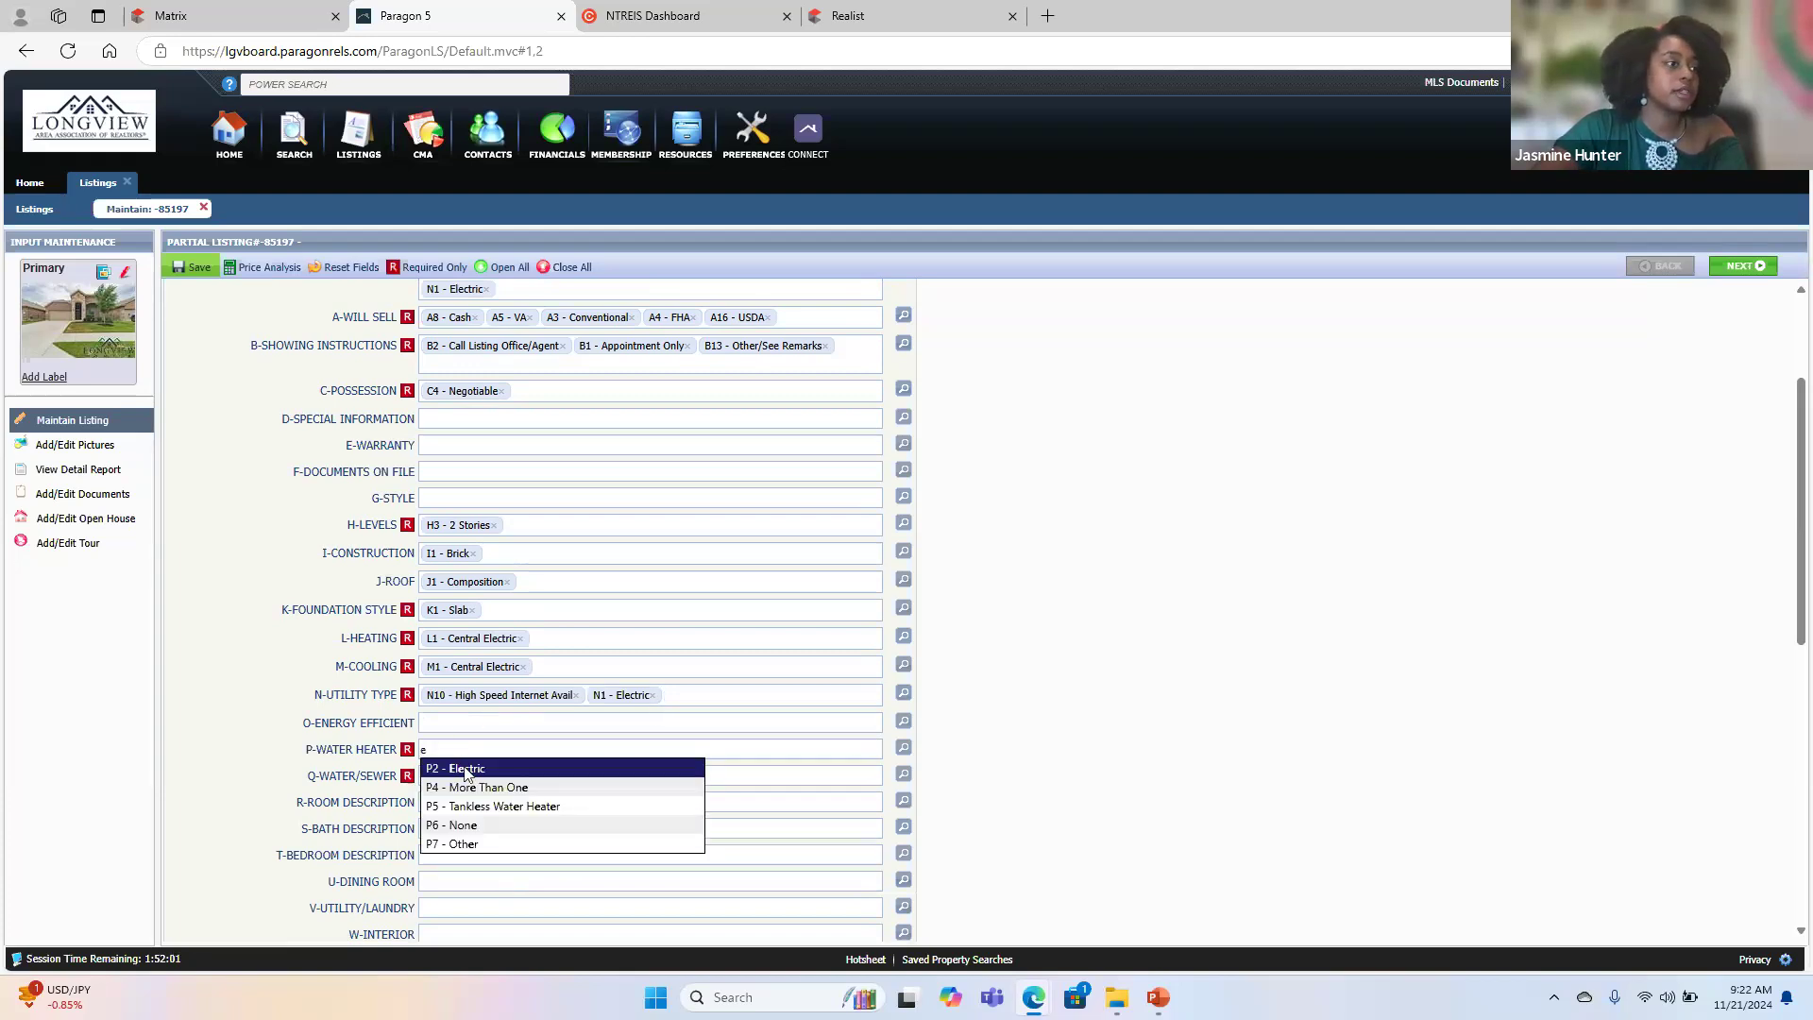
click(463, 769)
click(463, 777)
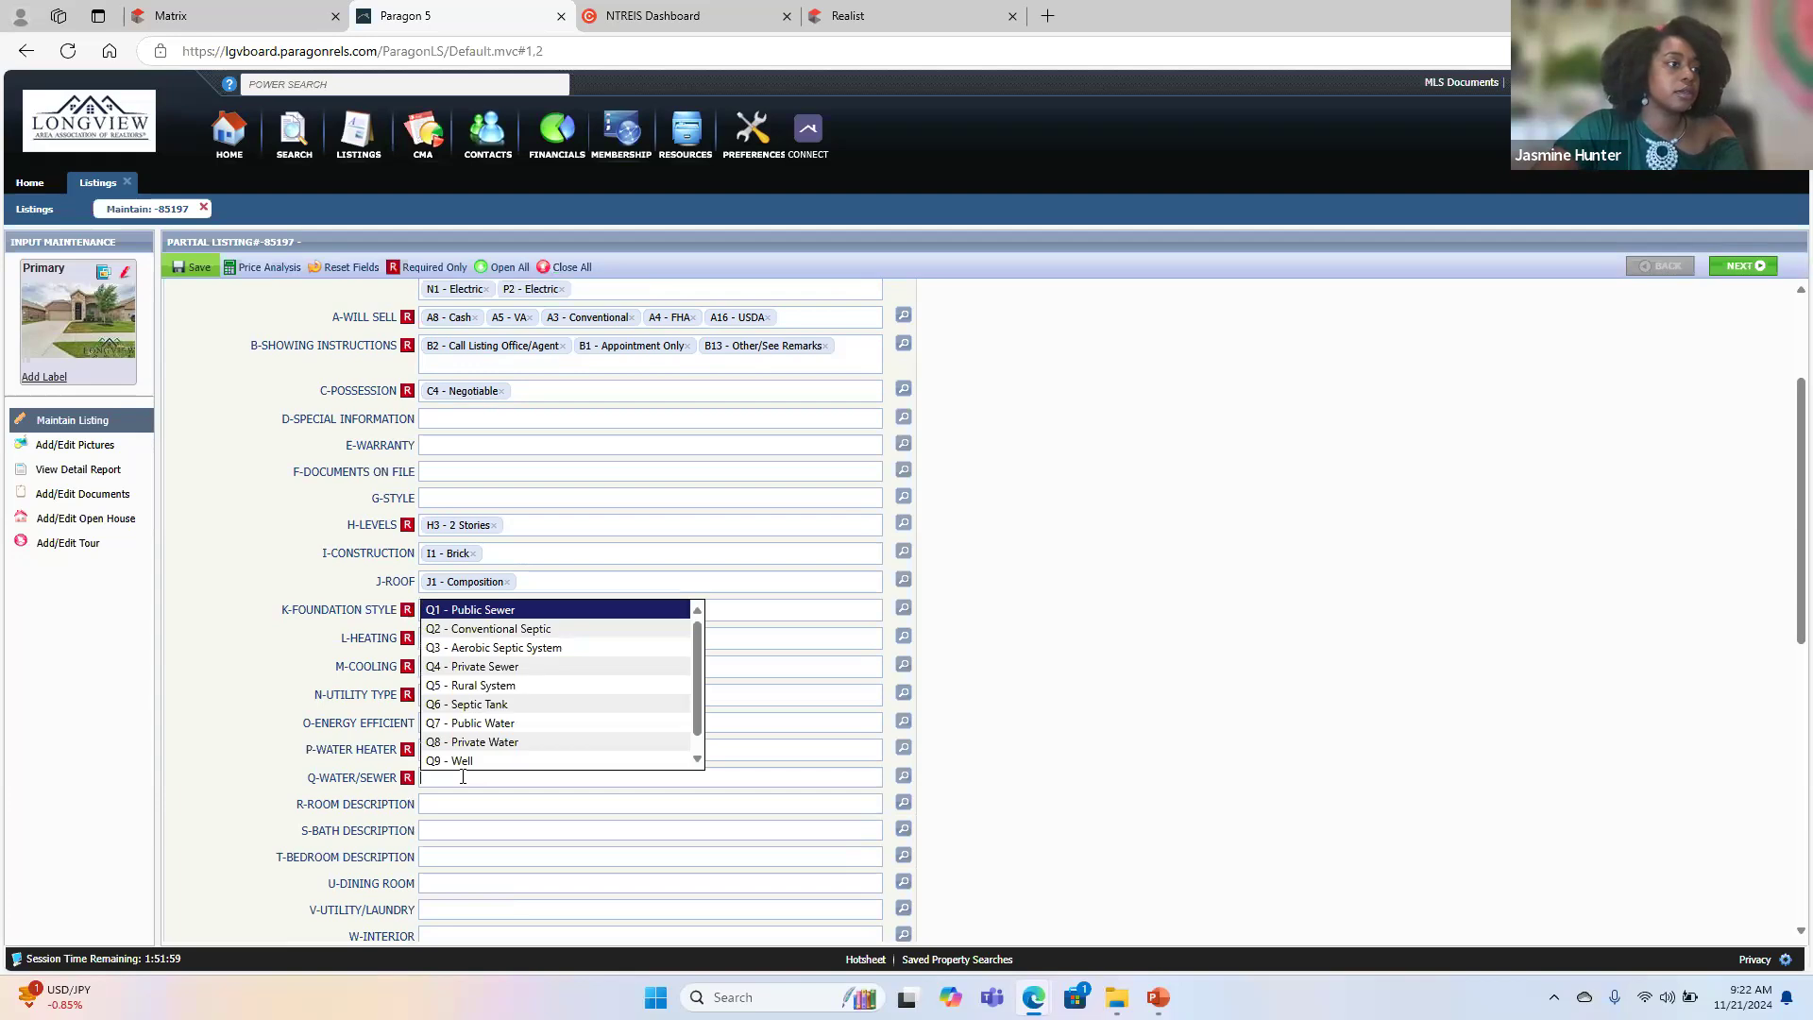
click(529, 619)
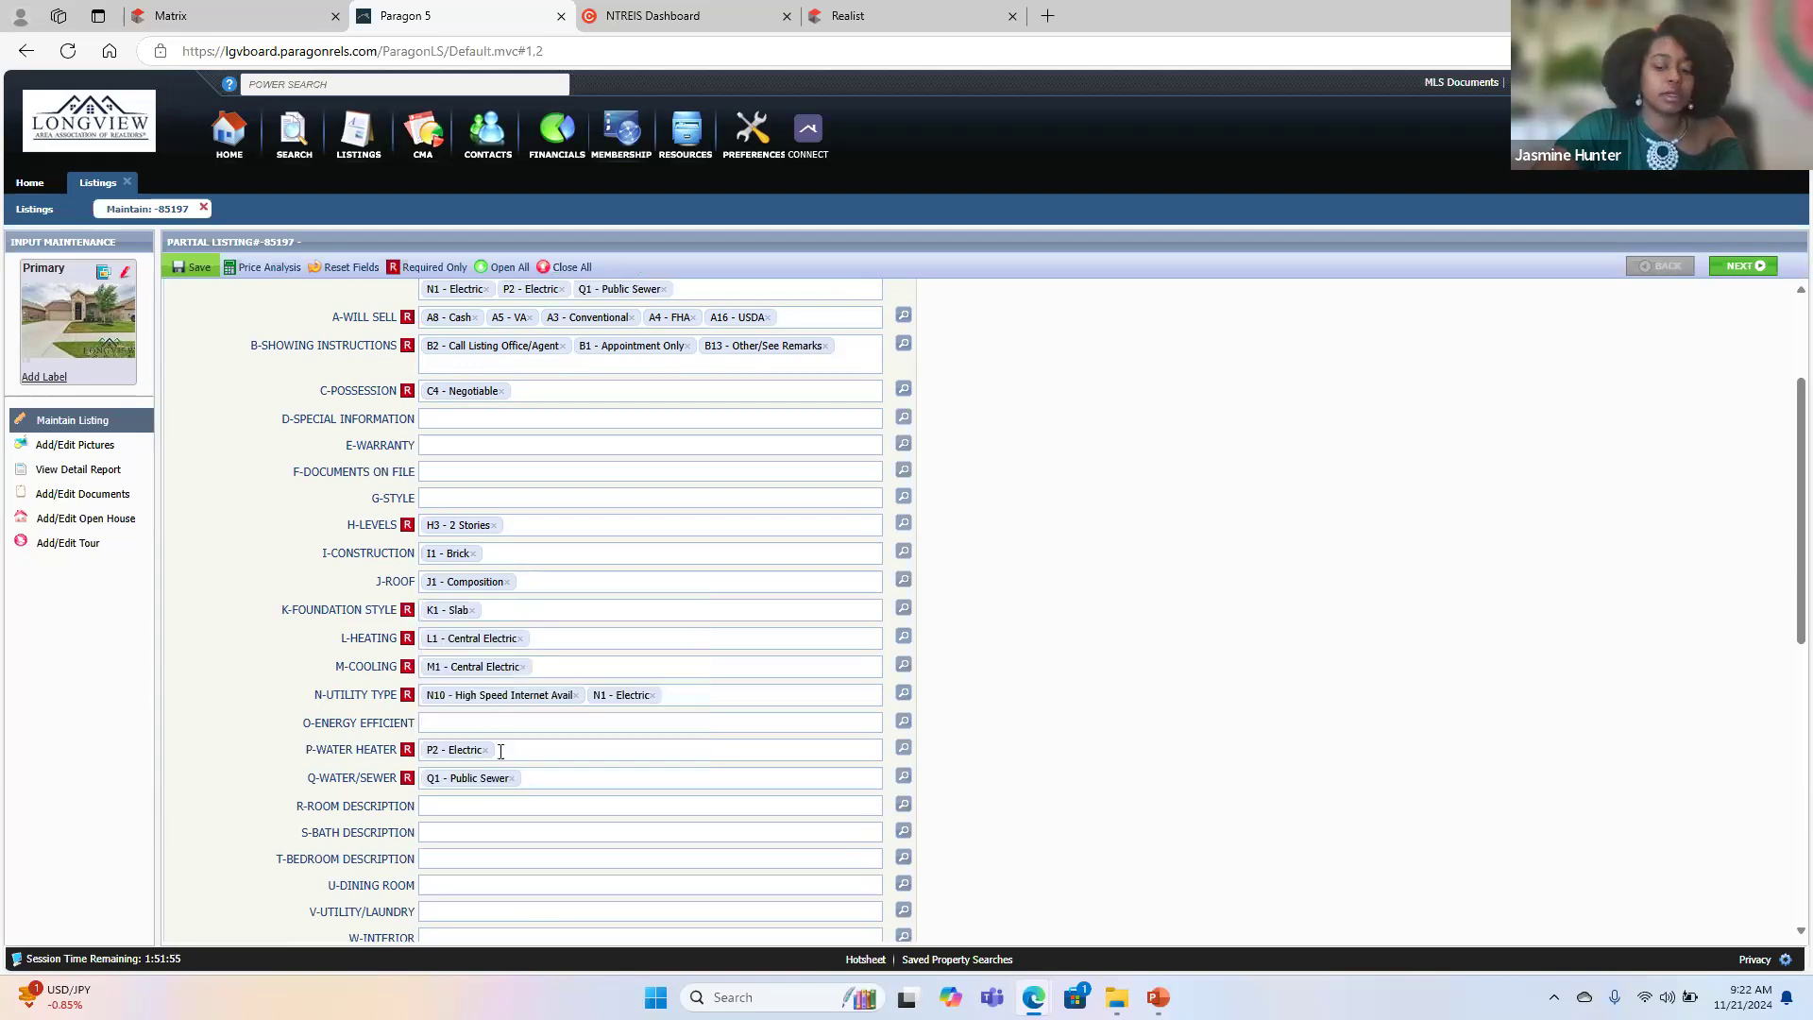
- Add Public Water to the Water/Sewer feature and set Fireplace to None
click(565, 777)
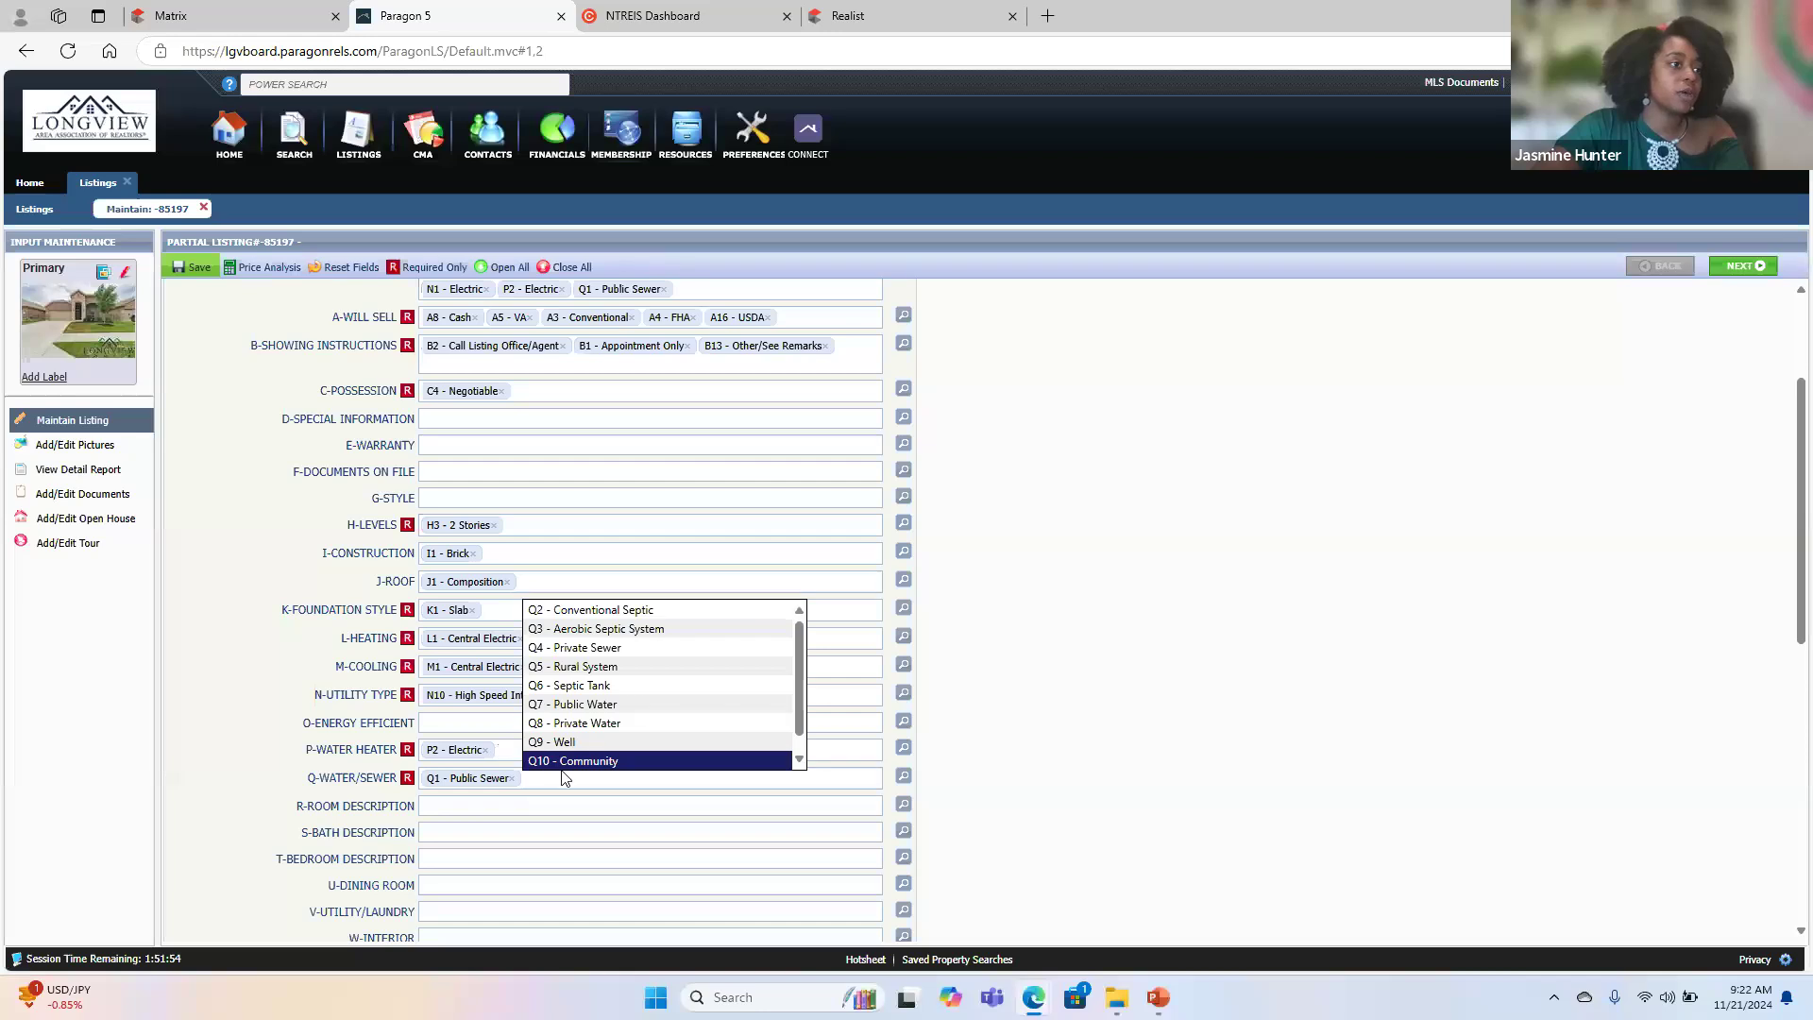
click(619, 708)
scroll(433, 798, down, 4)
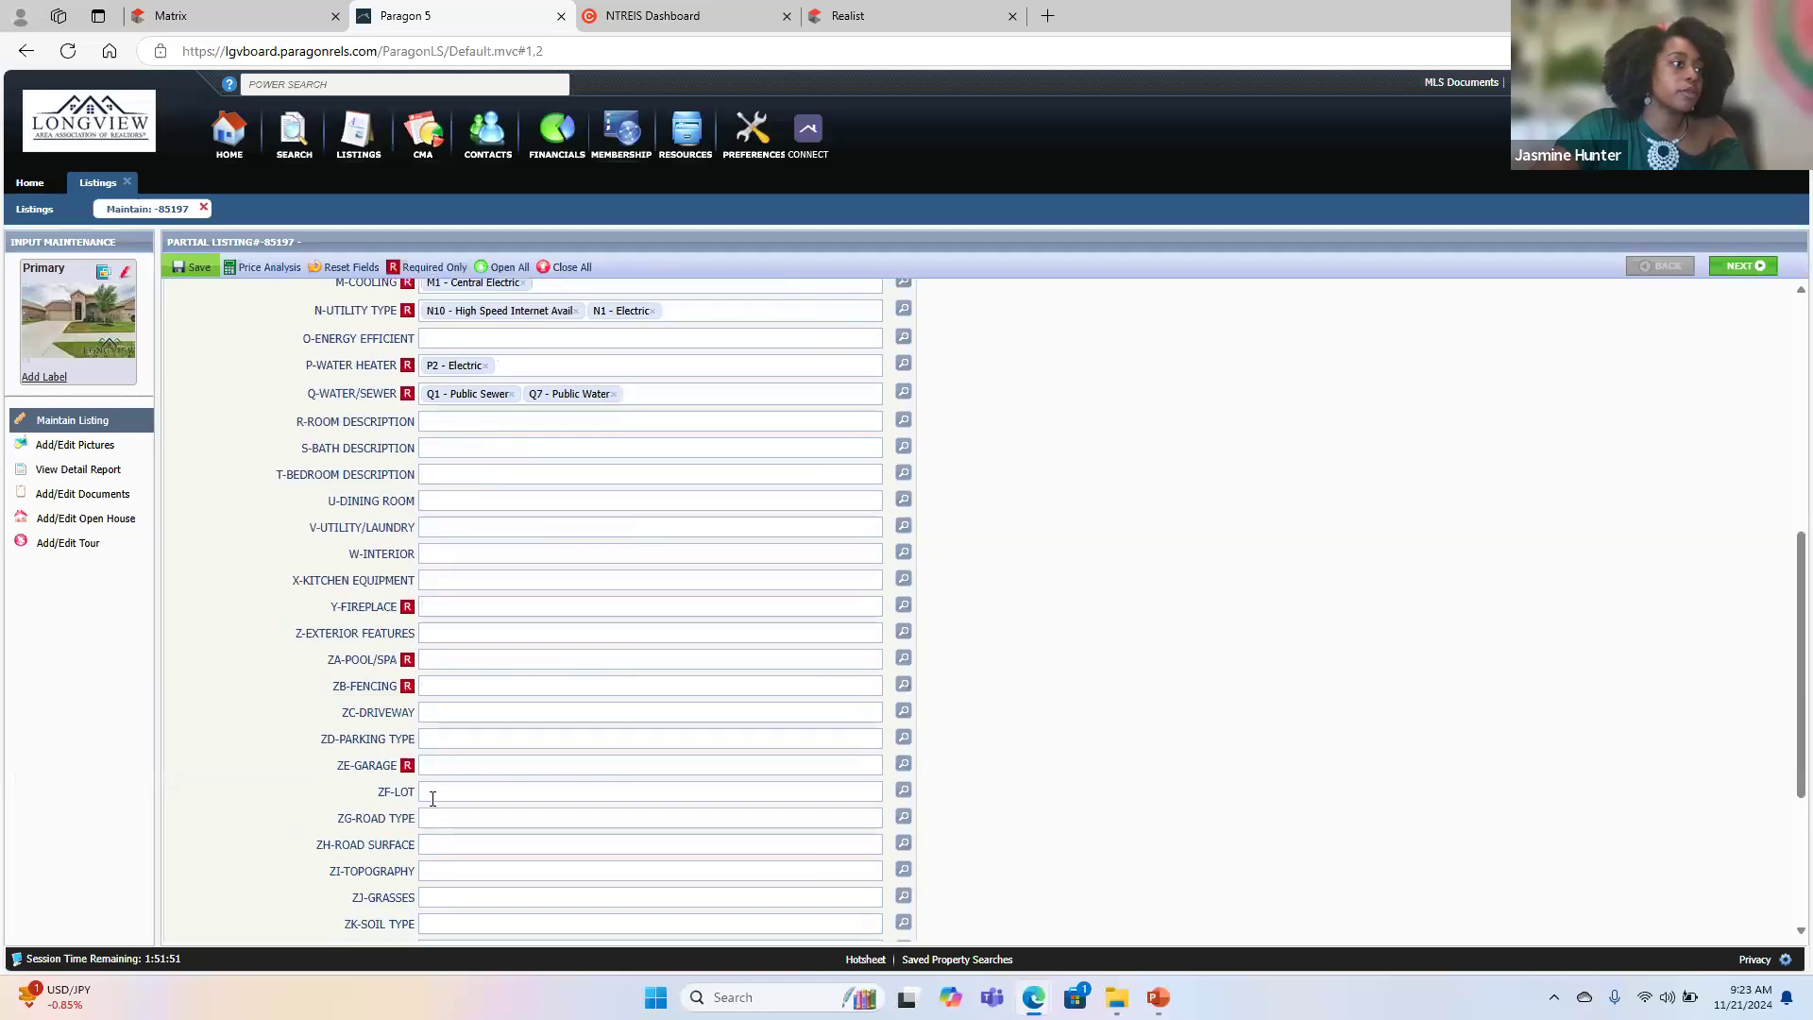
click(463, 605)
text(n)
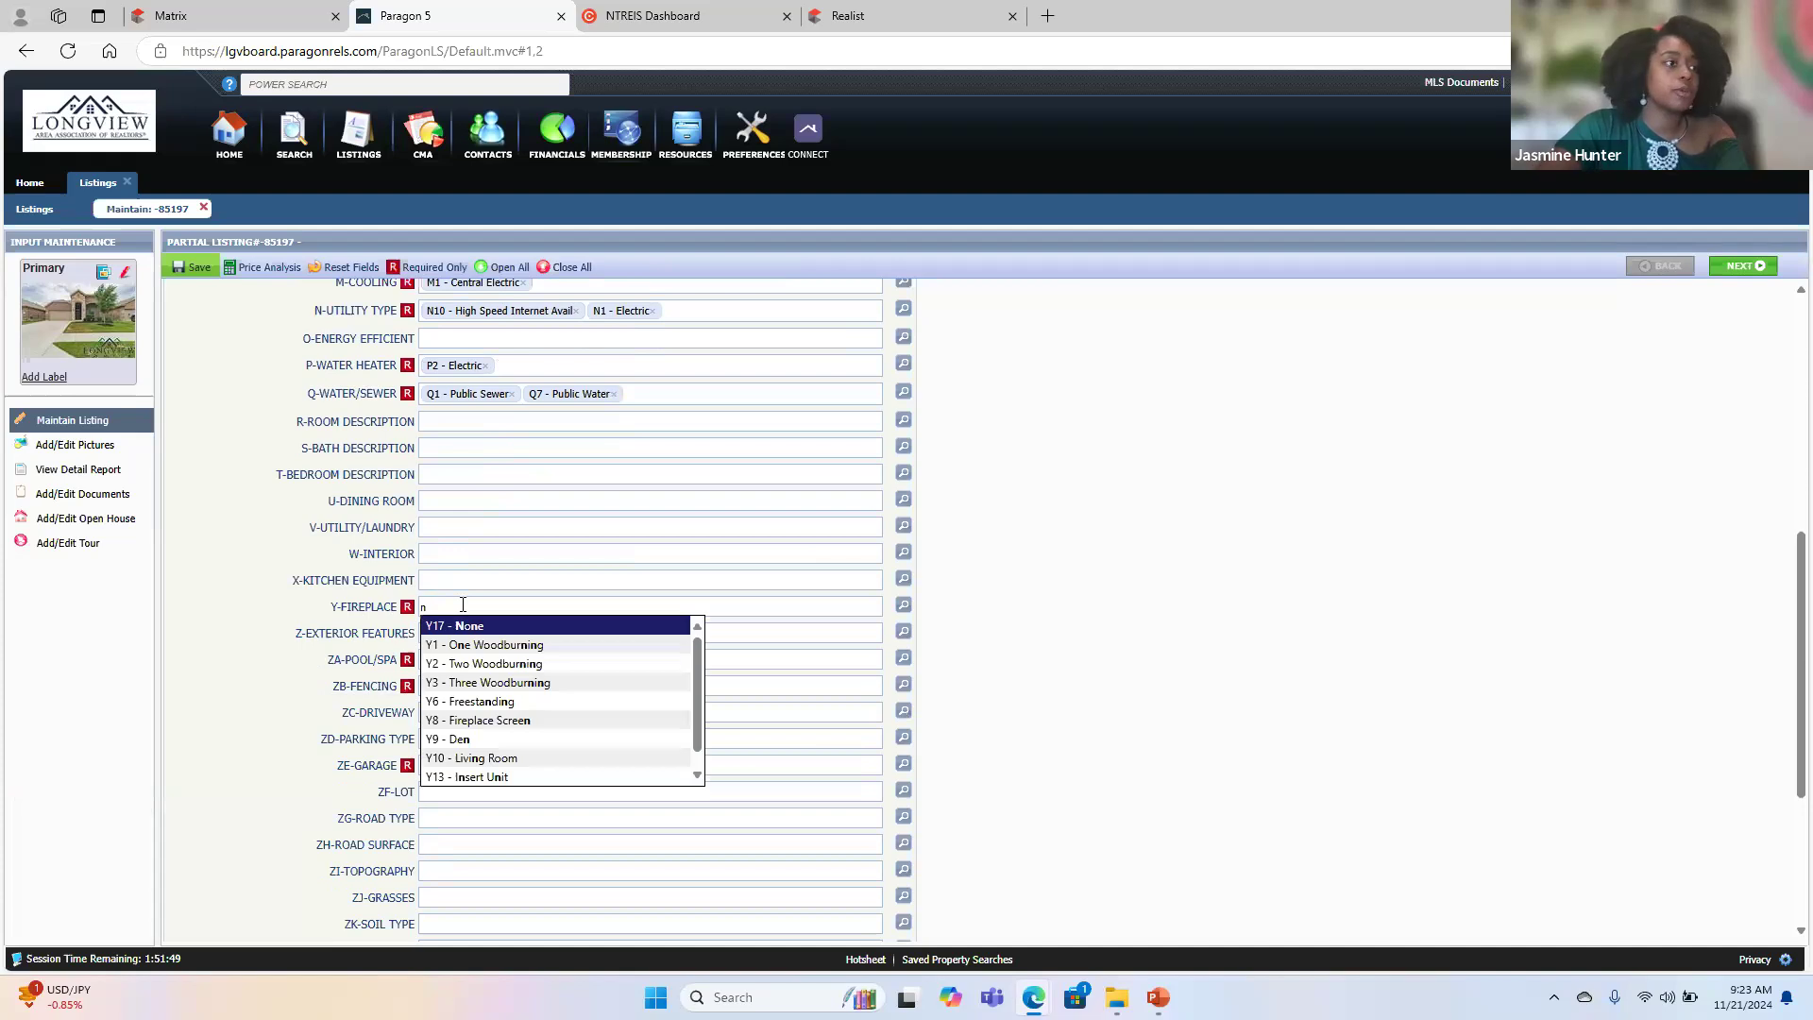
click(469, 626)
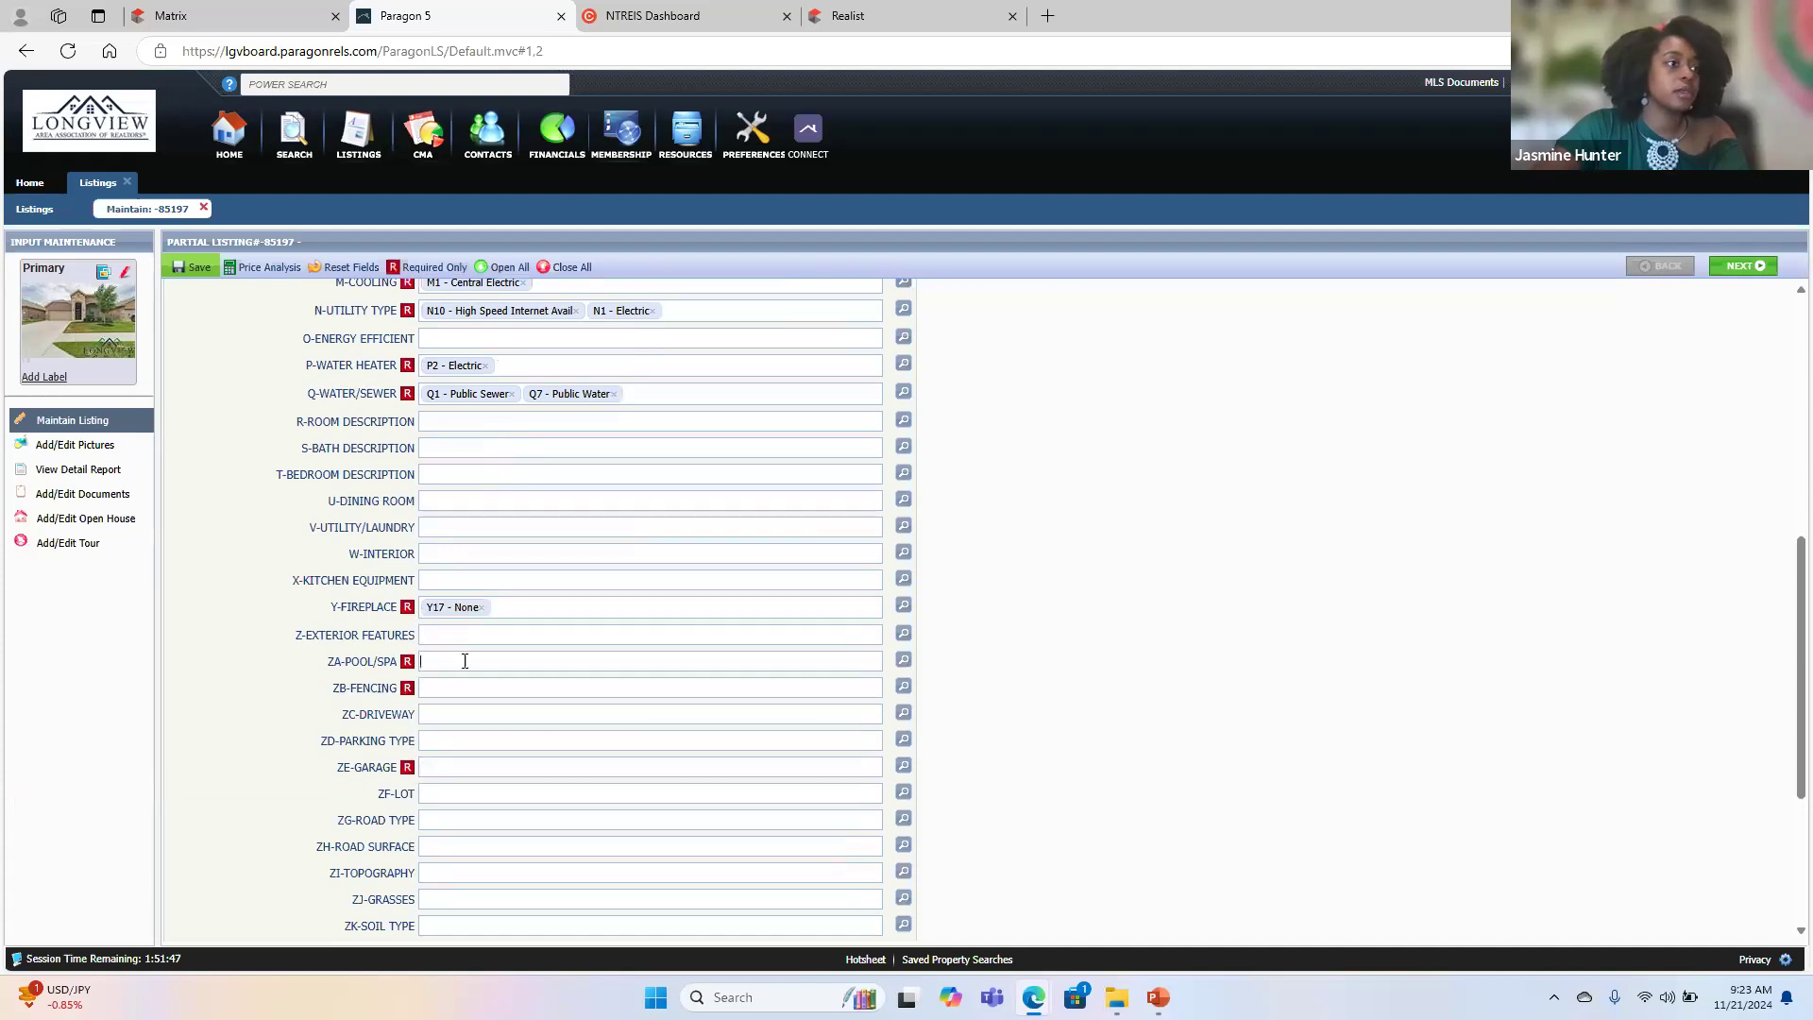
- Set Pool/Spa to None and Fencing to Wood Fence
text(n)
click(474, 681)
click(473, 691)
text(w)
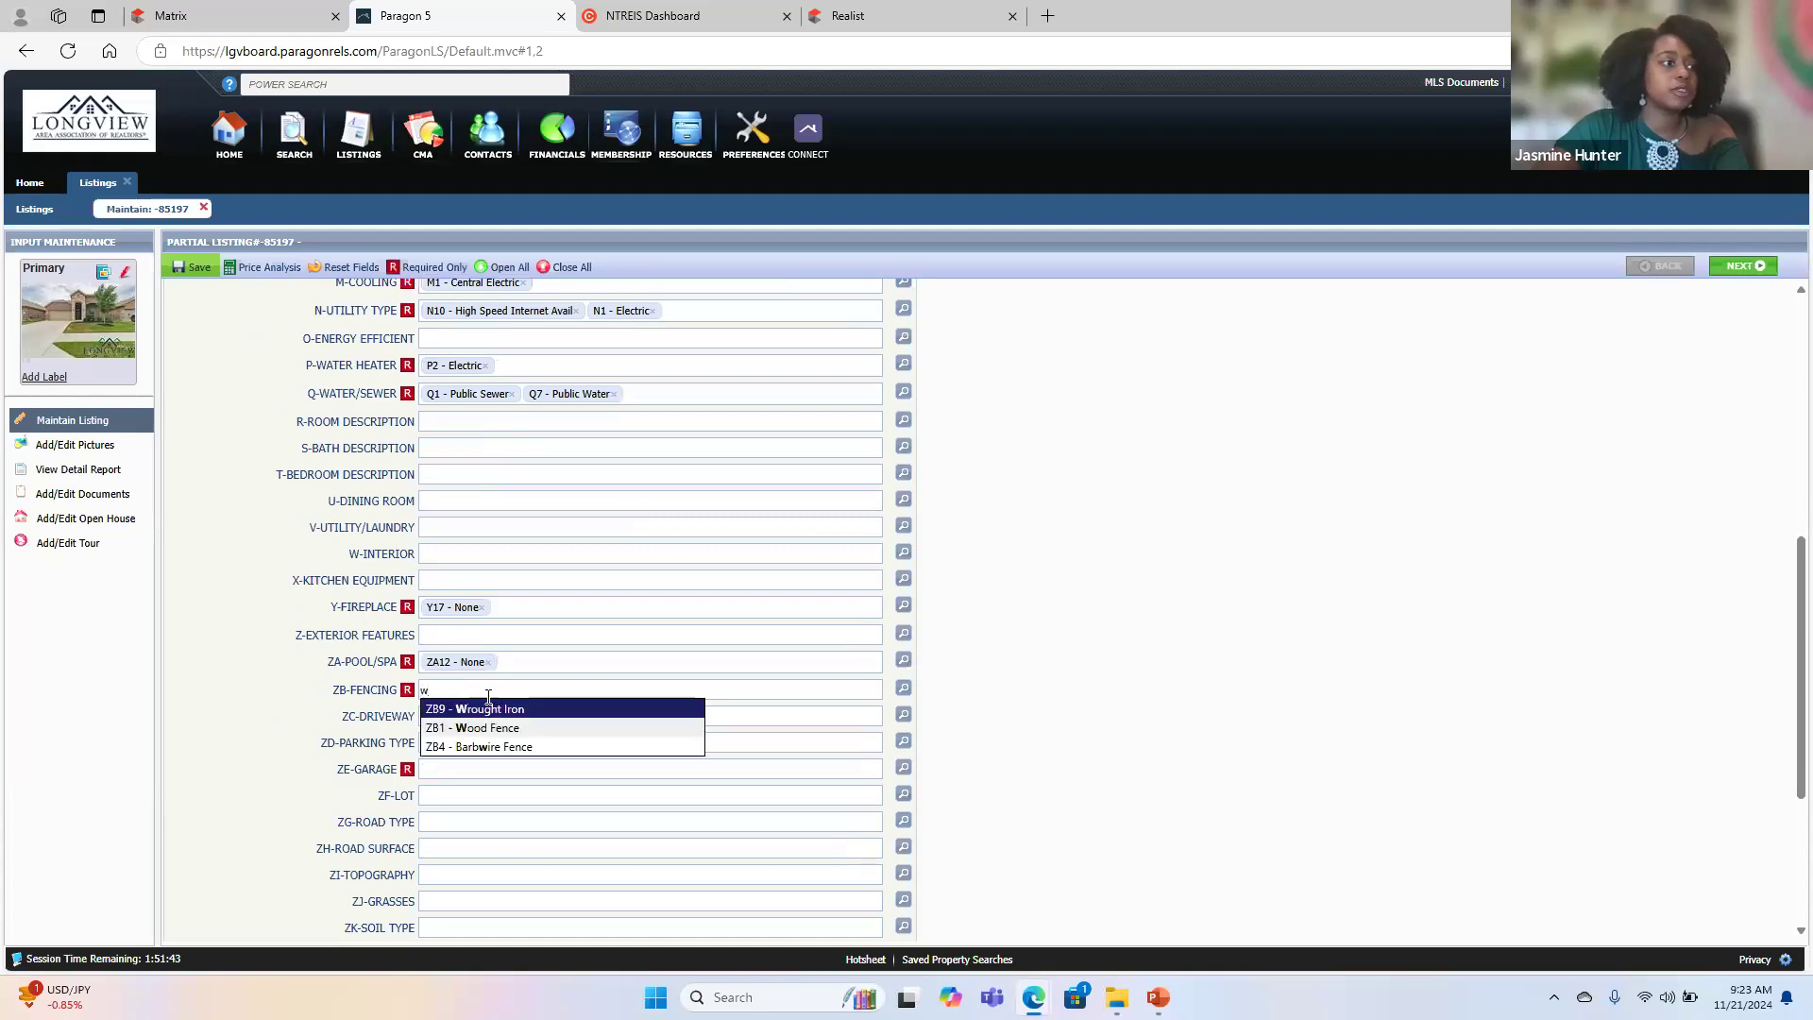
click(546, 728)
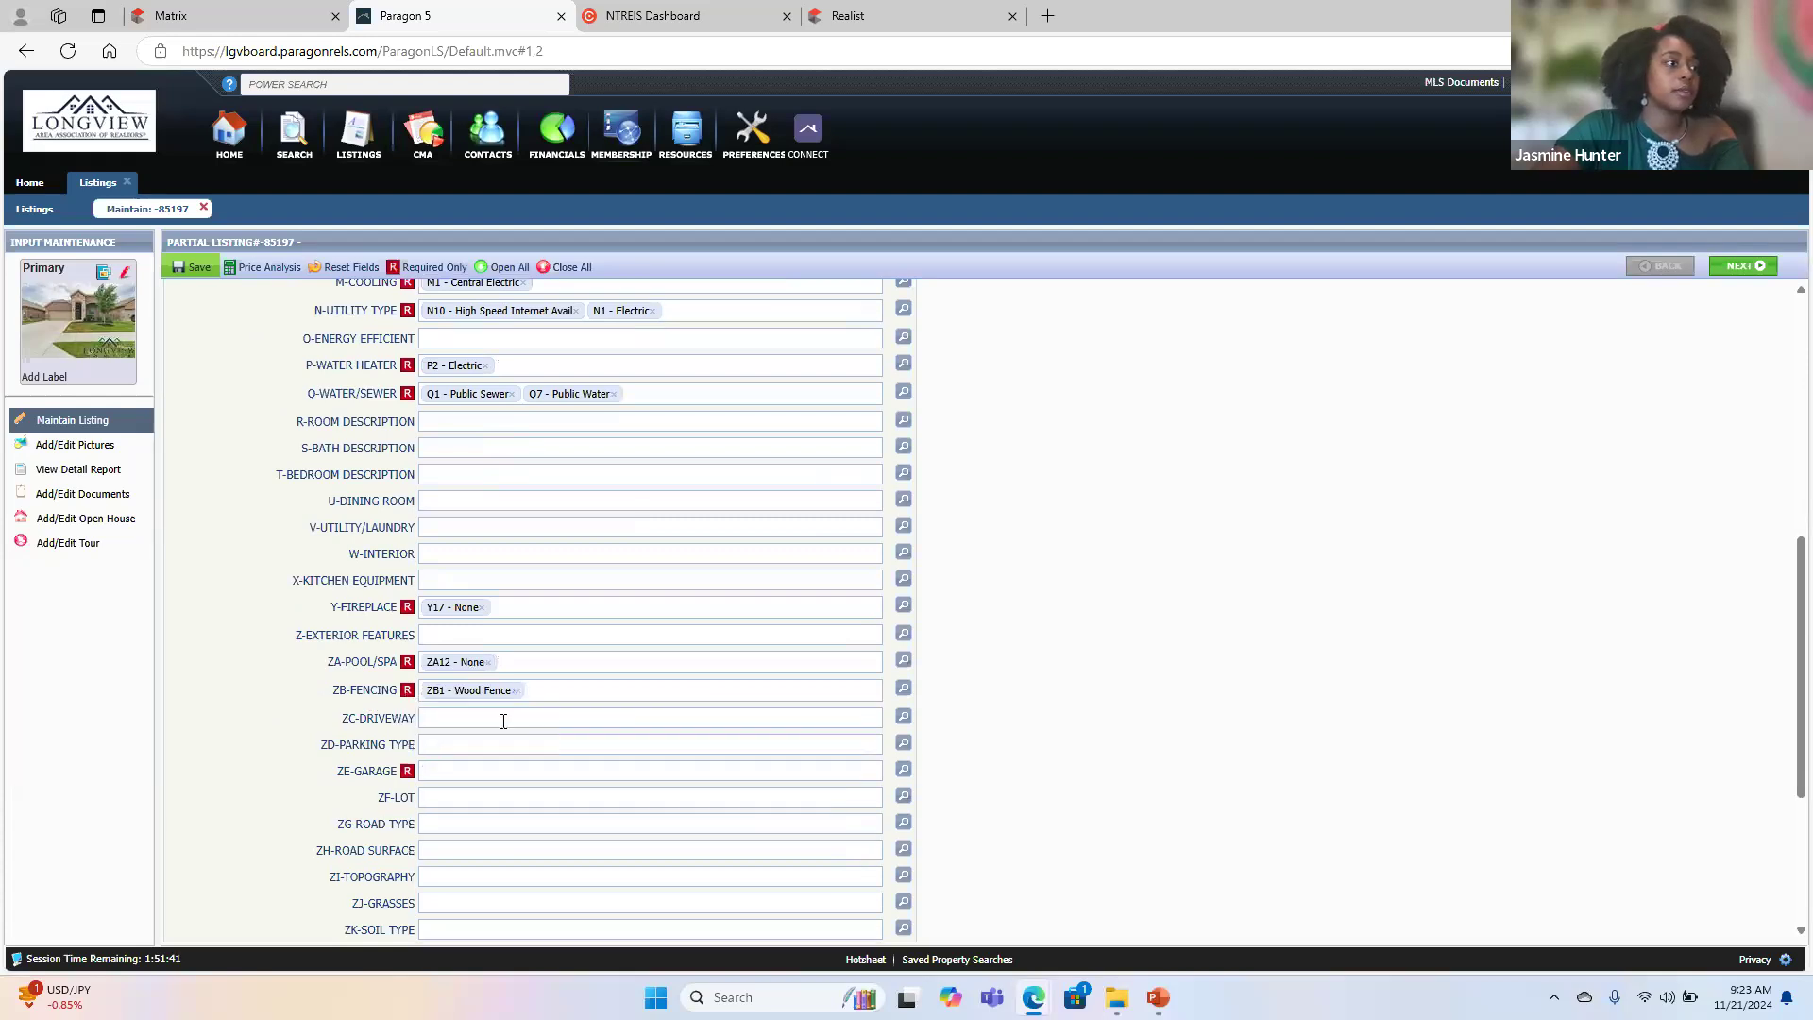
- Set the Garage feature to Front Entry as its only option
click(462, 772)
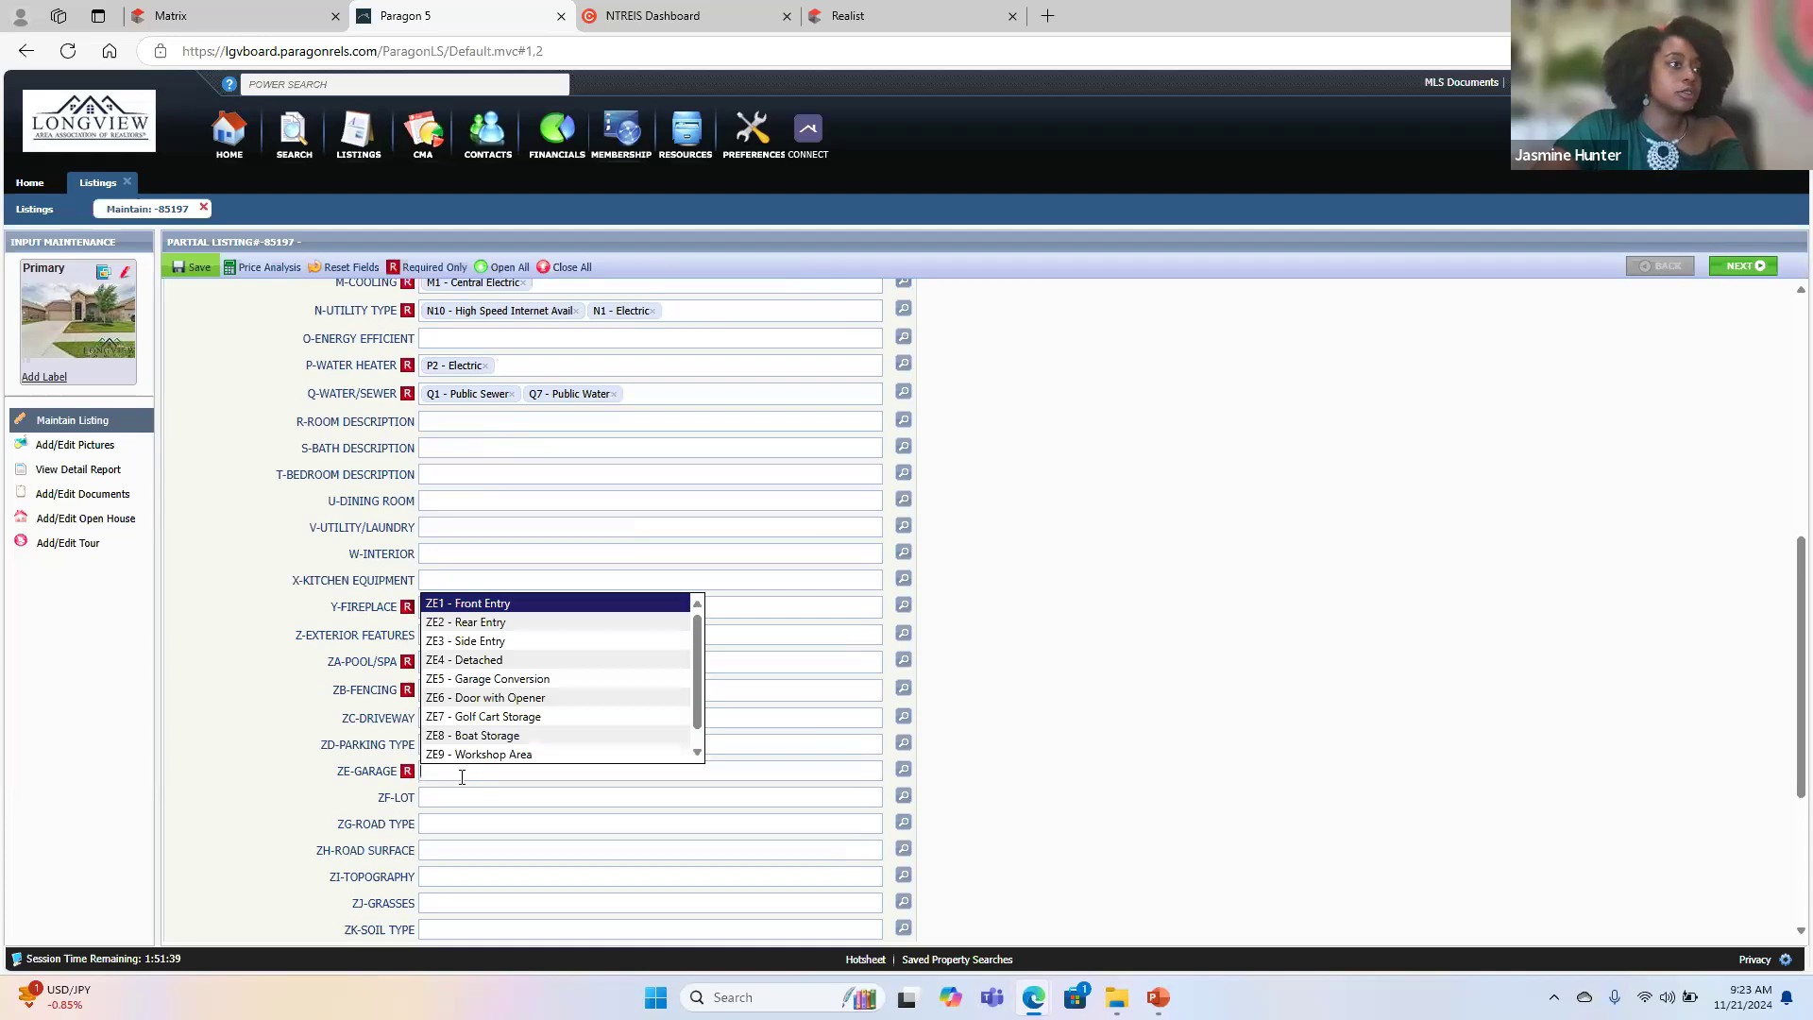
click(518, 606)
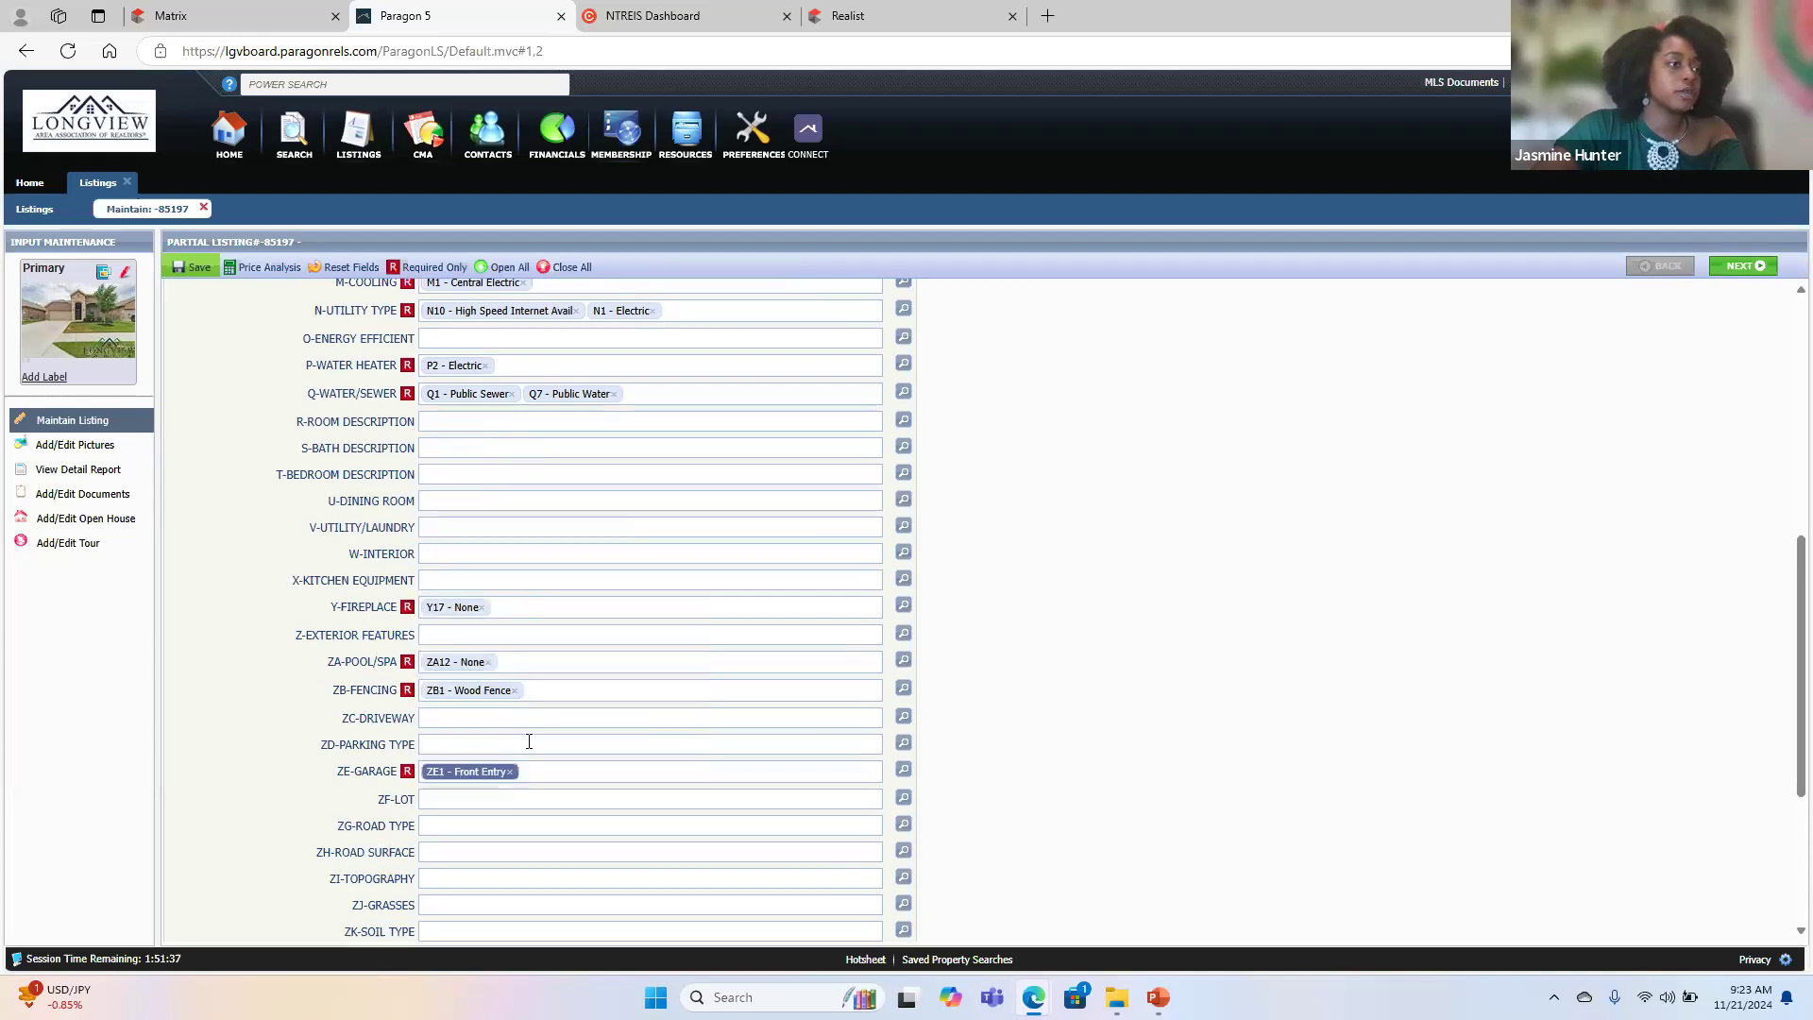
click(533, 771)
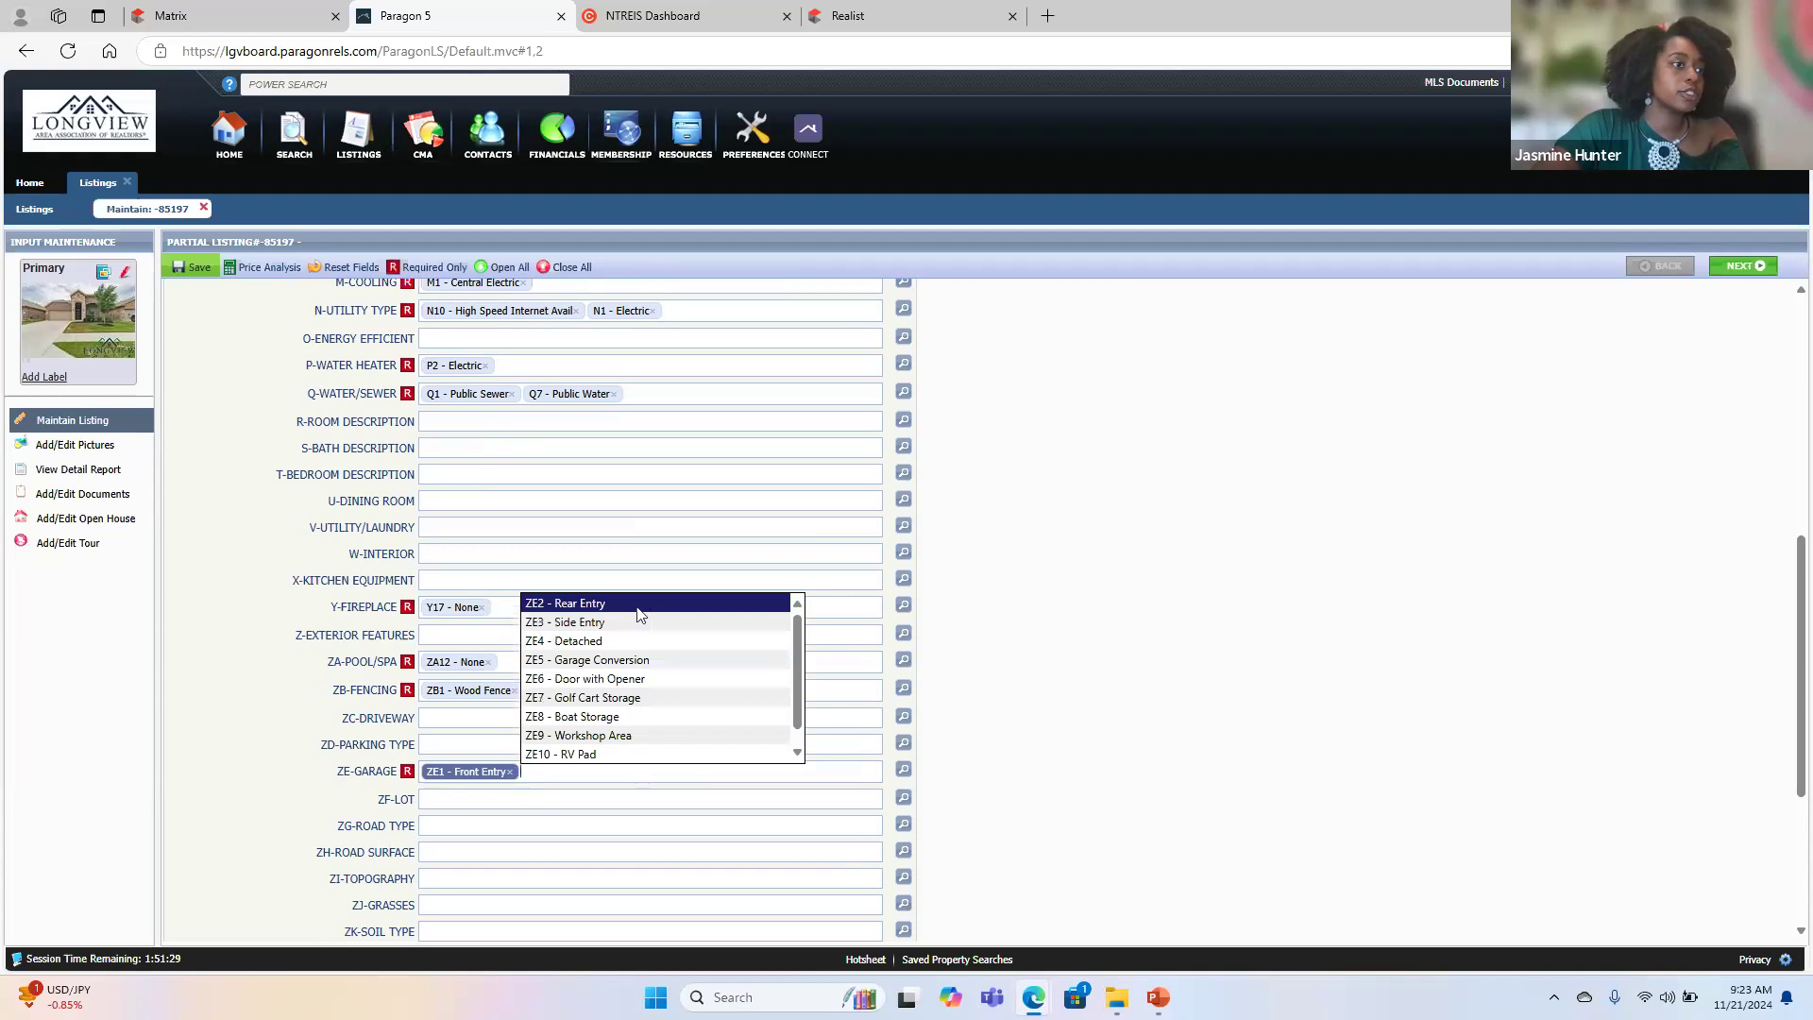
click(594, 834)
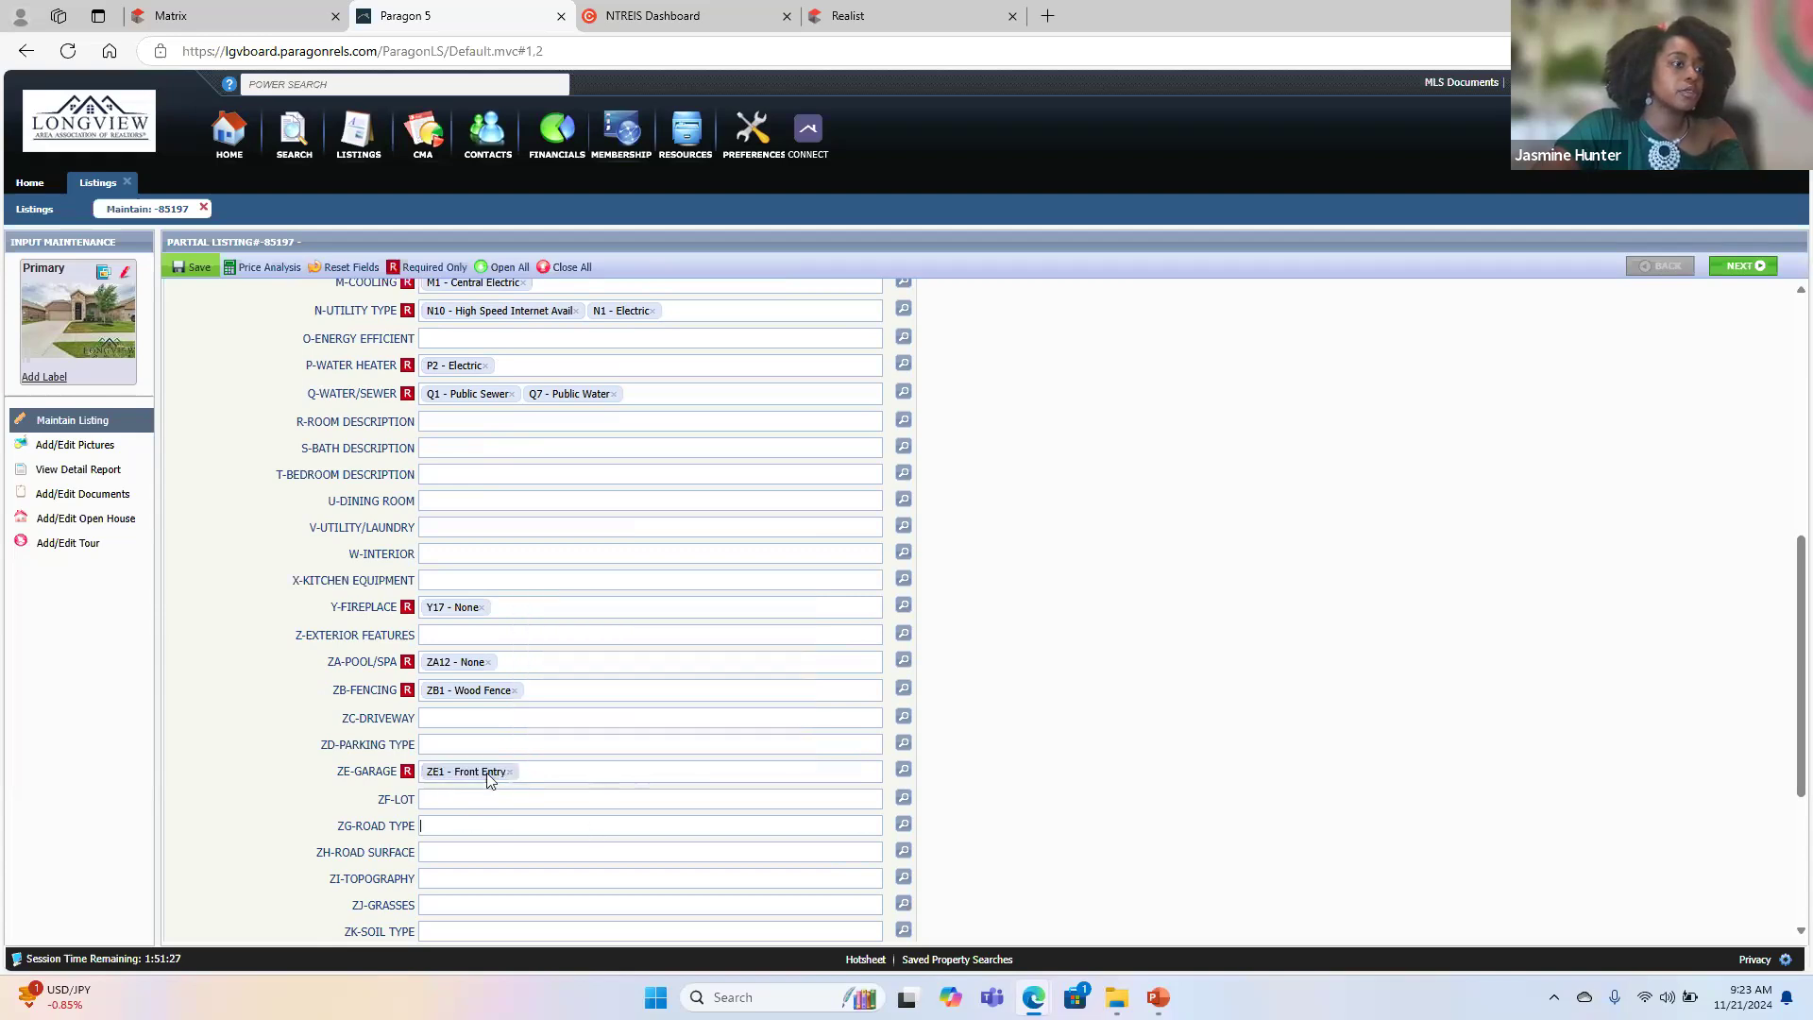
- Set both the Outbuildings and Surveillance Devices features to None
scroll(513, 777, down, 3)
click(449, 676)
text(n)
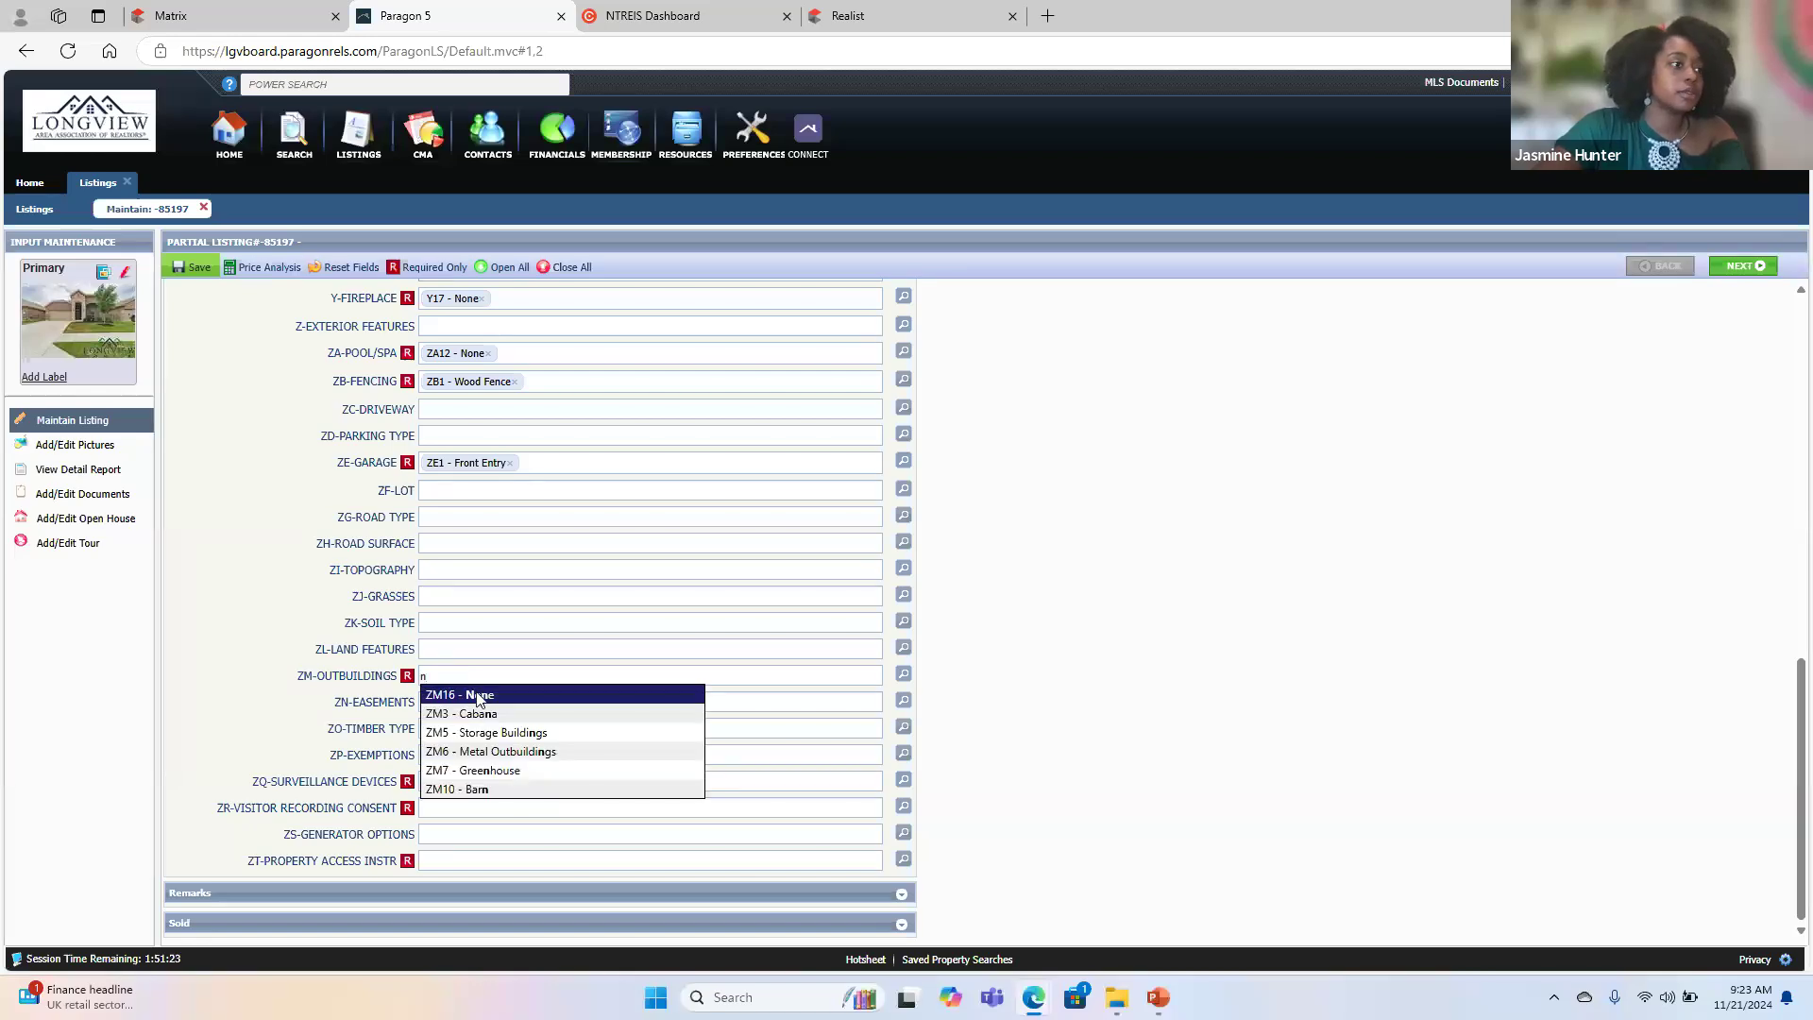
click(479, 696)
click(458, 784)
text(n)
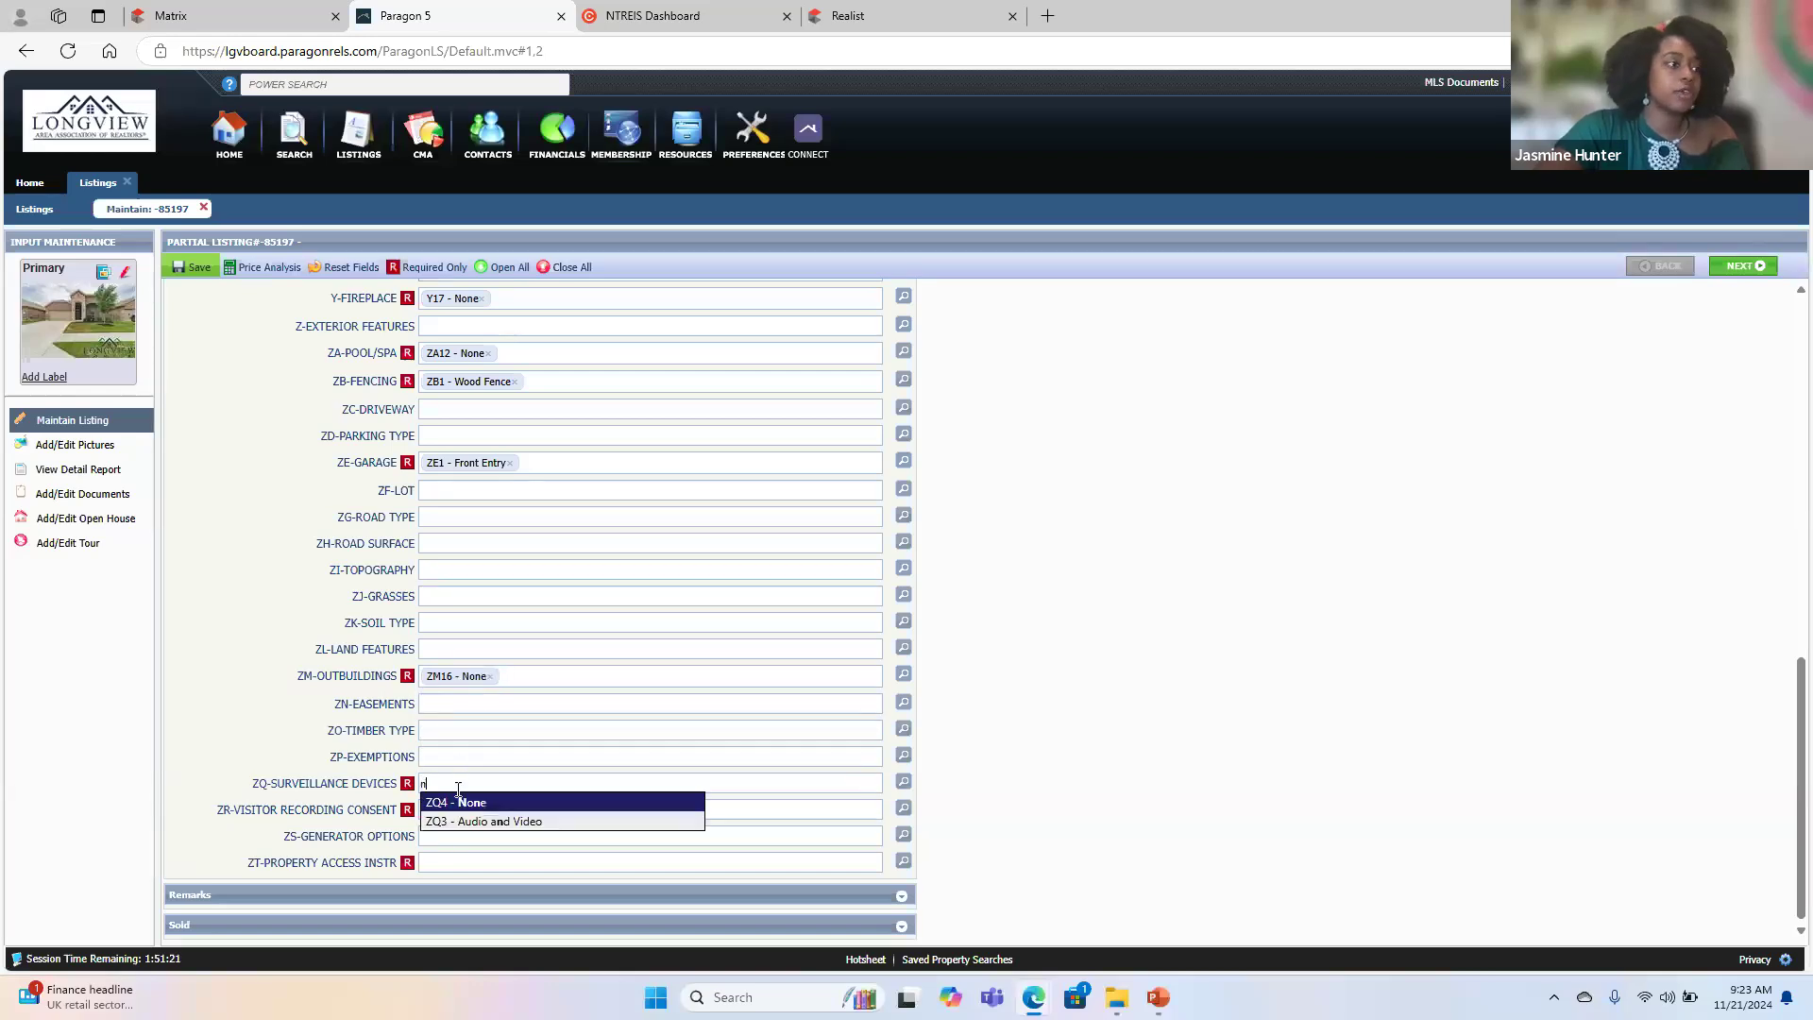
click(465, 804)
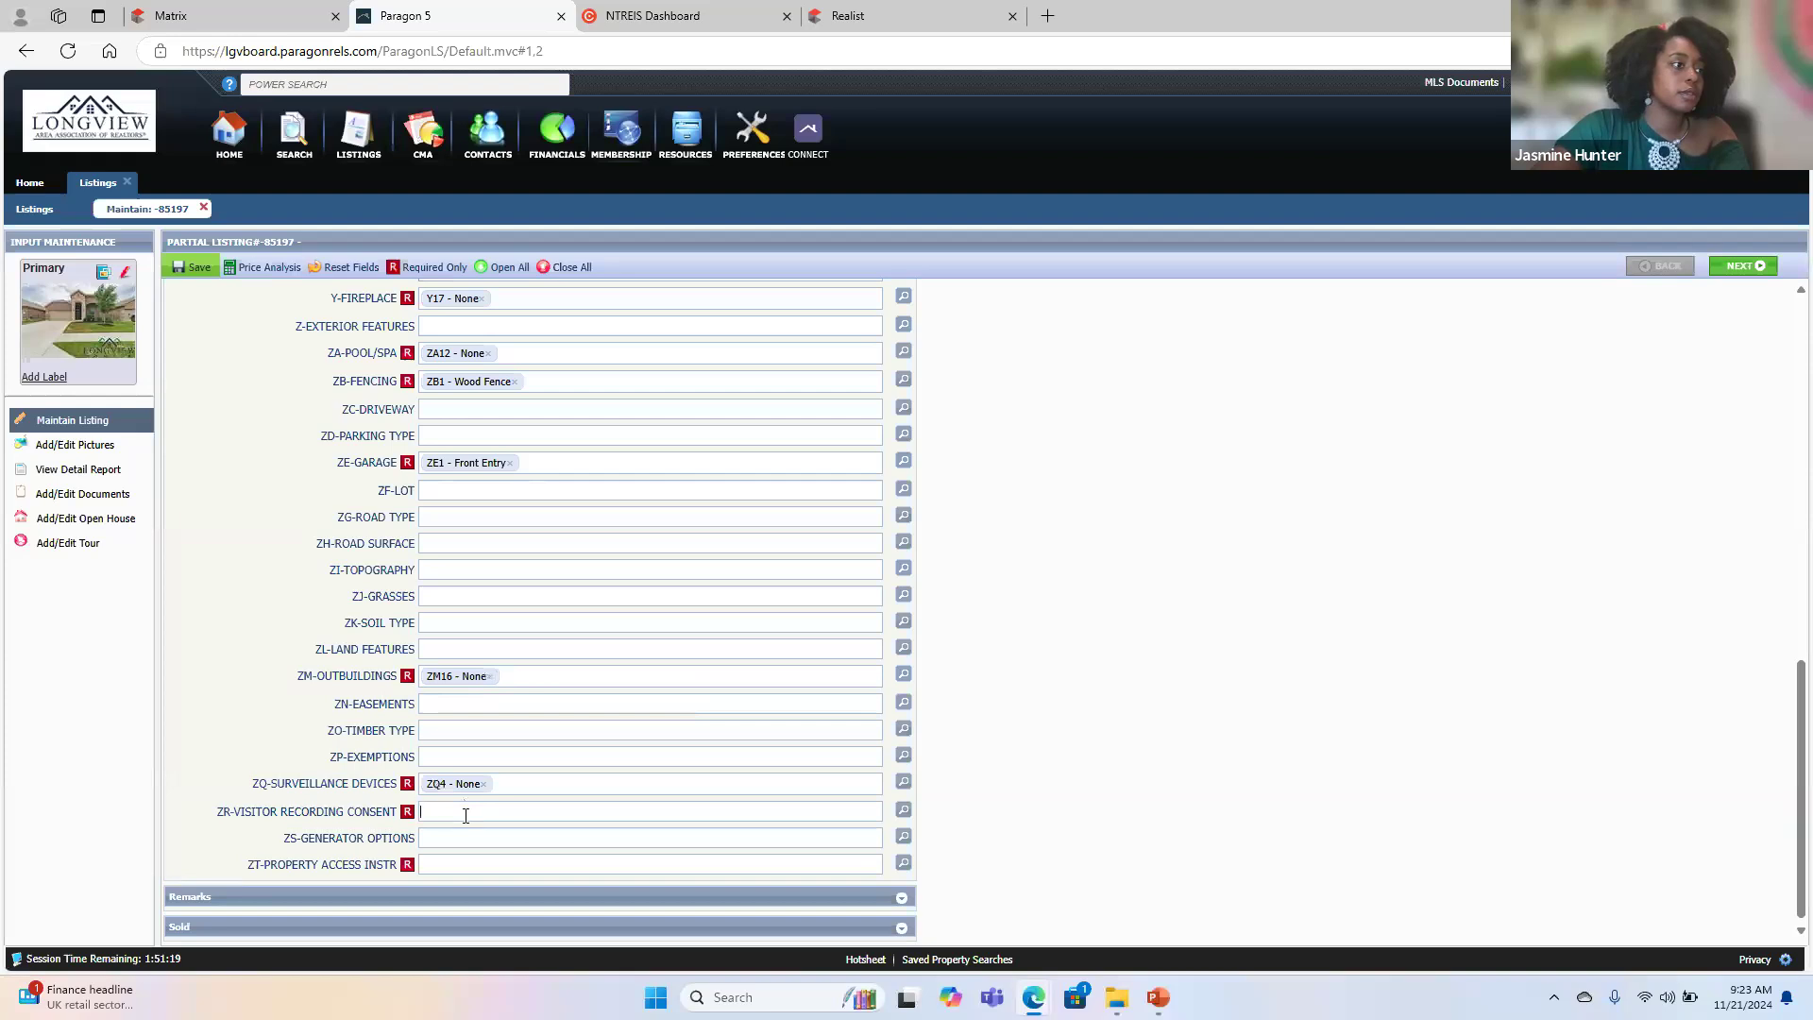
- Set Visitor Recording Consent to Audio and Video and Property Access Instr to Door Code/Keypad
click(465, 812)
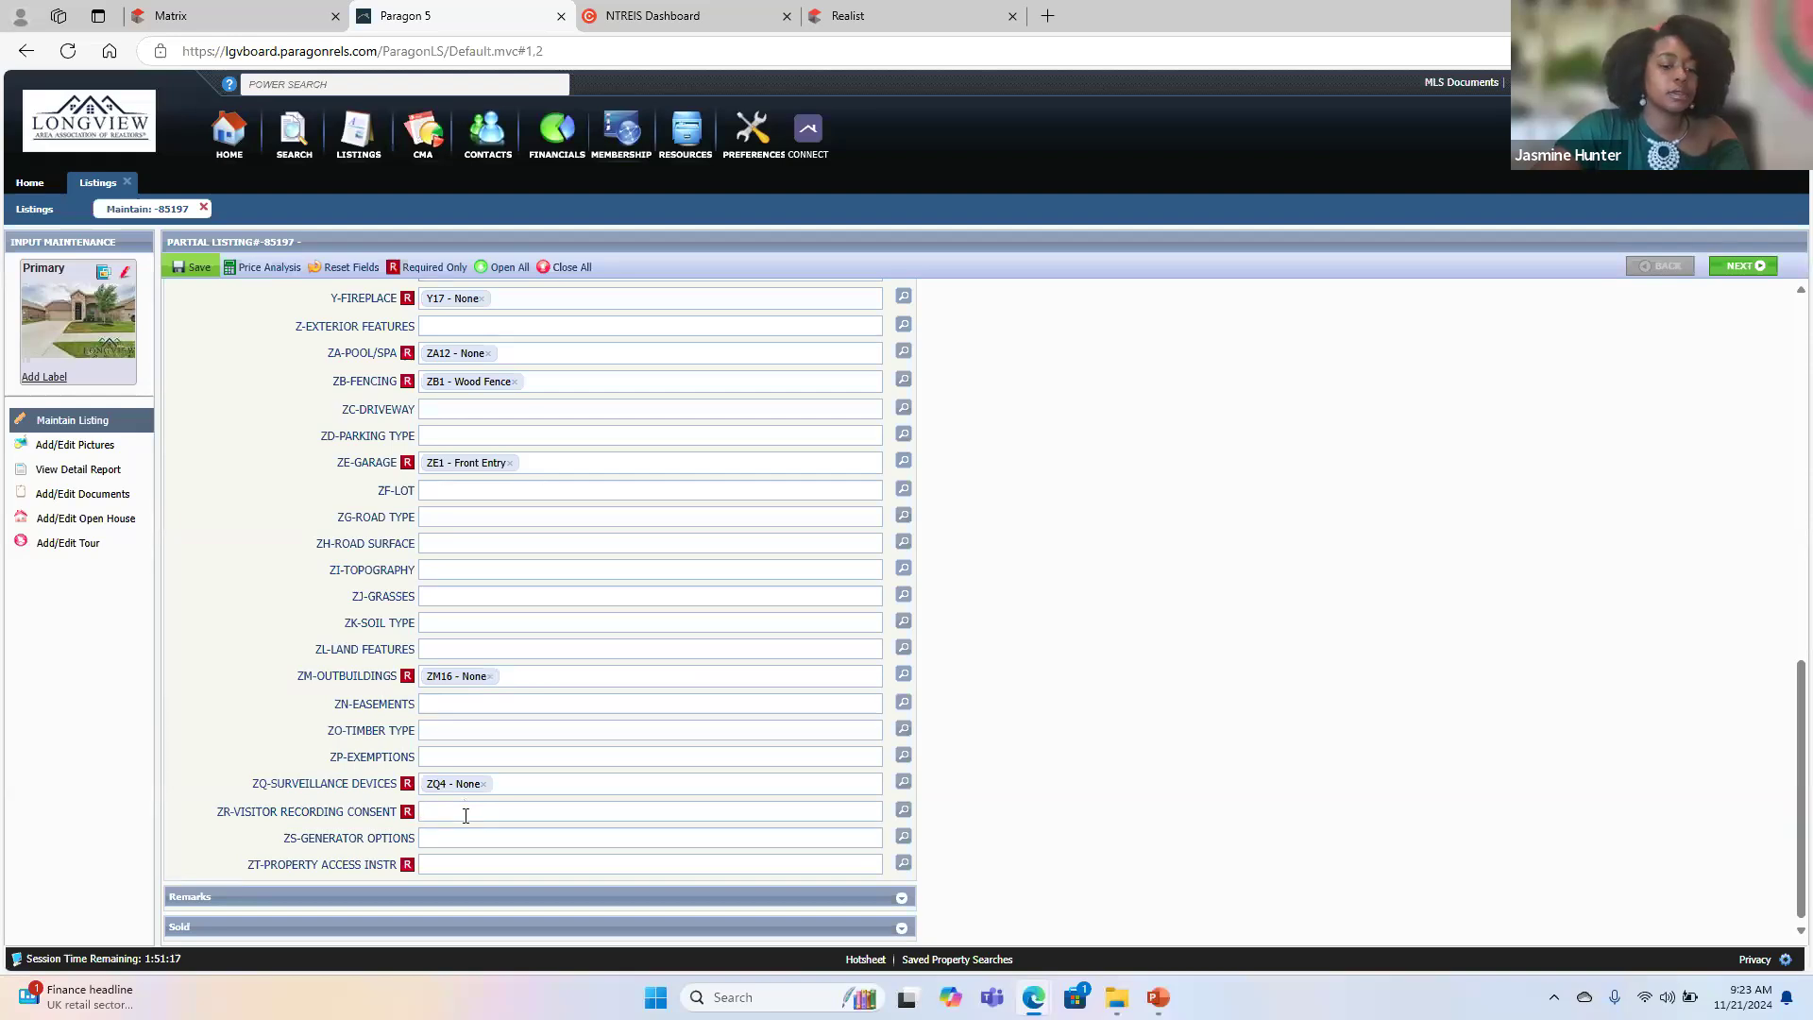
text(e)
click(493, 850)
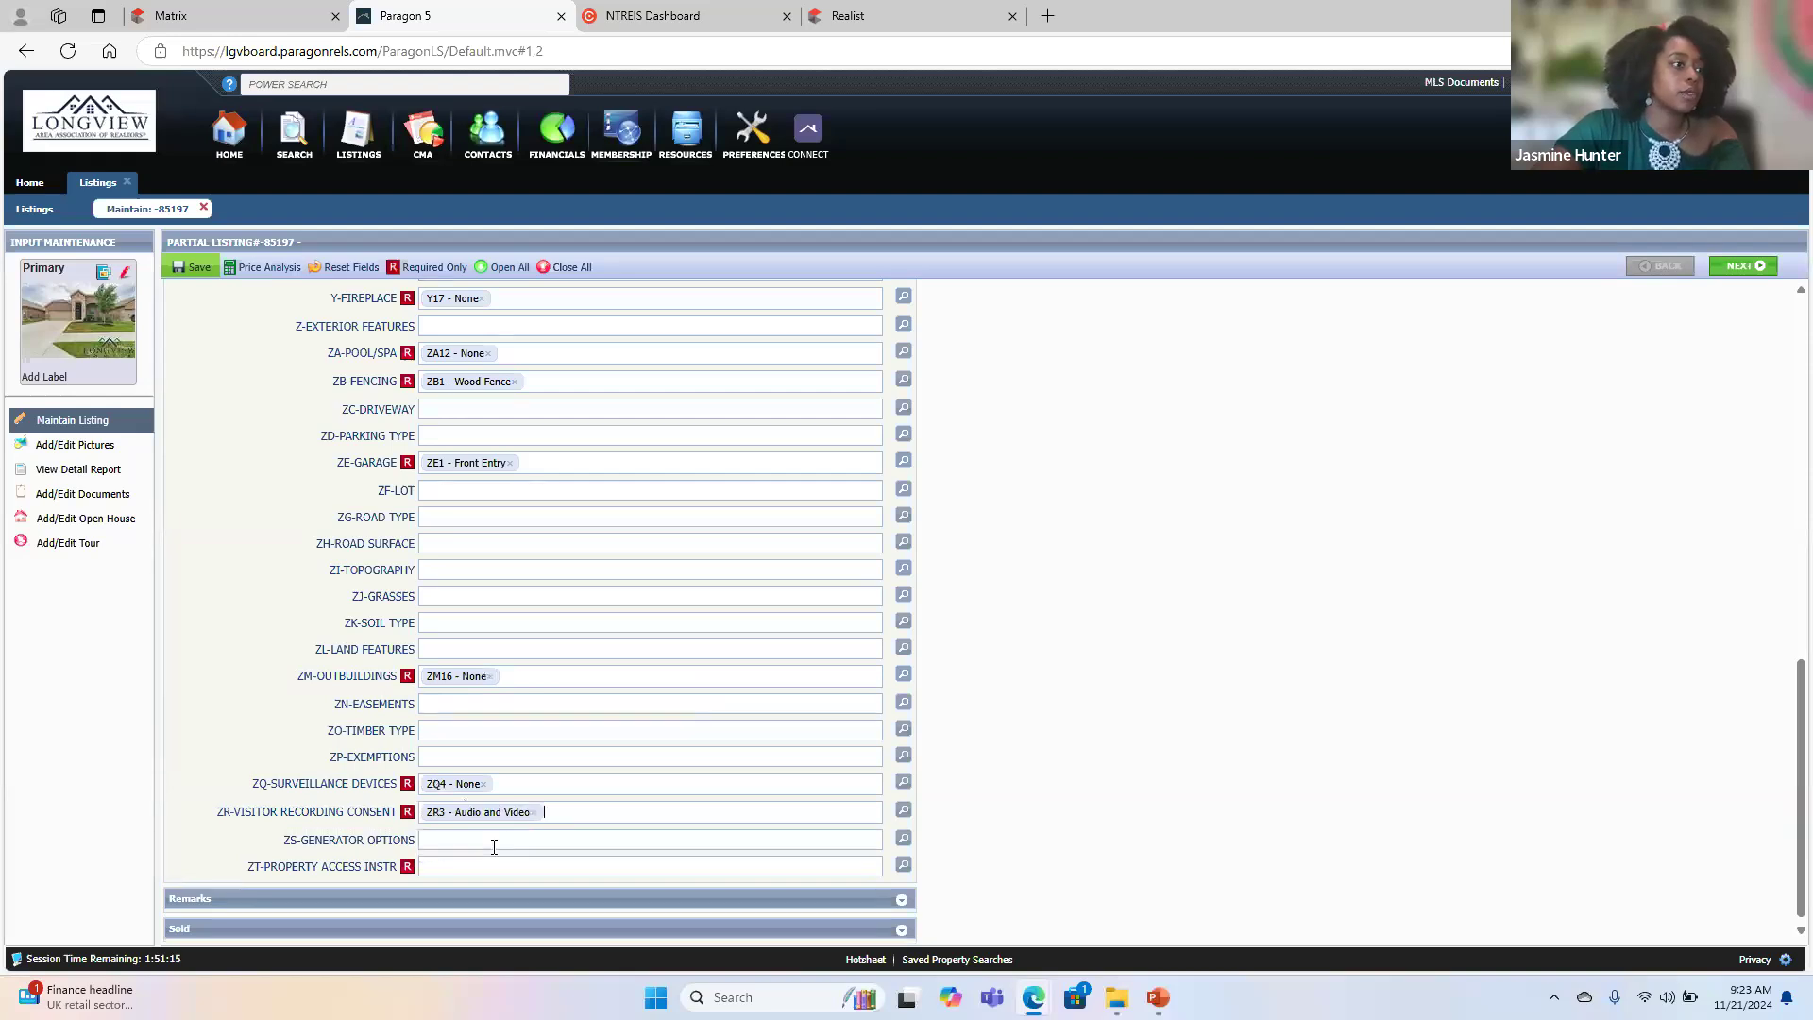
click(447, 865)
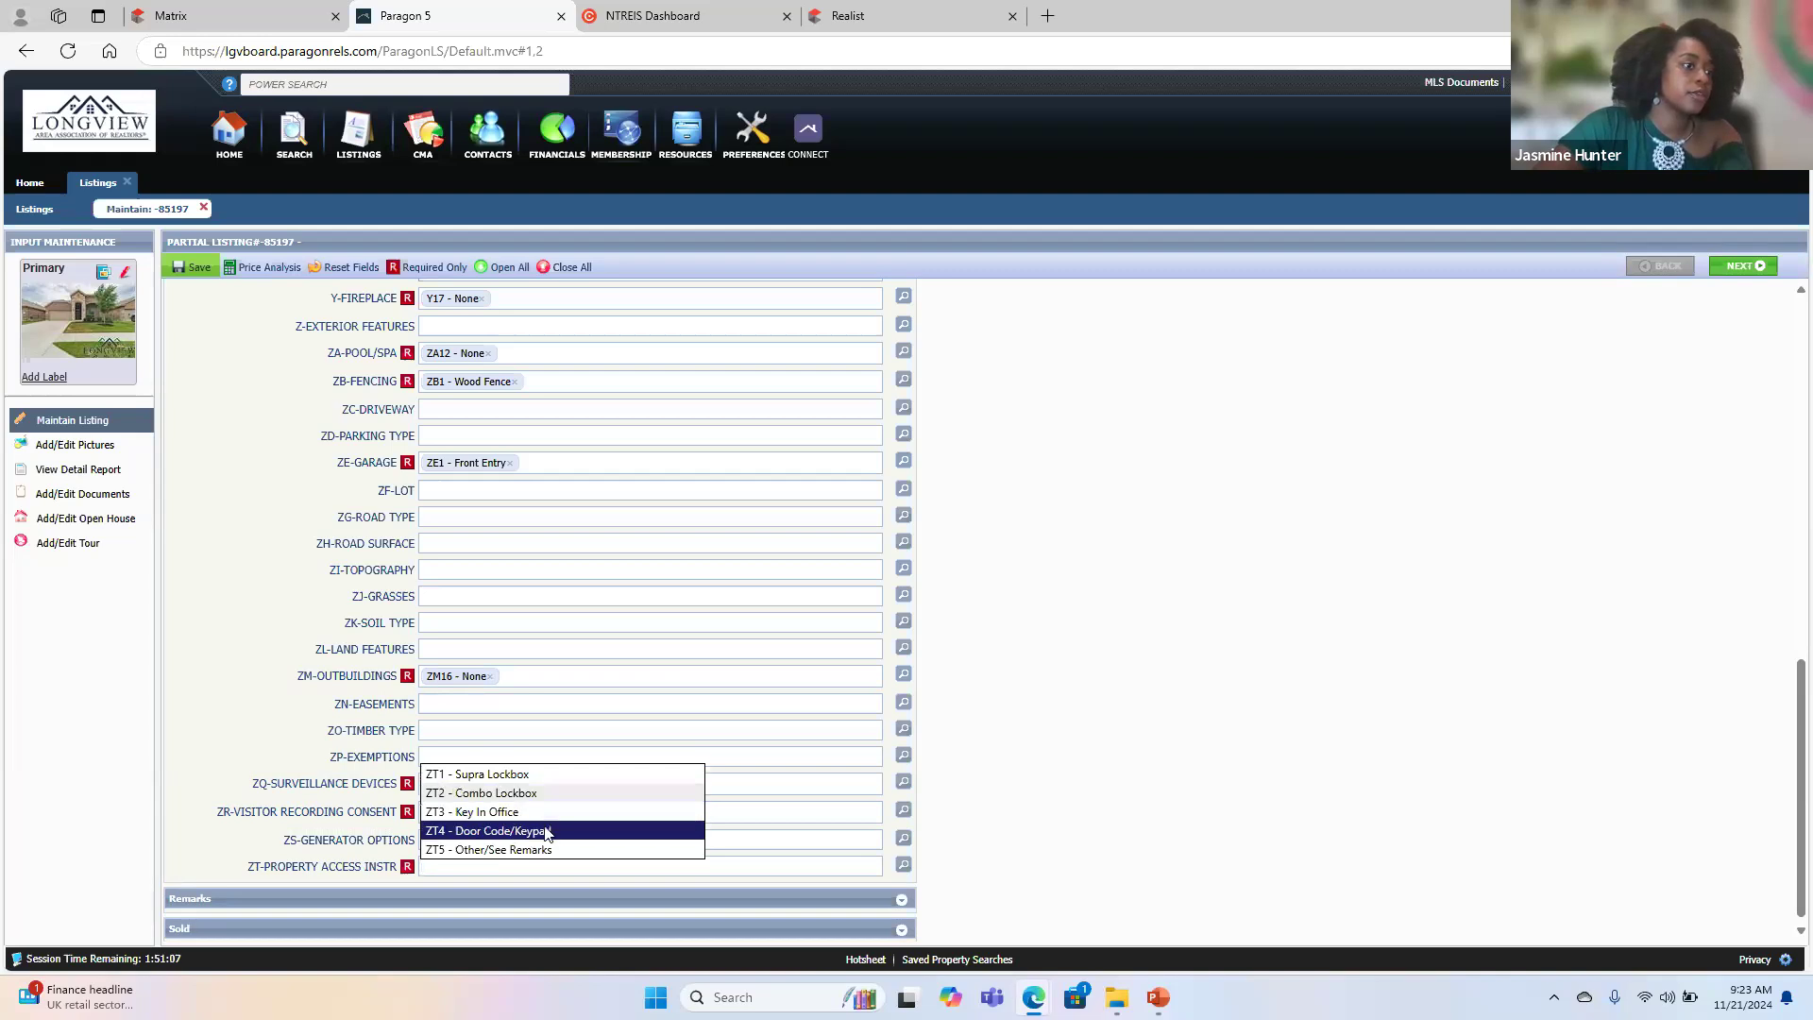
click(546, 833)
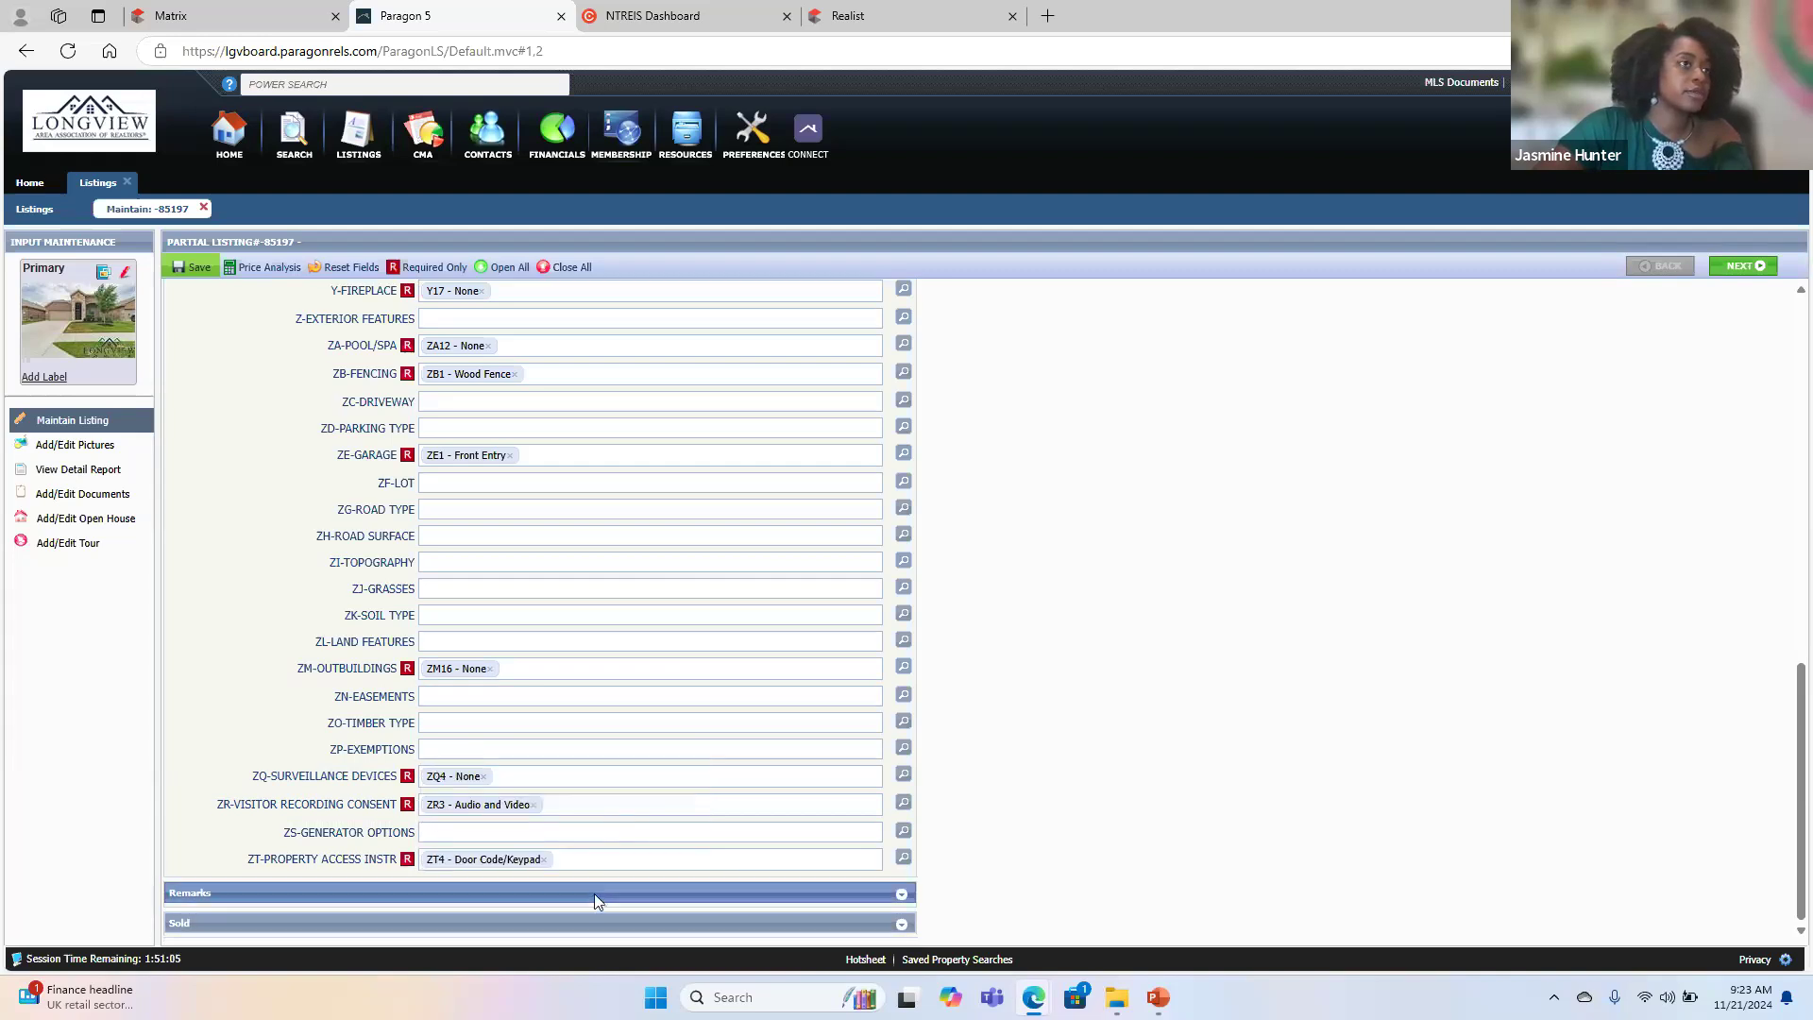
- Review the completed features, collapse the Features section and expand the Remarks section
scroll(635, 603, up, 15)
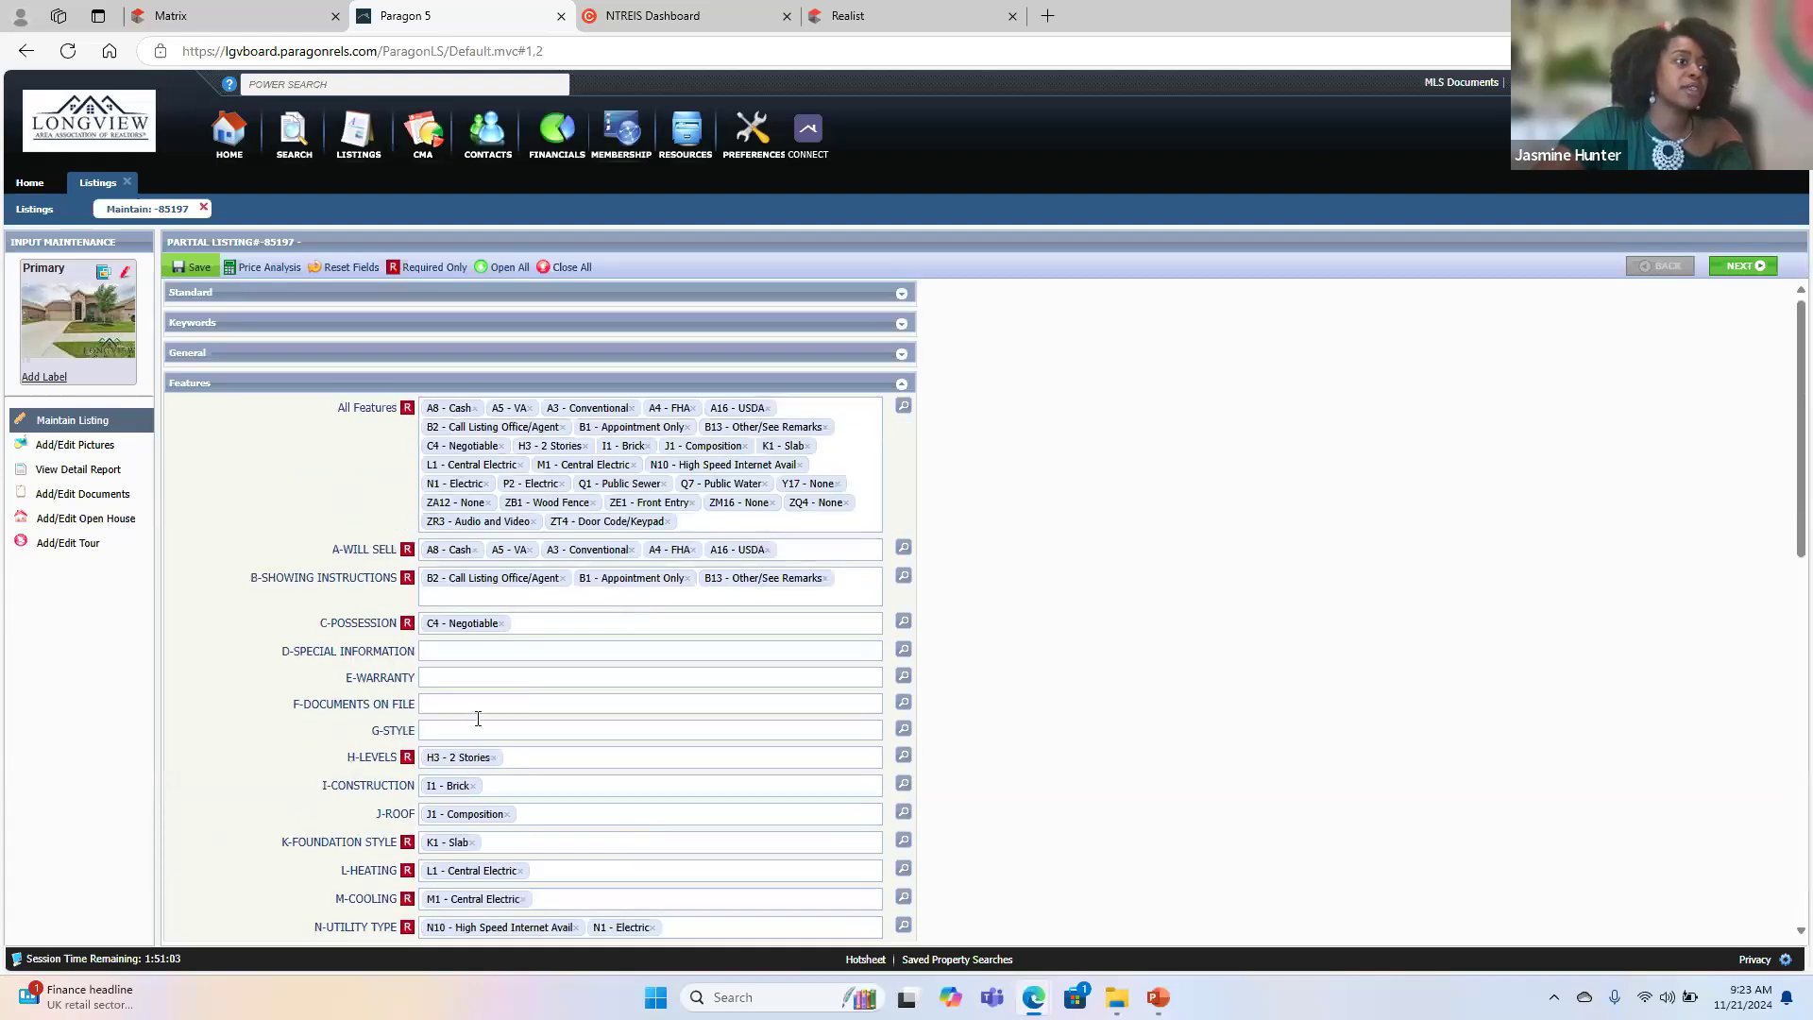
scroll(525, 845, down, 12)
scroll(524, 845, up, 12)
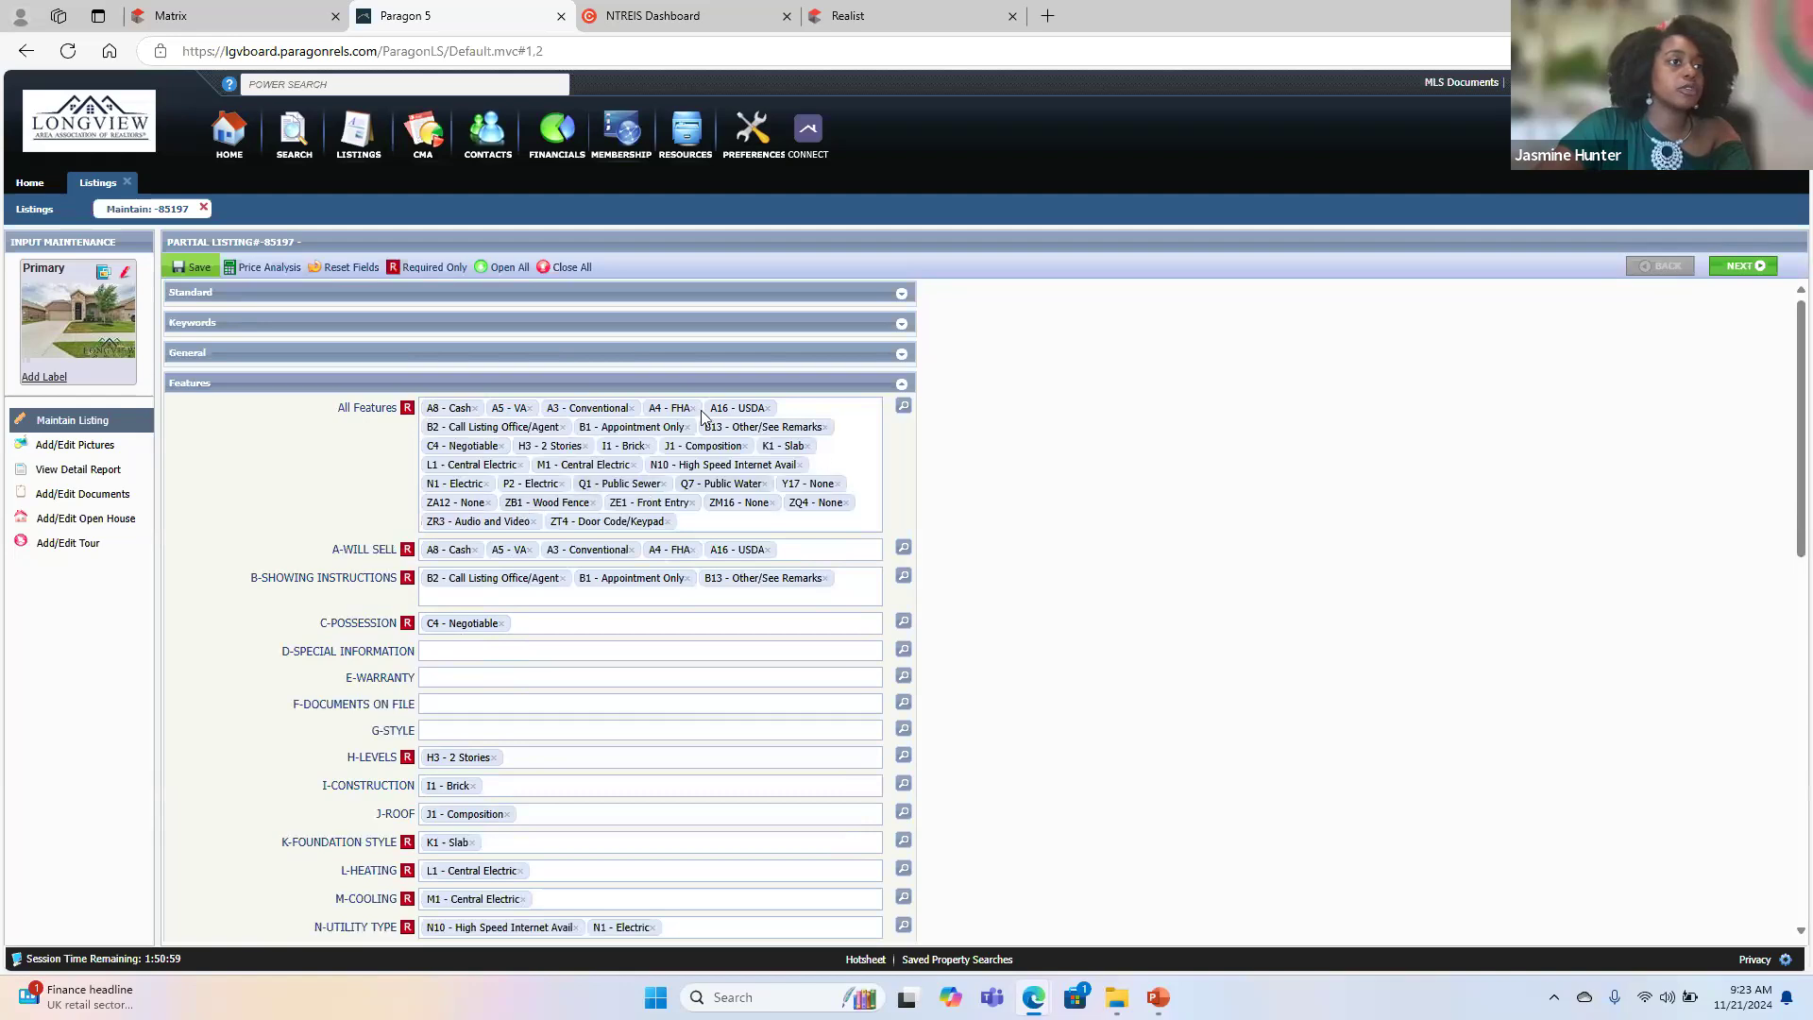
click(436, 389)
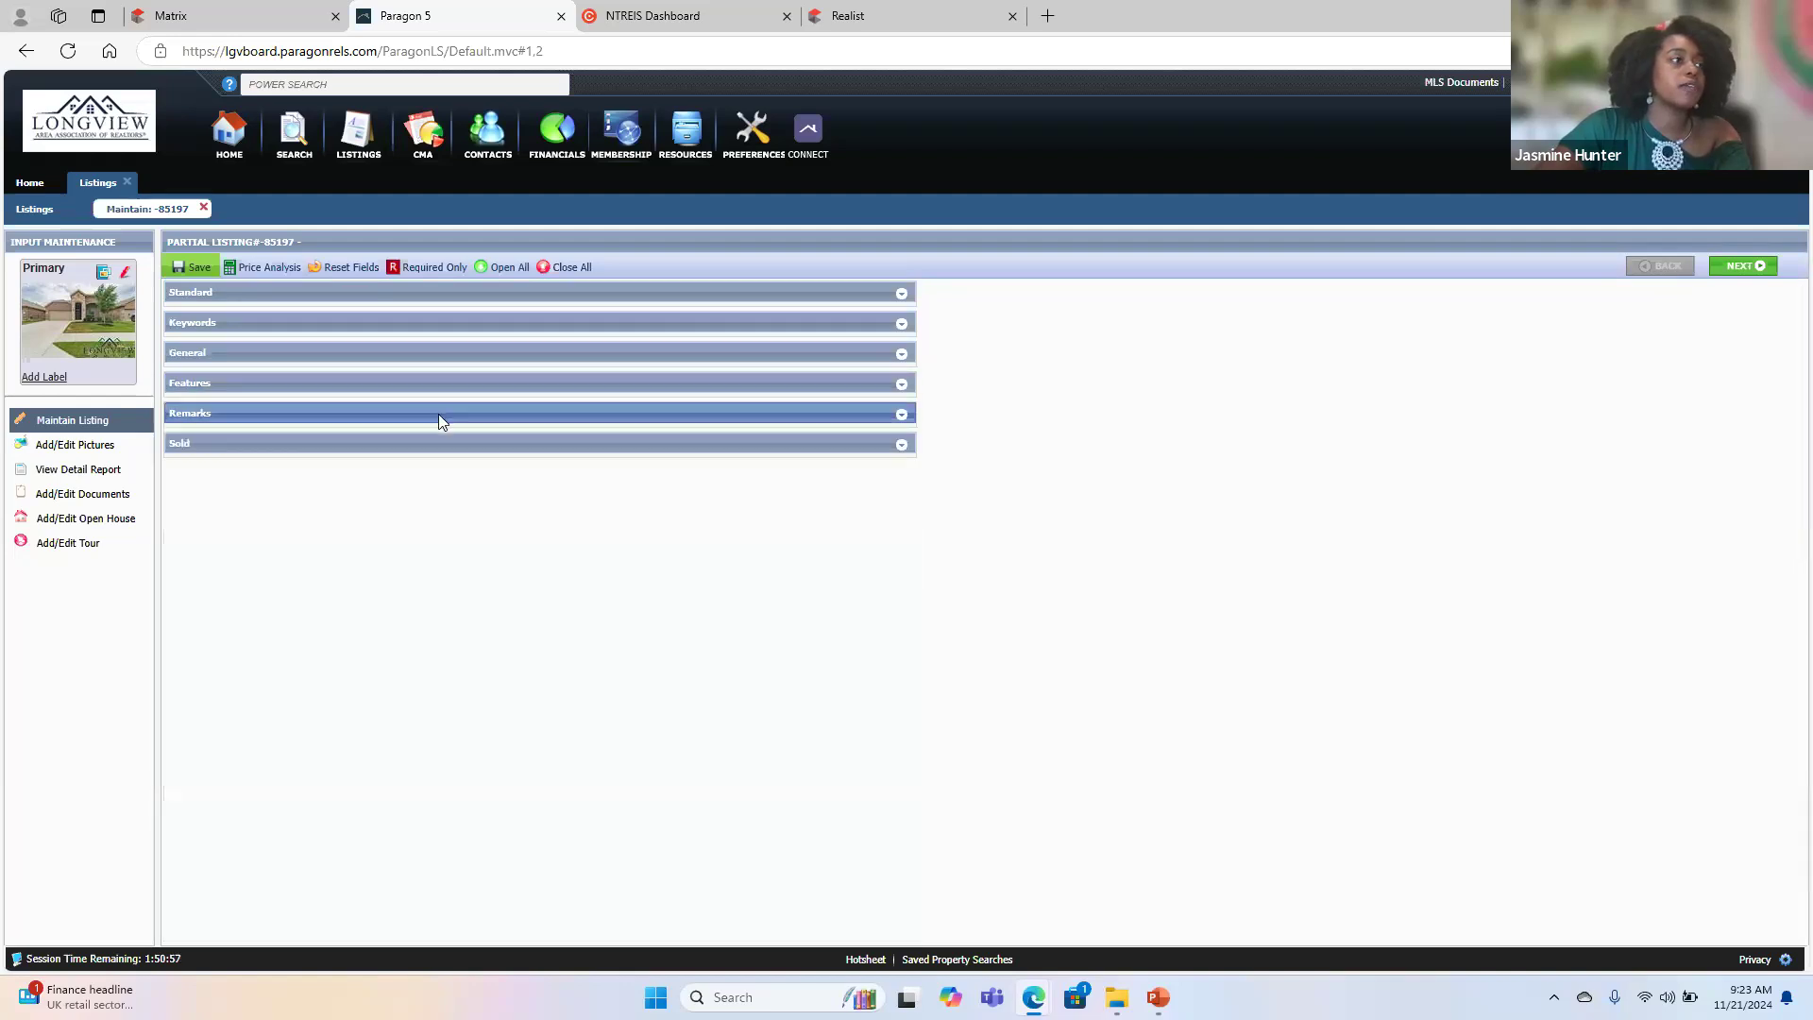
click(439, 414)
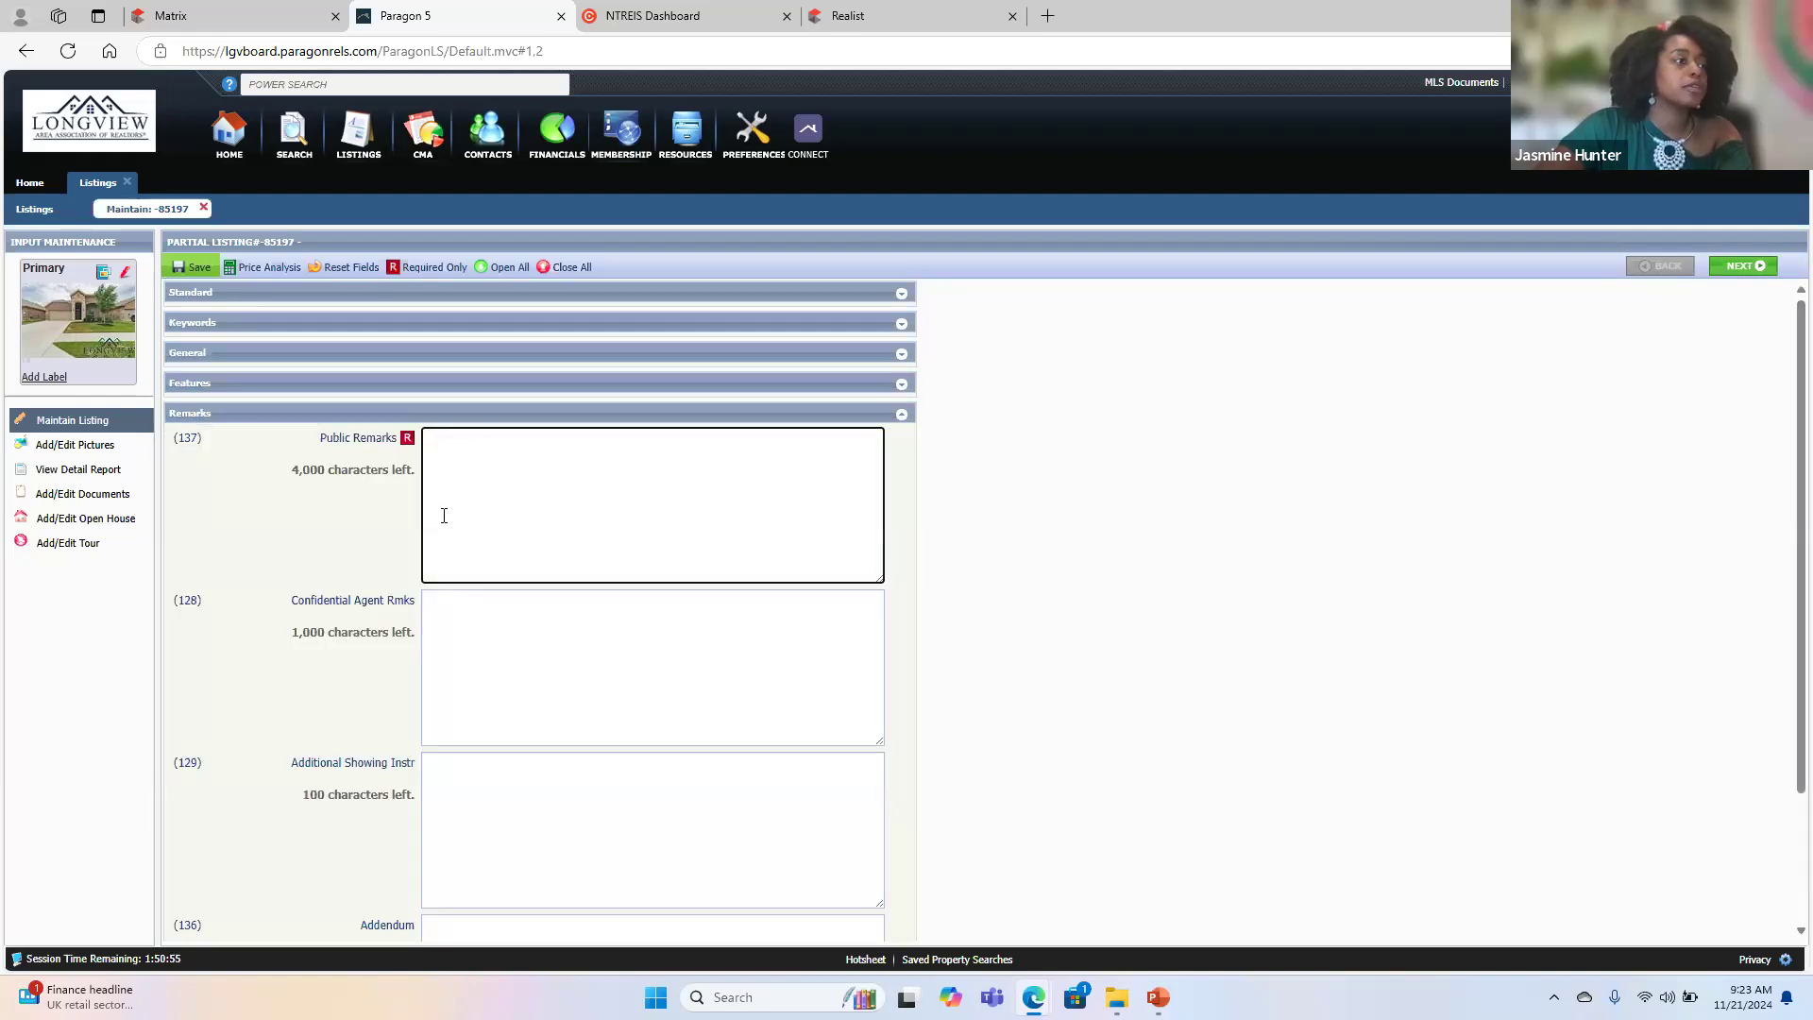
- Switch to the Matrix listing and copy its full Property Description text
click(636, 12)
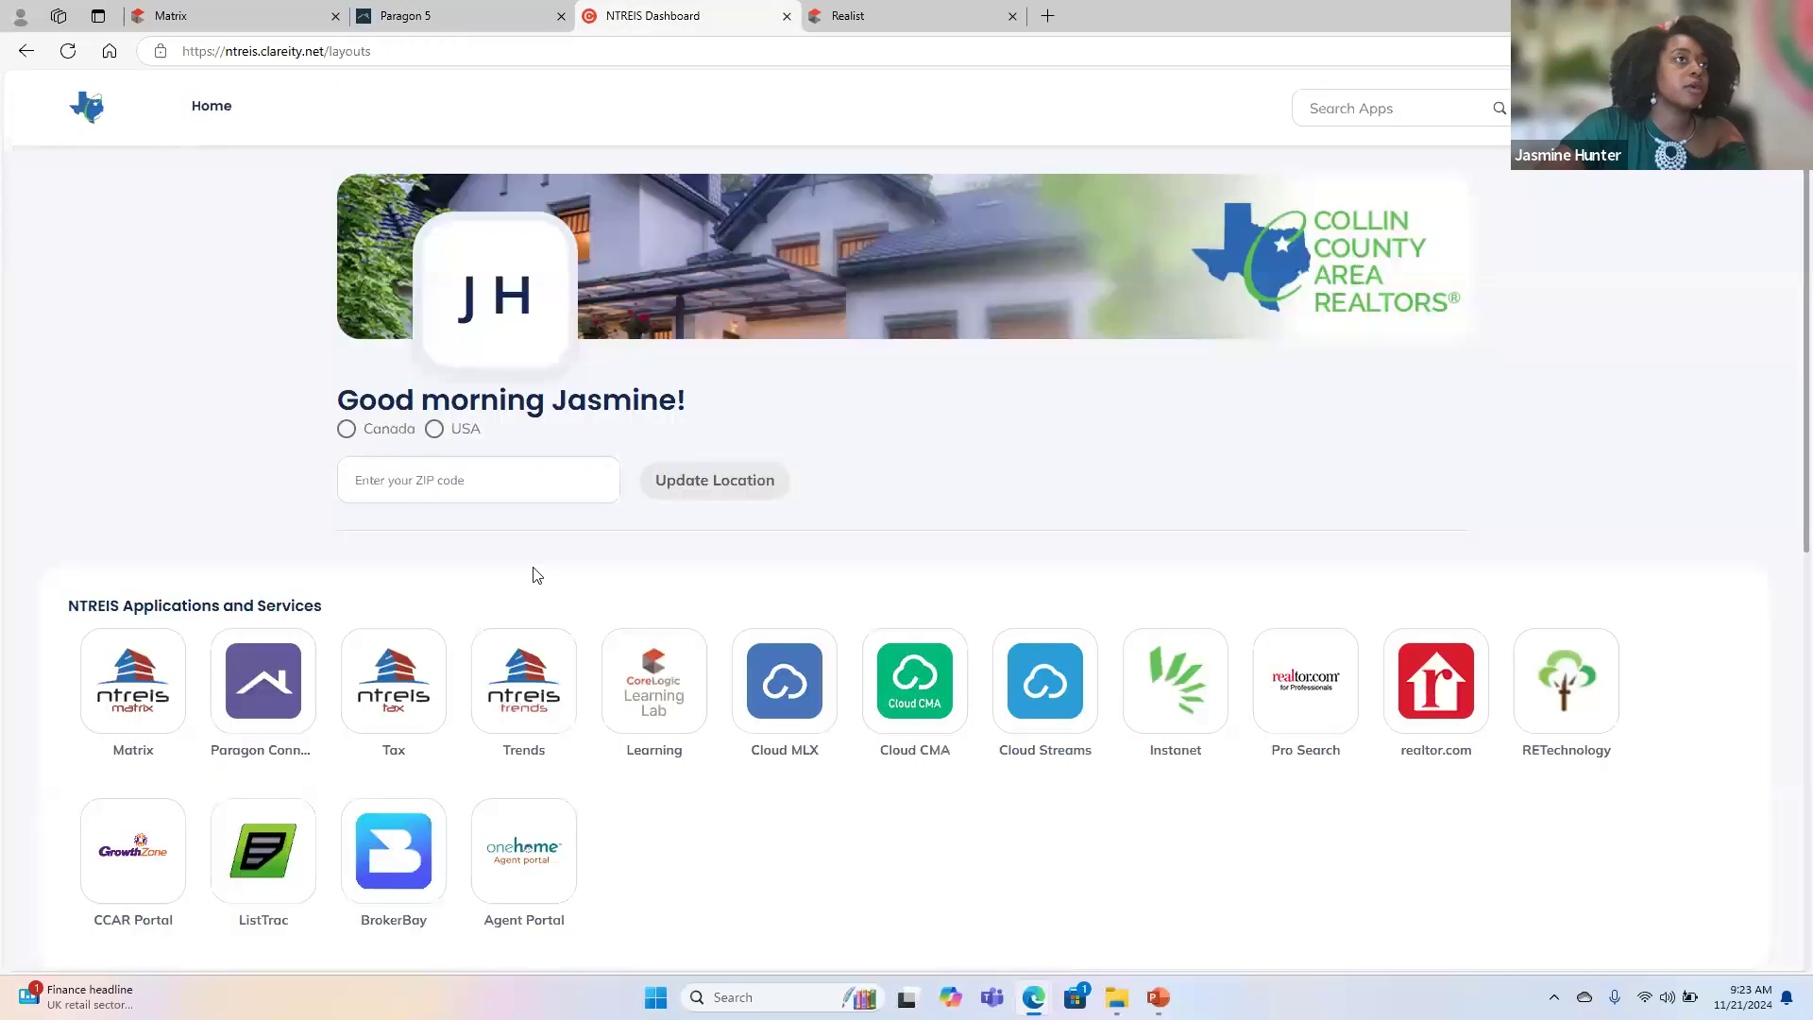
click(905, 13)
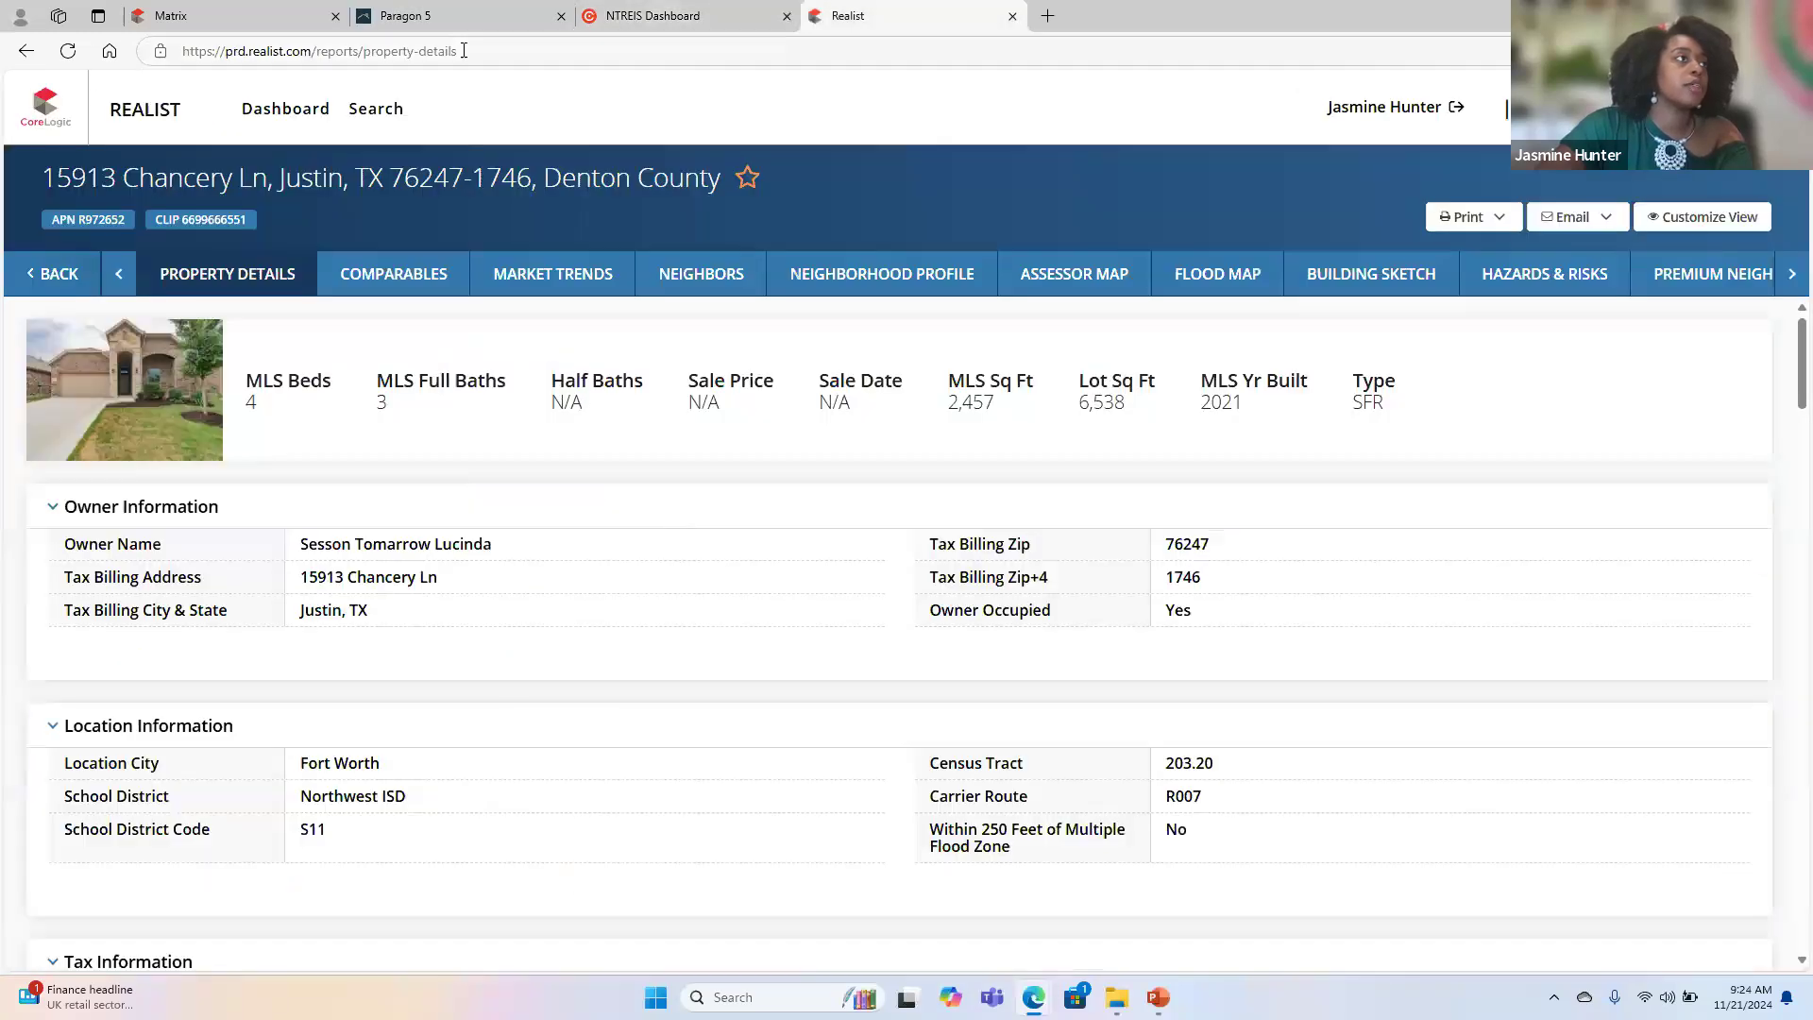
click(249, 28)
drag(116, 578, 208, 659)
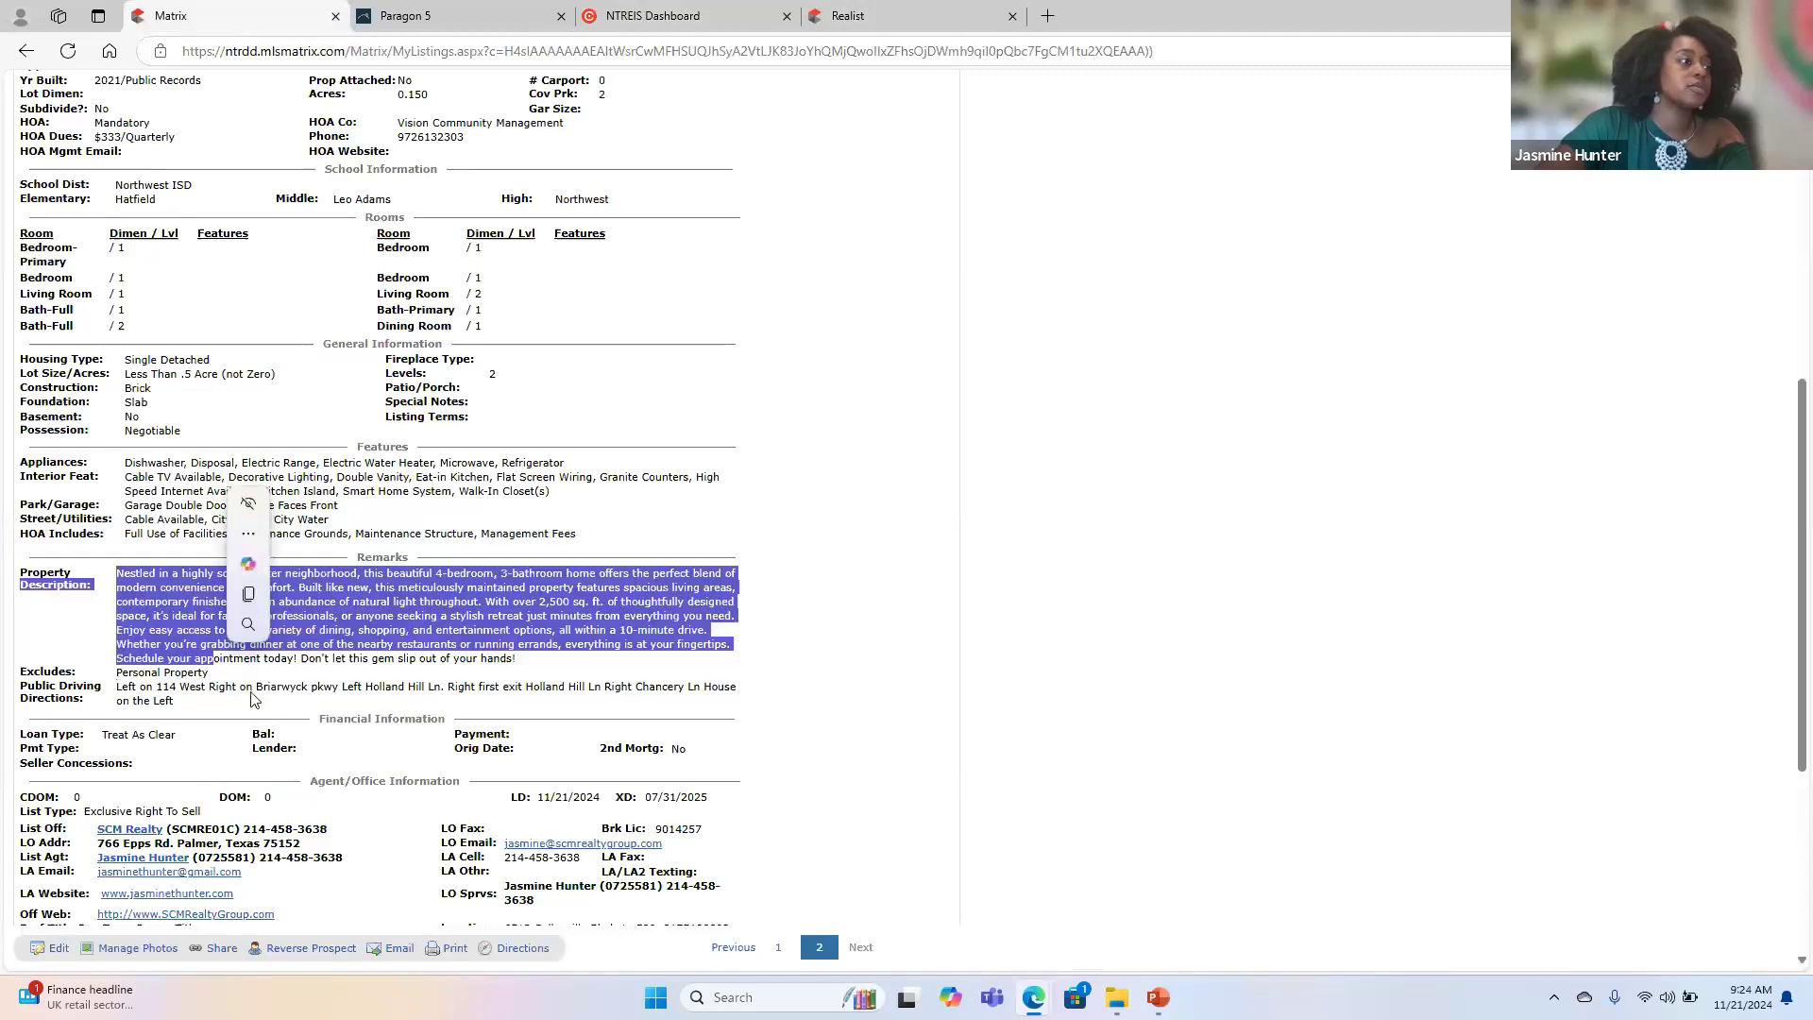
click(136, 592)
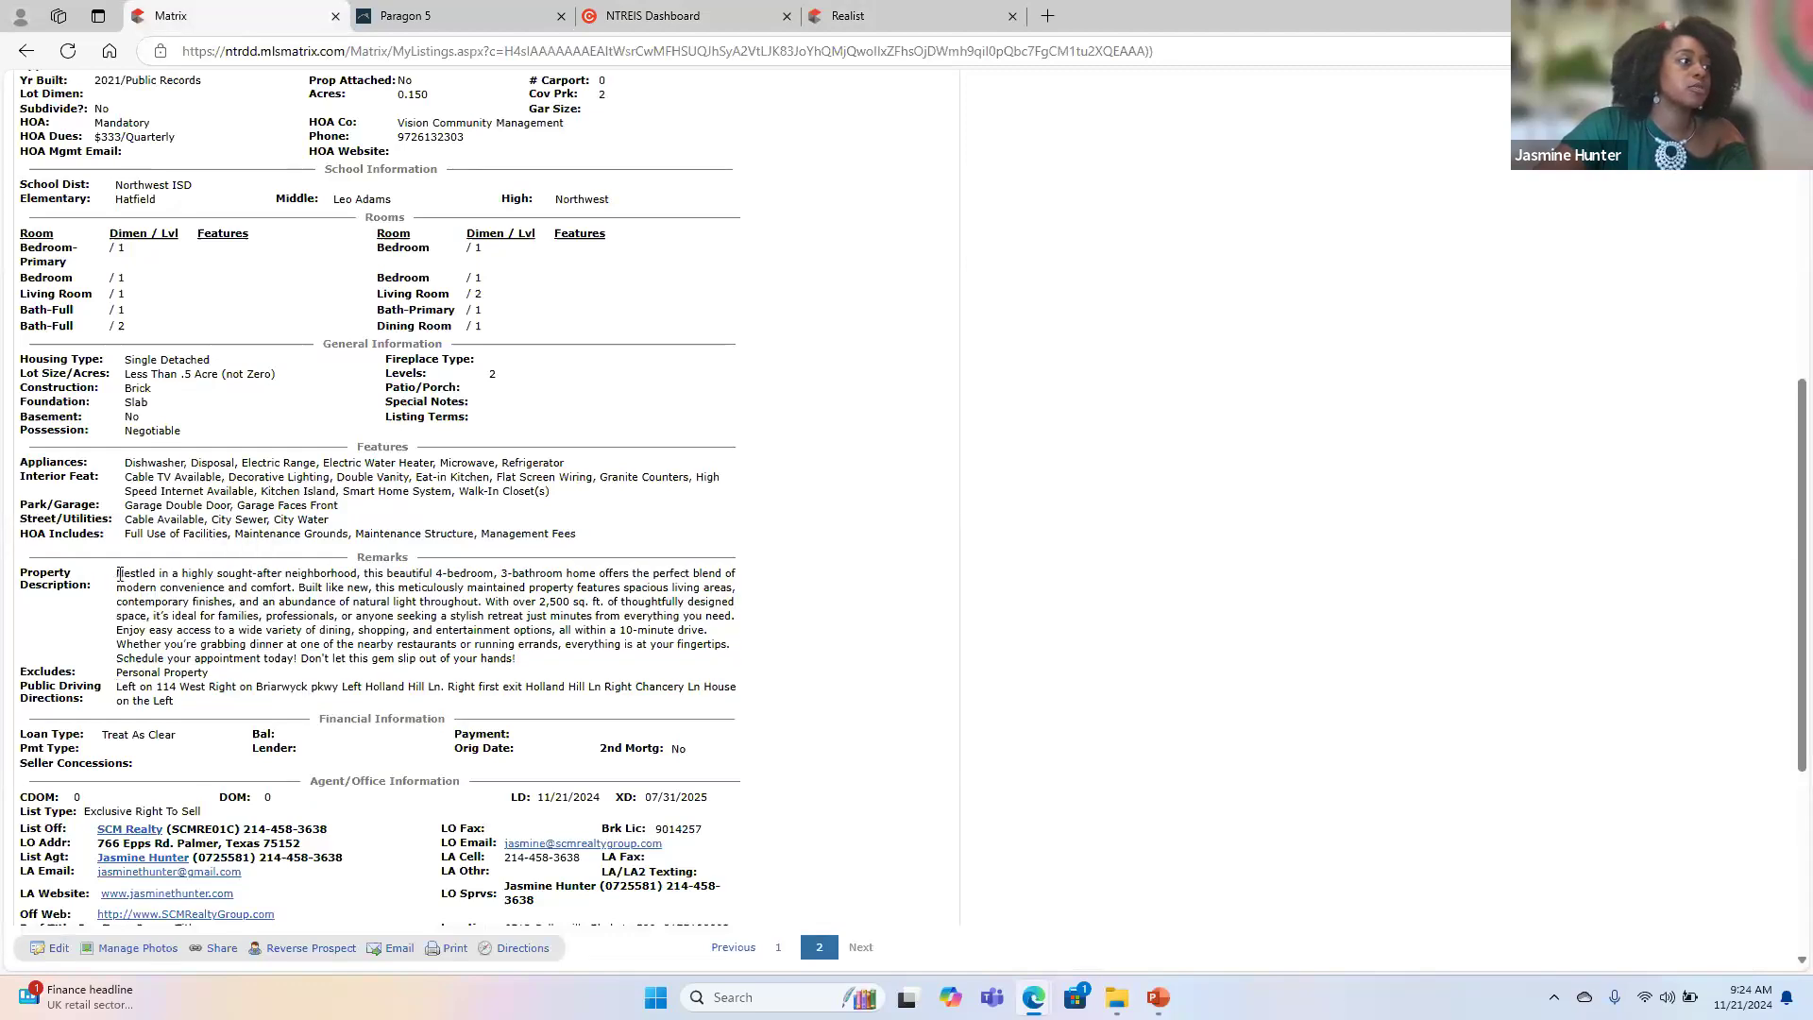
drag(120, 575, 522, 667)
key(ctrl+c)
- Return to the Paragon listing and paste the copied description into Public Remarks
click(468, 15)
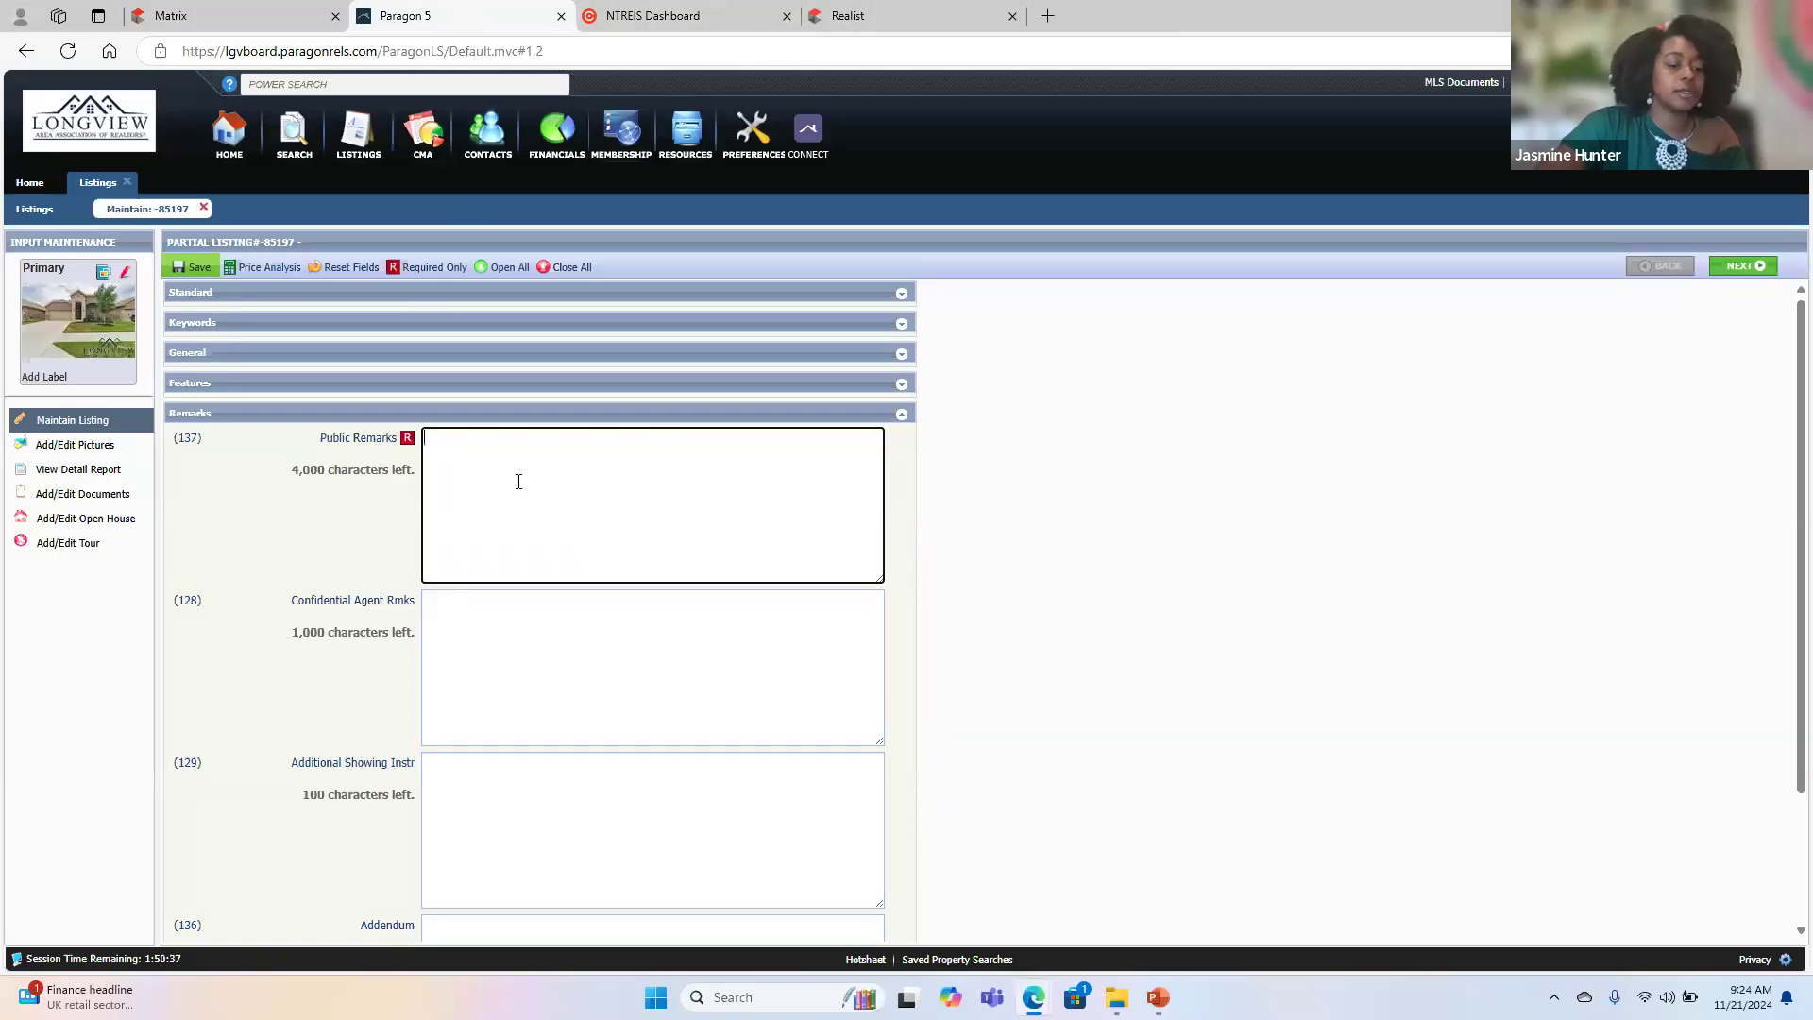
key(ctrl+v)
click(581, 686)
- Begin the Additional Showing Instr field with "Appointment only. Schedule through CSS"
scroll(581, 686, down, 3)
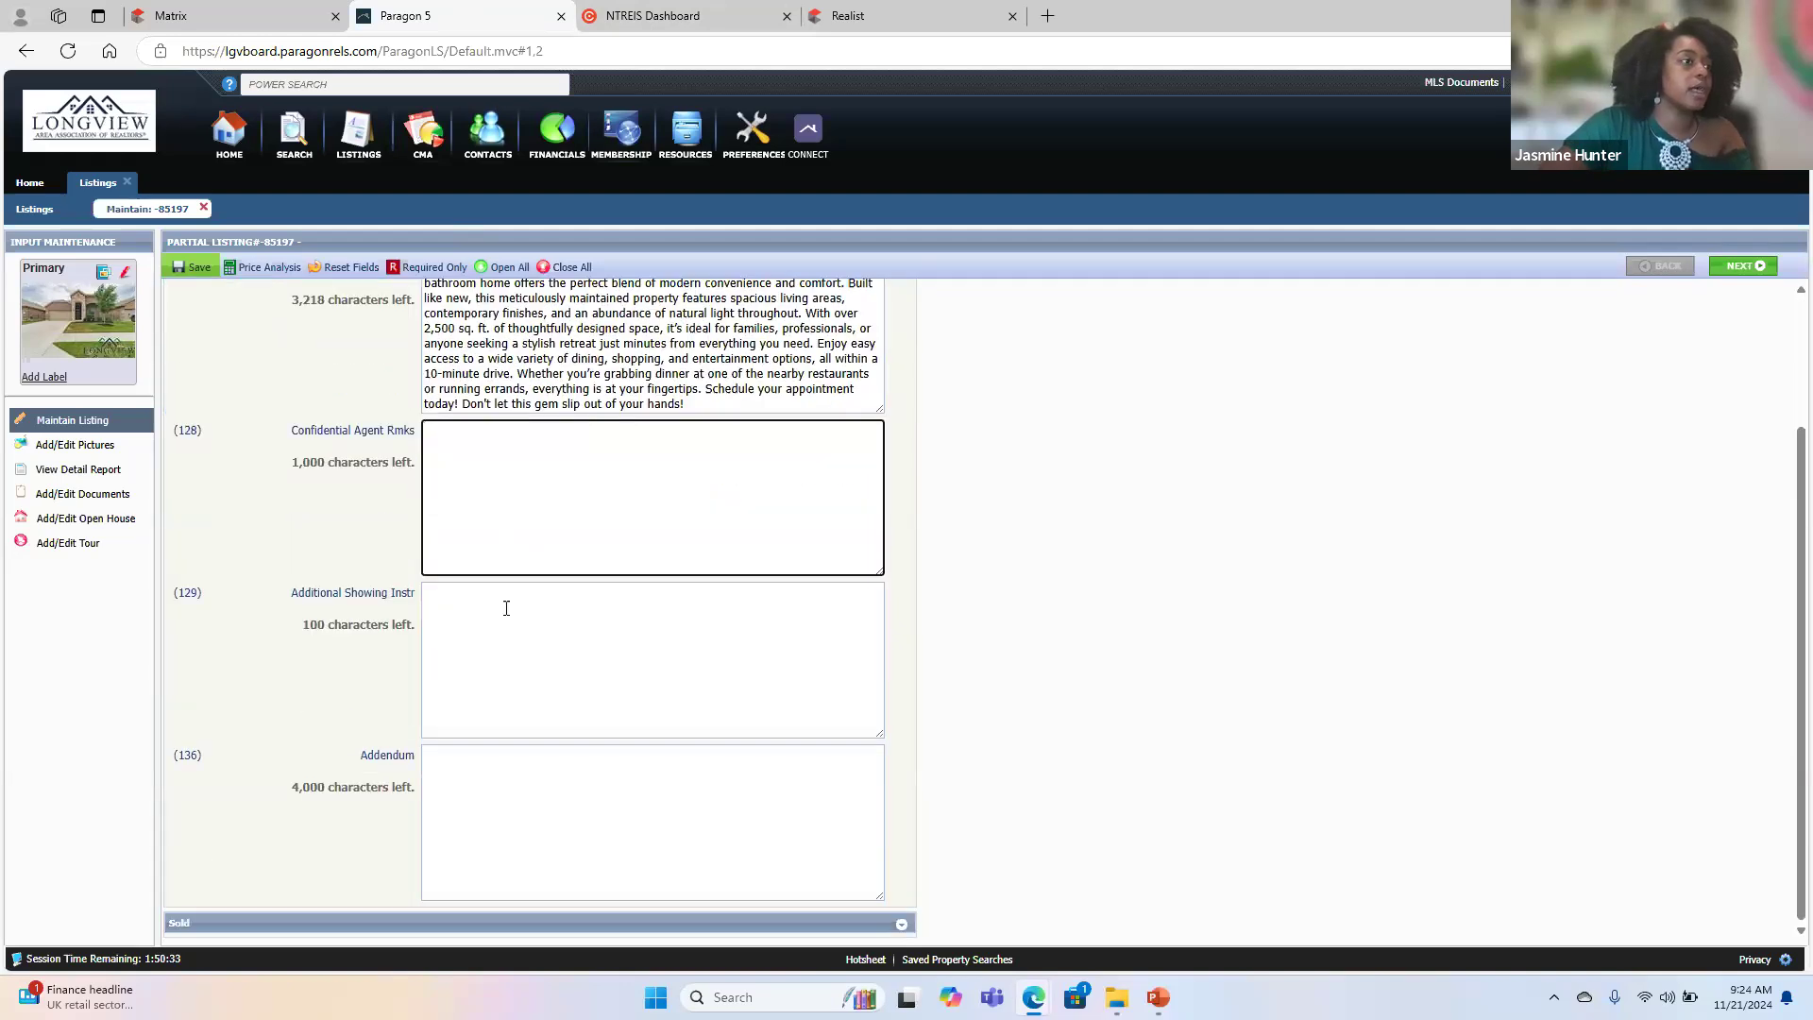
click(506, 610)
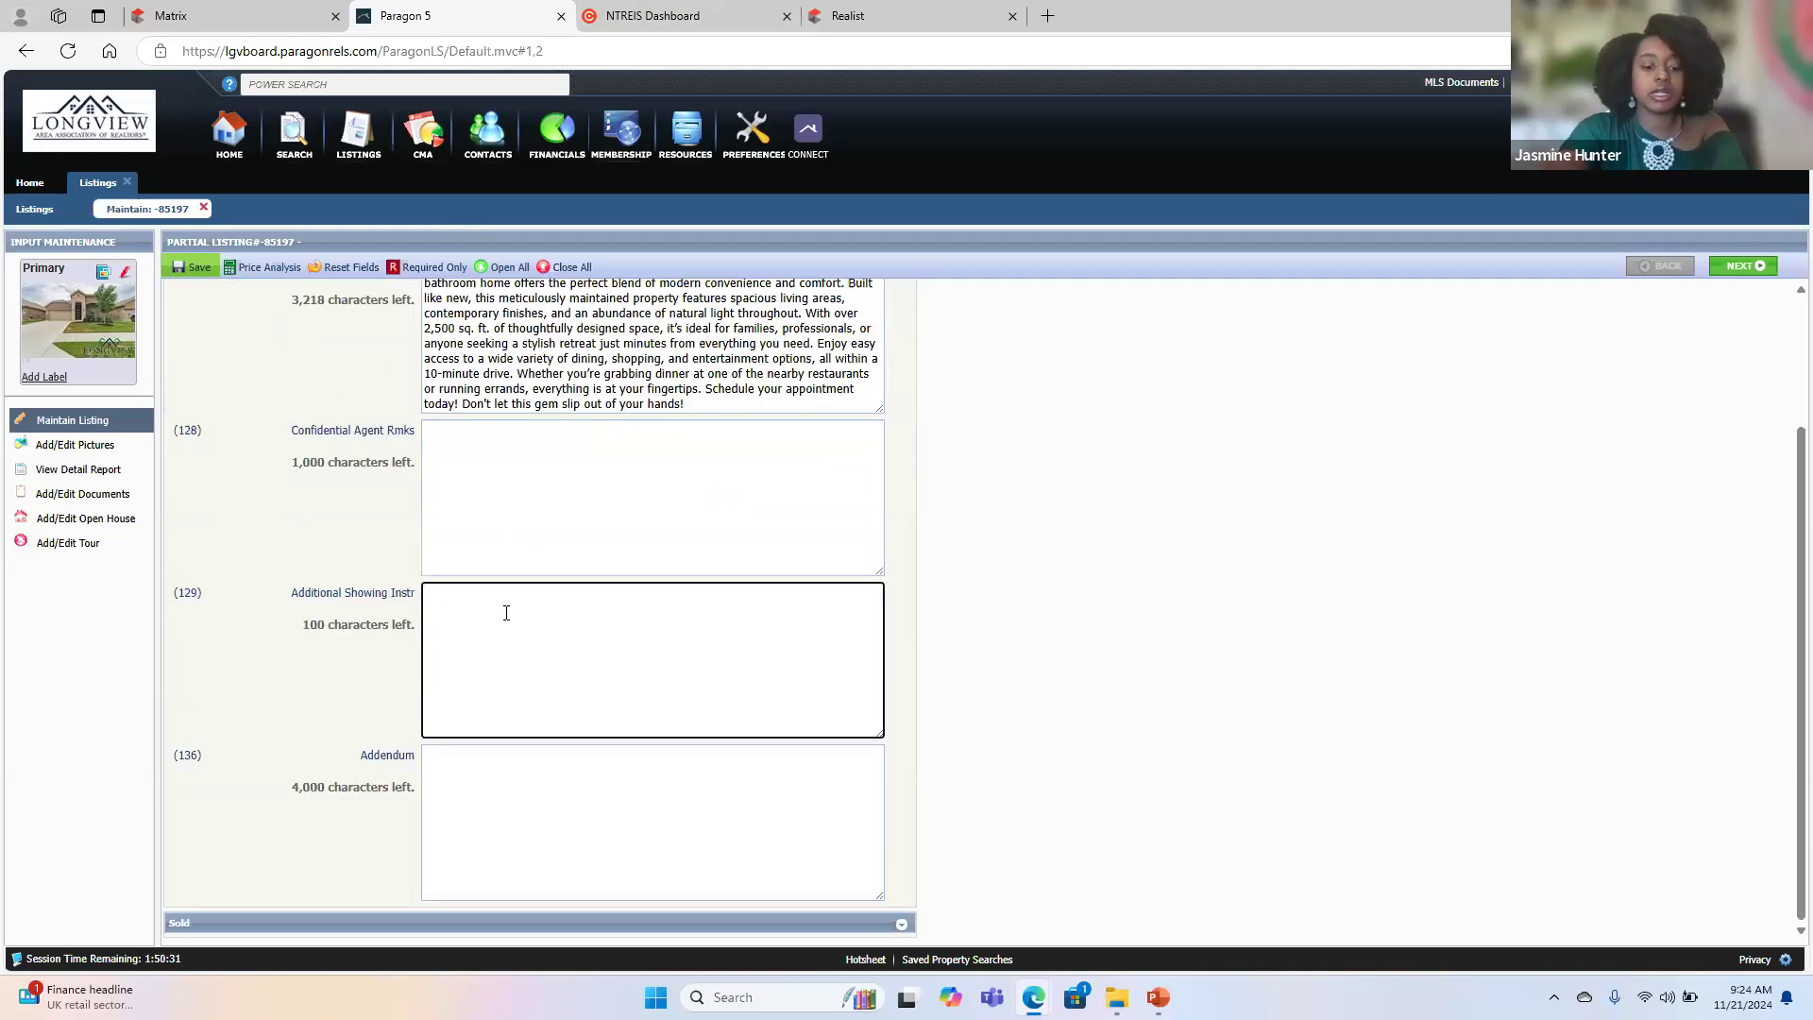
key(Caps_Lock)
text(Appo)
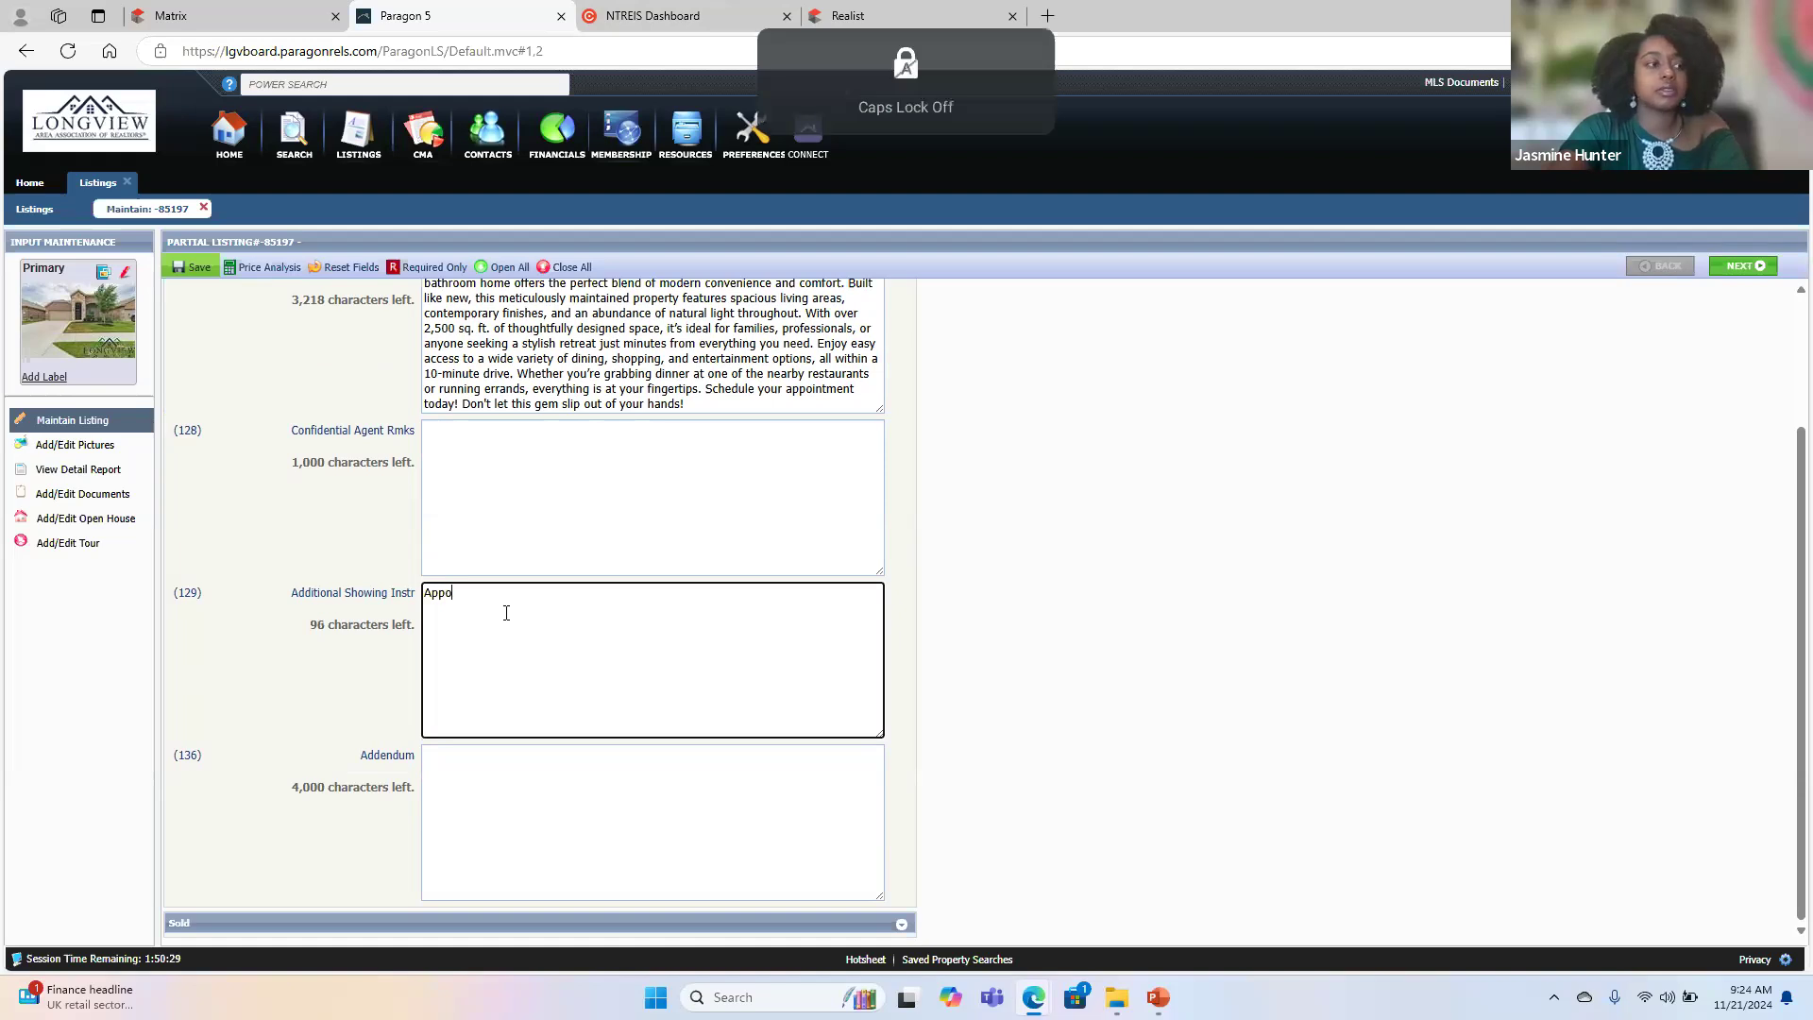
text(intment only.)
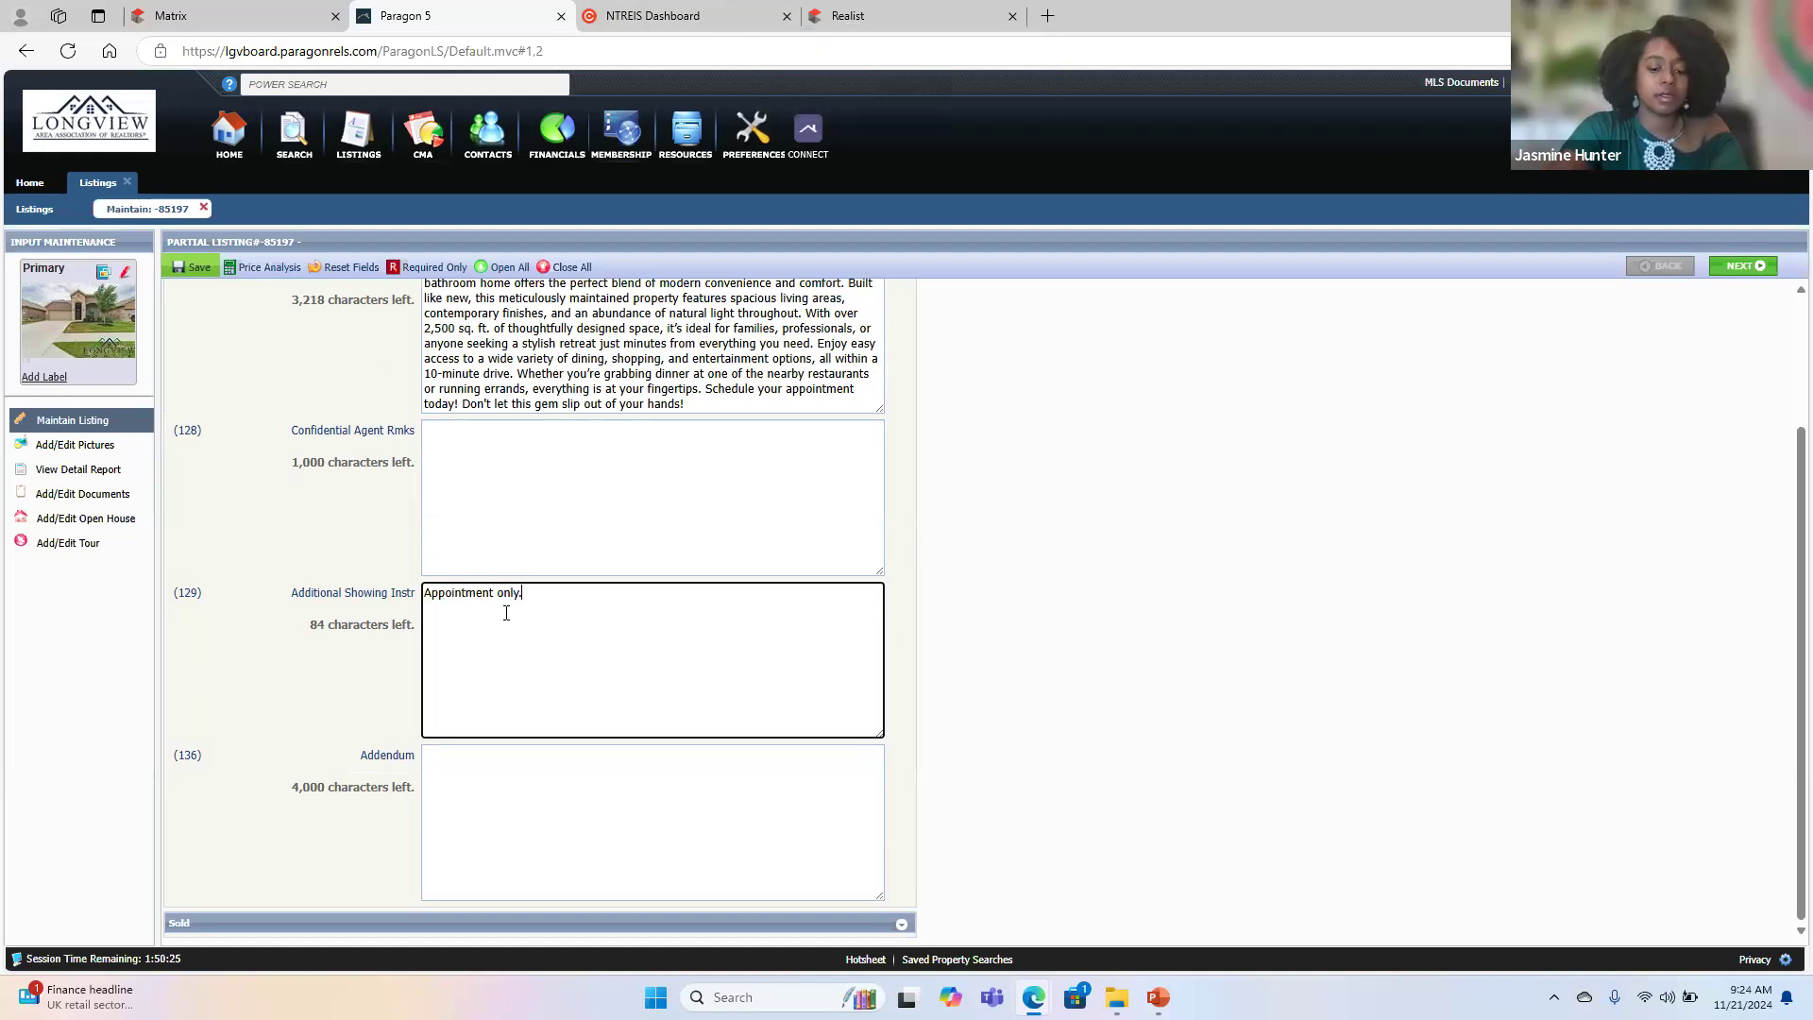
text( sc)
key(BackSpace)
key(BackSpace)
key(Caps_Lock)
text(S)
key(Caps_Lock)
text(chedule )
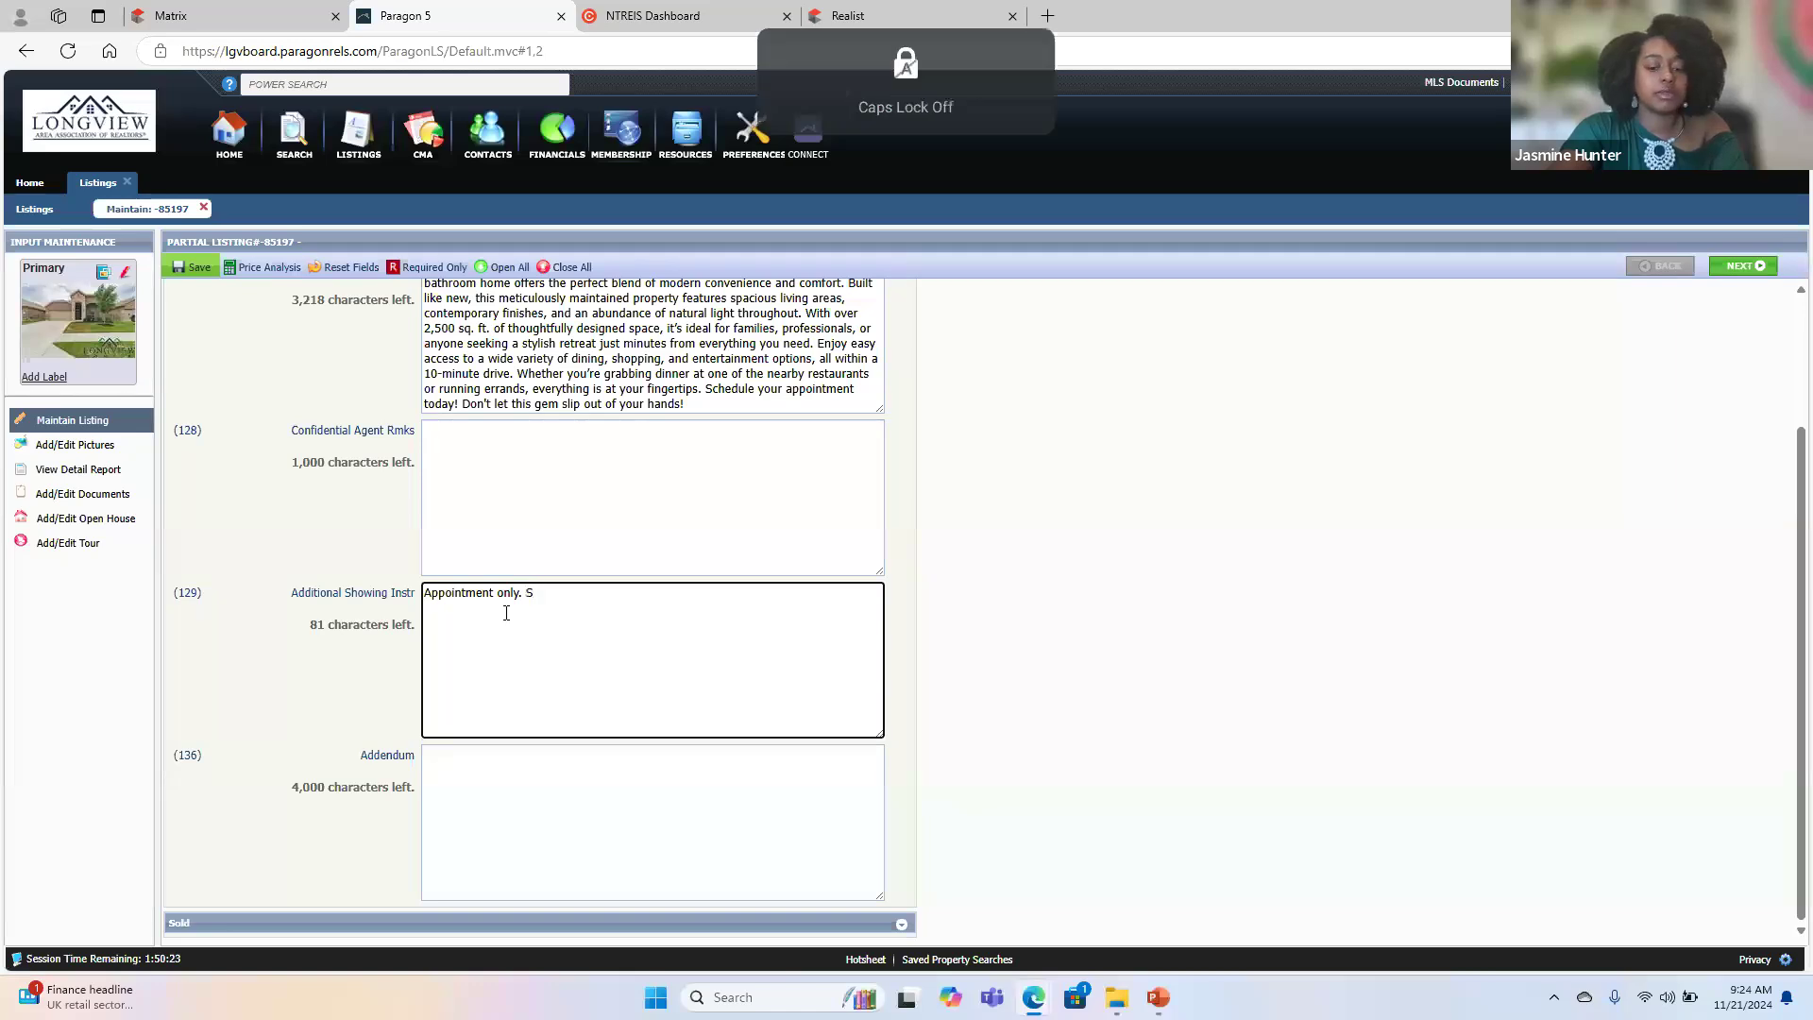
text(through)
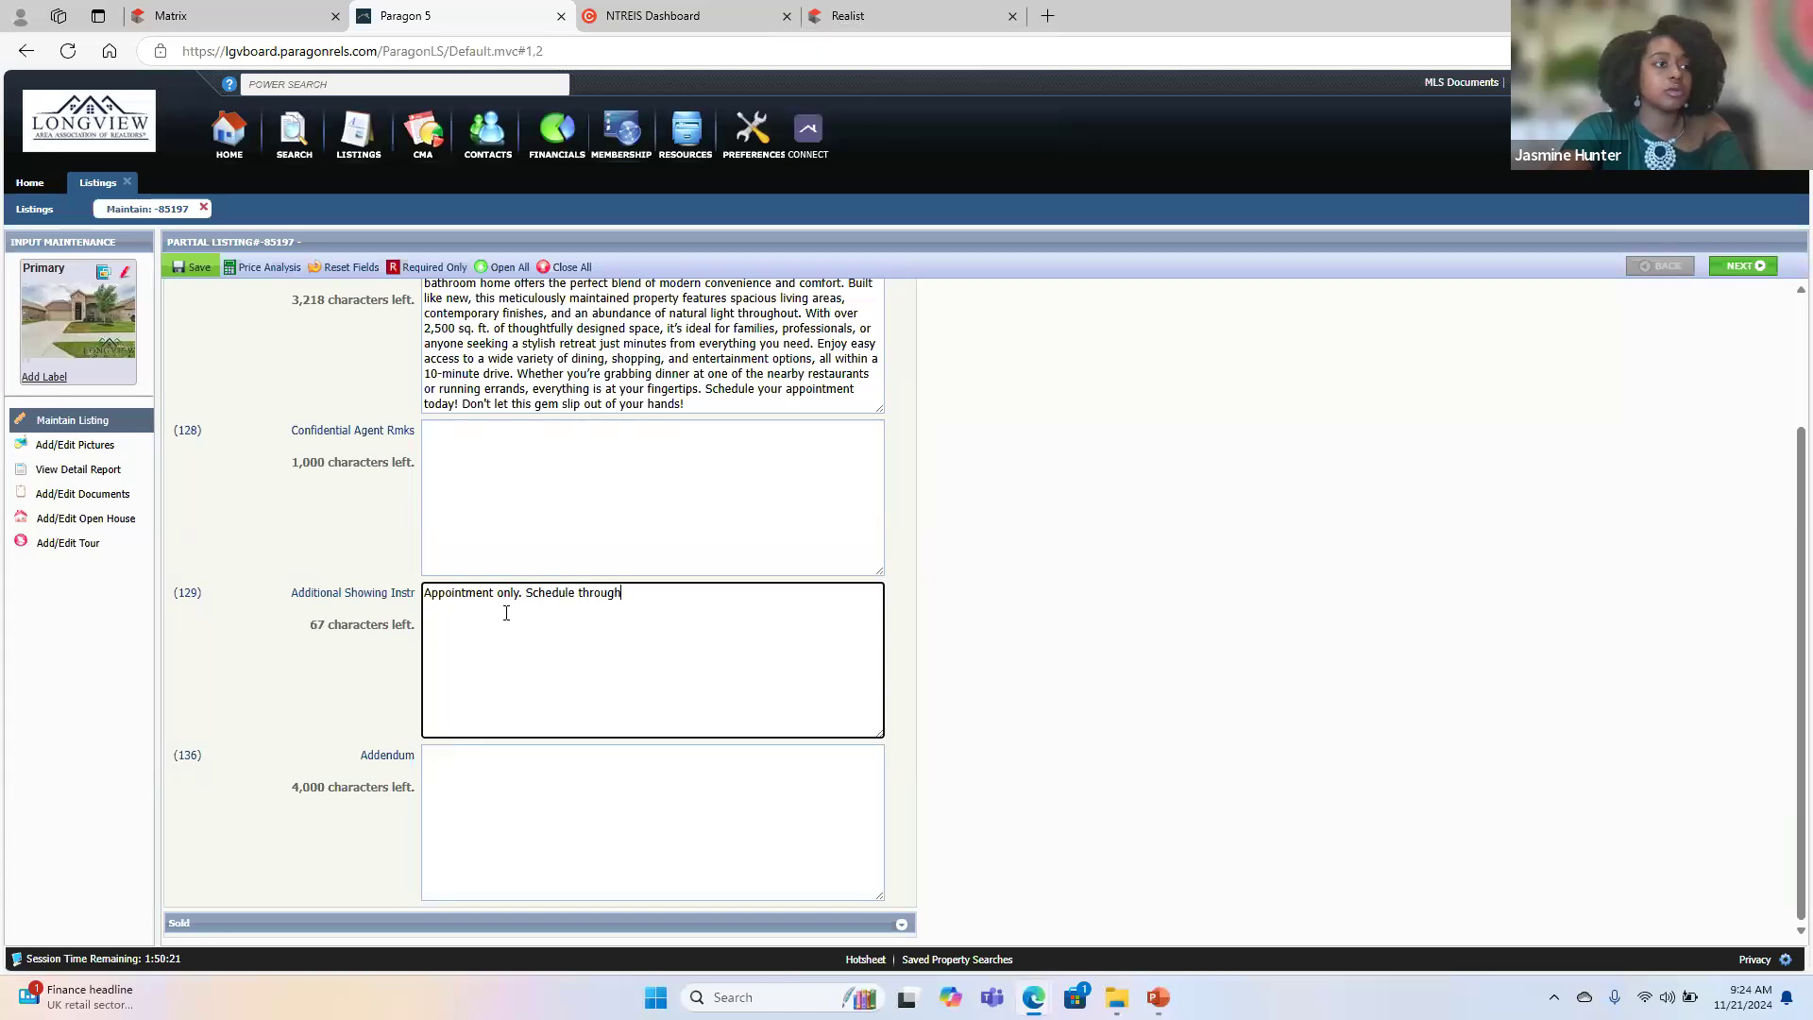
key(Caps_Lock)
text(CSS)
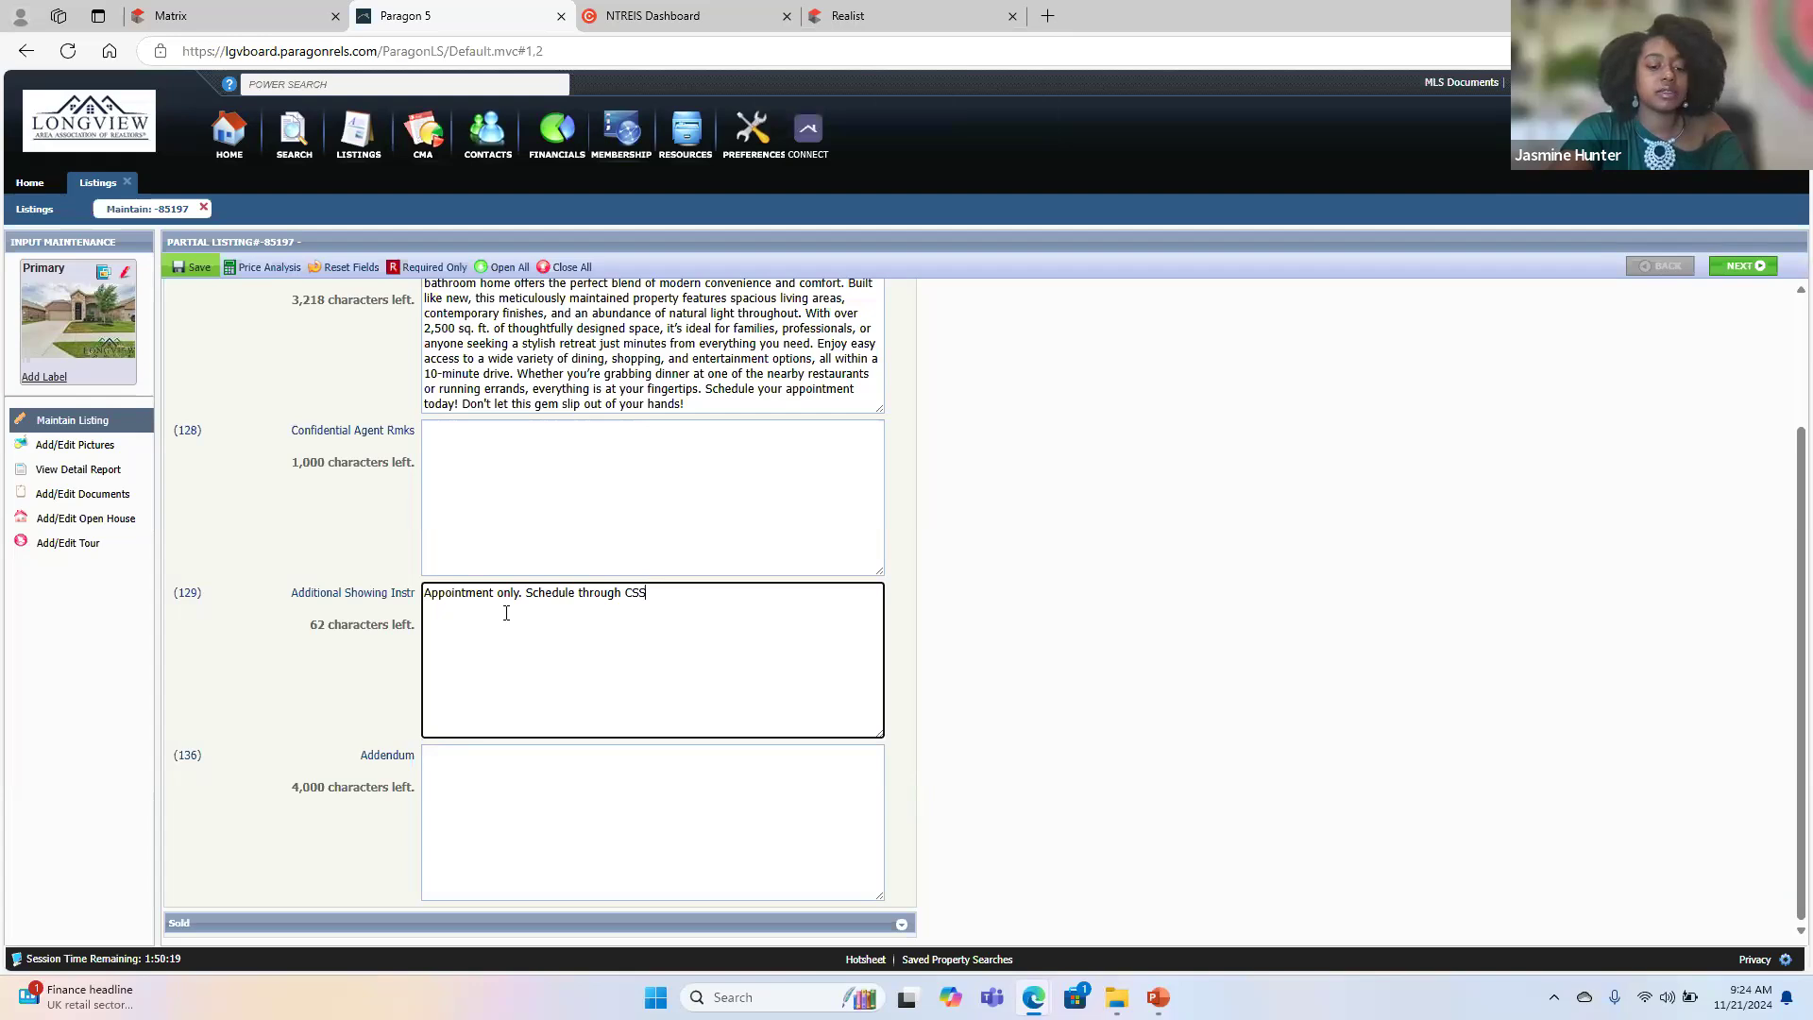
key(Caps_Lock)
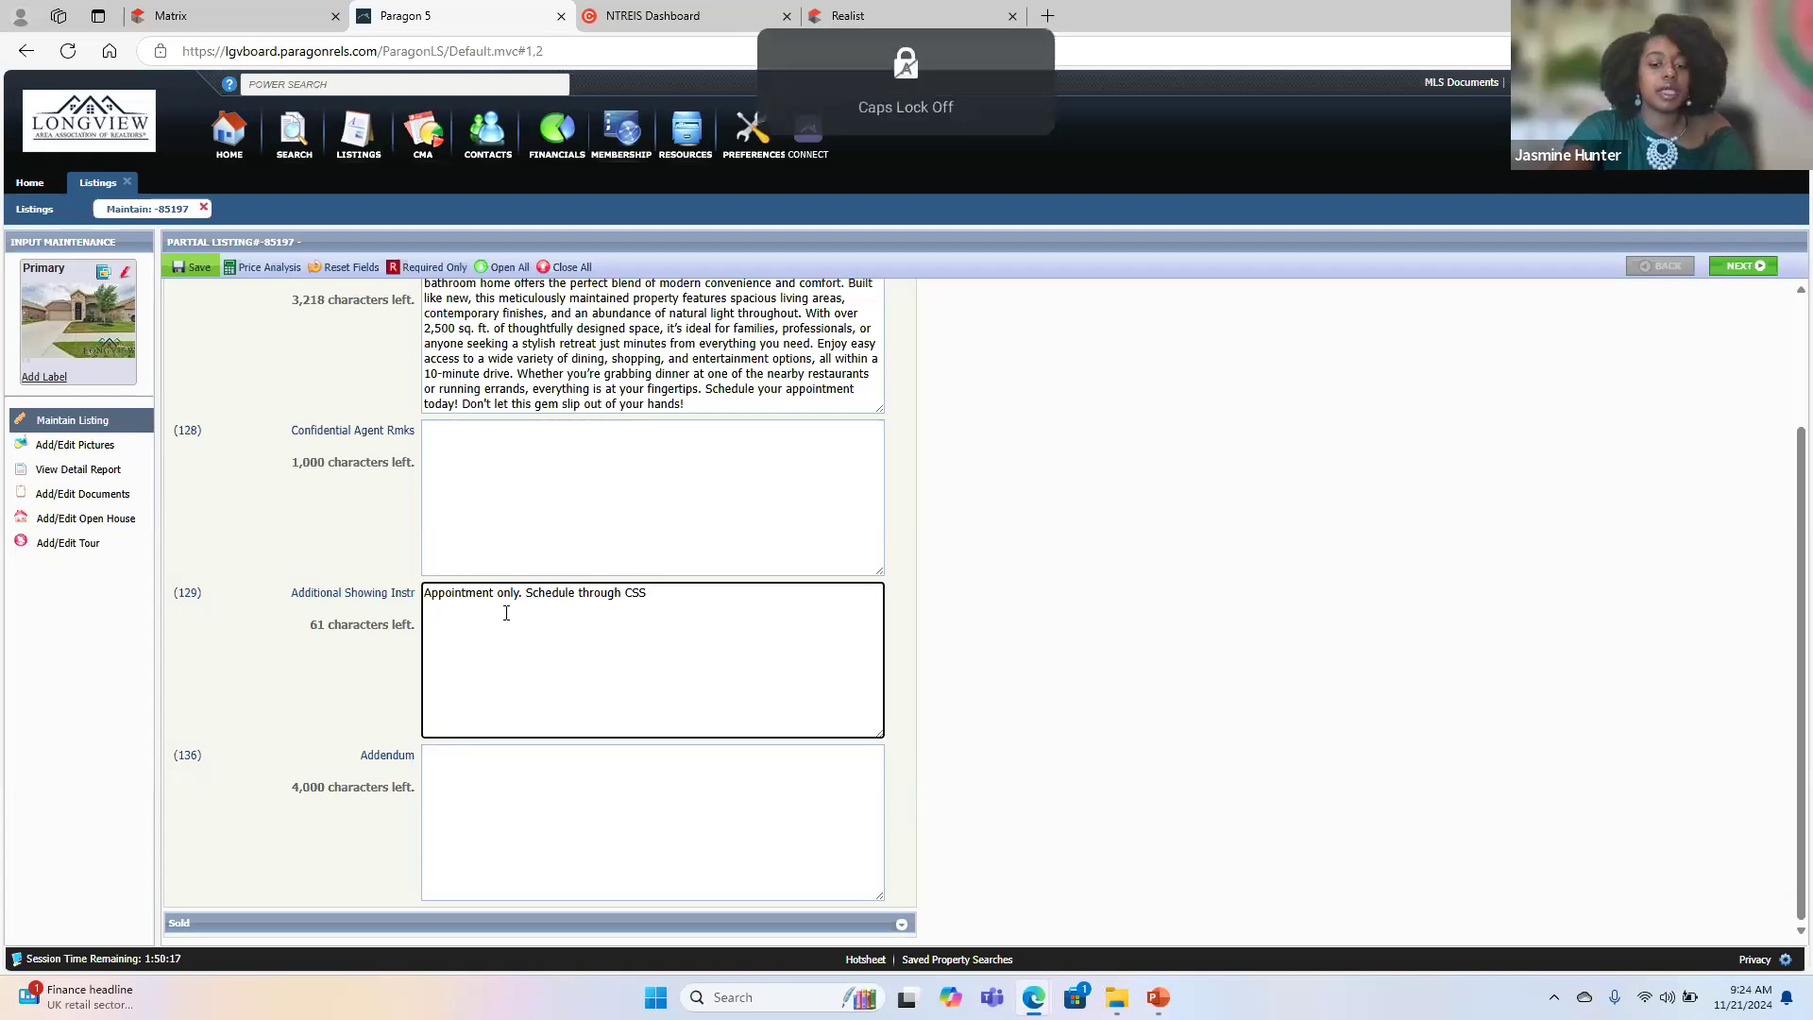
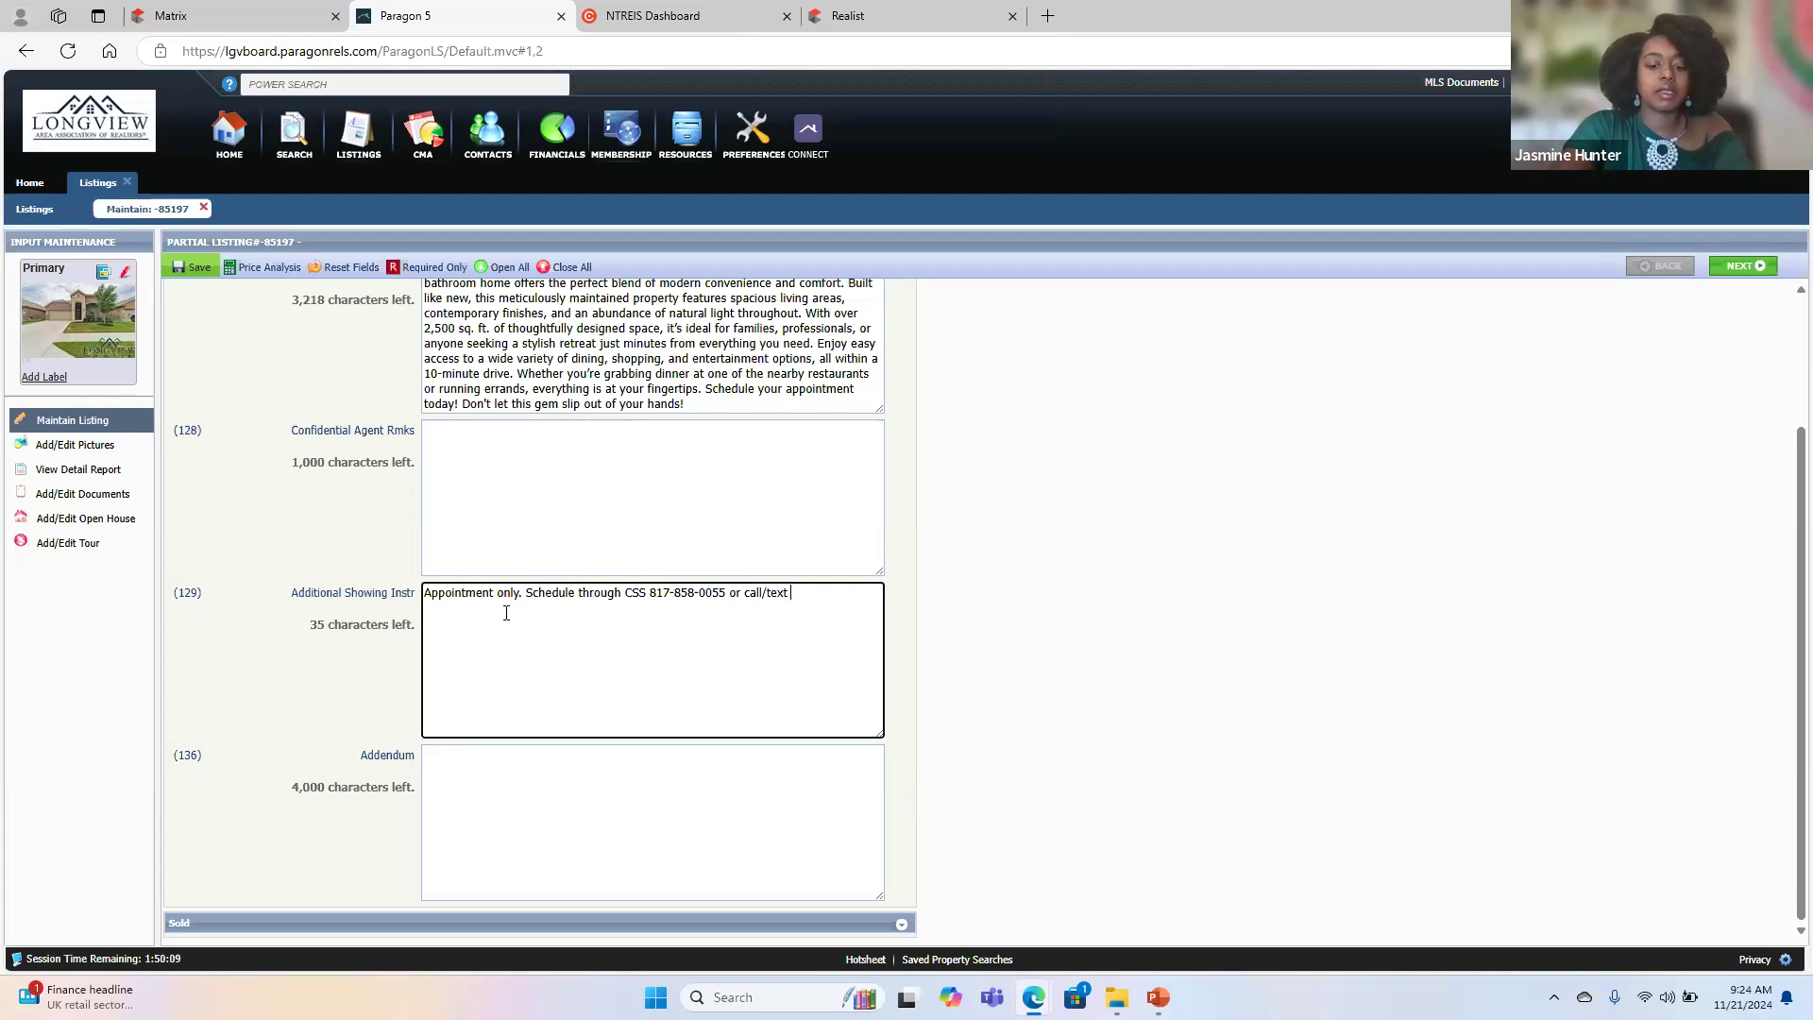
- Add the CSS phone number to the showing instructions, followed by "or call/text listing agent" and the agent's phone number
text(ting agent)
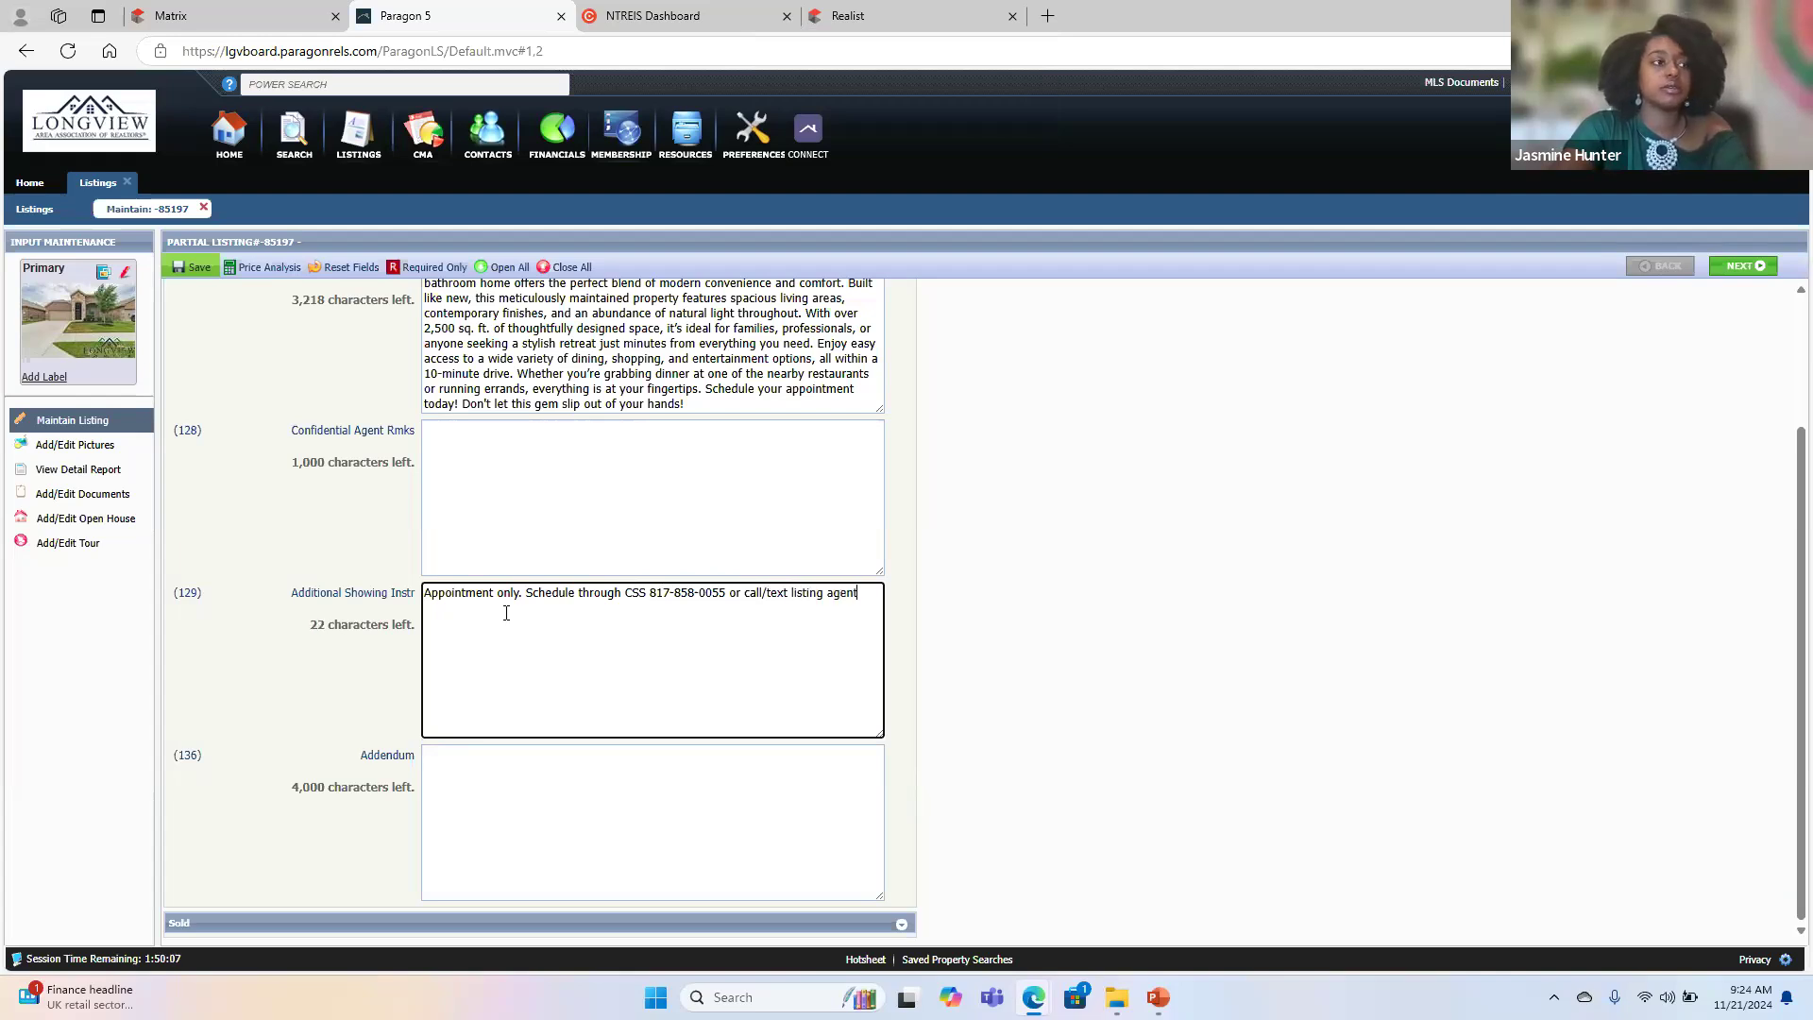
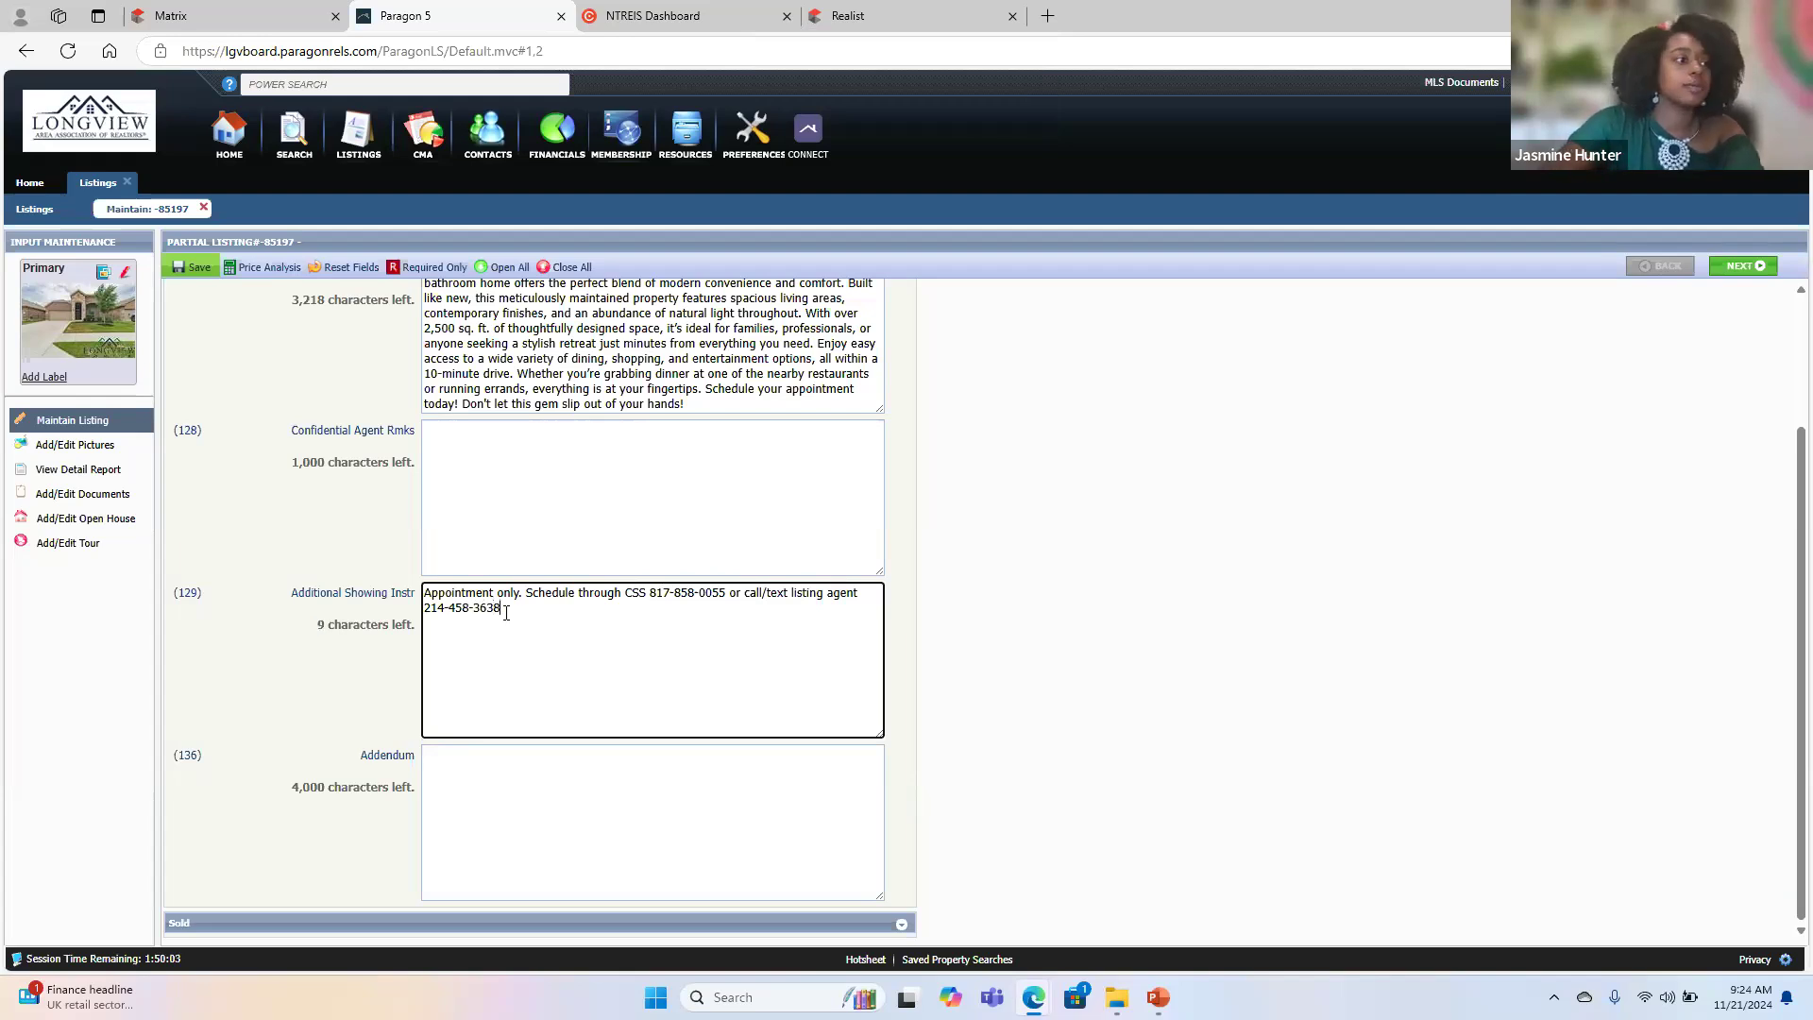
- Collapse the Remarks section, save the entry as a partial listing and continue input
click(525, 805)
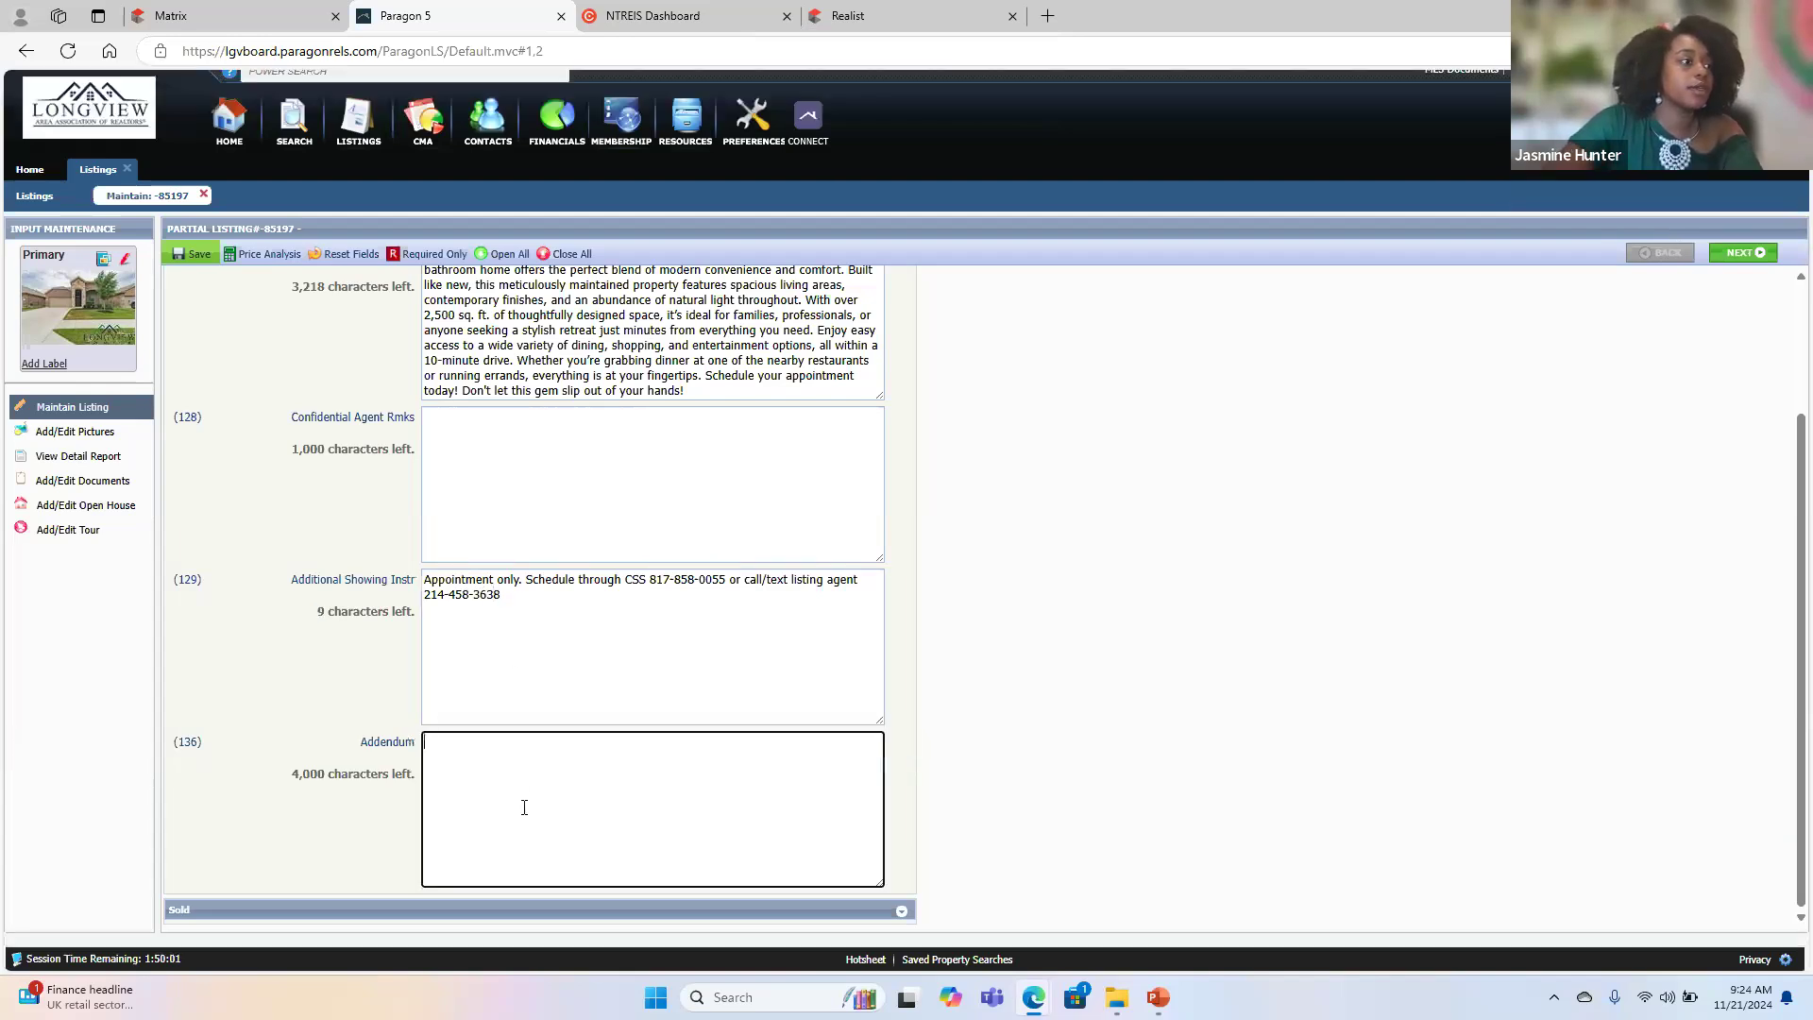
scroll(326, 828, up, 2)
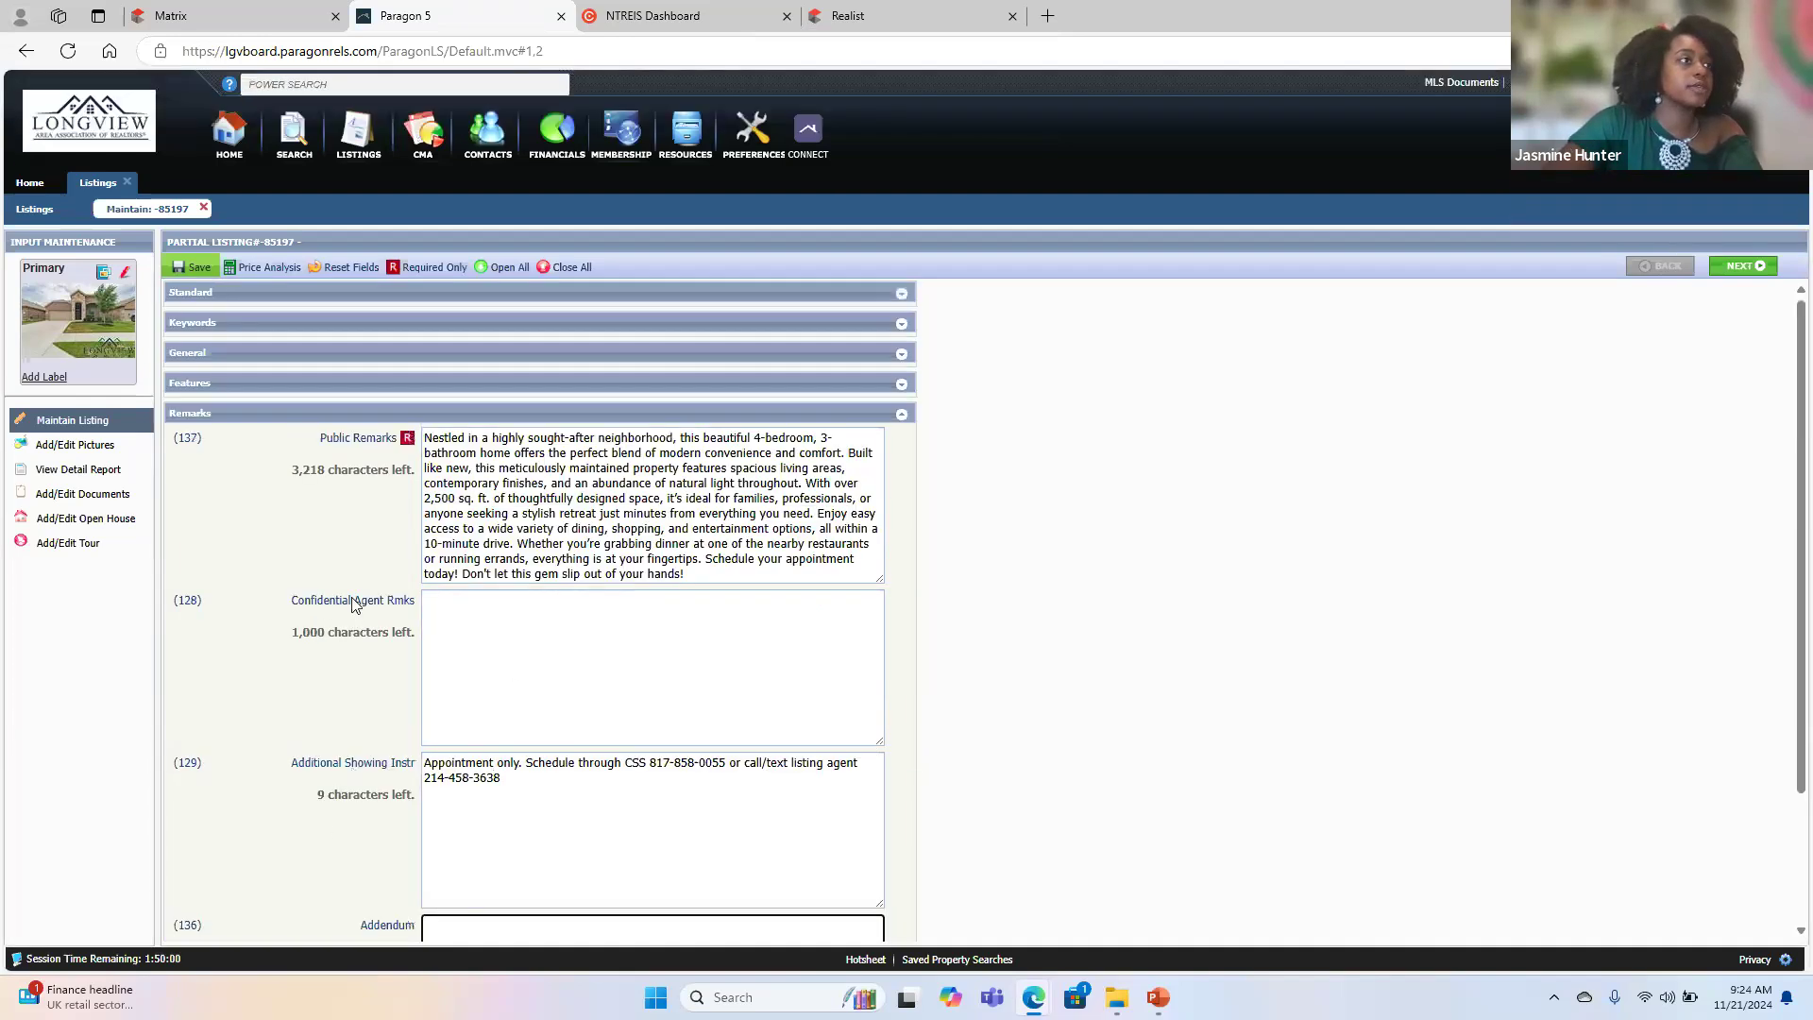
click(319, 412)
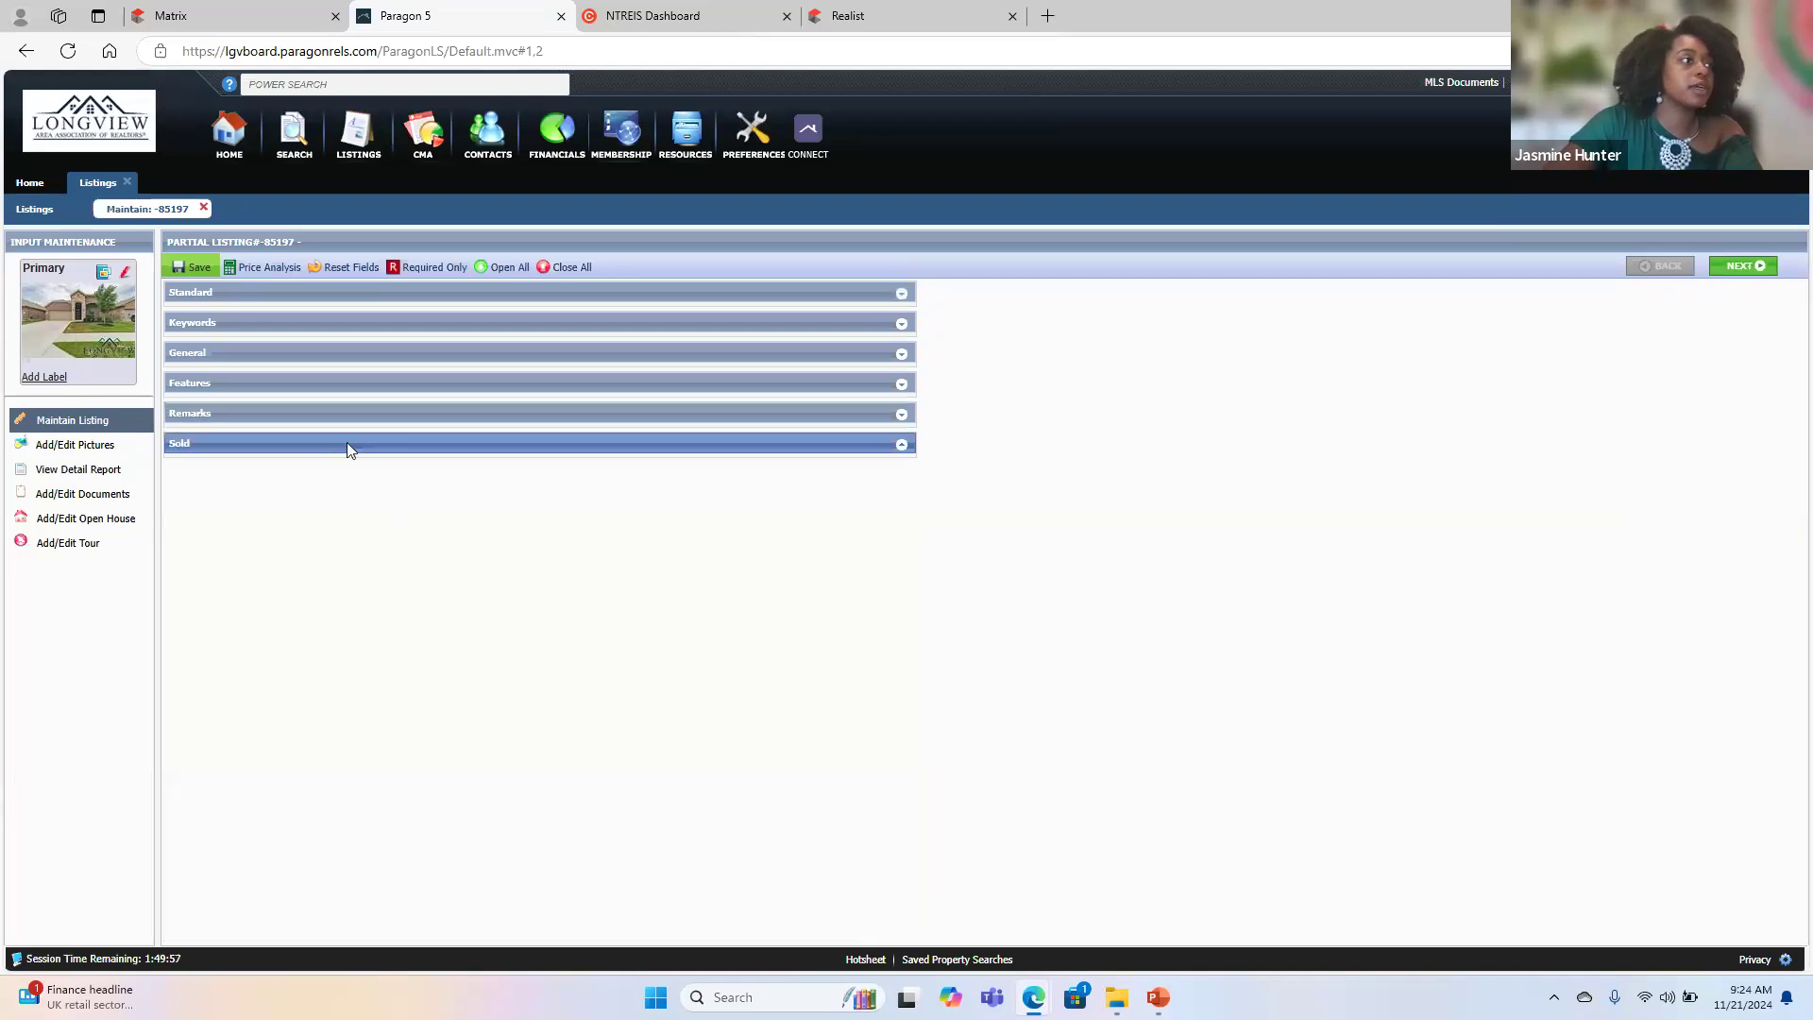
click(198, 270)
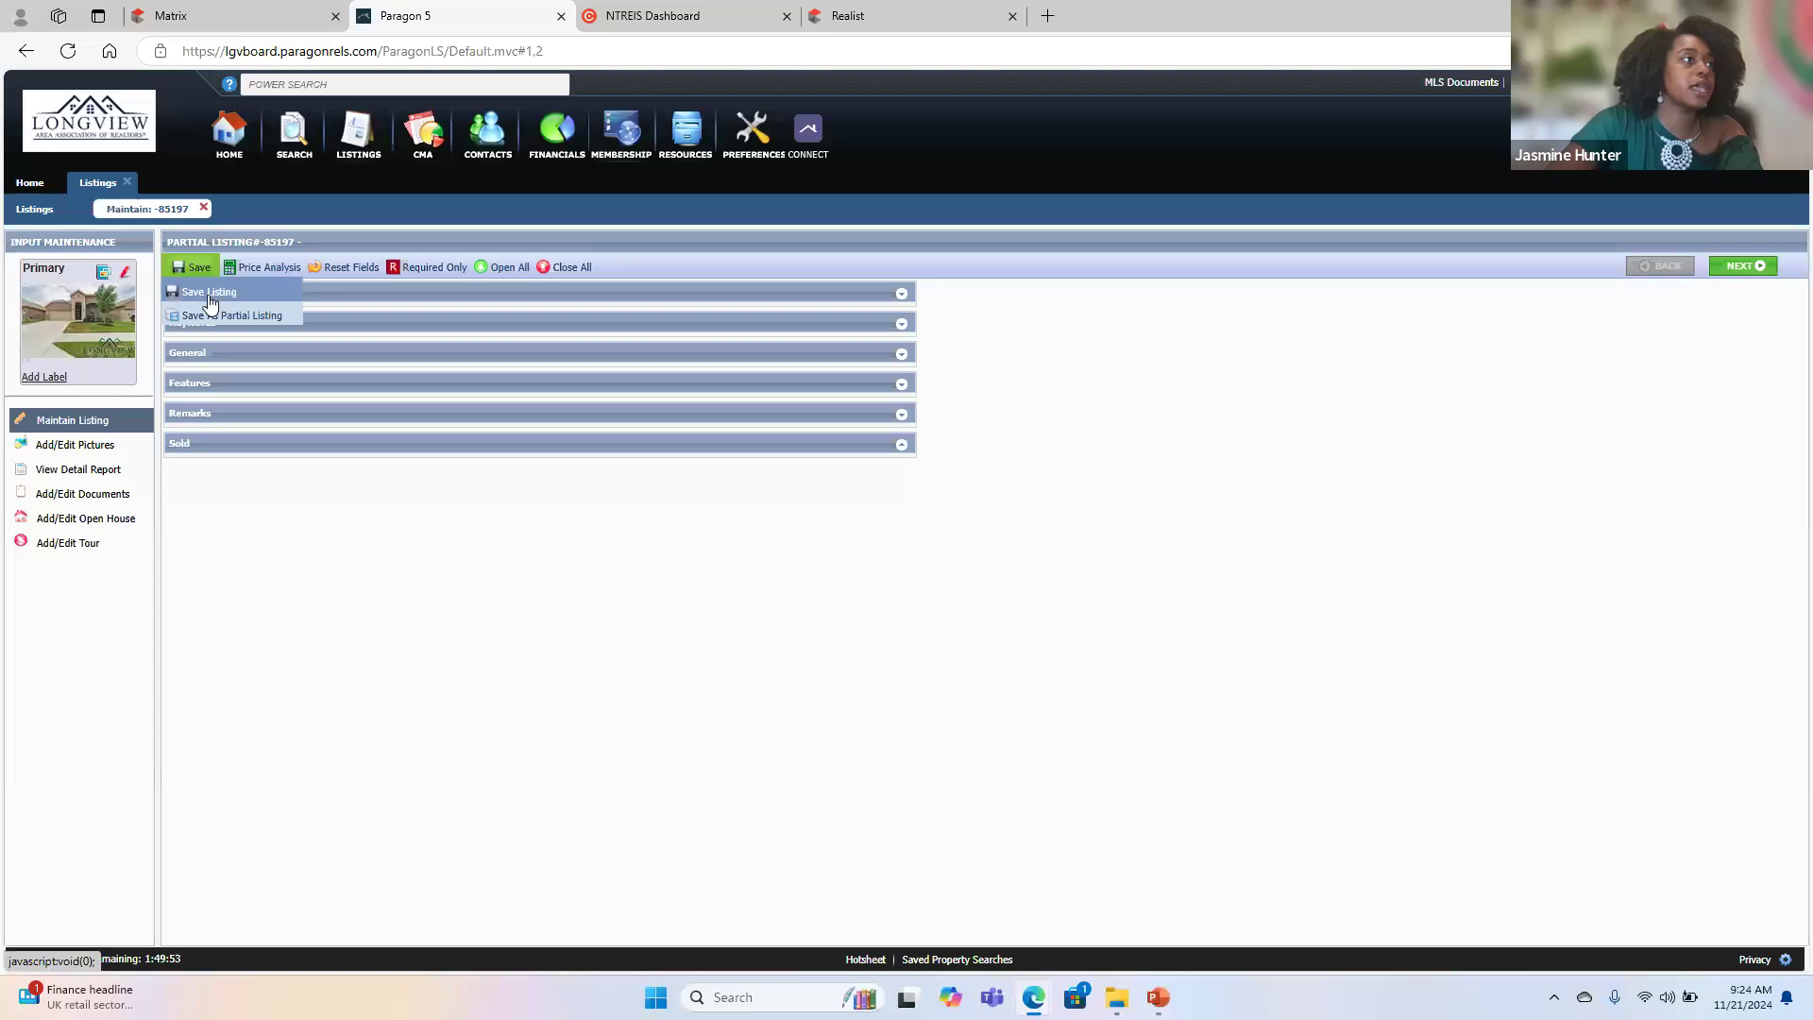
click(209, 317)
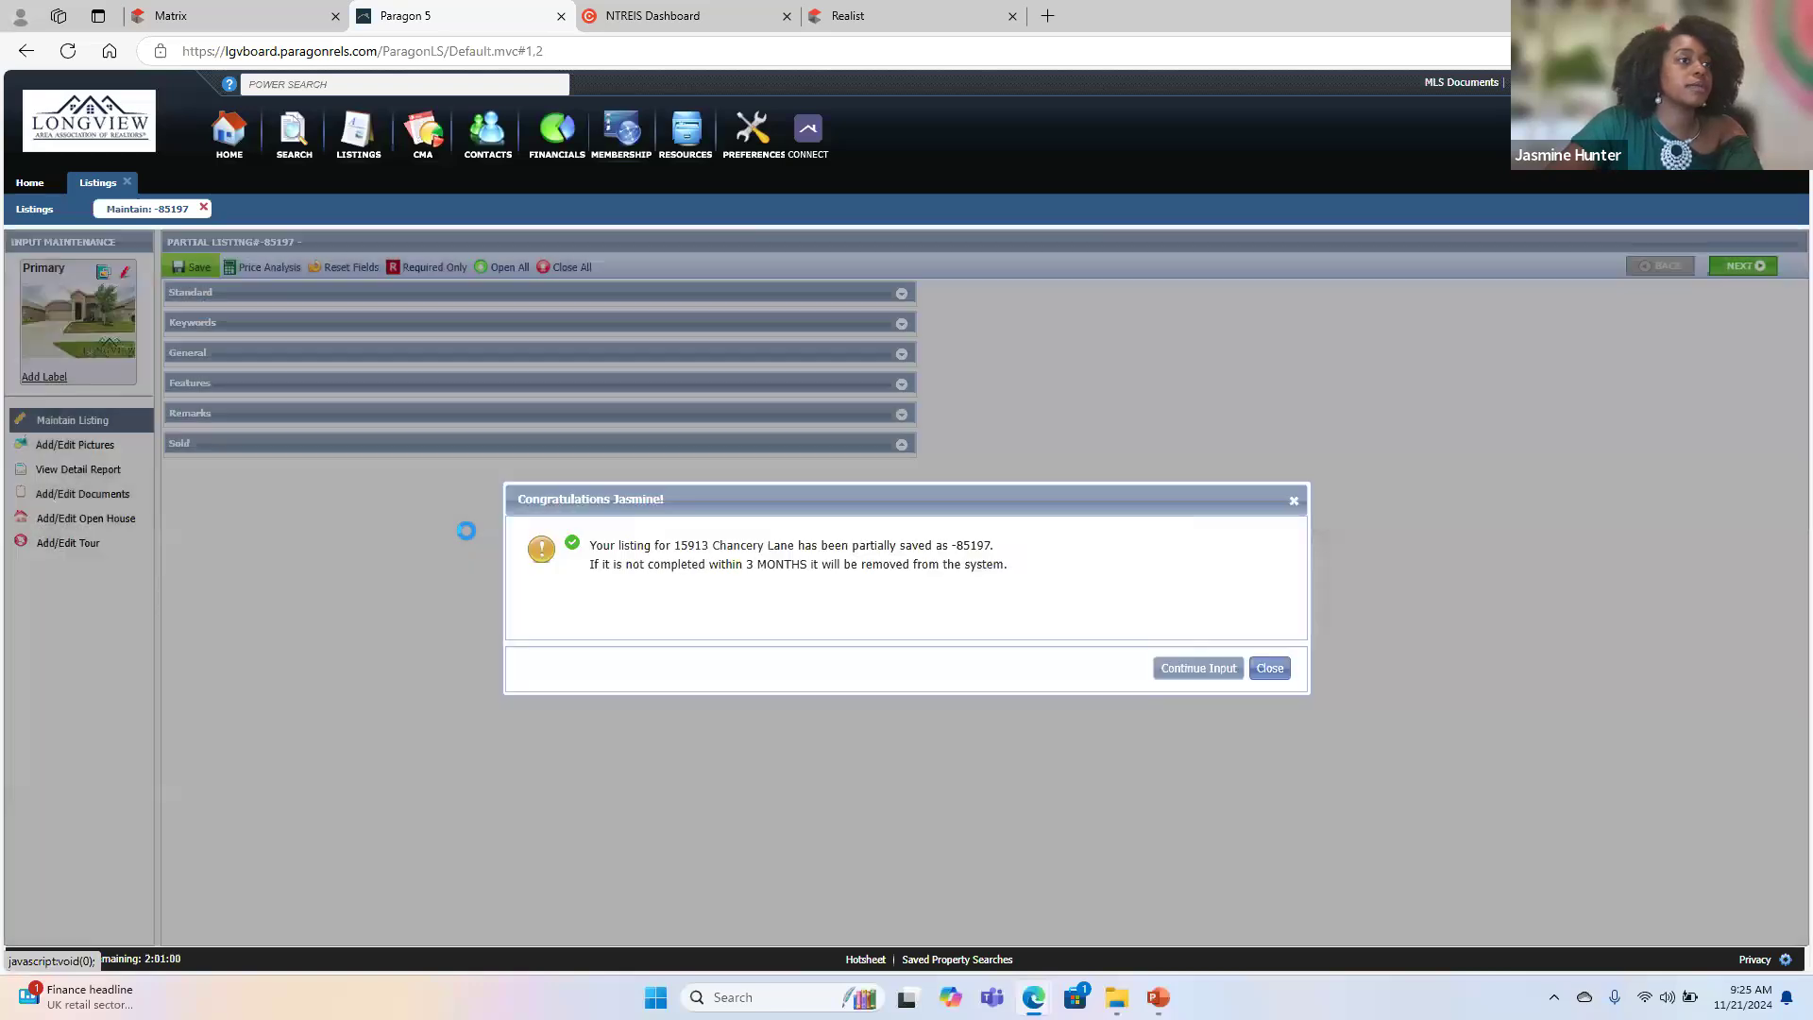
click(1206, 669)
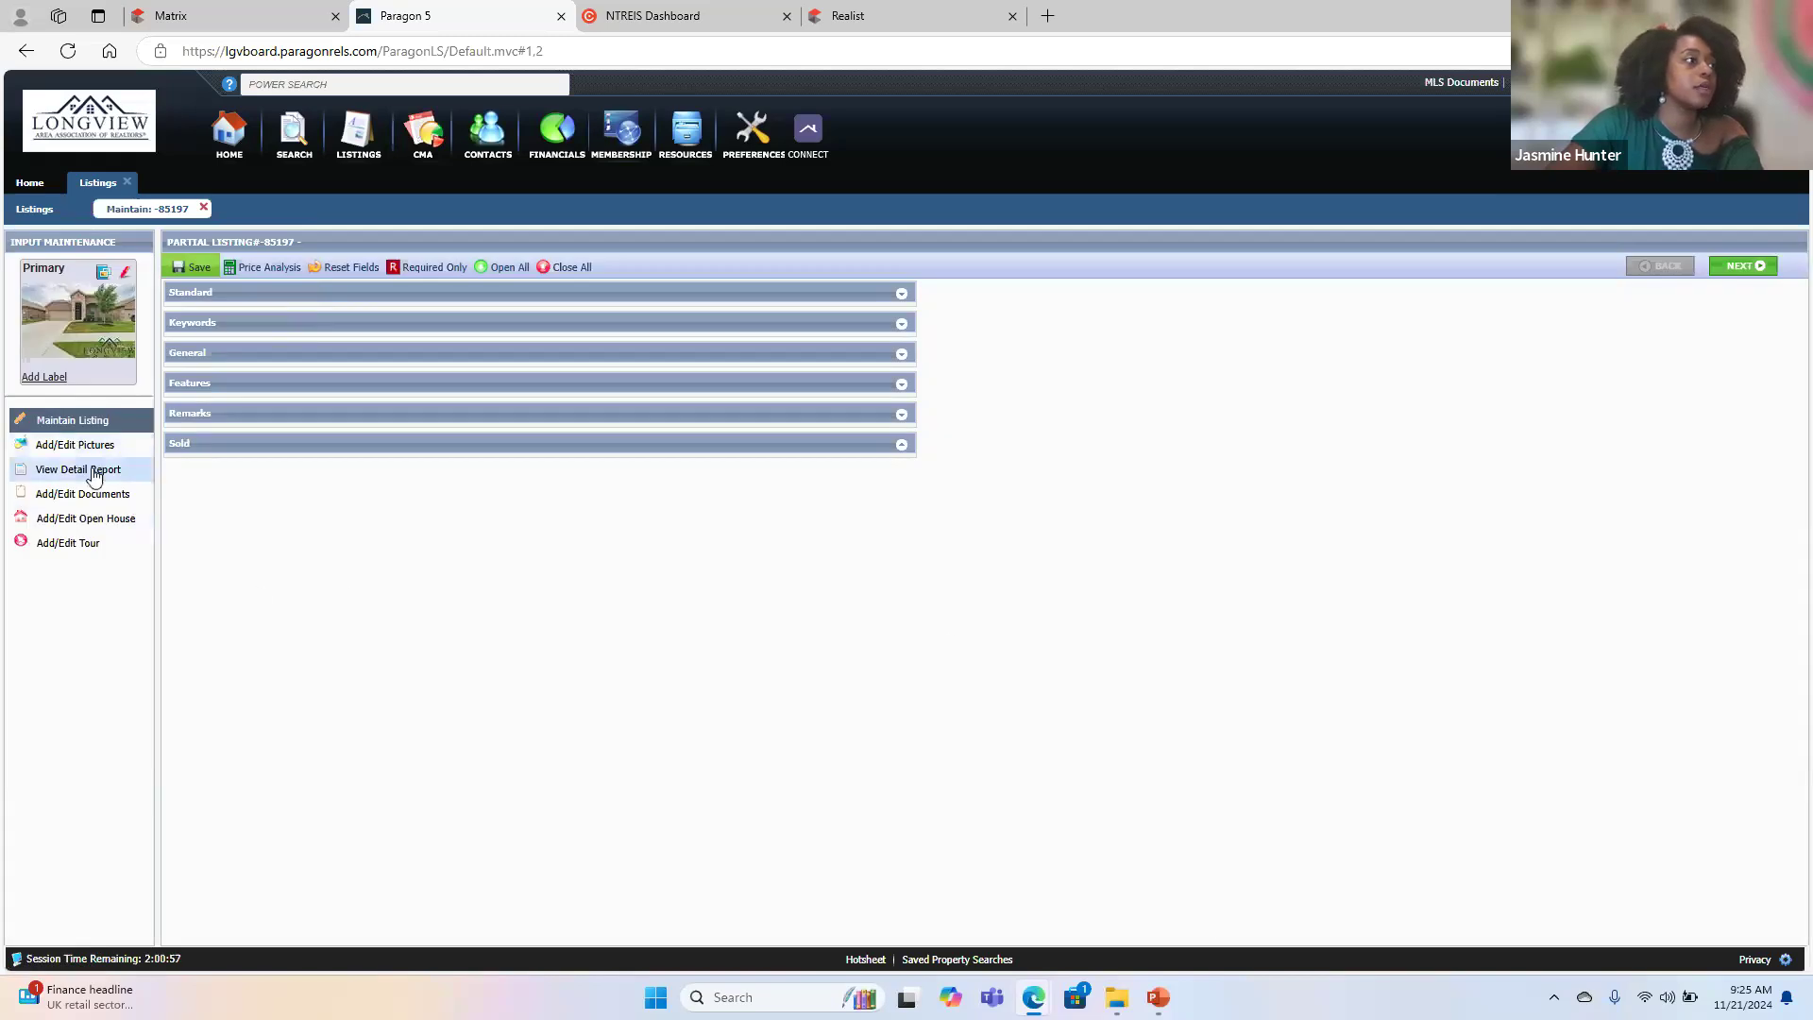
- Start a new document for the listing and choose the T-47 PDF from the TA Sesson folder
click(107, 495)
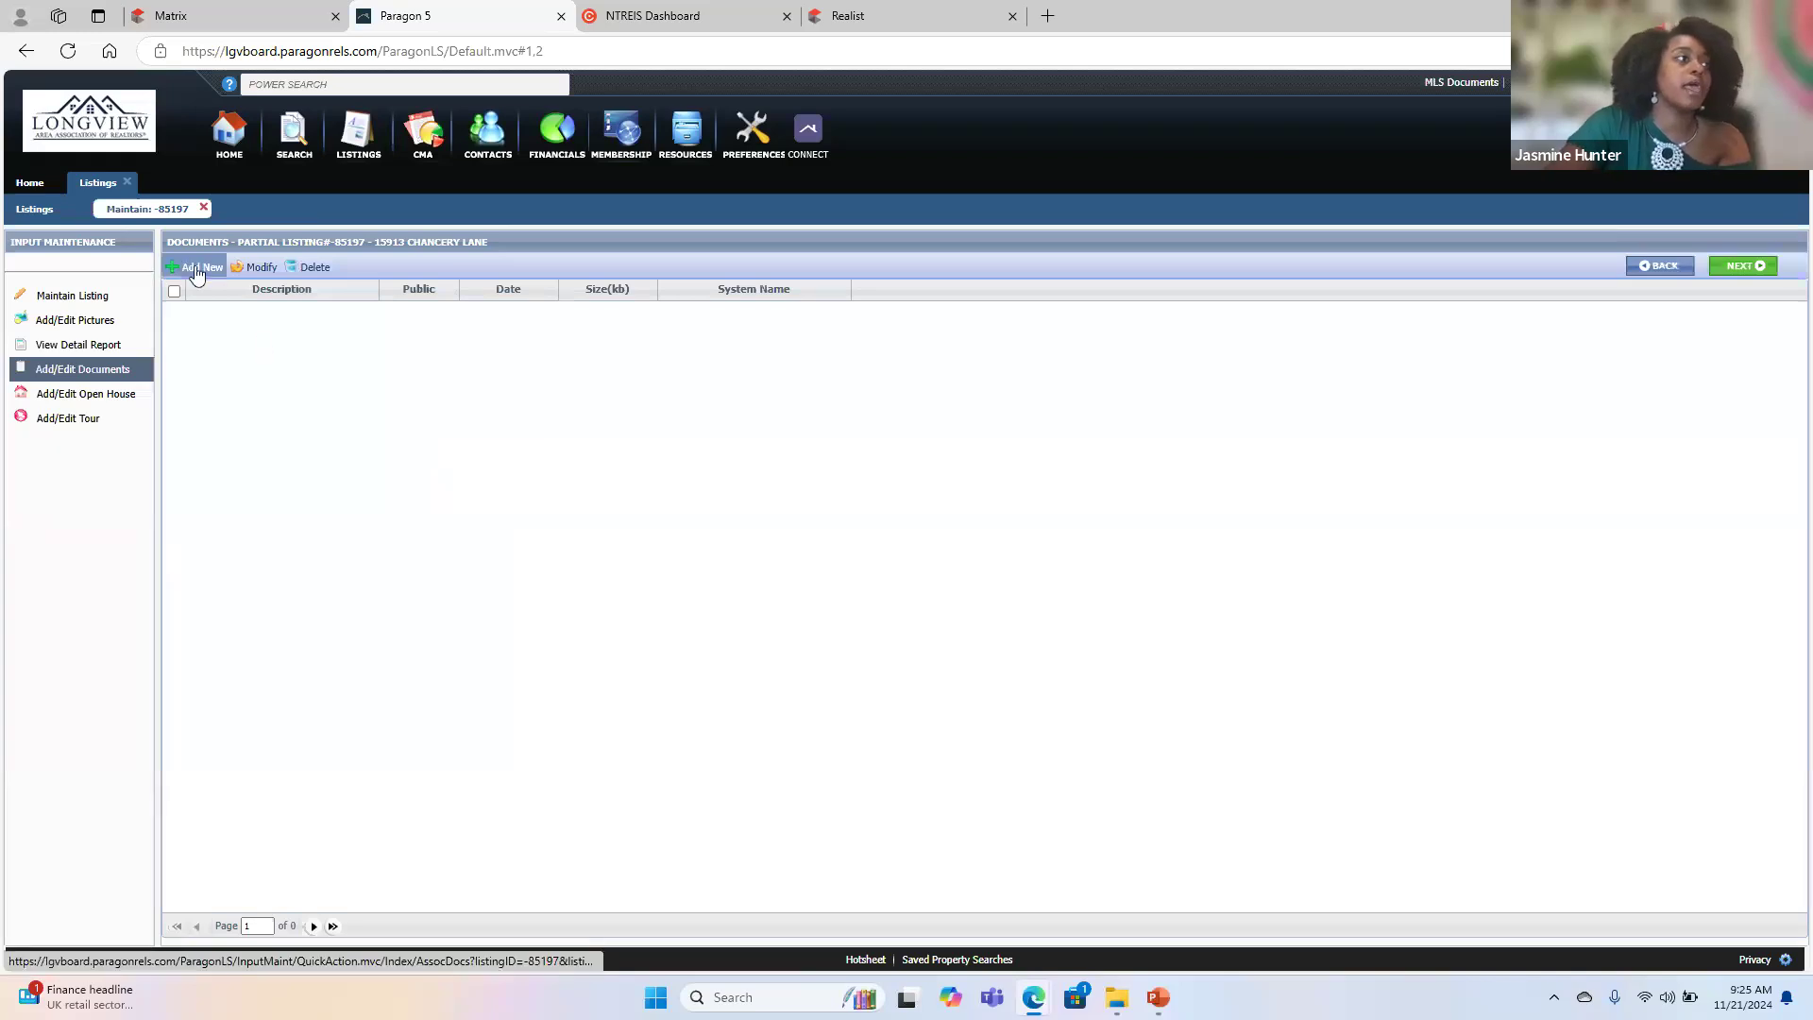
click(197, 270)
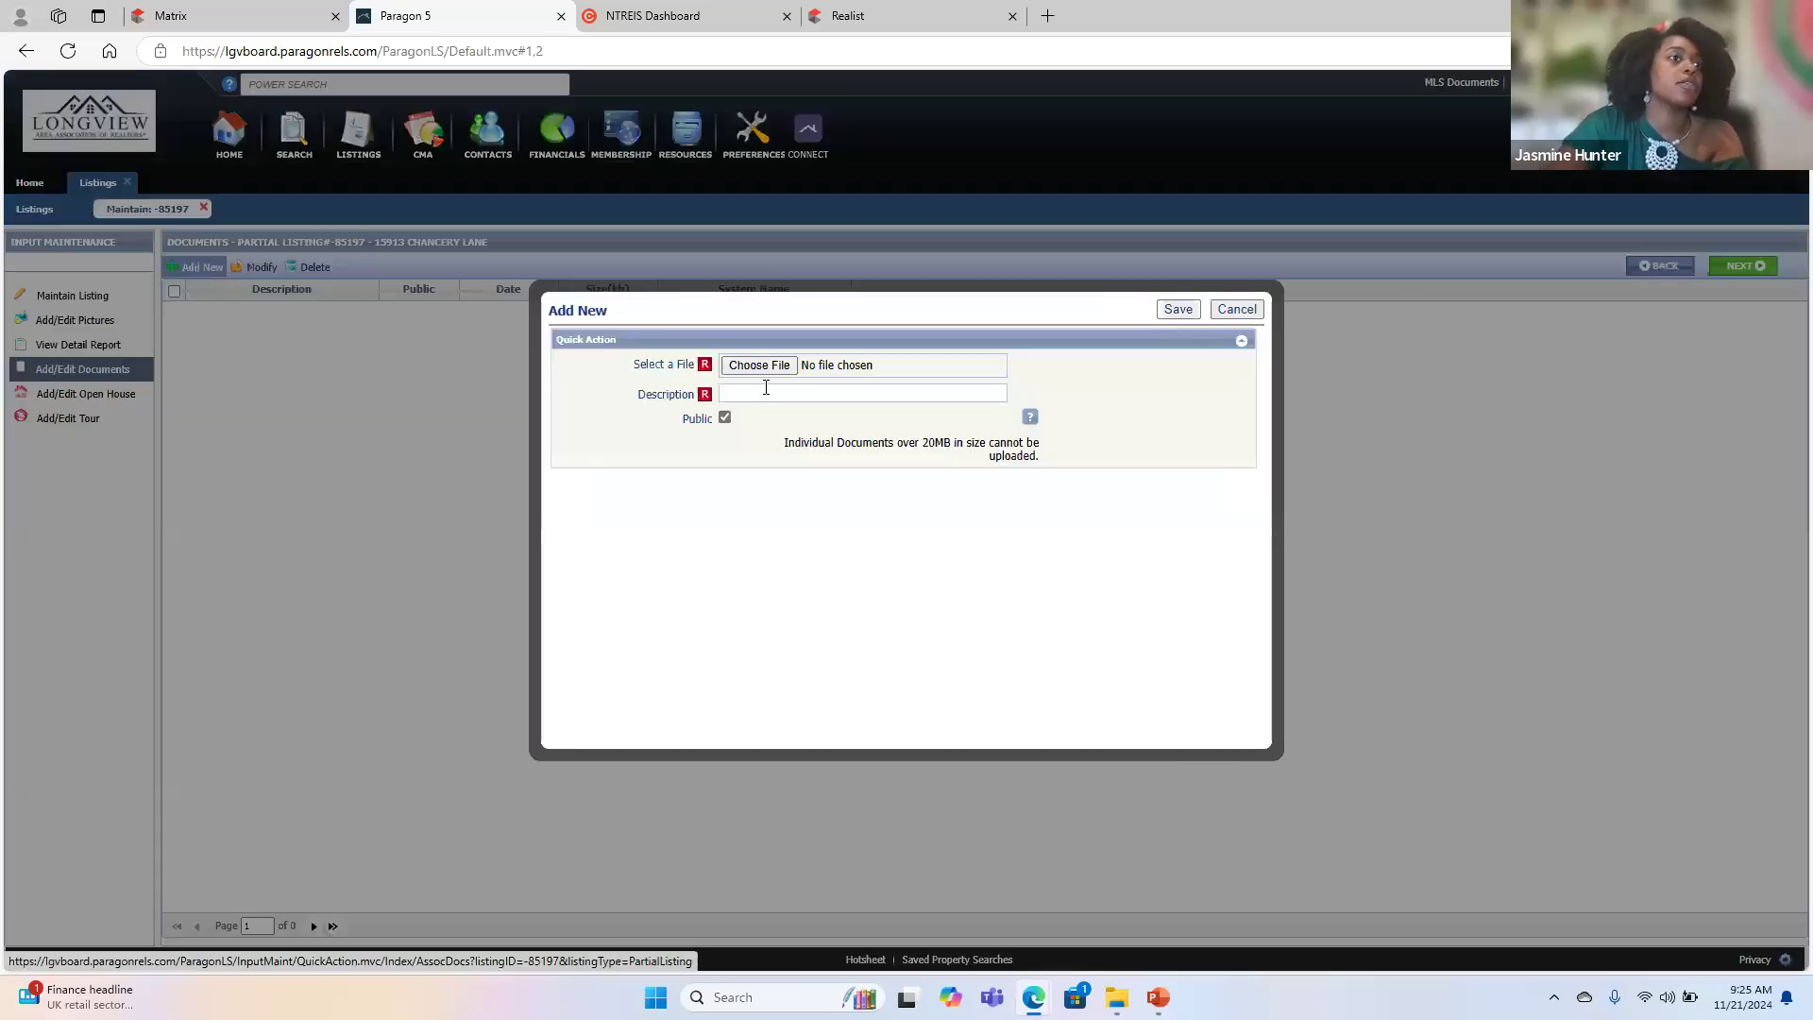
click(788, 367)
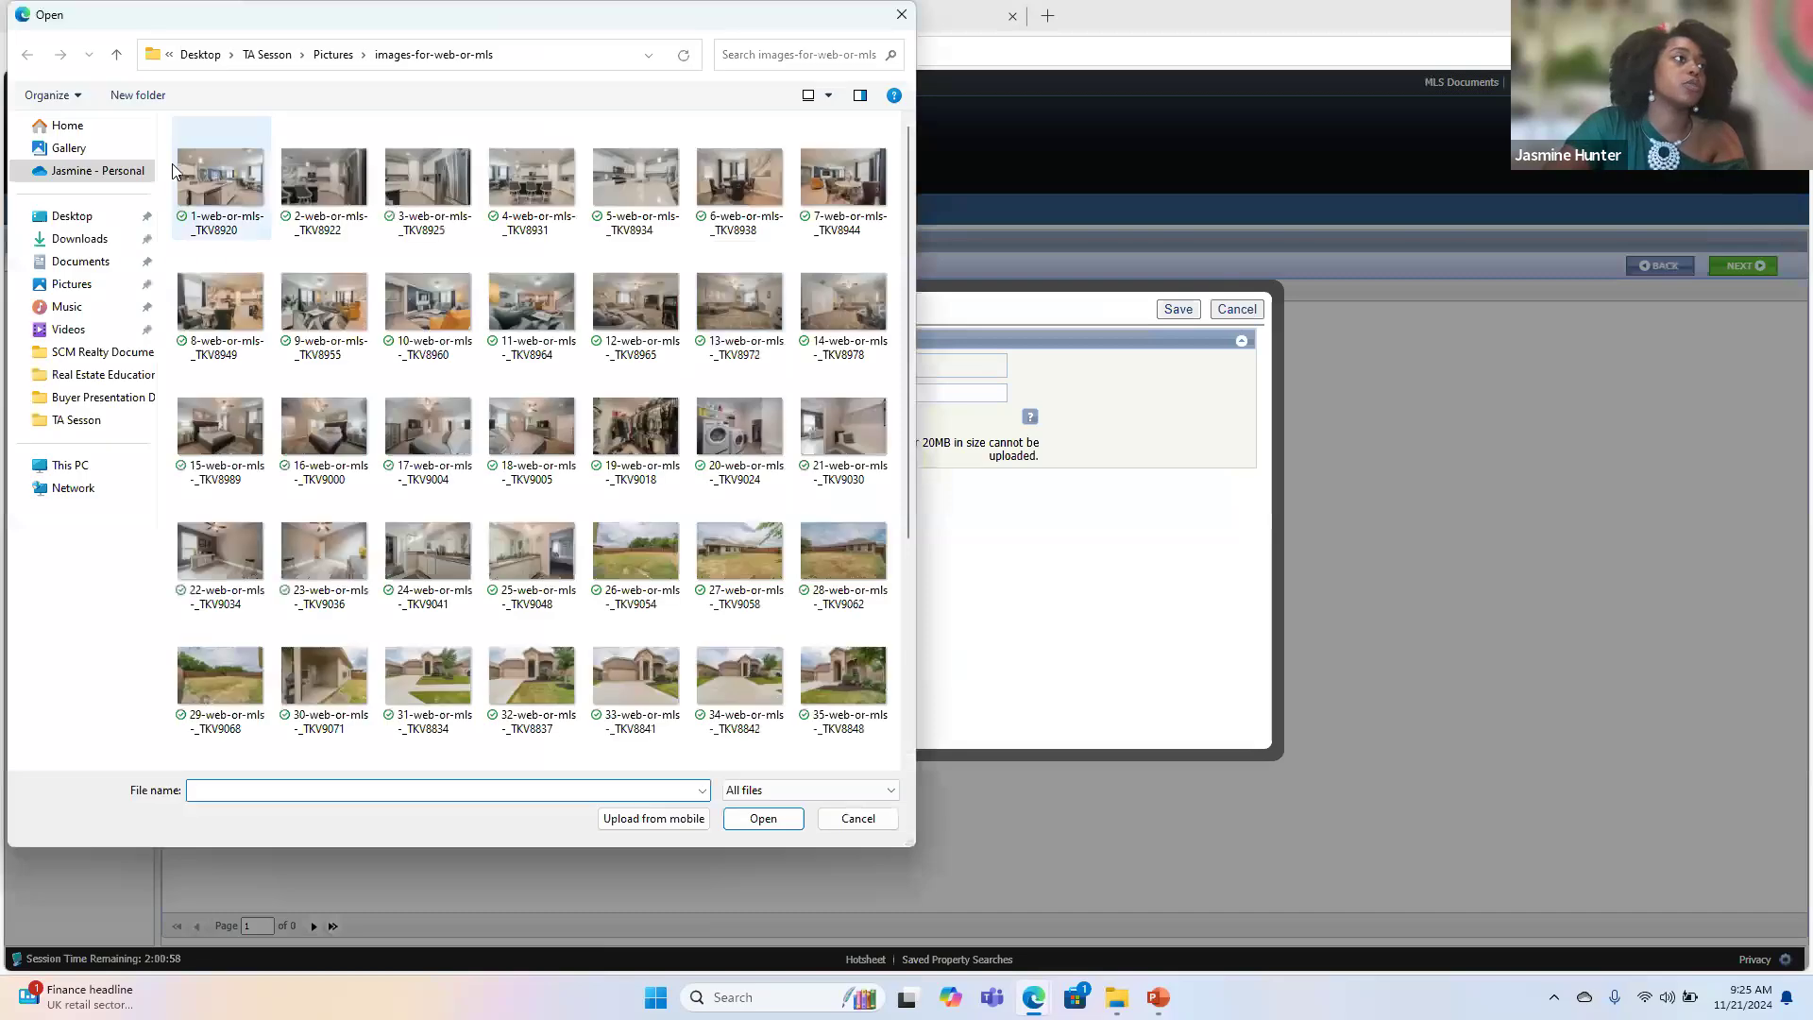
click(268, 55)
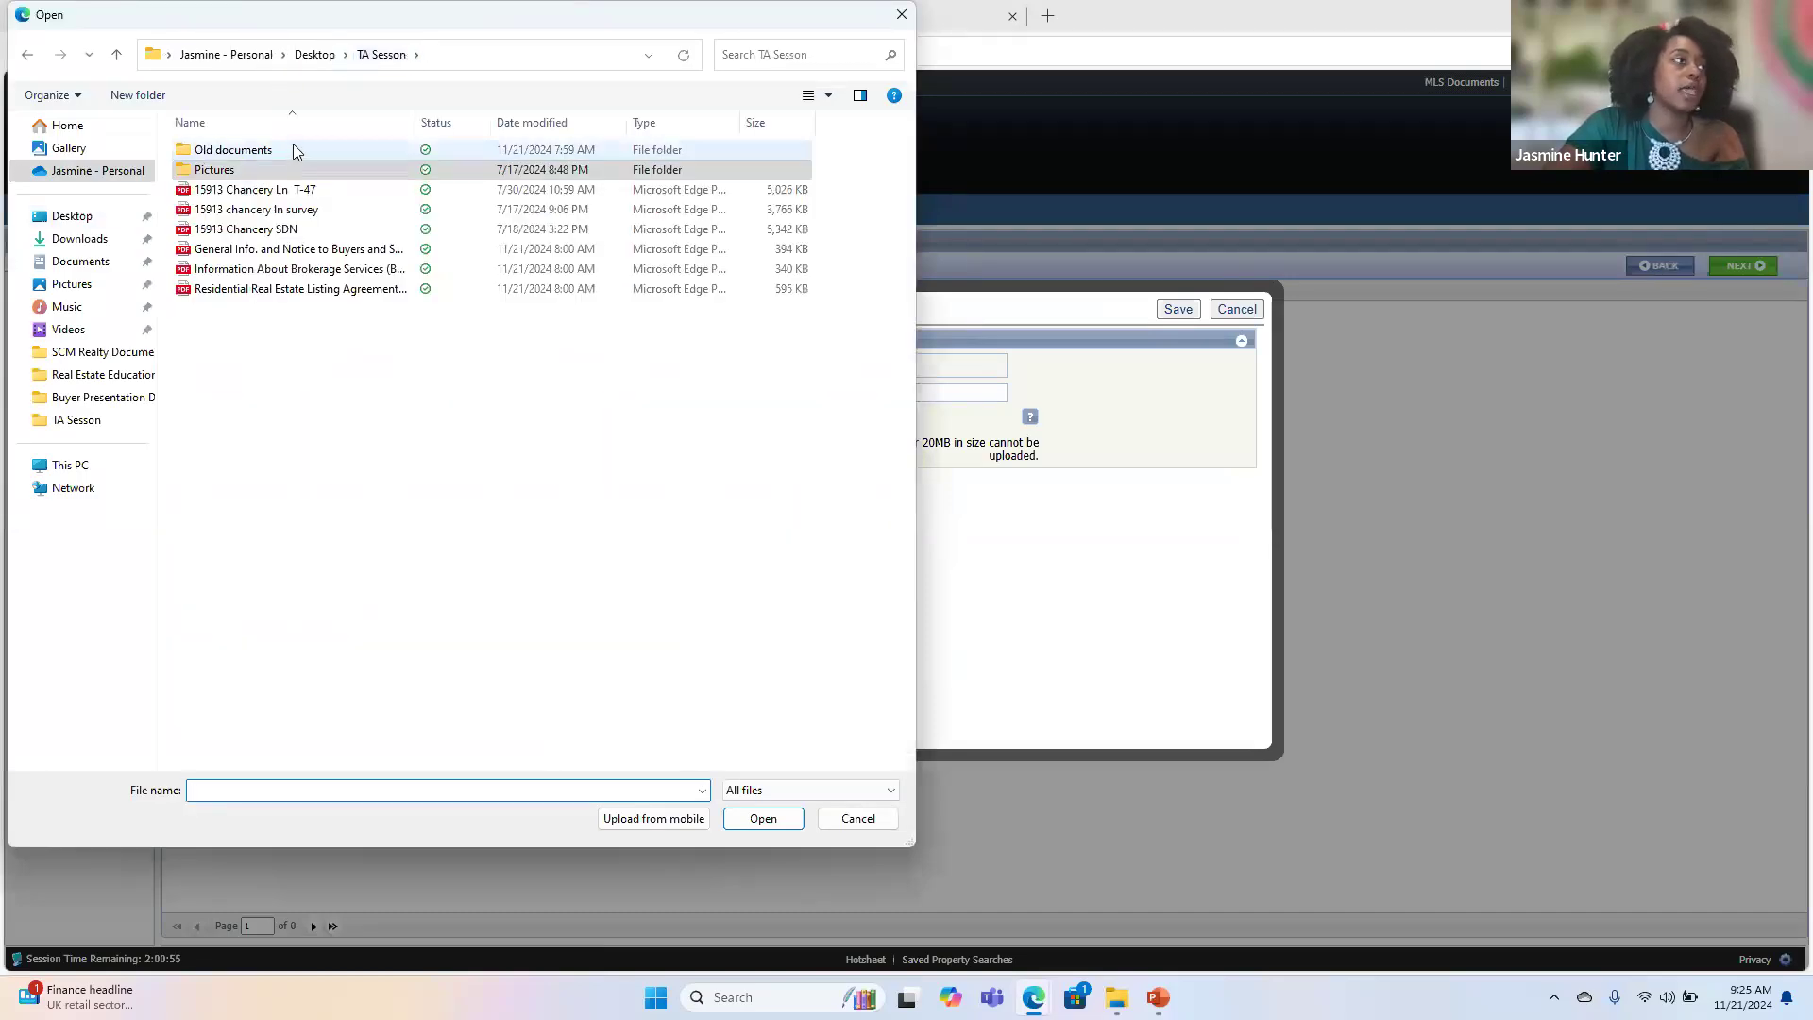
click(324, 189)
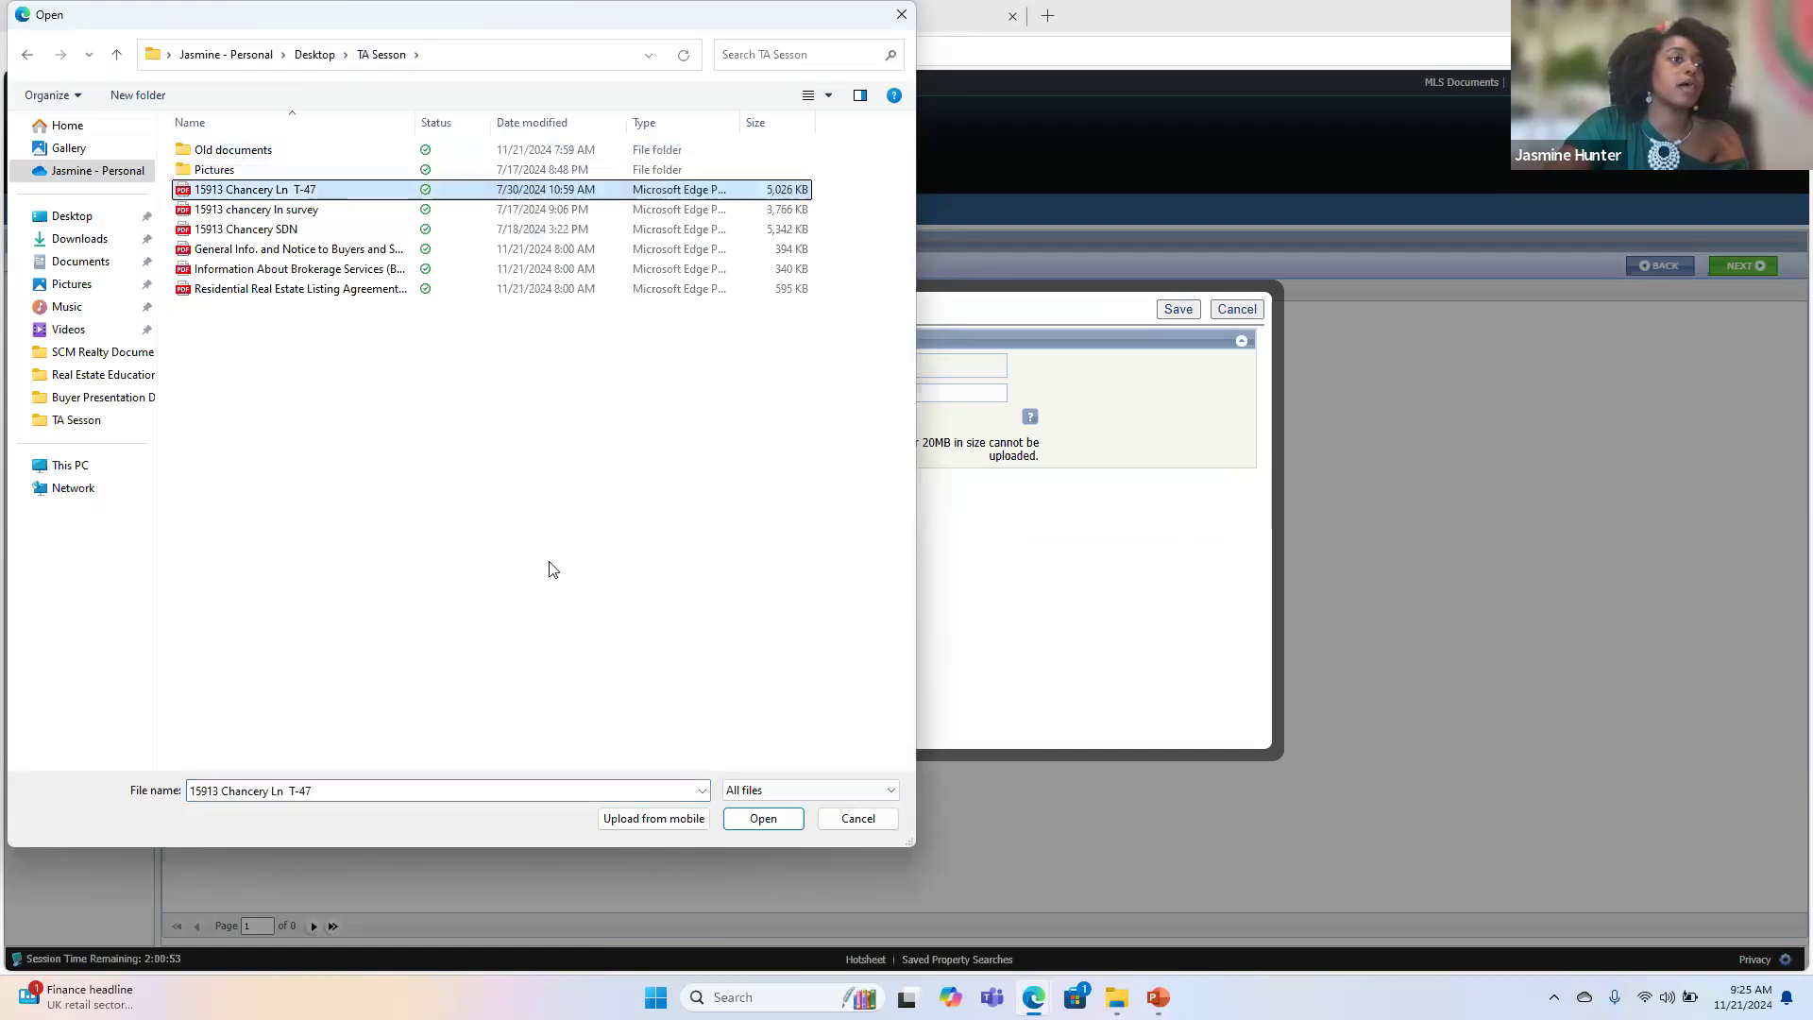
click(763, 818)
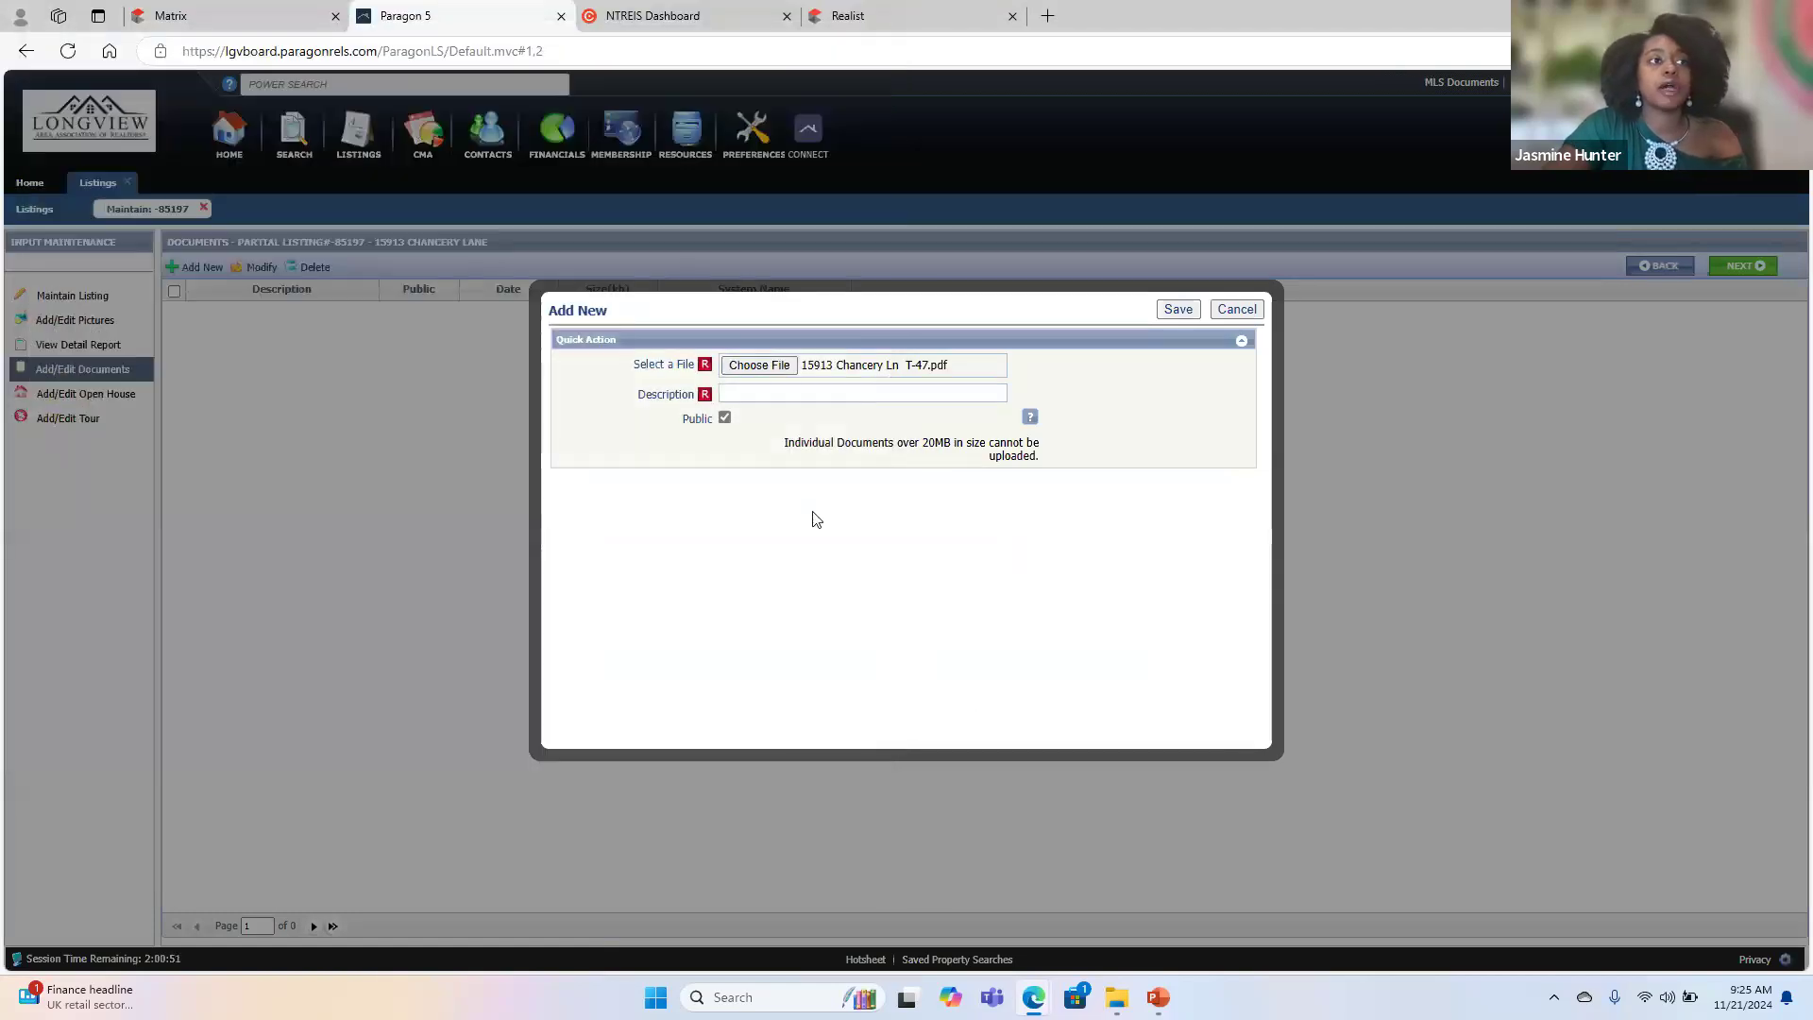
- Describe the chosen document as T-47 and save it to the listing
click(784, 397)
key(Caps_Lock)
text(T-47)
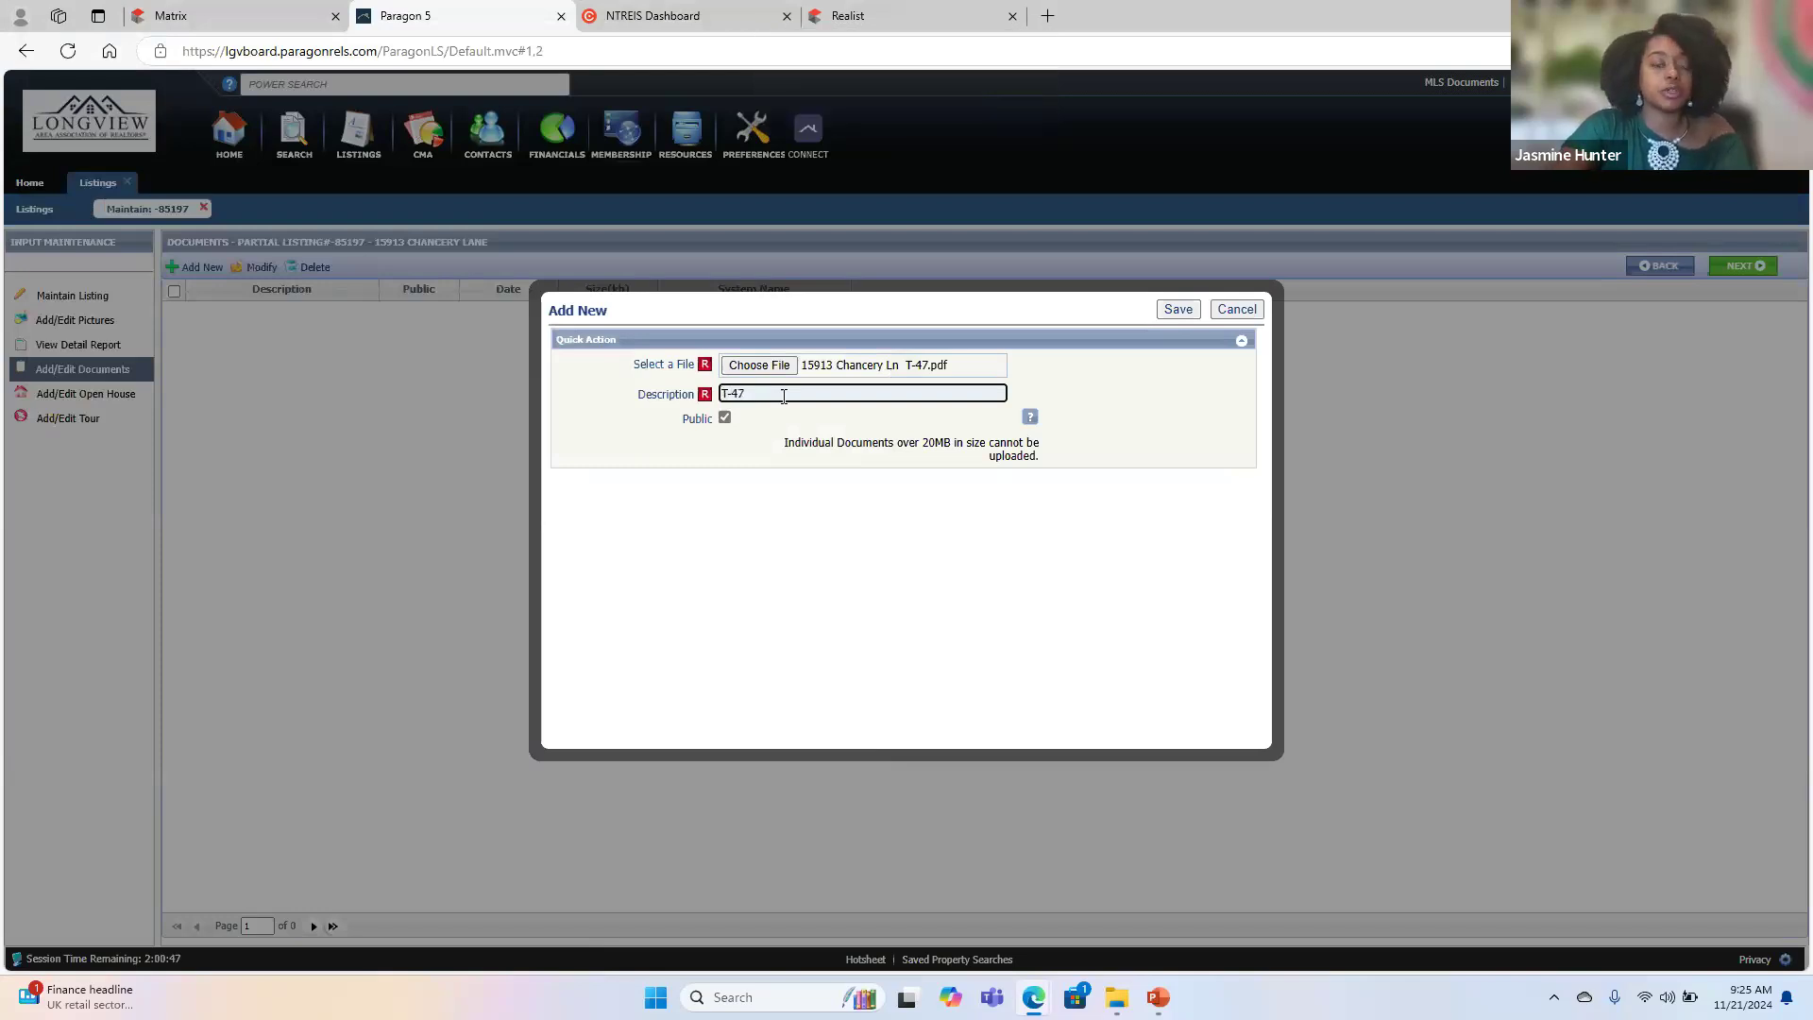
click(1176, 309)
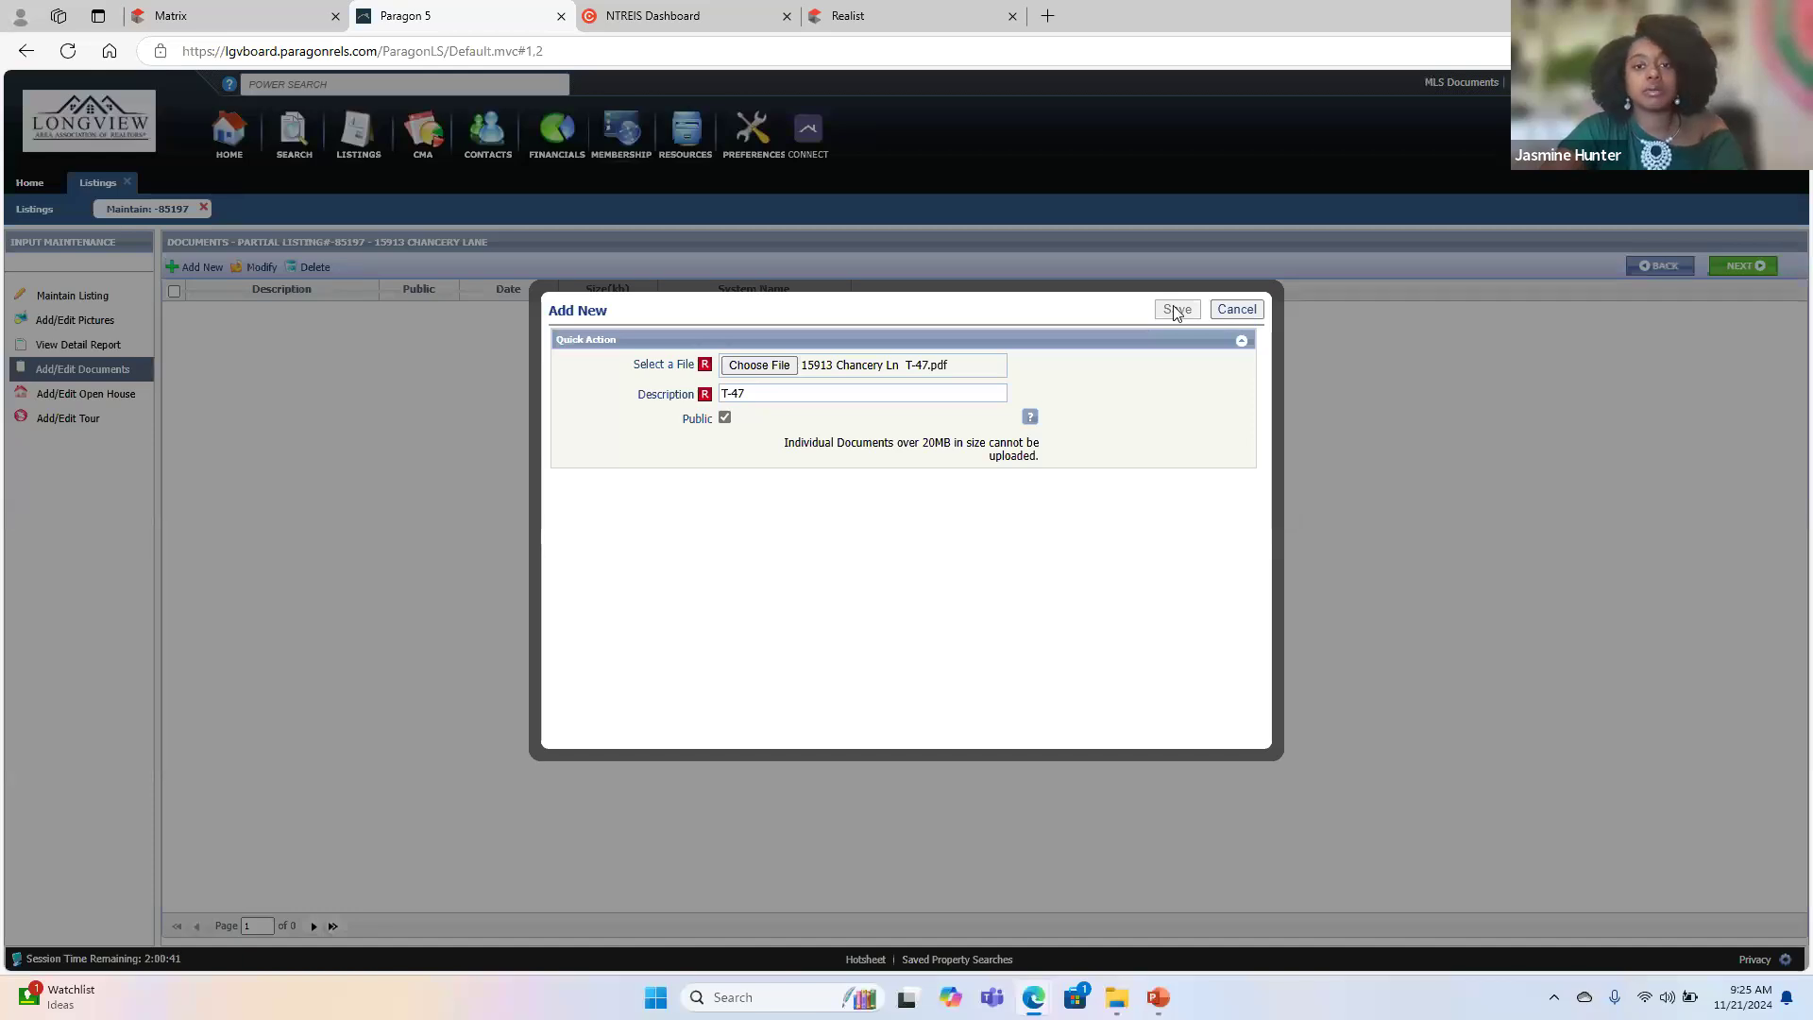
click(1177, 313)
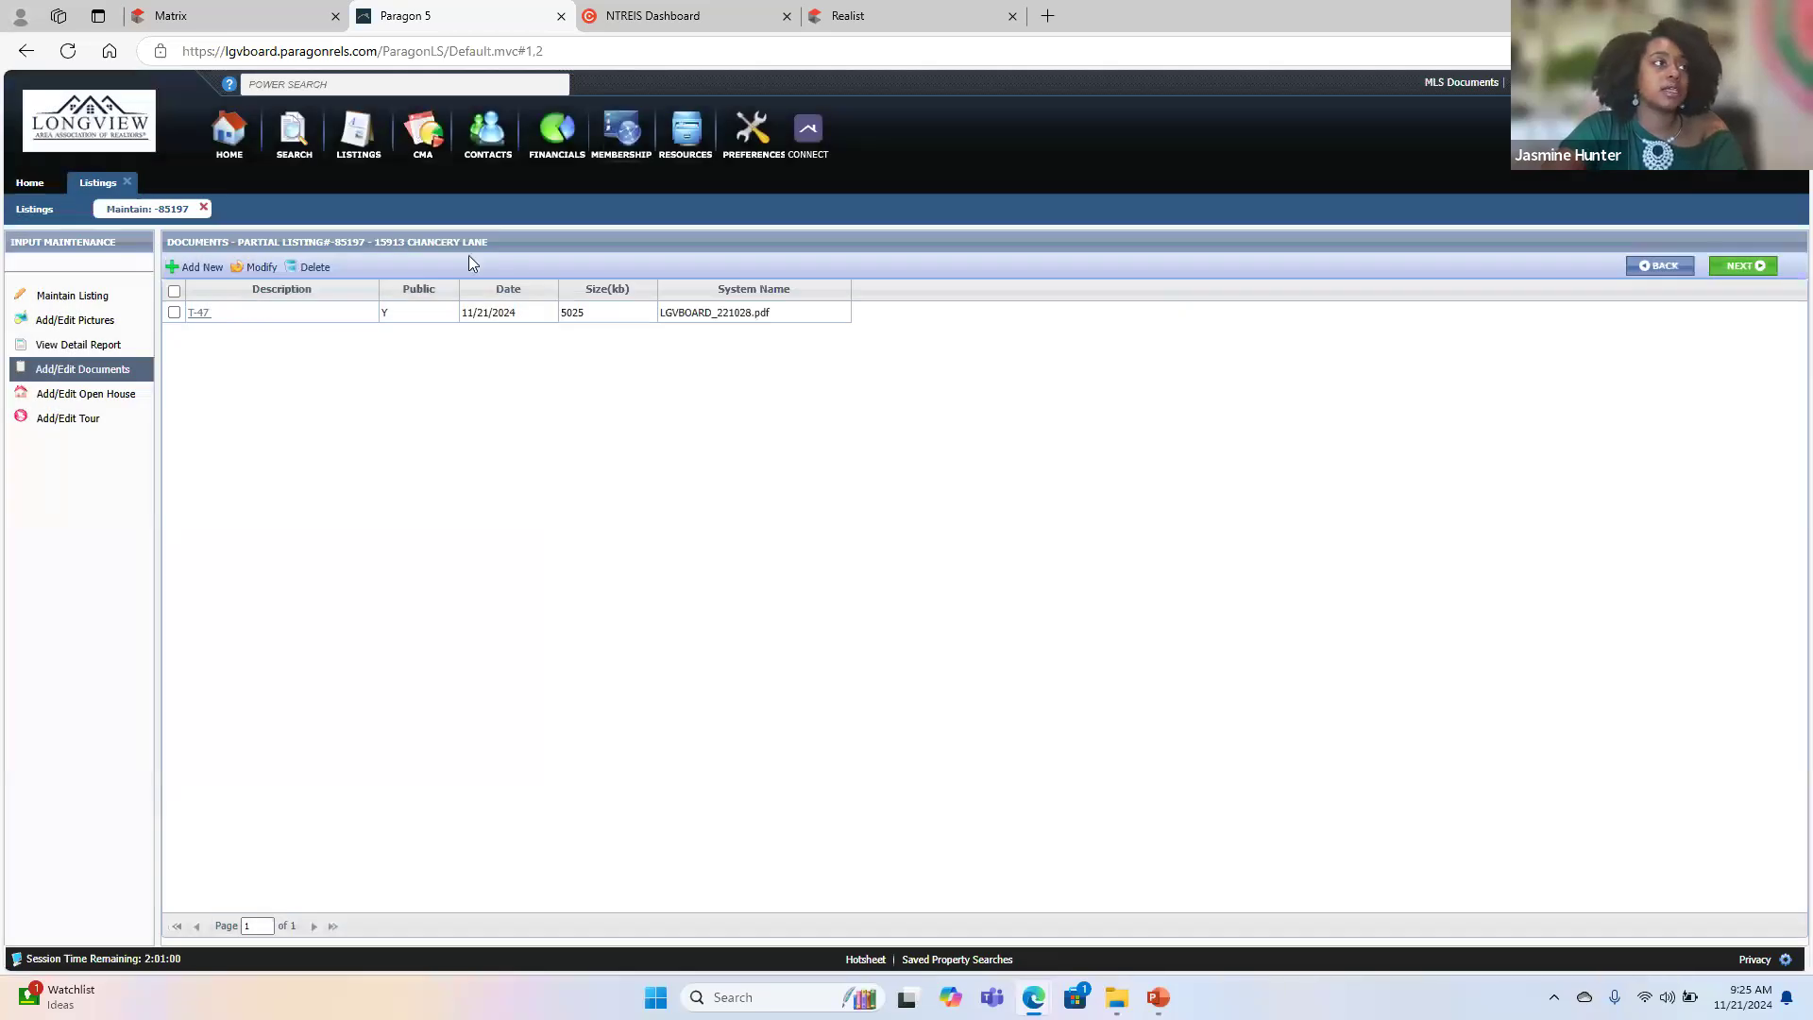
- Add the survey PDF from the TA Sesson folder to the listing documents with the description Survey
click(194, 274)
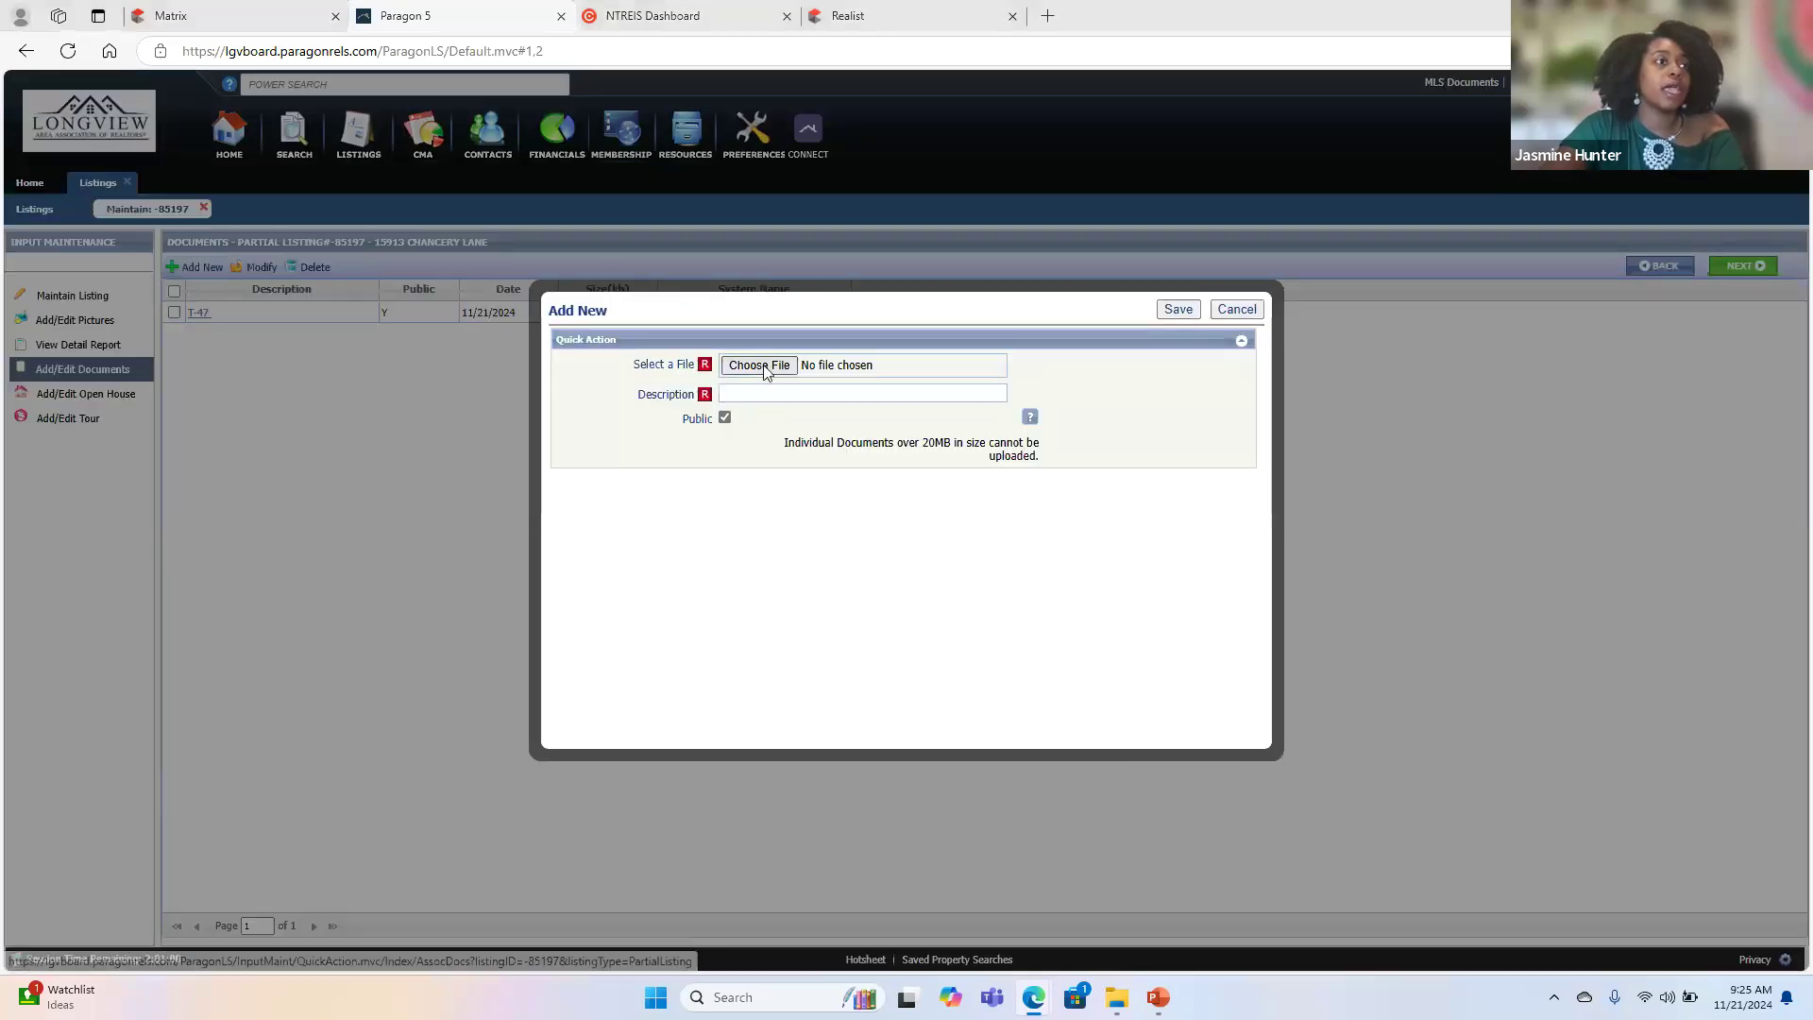
click(761, 366)
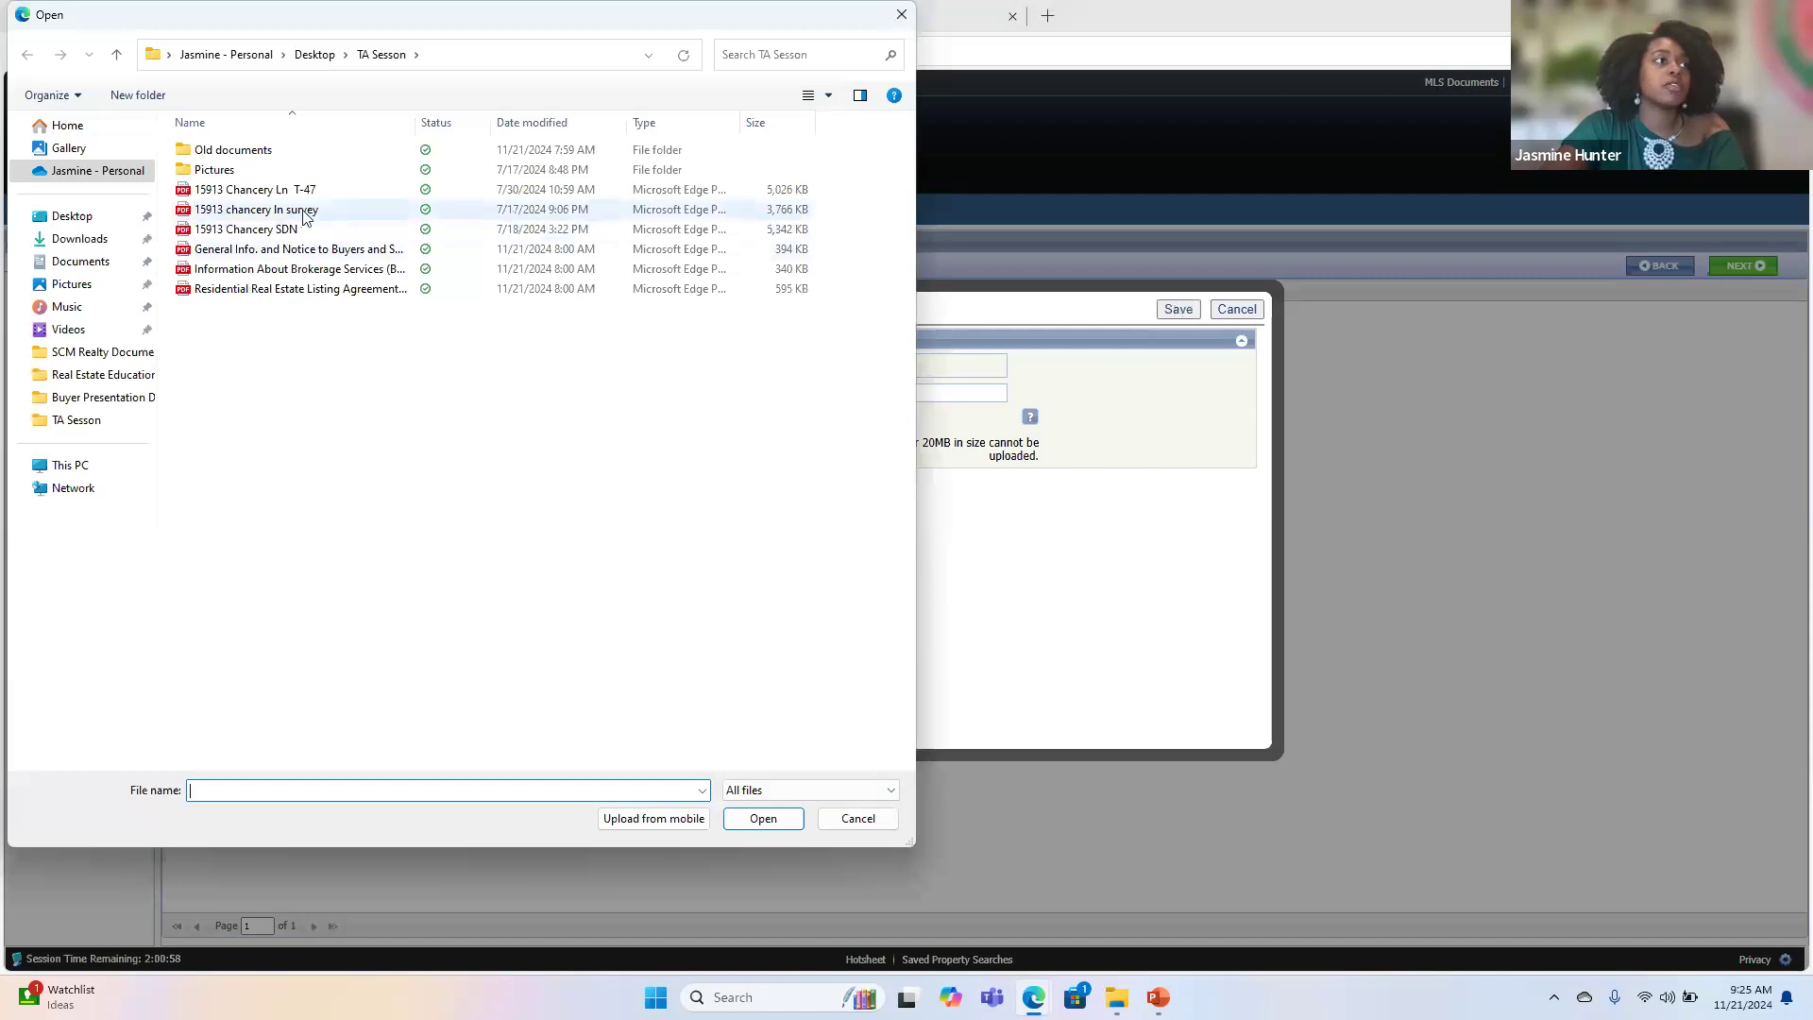
click(303, 212)
click(763, 818)
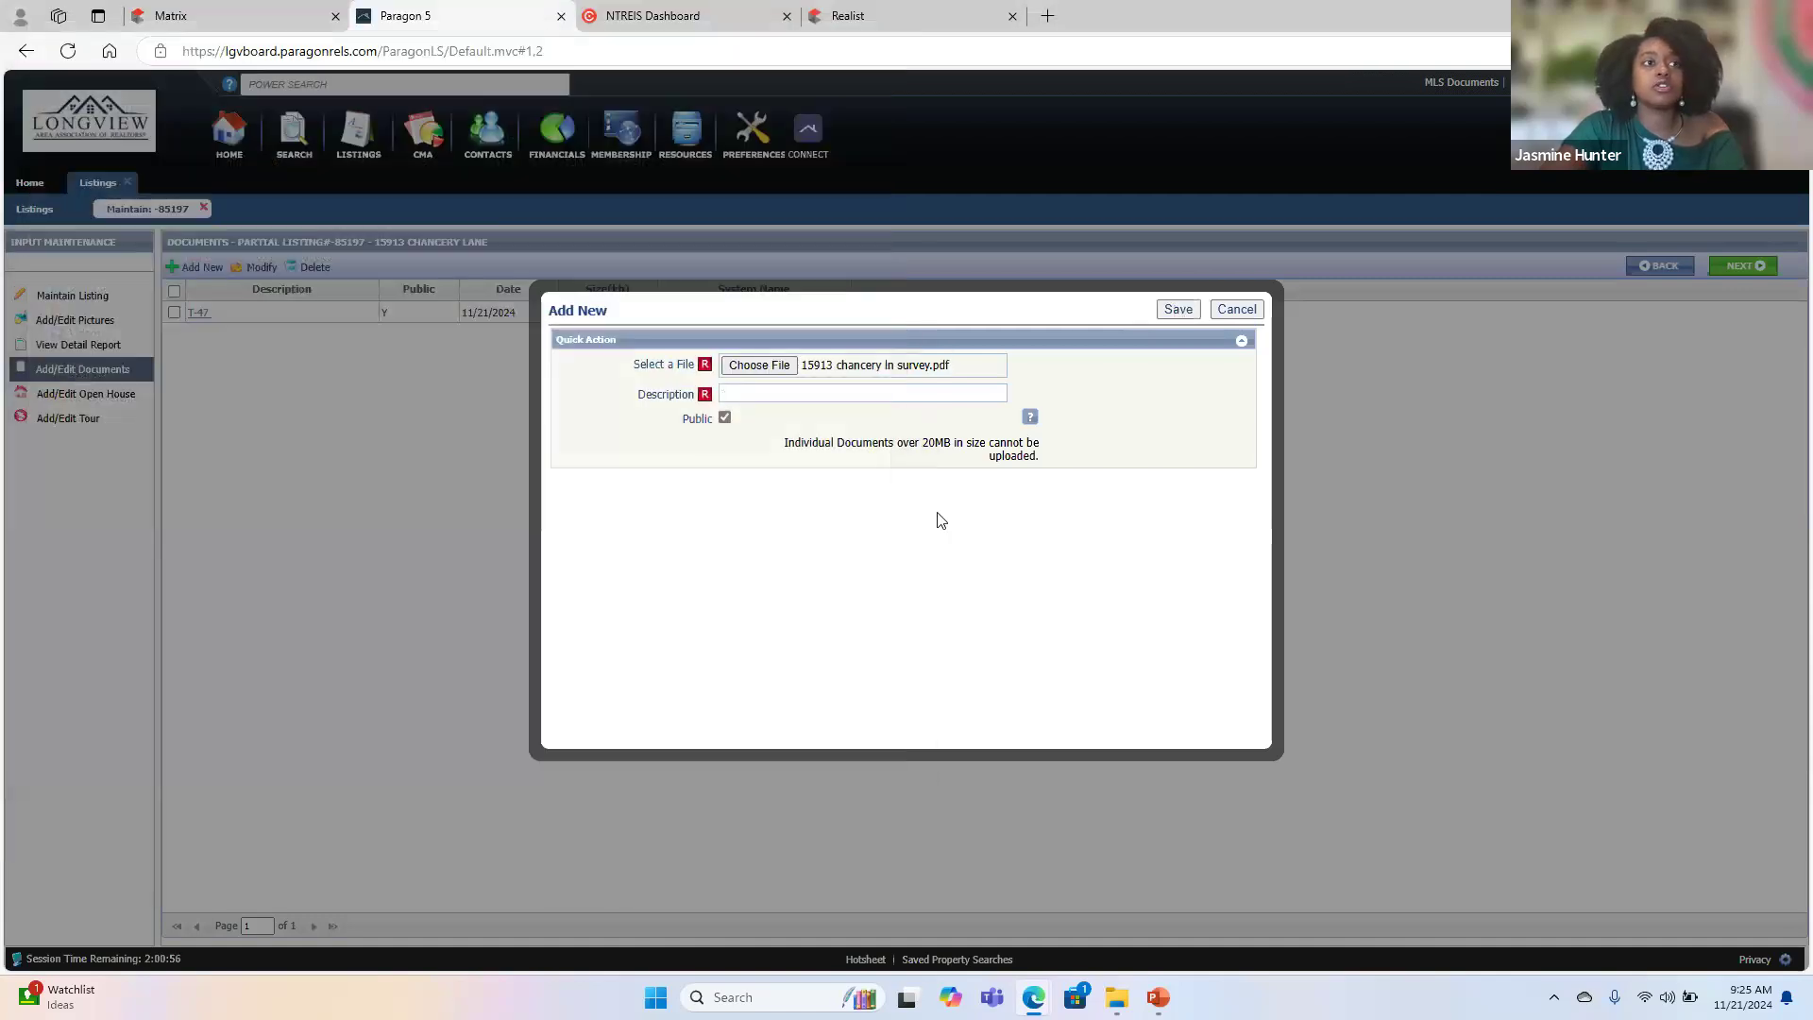
click(892, 396)
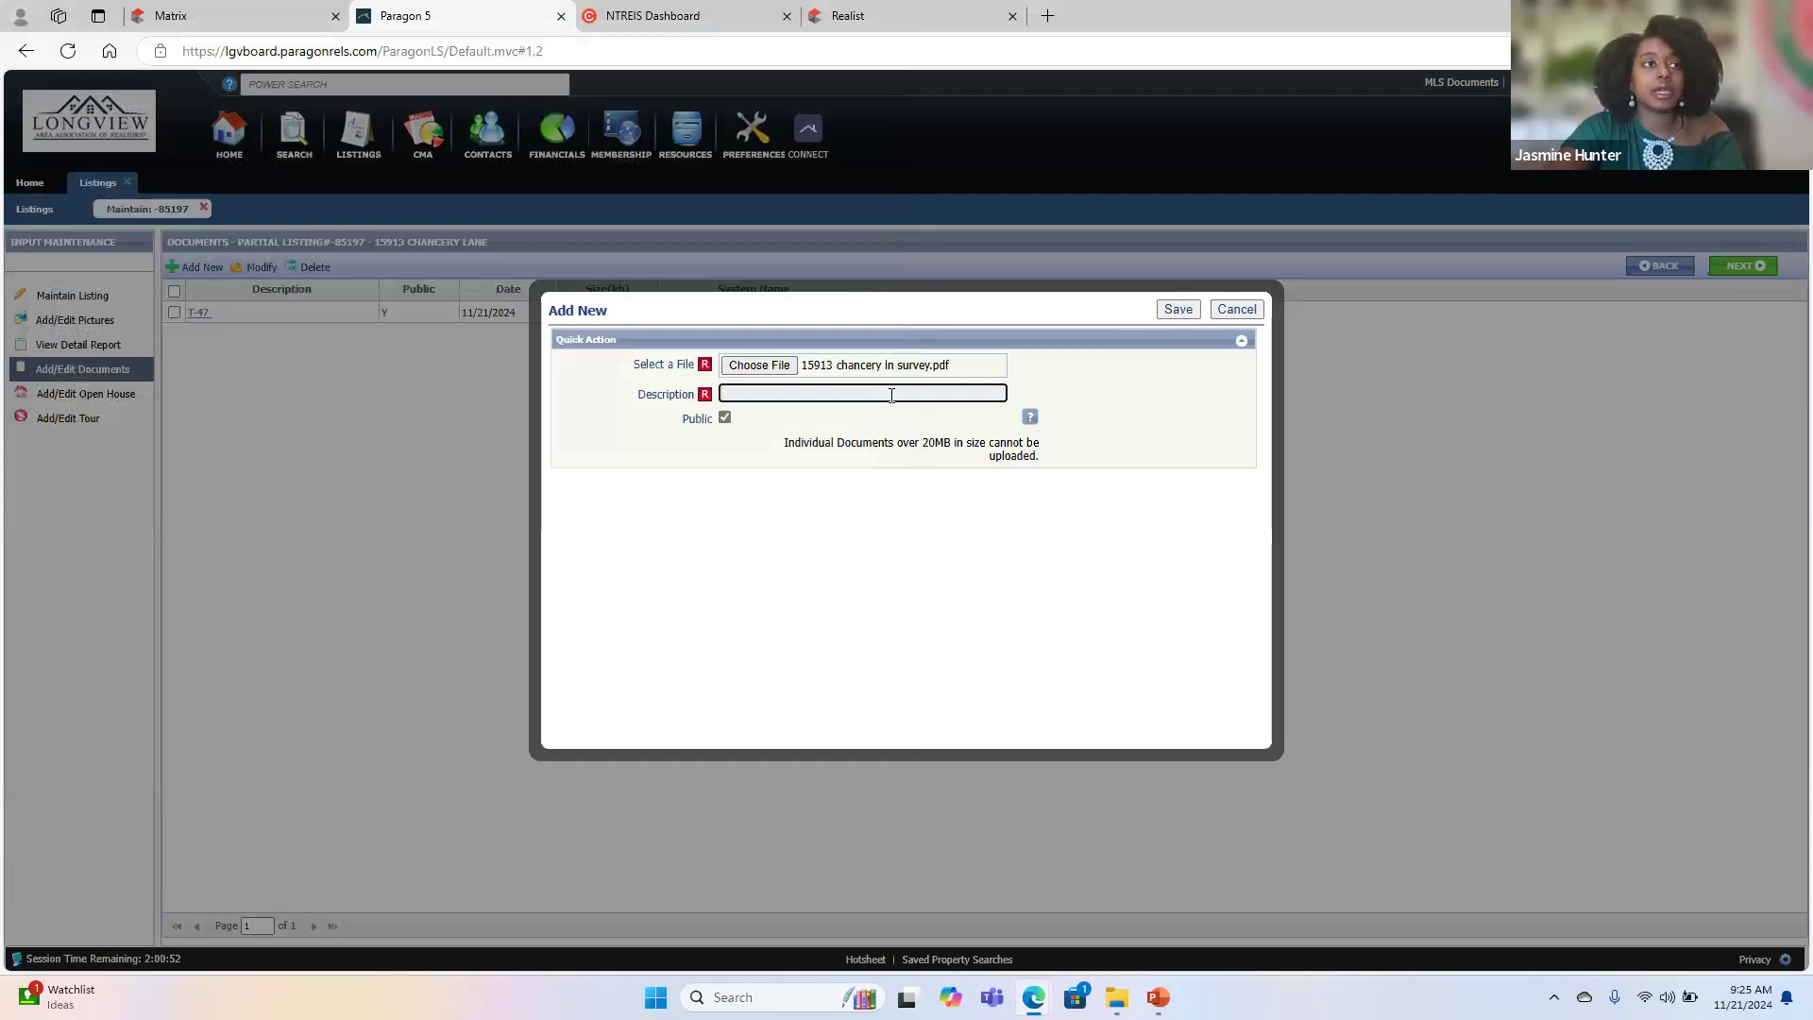
text(S)
key(Caps_Lock)
text(urvey)
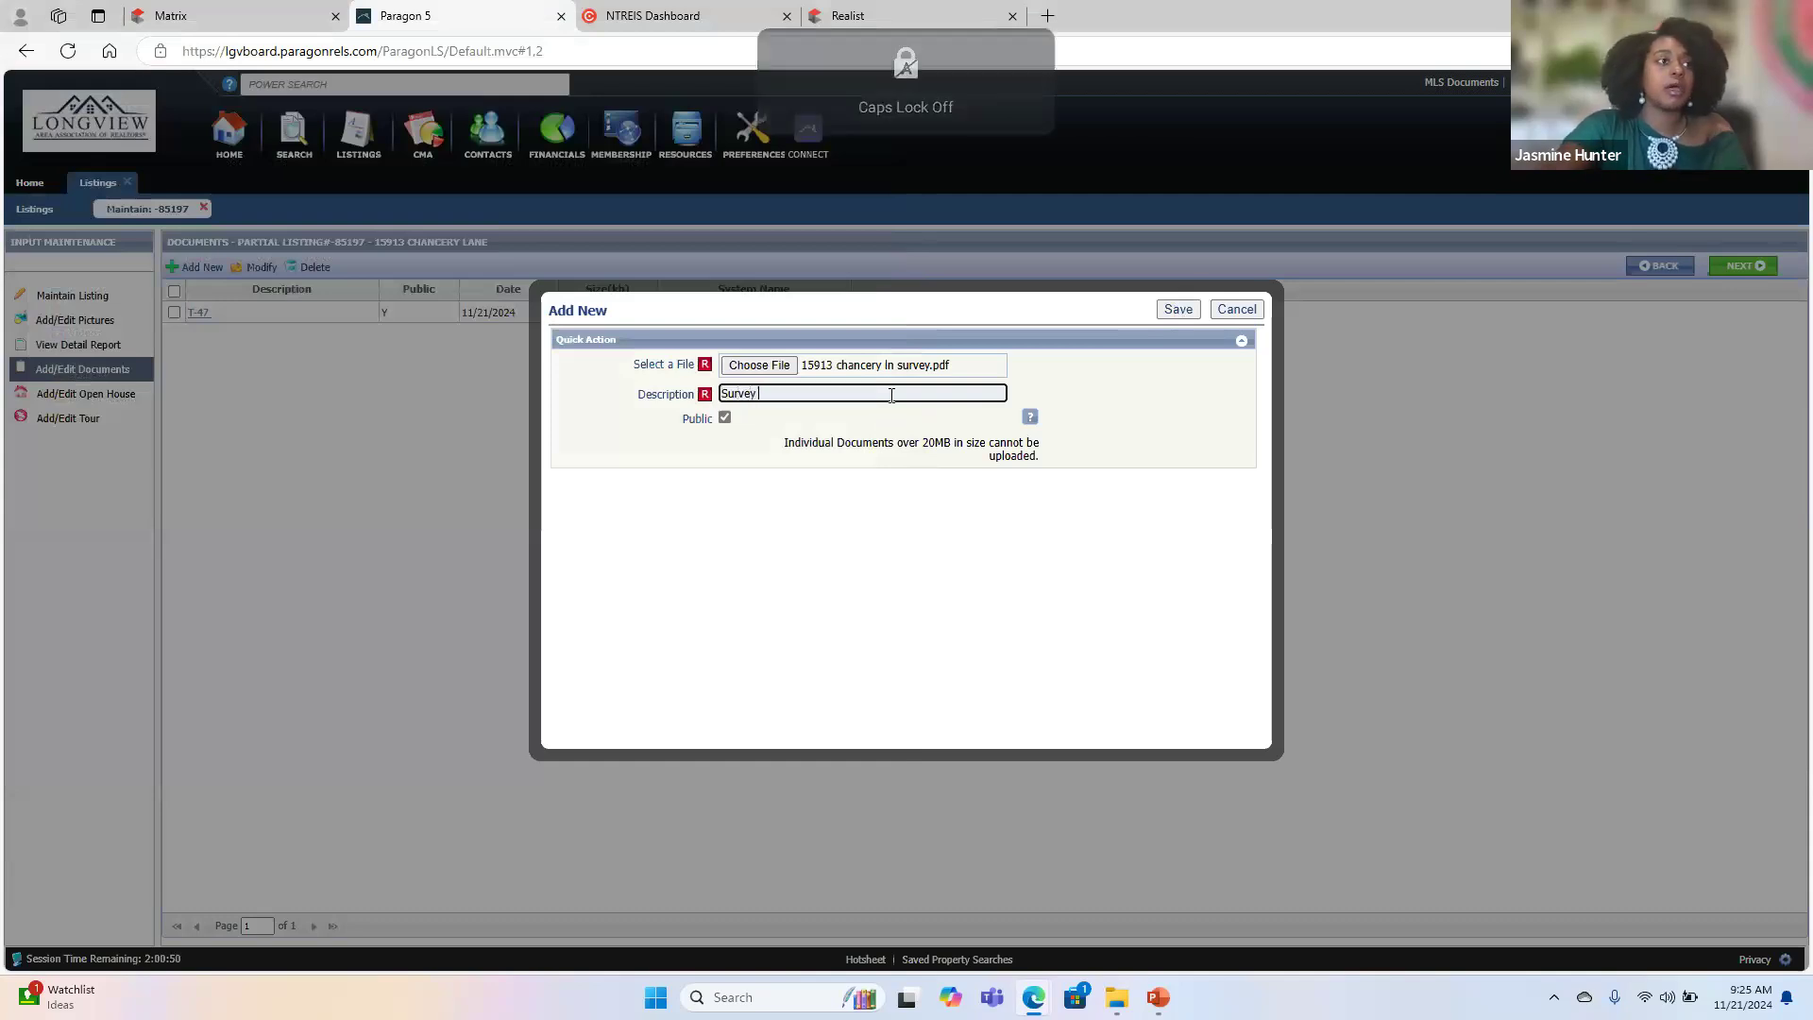
click(1193, 309)
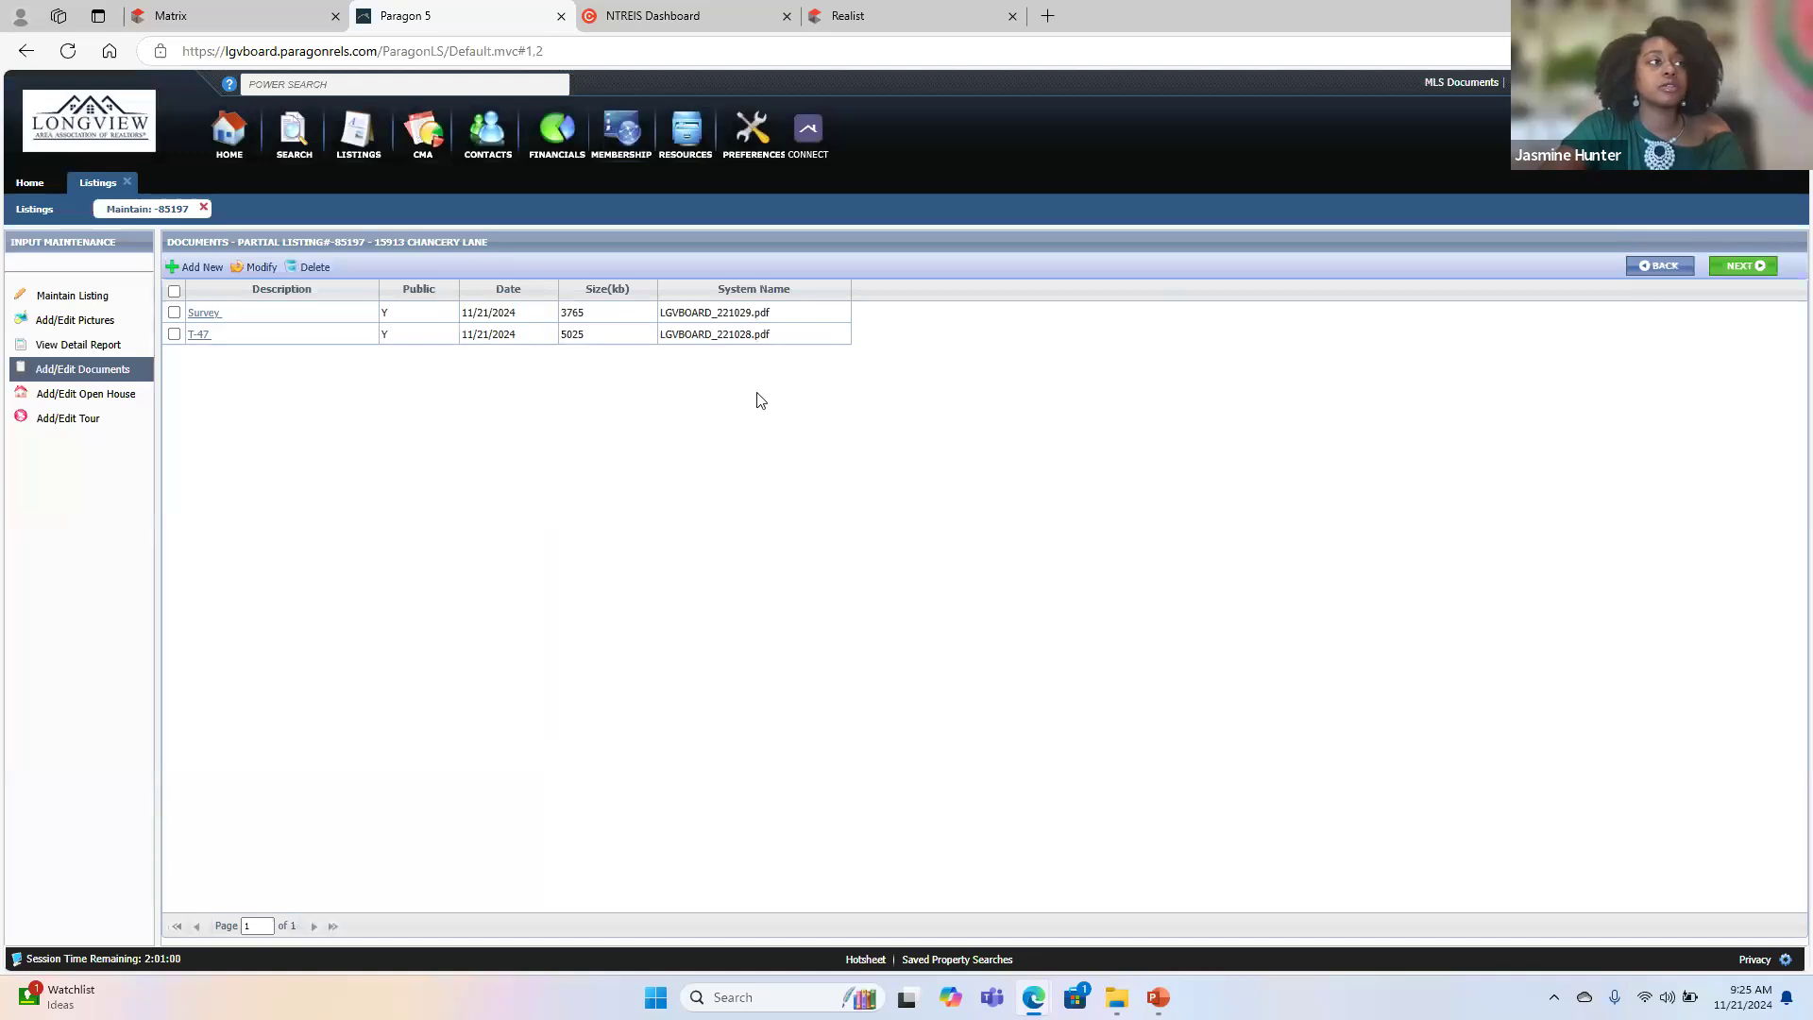
- Add the SDN PDF from the TA Sesson folder to the listing documents with the description SDN
click(210, 266)
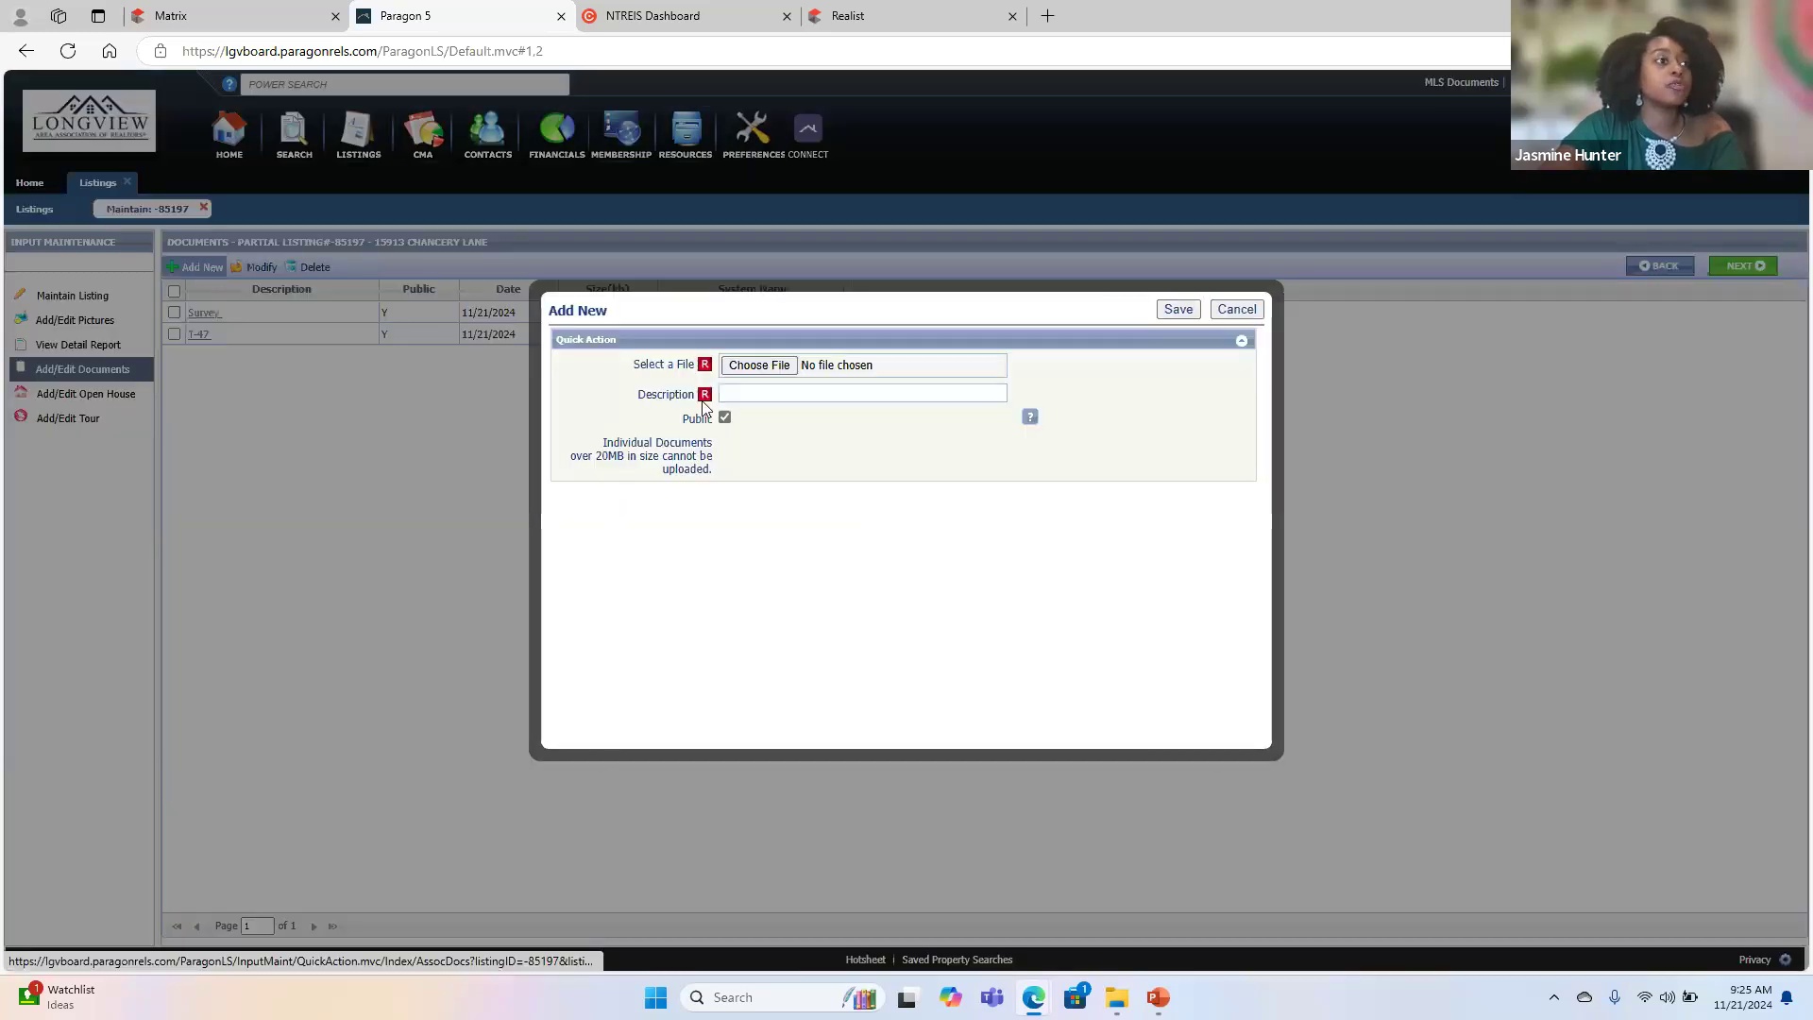
click(746, 366)
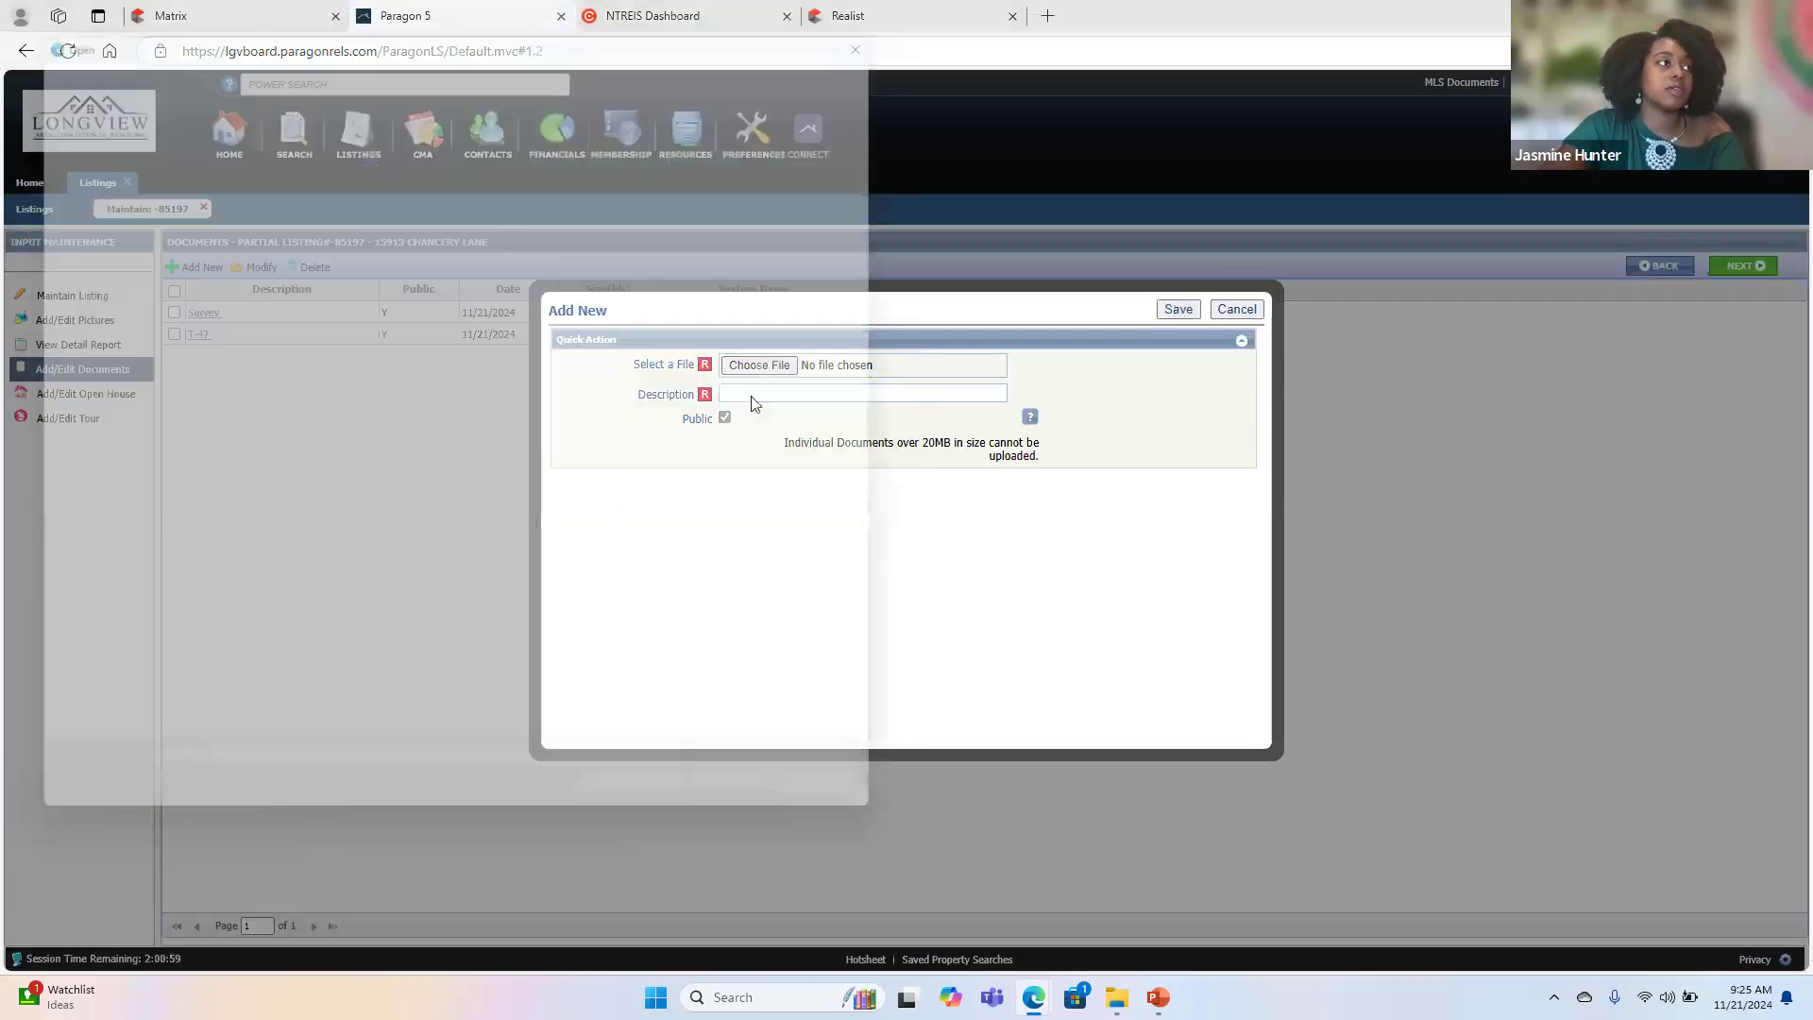
click(314, 237)
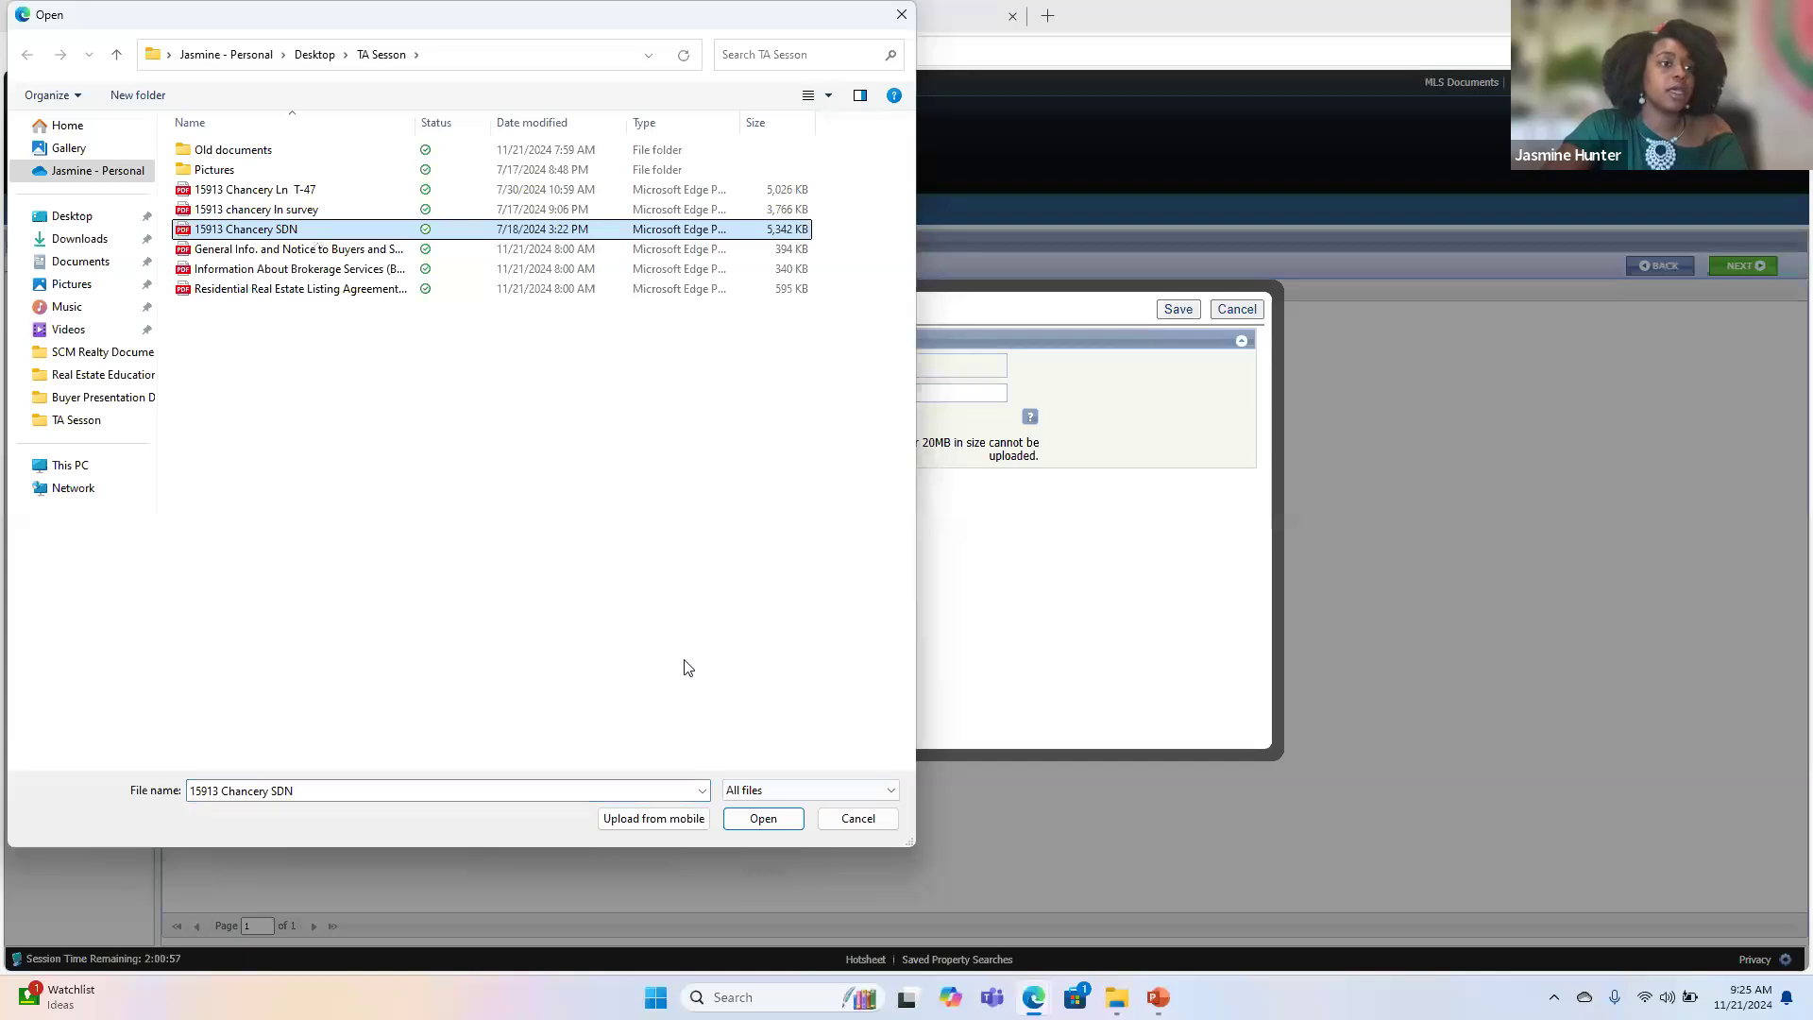
click(769, 817)
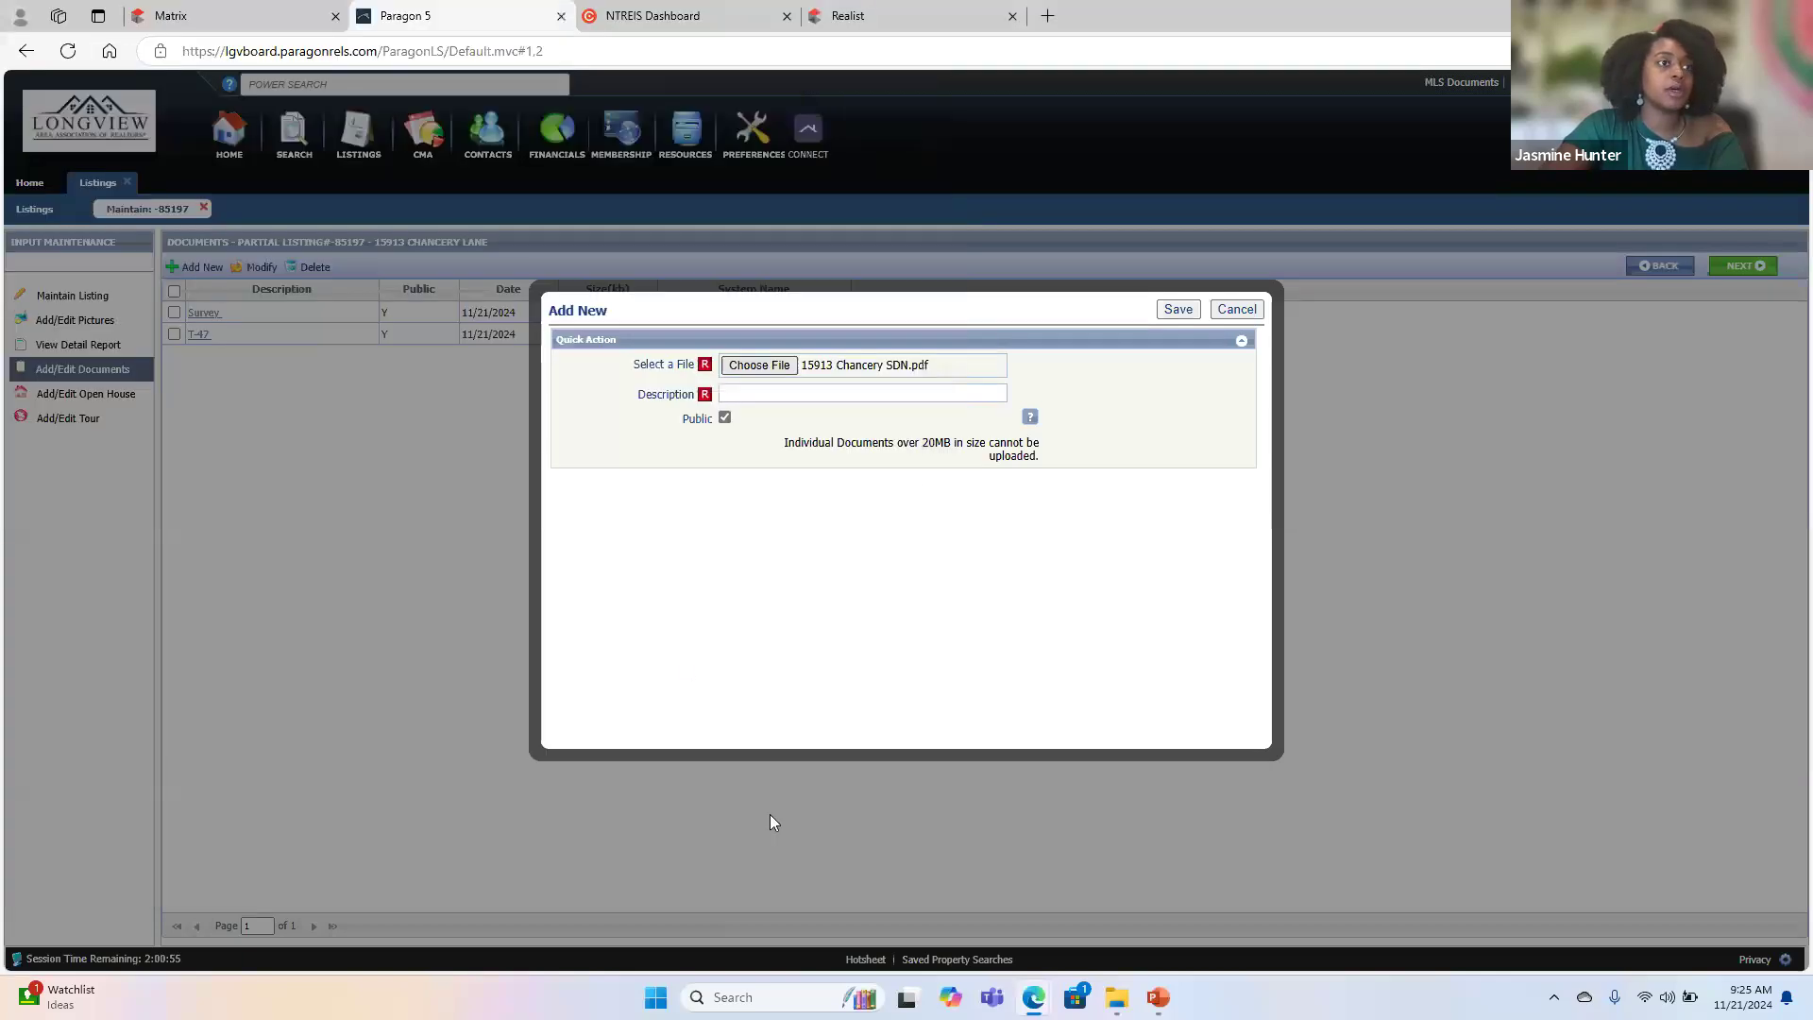
click(819, 391)
text(SDN)
click(1178, 311)
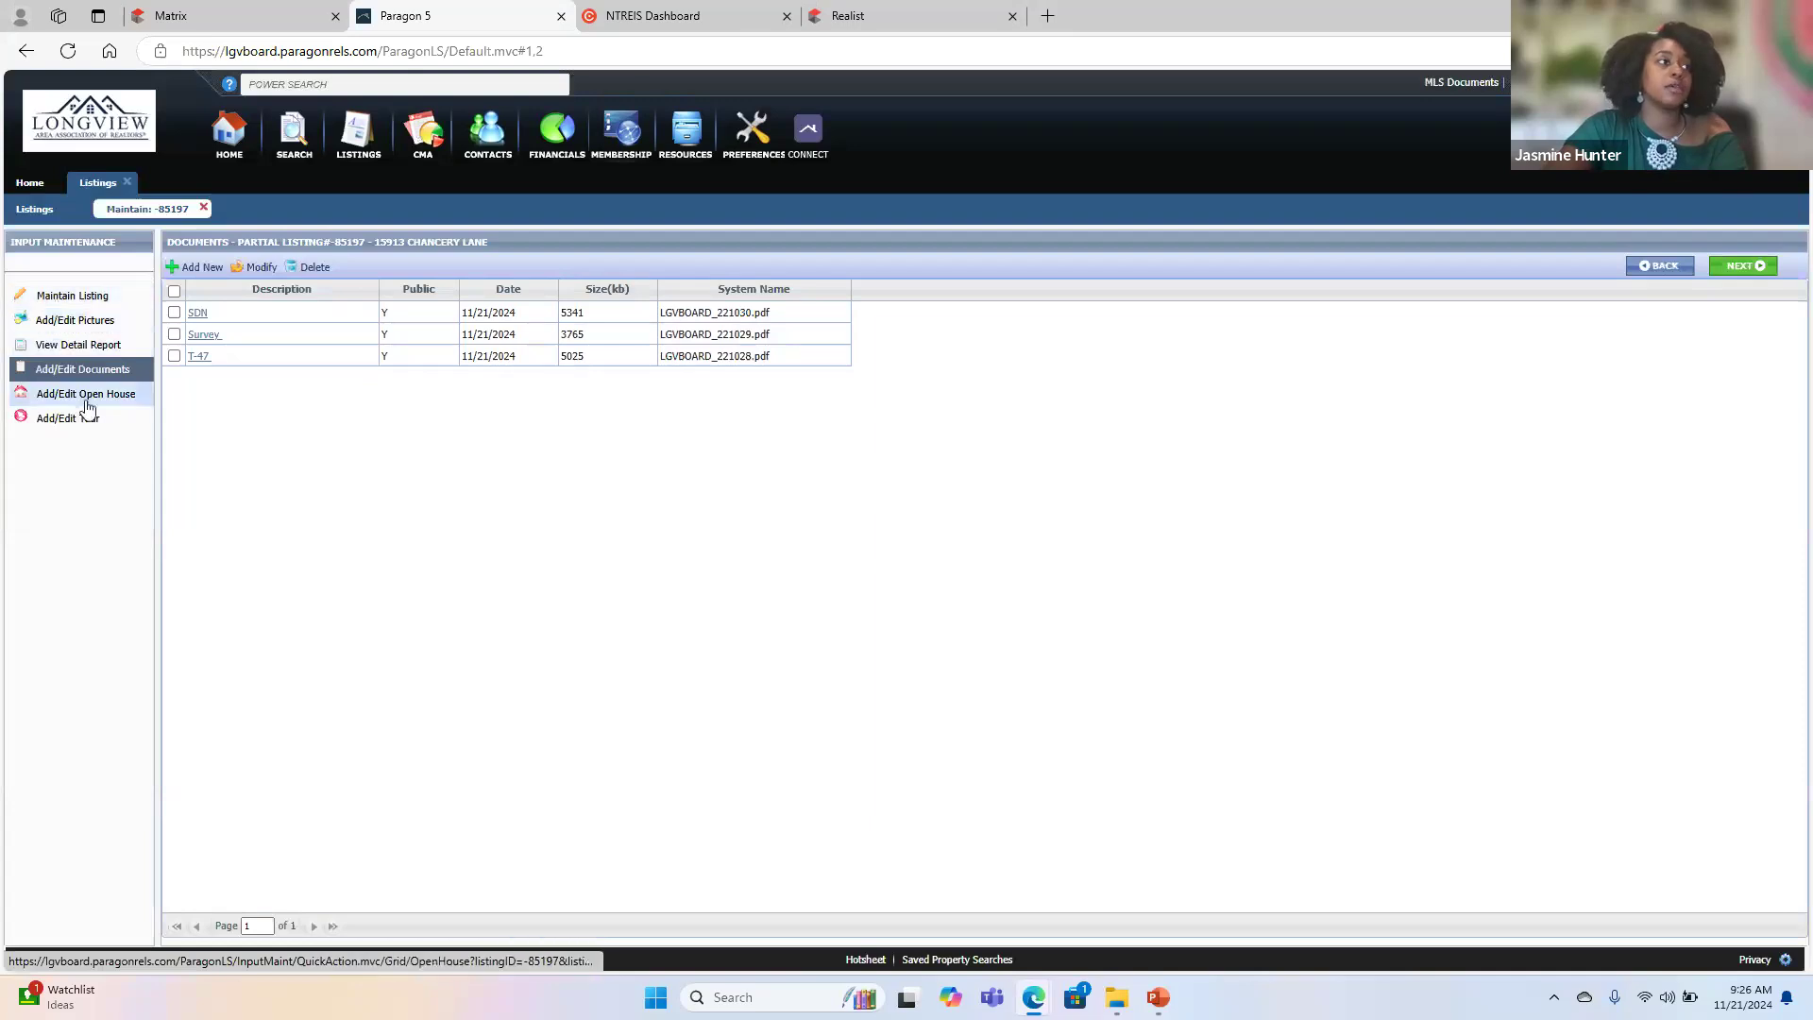
- Save the entry as a full listing and accept the list date, expiration date and Sellers Disclosure Notice warnings
click(73, 297)
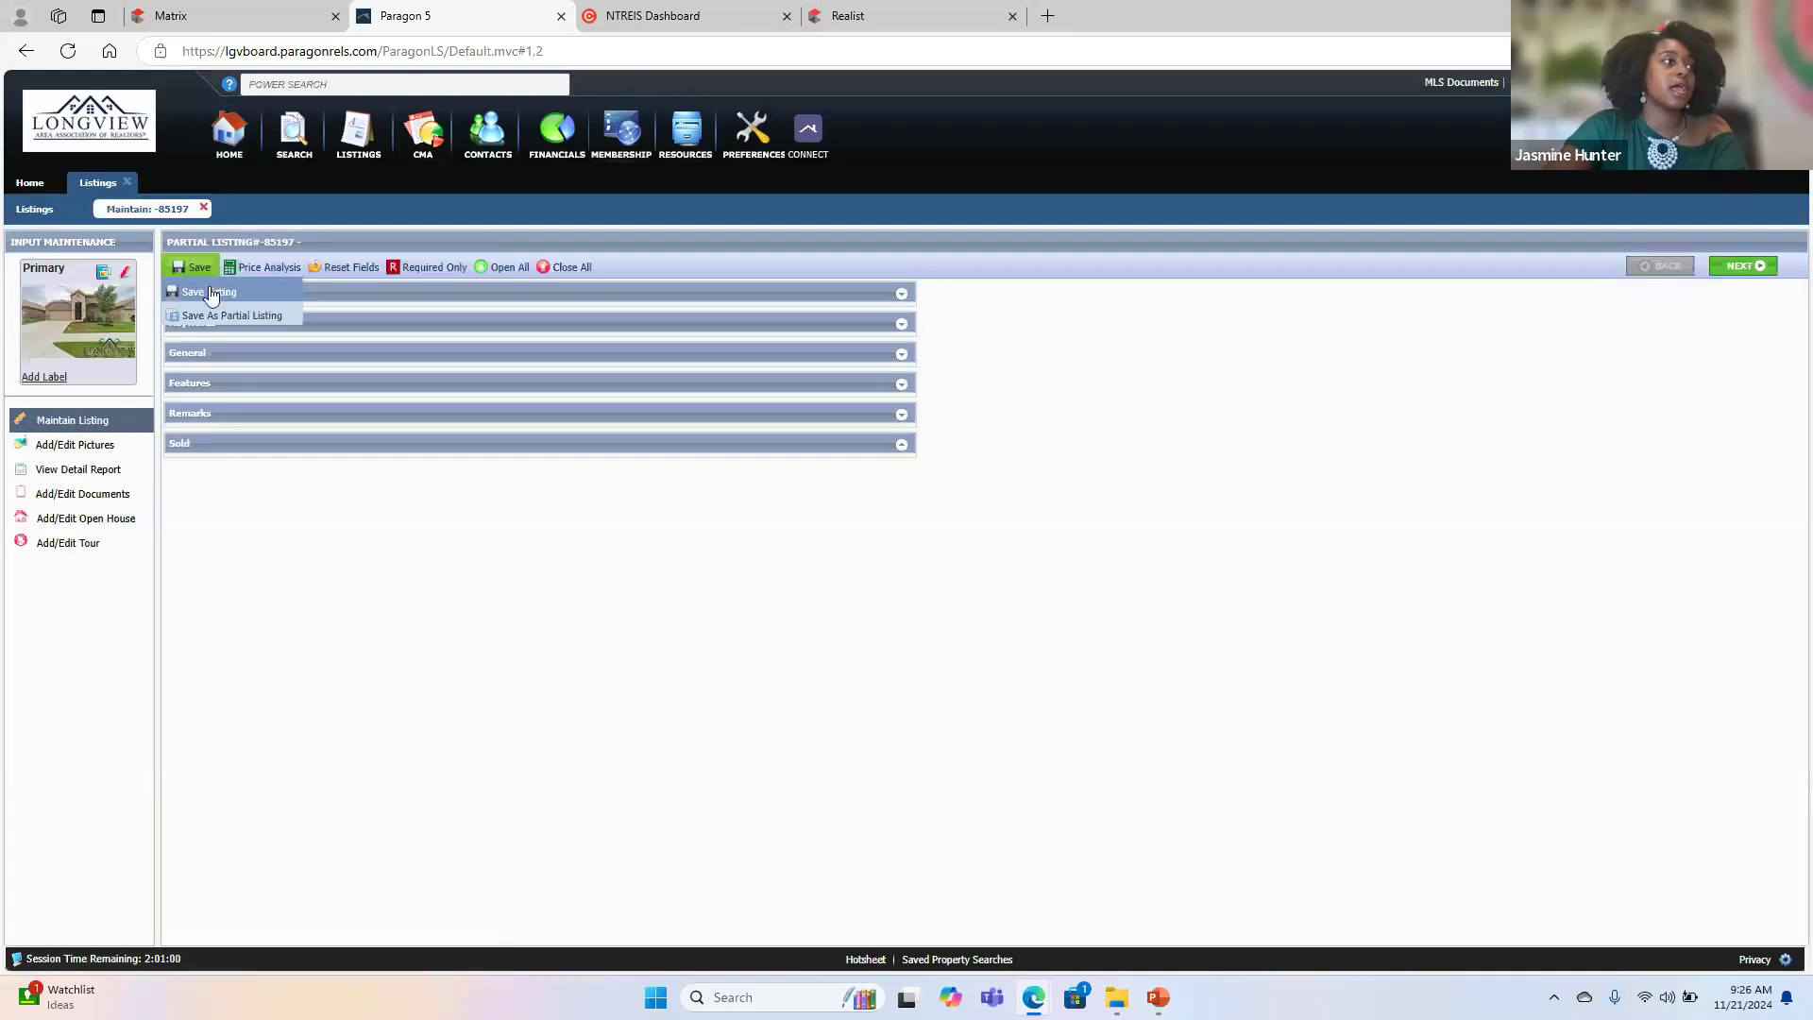
click(210, 288)
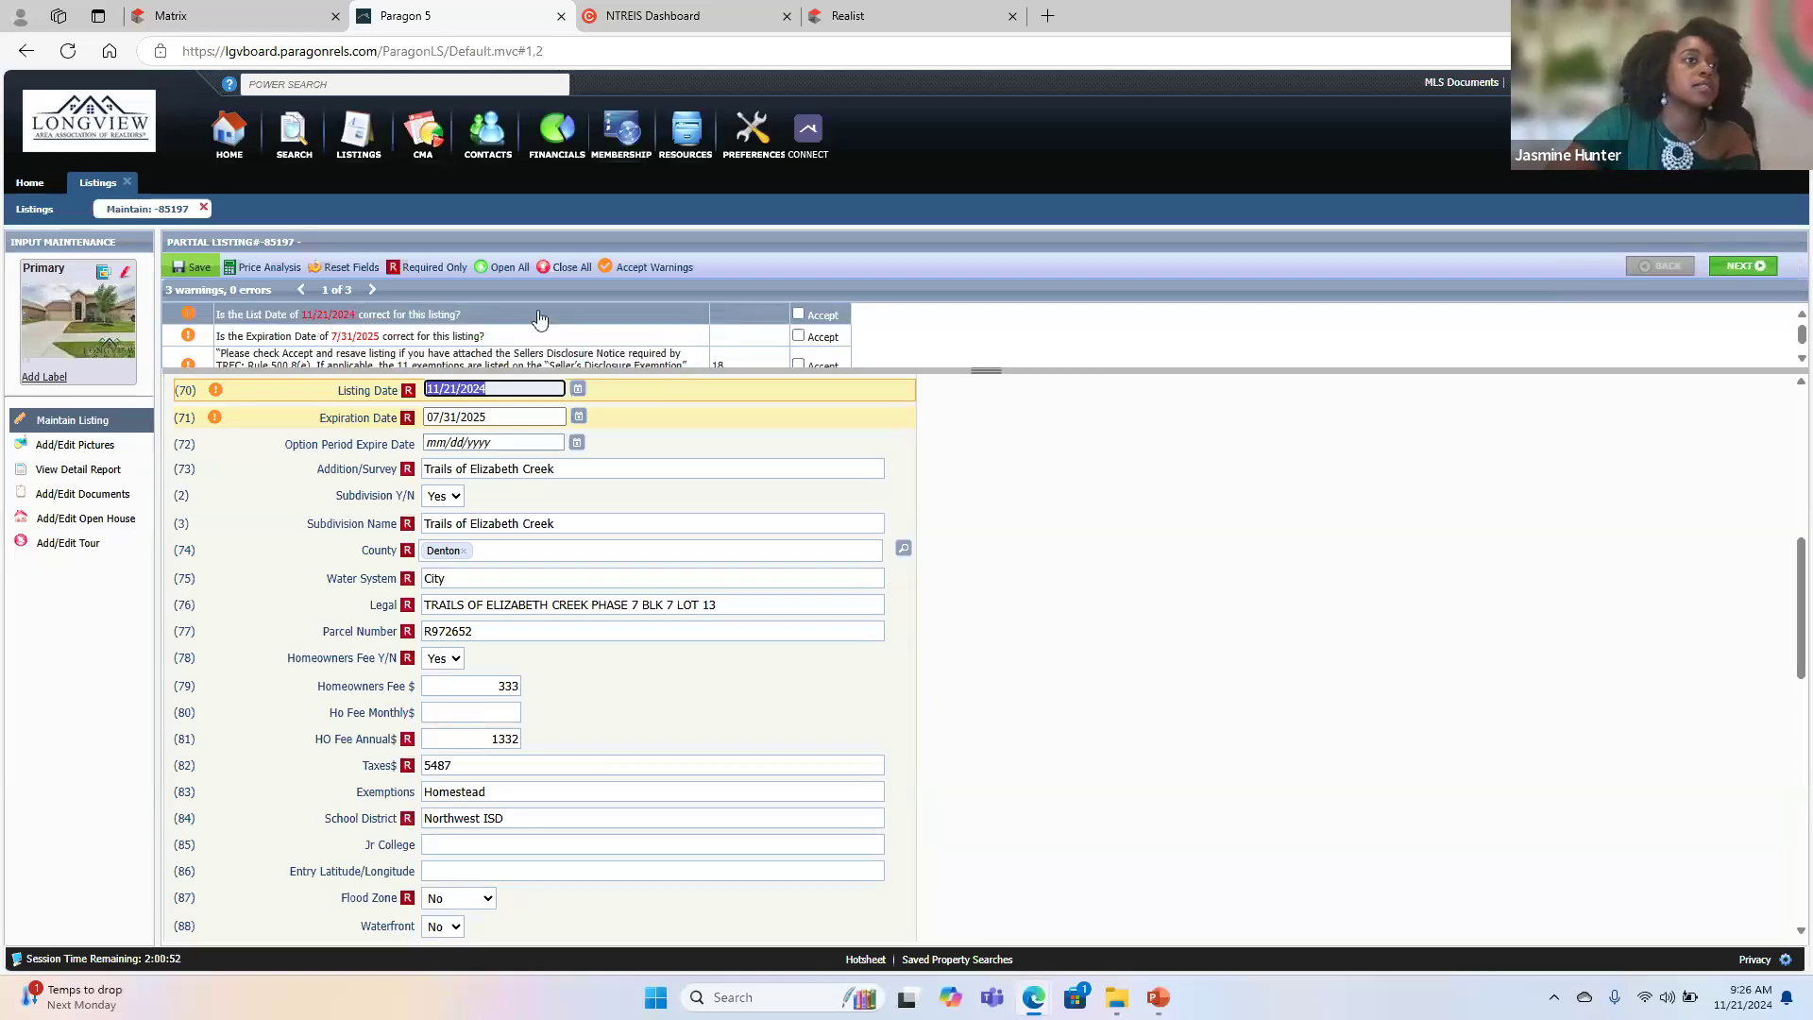
click(799, 315)
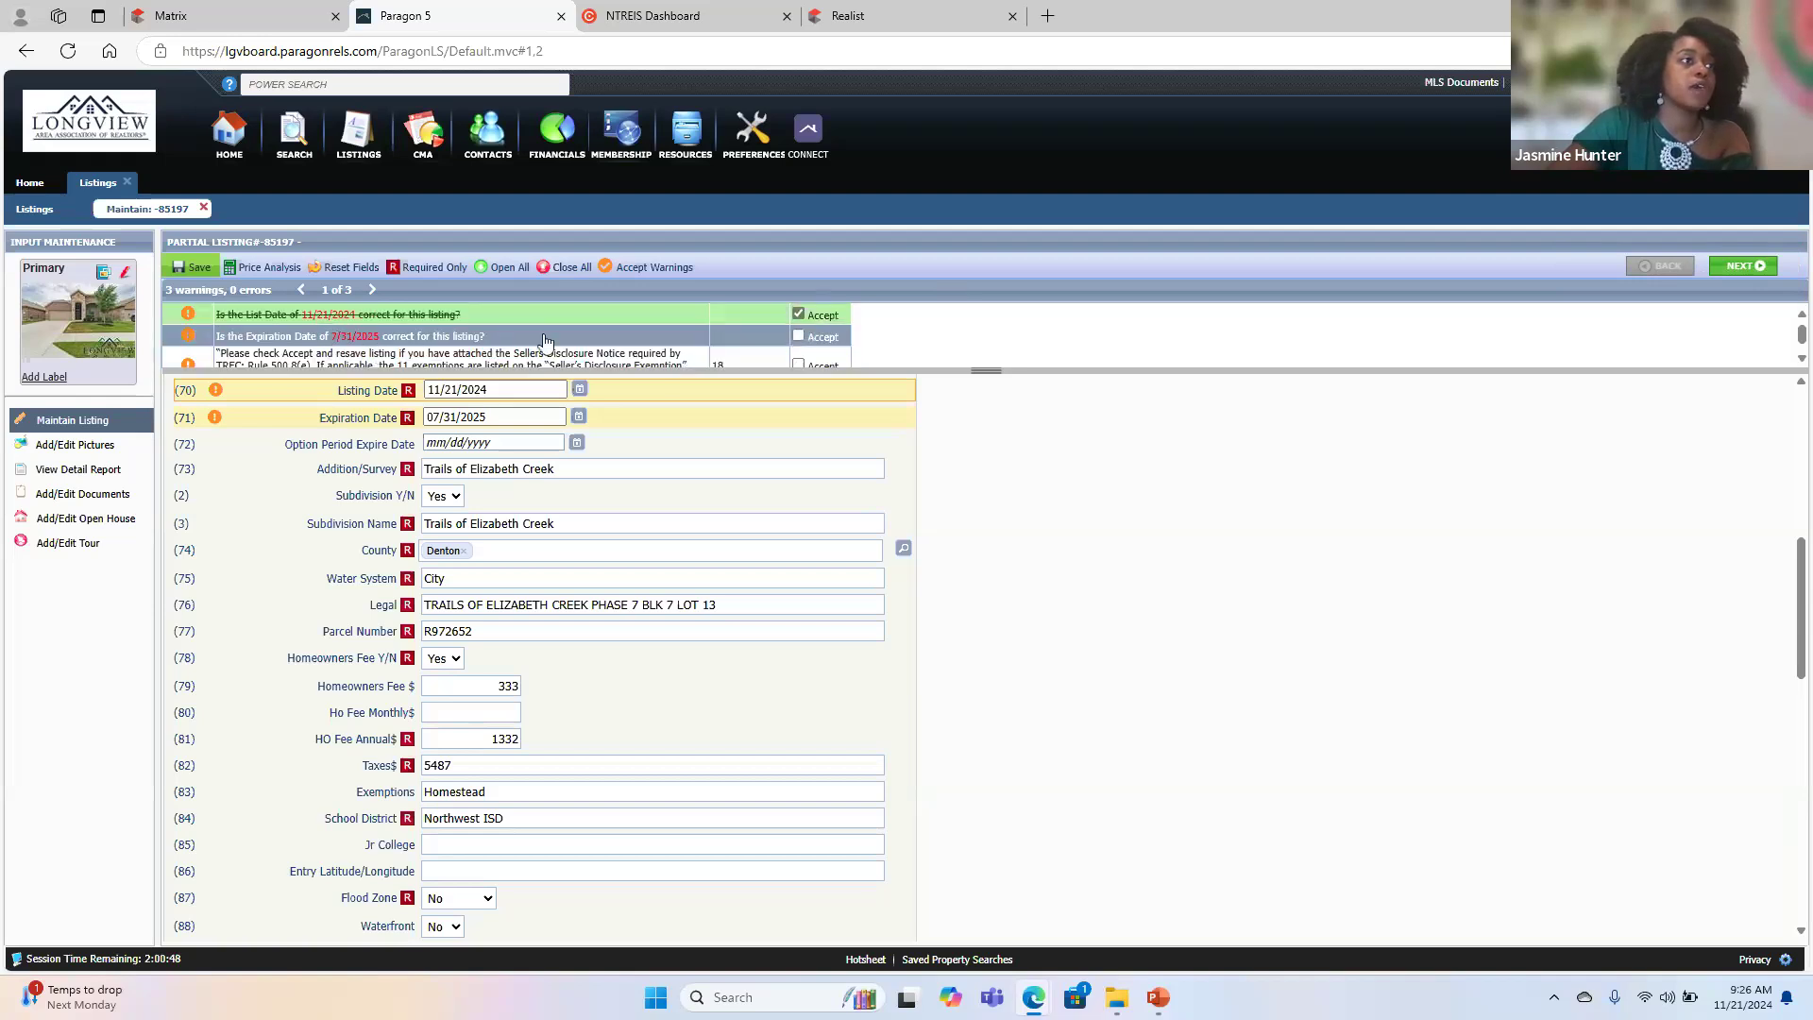
click(799, 336)
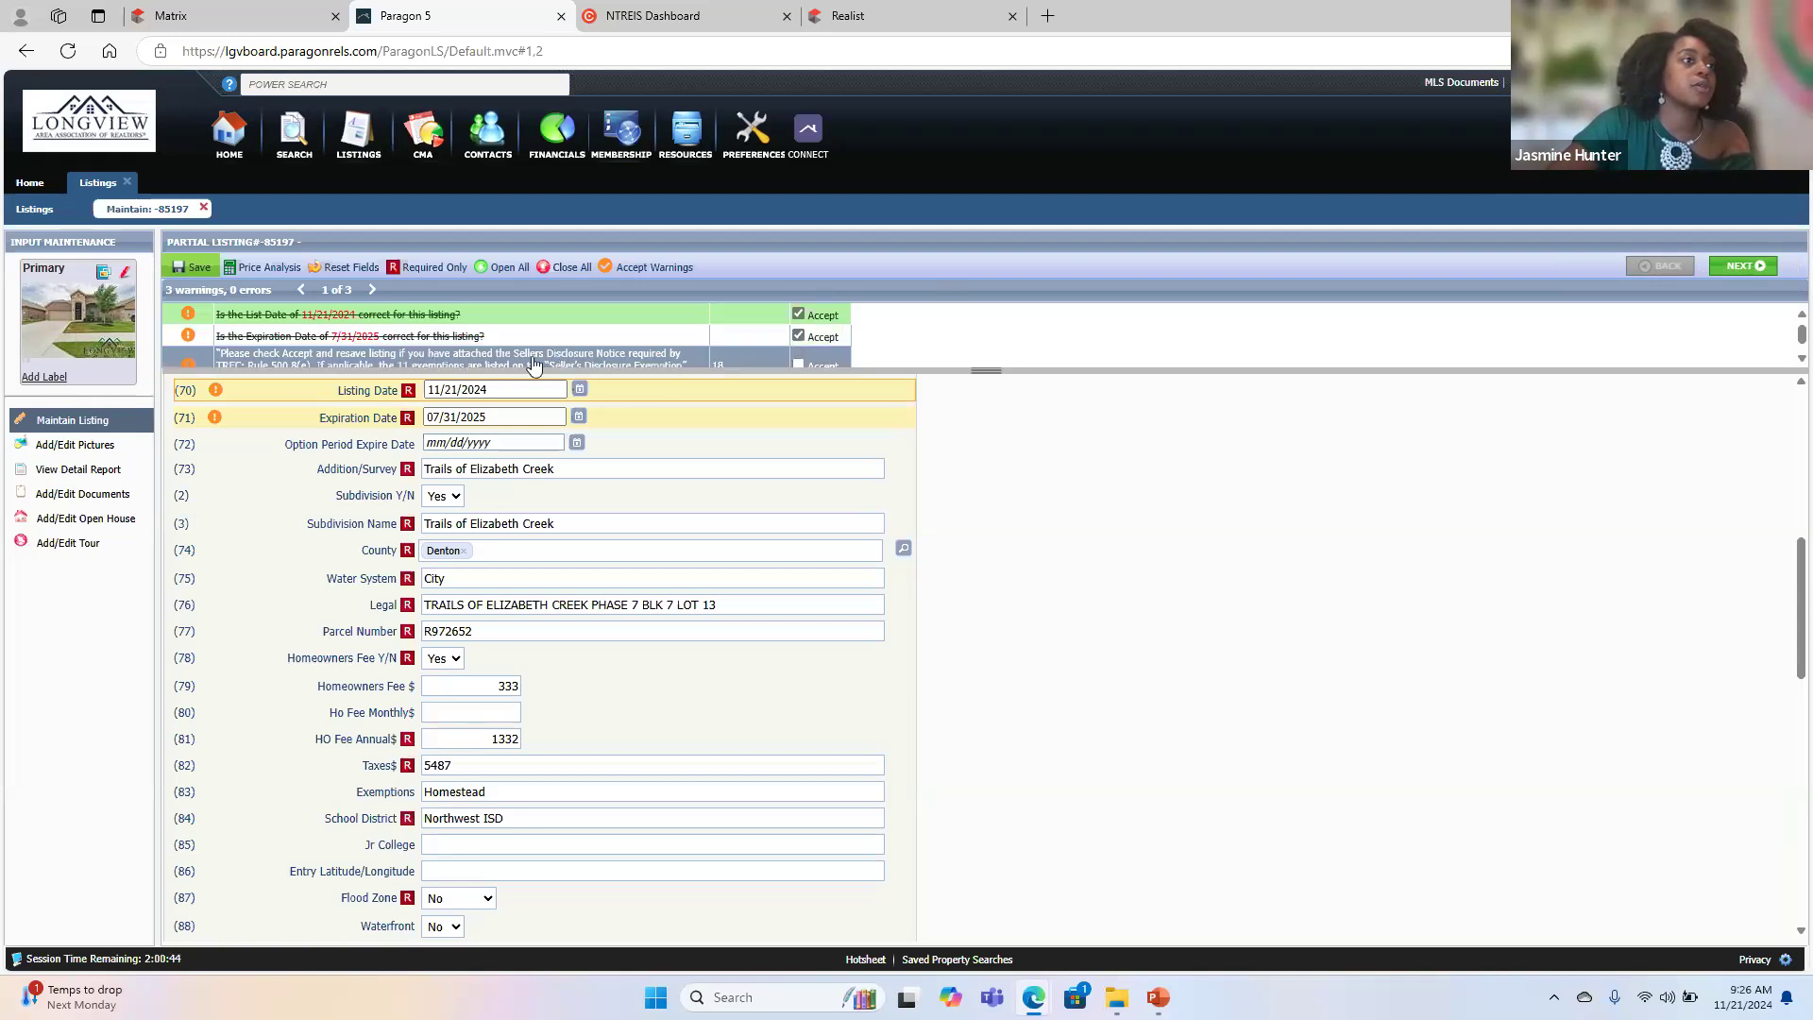
click(799, 365)
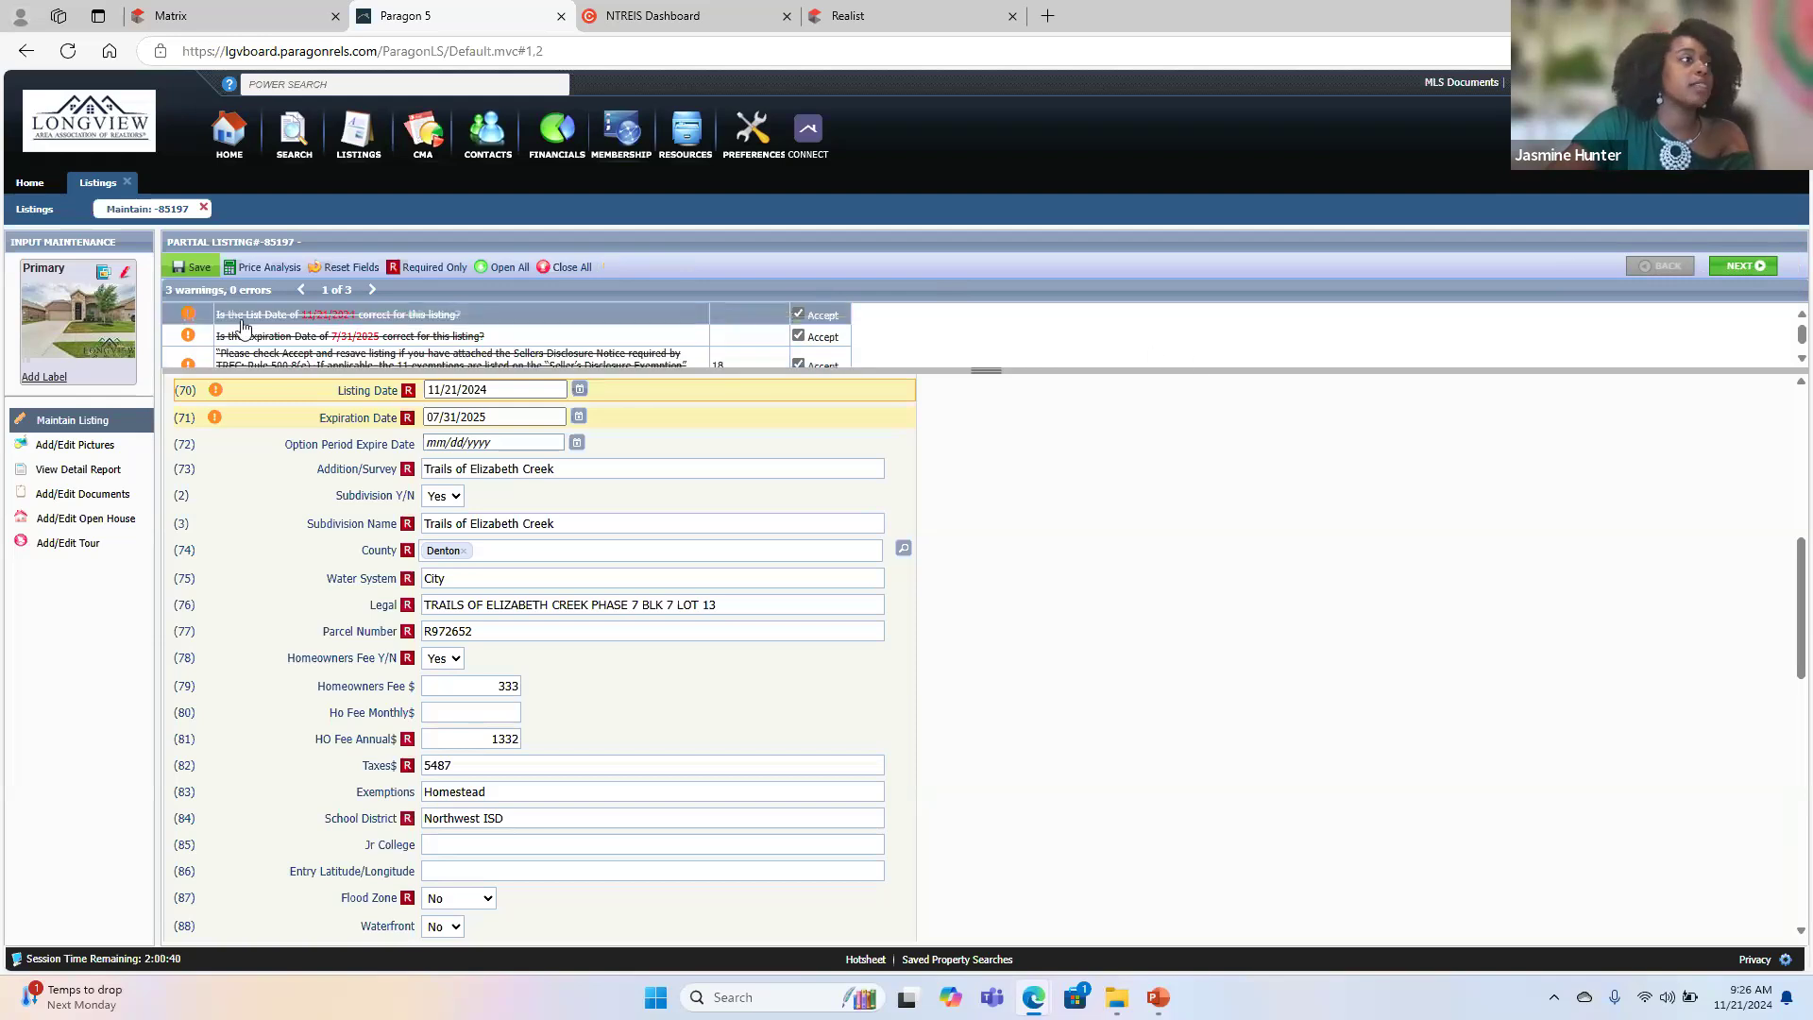
- Resave the full listing with the warnings accepted and close its input to return to the listings overview
mouse_move(199, 296)
click(201, 296)
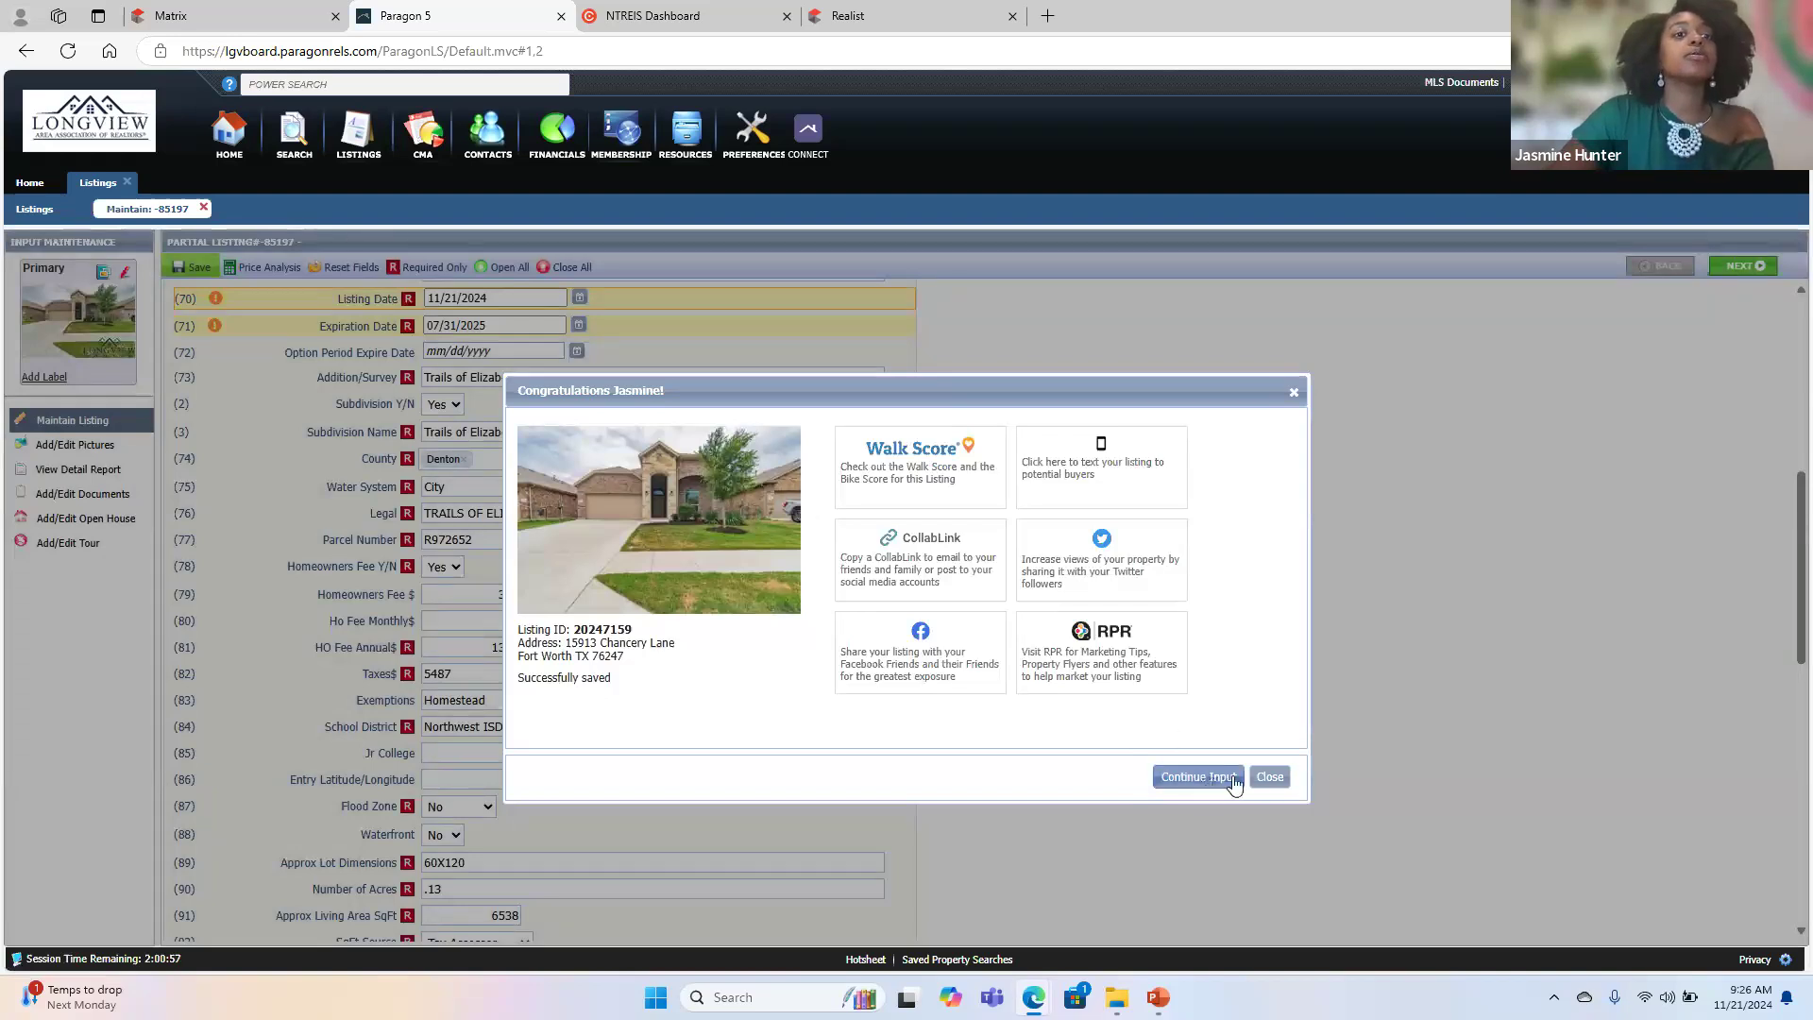
click(1268, 777)
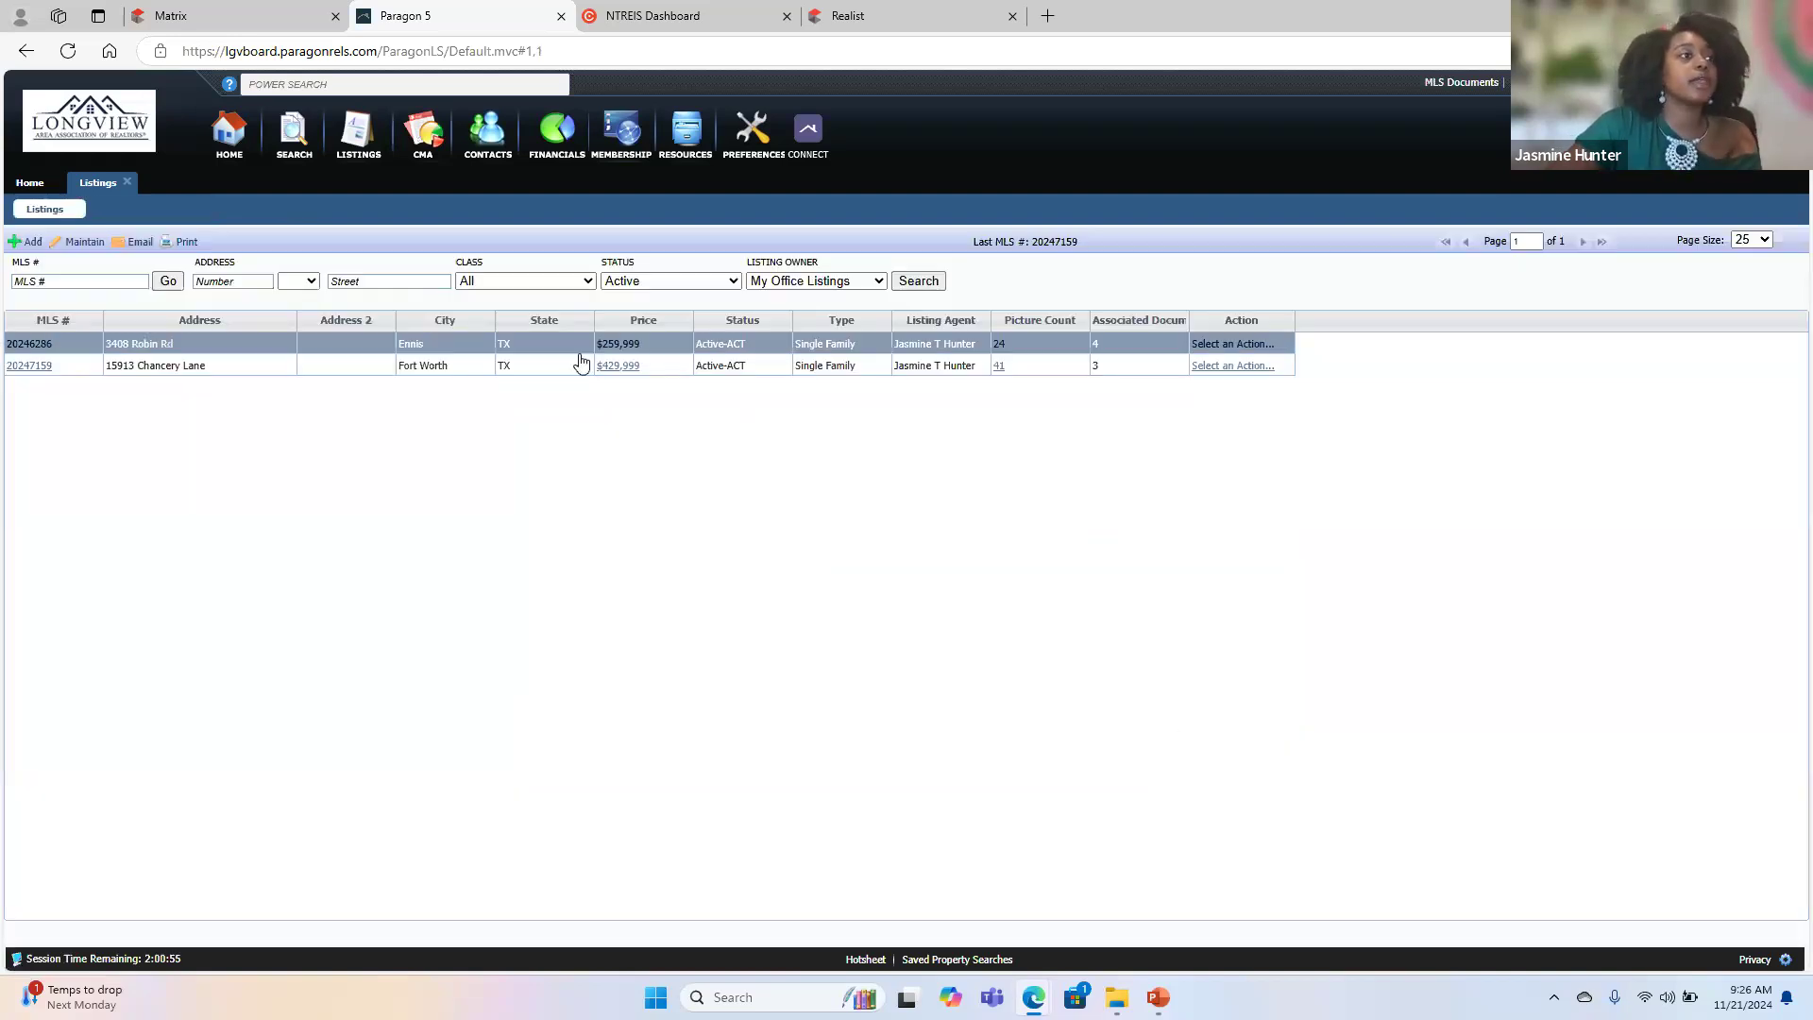